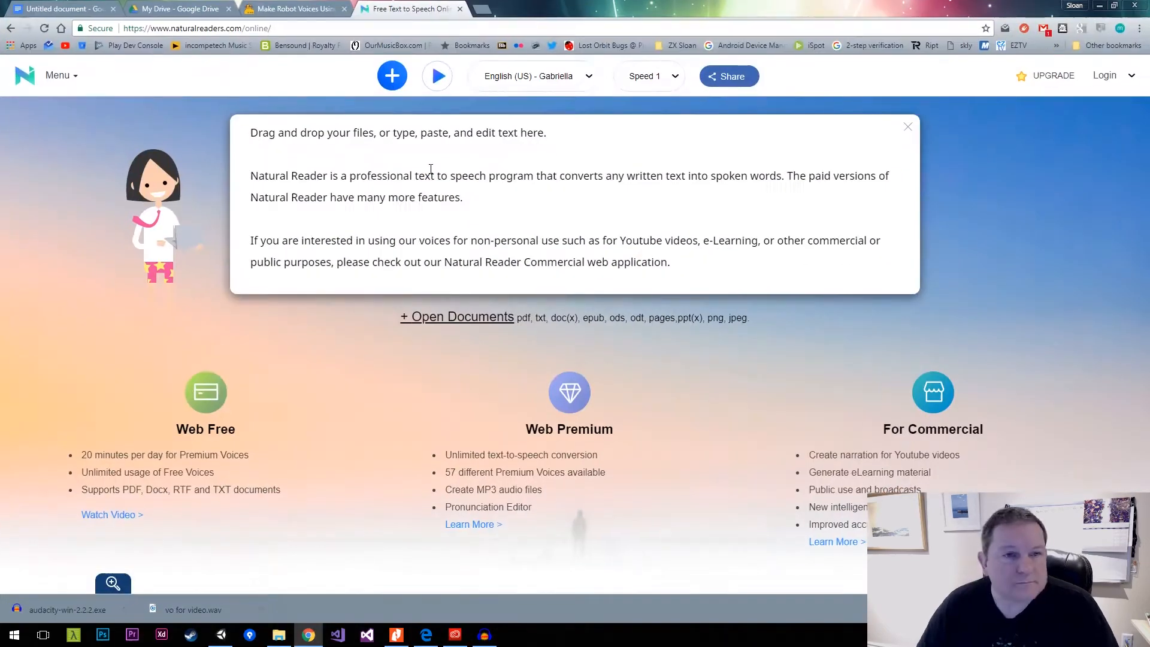
Switch to Chrome and play the line "I can't see anything of value in this junk pile." with the Natural Reader voice English (US) - Gabriella.
key("alt+Tab")
key("alt+Tab")
key("alt+Tab")
key("alt+Tab")
key("alt+Tab")
key("alt+Tab")
key("alt+Tab")
key("alt+Tab")
key("alt+Tab")
key("alt+Tab")
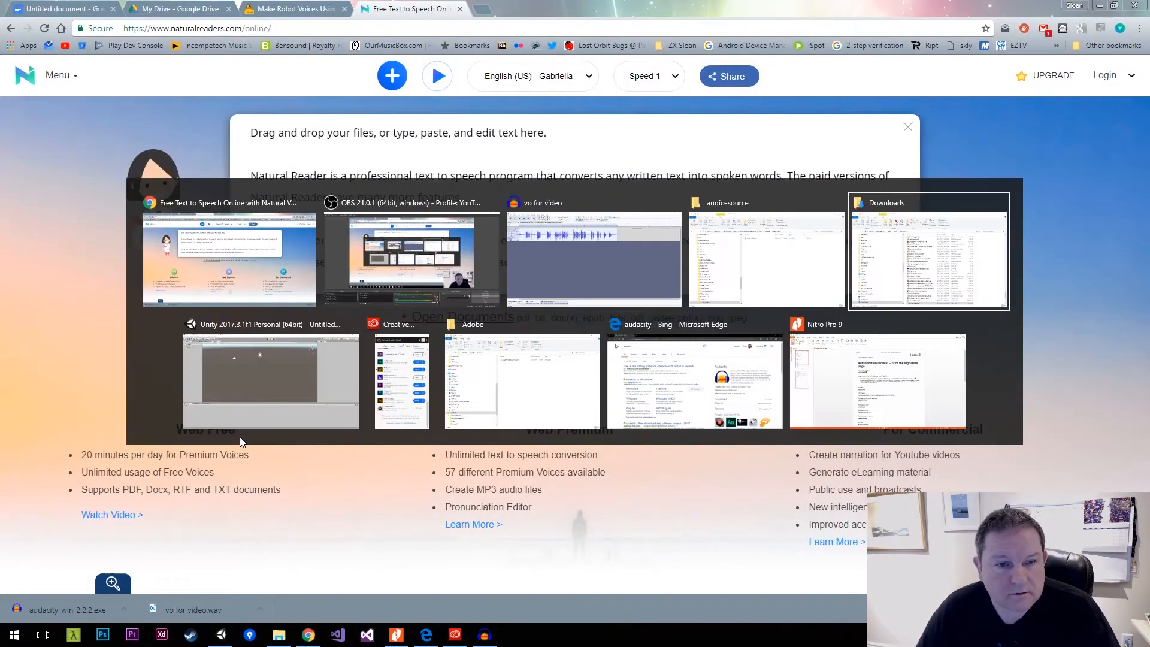
left_click(65, 9)
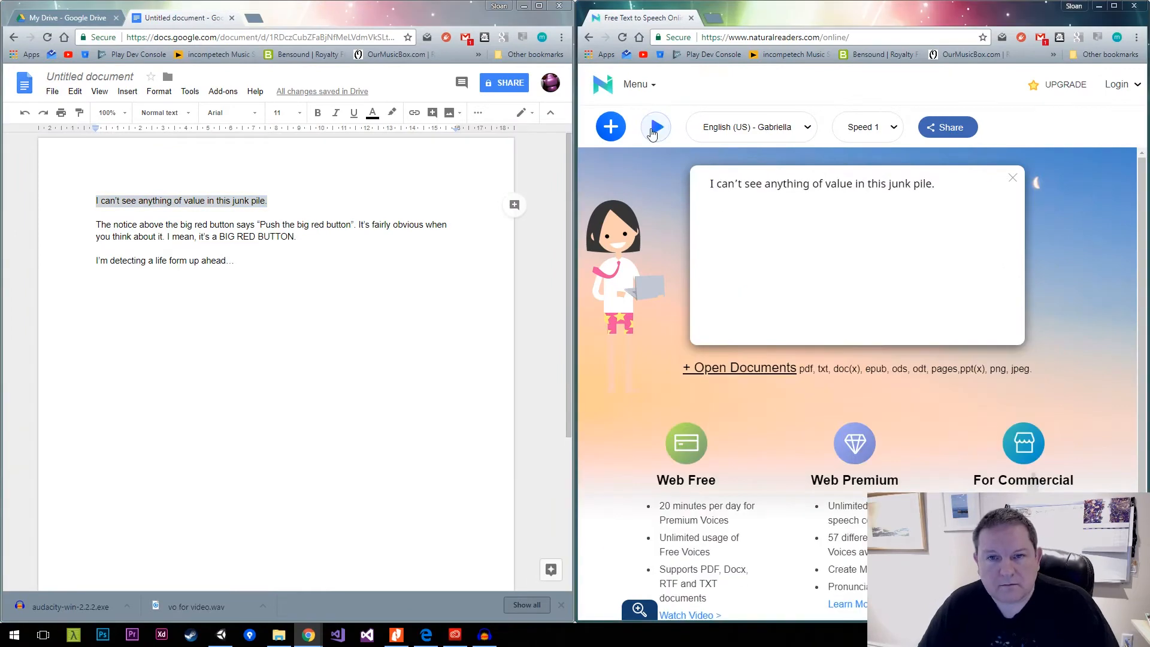
left_click(655, 127)
Audition the line with other premium voices, including English (UK) - Selene and English (US) - Tim.
left_click(749, 127)
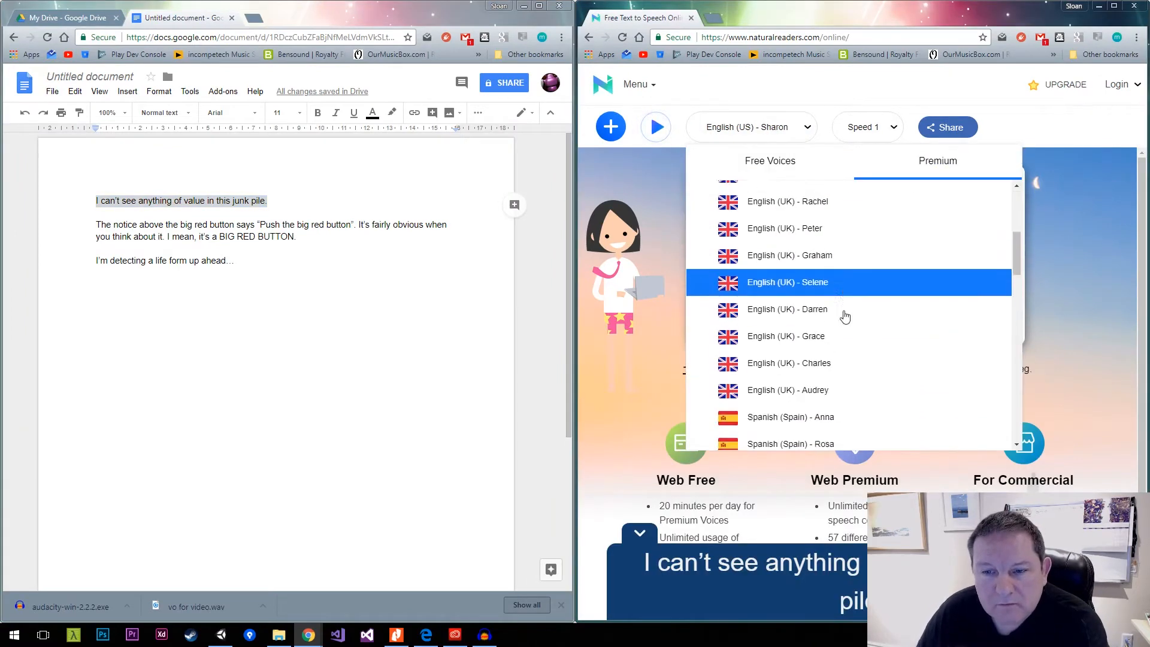
left_click(771, 311)
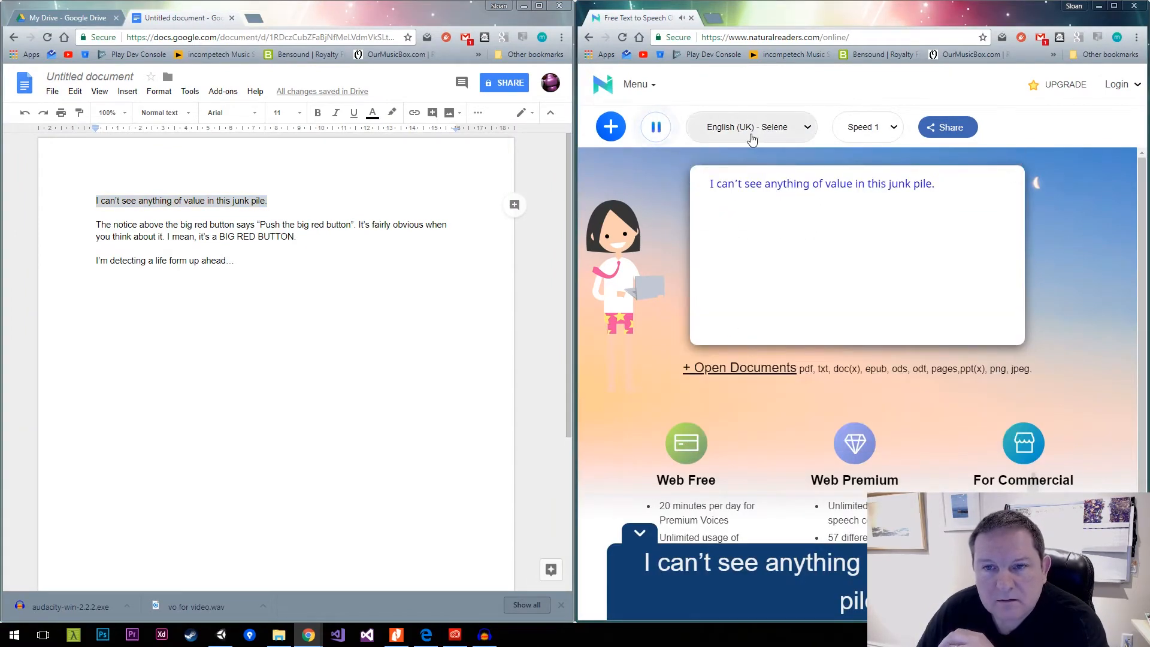
left_click(749, 128)
left_click(755, 257)
left_click(749, 127)
left_click(791, 328)
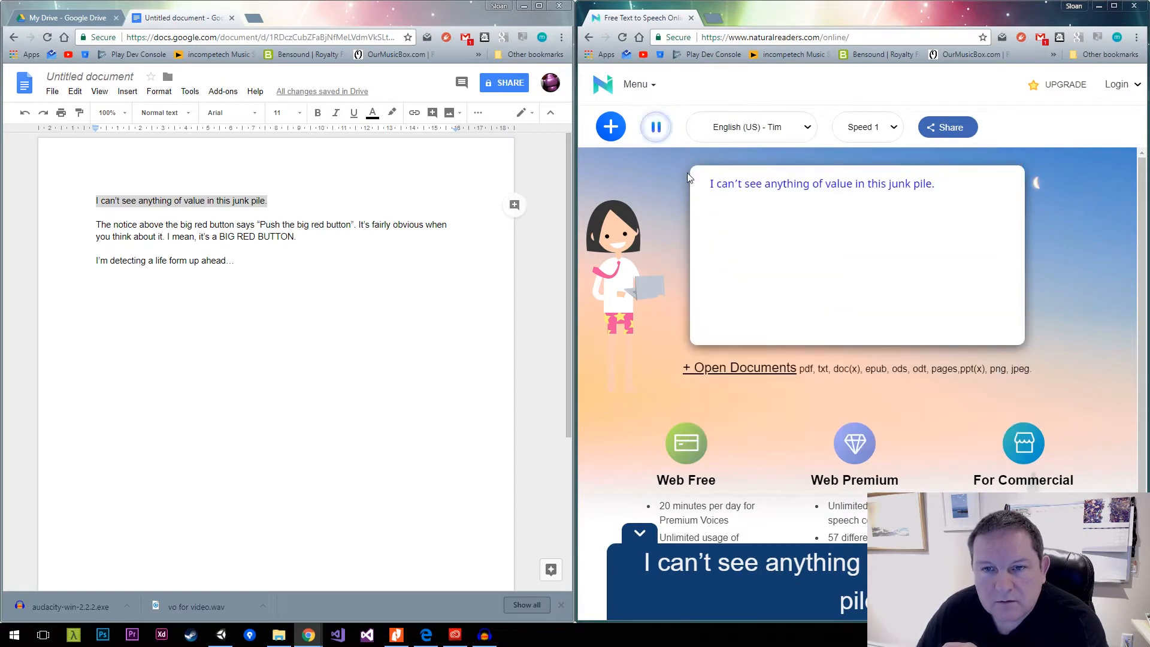
Audition the line with the Spanish (Spain) - Rosa and English (US) - Susan voices.
left_click(749, 127)
scroll(837, 298, "down", 3)
left_click(837, 288)
left_click(749, 127)
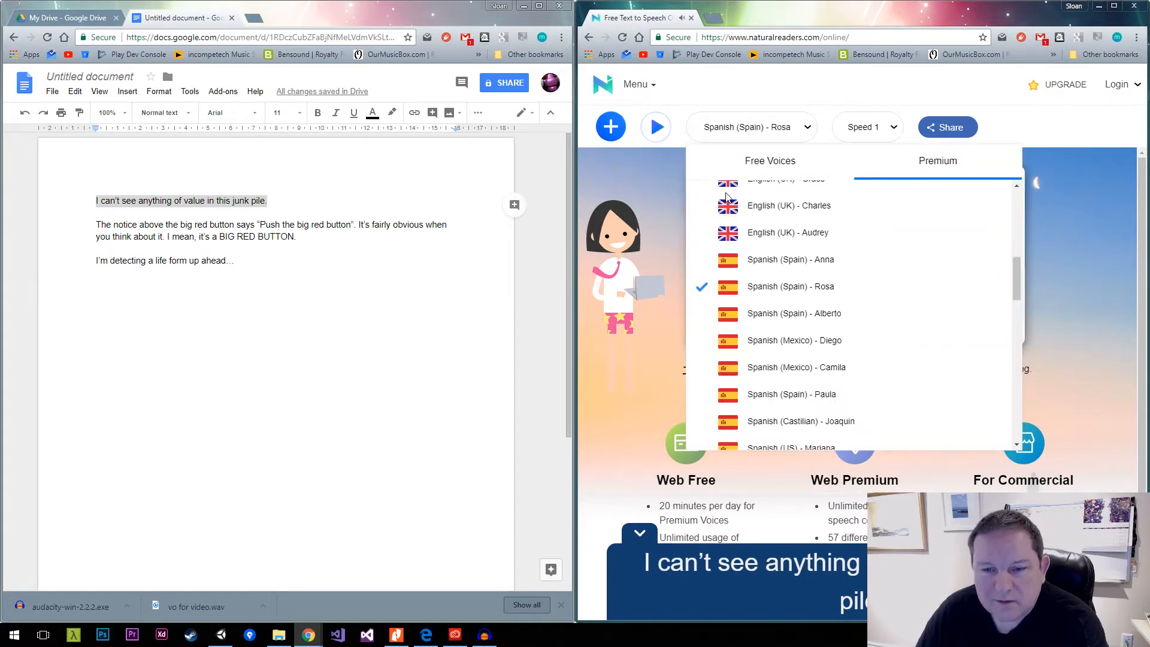
scroll(843, 265, "down", 3)
scroll(843, 266, "up", 10)
left_click(789, 221)
left_click(656, 127)
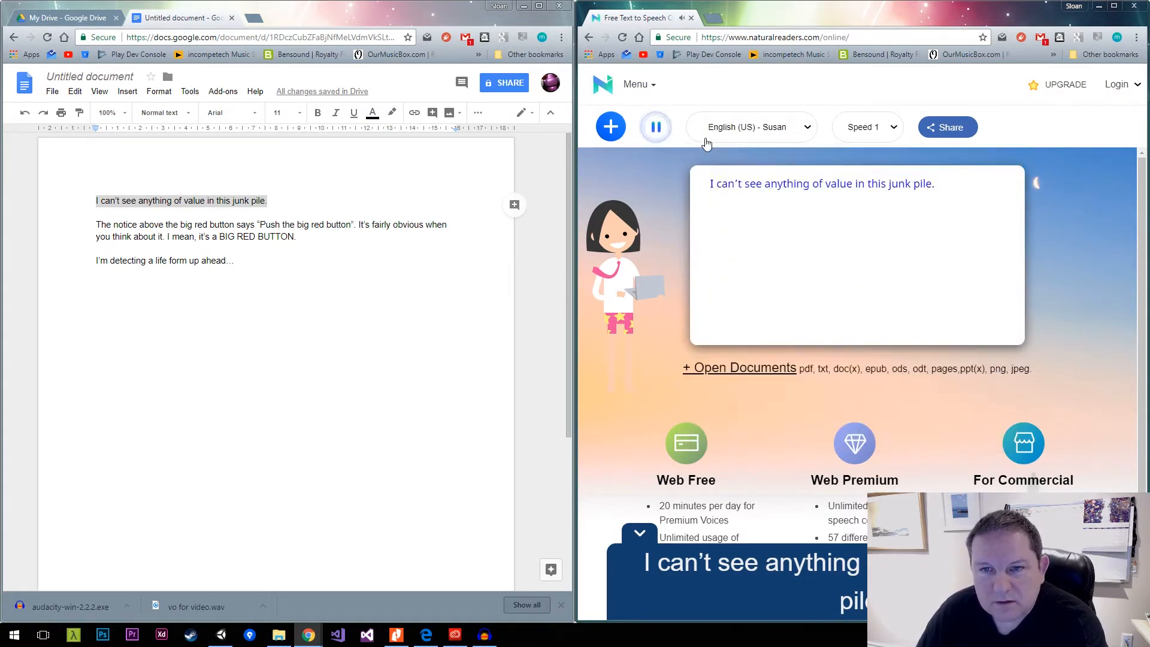
Set the reading speed to 0 and play the line with the English (US) - Sharon voice.
left_click(880, 138)
left_click(867, 254)
left_click(656, 127)
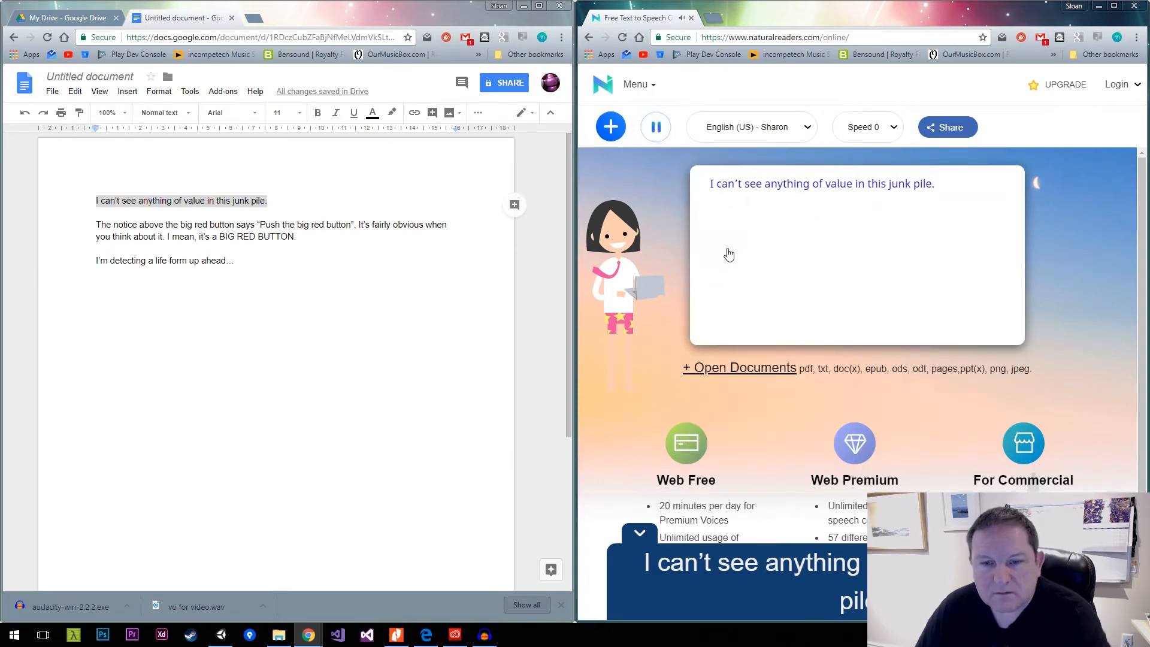
scroll(705, 442, "down", 2)
scroll(708, 522, "up", 2)
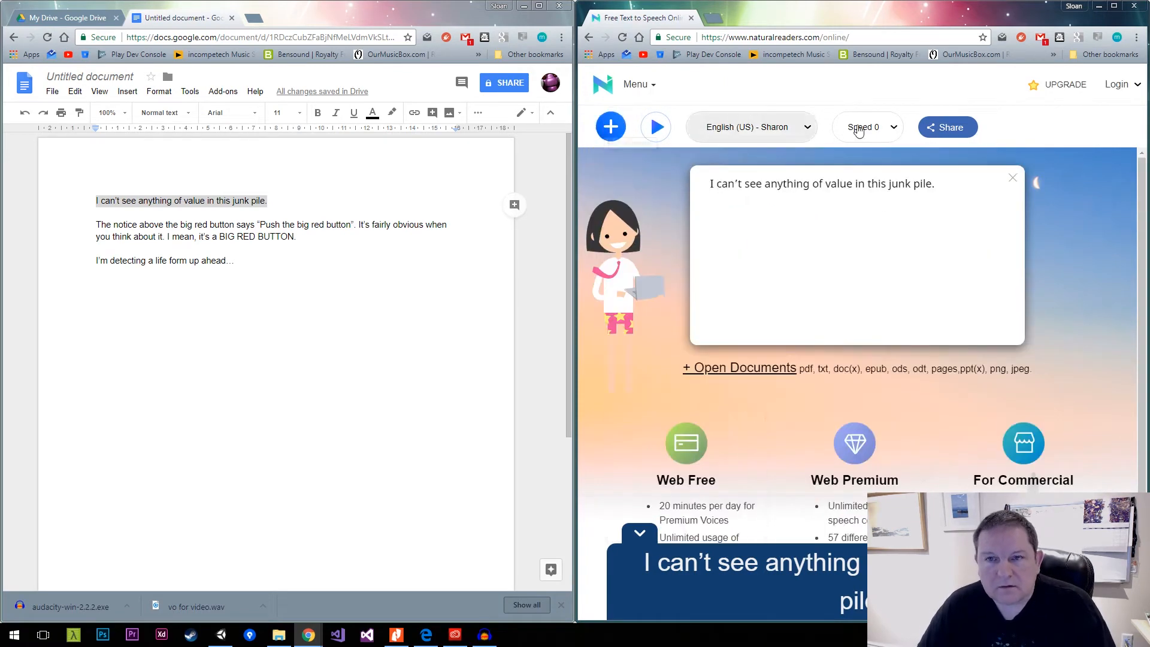
left_click(943, 130)
left_click(1040, 266)
scroll(1040, 266, "down", 2)
left_click(640, 533)
scroll(697, 351, "up", 2)
left_click(651, 87)
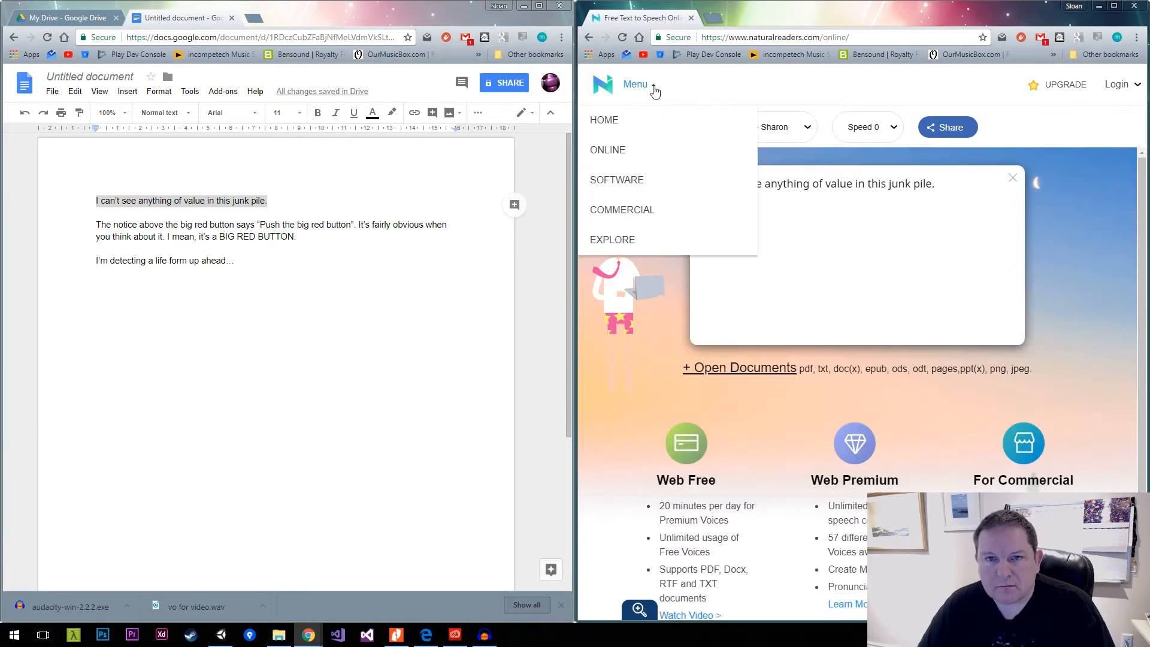
Open fromtexttospeech.com and create an audio file from the script's first line using US English, voice Alice, medium speed.
left_click(589, 37)
left_click(785, 438)
left_click_drag(269, 201, 84, 200)
key("ctrl+c")
left_click(695, 360)
key("ctrl+v")
left_click(659, 520)
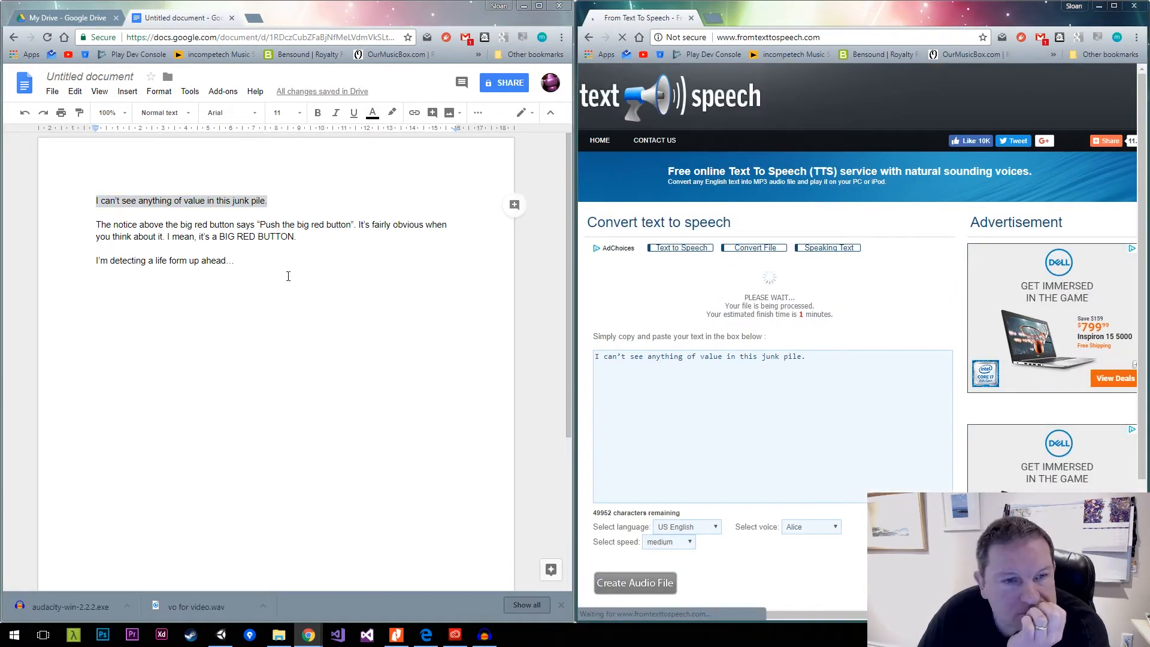
Copy the whole Google Docs script into the reloaded converter and create an audio file with the US English voice Alice at medium speed.
left_click(288, 275)
key("ctrl+a")
key("ctrl+c")
left_click(673, 398)
key("ctrl+a")
key("ctrl+v")
left_click(905, 37)
key("Return")
left_click(887, 317)
key("ctrl+v")
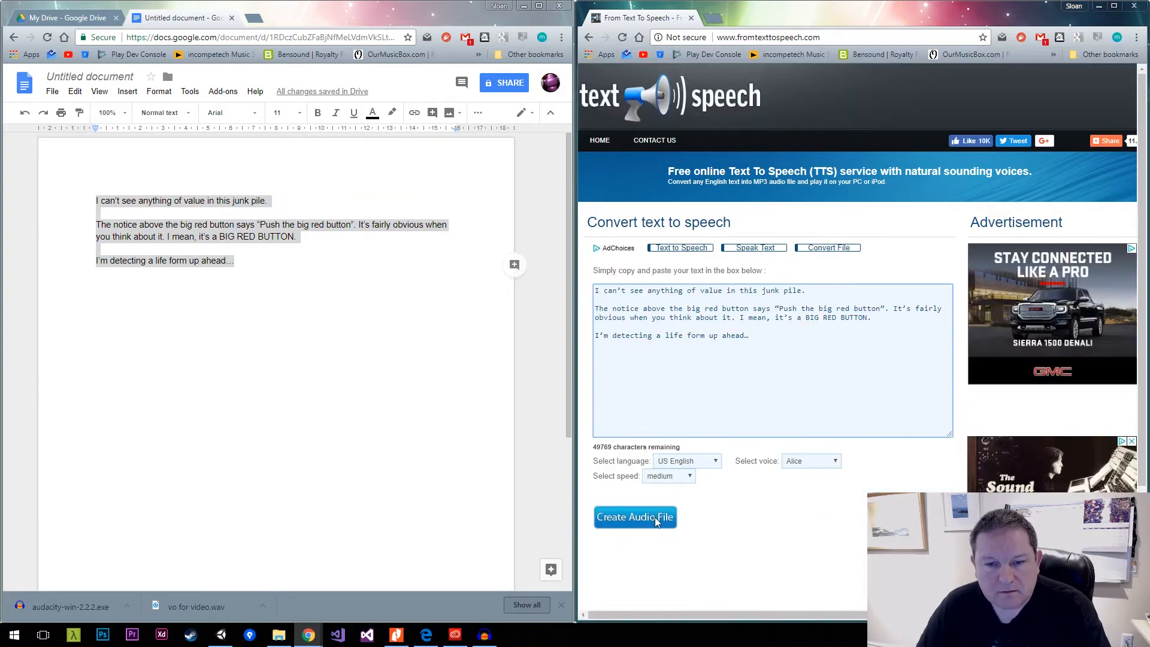
left_click(658, 520)
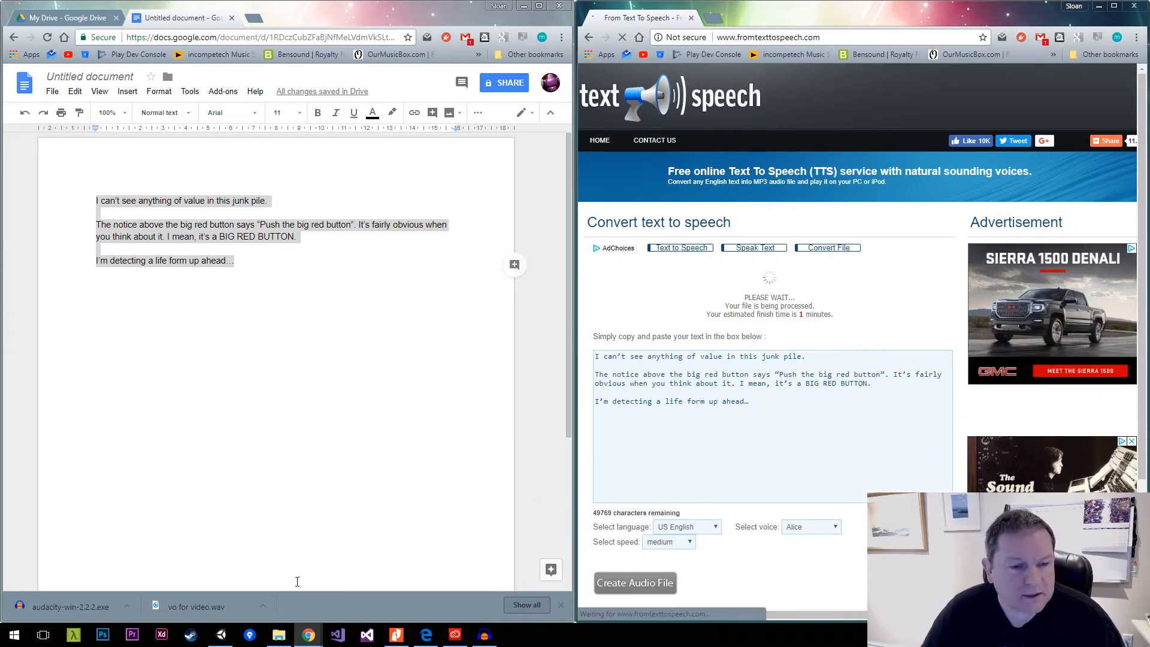
Read the Instructables guide's robot voice effect steps and check the progress of the text-to-speech conversion.
scroll(806, 278, "down", 10)
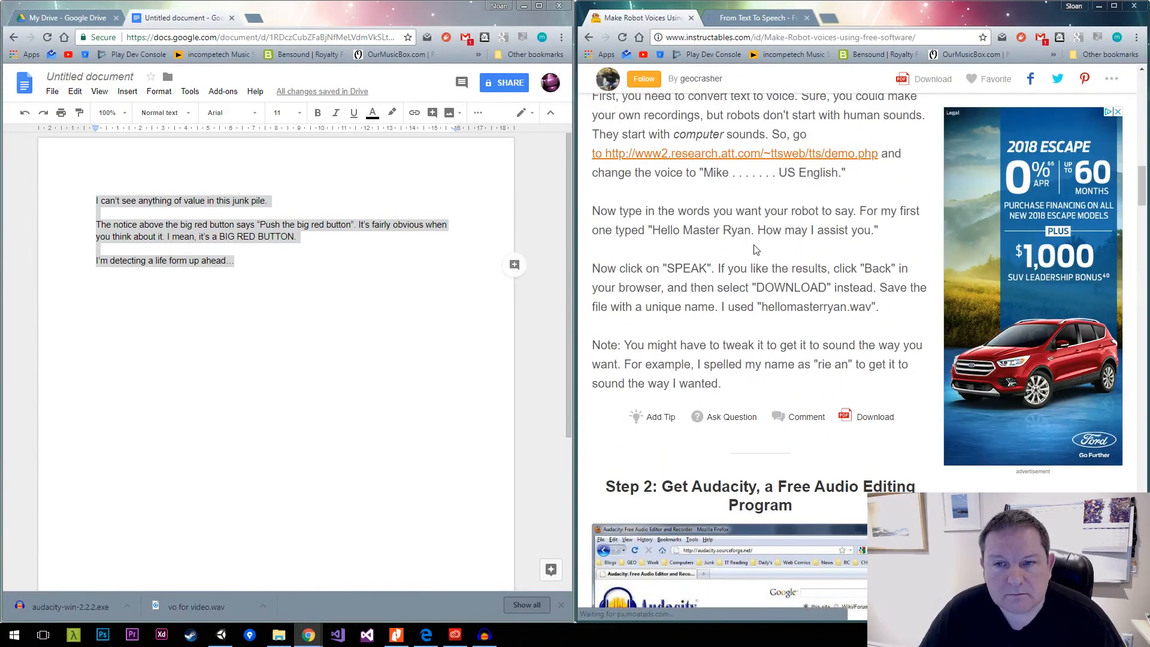
scroll(803, 262, "down", 15)
scroll(803, 261, "down", 7)
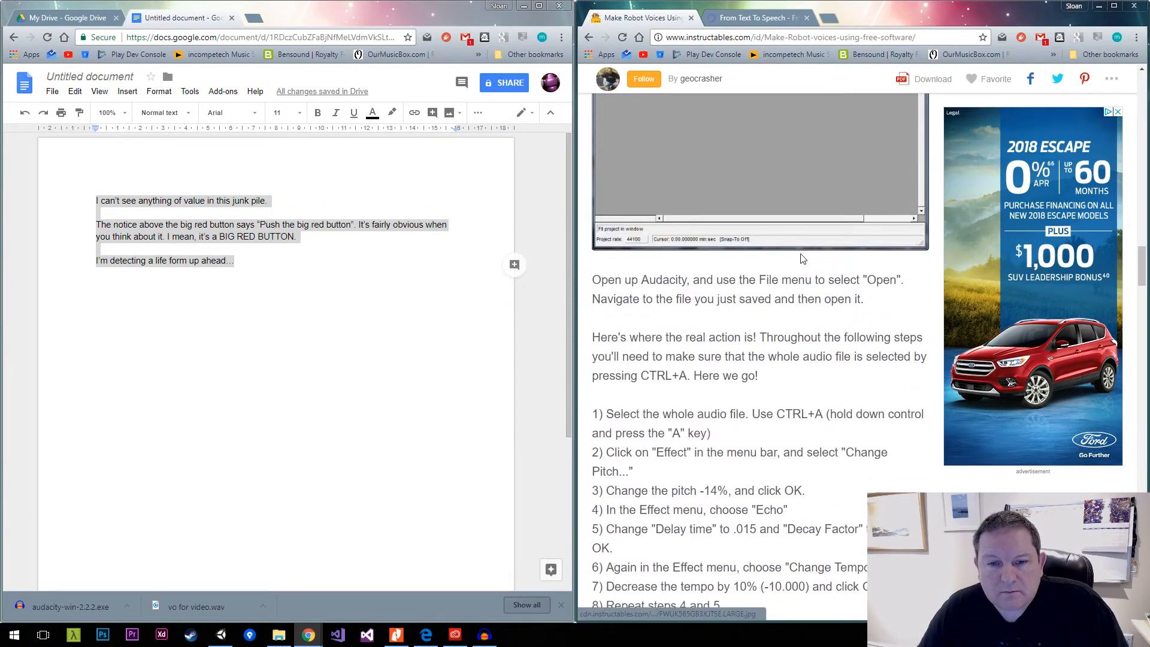
left_click(754, 18)
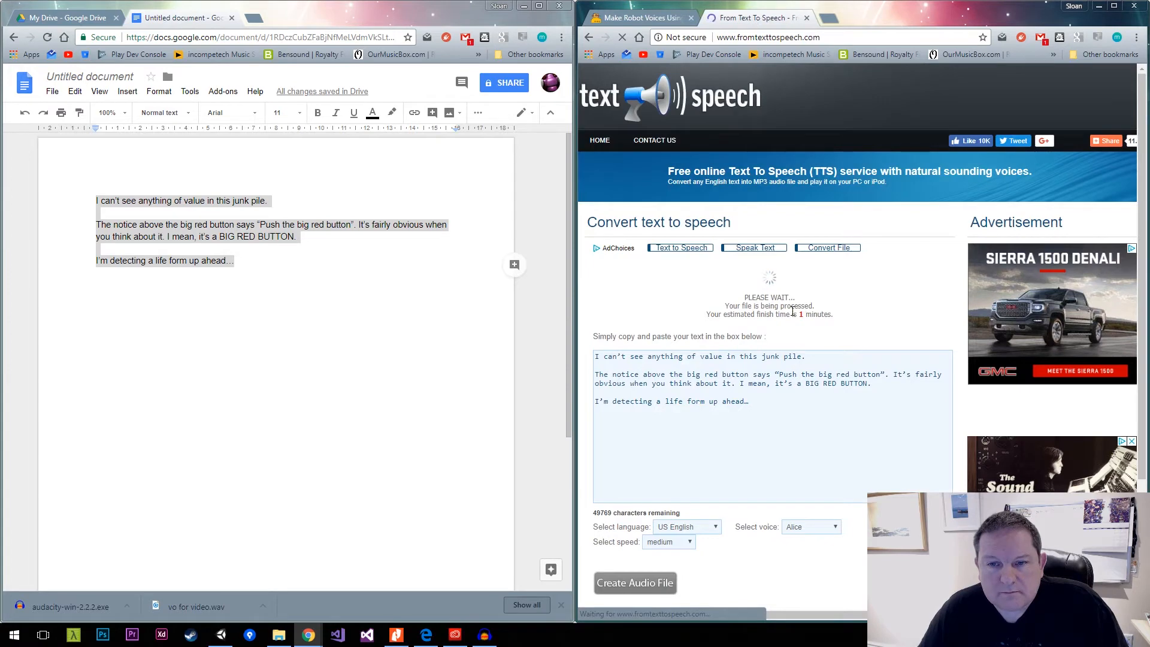
left_click(652, 24)
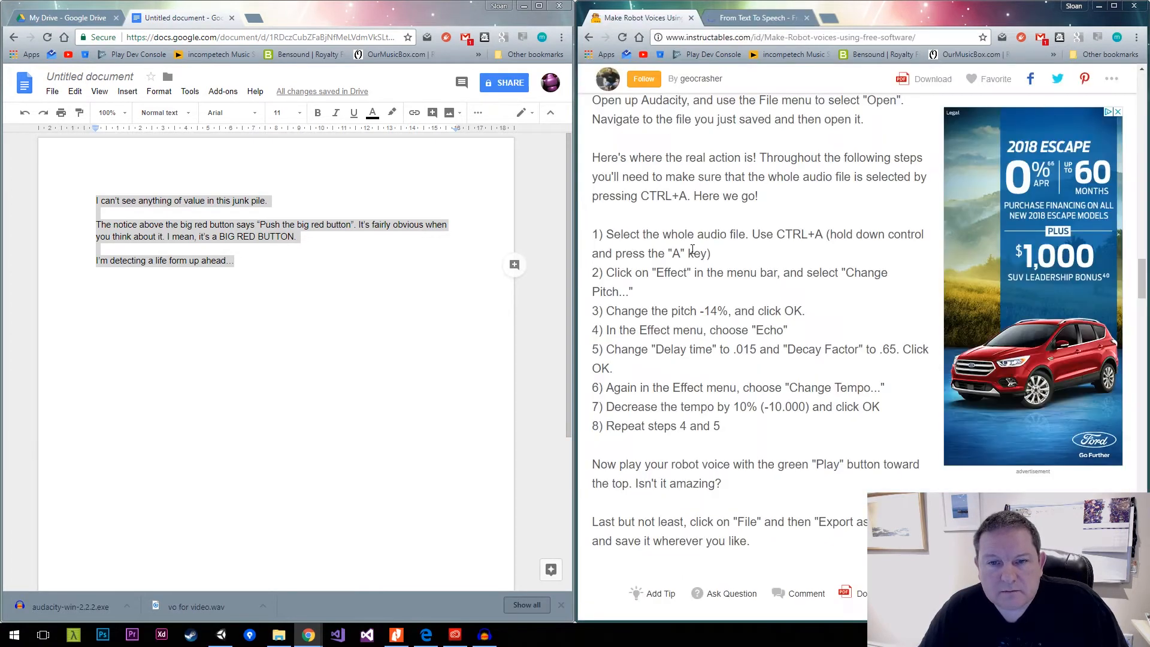
Switch to Audacity, remove the existing voice track, and import "vo for video.wav" from the audio-source folder.
left_click(484, 635)
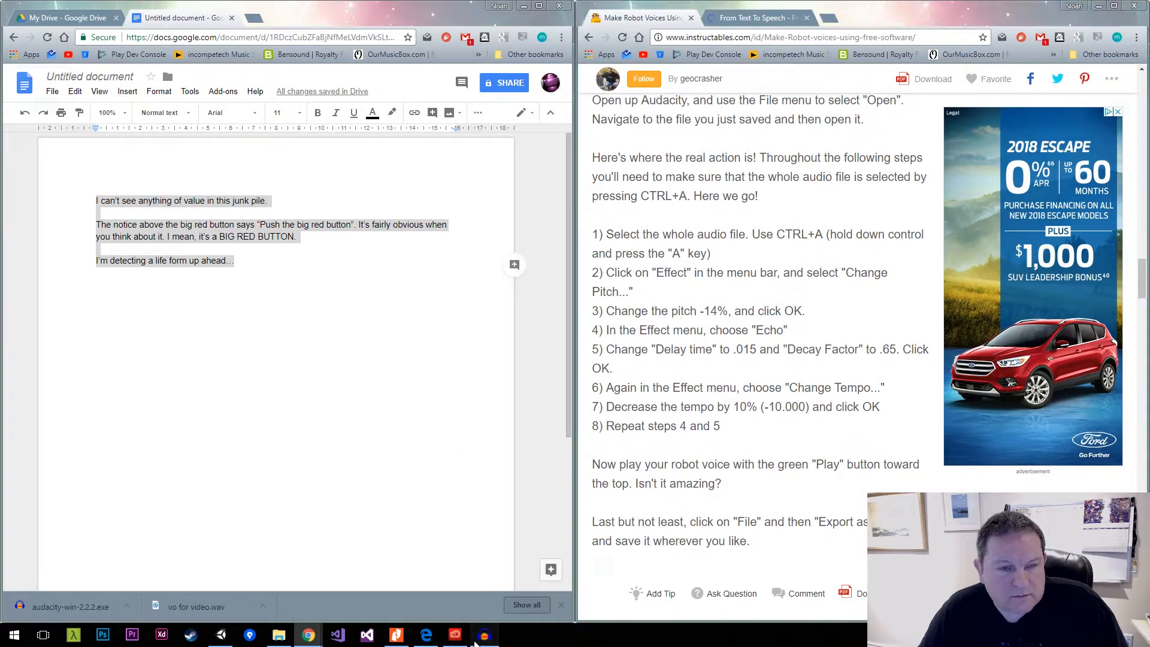
left_click(9, 112)
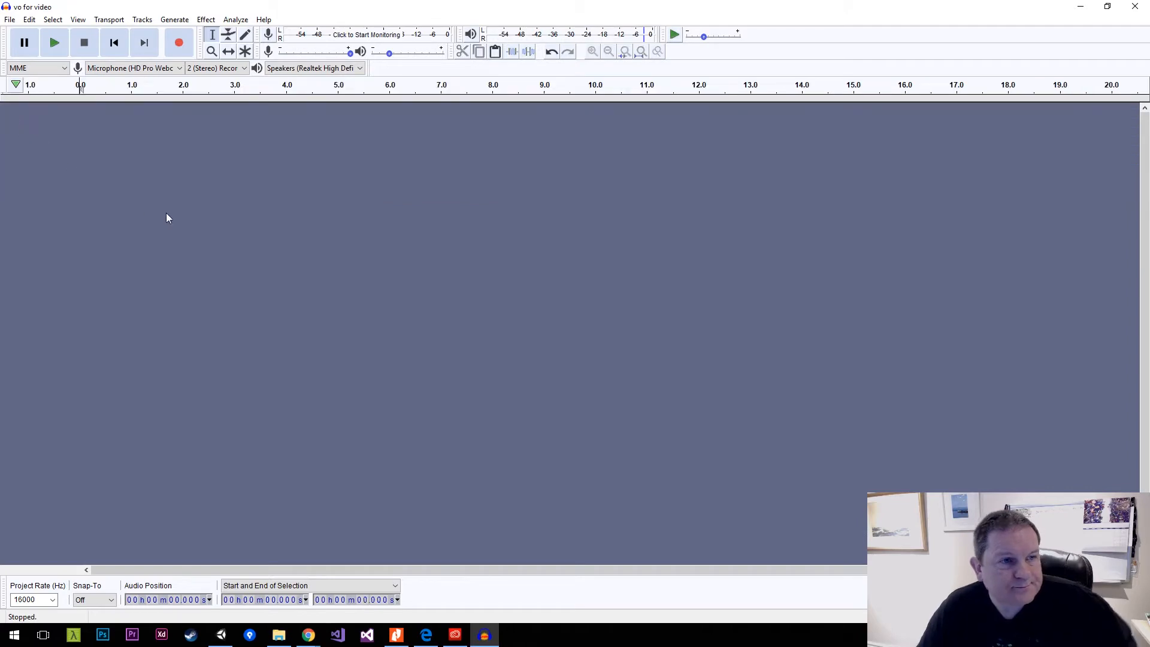
key("alt+Tab")
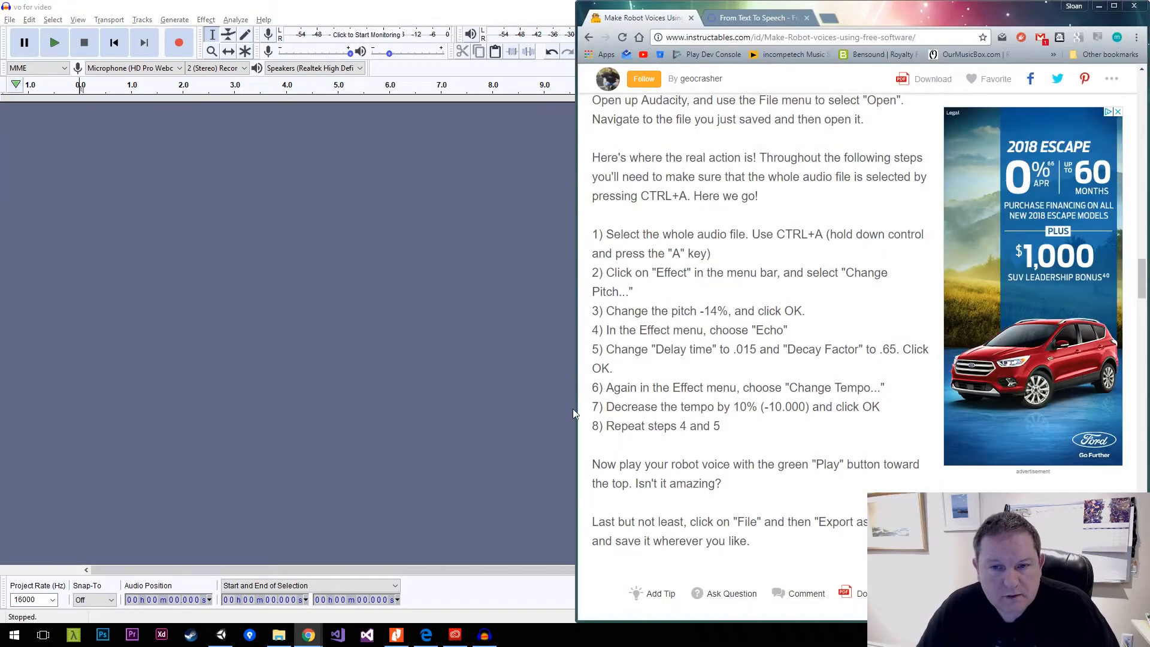
key("alt+Tab")
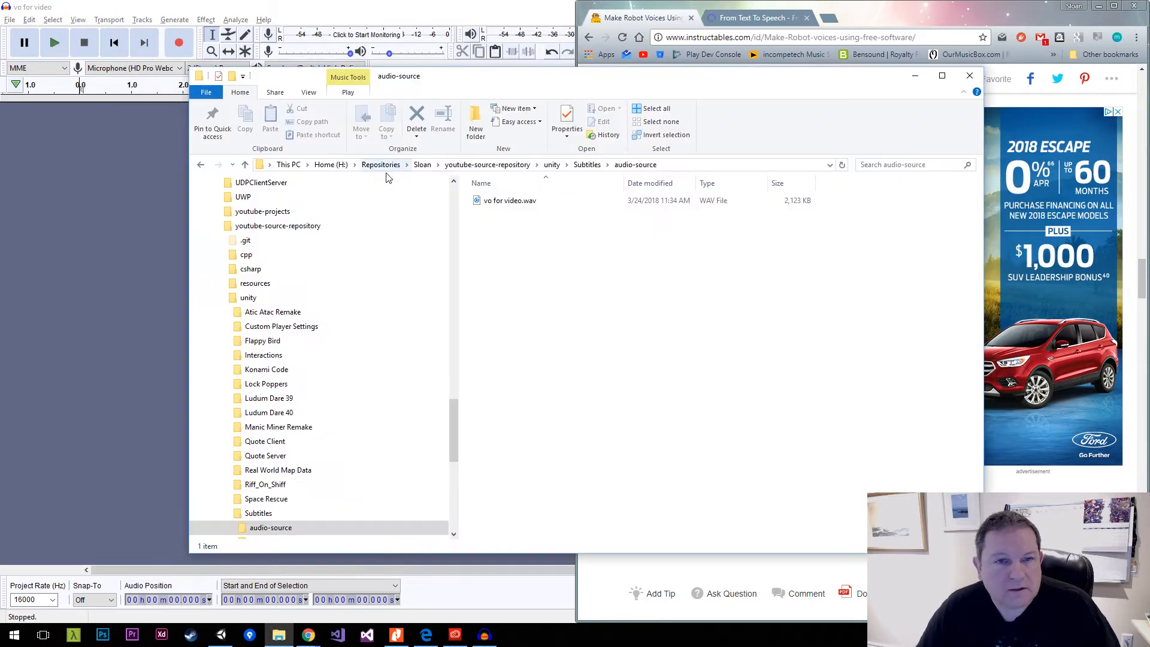
left_click_drag(510, 201, 108, 220)
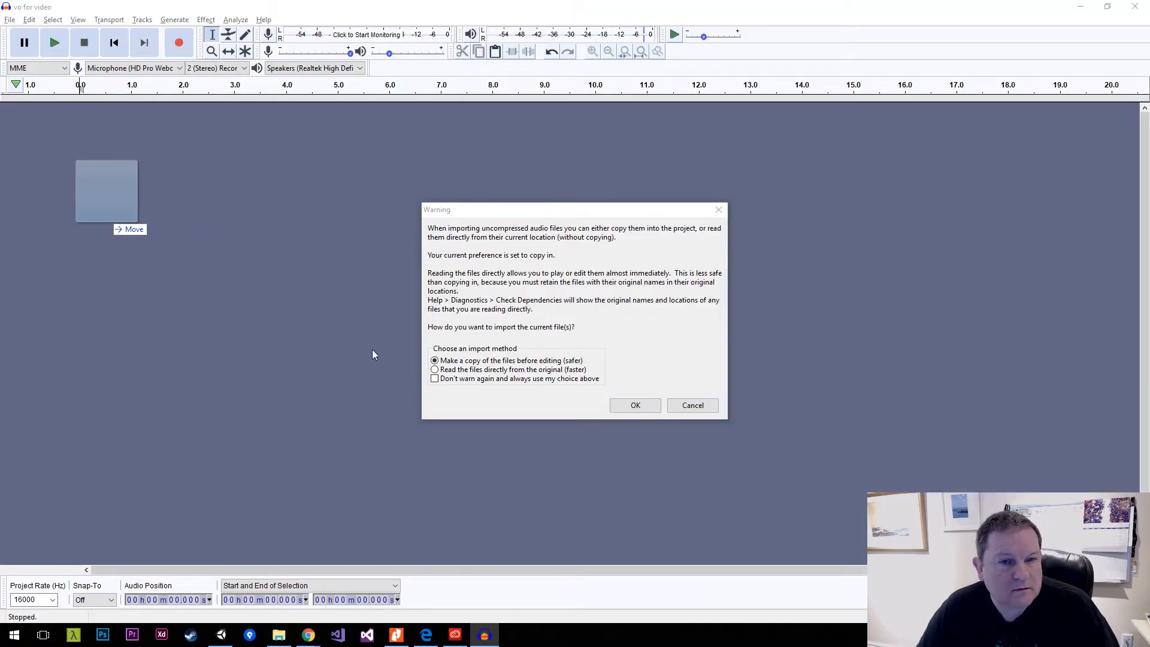
left_click(636, 406)
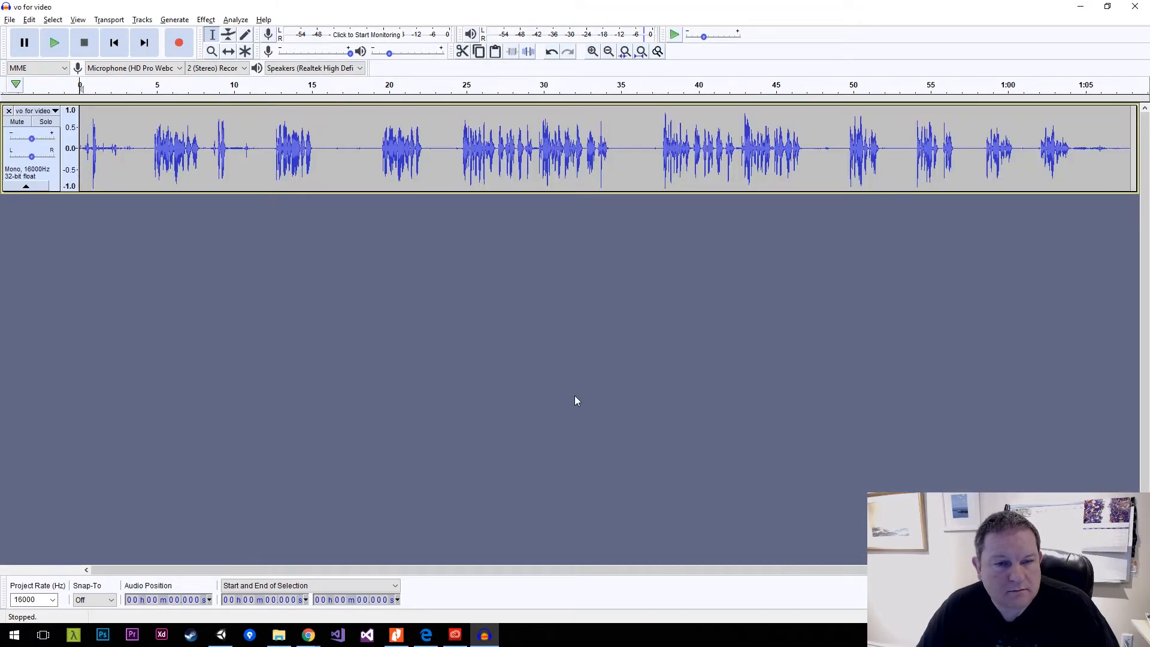
Select the entire imported track and arrange Audacity side by side with the Instructables guide.
key("ctrl+a")
key("alt+Tab")
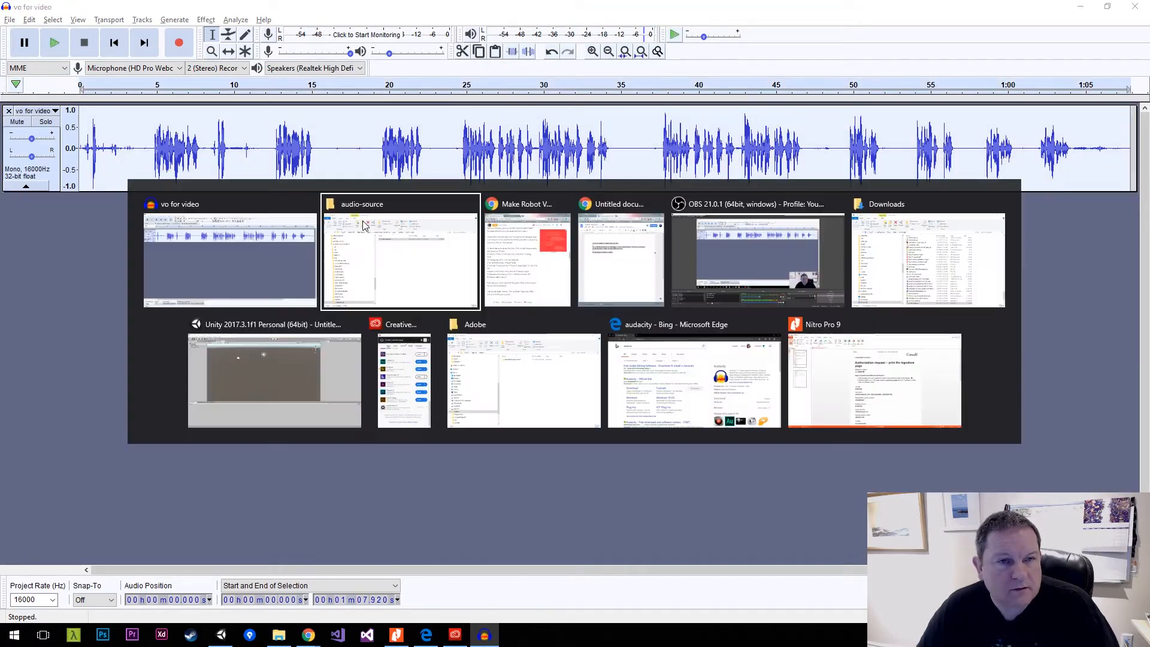
key("alt+shift+Tab")
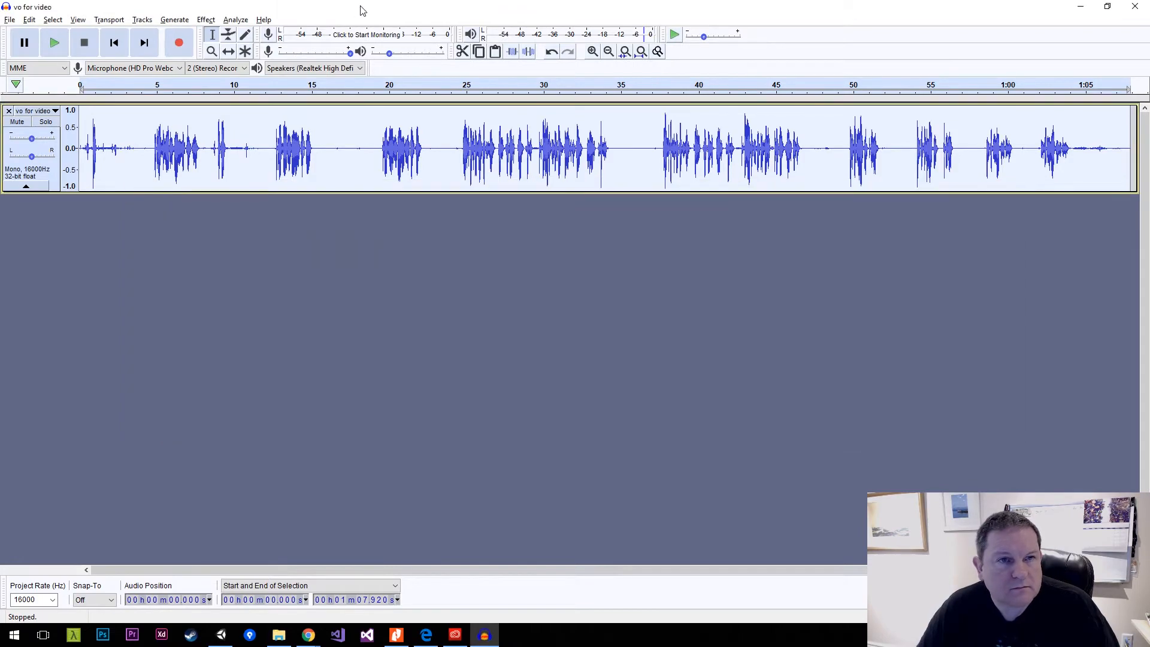
left_click_drag(361, 6, 0, 161)
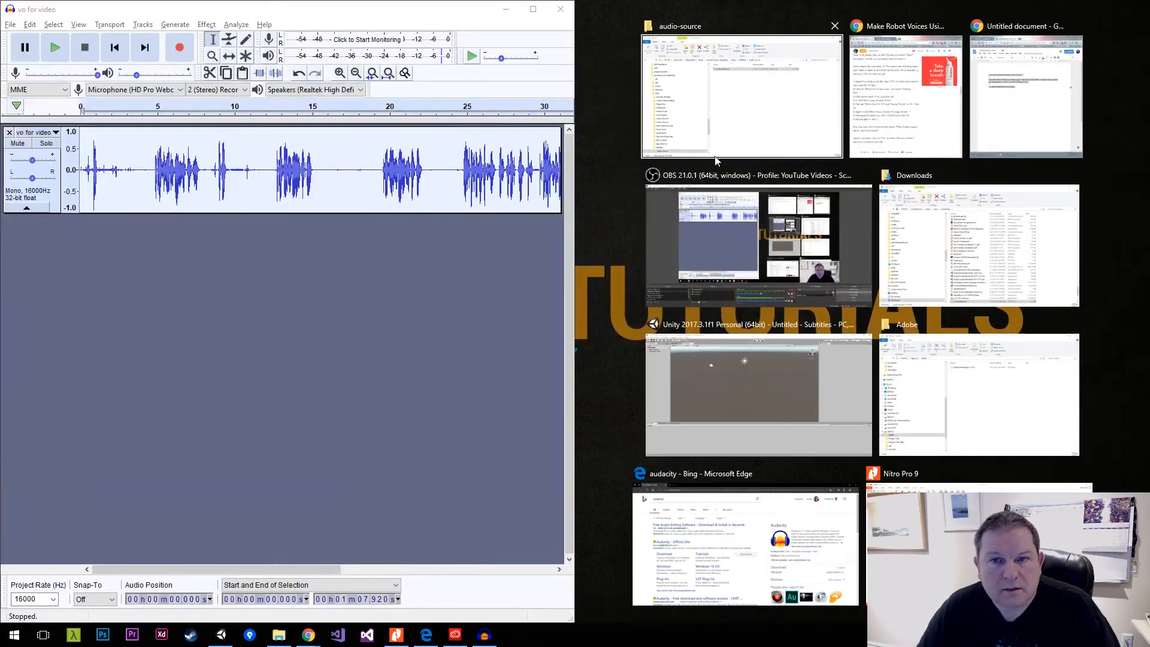
left_click(912, 98)
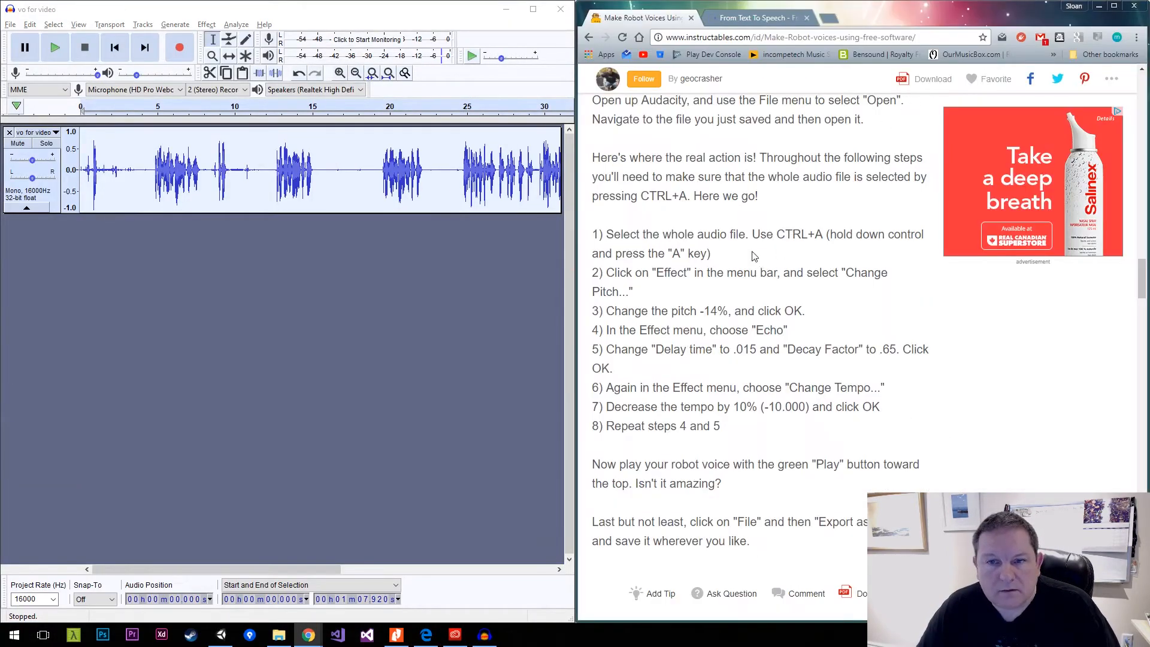
left_click(383, 18)
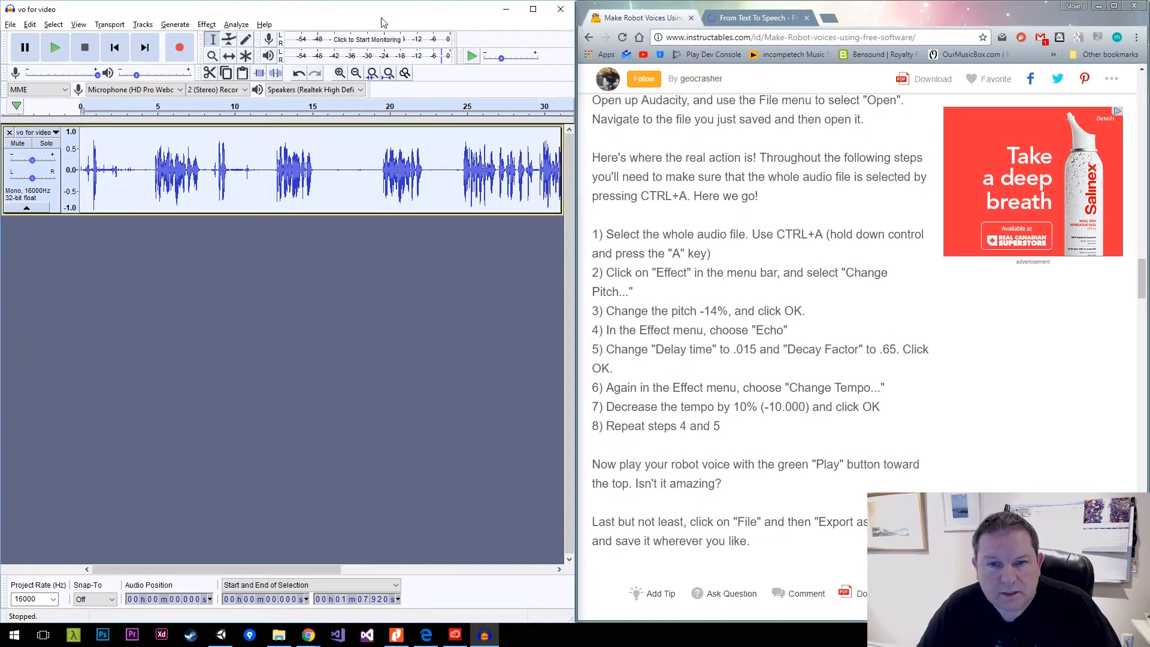
Apply Change Pitch to the selected track with a percent change of -14.
left_click(205, 25)
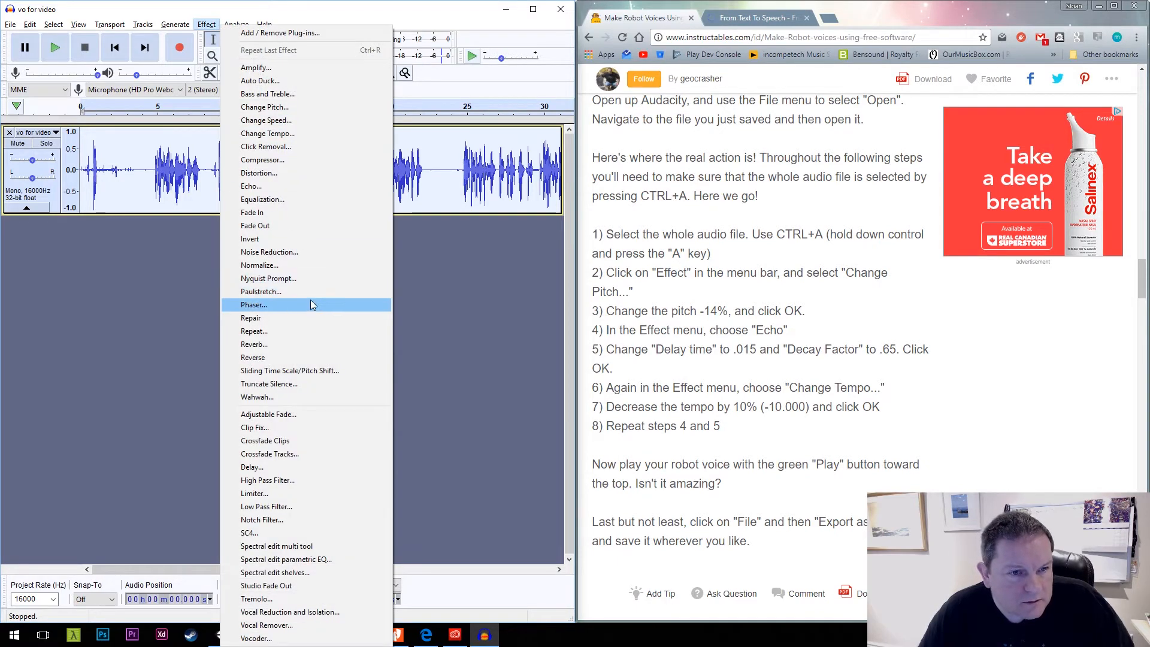
left_click(306, 108)
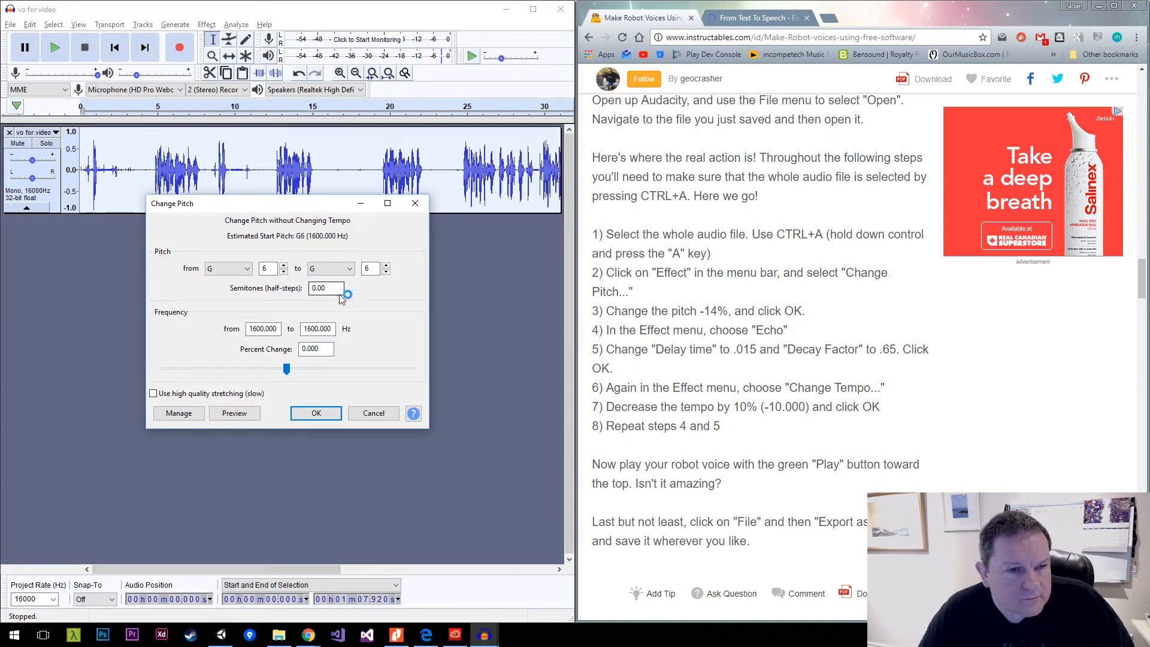
double_click(312, 349)
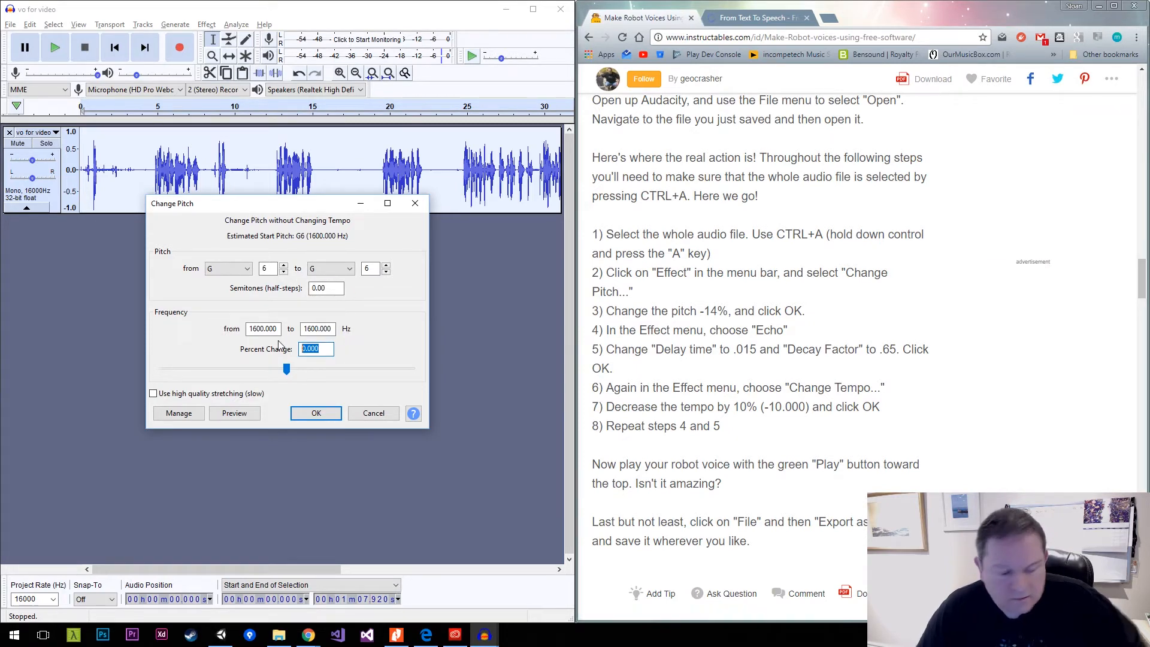
type("-14")
key("Tab")
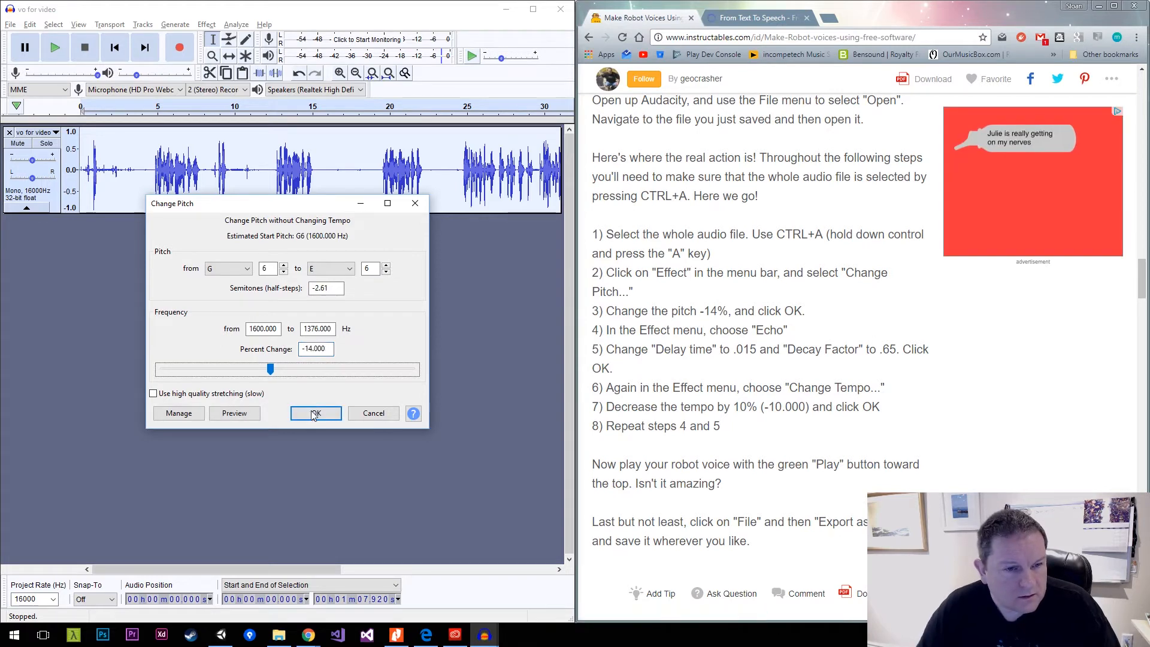
left_click(313, 416)
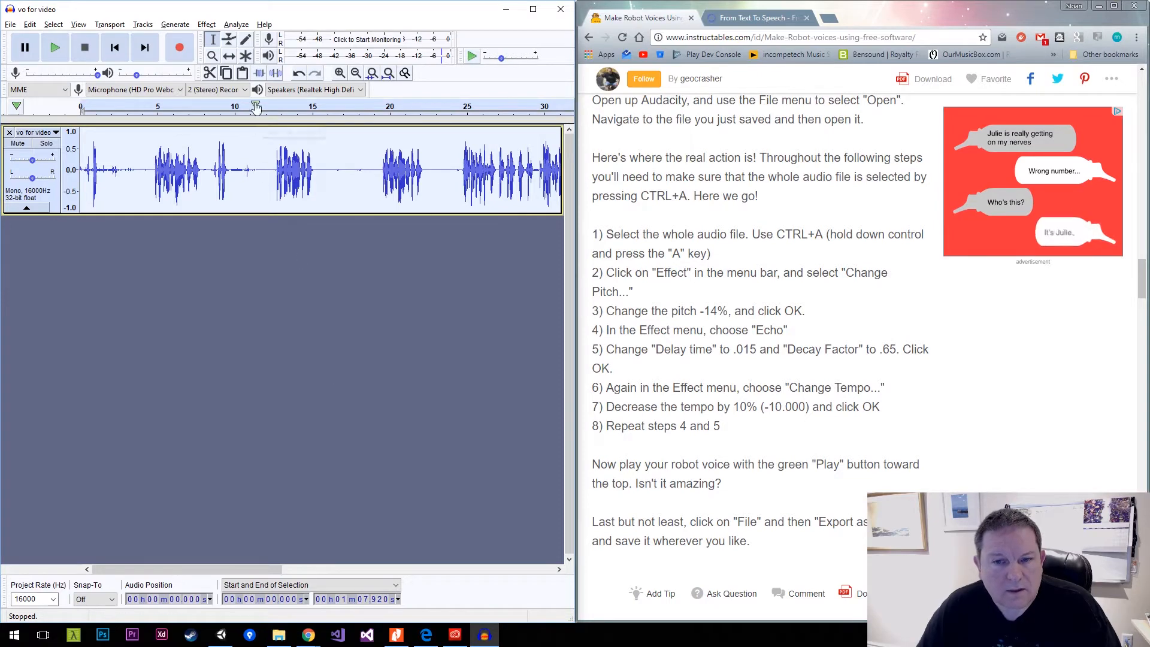
Apply Echo to the selected track with a delay time of 0.015 seconds and a decay factor of 0.65.
left_click(205, 24)
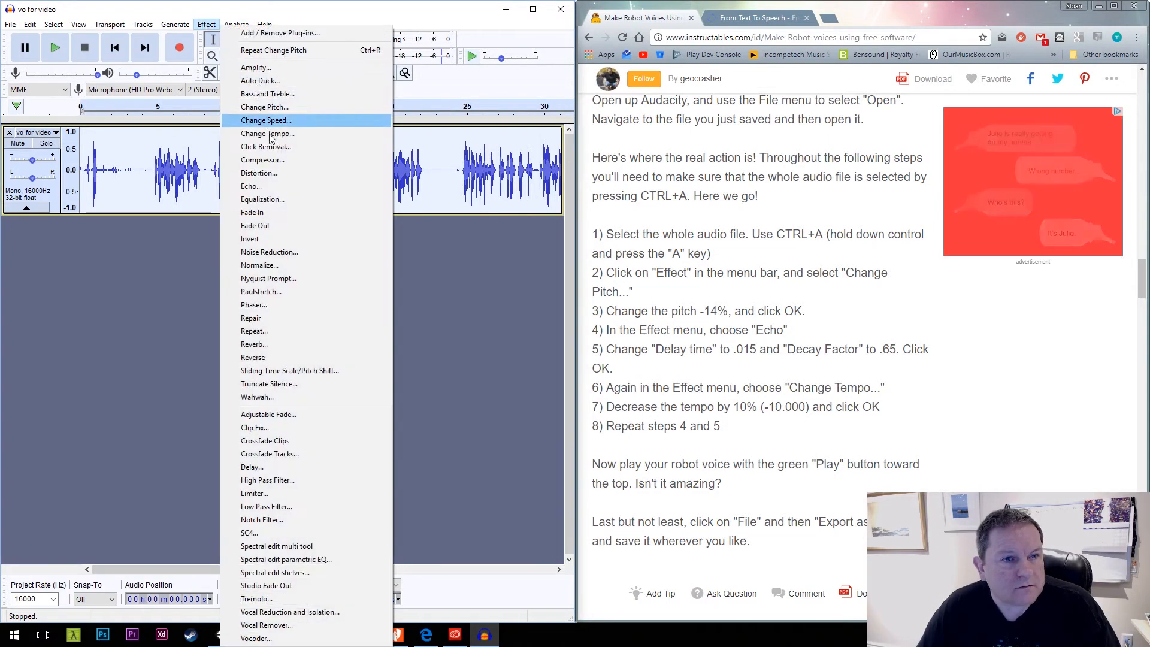
left_click(252, 187)
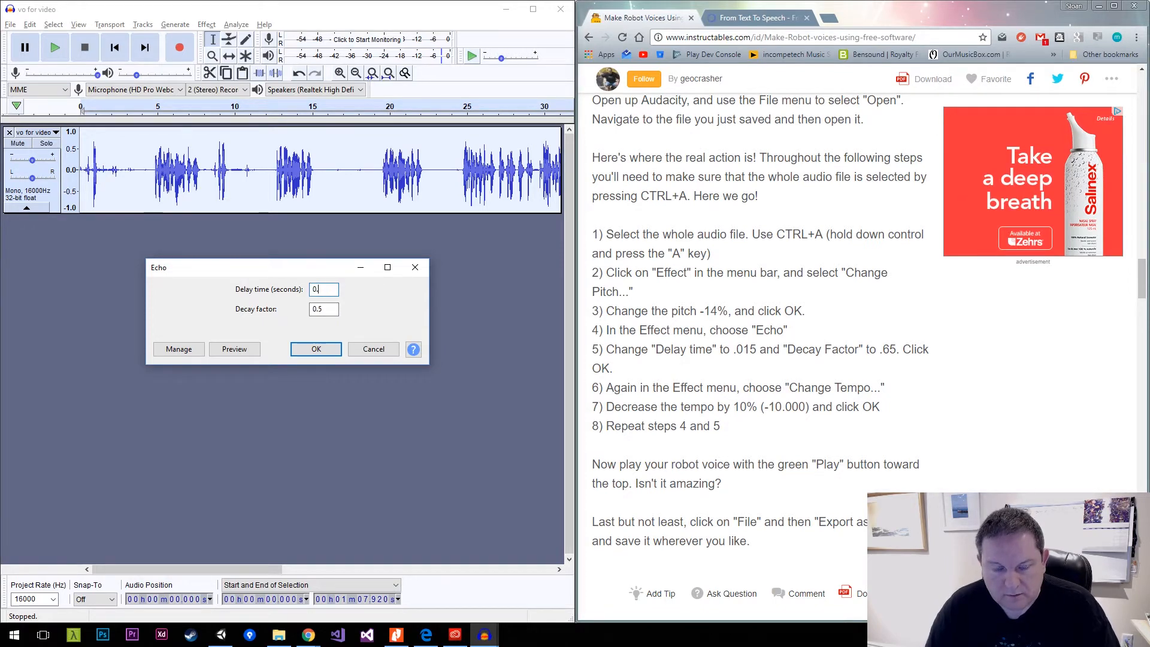
type("0.015")
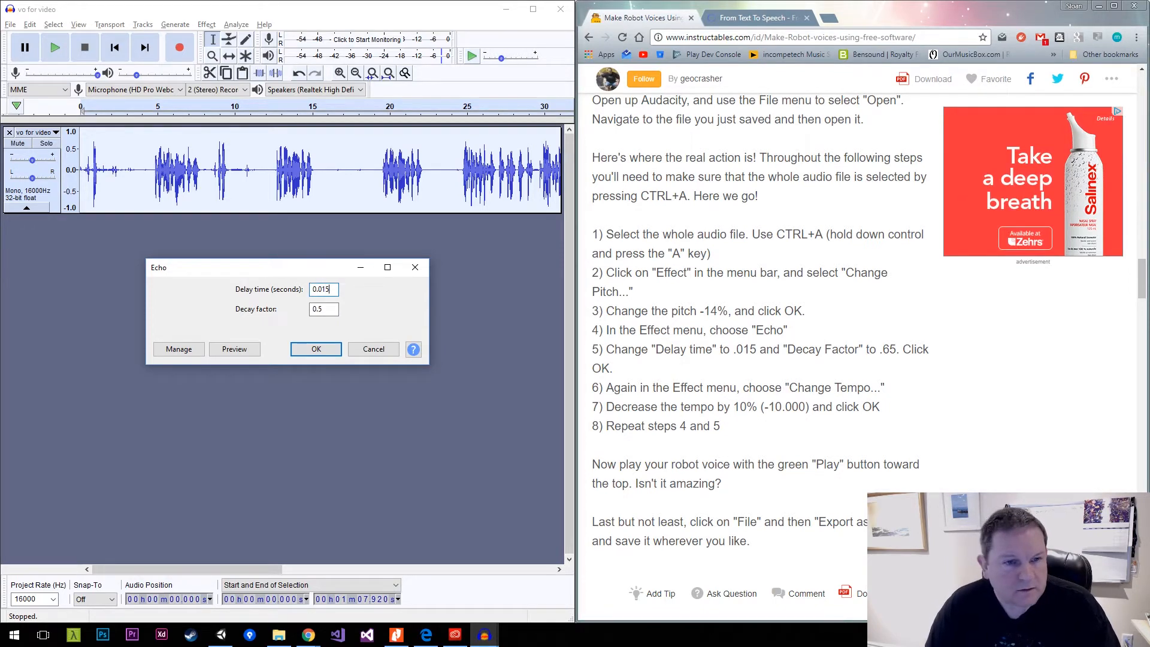
key("Tab")
type("0.6")
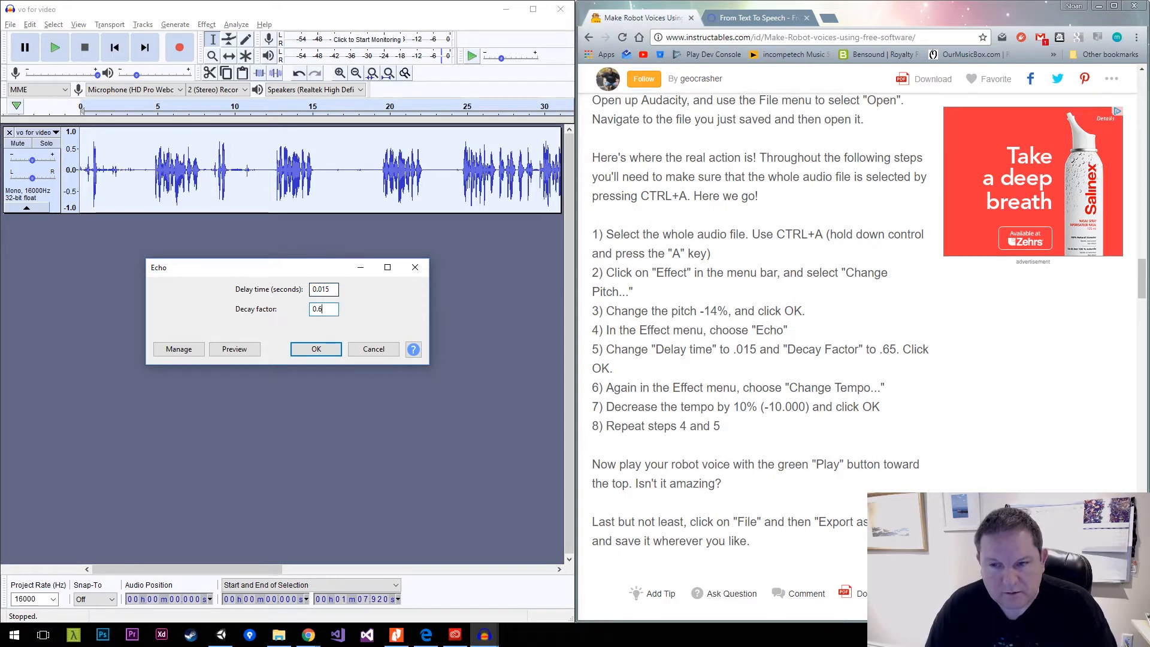
left_click(322, 351)
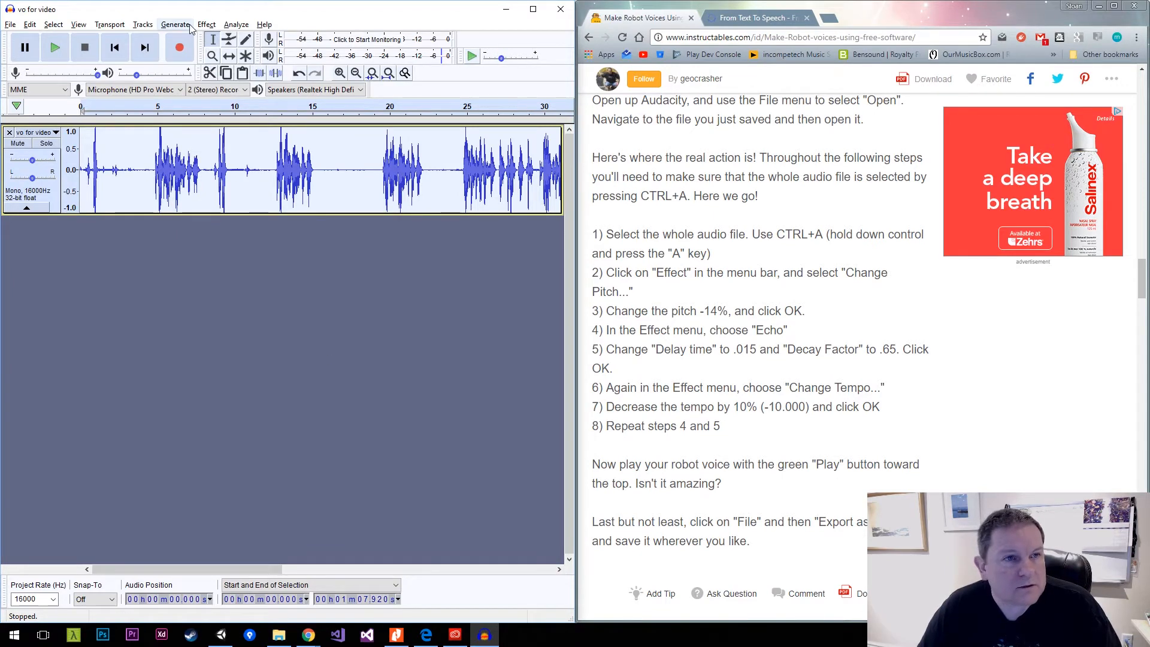
Change the selected track's tempo by -10 percent with Change Tempo and apply Echo once more.
left_click(207, 25)
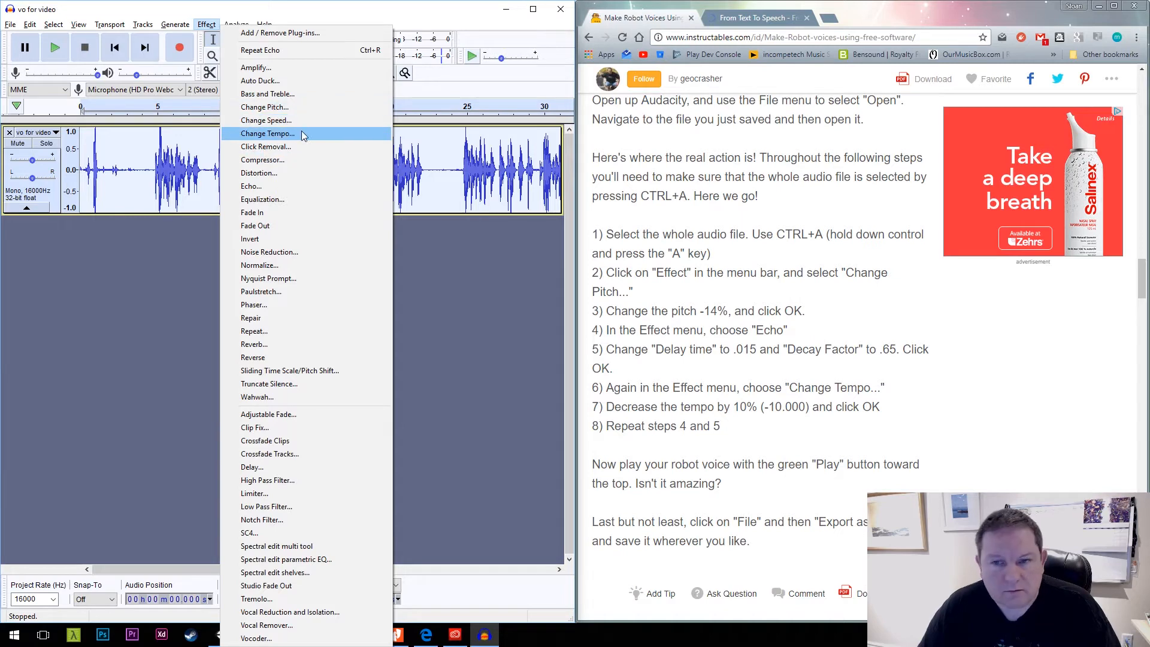
left_click(268, 133)
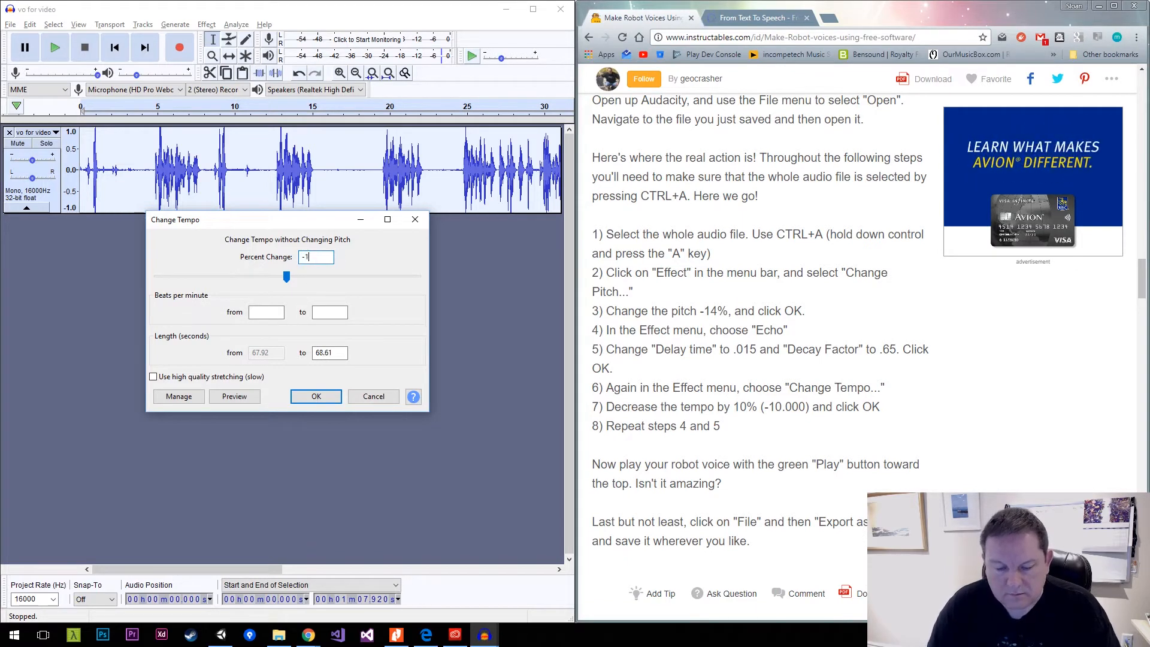
type("-10.")
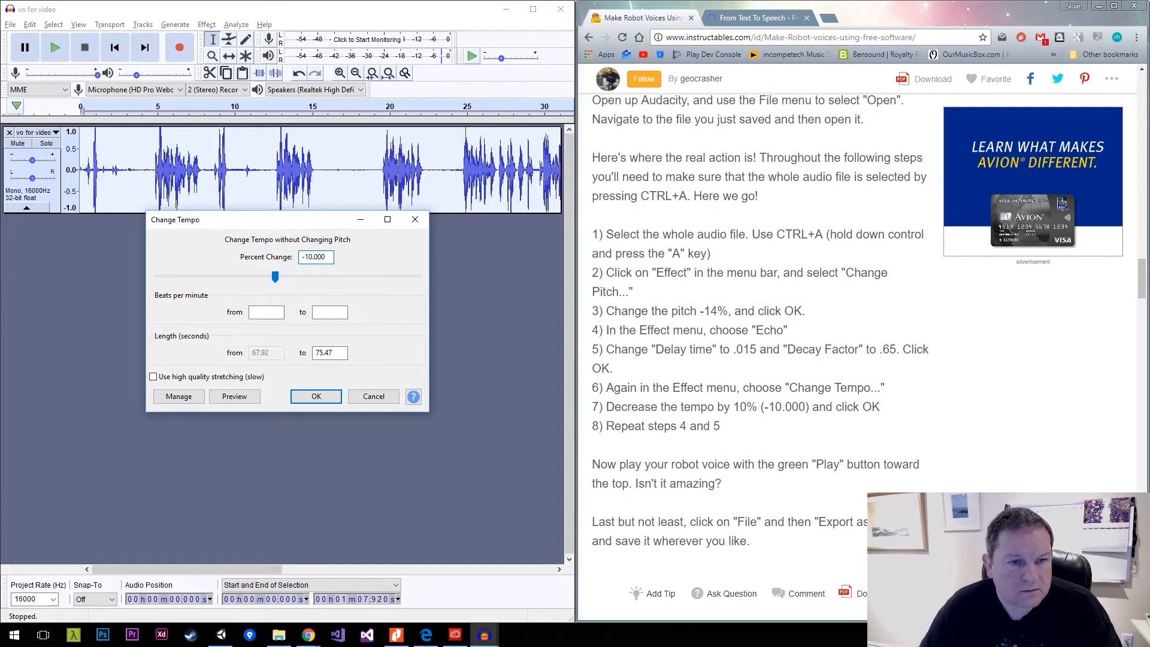
left_click(335, 398)
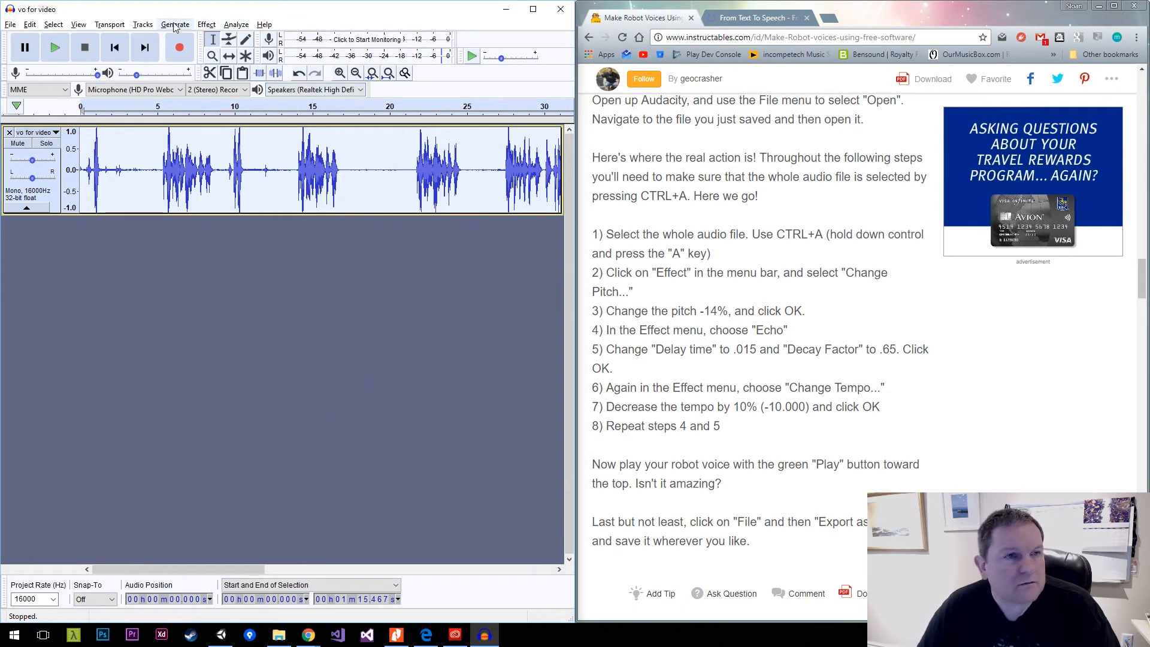
left_click(207, 24)
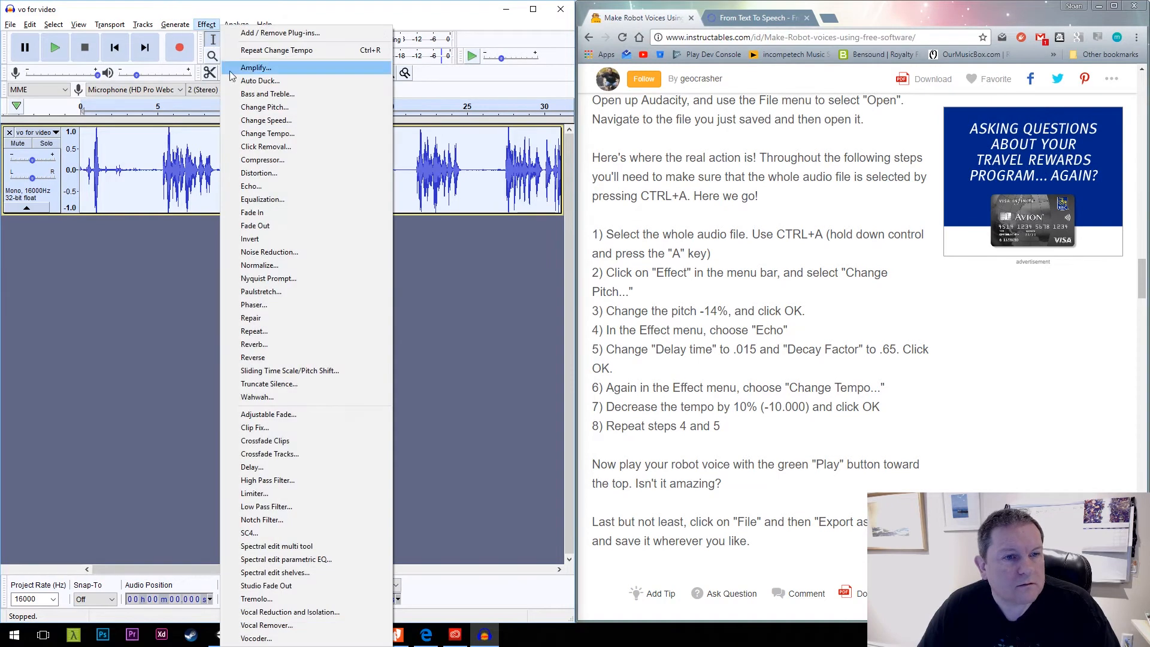
left_click(275, 186)
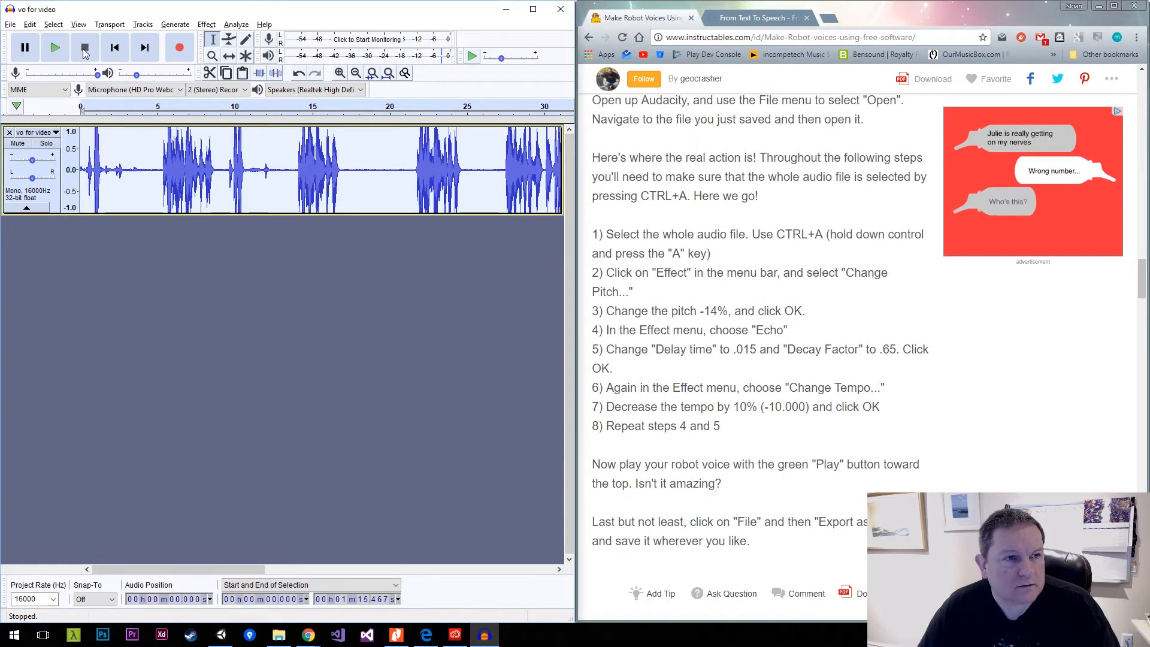
Play the processed robot voice track through its successive lines to about one minute and stop playback.
left_click(57, 48)
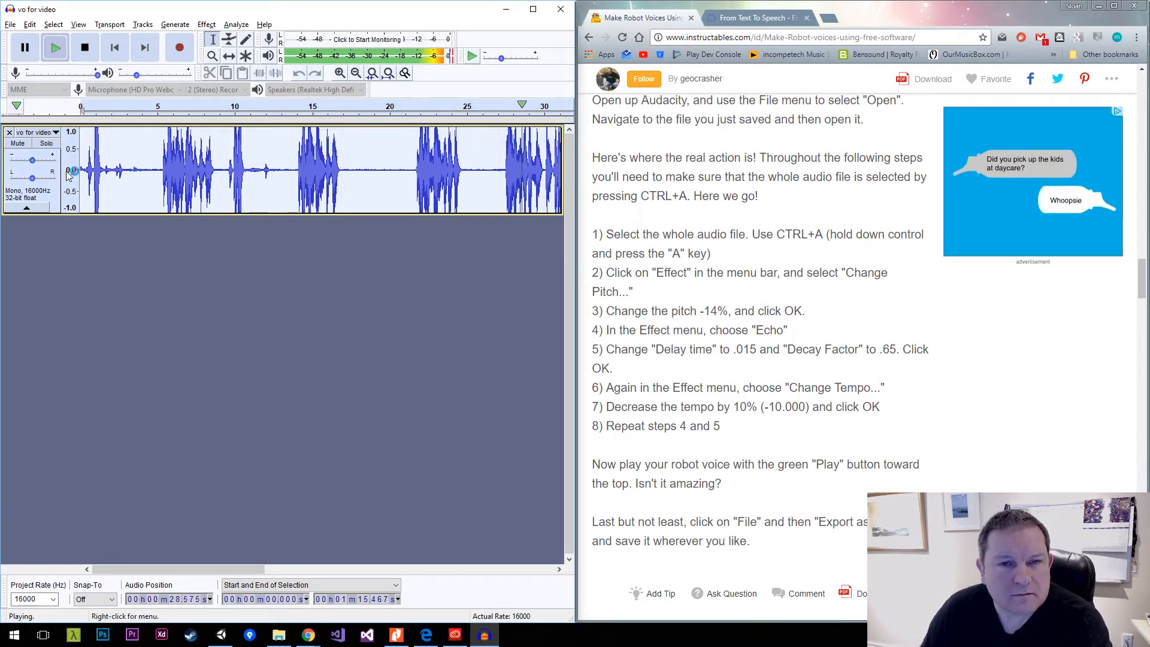
left_click_drag(217, 570, 299, 567)
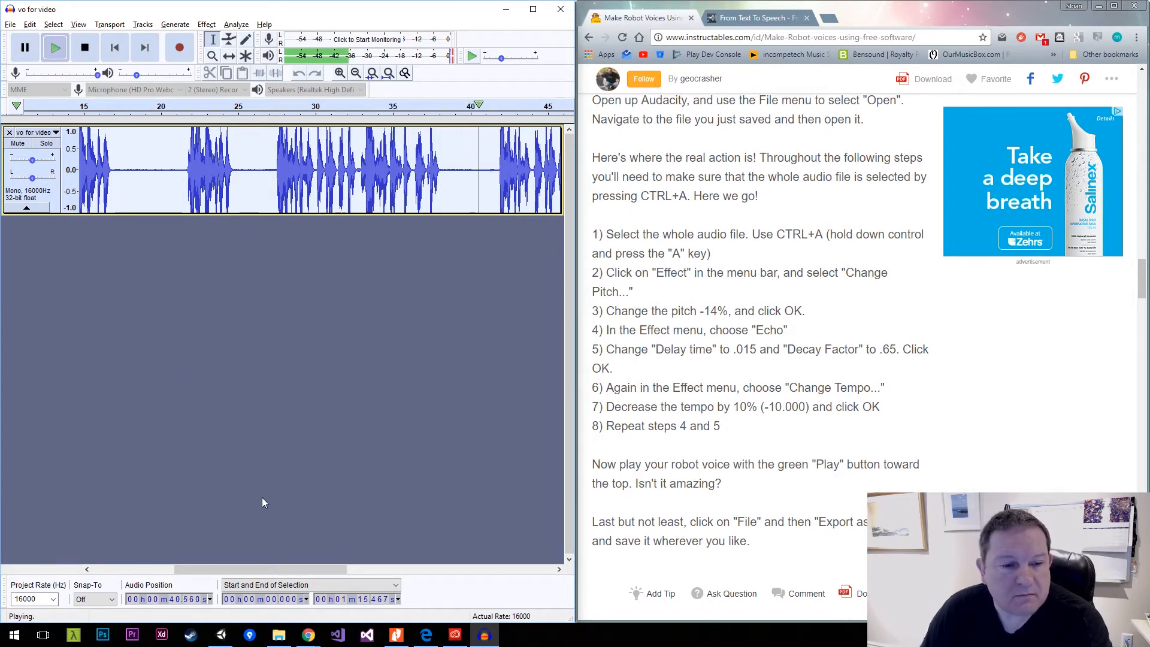
left_click_drag(292, 573, 365, 572)
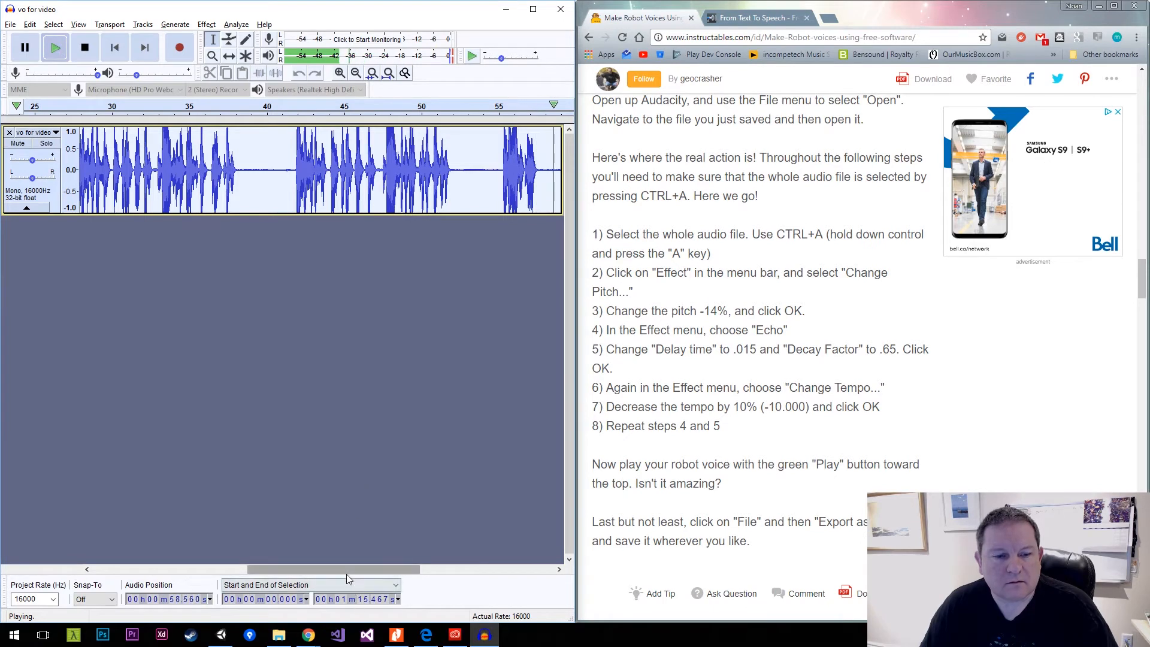
left_click_drag(346, 571, 438, 578)
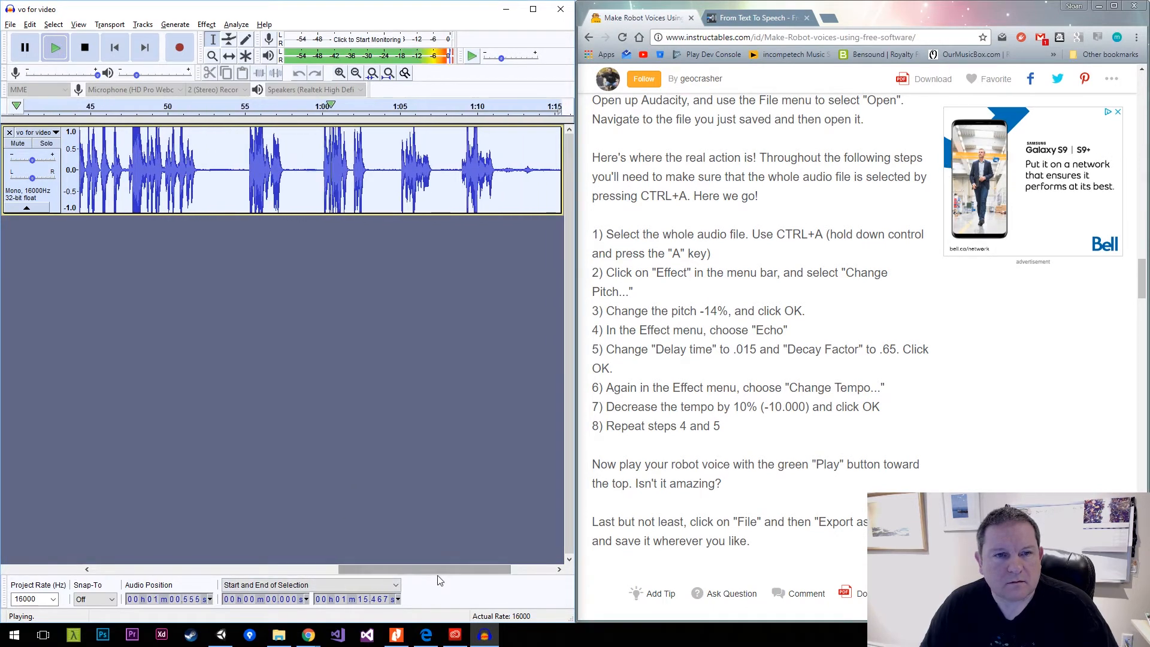
left_click(84, 48)
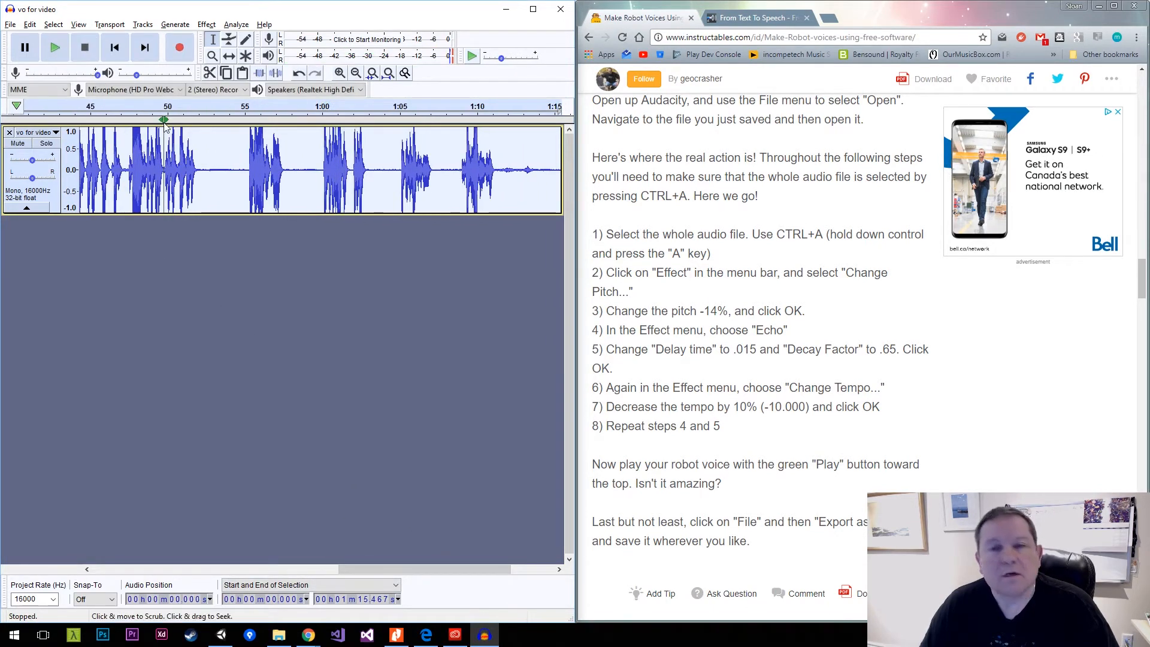
Download the converted MP3 from the From Text To Speech page in the browser and show it in its folder.
left_click(754, 19)
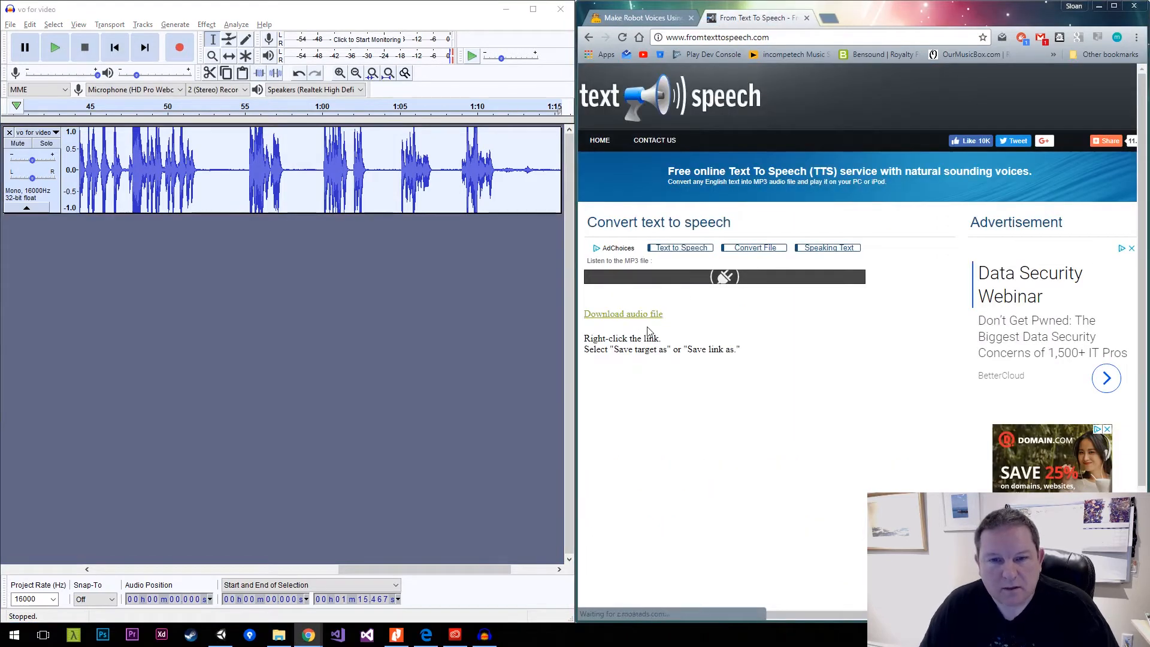
left_click(660, 314)
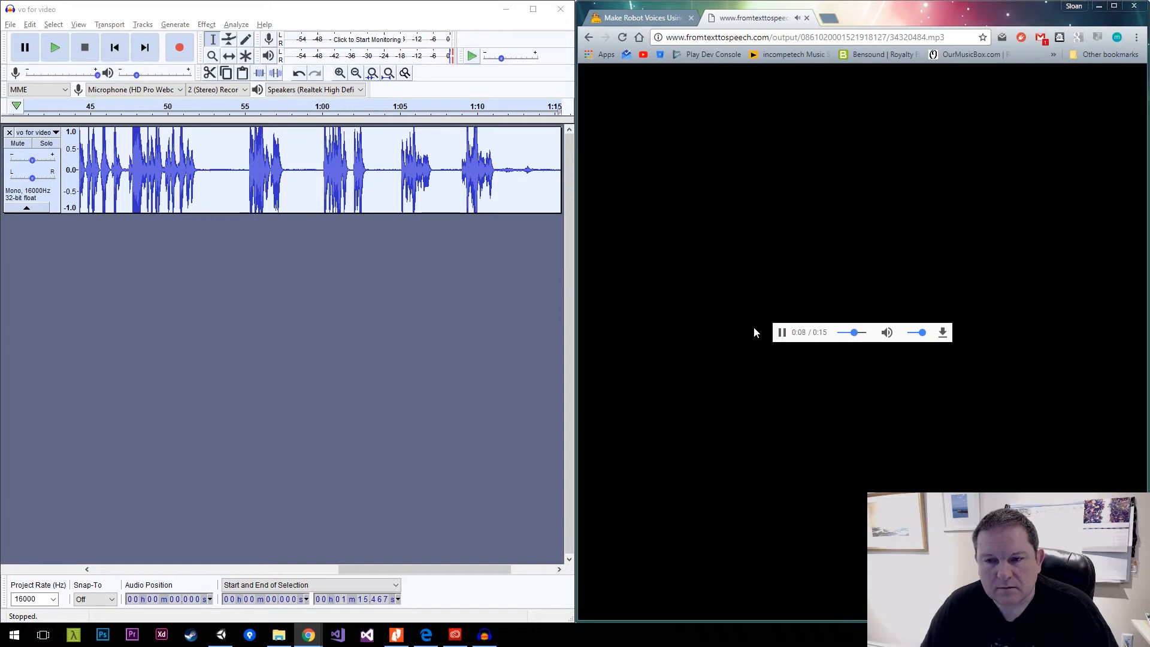
left_click(944, 333)
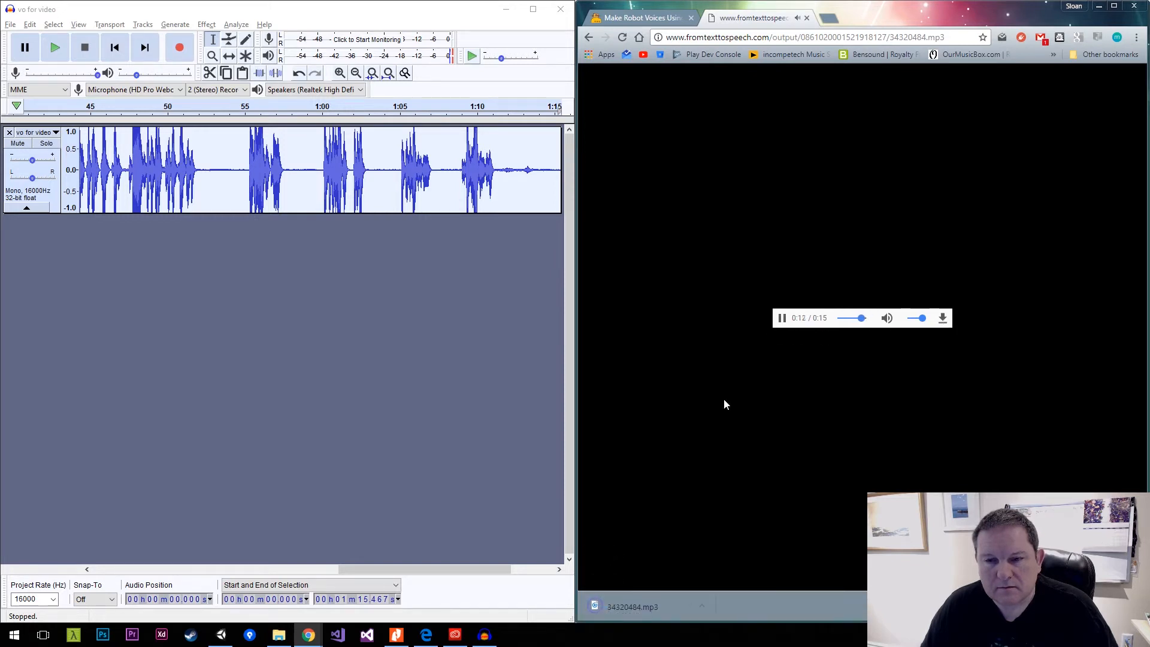
left_click(704, 606)
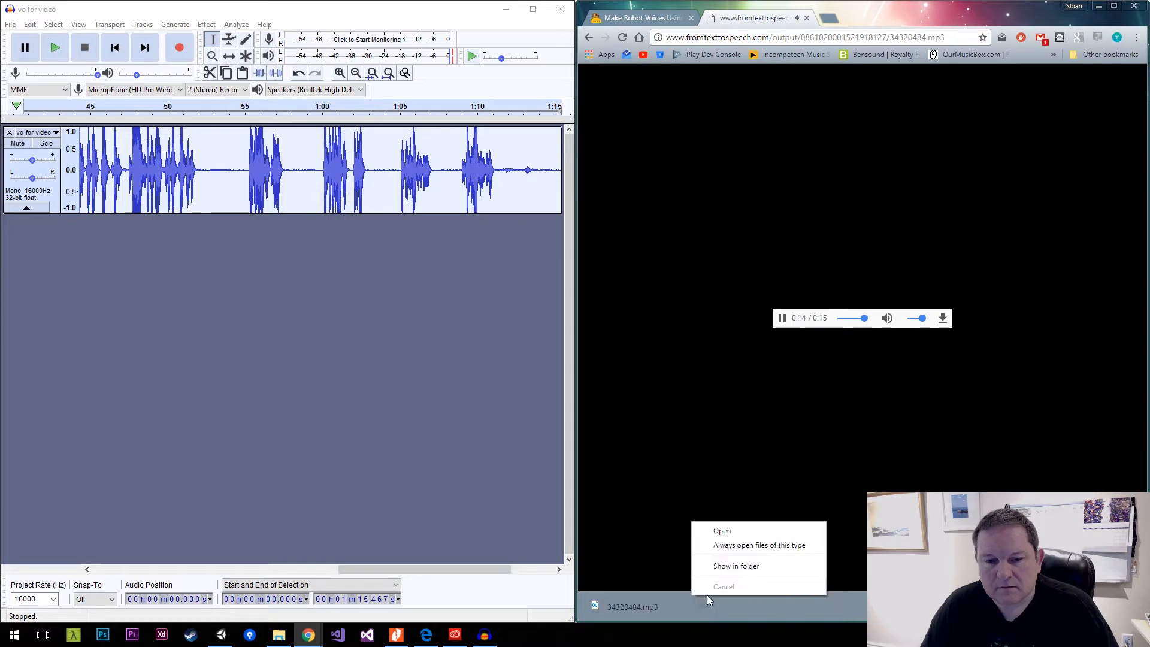
left_click(734, 570)
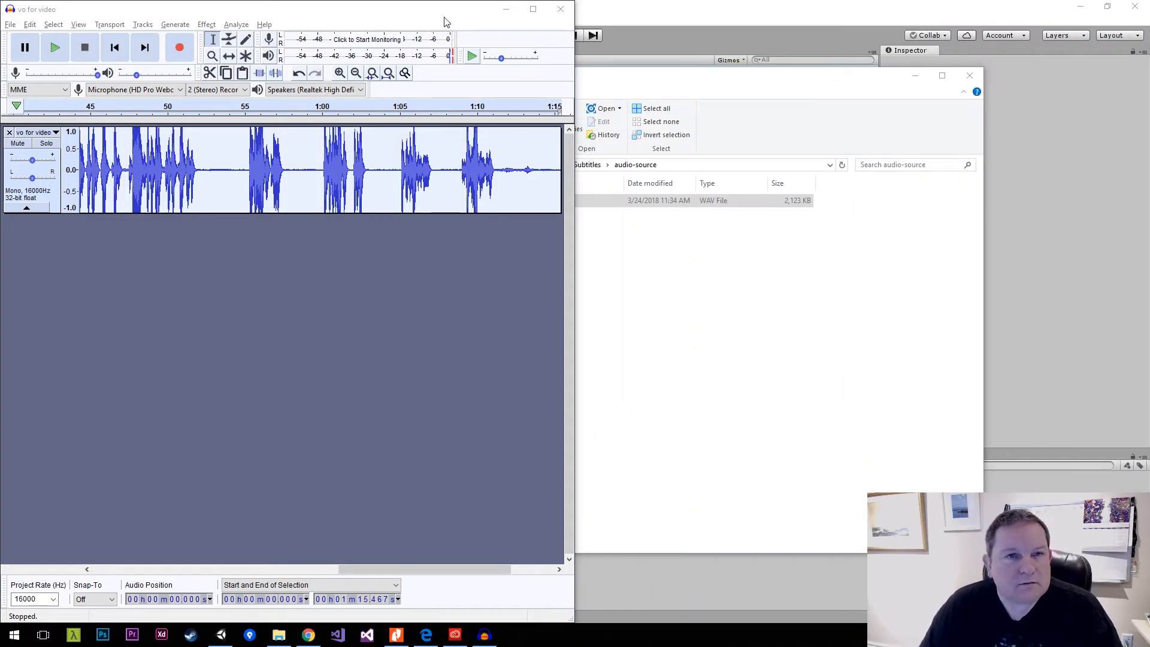
Maximize the Audacity window and select only the last spoken phrase, from about 1:09.04 to 1:11.17.
left_click_drag(447, 23, 683, 1)
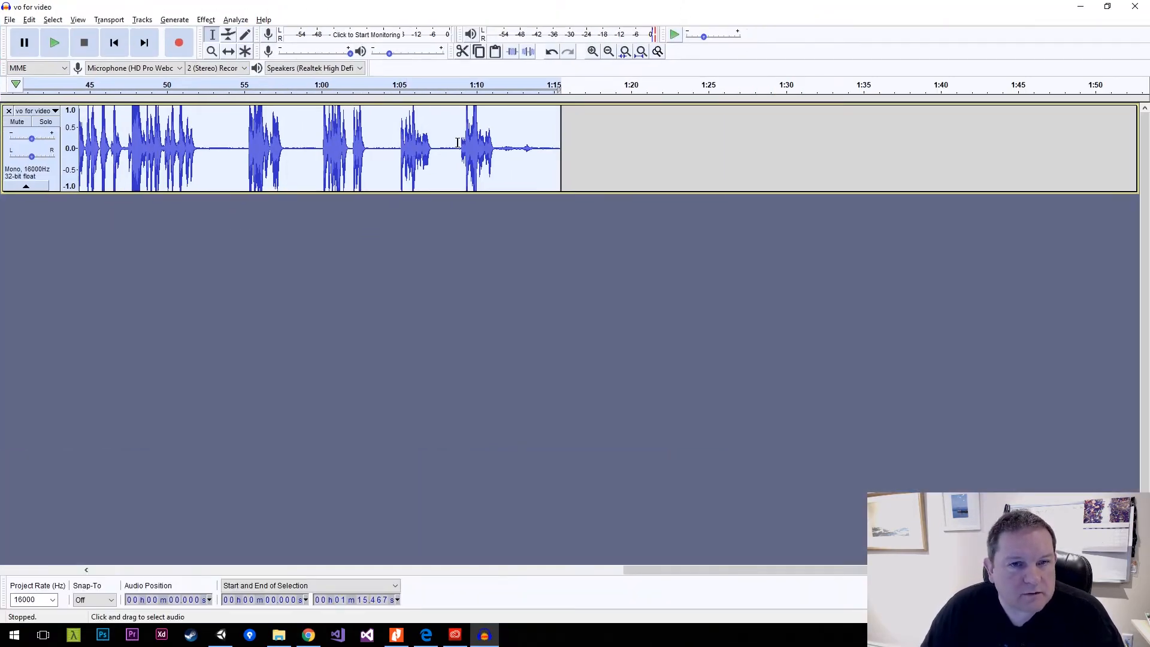
left_click_drag(458, 145, 498, 150)
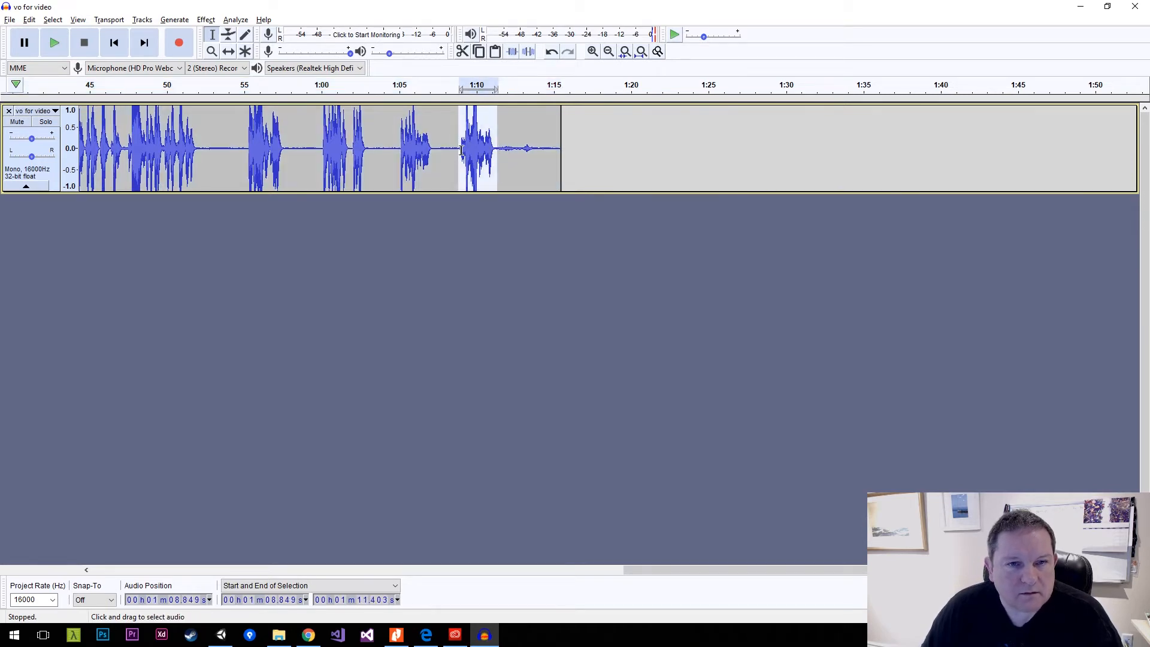
key("ctrl+e")
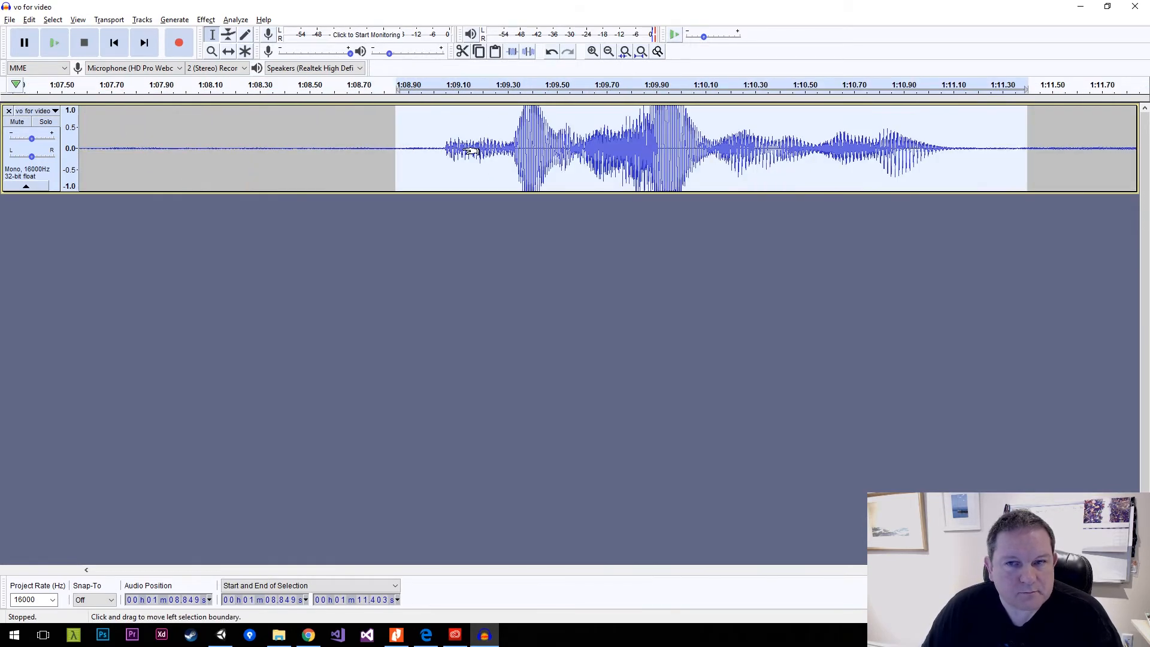
left_click_drag(442, 148, 970, 151)
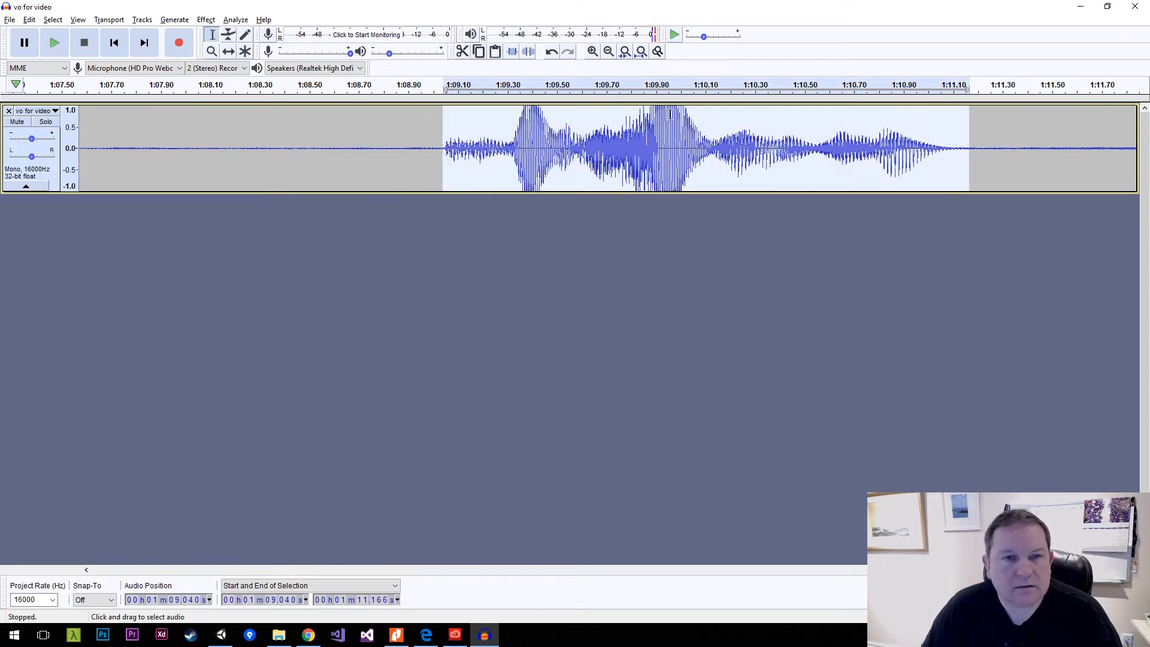
Play the selected last phrase to check that the selection covers it completely.
left_click(65, 45)
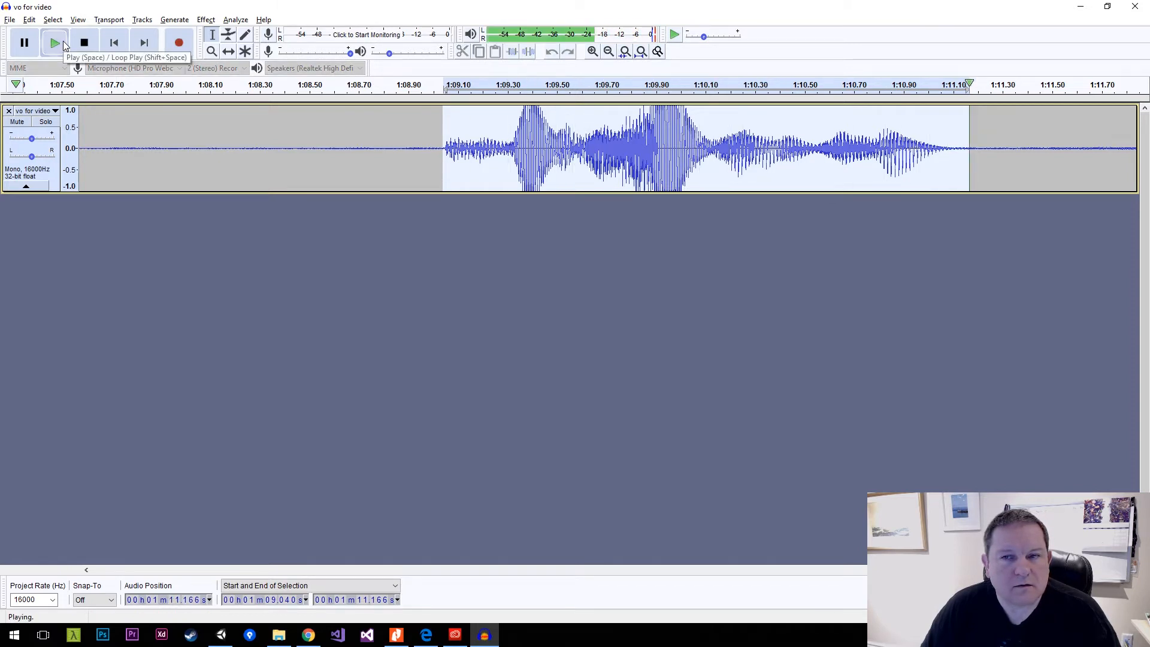
left_click(55, 43)
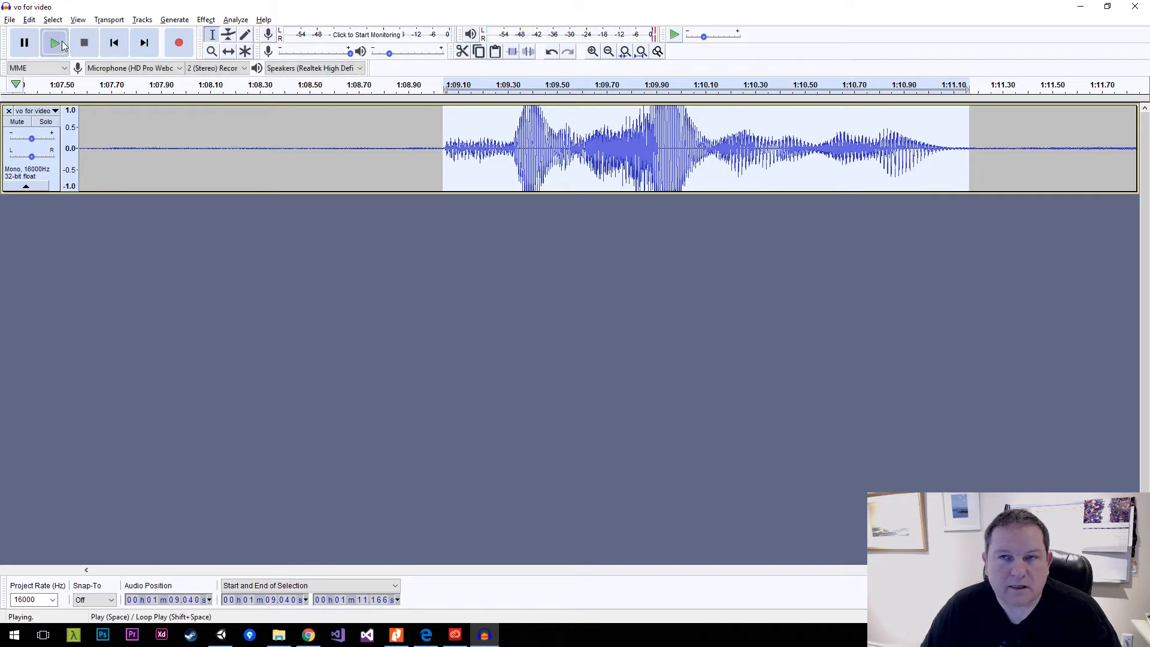
left_click(54, 43)
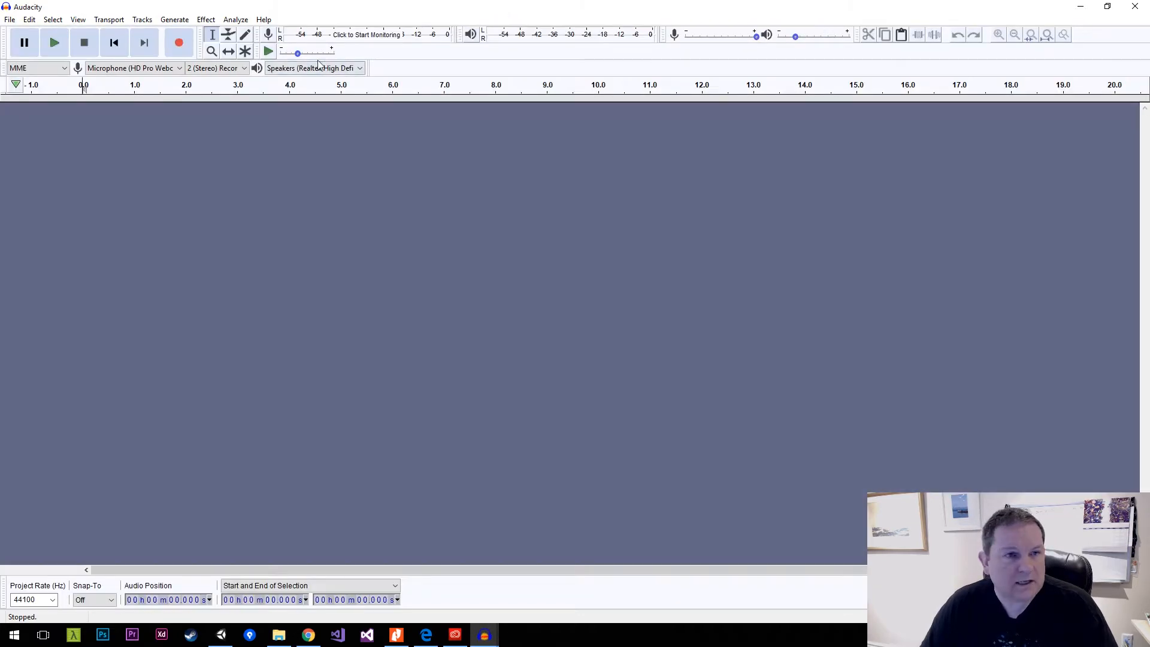
Paste the copied phrase into a new, empty project and move its window so the original project shows behind it.
key("ctrl+v")
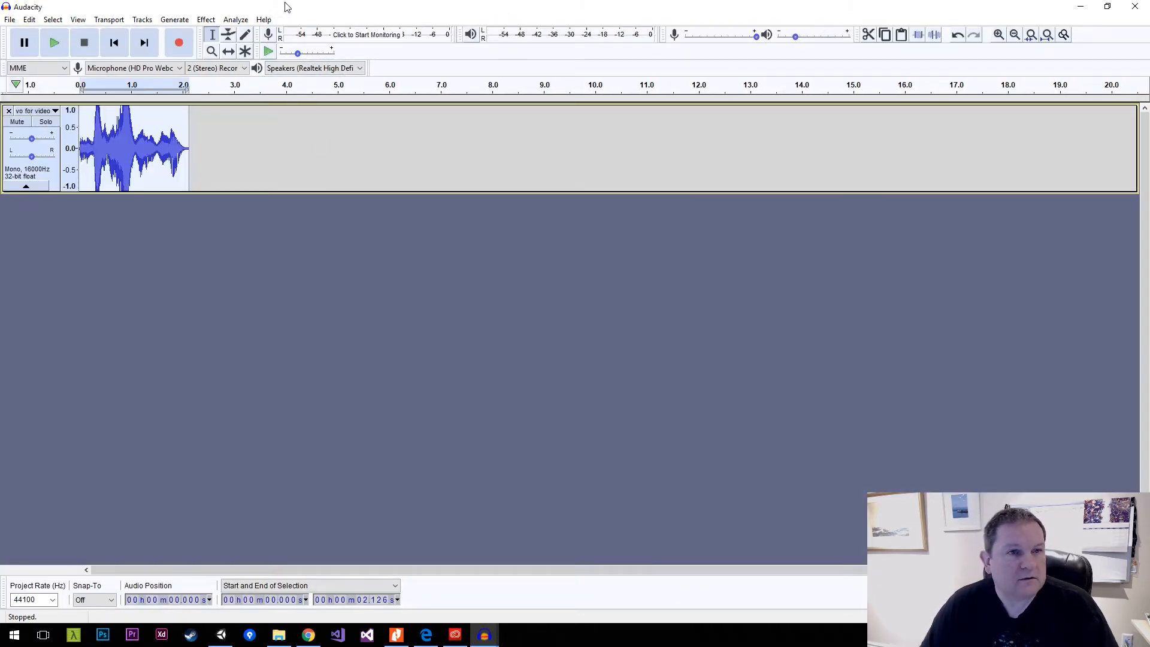
left_click_drag(371, 7, 444, 116)
left_click_drag(272, 114, 335, 89)
Start exporting the new project's clip as a WAV file.
key("ctrl+s")
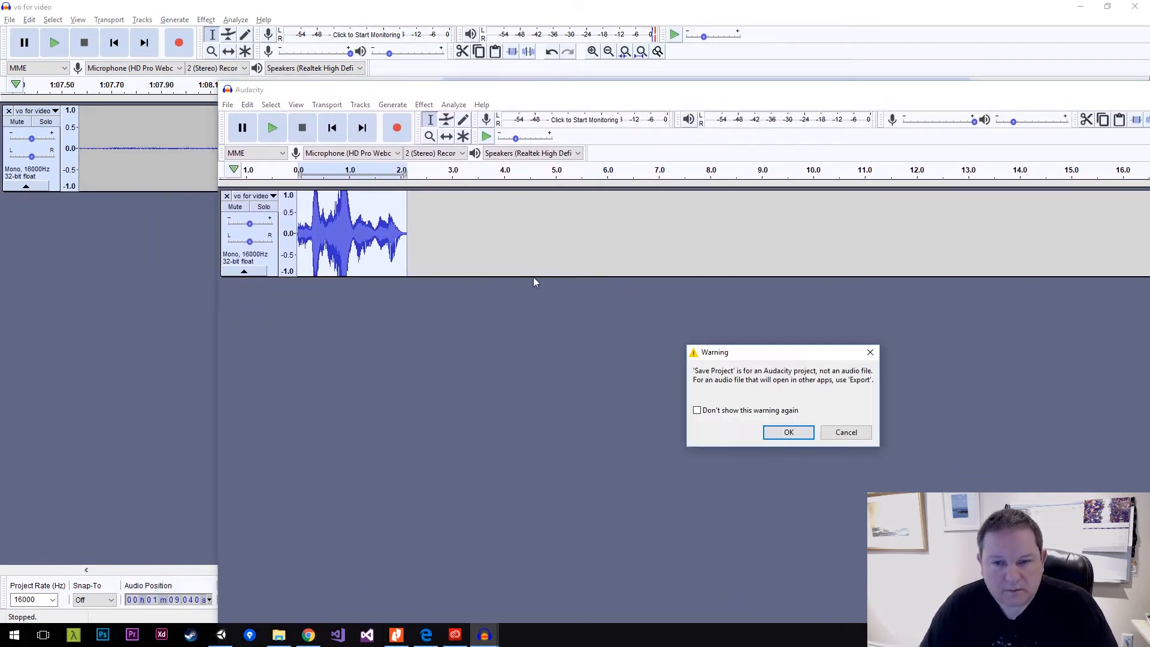
left_click(847, 432)
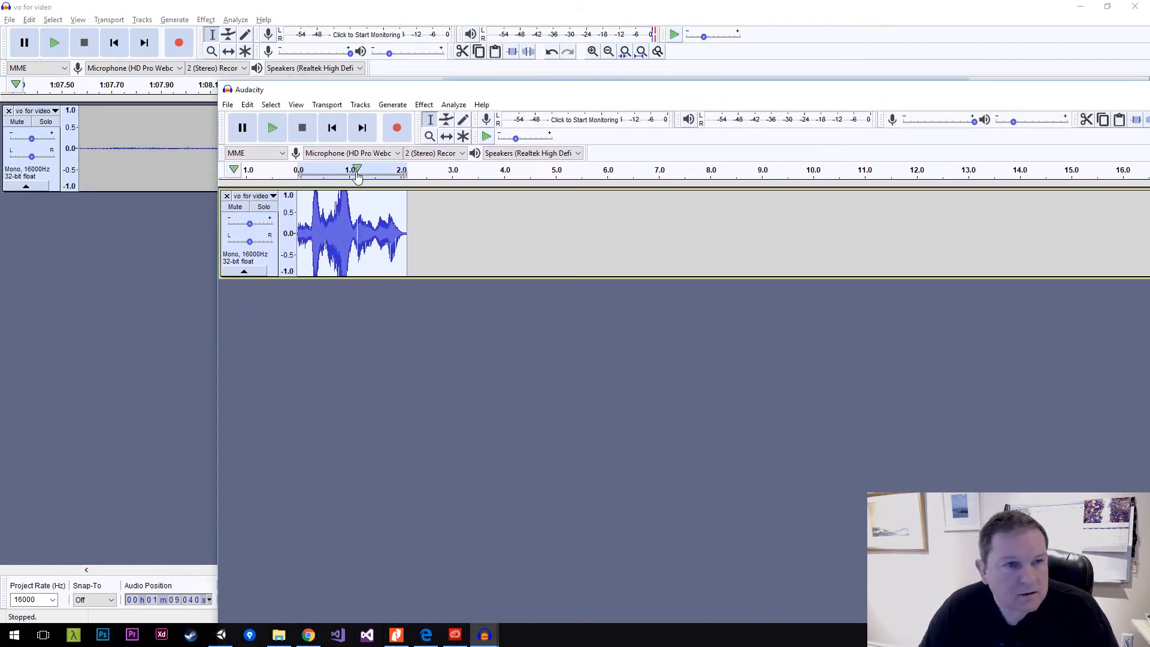
left_click(234, 105)
mouse_move(317, 204)
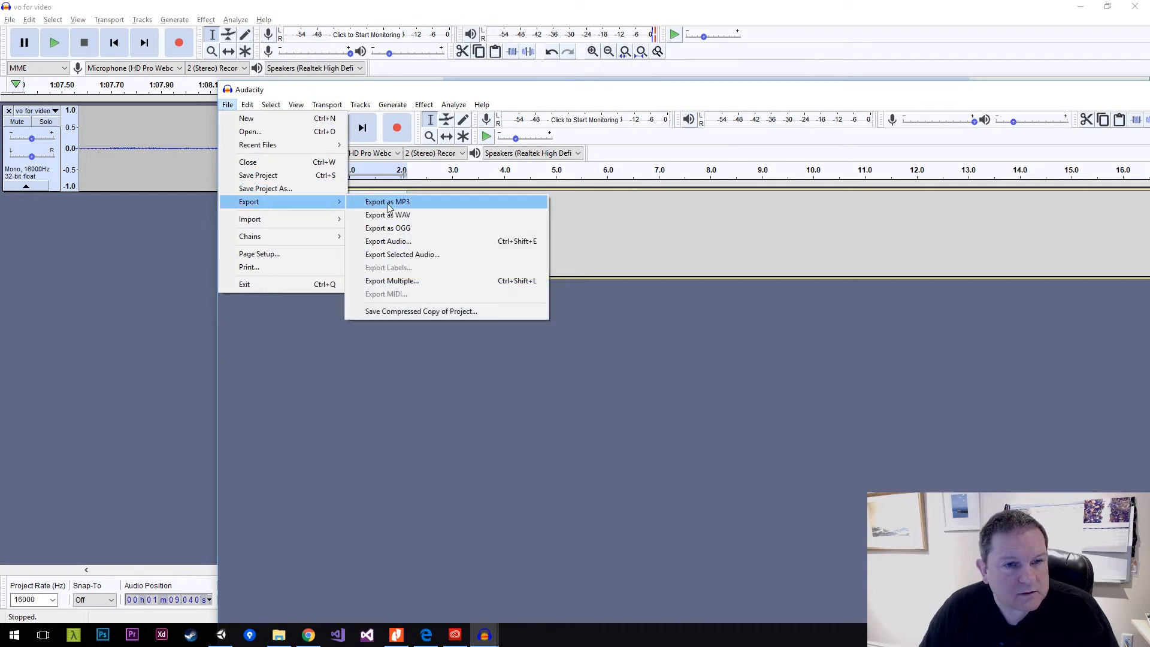
left_click(436, 215)
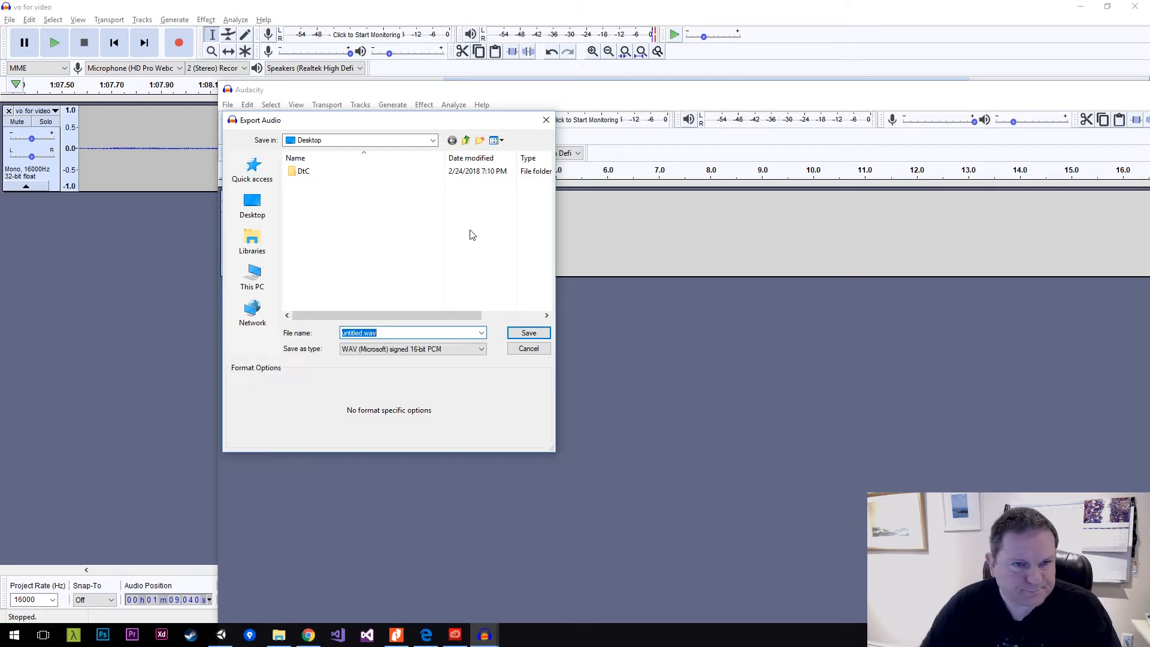
Switch to the audio-source folder in File Explorer, copy its path, and return to the Export Audio dialog.
key("alt+Tab")
key("alt+Tab")
key("alt+Tab")
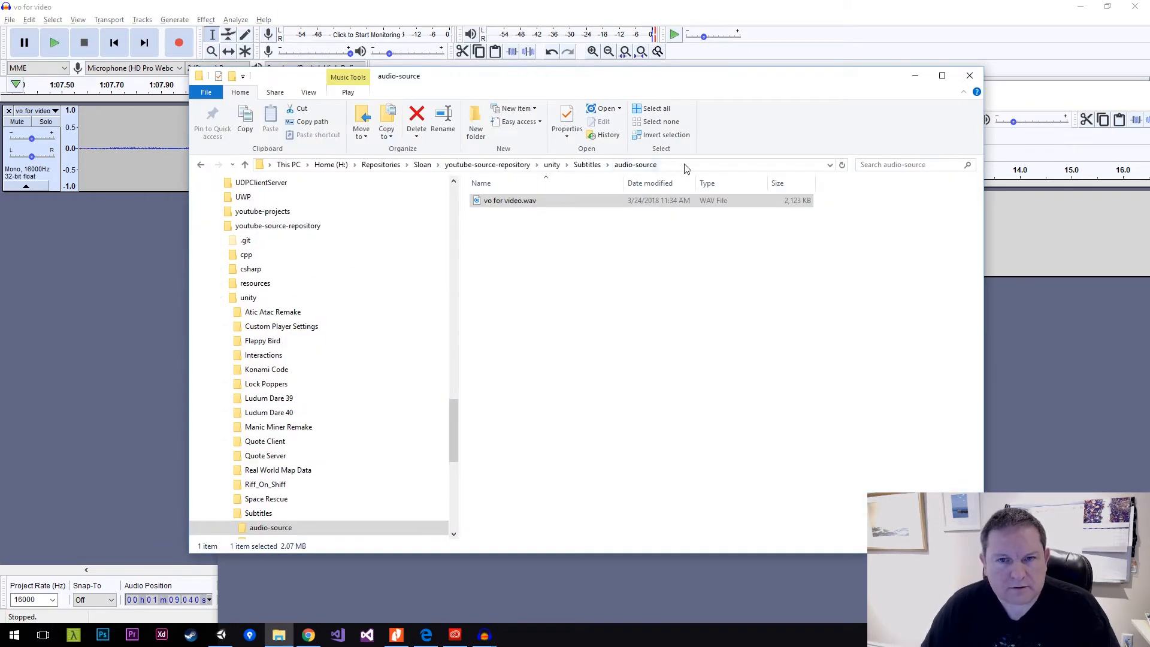
left_click(687, 165)
key("ctrl+c")
key("alt+Tab")
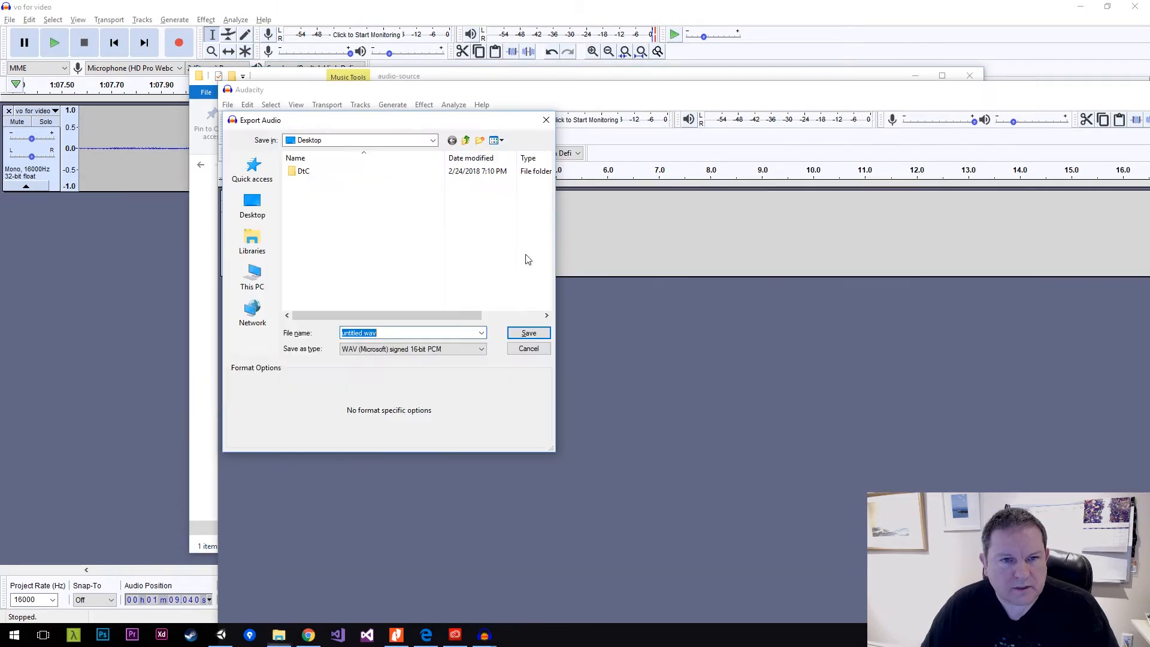
Browse from the audio-source folder to the Assets folder of the Subtitles project as the export location.
key("ctrl+v")
key("Return")
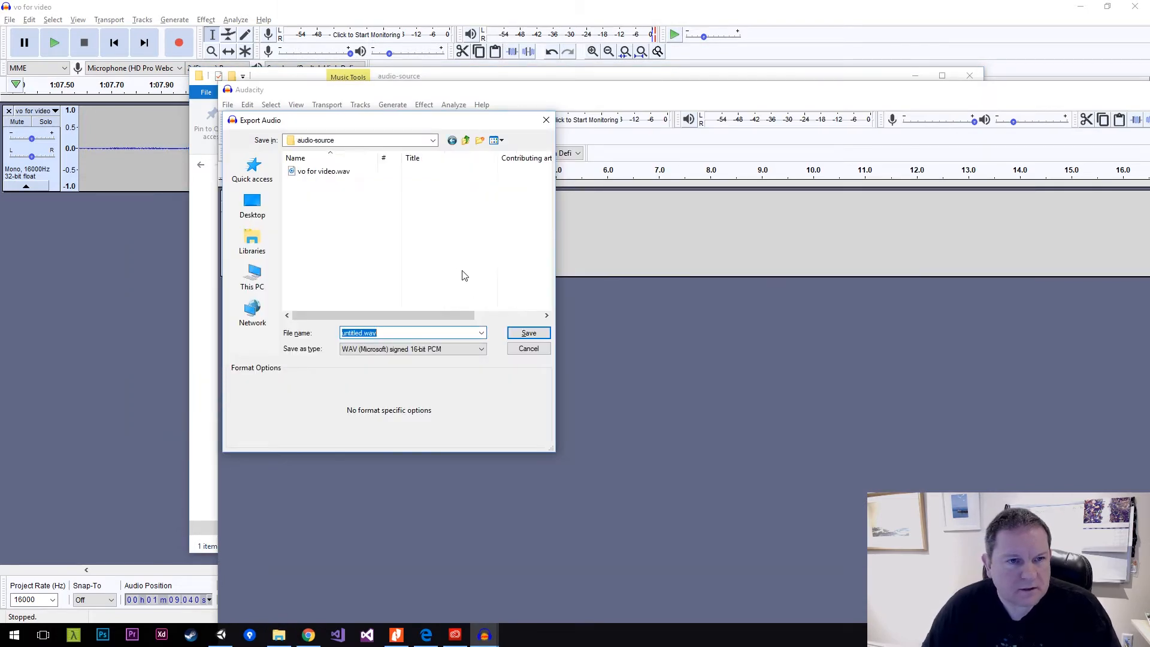
left_click(466, 142)
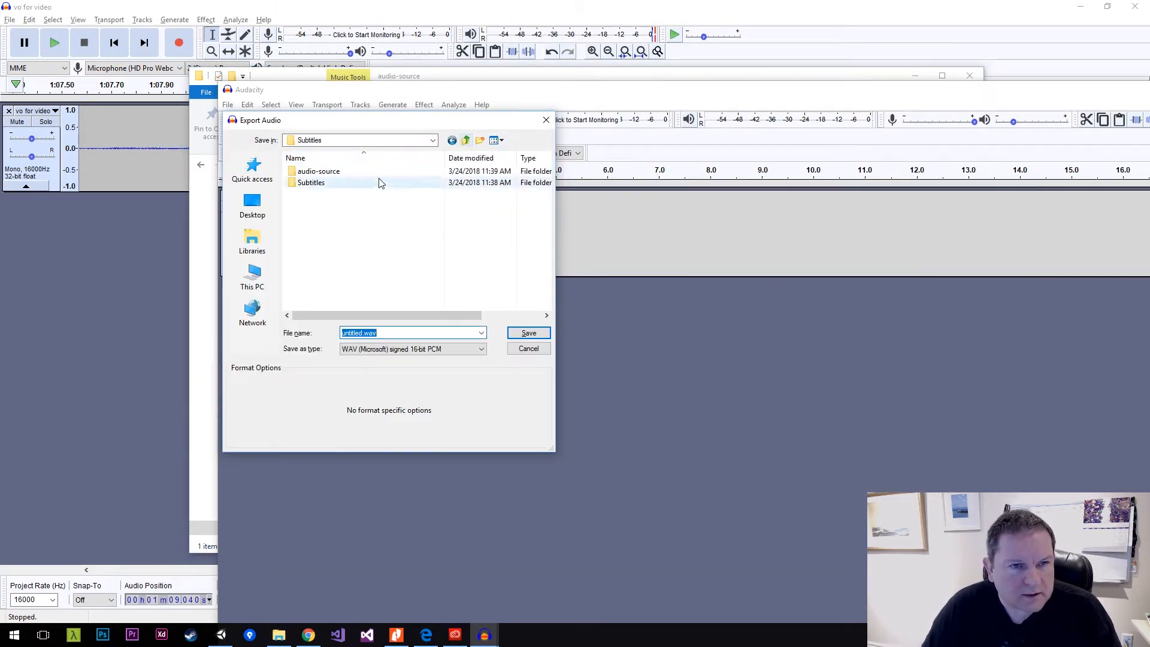
double_click(347, 184)
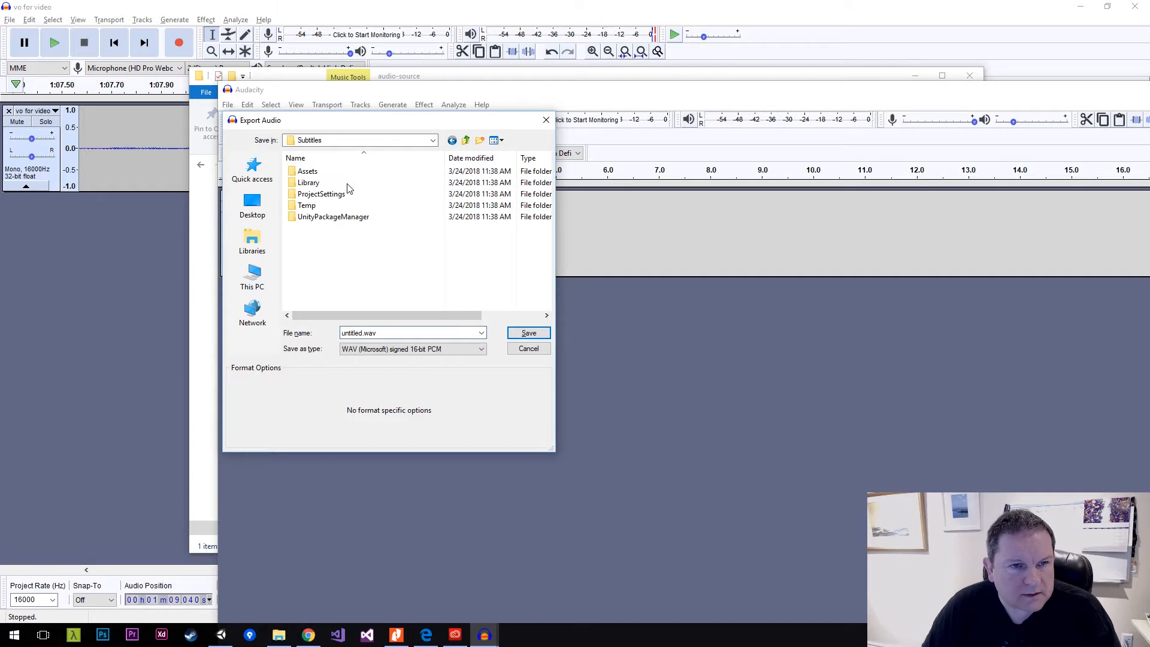
double_click(309, 173)
Create a folder named Audio inside Assets and open it as the export location.
right_click(324, 237)
mouse_move(397, 402)
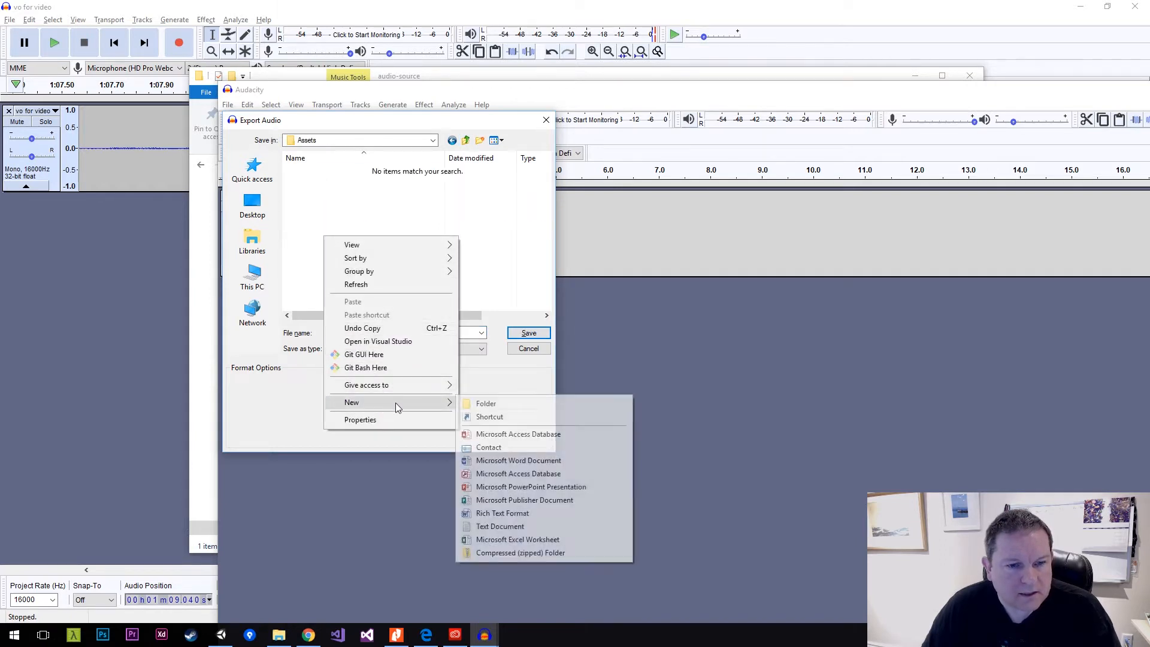
left_click(480, 405)
type("Audio")
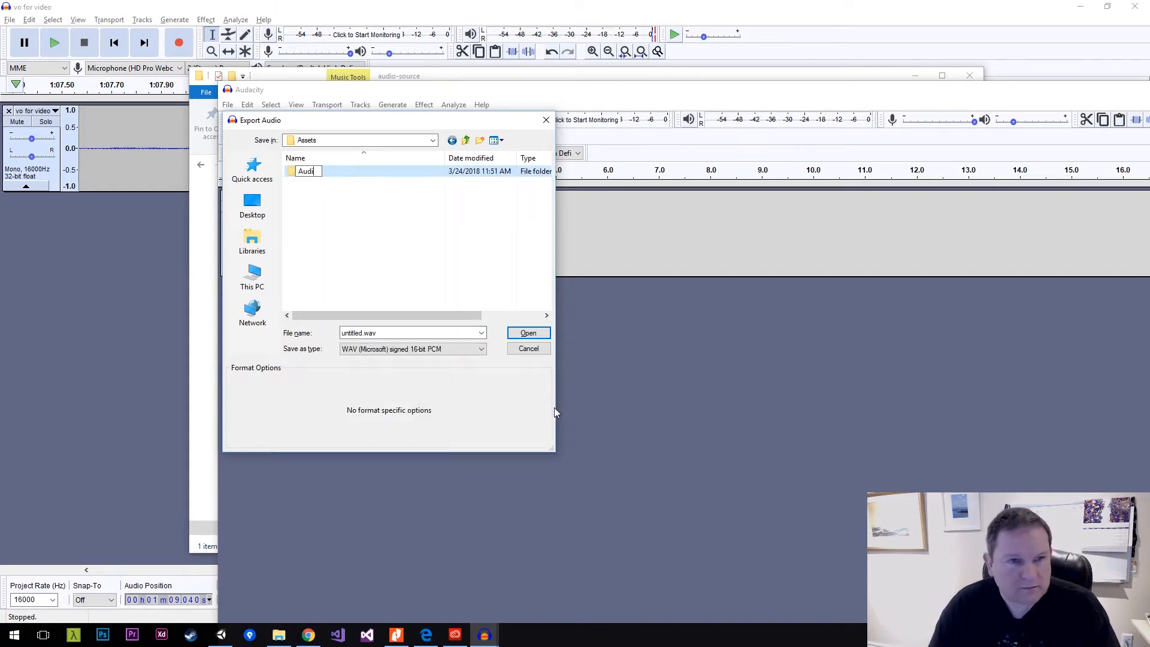
key("Return")
double_click(320, 174)
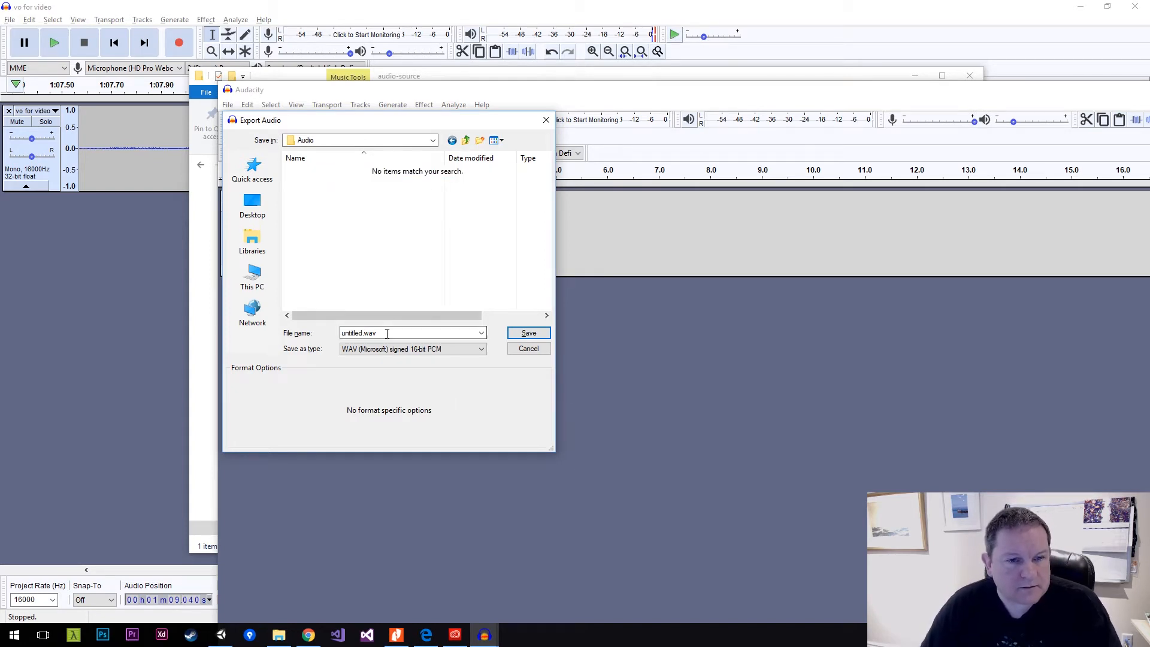
Export the clip as detecting-lifeform in WAV format with the track title Detecting Lifeform.
double_click(419, 333)
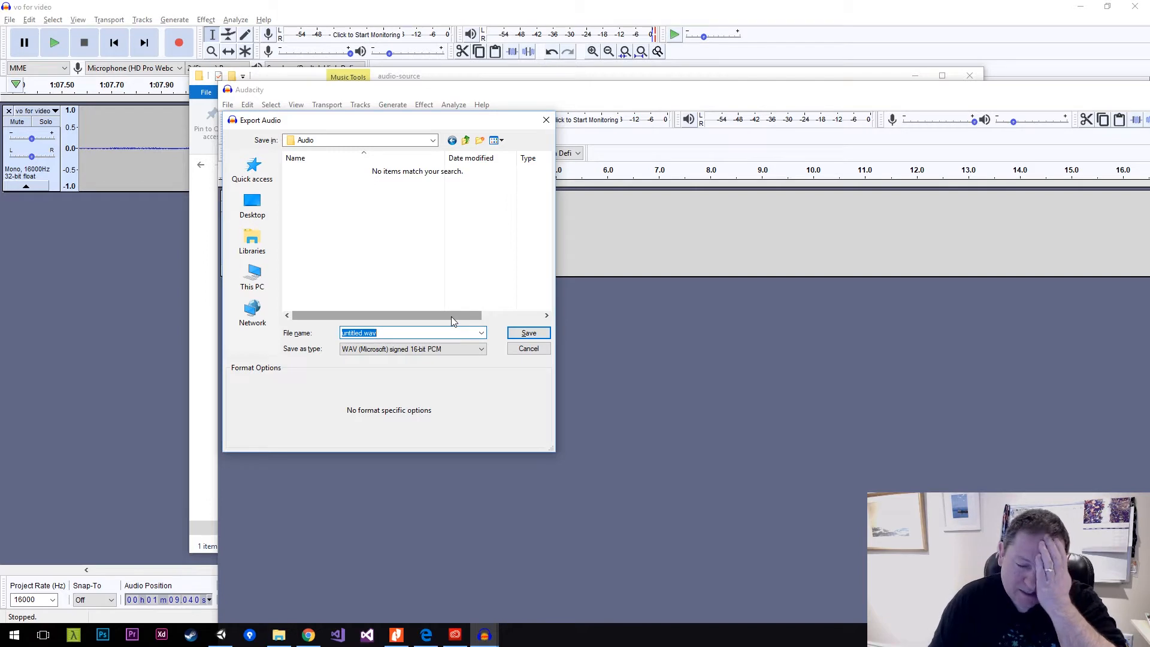
type("detecting-lifeform")
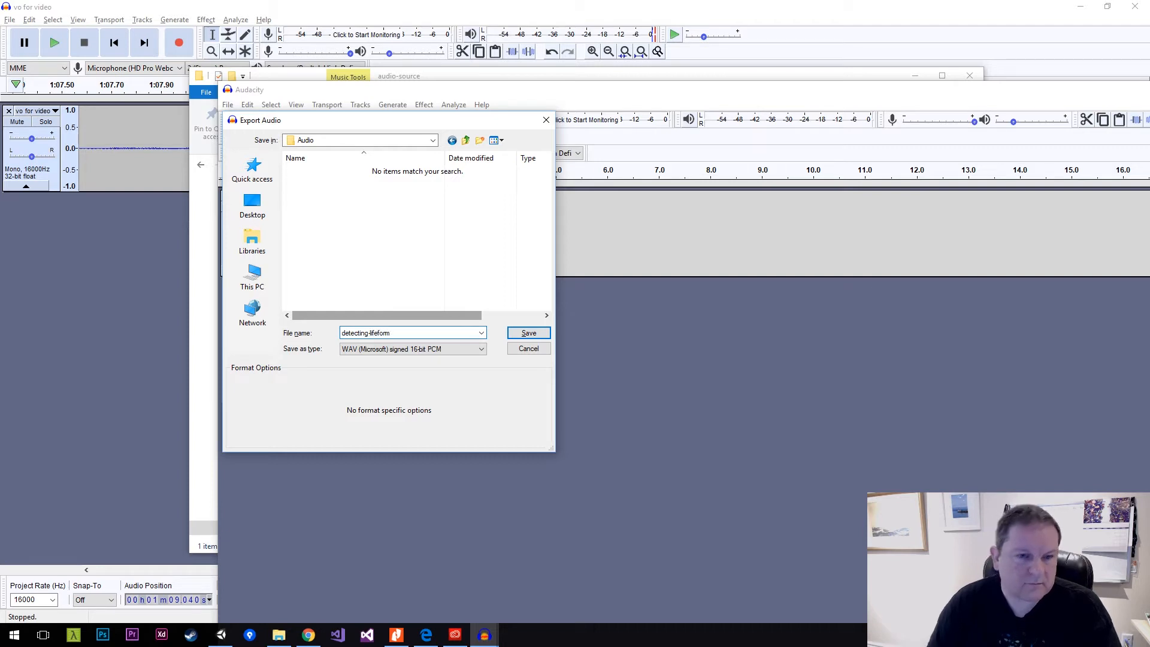
key("Return")
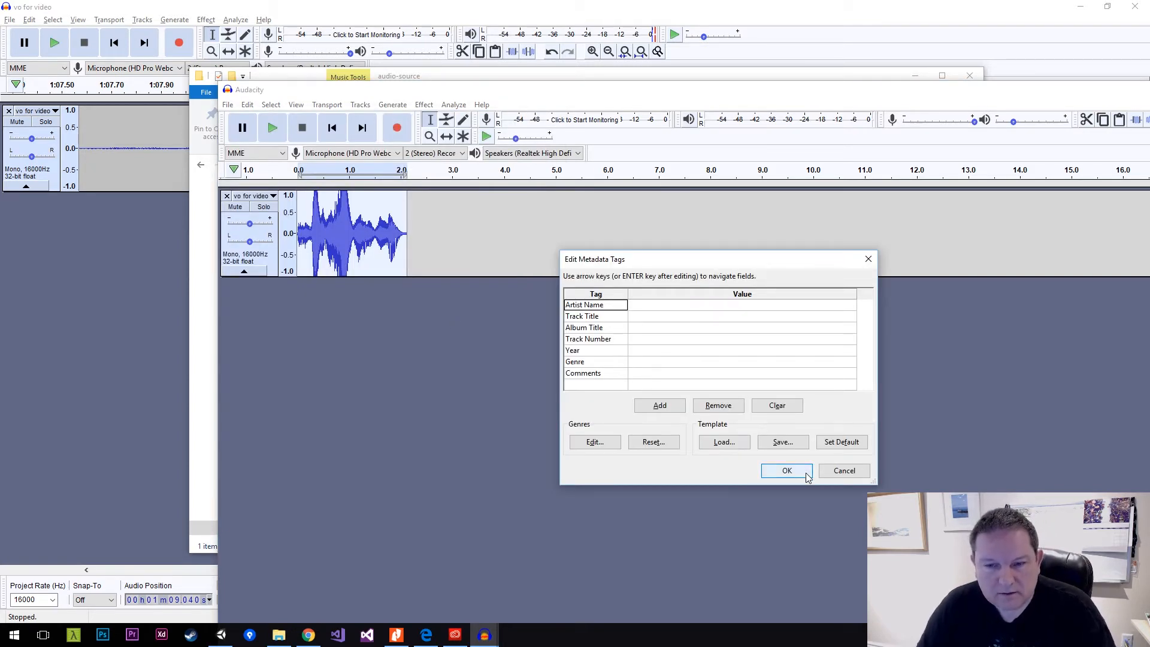
left_click(681, 318)
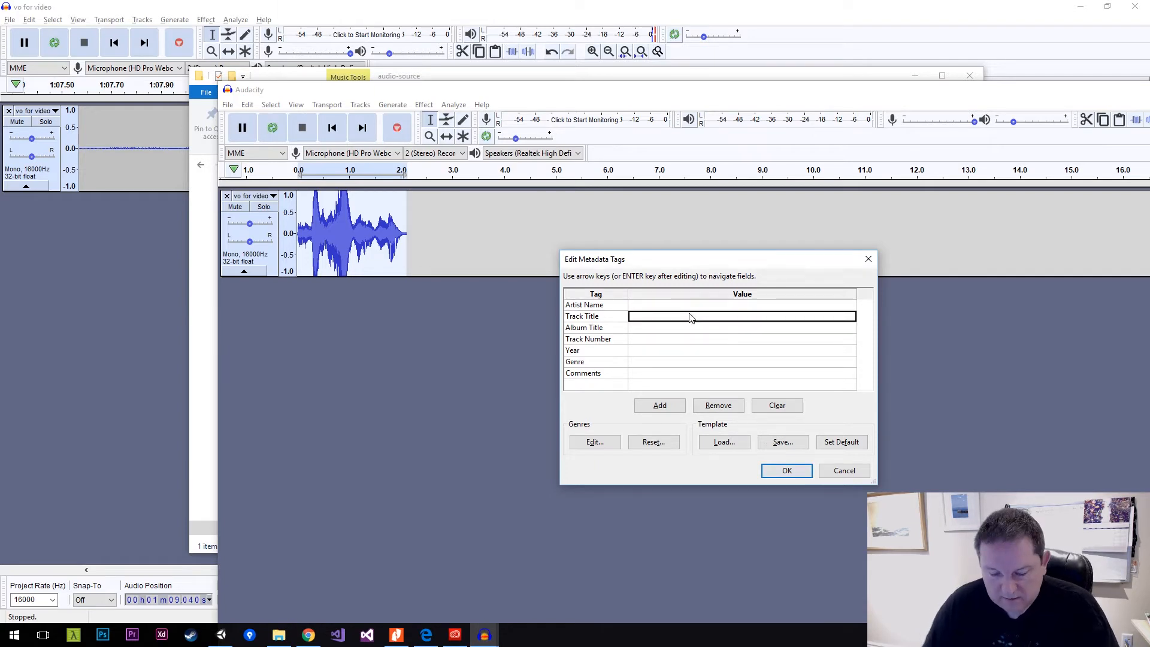
type("Detecting Lifeform")
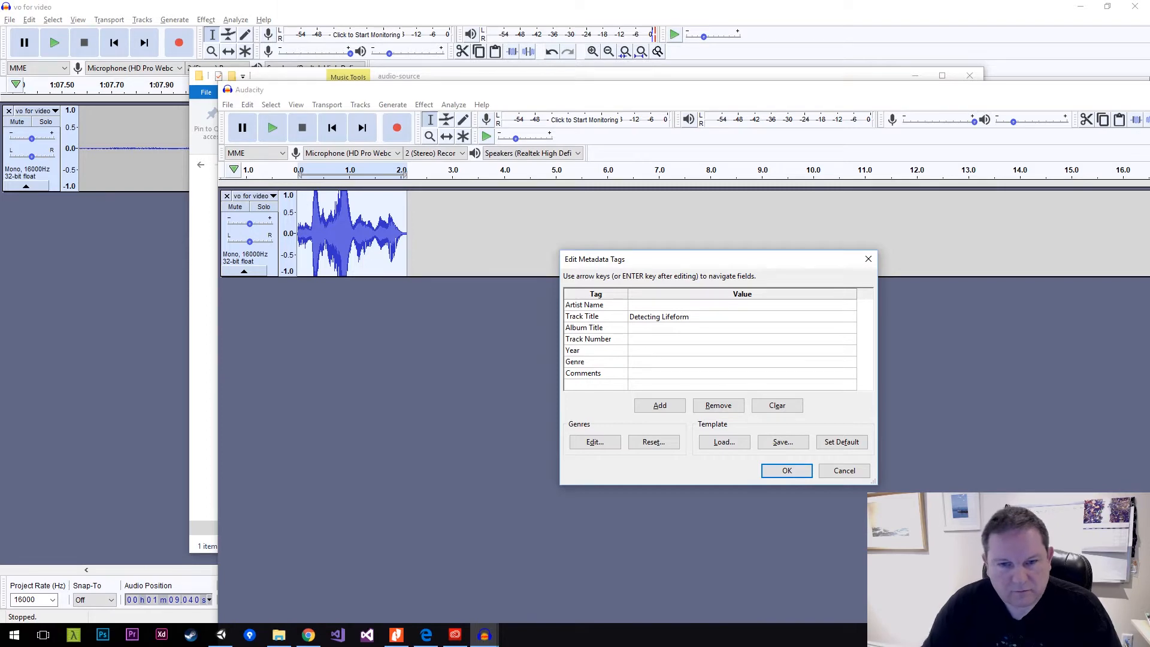
left_click(789, 471)
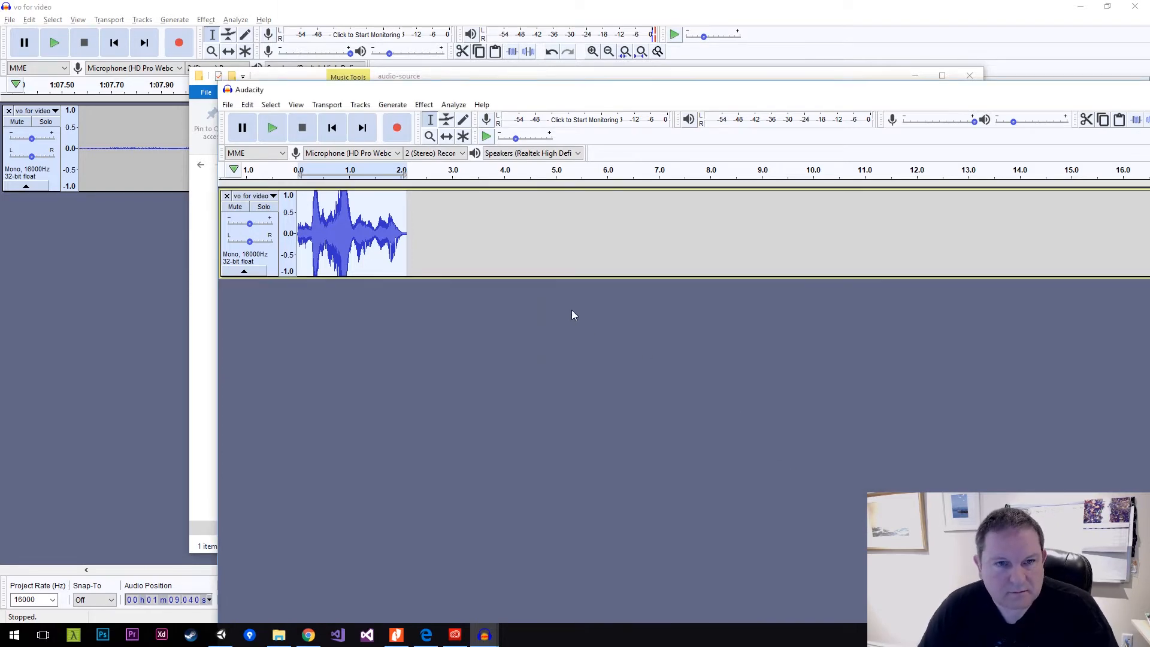
Return to the vo for video project, select the phrase from about 41.9 to 52.2 s, and play its beginning to identify it.
left_click(276, 76)
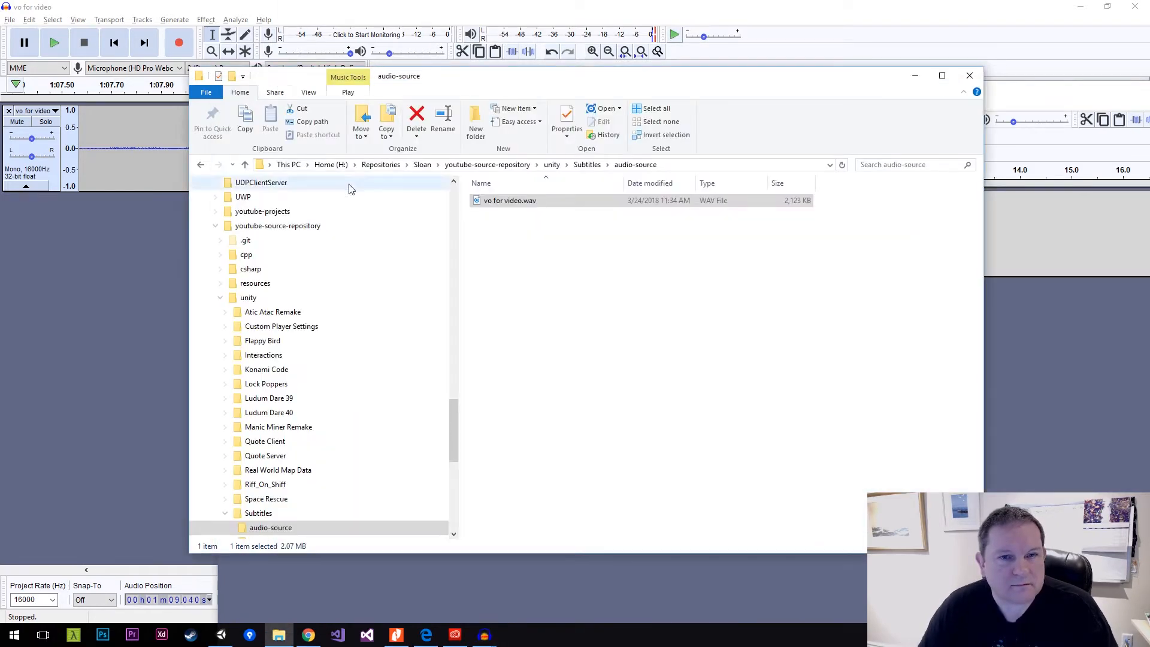
left_click(298, 9)
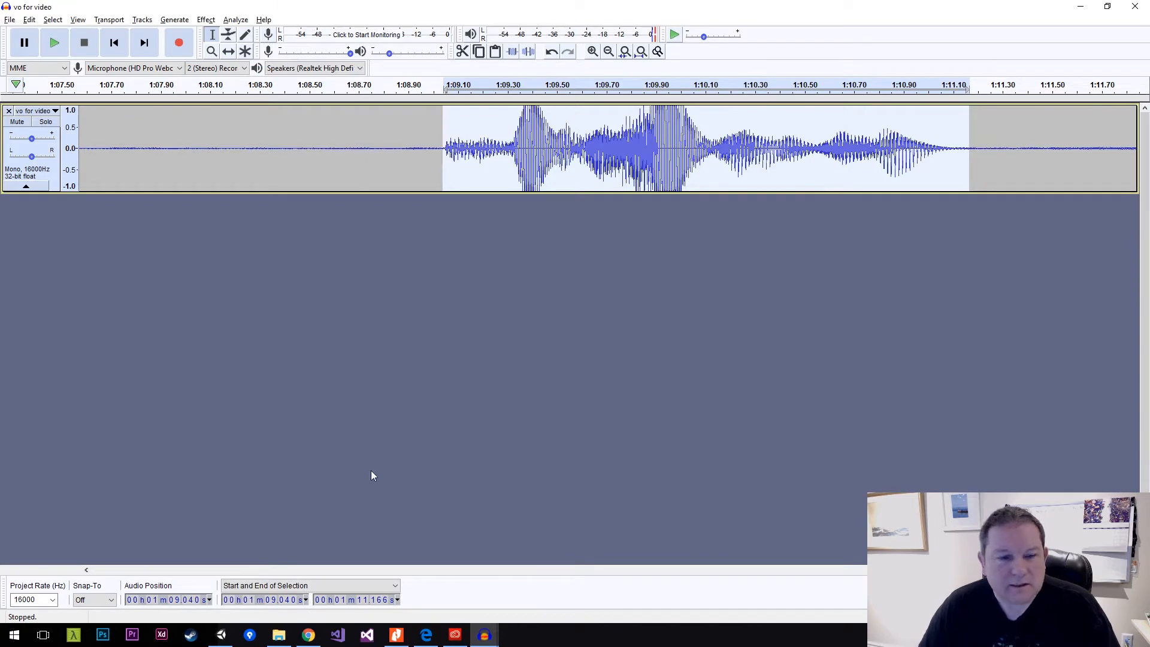
left_click(86, 570)
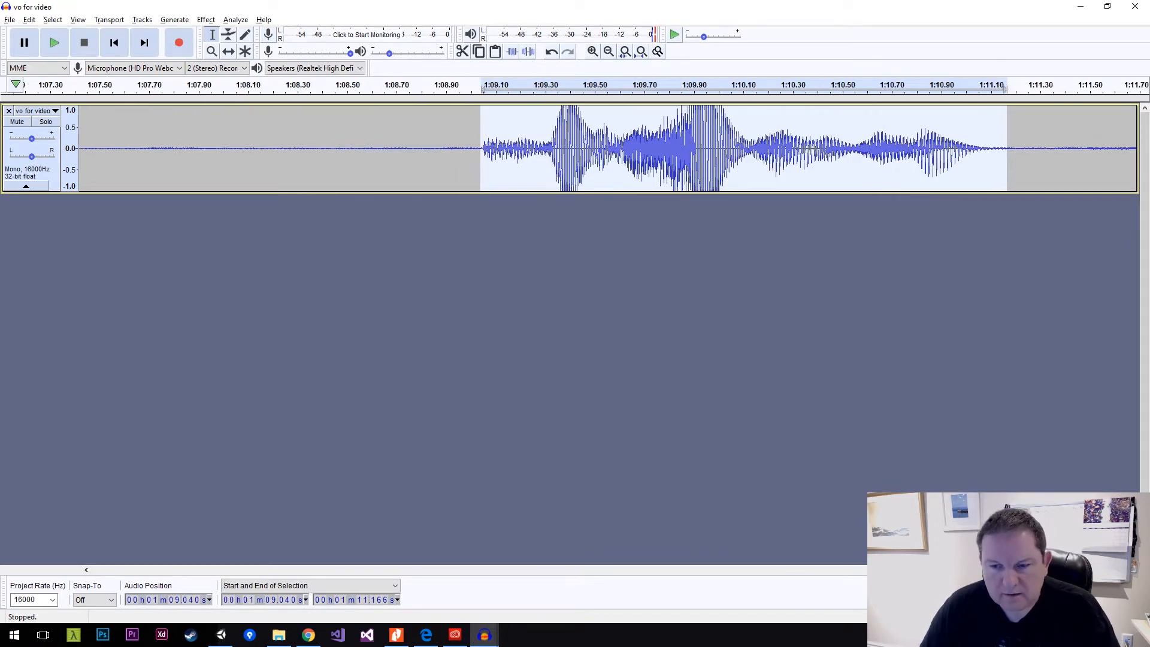
left_click_drag(1042, 571, 753, 553)
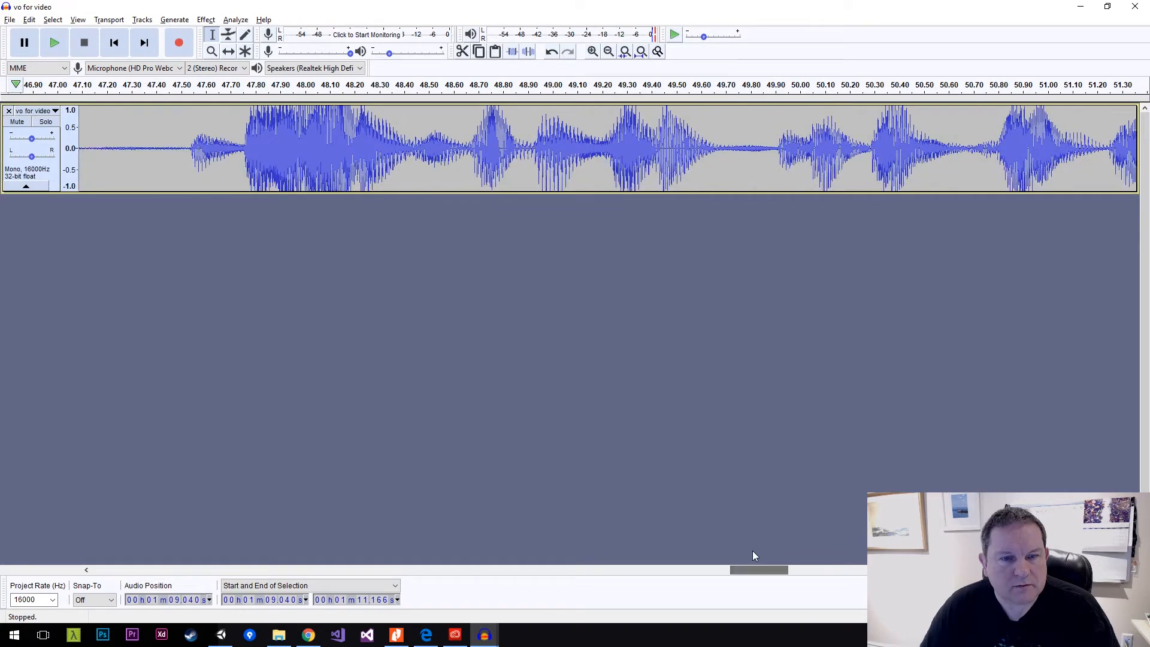
scroll(682, 431, "down", 2, "ctrl")
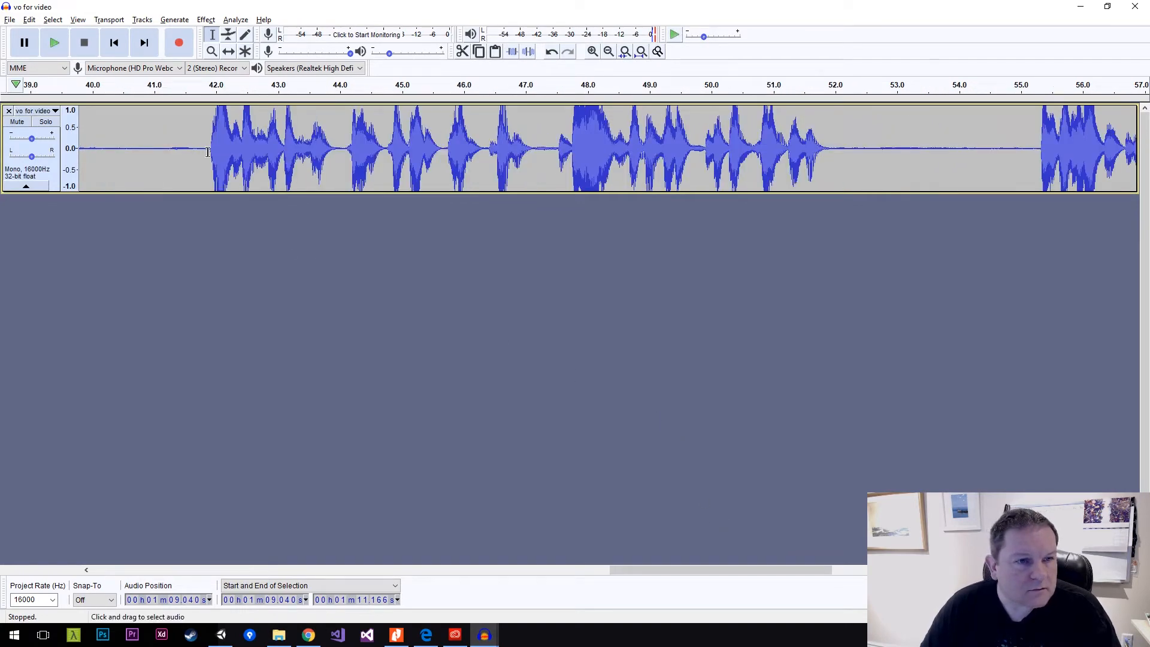
left_click_drag(208, 152, 847, 166)
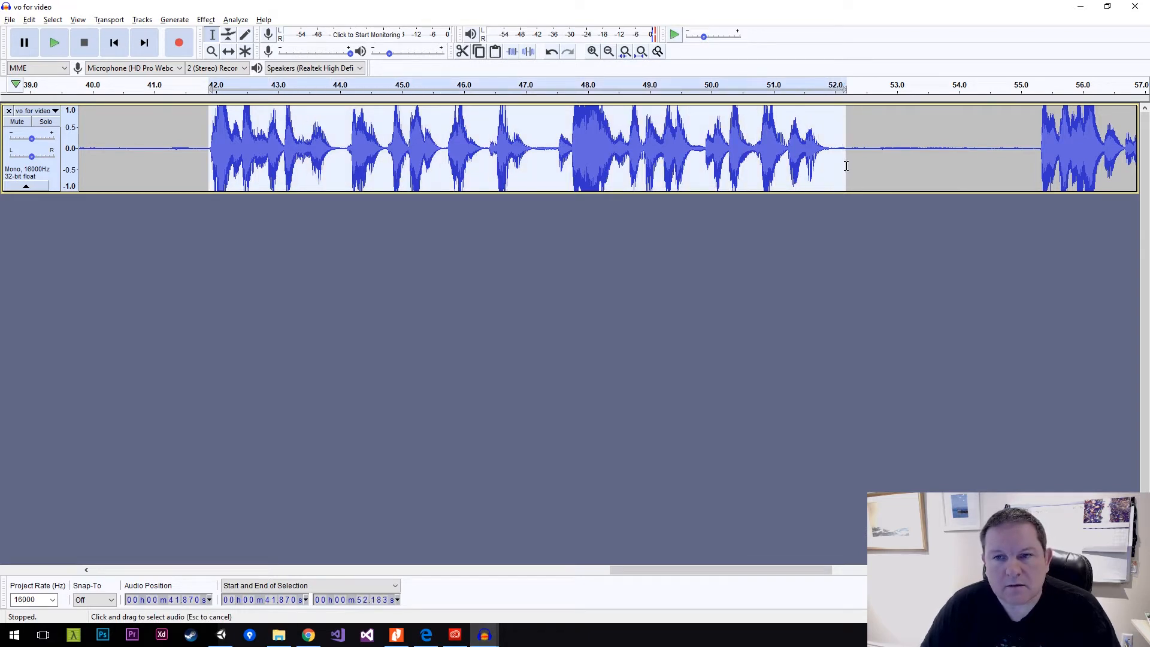
left_click(59, 51)
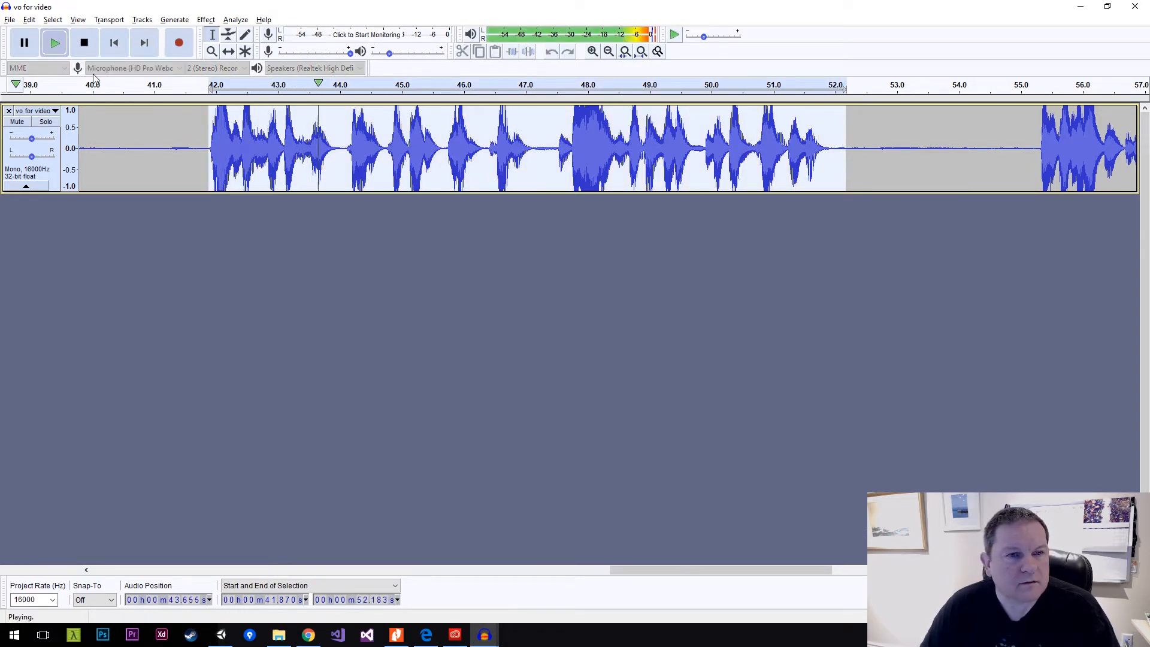
left_click(86, 46)
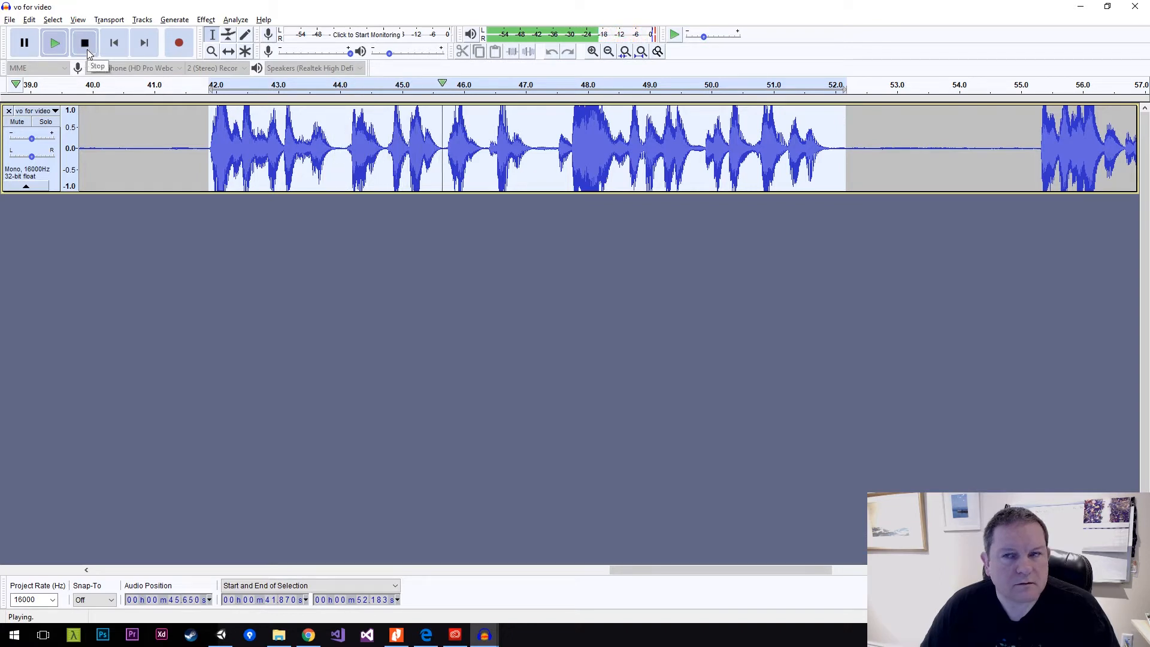
Select the earlier phrase from about 27.5 to 38.2 s and play it to check the selection.
left_click_drag(702, 568, 517, 539)
left_click_drag(151, 147, 814, 161)
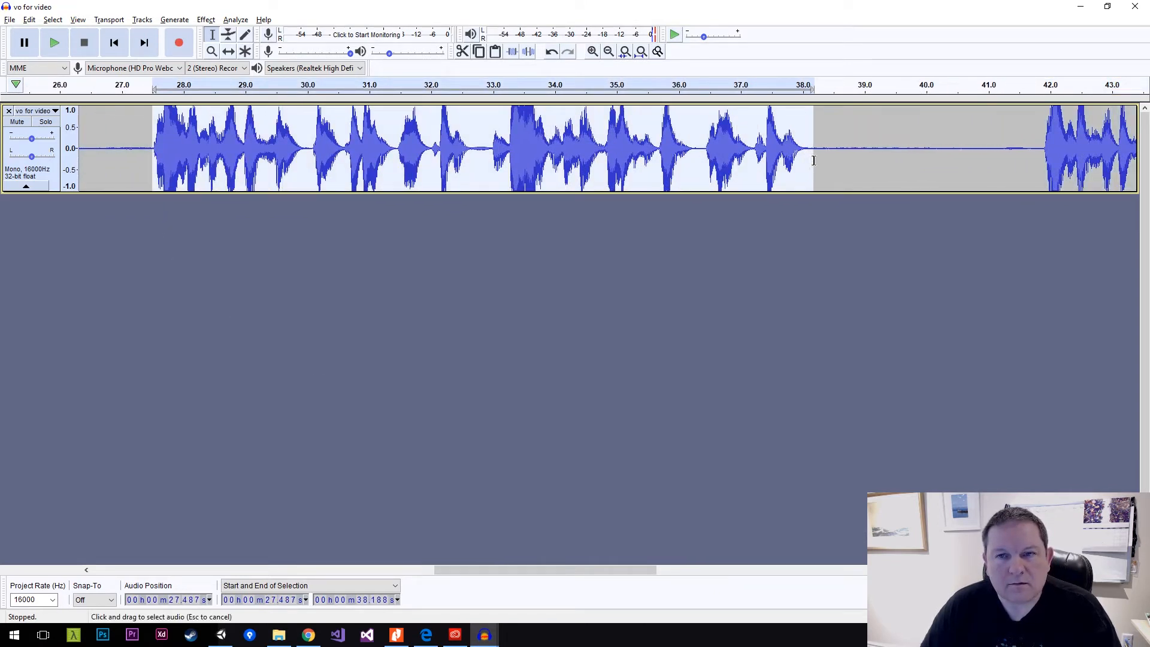
left_click(54, 42)
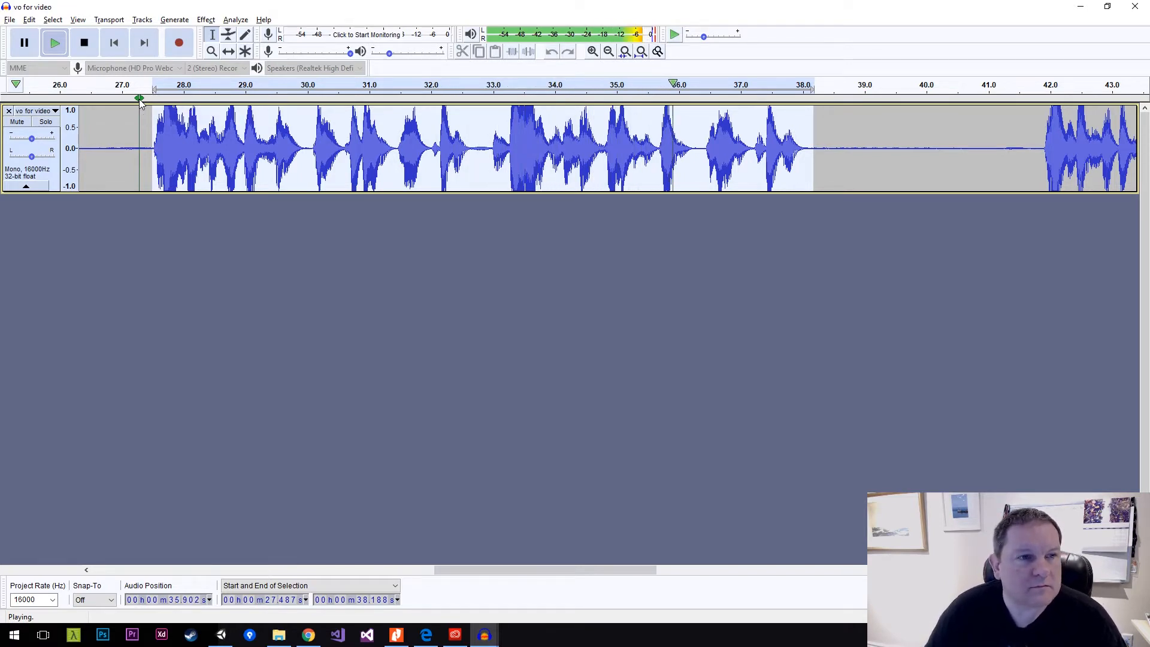
left_click(55, 43)
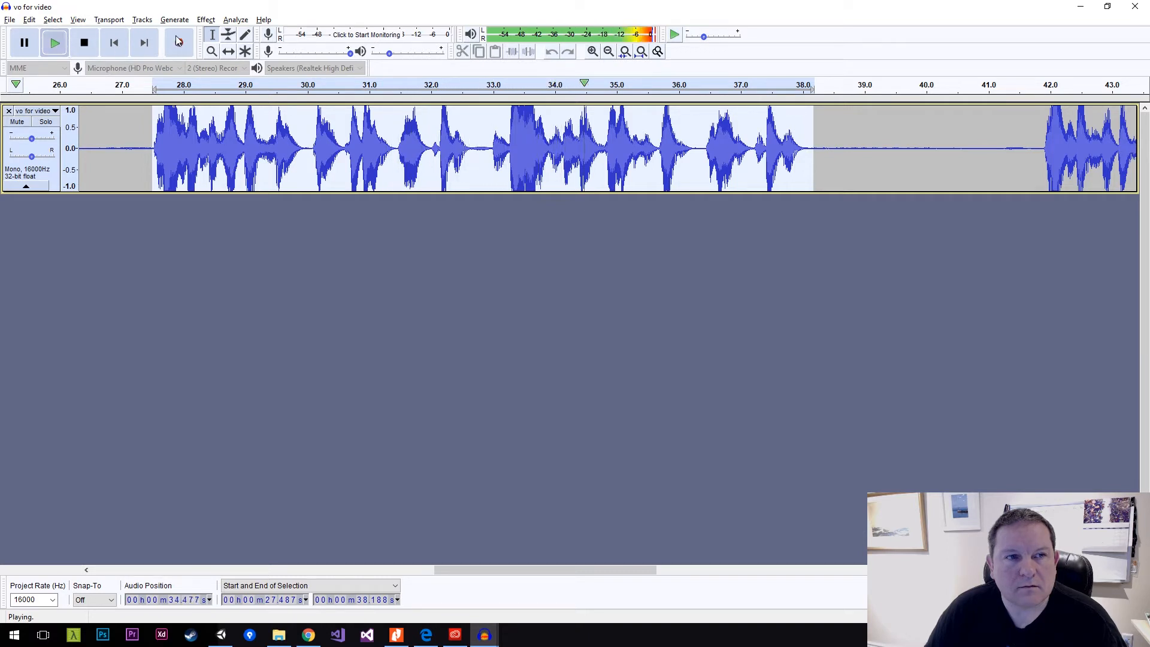
left_click(83, 43)
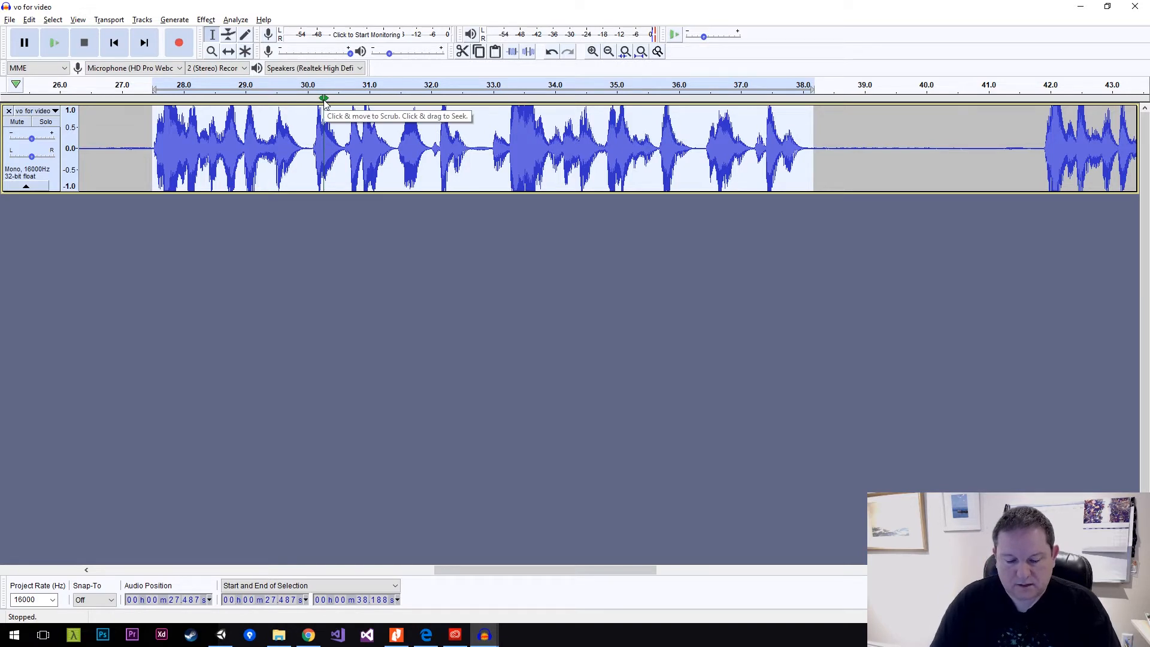
Copy the selected phrase into a new, empty project.
key("ctrl+n")
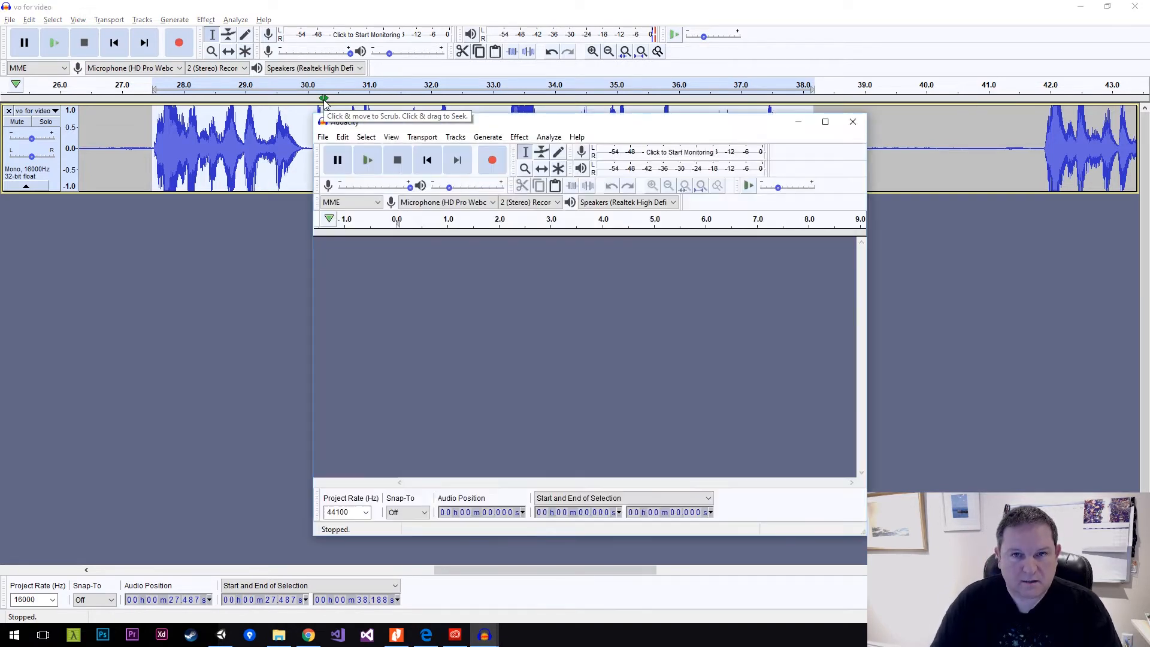
key("ctrl+v")
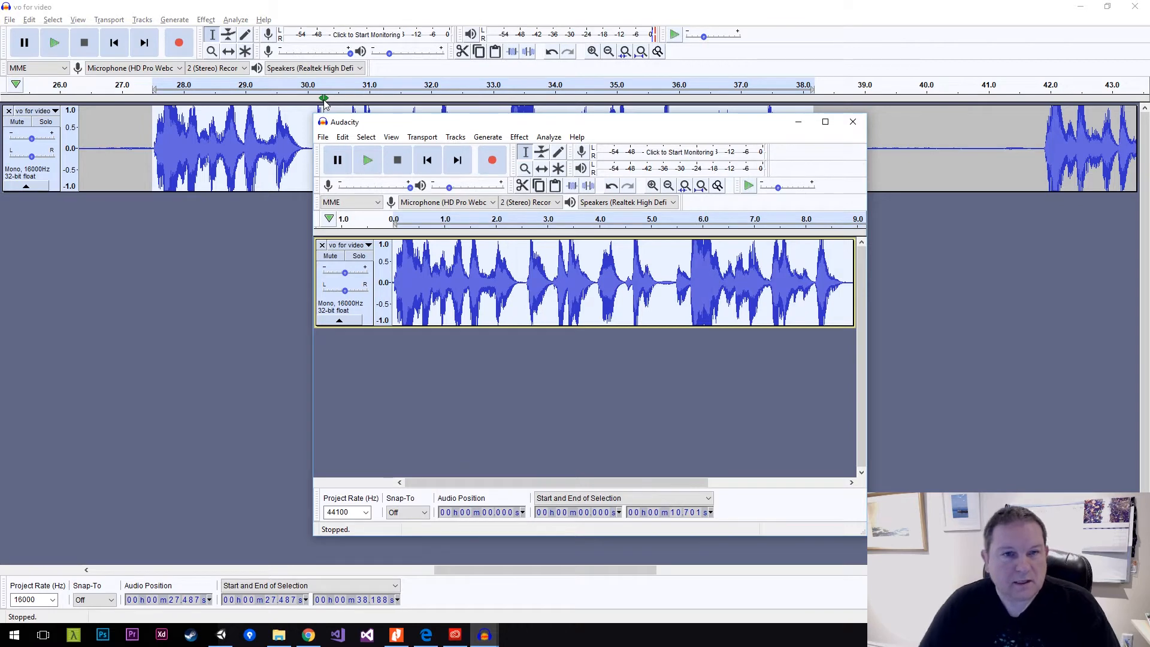
key("ctrl+s")
left_click(595, 361)
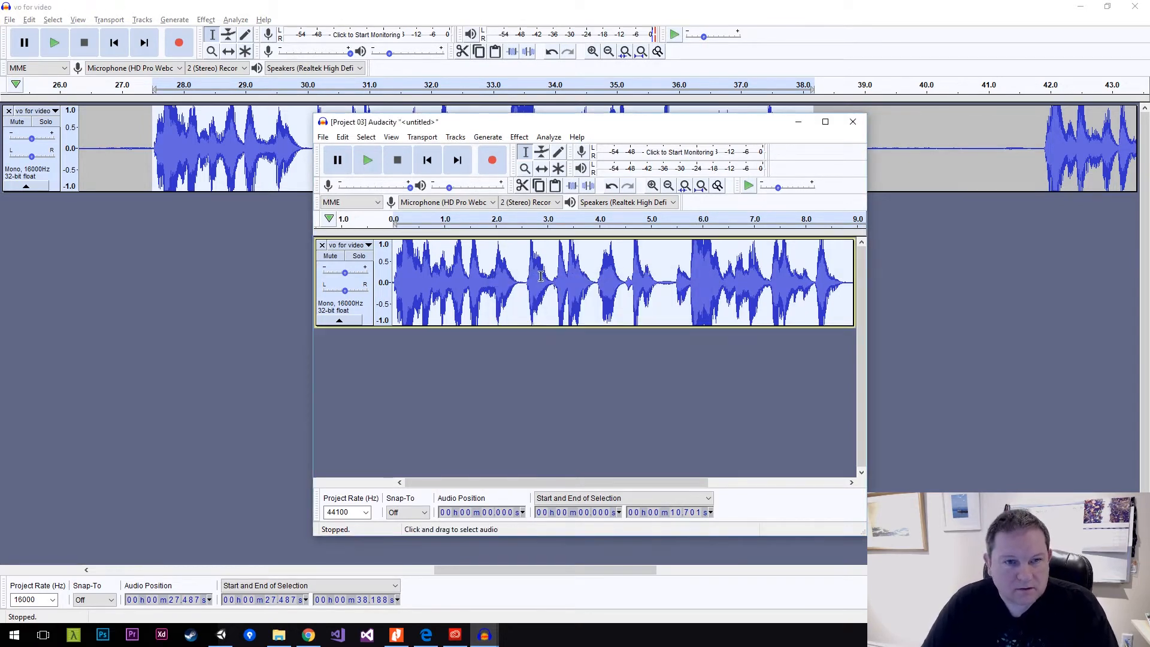
Export the new project's clip as a WAV file named big-red-button in the Audio folder.
left_click(323, 137)
mouse_move(375, 235)
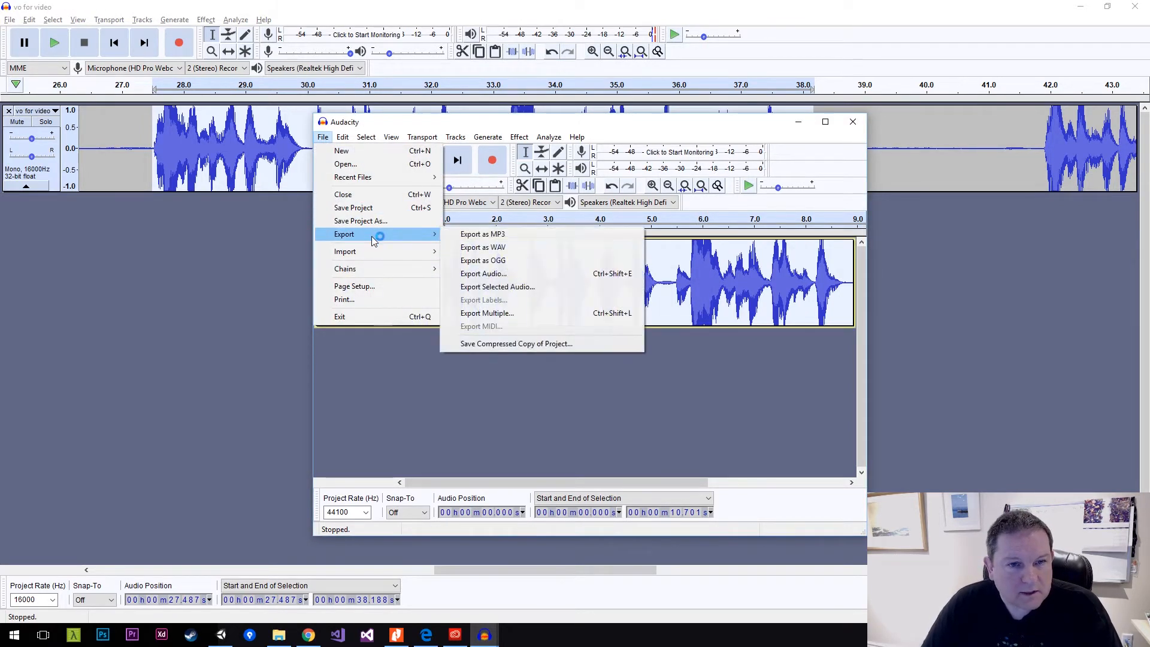
left_click(534, 247)
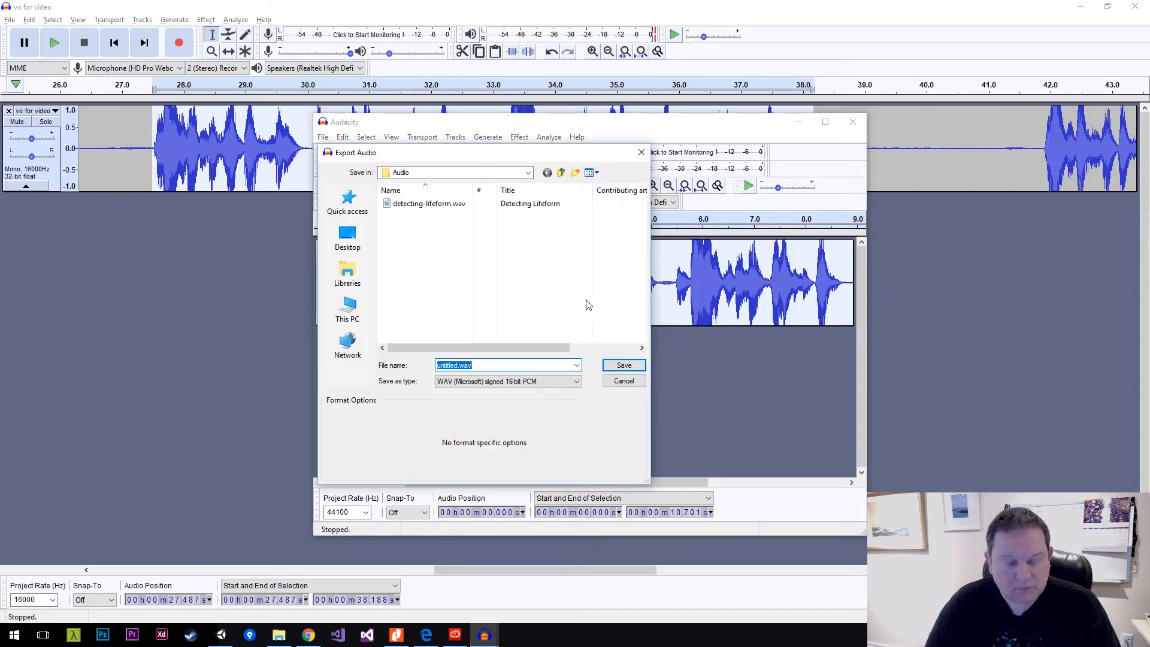
type("big-red-button")
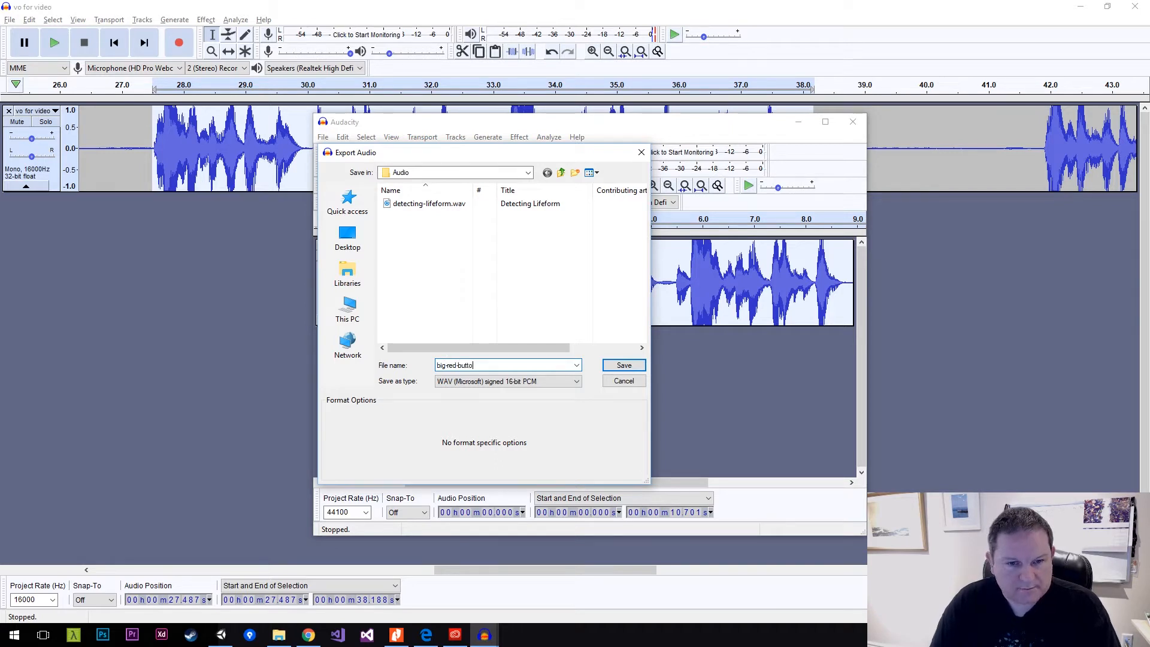
left_click(622, 368)
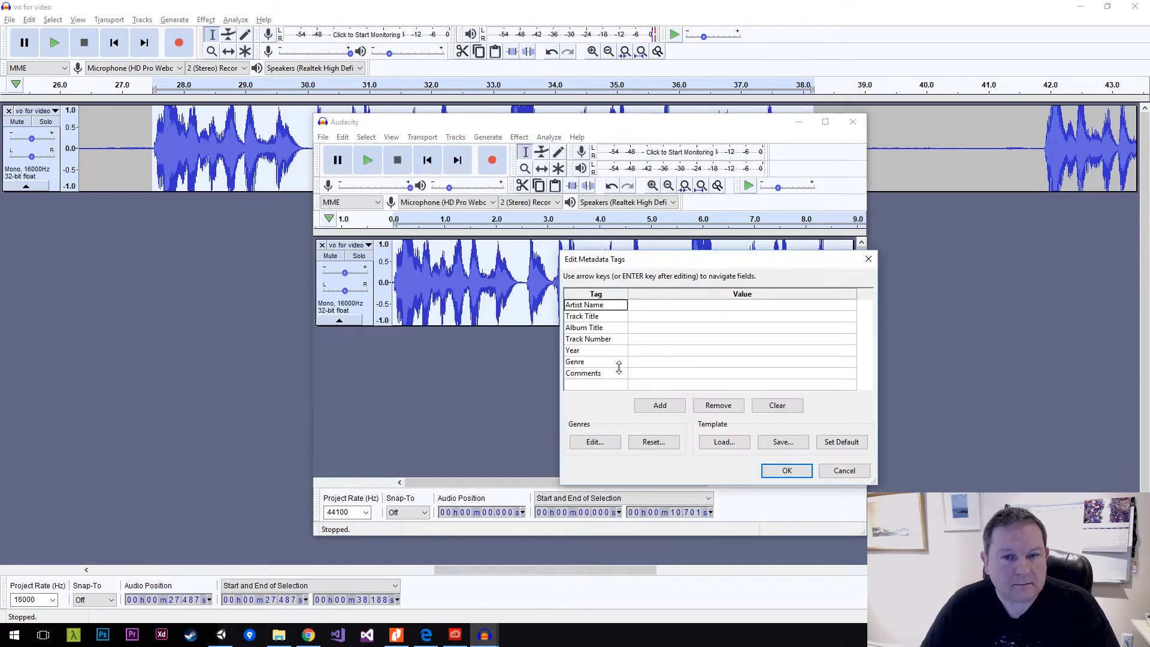
Set the track title metadata to Big Red Button and complete the export.
left_click(646, 317)
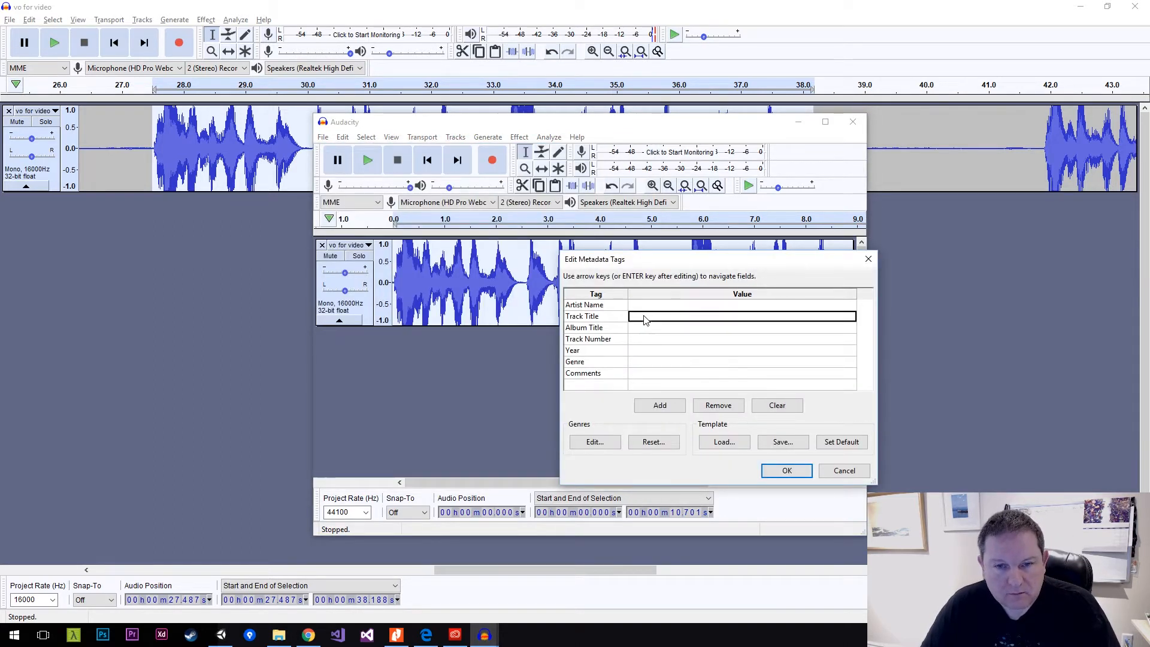
type("Big Red ")
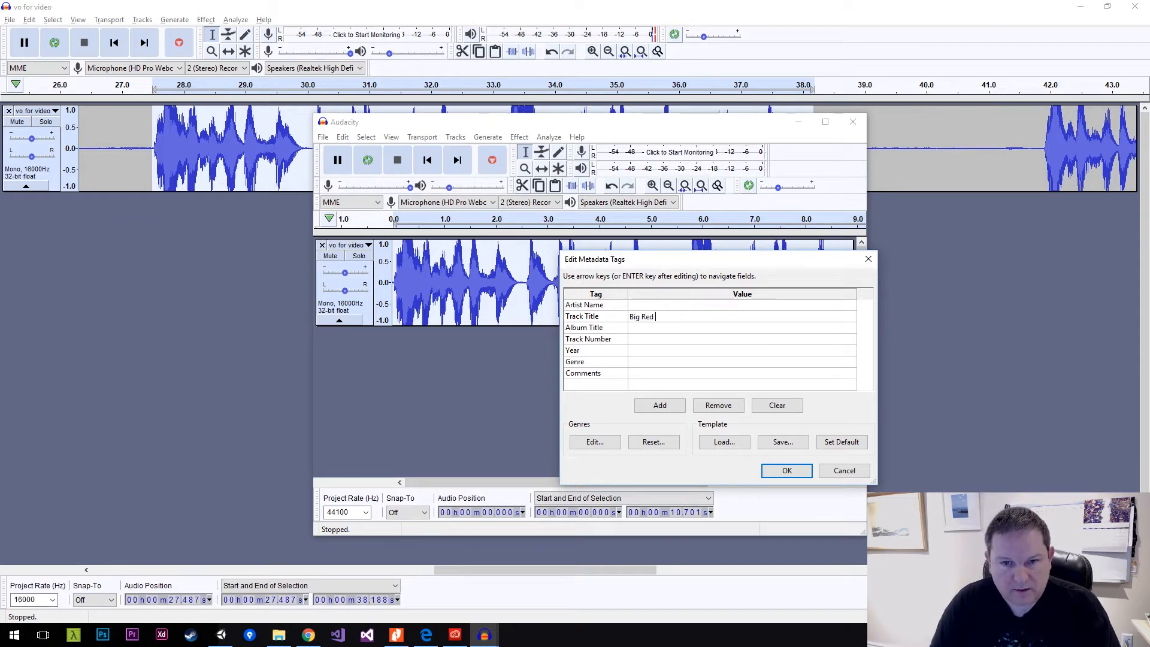
type("Button")
key("Return")
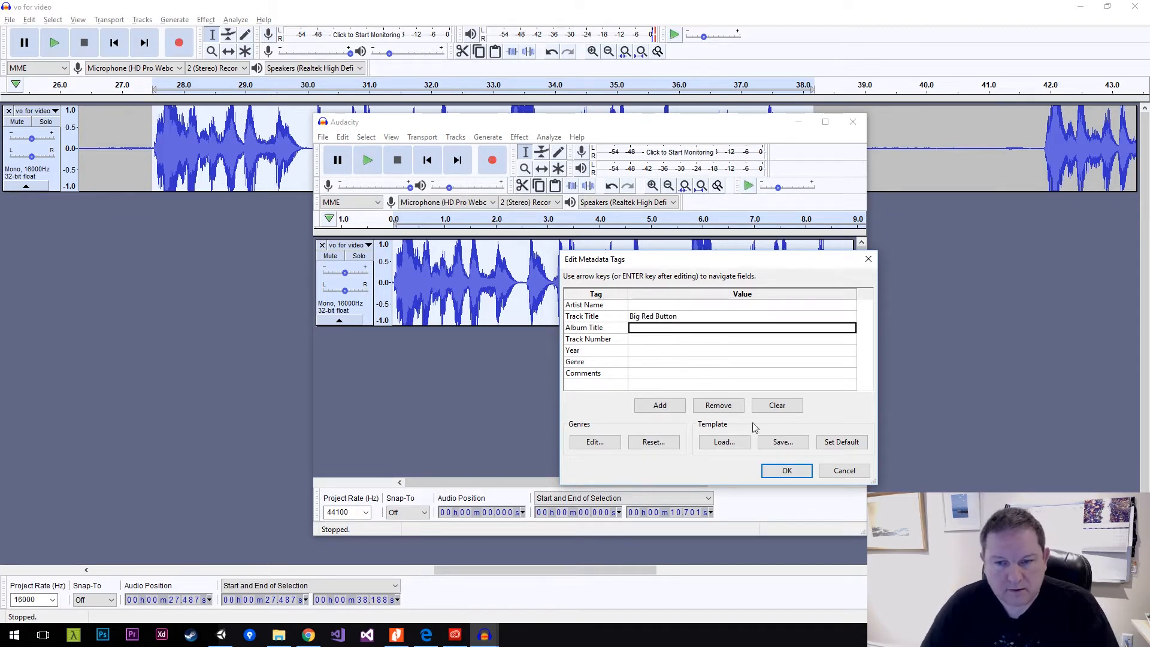
left_click(787, 470)
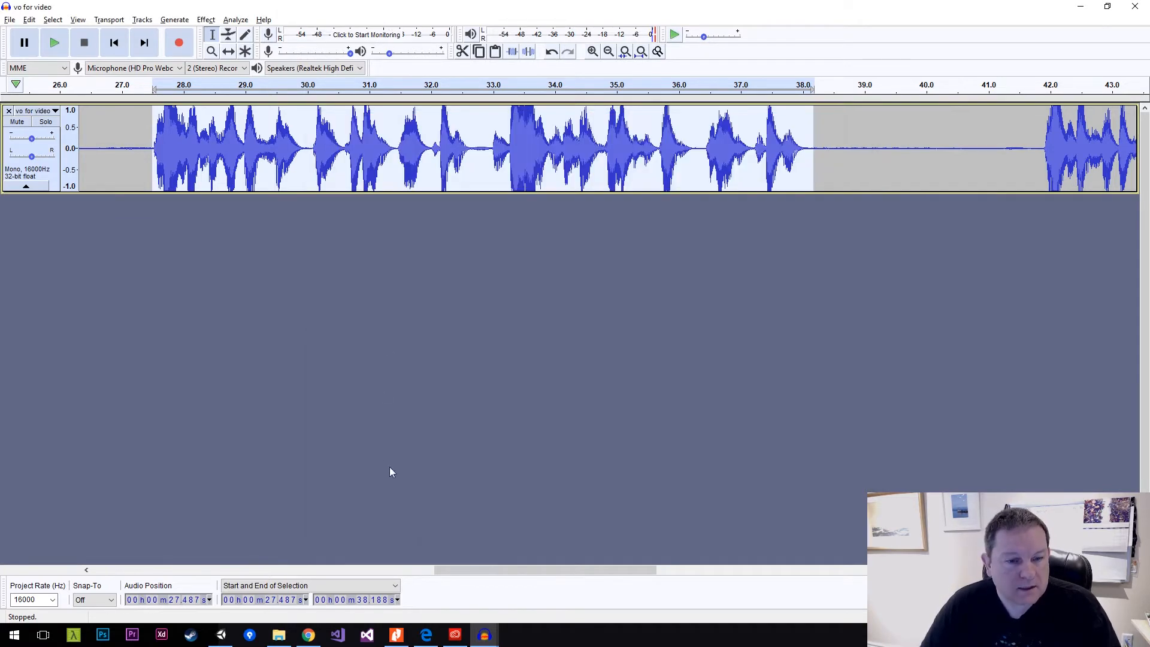
Select the phrase from about 21.7 to 24.7 s and play it to identify its line.
left_click_drag(455, 568, 61, 549)
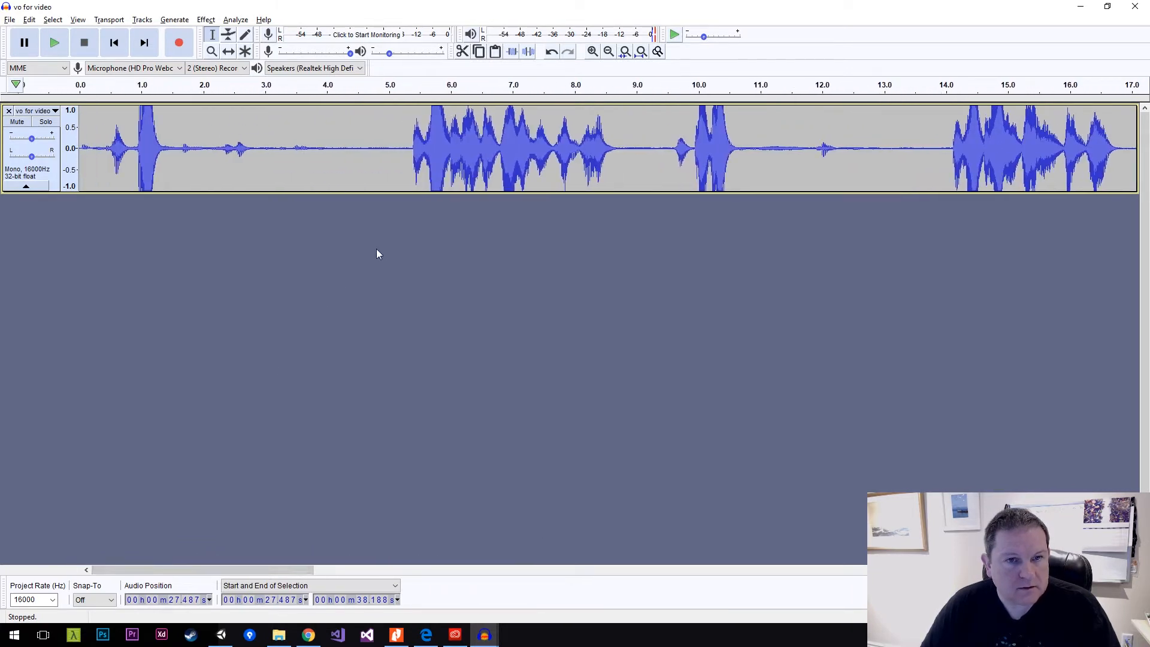
left_click_drag(260, 568, 437, 554)
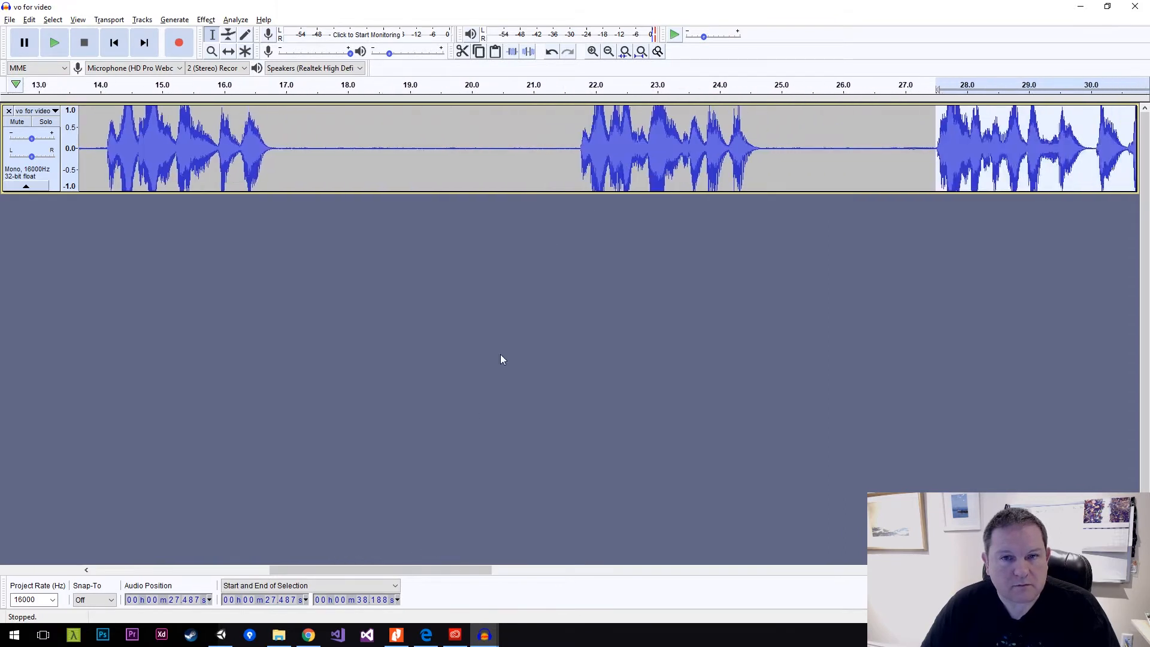
left_click_drag(579, 147, 765, 156)
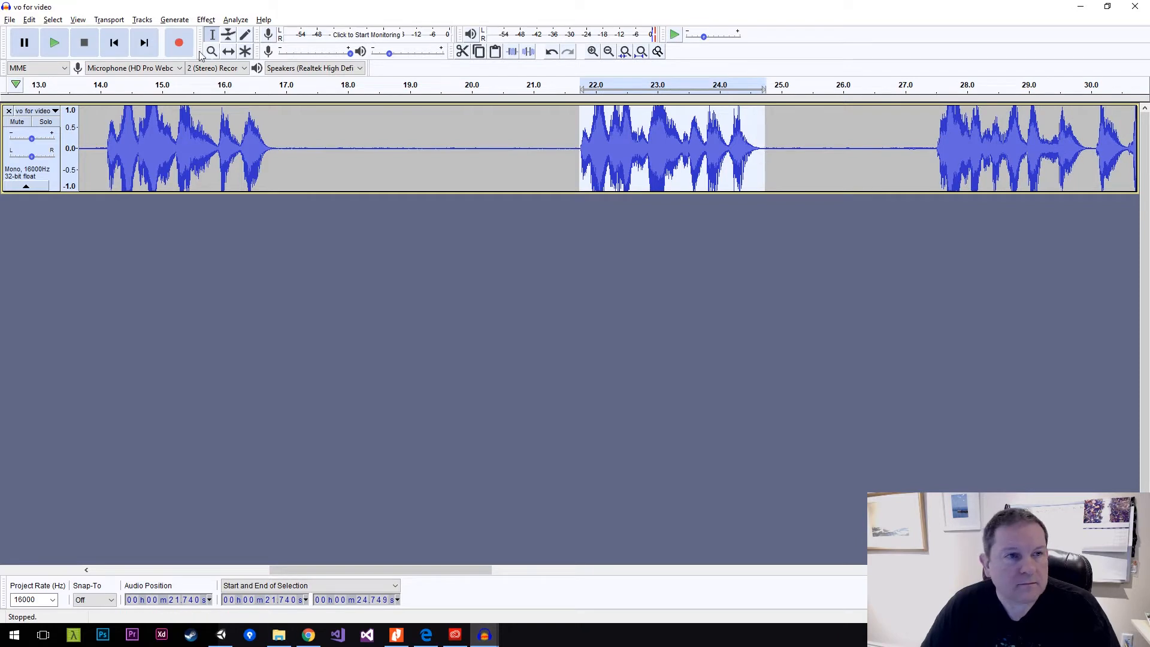
left_click(58, 44)
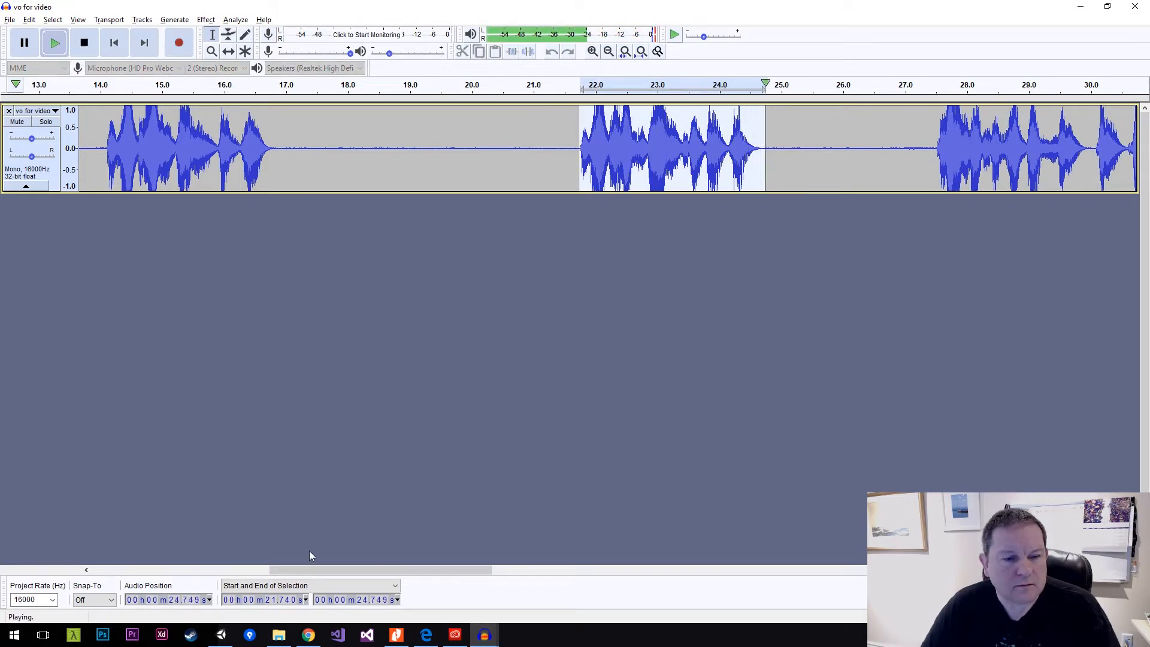
Select the preceding phrase from about 14.1 to 16.9 s and play it to check the selection.
left_click_drag(308, 567, 269, 566)
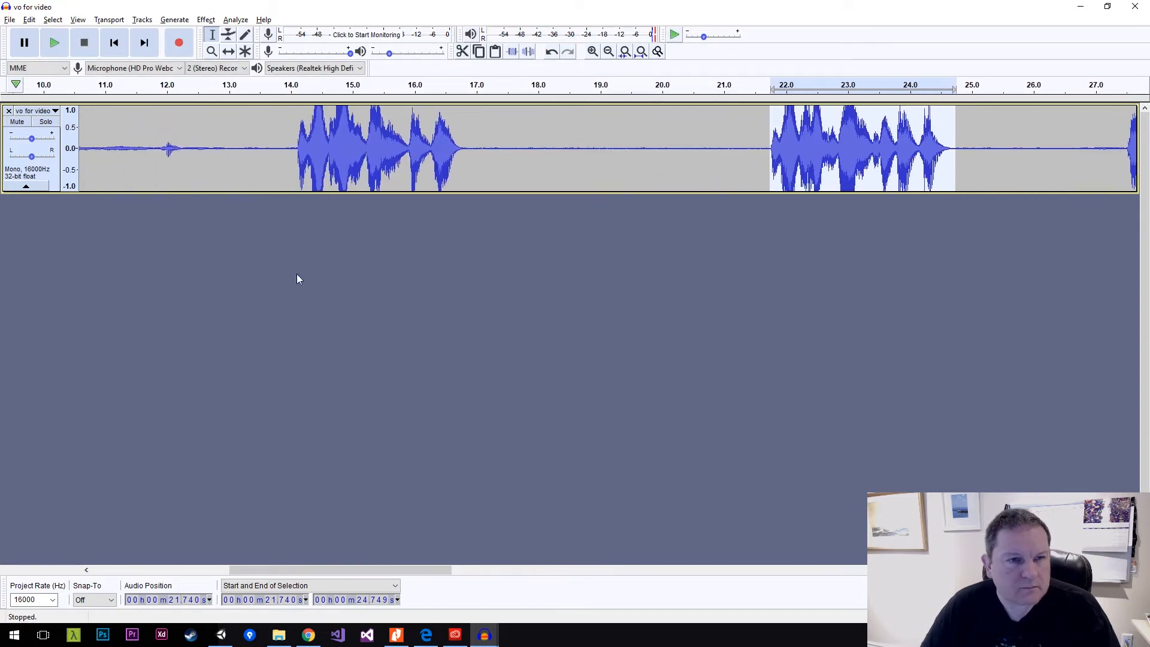
left_click_drag(296, 145, 471, 164)
left_click(54, 42)
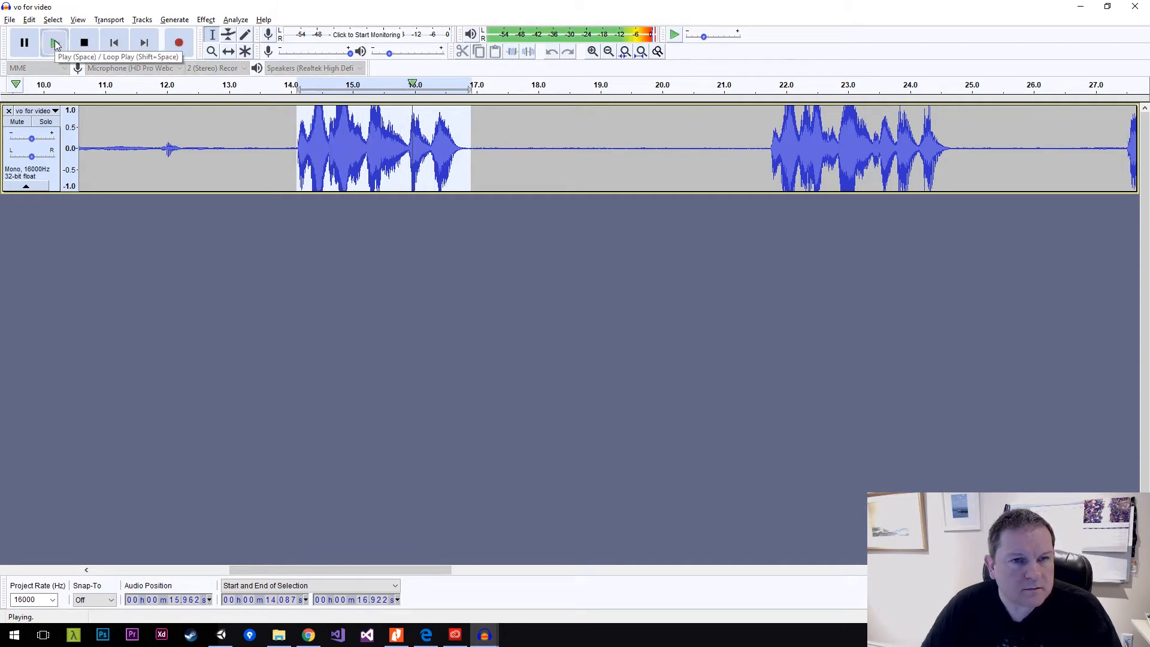
left_click(55, 43)
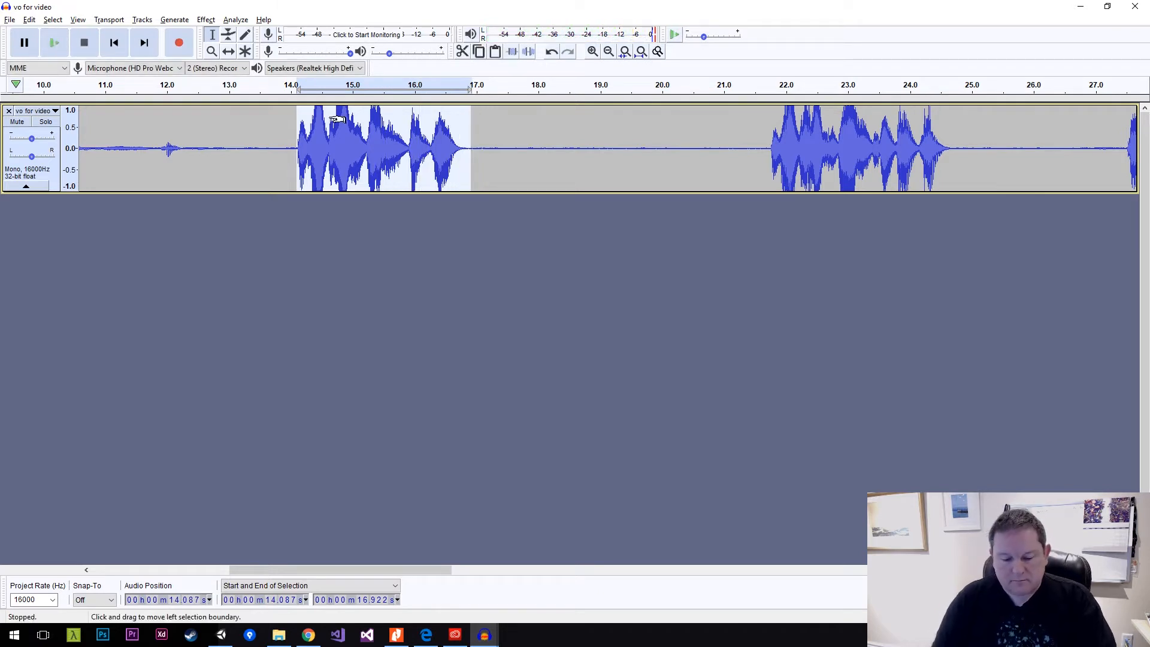
Copy the selected phrase into a new project and export it as a WAV file named junk-pile in the Audio folder.
key("ctrl+n")
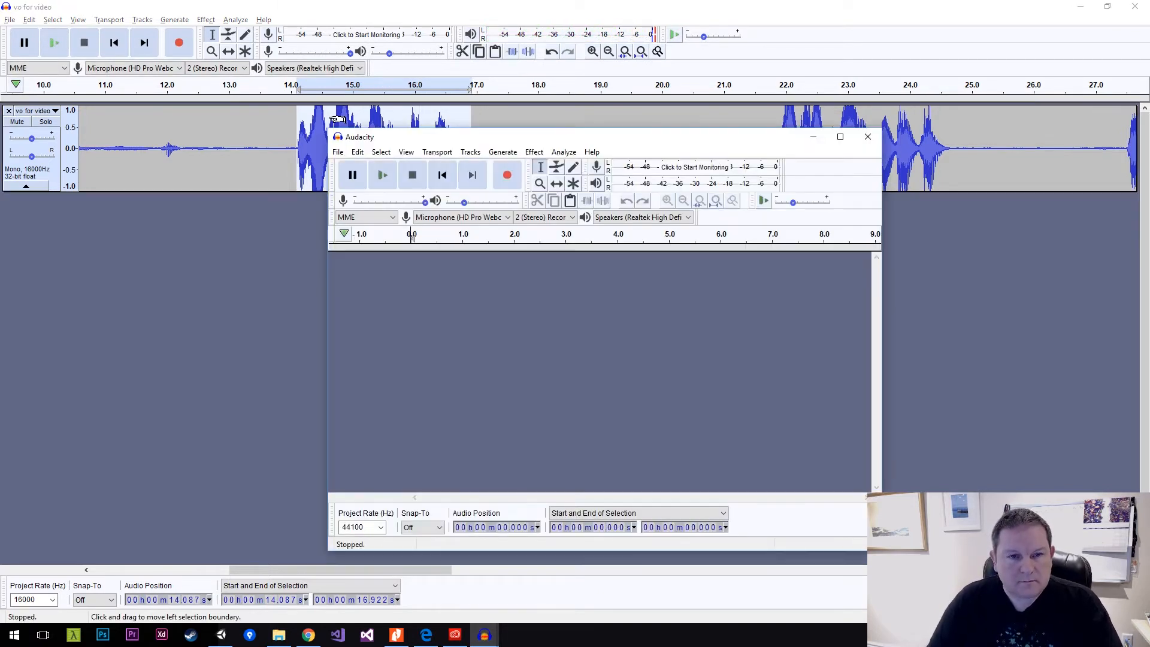
key("ctrl+v")
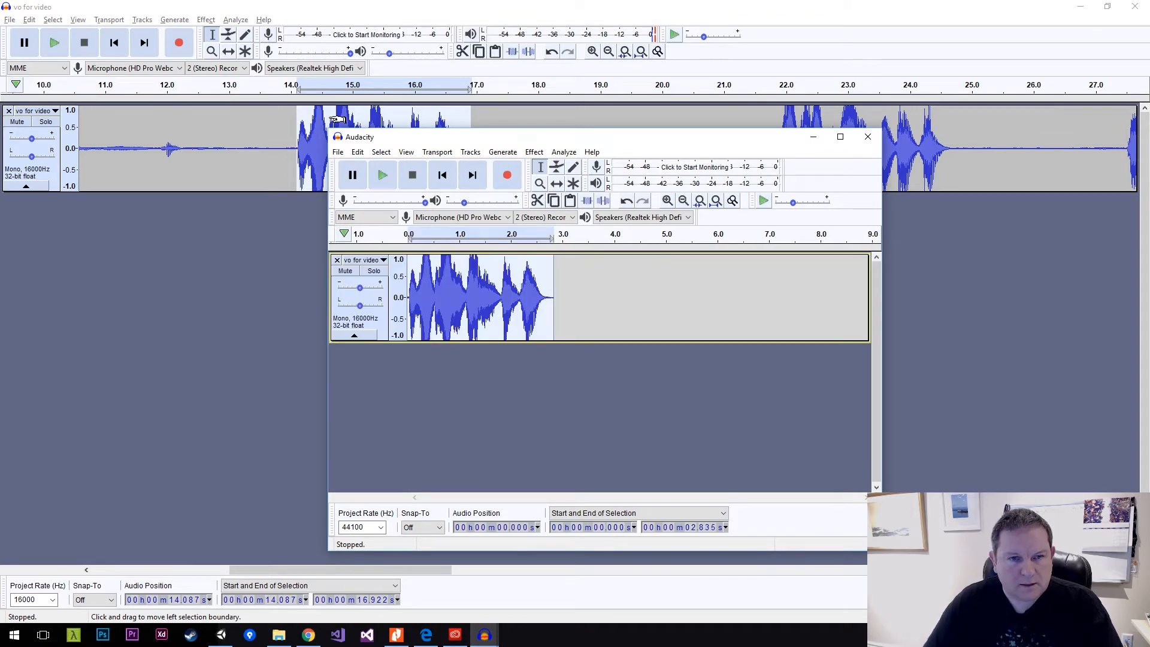
left_click(339, 153)
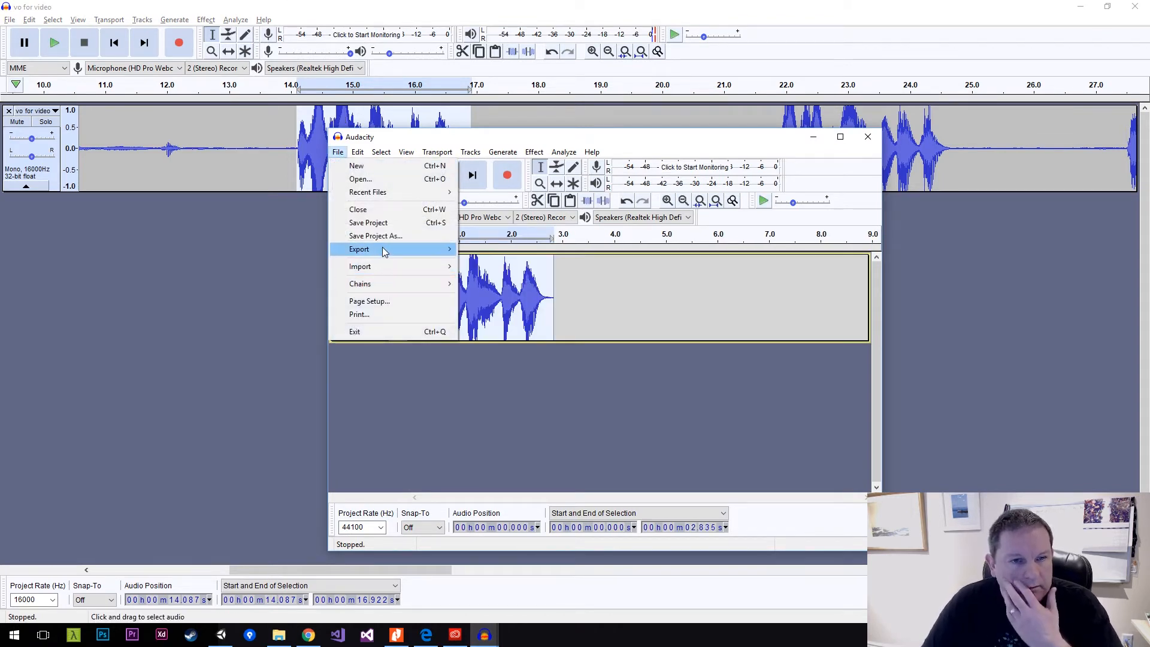
mouse_move(383, 249)
left_click(515, 262)
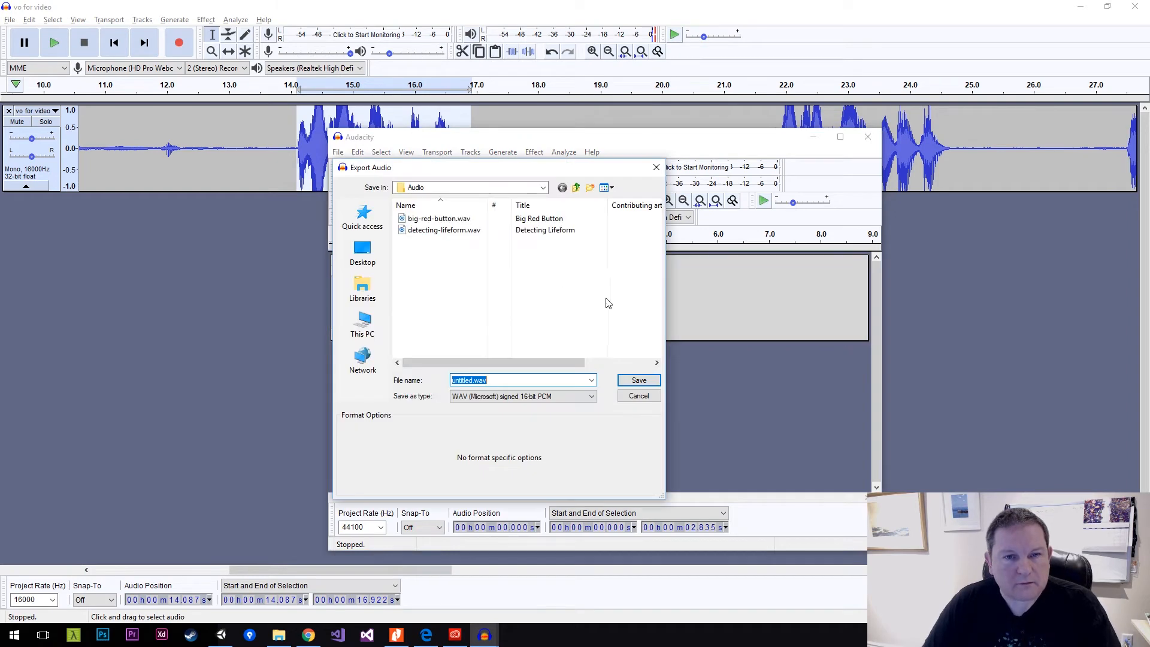
type("junk-pile")
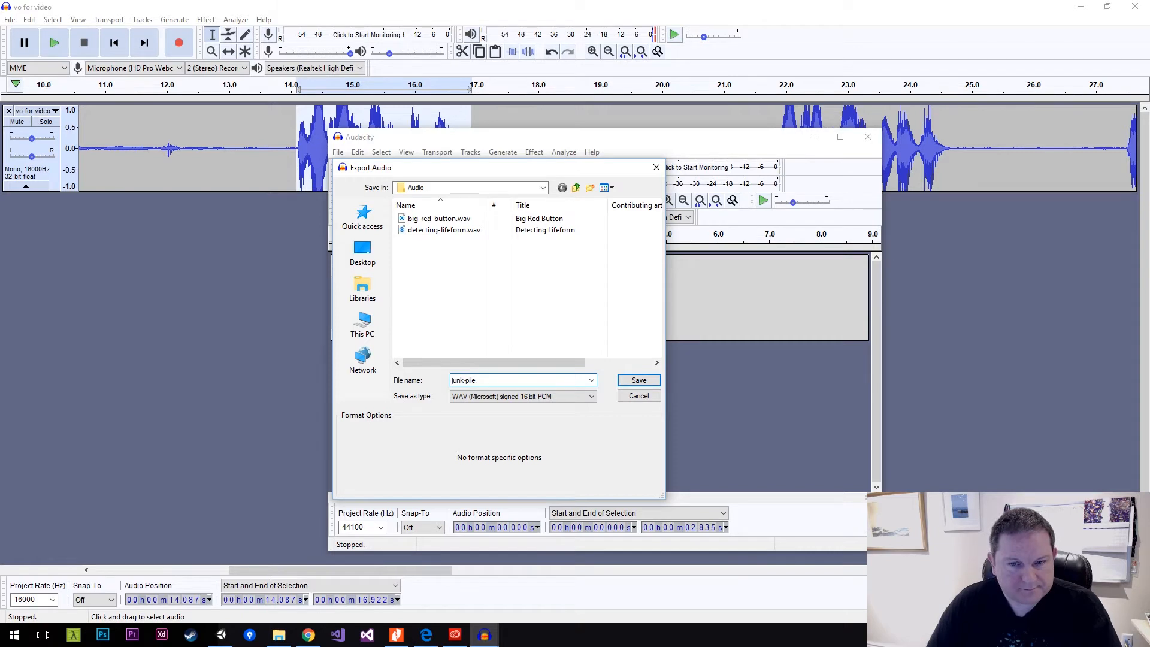
key("Return")
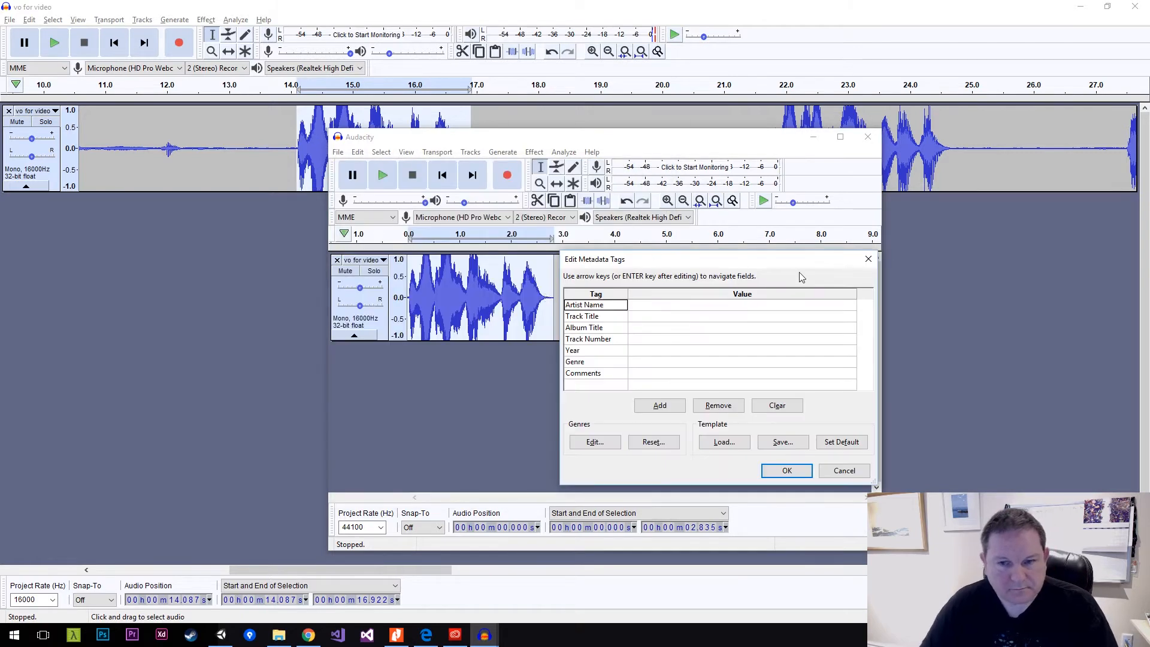
Set the track title metadata to Junk Pile and complete the export.
left_click(643, 320)
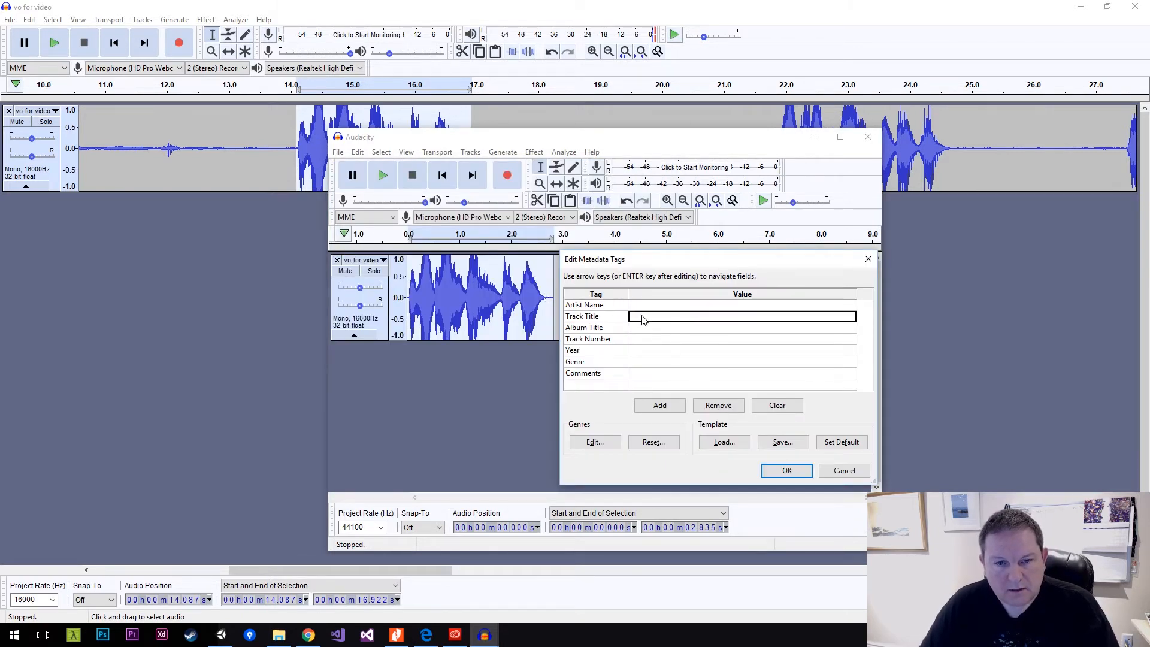
type("Junk")
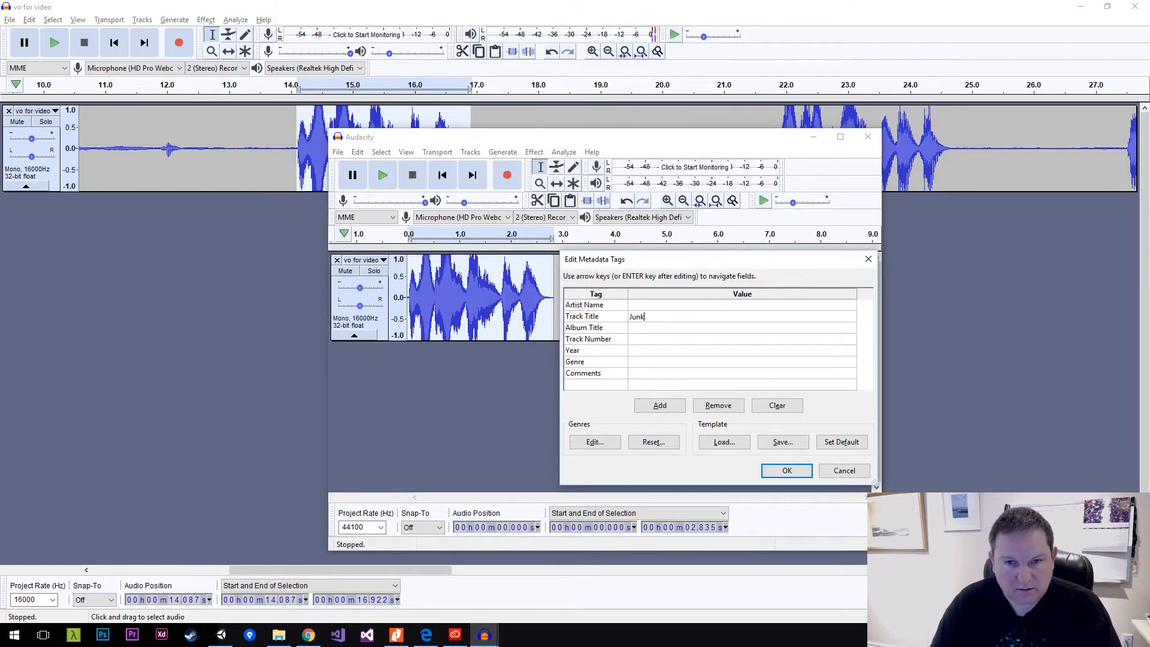
type(" Pile")
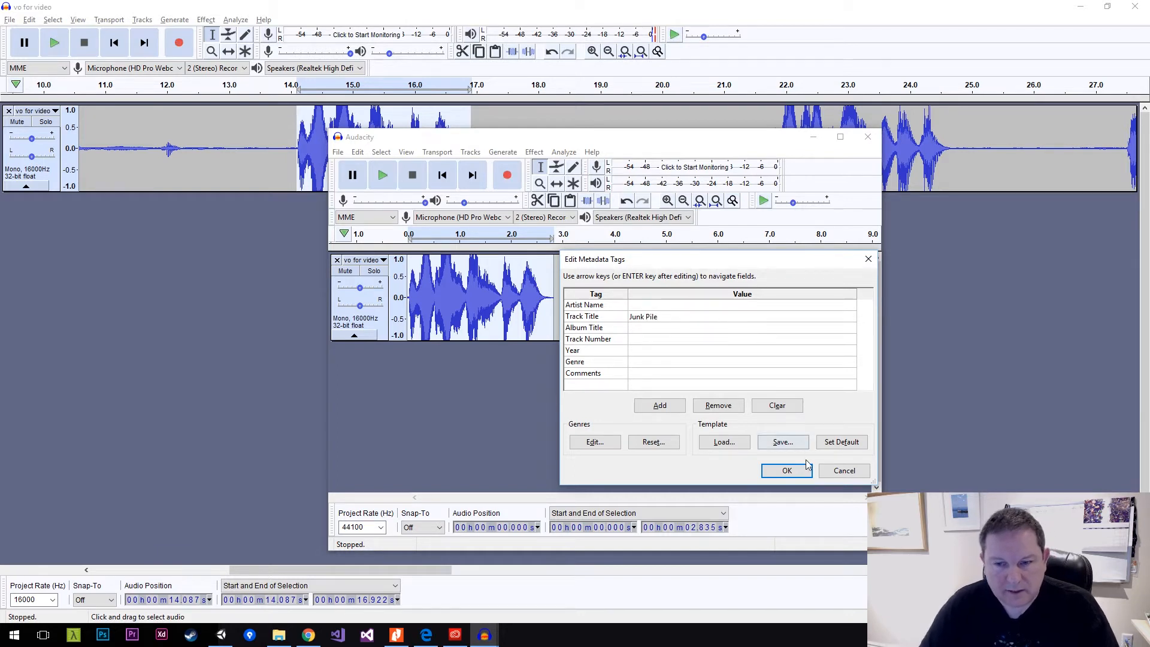
left_click(802, 472)
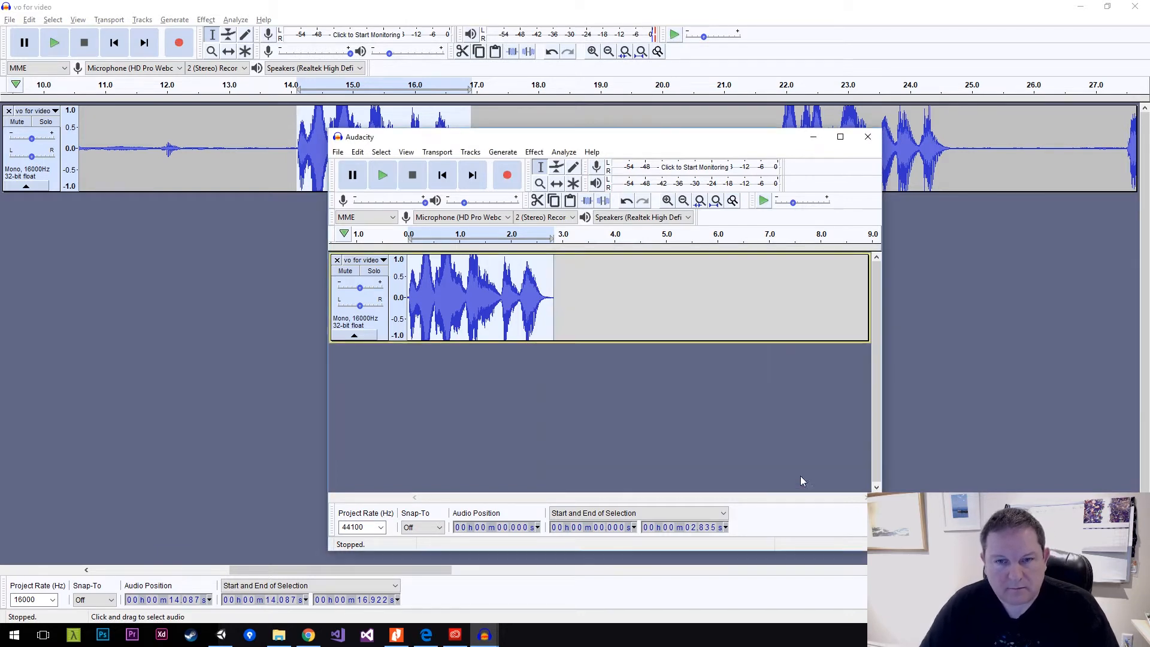
Close all open Audacity projects without saving their changes.
left_click(869, 145)
left_click(636, 344)
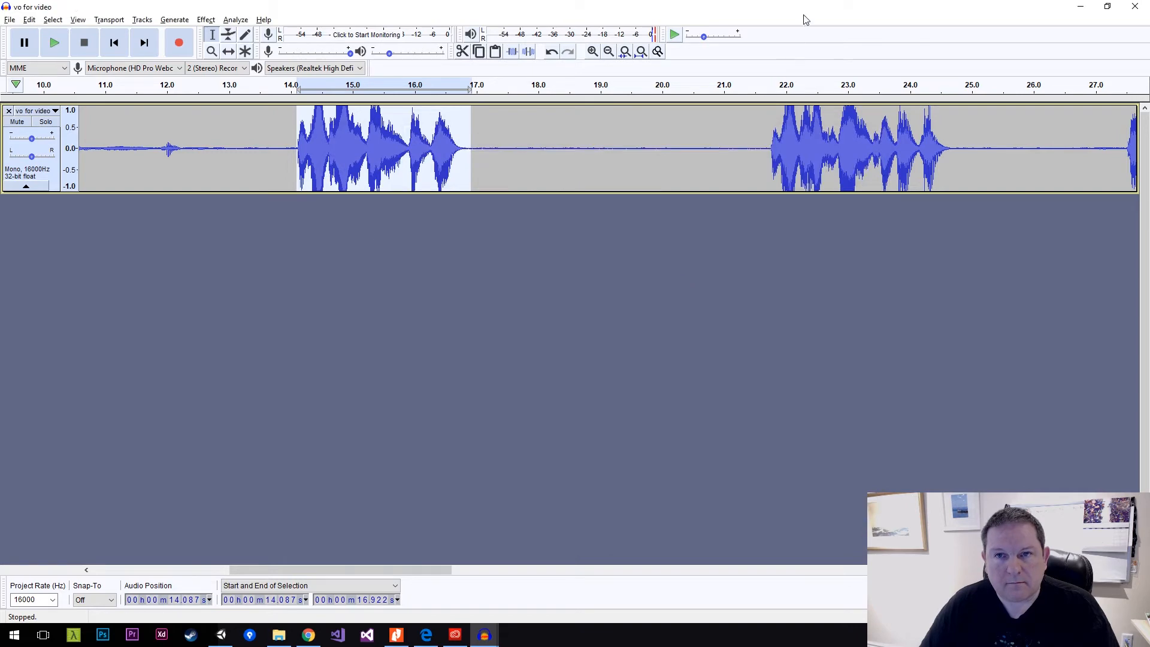
left_click(1135, 6)
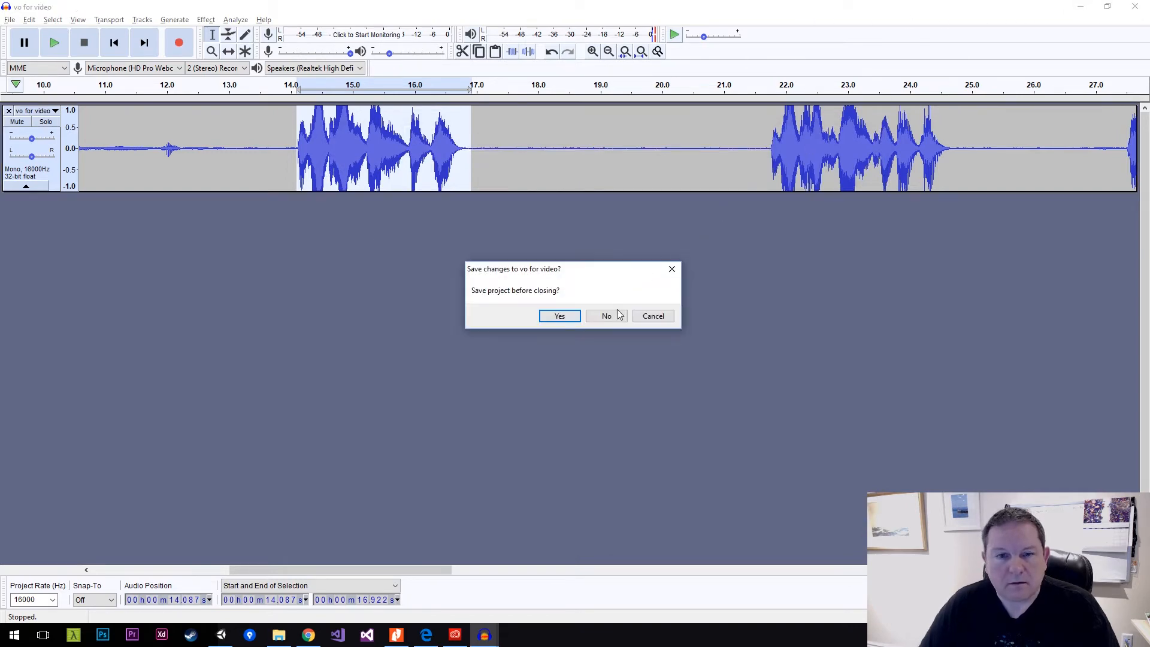
left_click(607, 316)
left_click(855, 123)
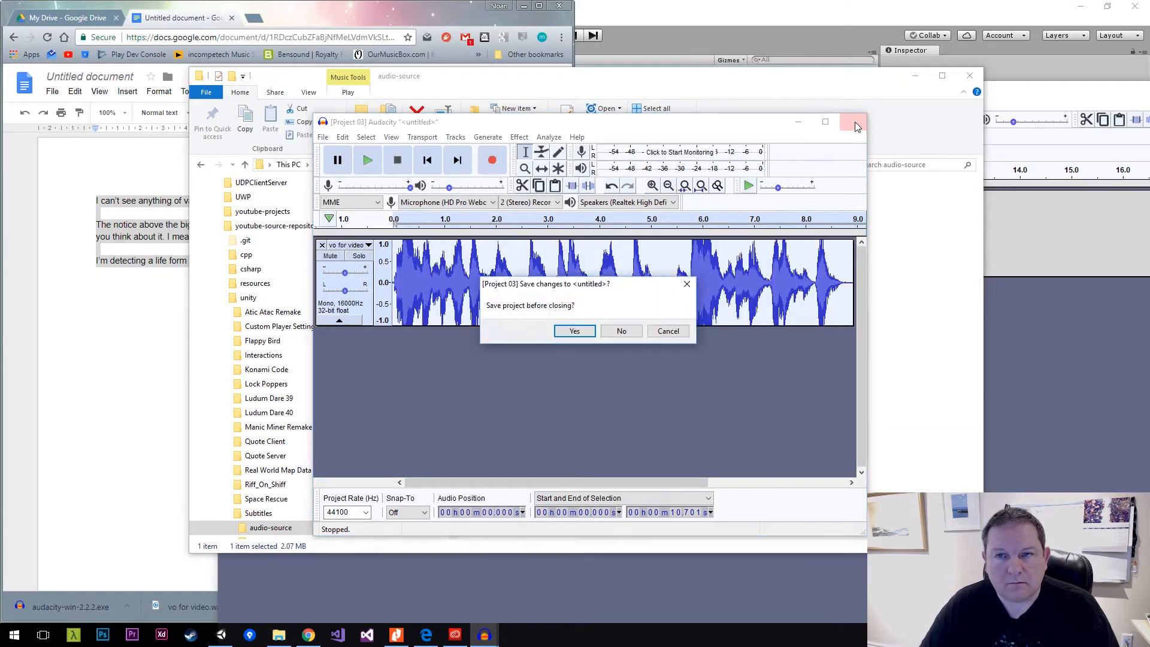
left_click(638, 333)
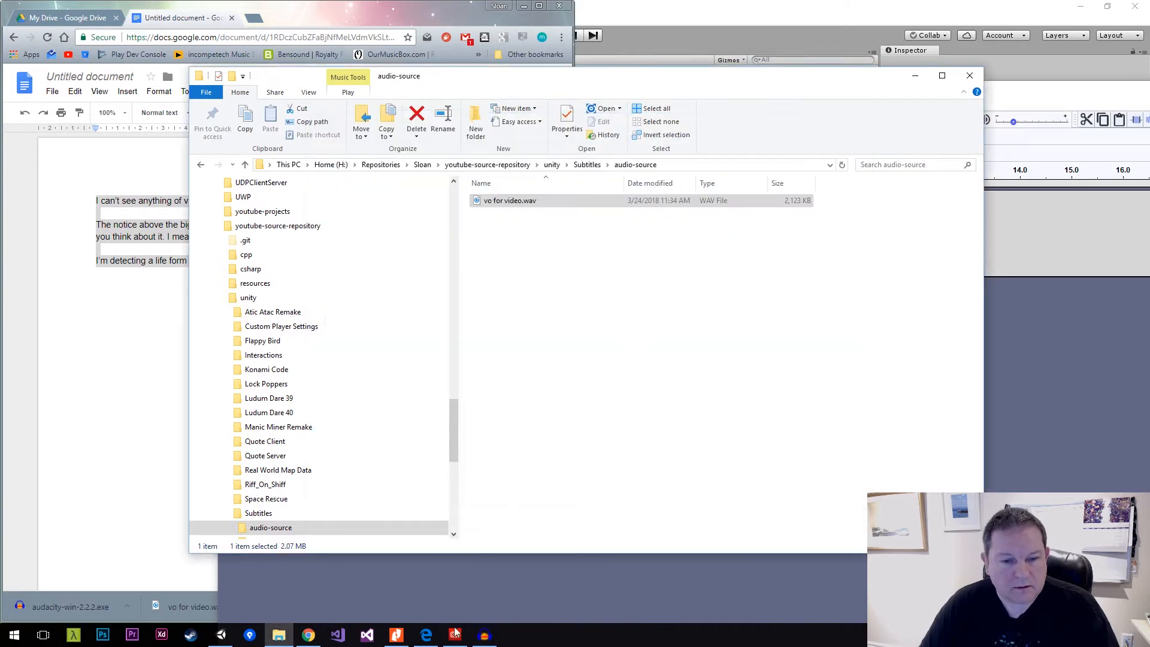
left_click(485, 635)
right_click(484, 635)
left_click(471, 611)
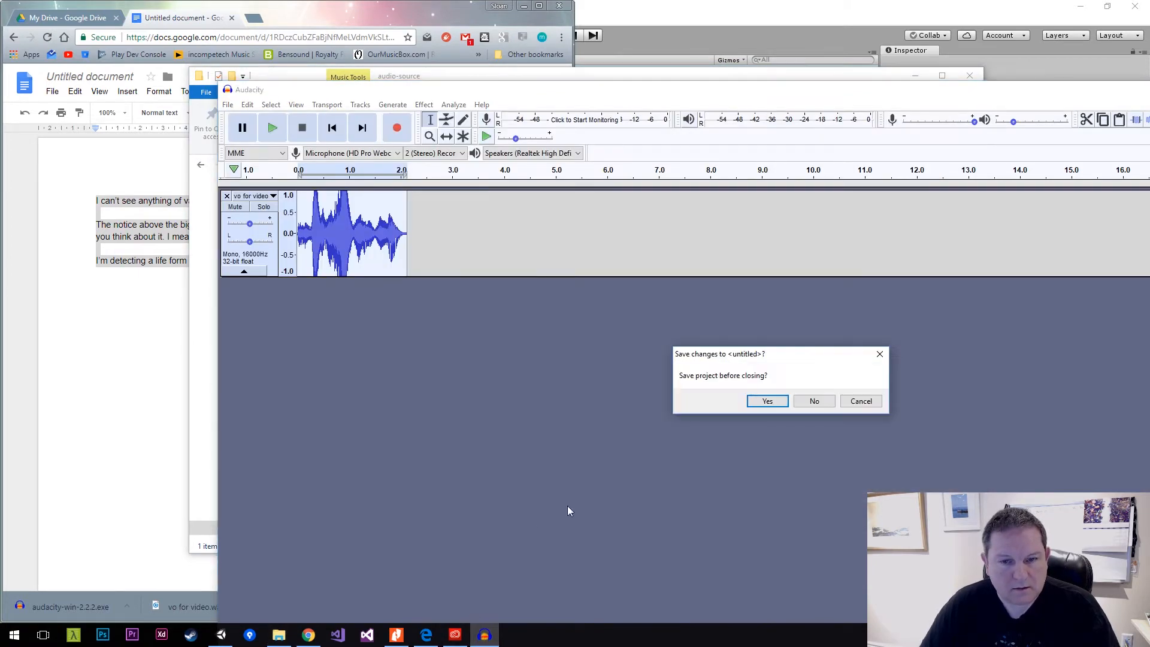
left_click(804, 403)
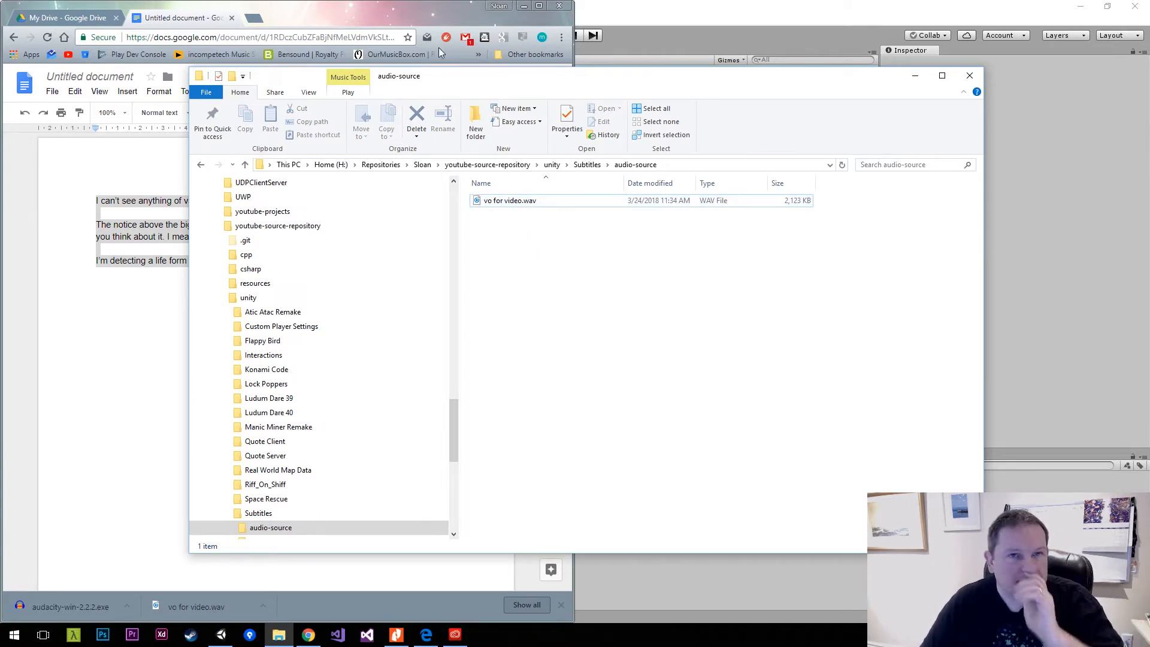
Look over the voice-over script in Google Docs and the Subtitles folder, returning to the audio-source folder.
left_click(423, 16)
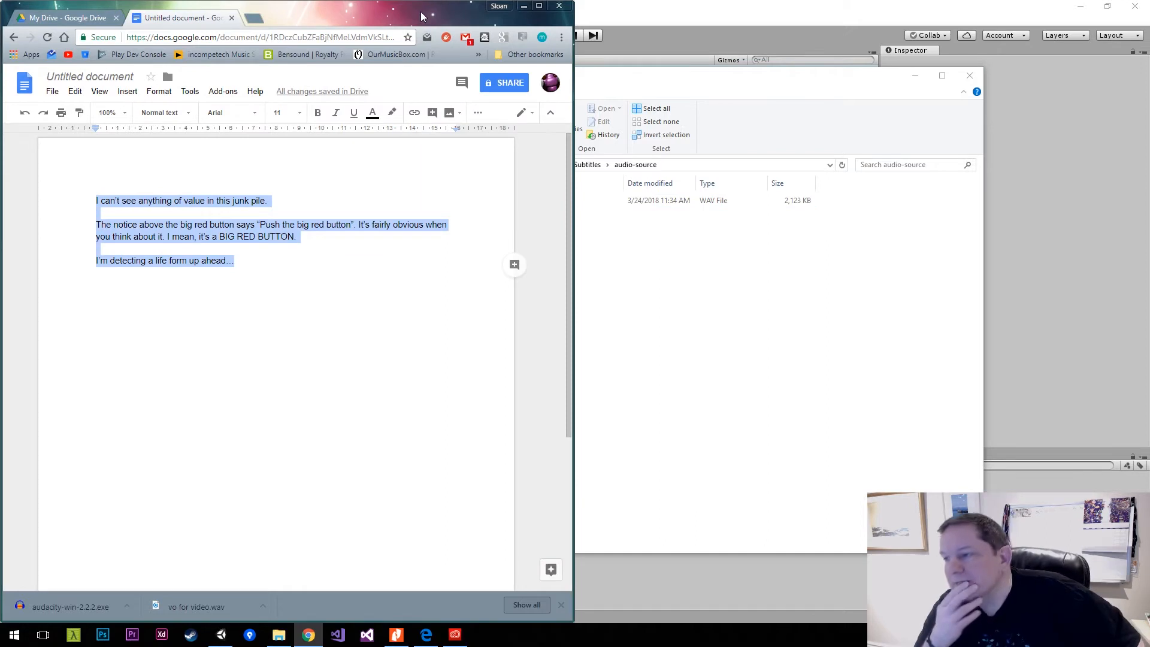
left_click(577, 259)
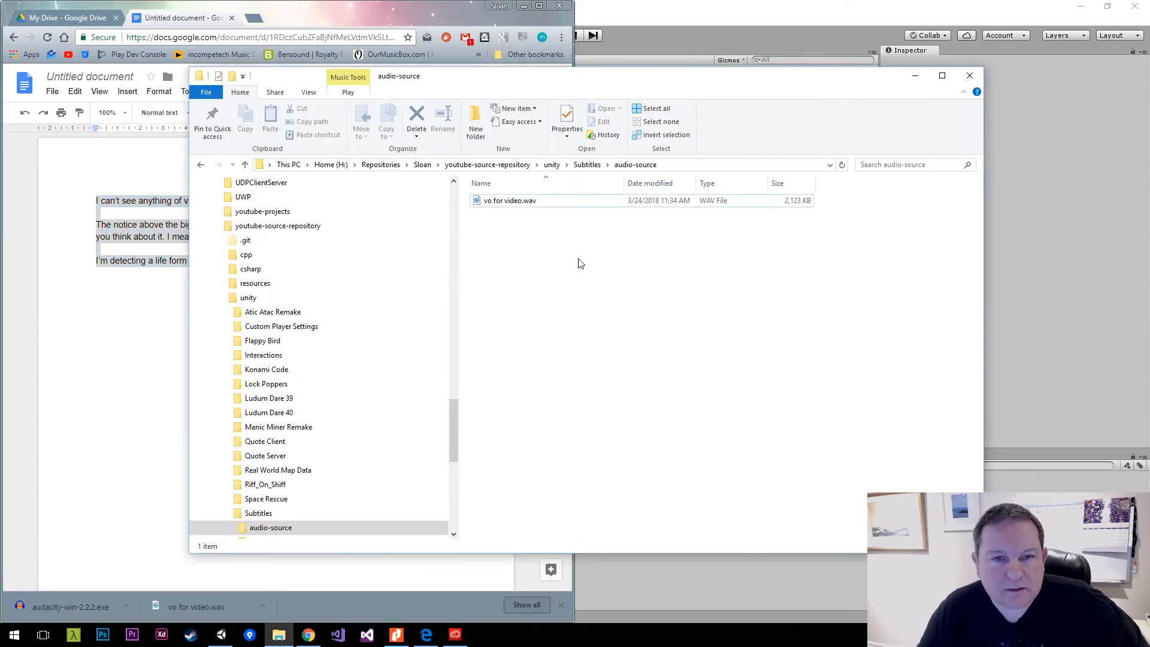
left_click(587, 164)
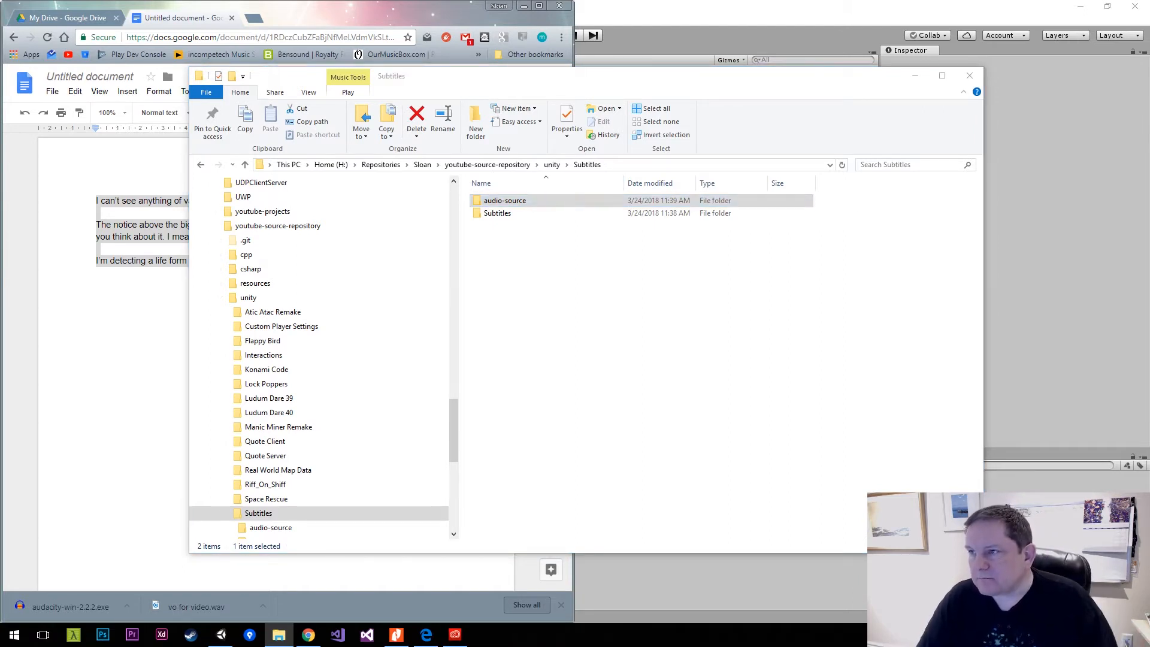
double_click(504, 202)
Create a text document named How To Create a Robot Voice.txt in the audio-source folder.
right_click(481, 307)
mouse_move(559, 487)
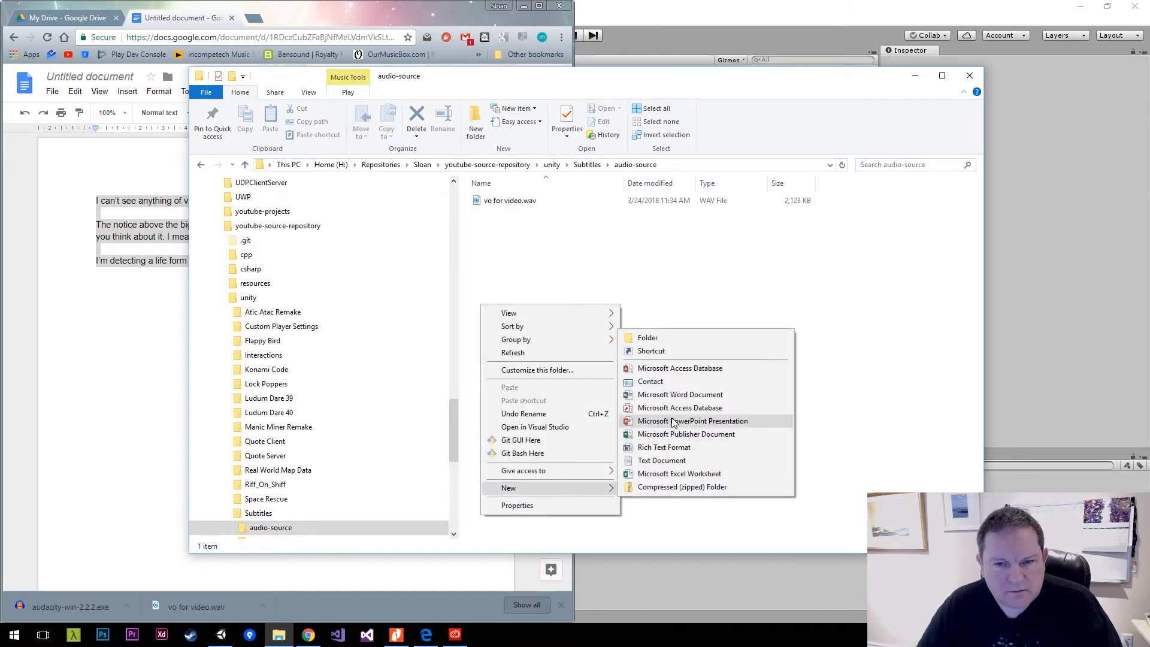
left_click(772, 461)
type("How T")
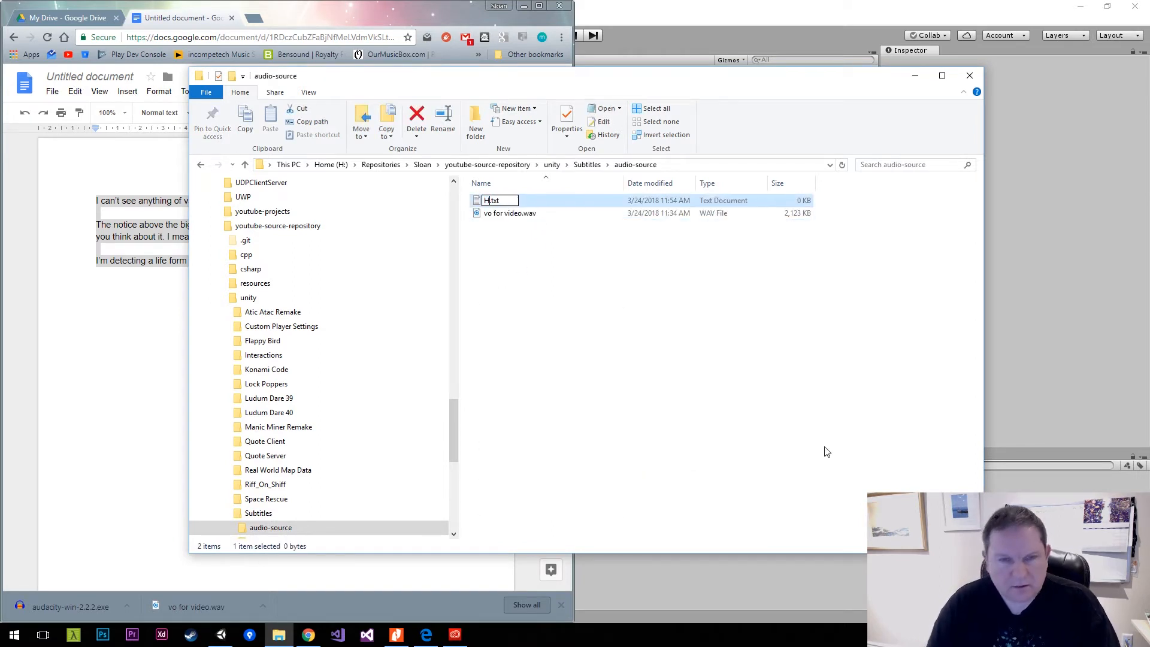
type("o Create a Robot")
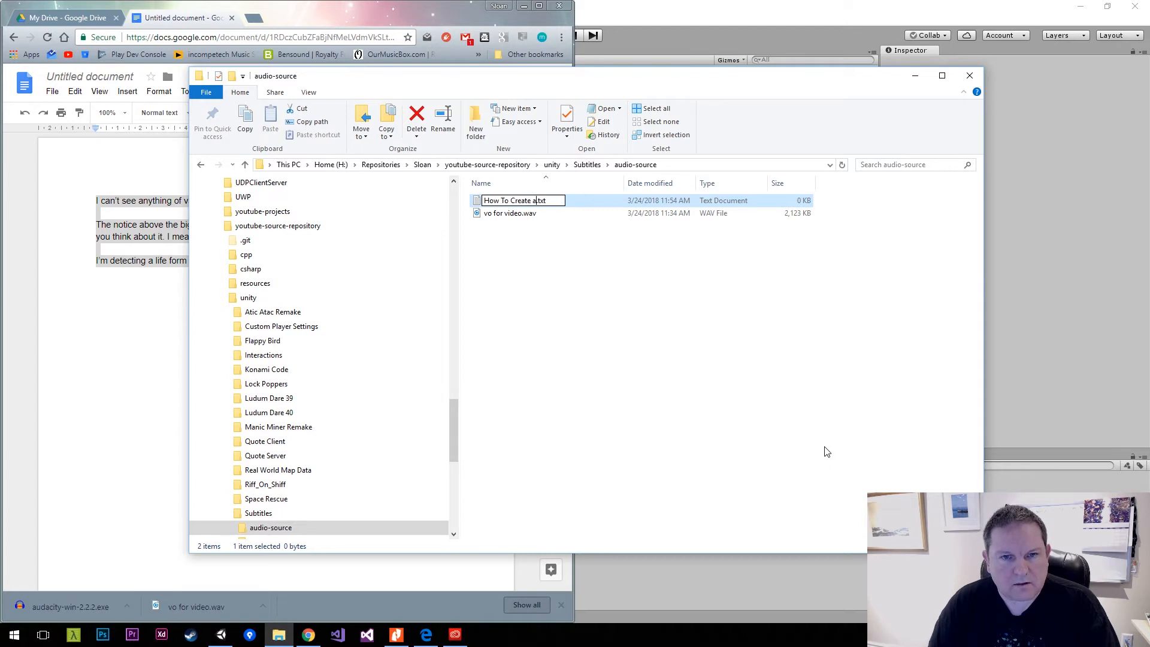
type(" Voice")
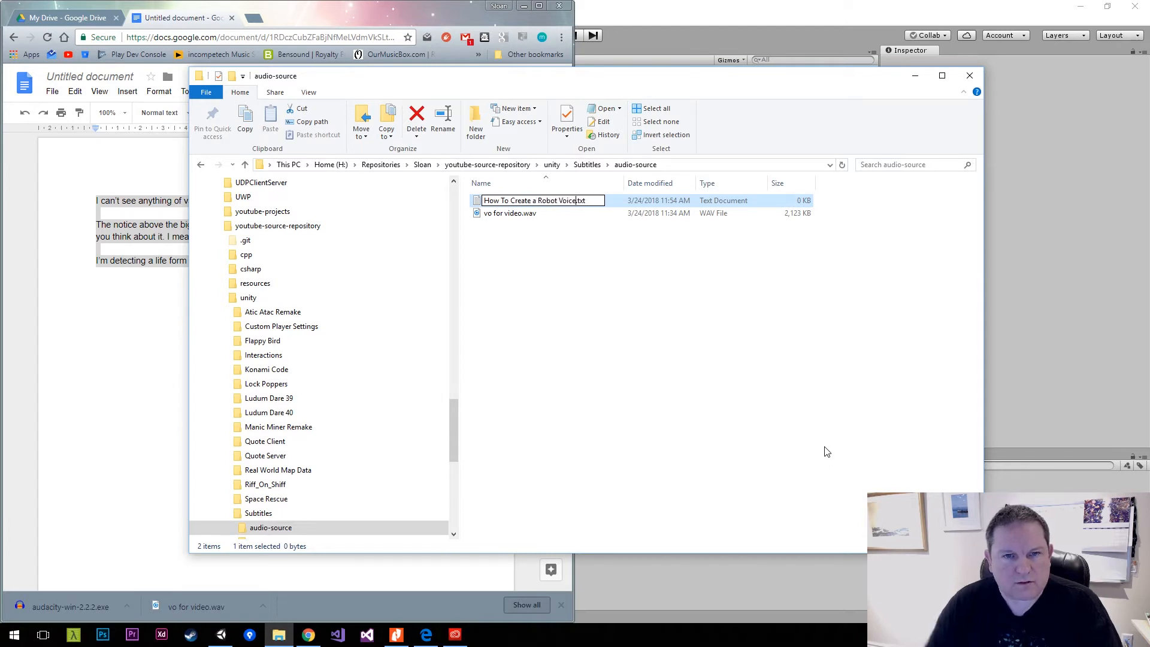
key("Return")
double_click(521, 205)
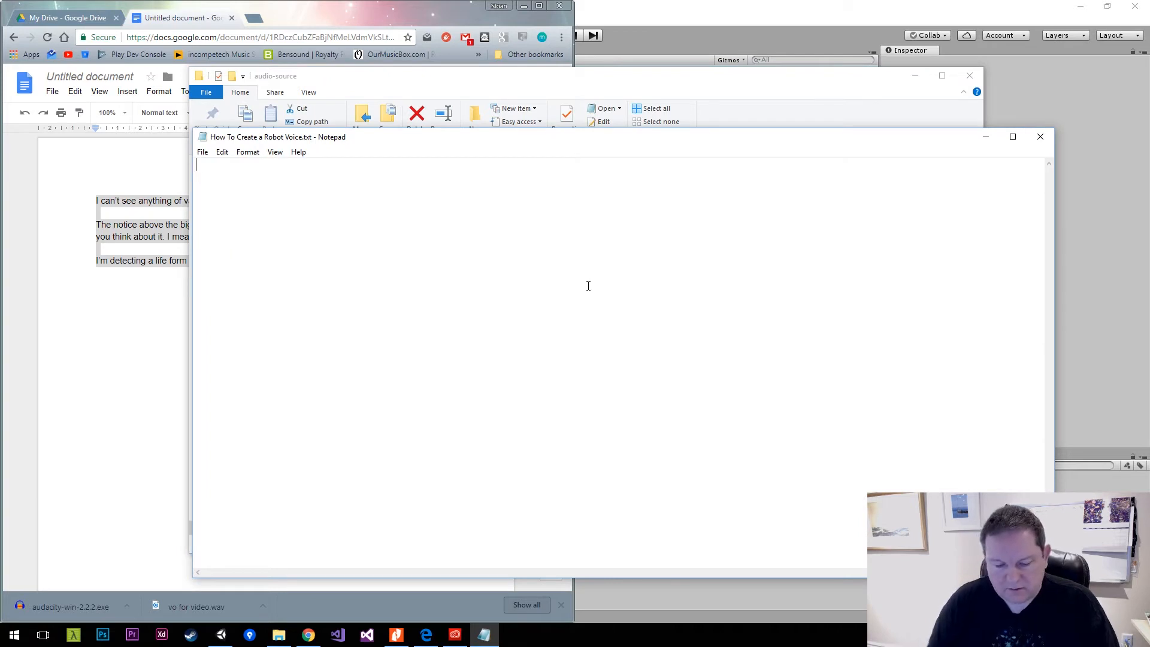
type("Full details:")
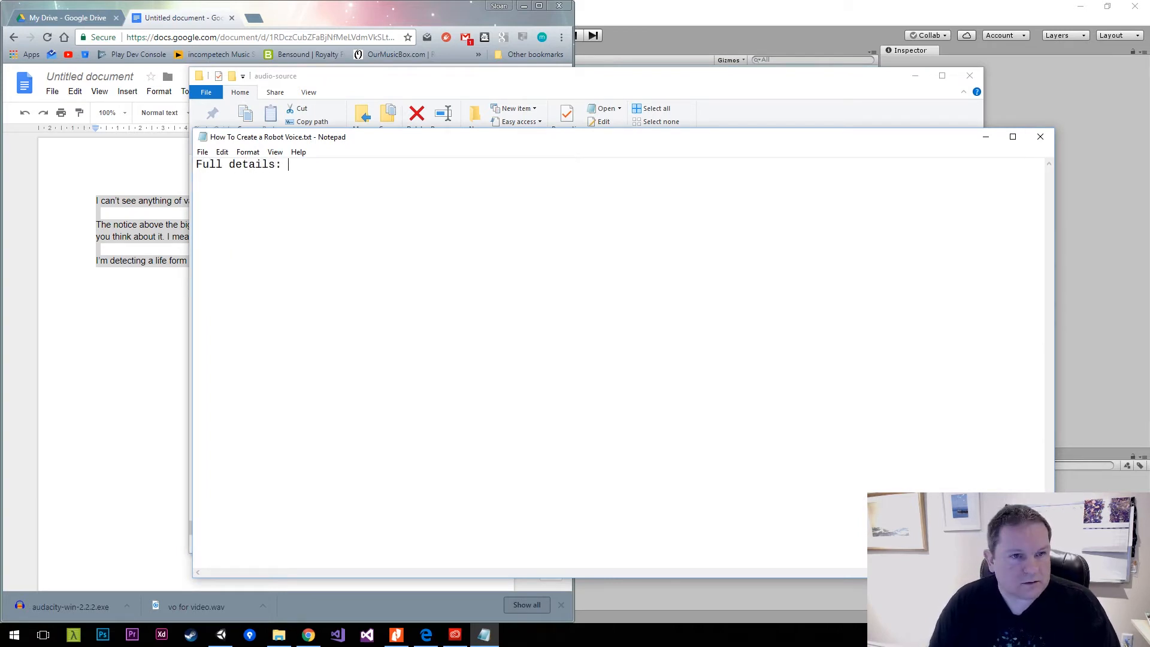
type("http://www.instructables.com/id/Make-Robot-voices-using-free-software/")
key("Return")
key("Return")
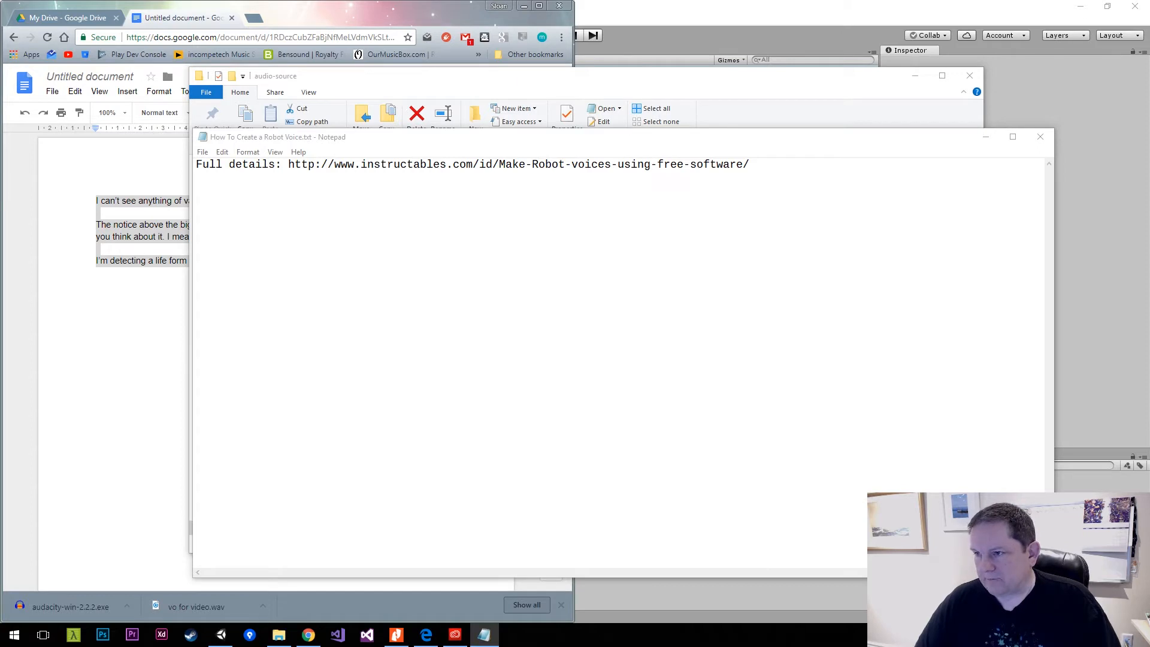
Paste the article's eight numbered robot voice instructions, with their introduction and closing line, below the link.
left_click(531, 318)
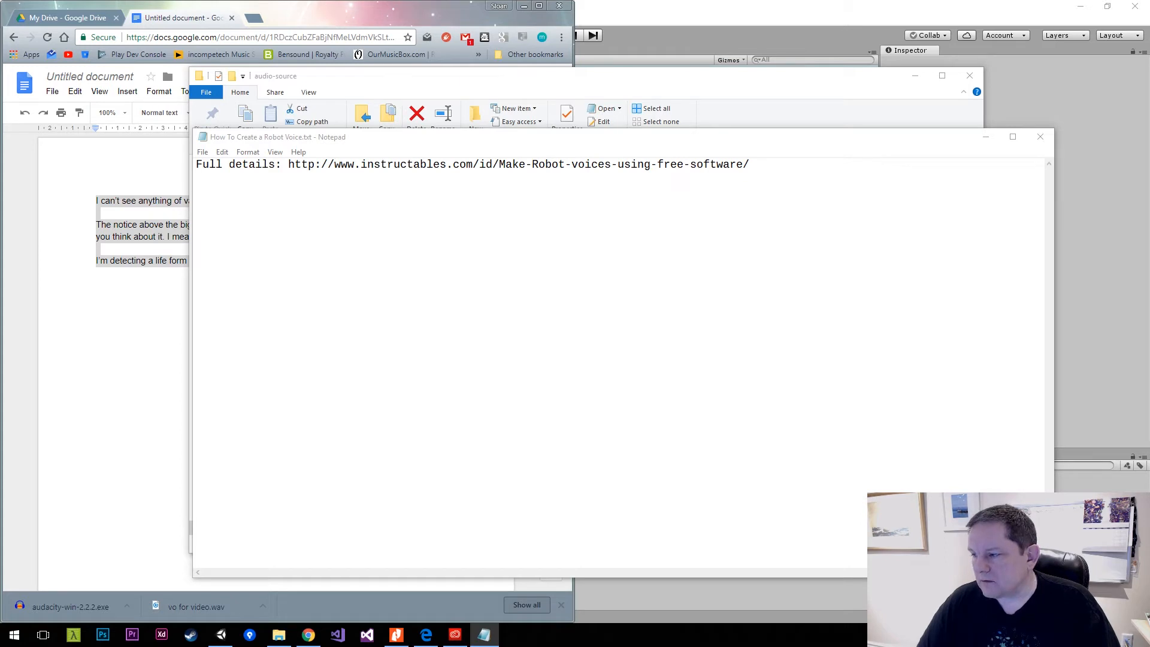
left_click(965, 470)
key("ctrl+v")
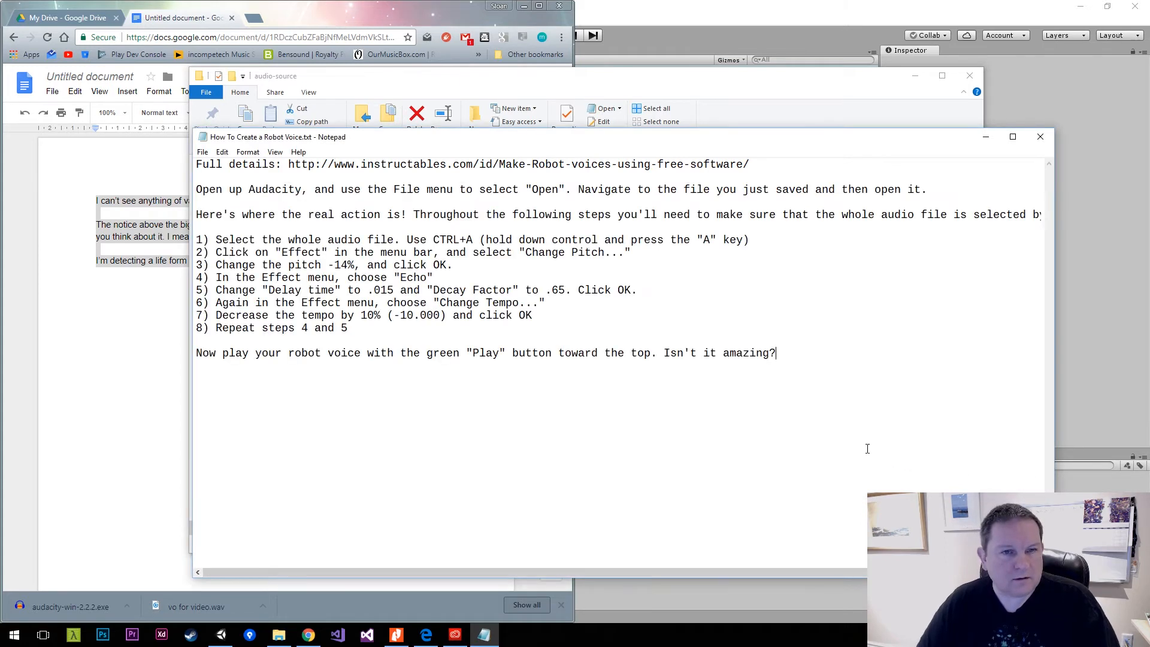
Close the robot voice text file and switch to Unity, expanding the project's Audio folder.
left_click(1041, 137)
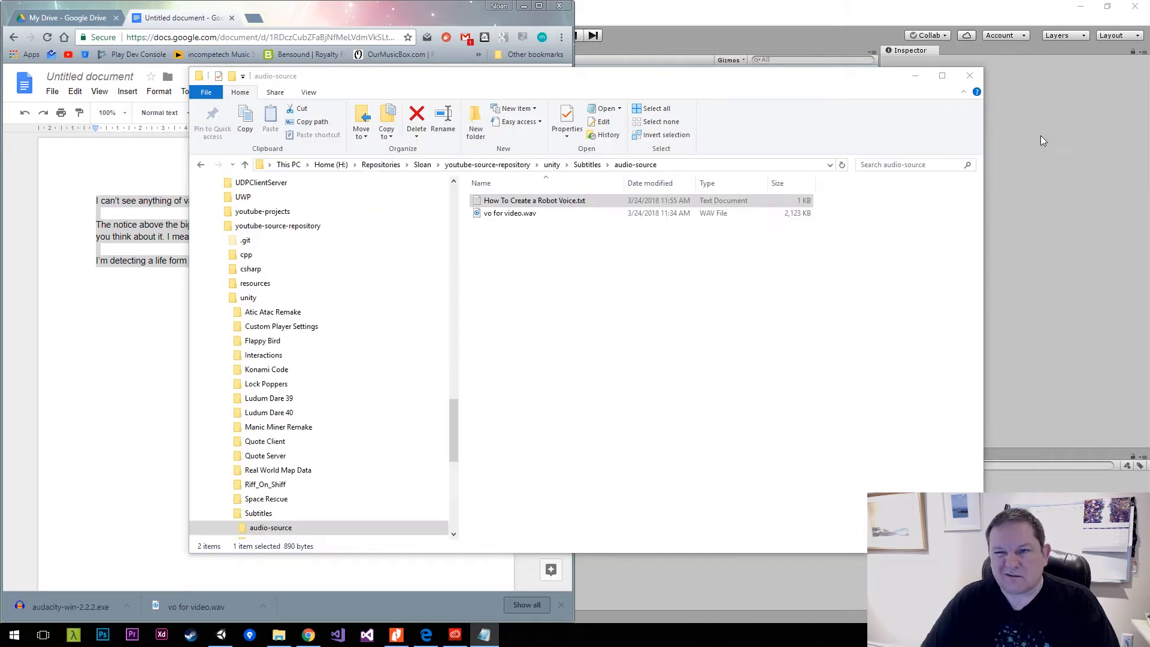
left_click(637, 27)
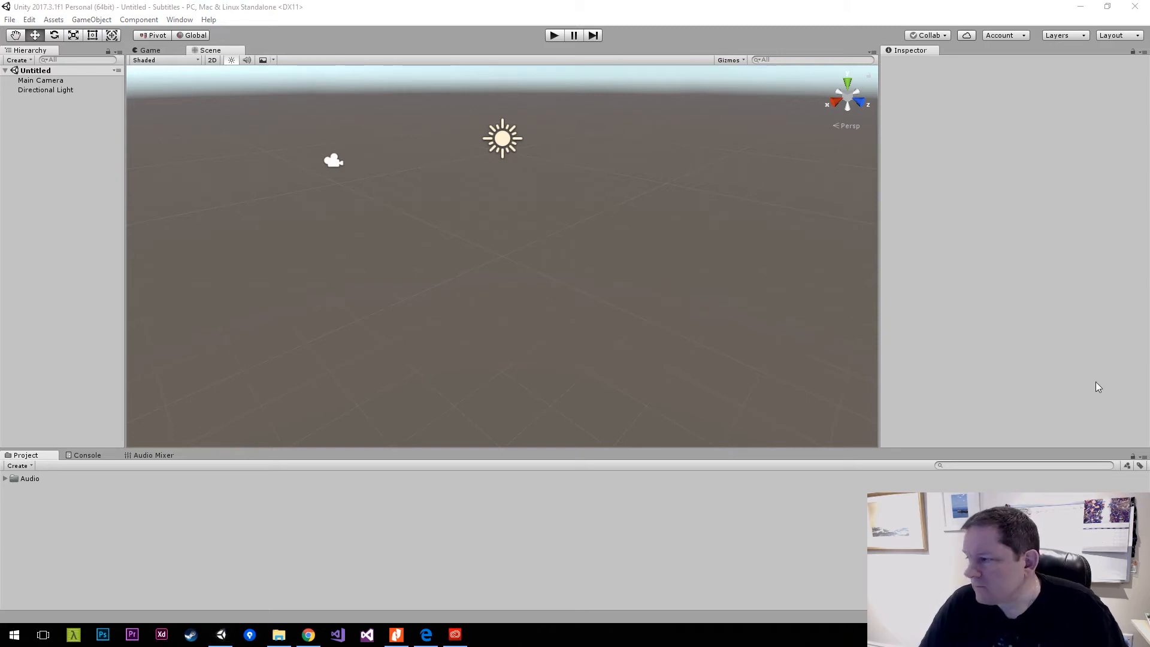
left_click(5, 479)
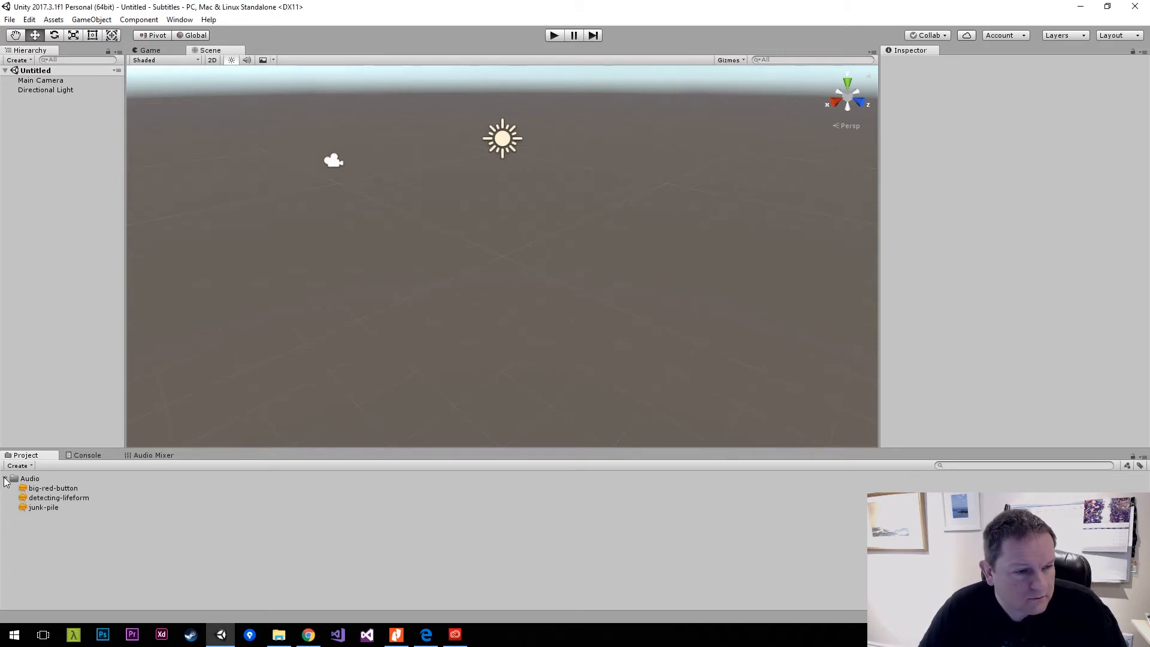
Preview the big-red-button audio clip, then stop its playback.
left_click(32, 489)
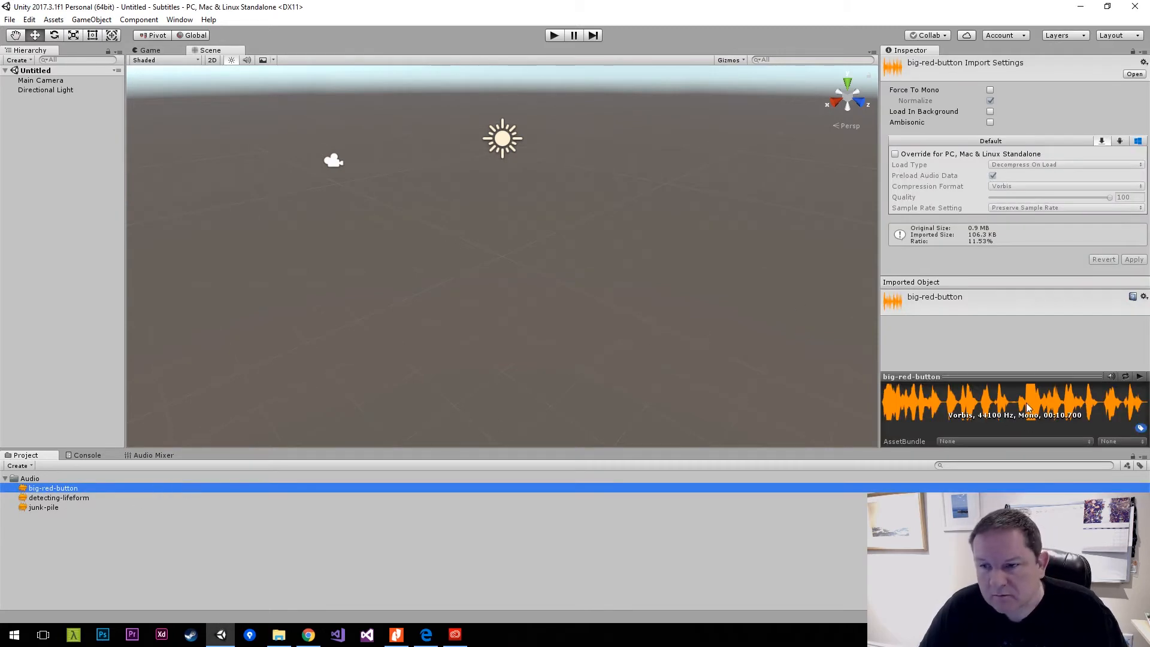
left_click(1140, 377)
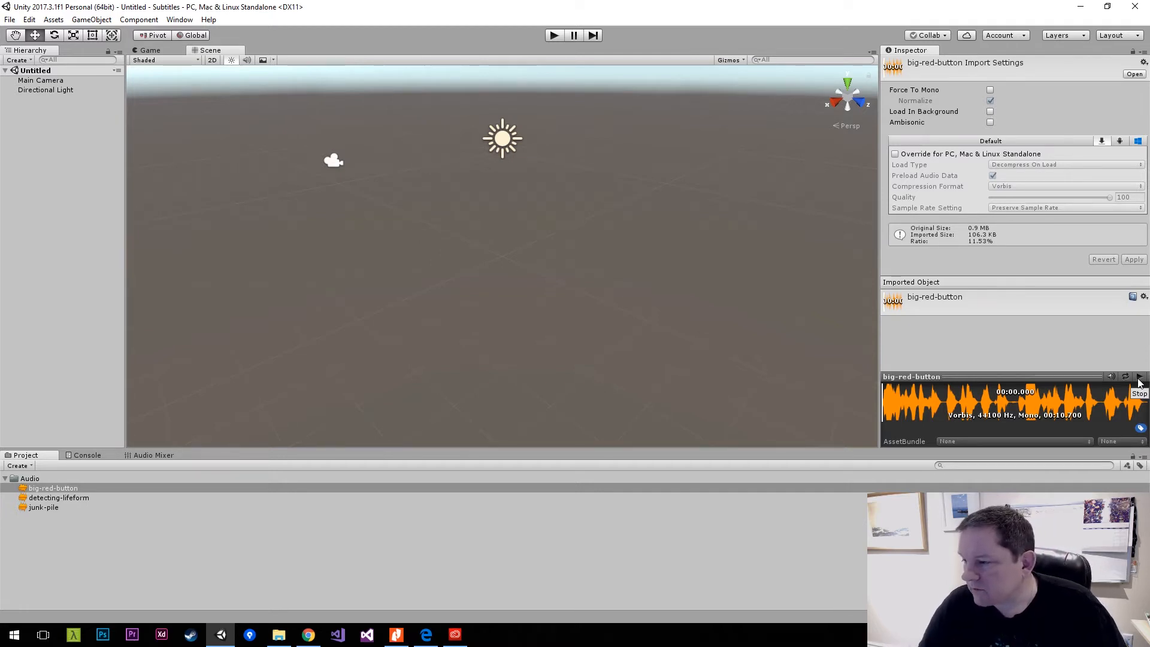
left_click(1141, 378)
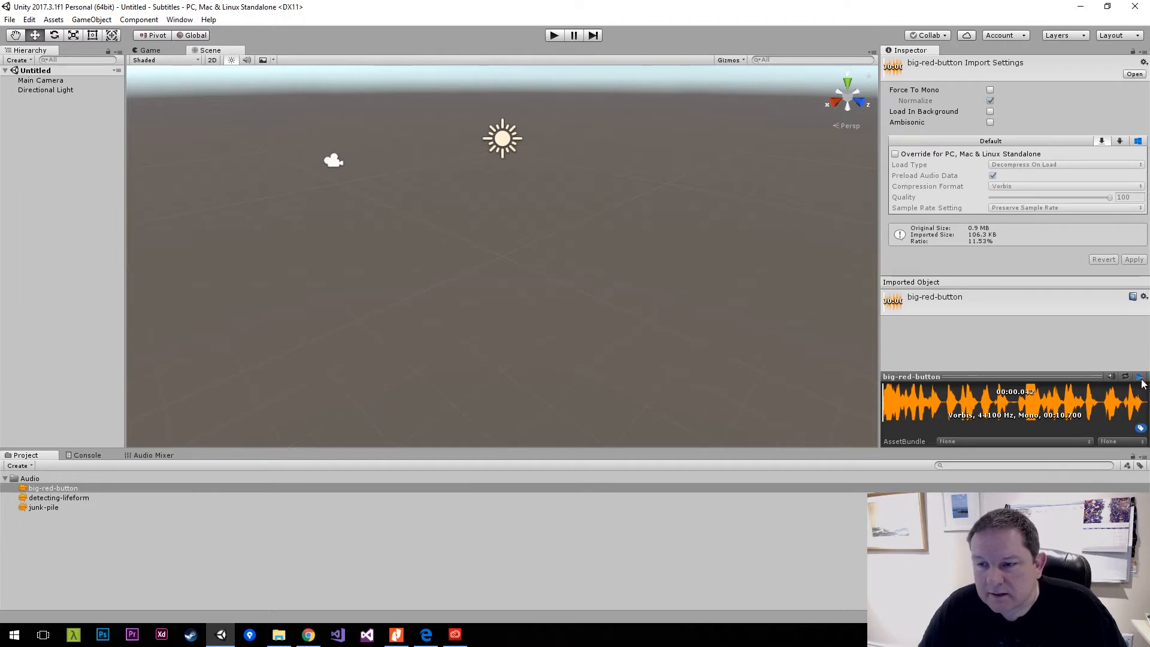
left_click(1140, 378)
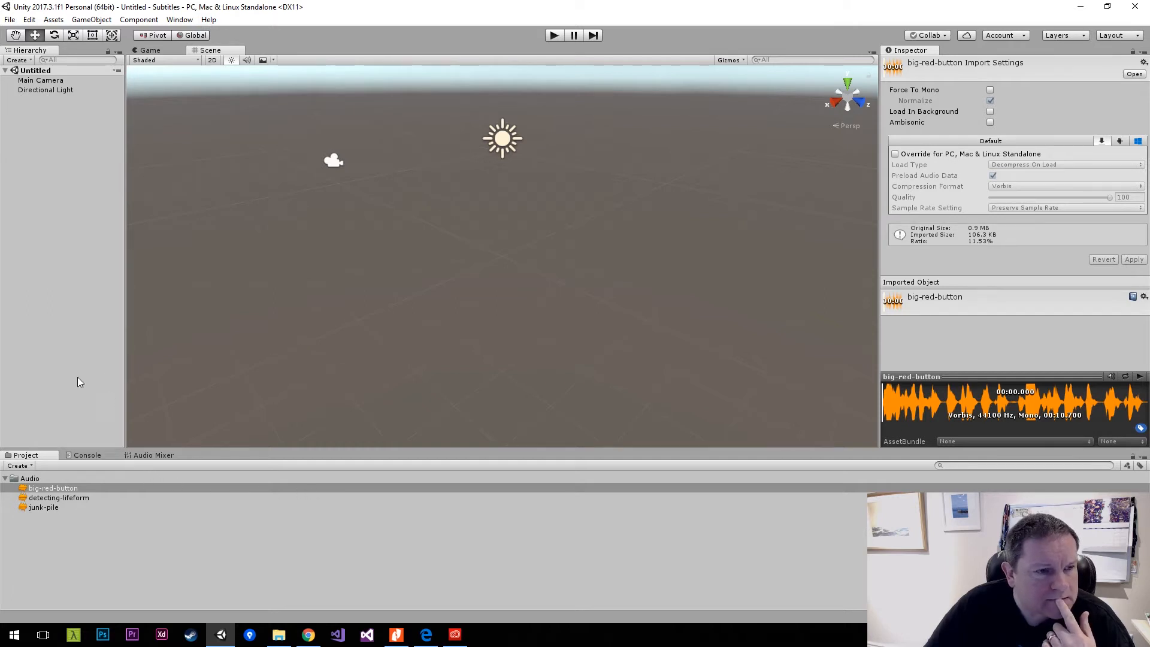
Start importing the Characters standard asset package and collapse its character, CrossPlatformInput, PhysicsMaterials and Utility folders in the import list.
left_click(53, 19)
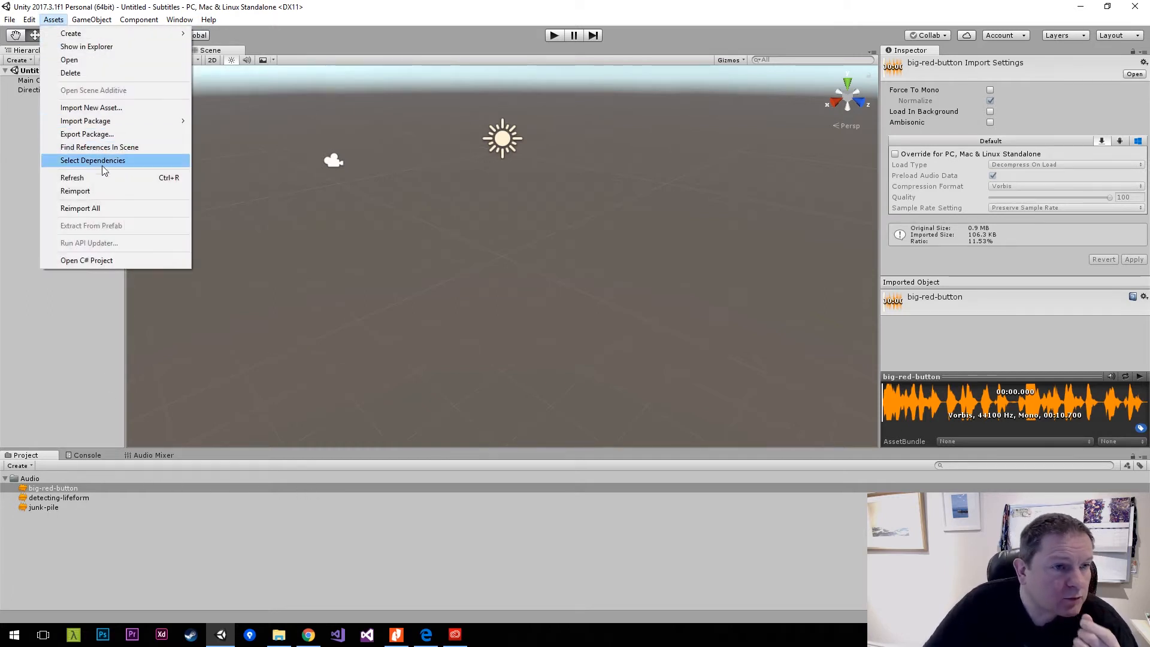
mouse_move(134, 120)
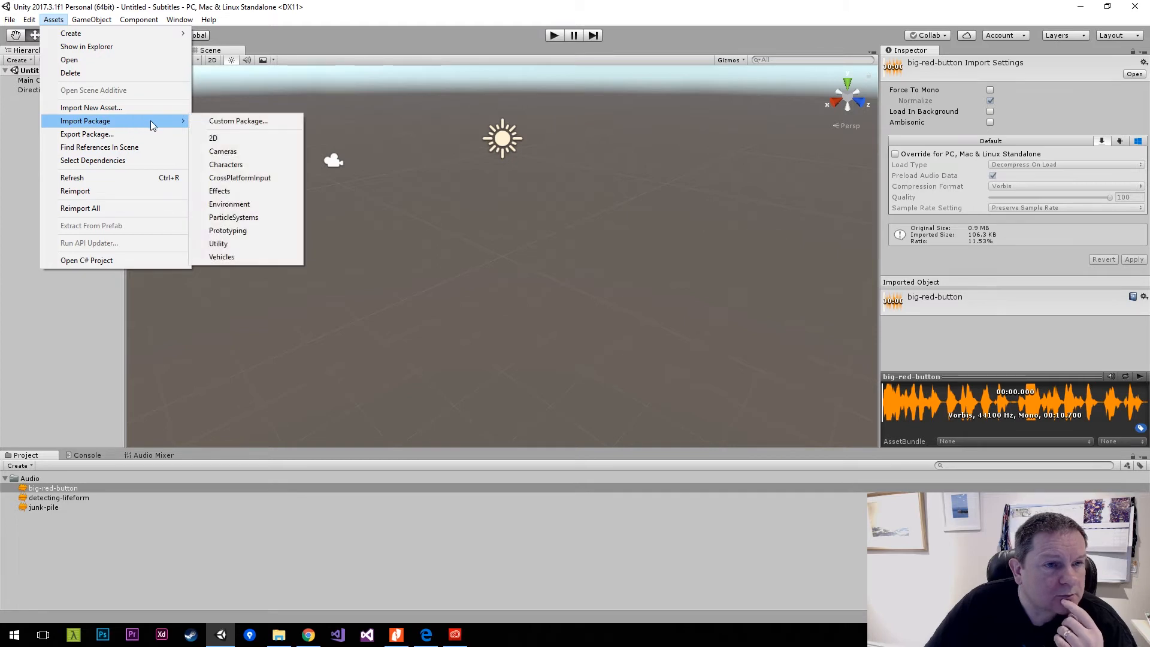
left_click(268, 166)
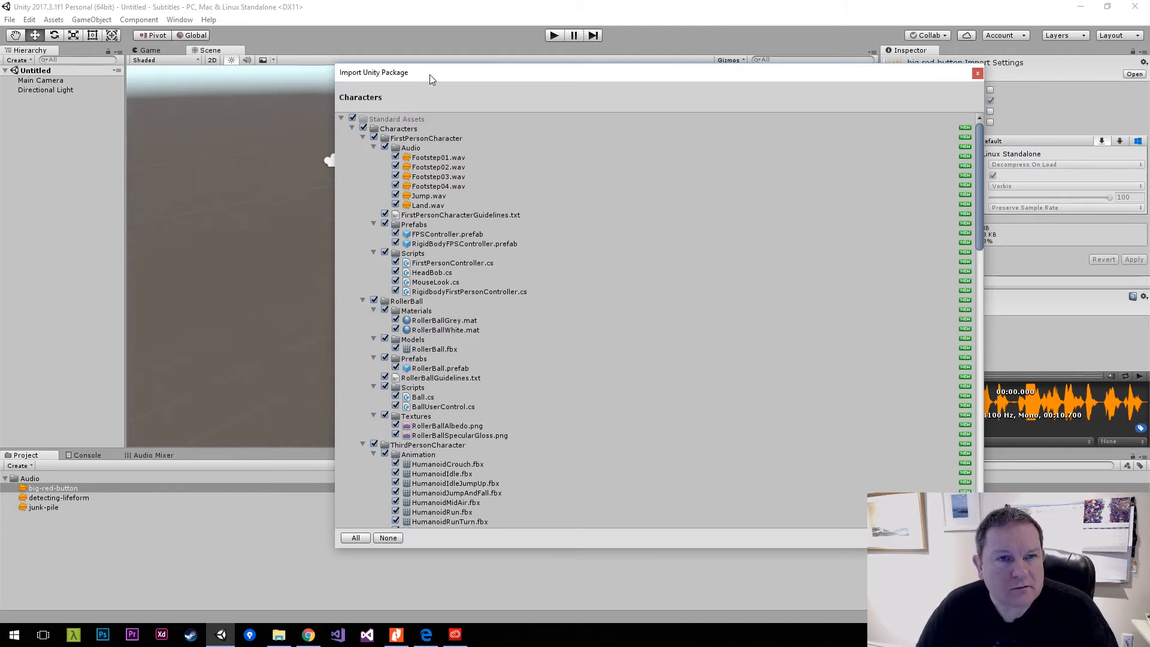
left_click_drag(430, 74, 400, 57)
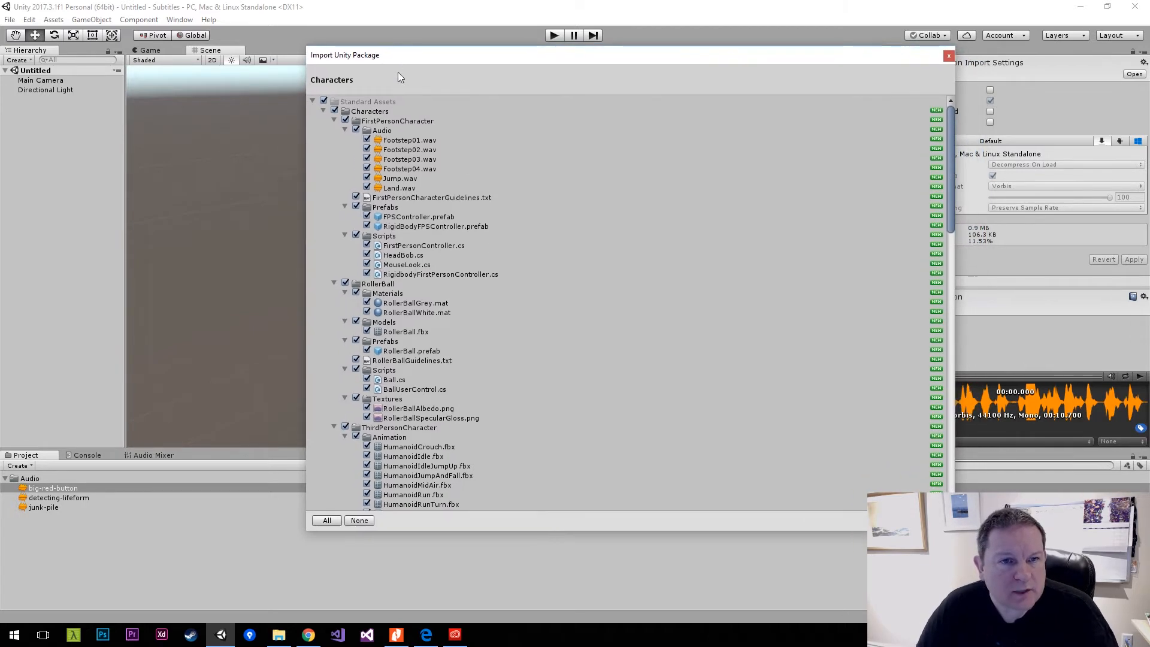
left_click(334, 121)
left_click(334, 131)
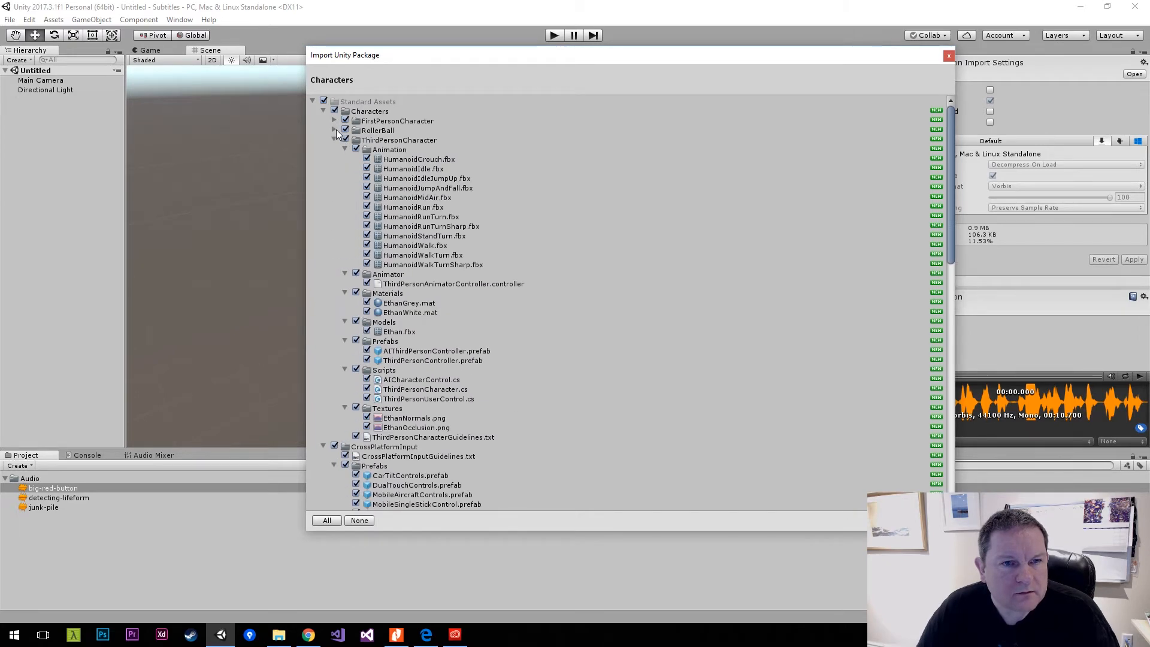
left_click(334, 141)
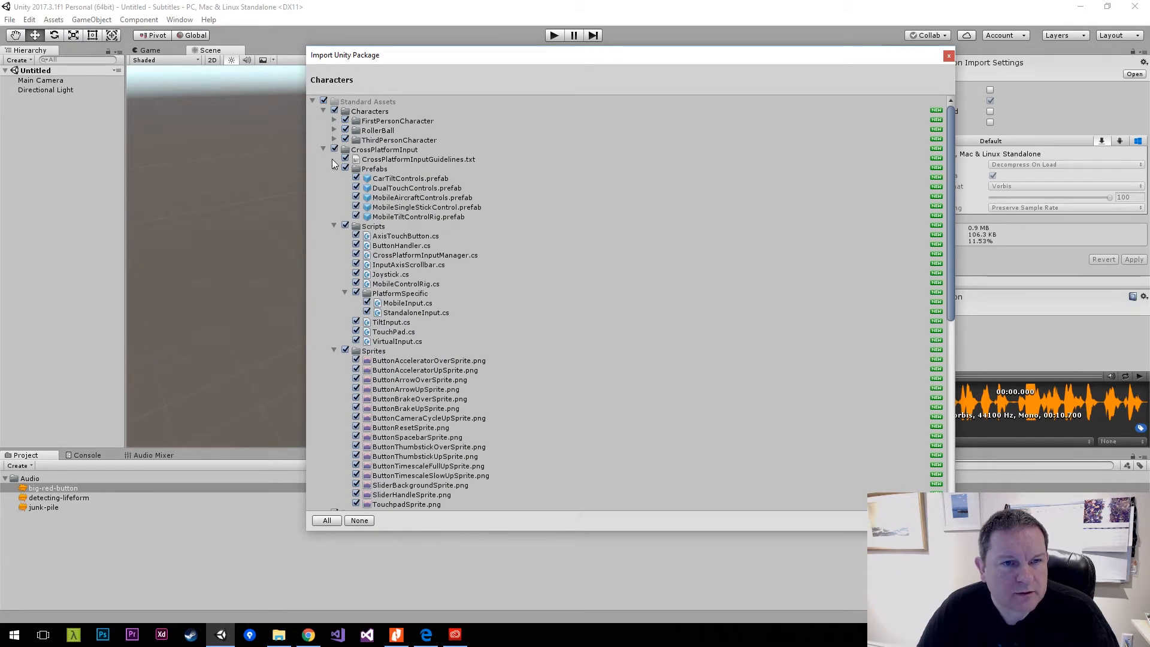
left_click(324, 149)
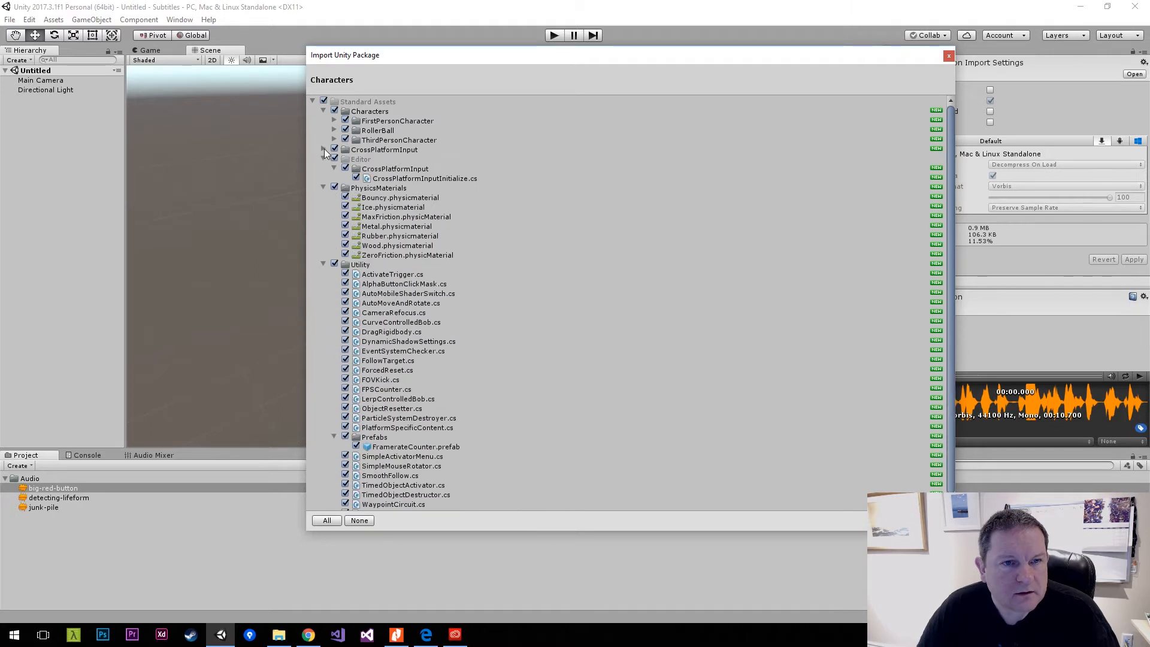
left_click(323, 188)
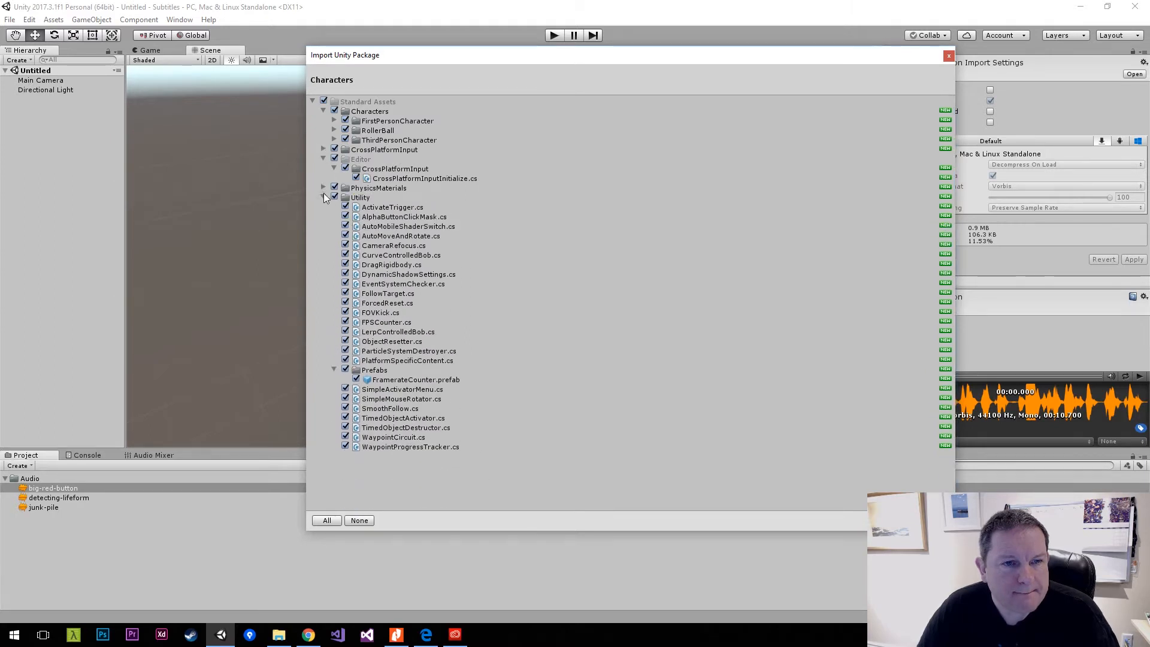
left_click(324, 198)
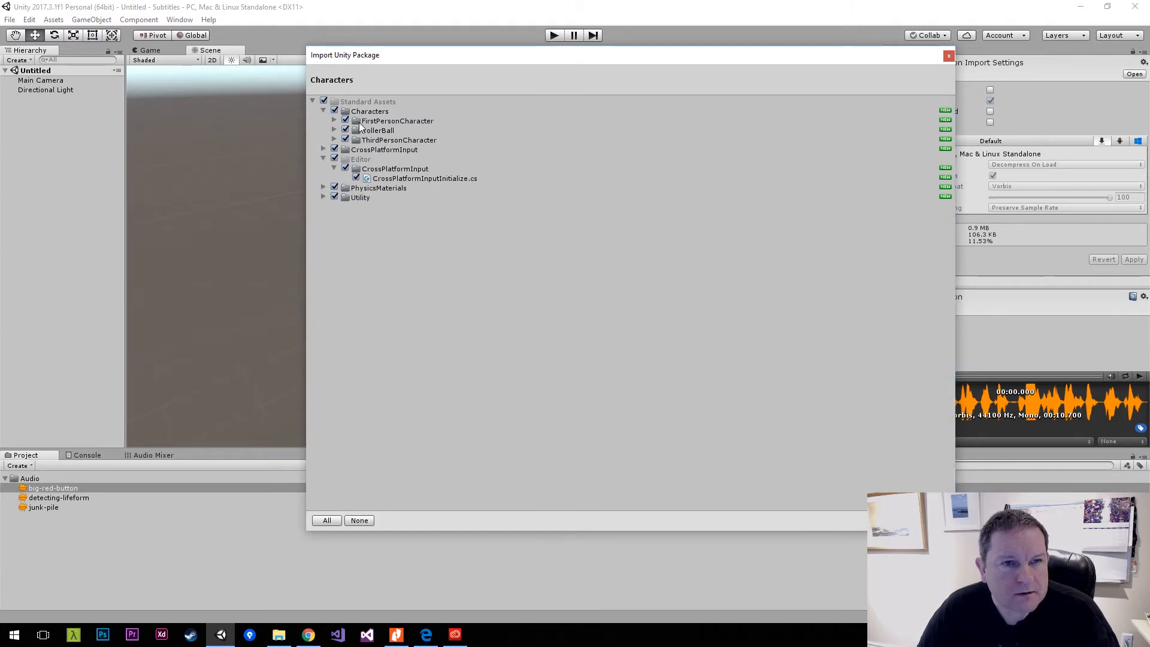
Exclude FirstPersonCharacter and RollerBall from the Characters package and import the remaining assets.
left_click(345, 121)
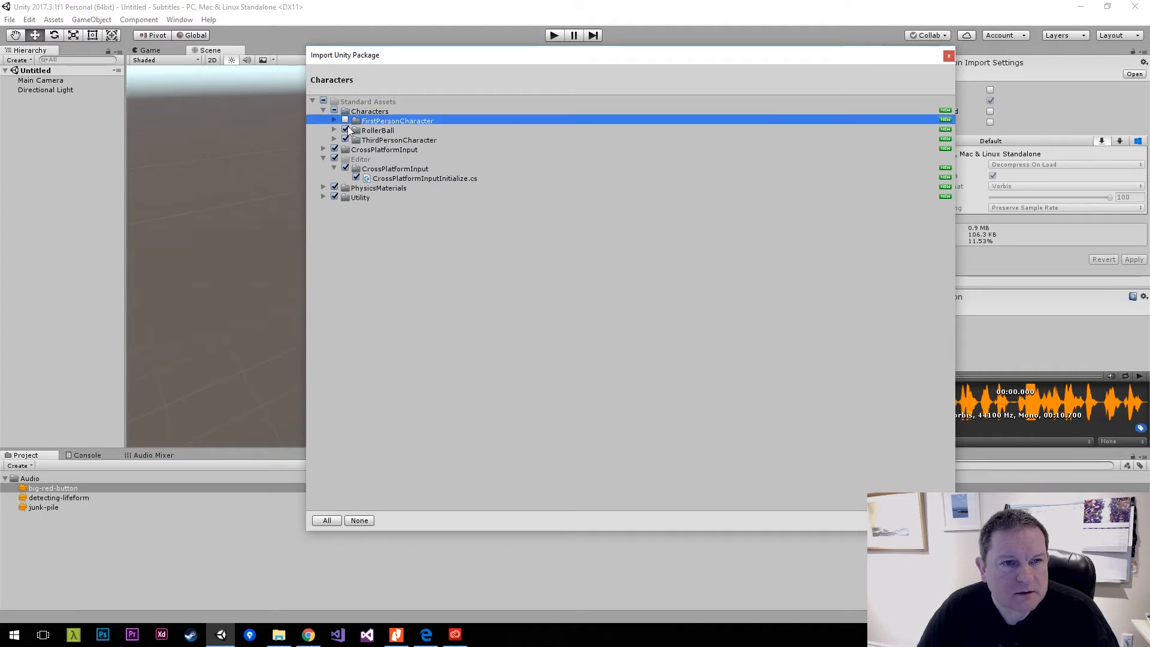
left_click(345, 131)
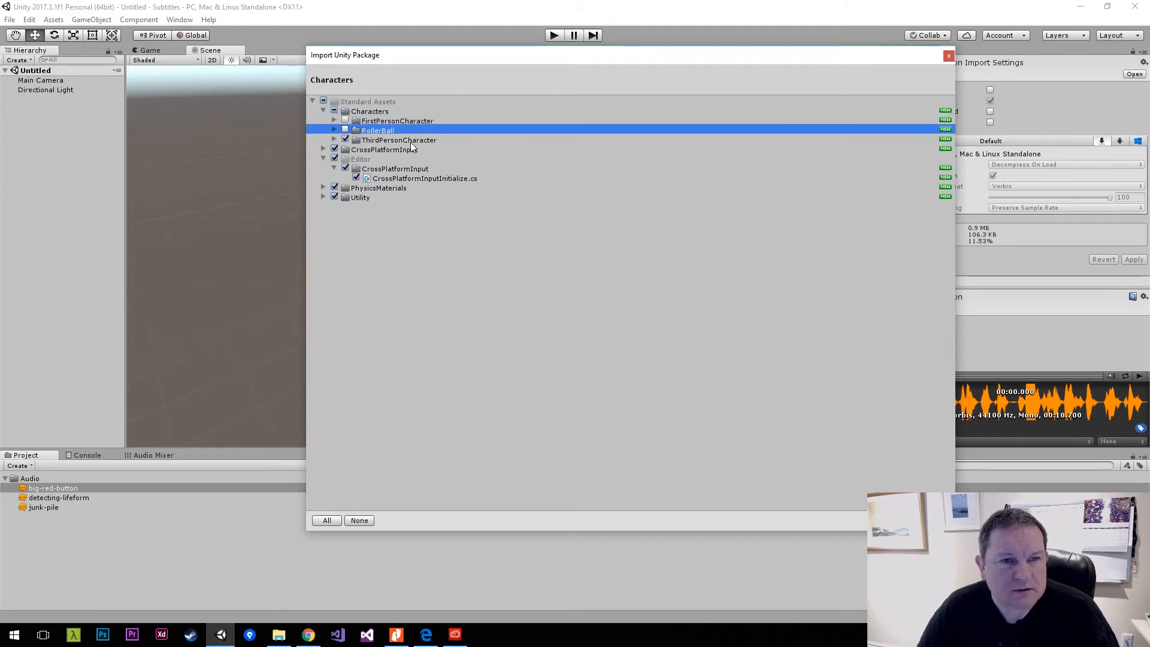
left_click(935, 521)
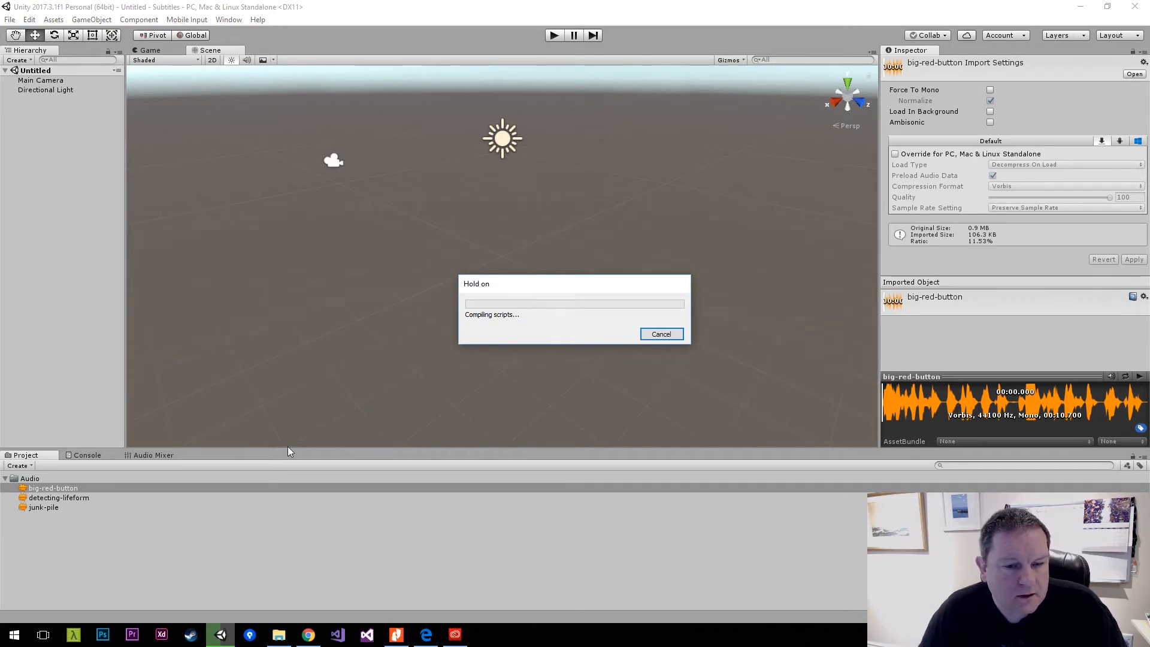
Switch to Chrome, search for "unity make shapes" in a new tab and look over the results.
left_click(307, 635)
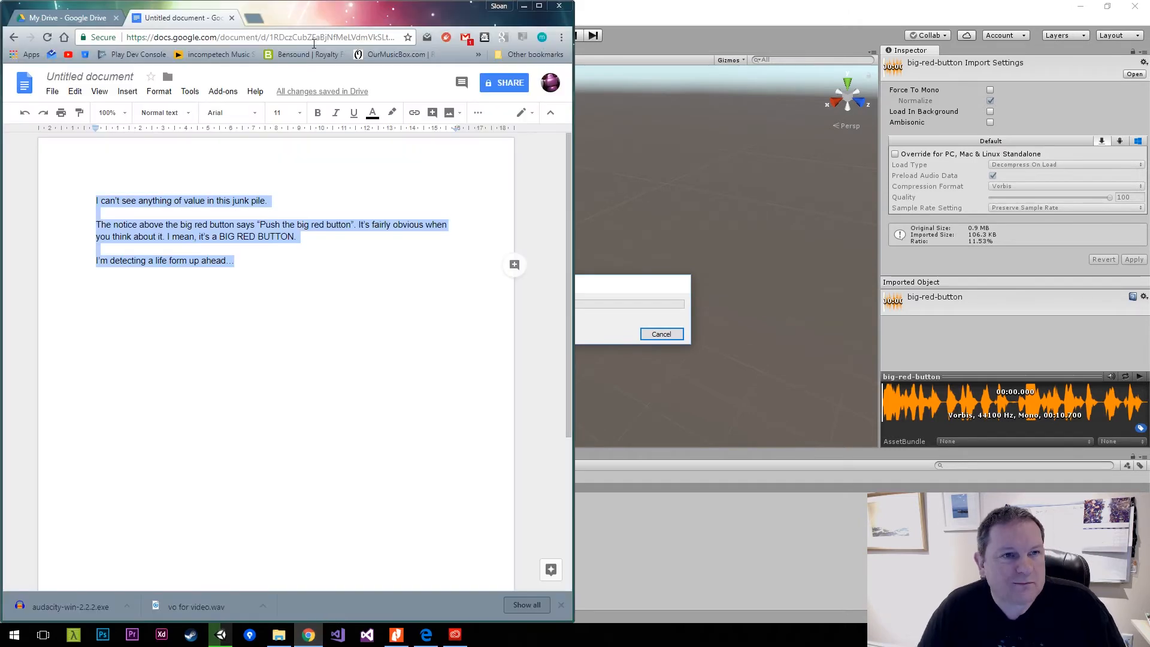
left_click(257, 17)
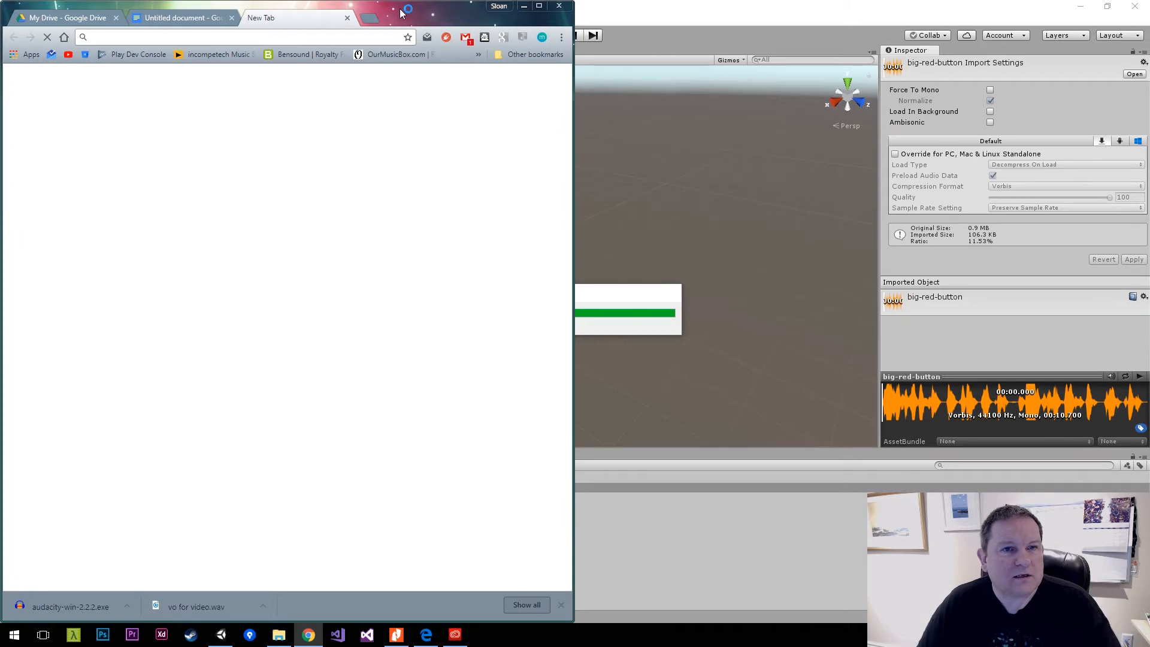
left_click_drag(404, 8, 623, 1)
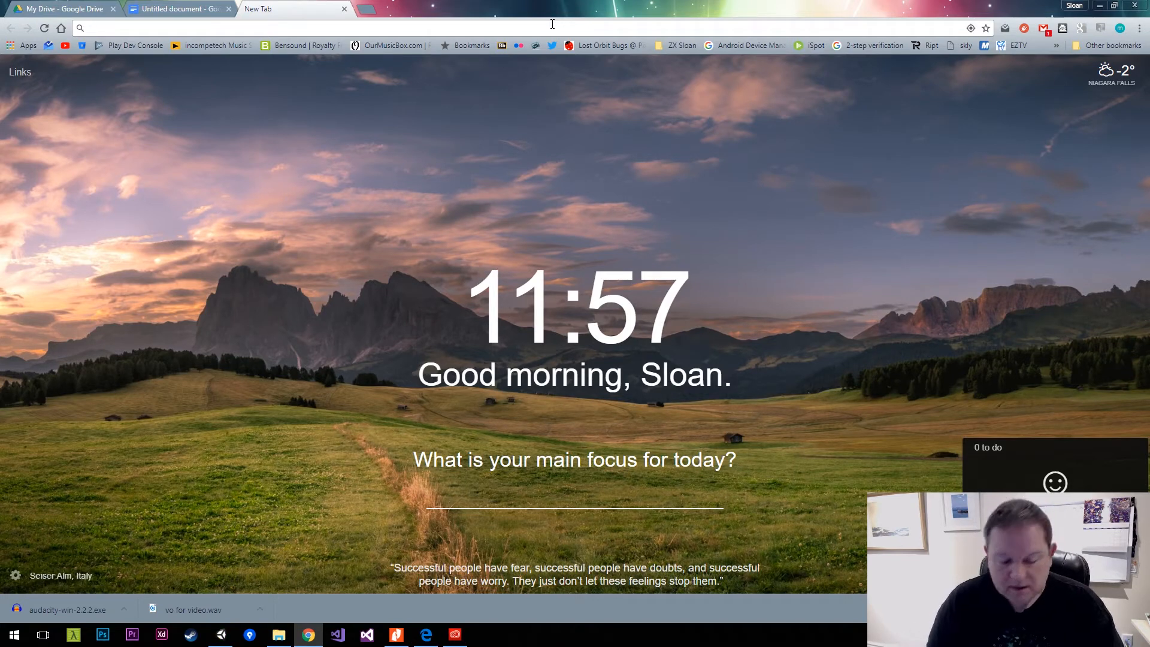
type("unity make ")
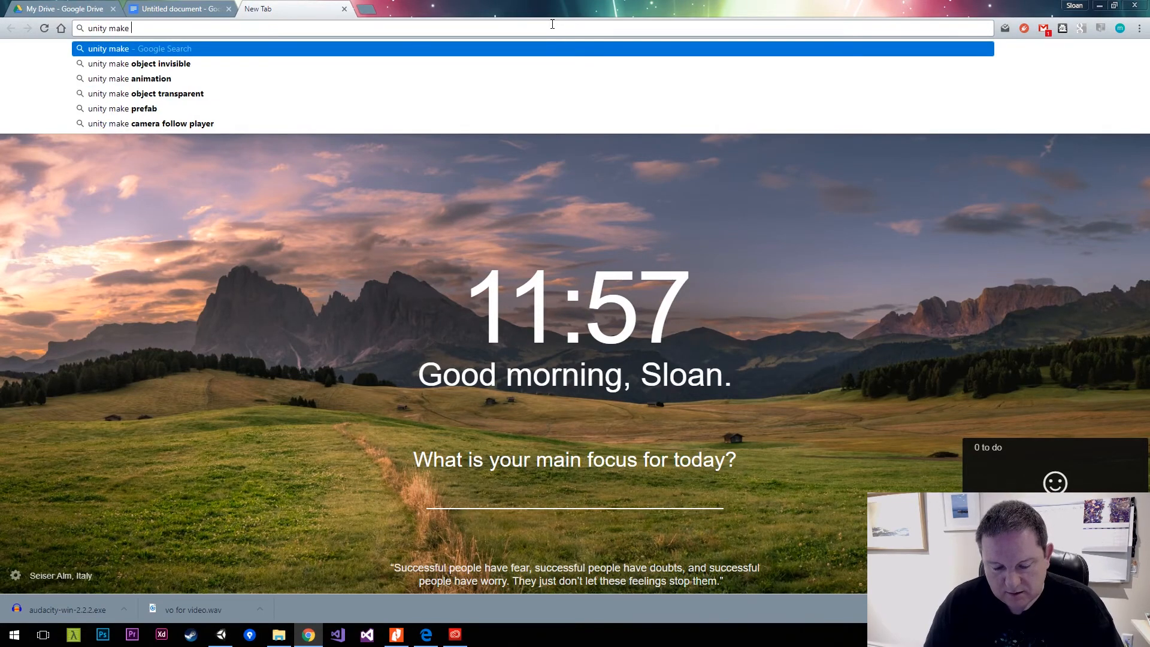
type("shapes")
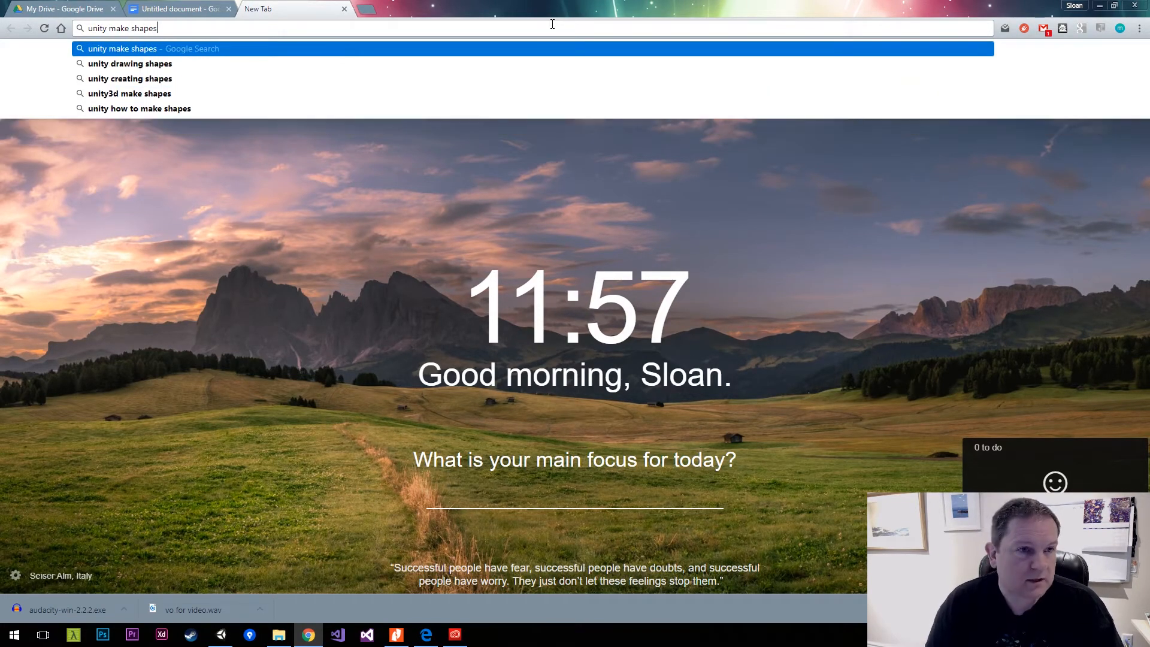
key("Return")
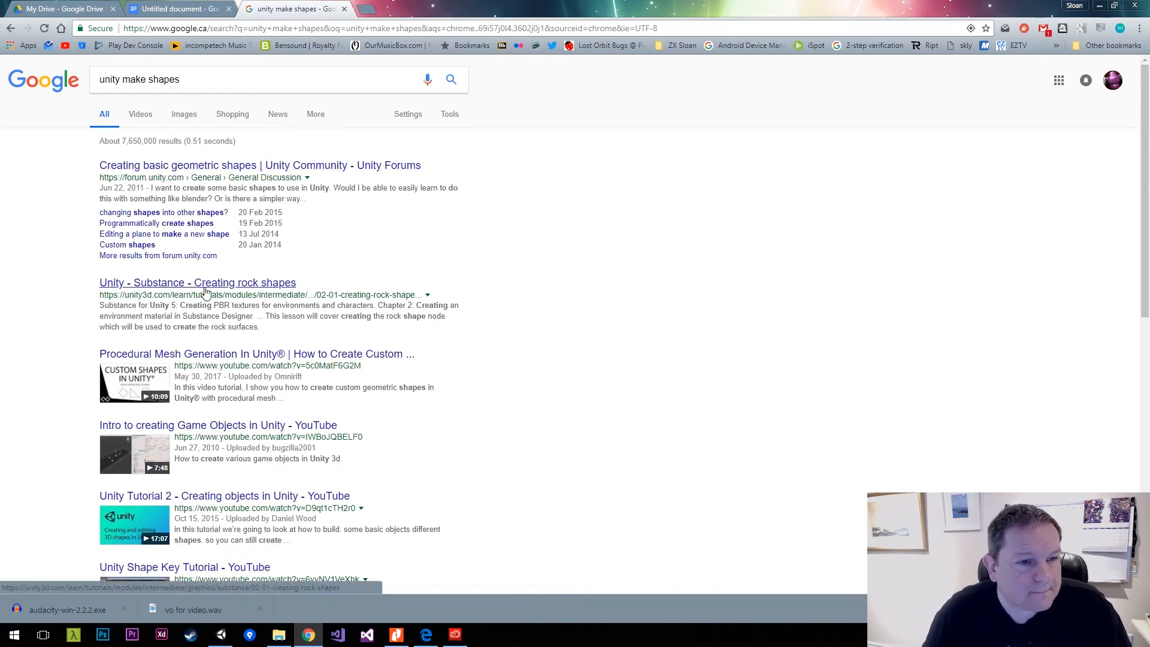
scroll(204, 320, "down", 2)
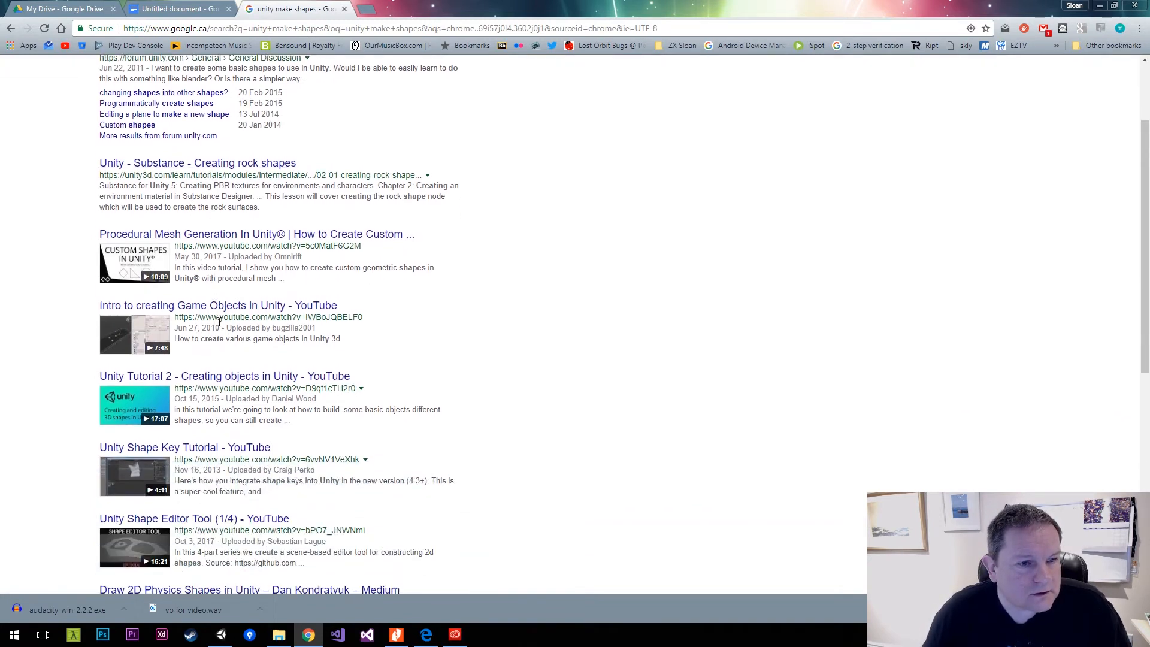
scroll(235, 327, "down", 1)
scroll(322, 272, "up", 1)
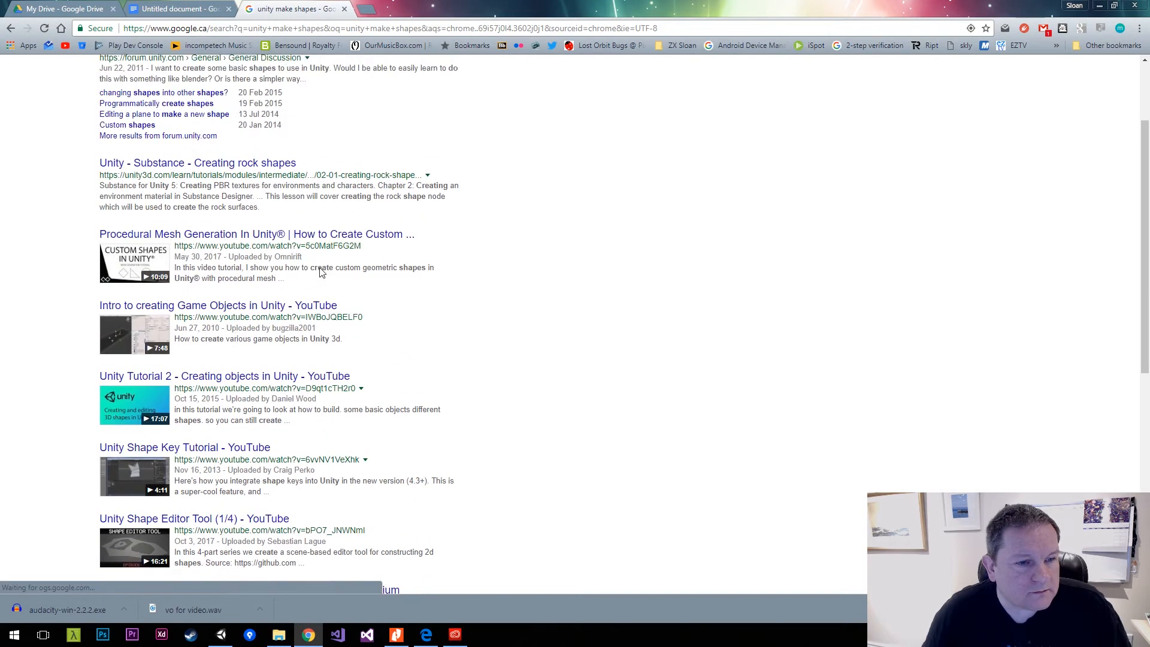
scroll(322, 272, "up", 2)
Open blog.unity3d.com and look through the first page of posts for a level-shape tool.
left_click(332, 28)
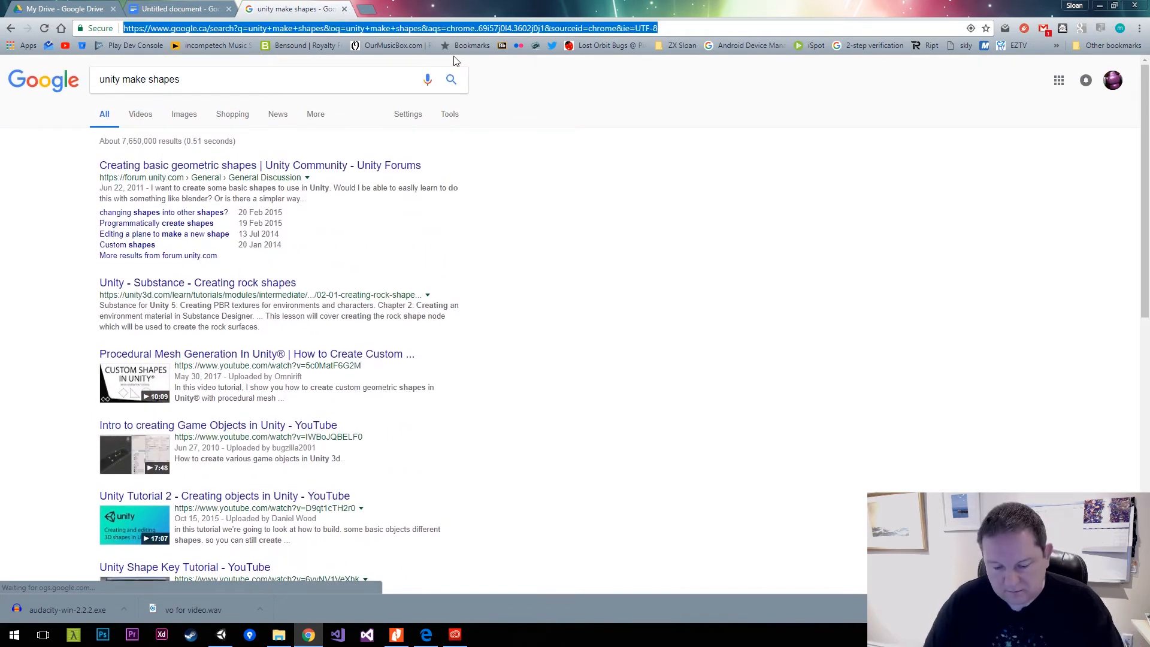
type("blog.unity3d")
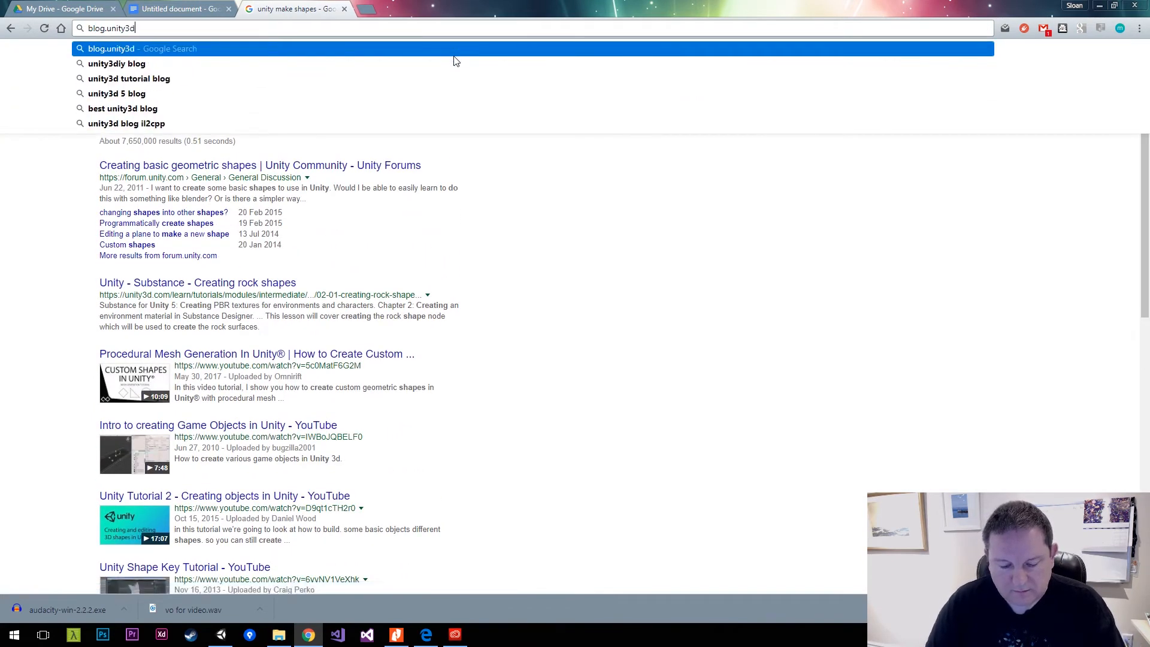
type(".com")
key("Return")
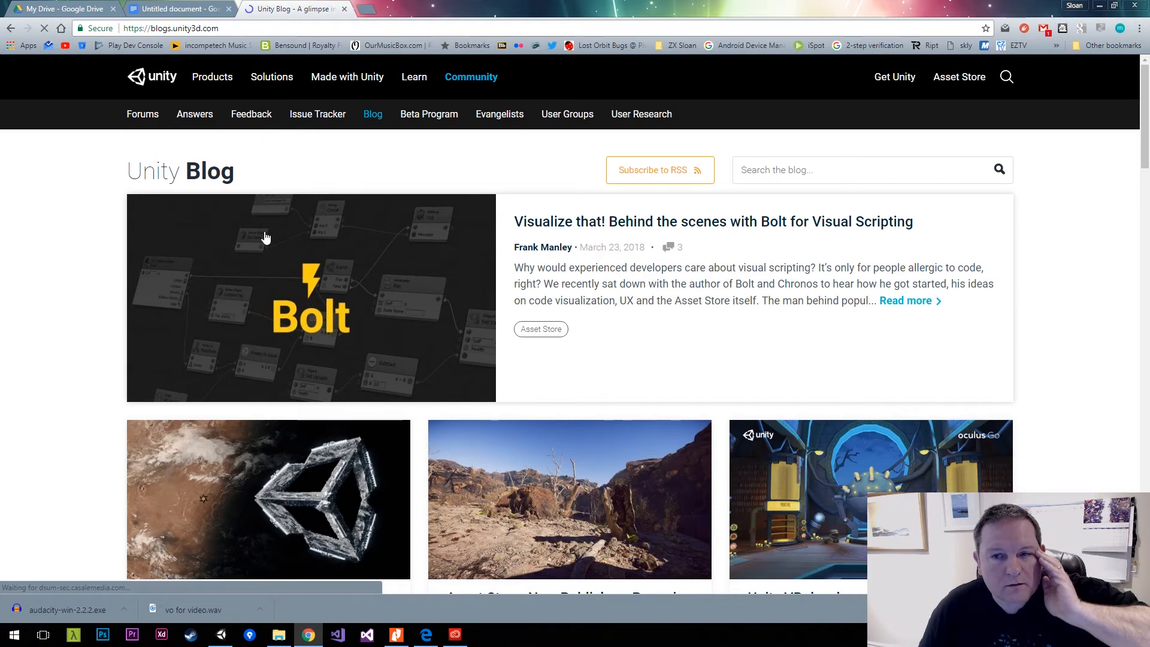
scroll(267, 234, "down", 4)
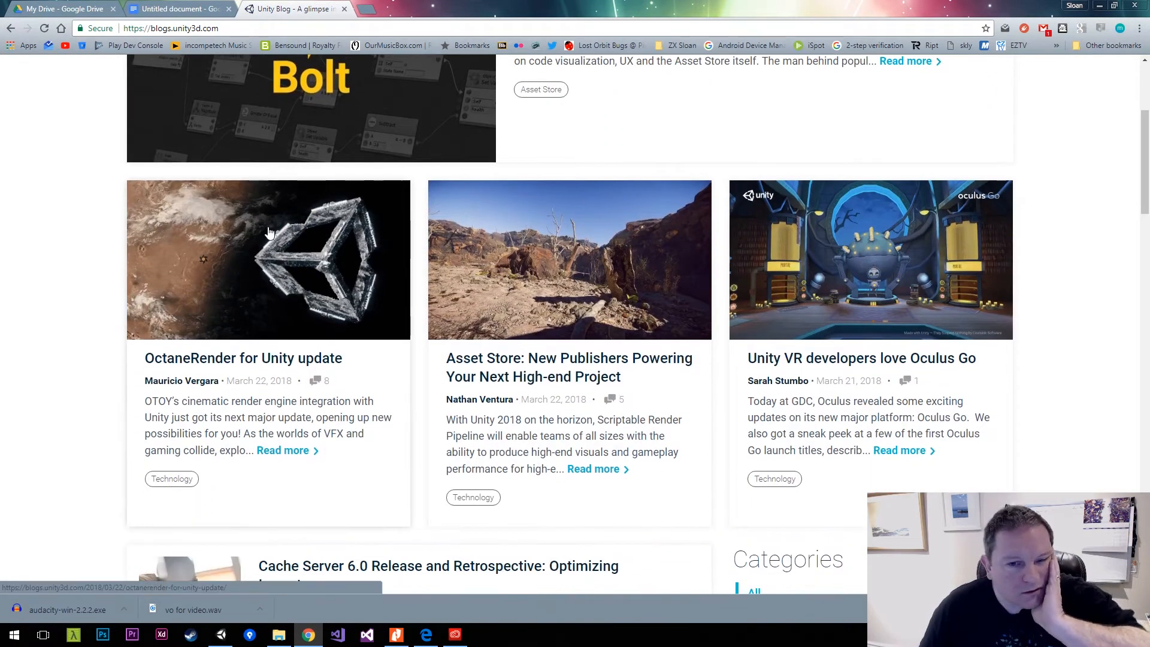
scroll(269, 232, "down", 5)
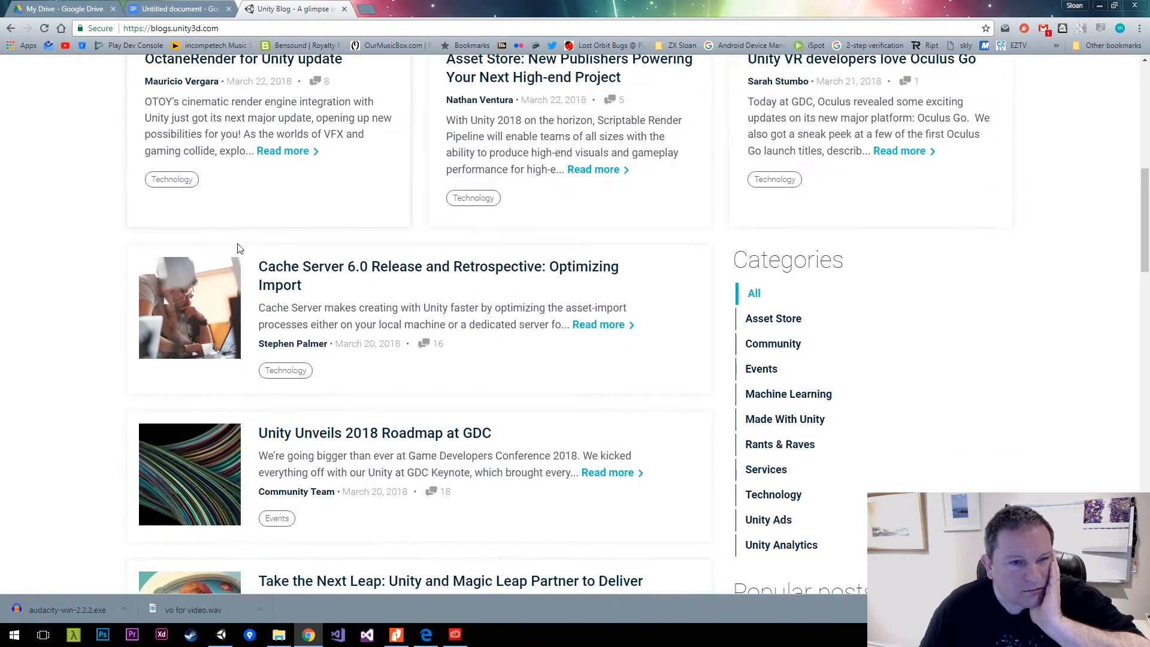
scroll(245, 254, "down", 6)
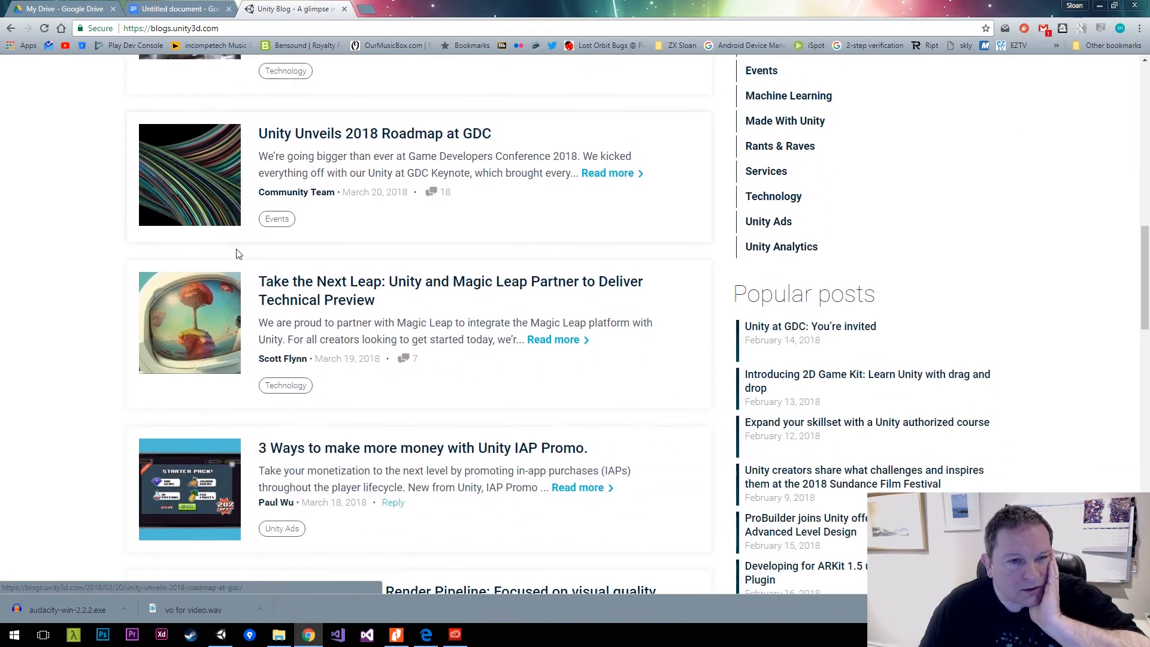
scroll(236, 254, "down", 1)
scroll(238, 255, "down", 3)
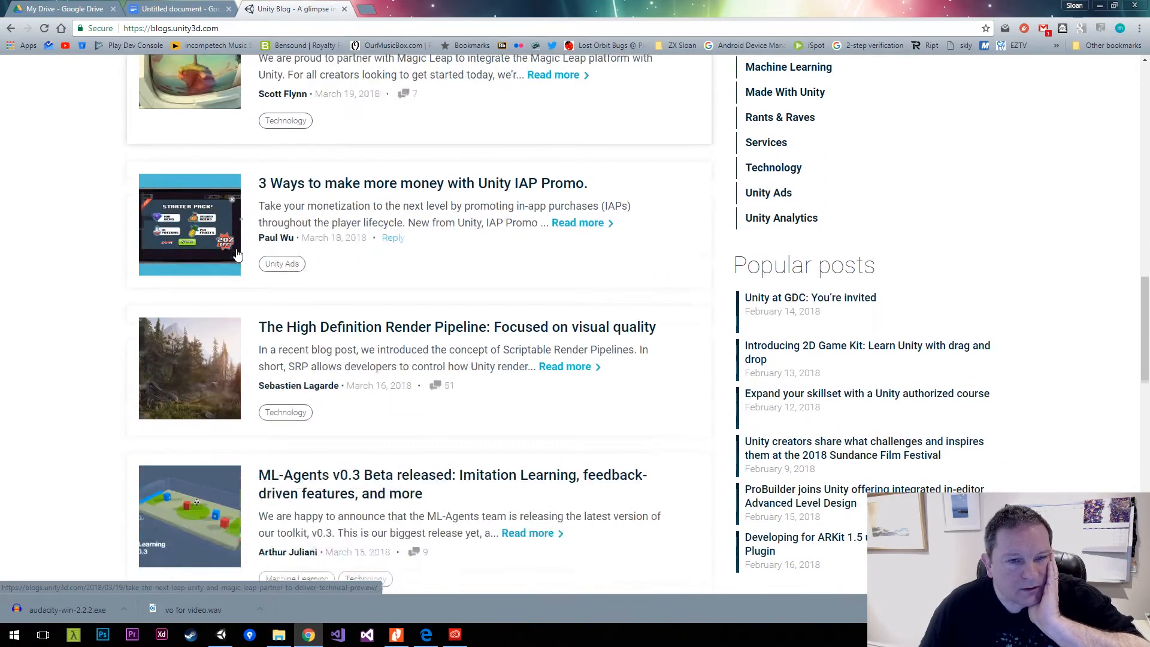
scroll(236, 254, "down", 7)
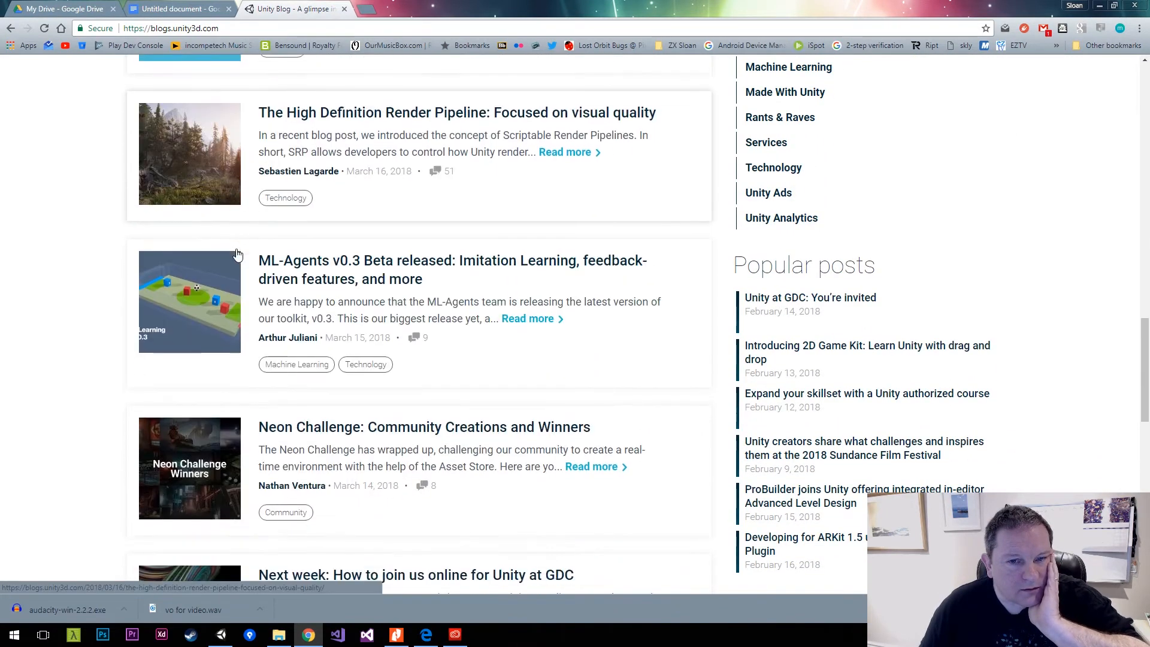
scroll(214, 260, "down", 3)
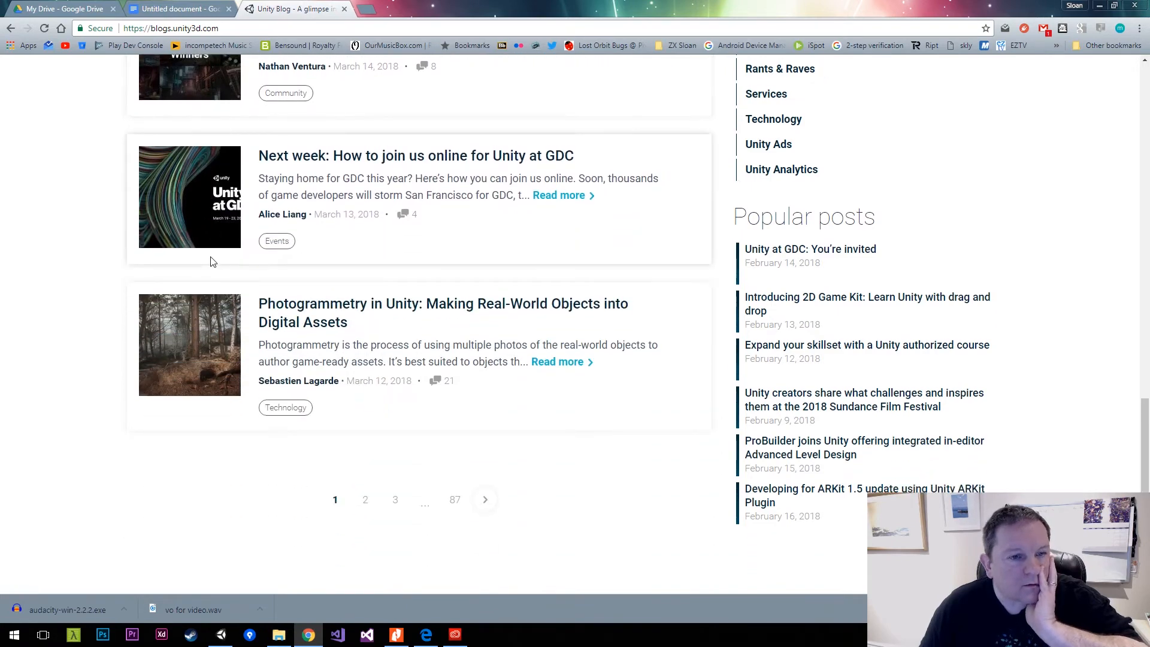
scroll(213, 260, "down", 2)
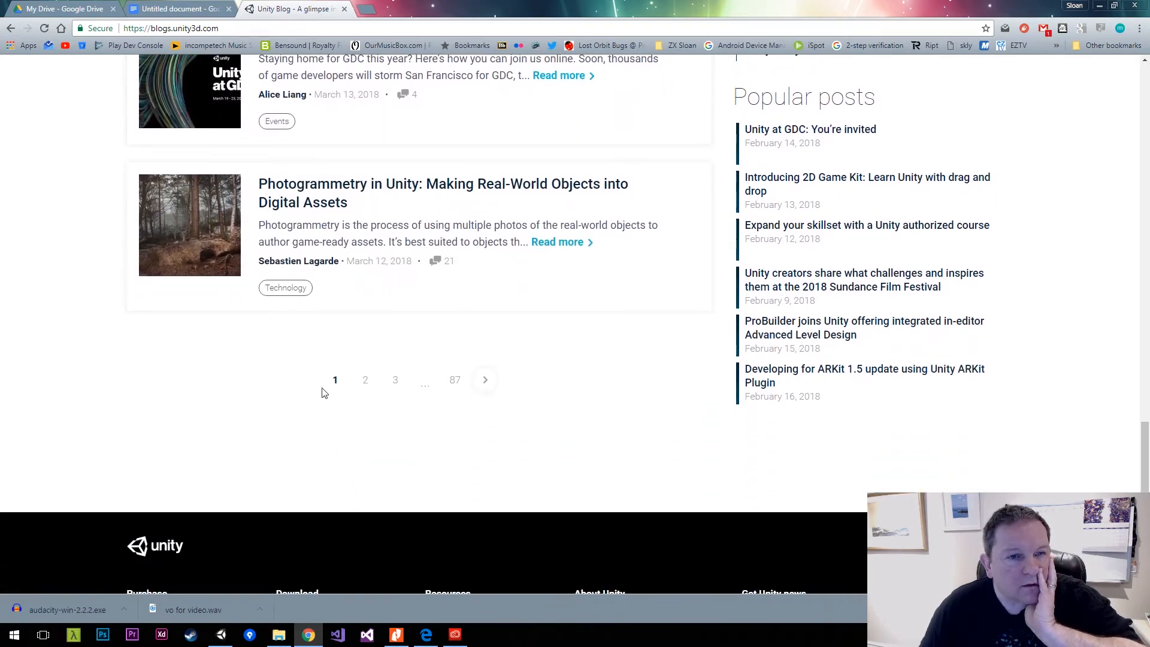
Go to page 2 of the Unity Blog and open the article about ProBuilder joining Unity.
left_click(366, 382)
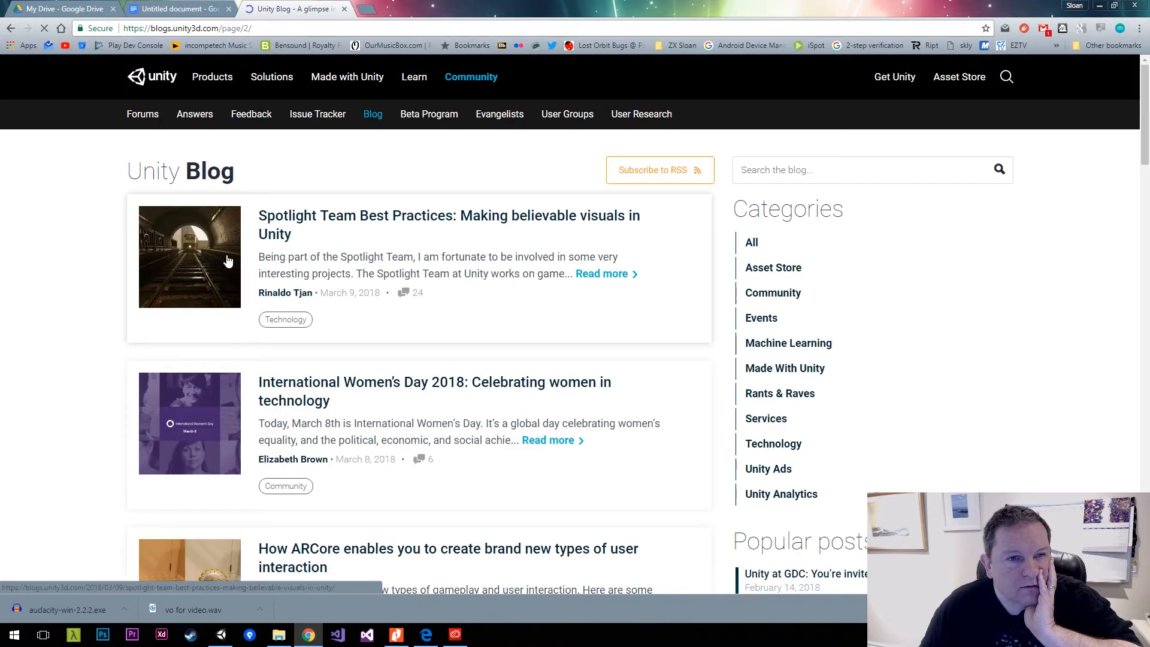
scroll(162, 248, "down", 3)
scroll(161, 247, "down", 5)
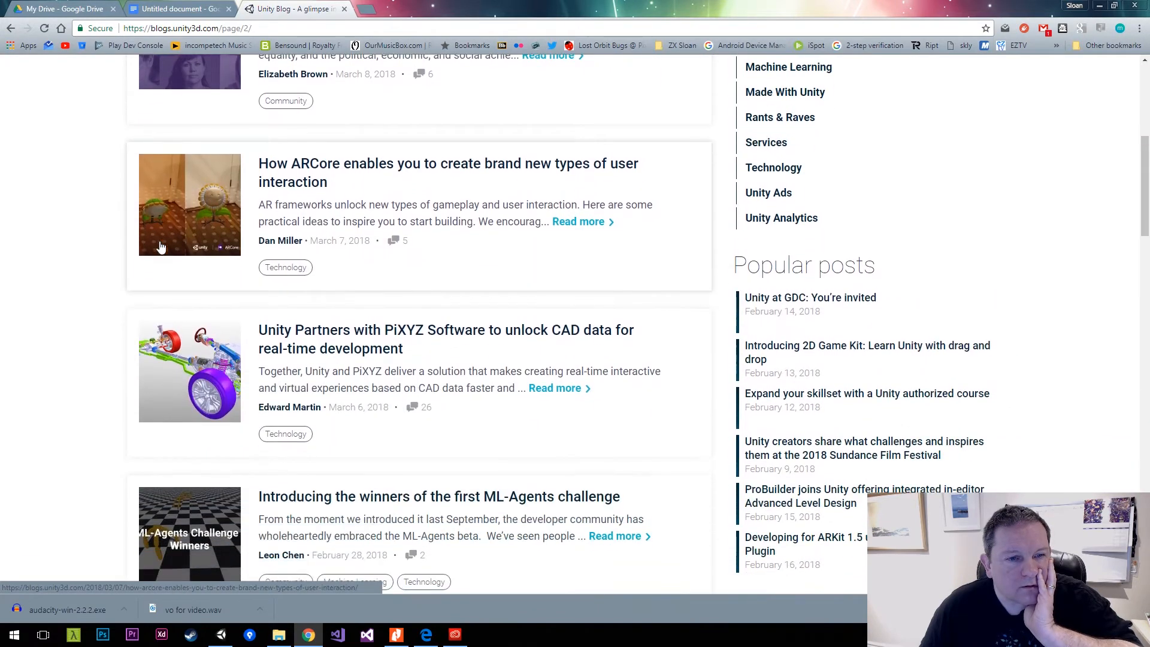
scroll(159, 246, "down", 6)
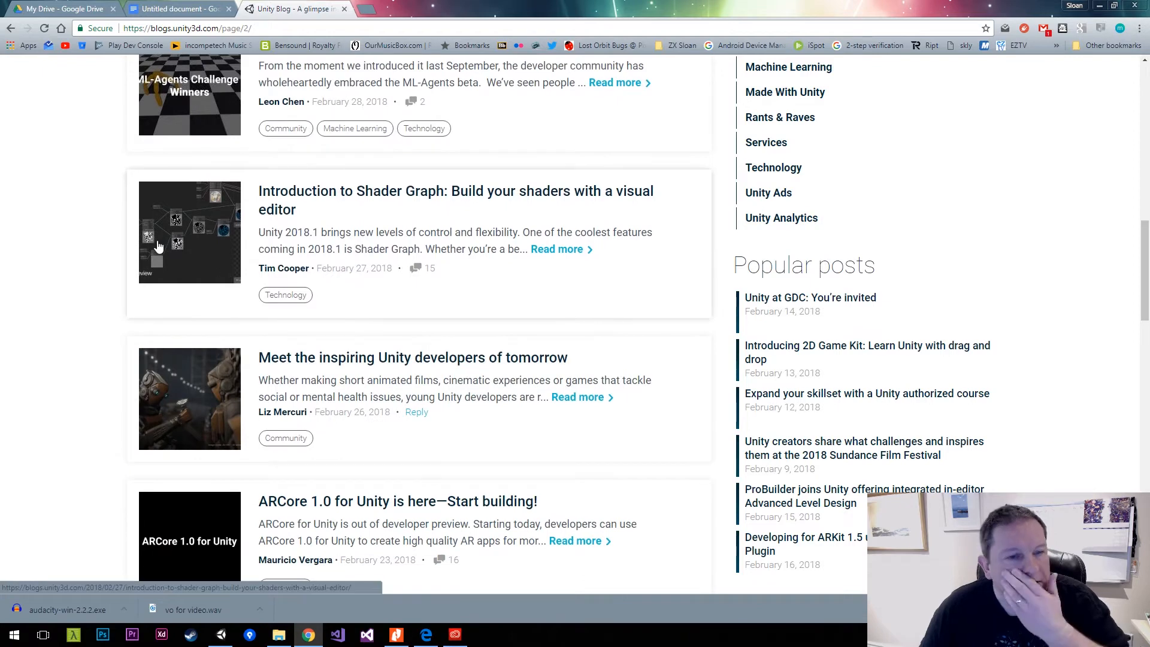
scroll(158, 246, "down", 9)
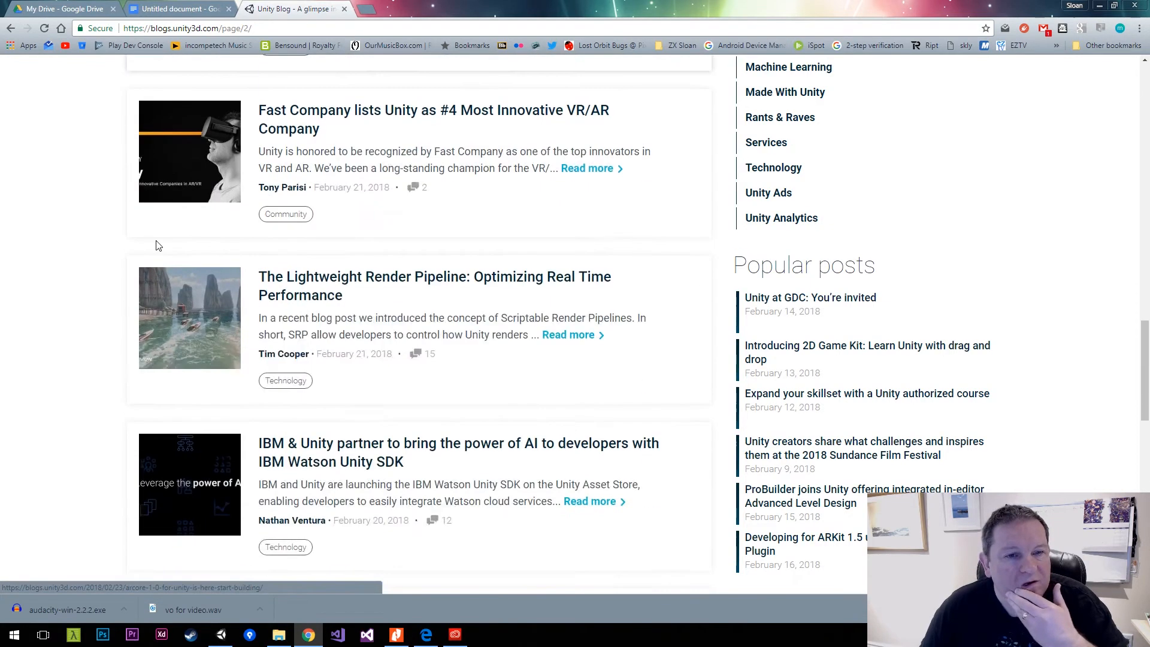
scroll(158, 245, "down", 5)
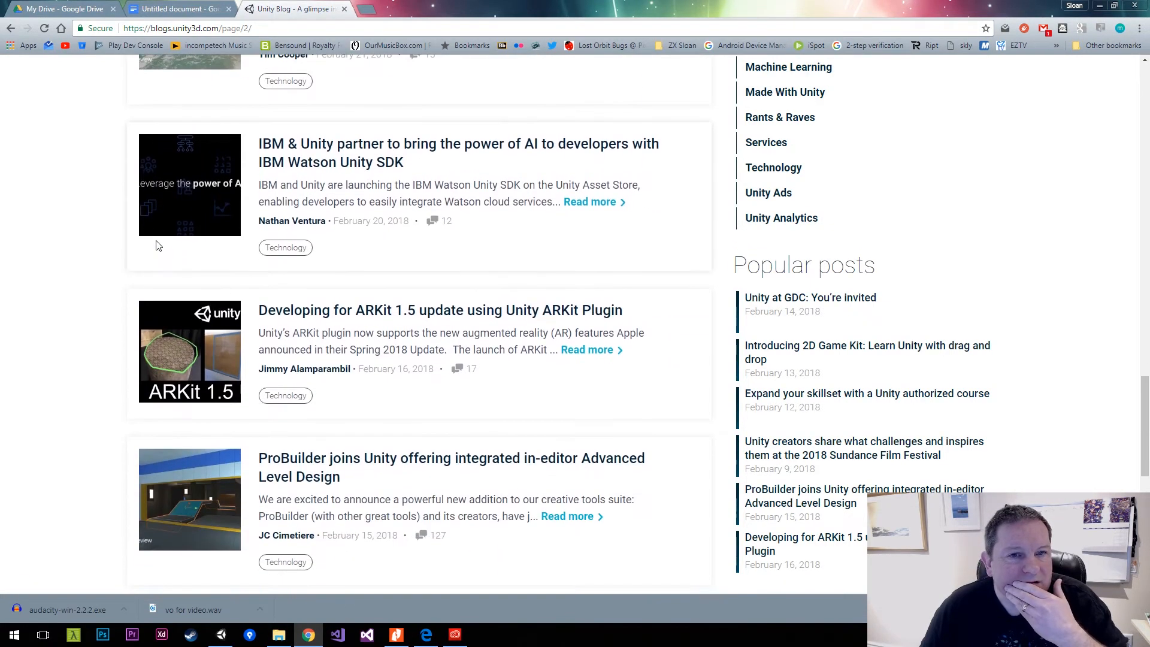
scroll(158, 245, "down", 3)
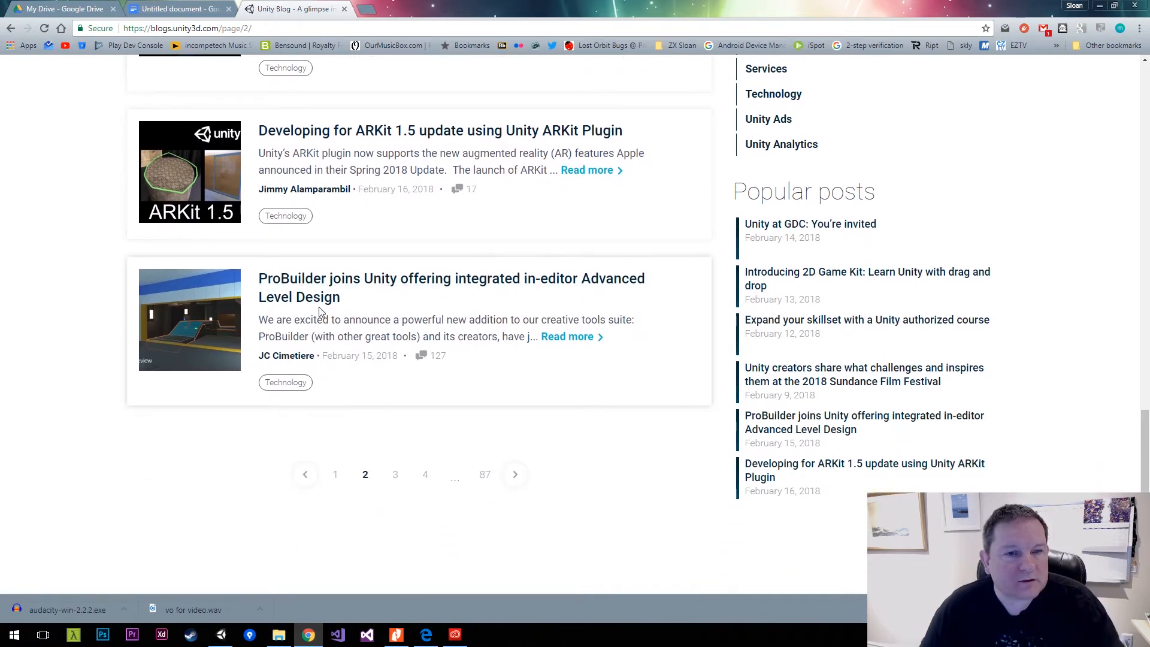
left_click(363, 277)
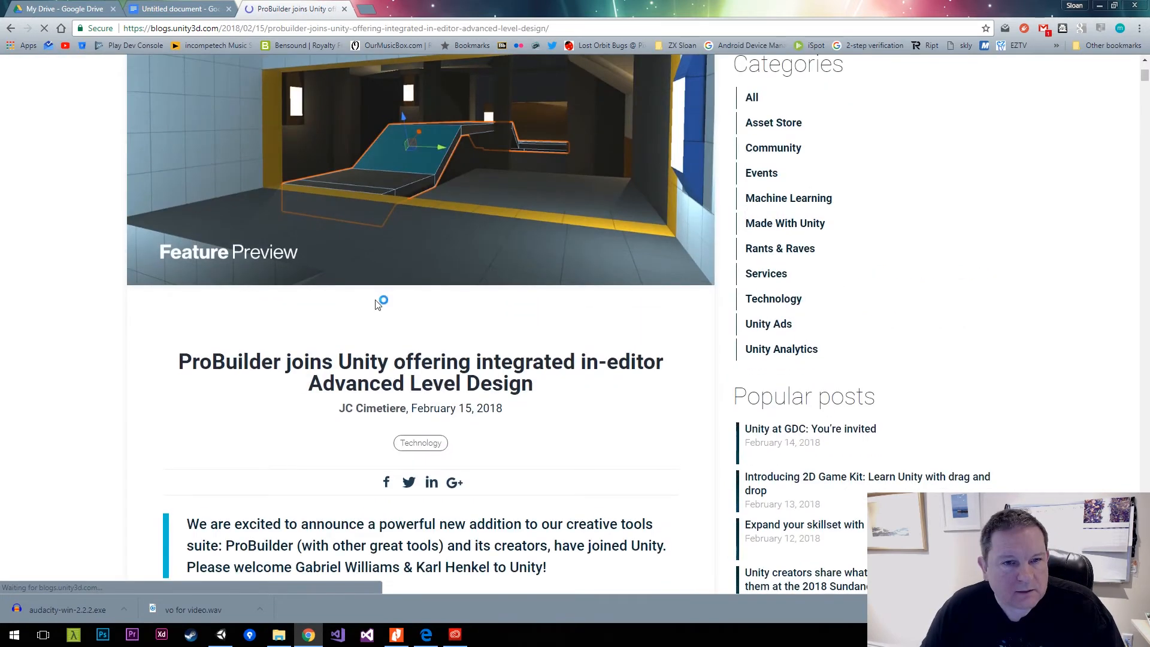
Look through the ProBuilder article and open its Installing and Upgrading documentation.
scroll(377, 305, "down", 5)
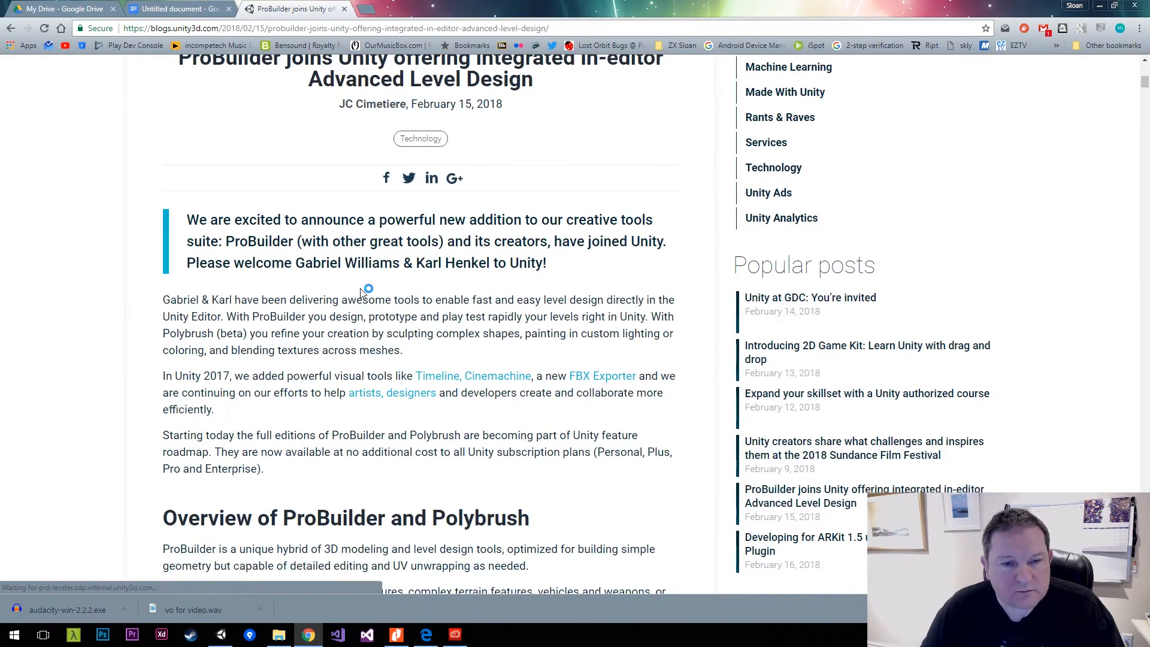
scroll(378, 290, "down", 8)
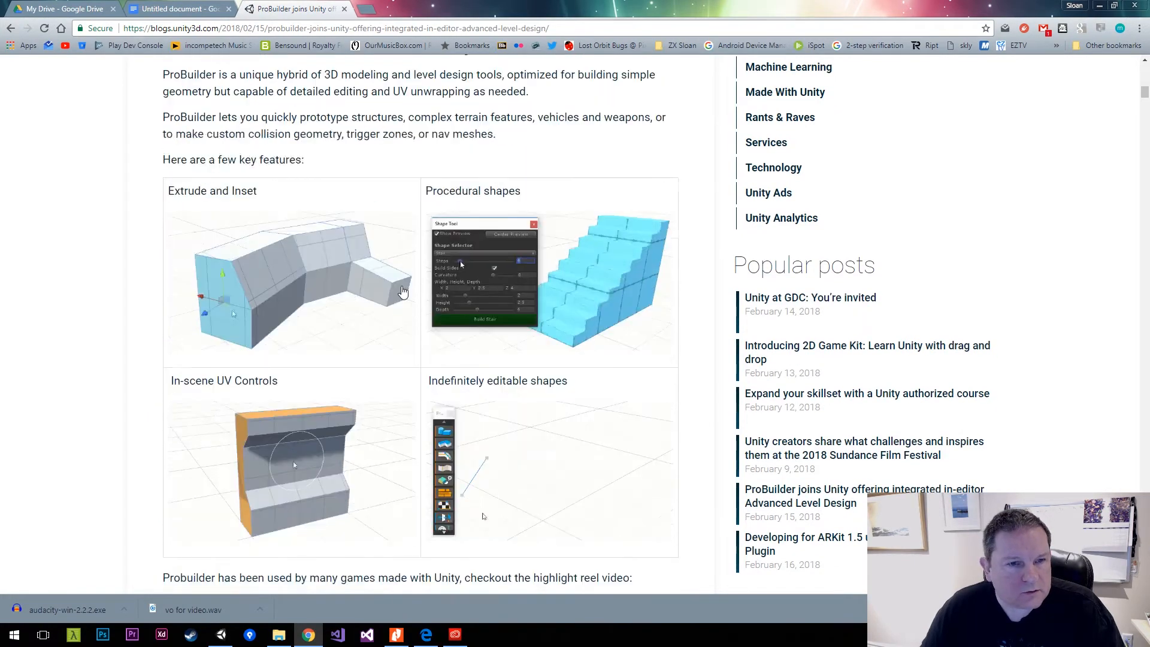
scroll(403, 291, "down", 8)
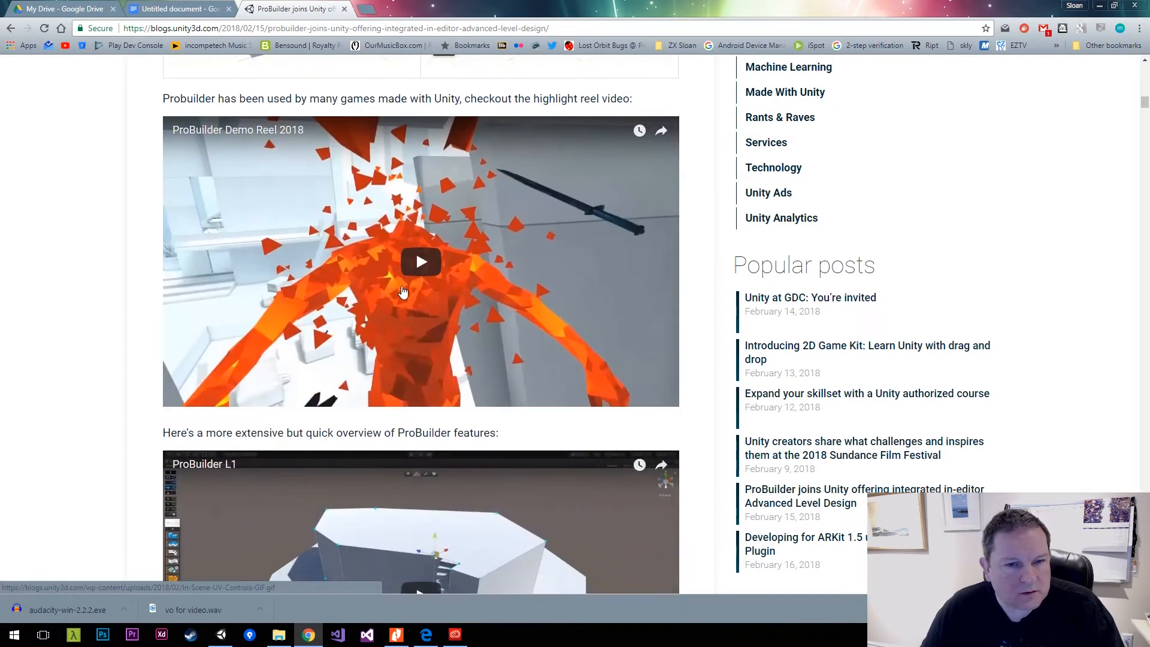
scroll(402, 291, "down", 10)
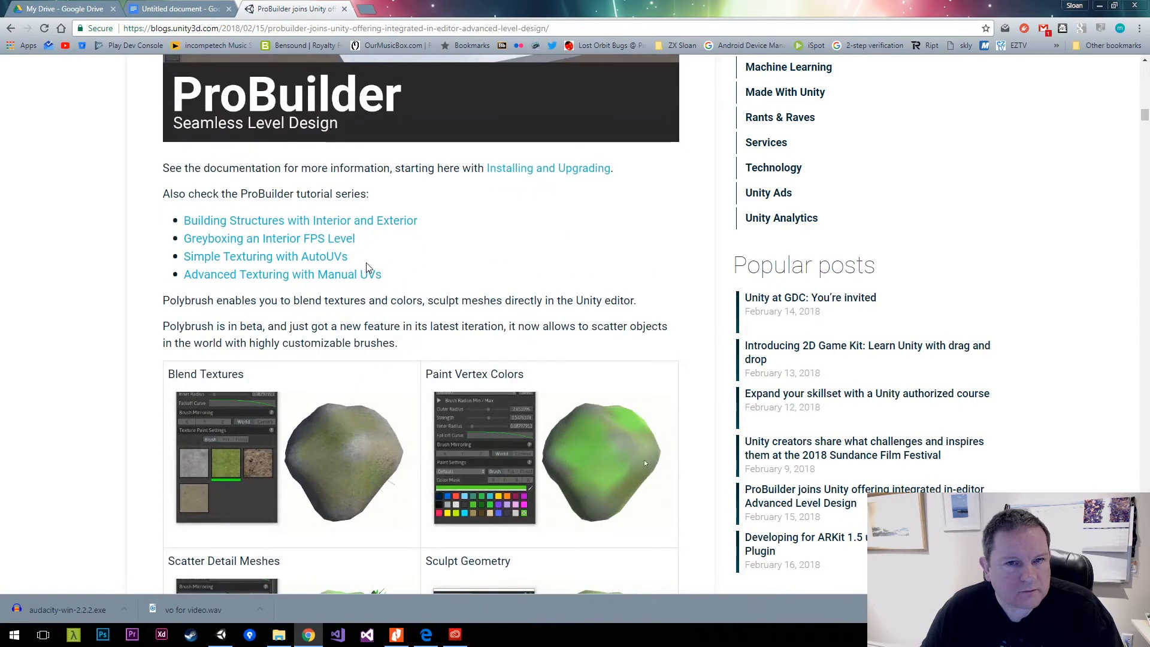
scroll(384, 270, "down", 3)
scroll(468, 258, "up", 6)
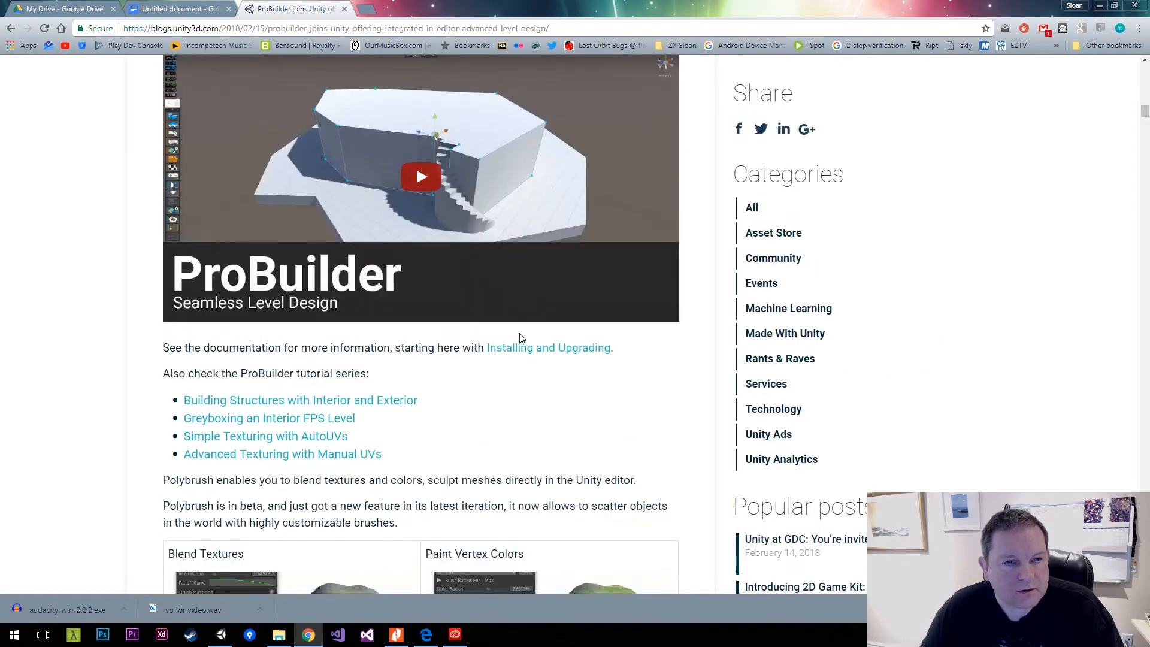
left_click(560, 349)
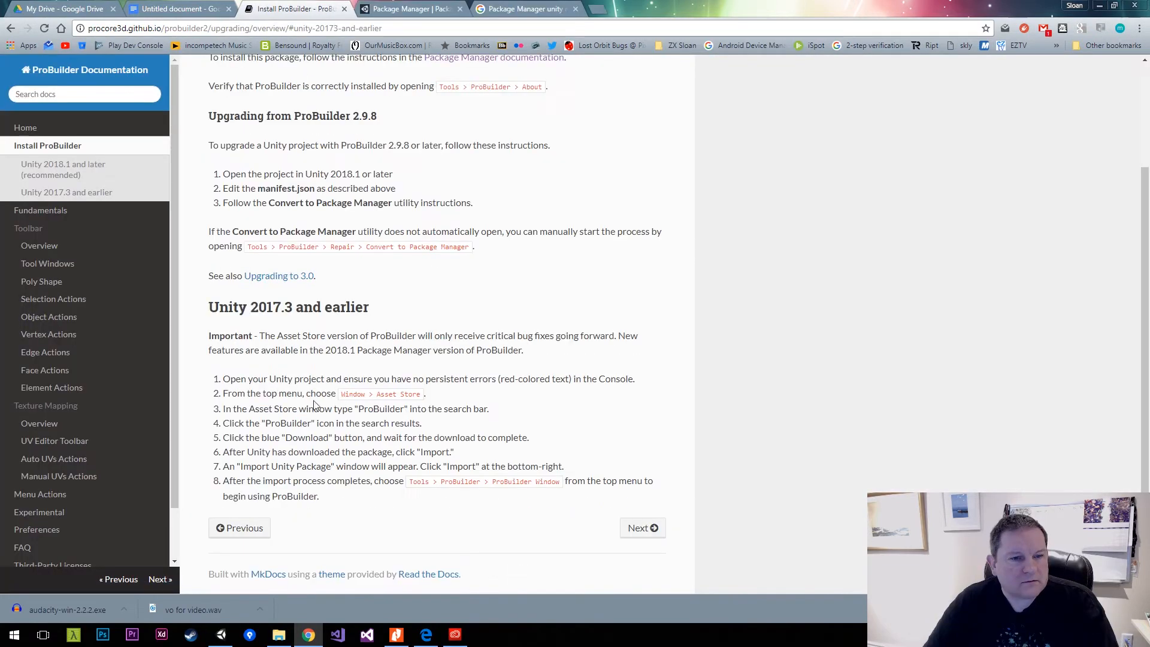
Switch to Unity, search the Asset Store for "probuilder" and import the complete ProBuilder package.
key("alt+Tab")
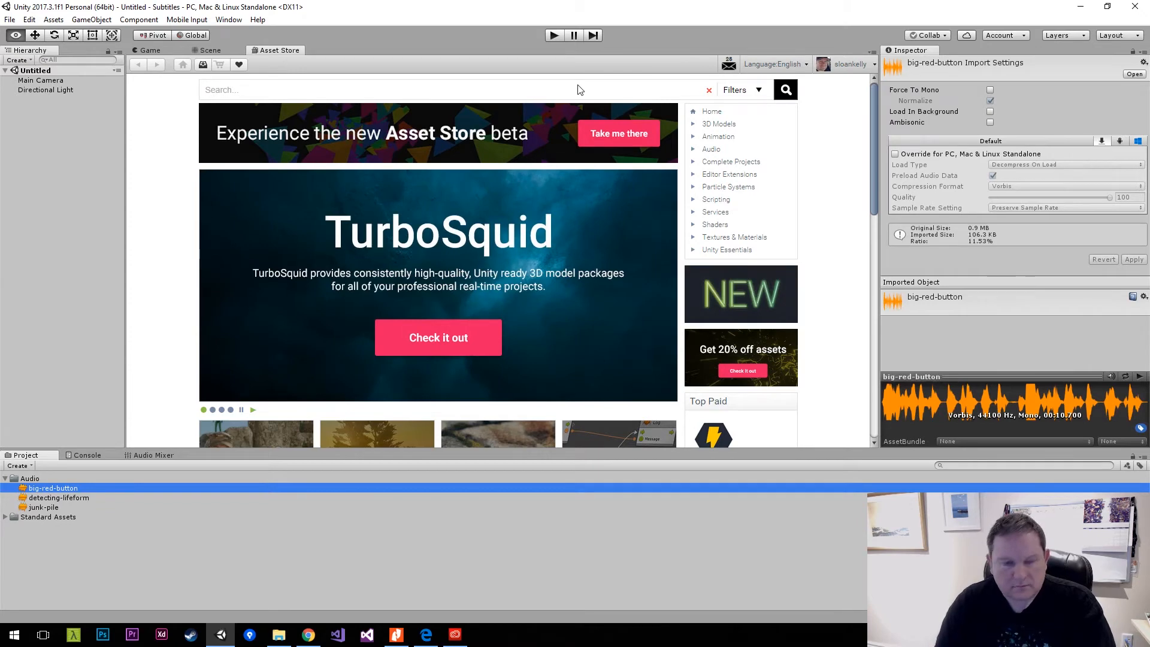
left_click(573, 92)
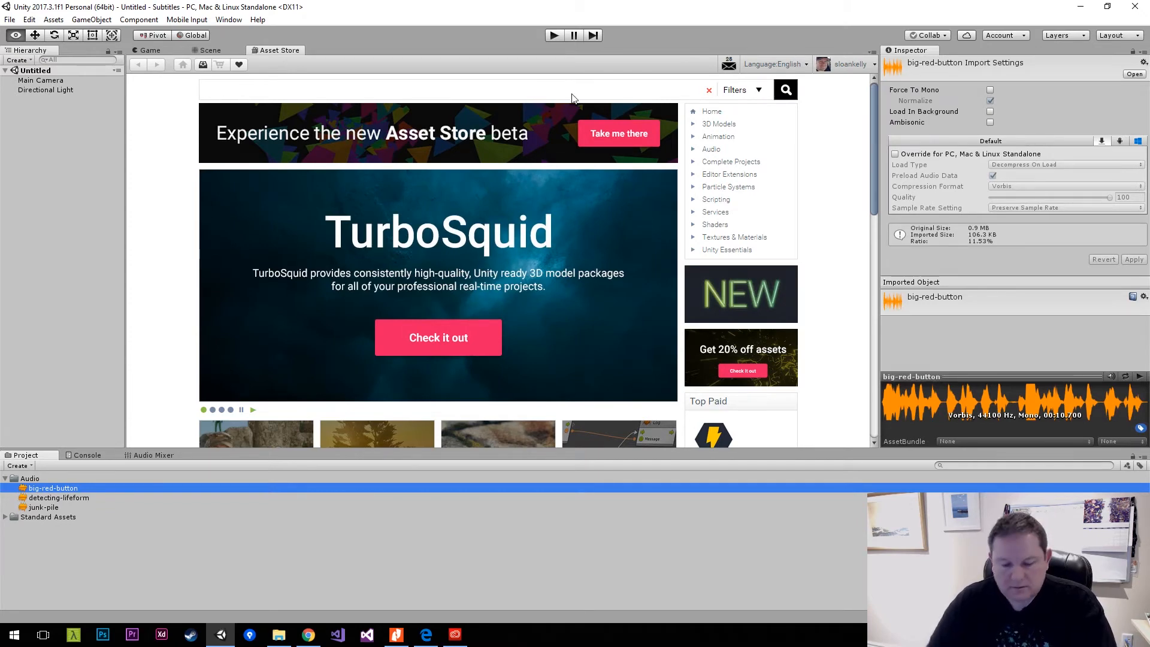
type("probui")
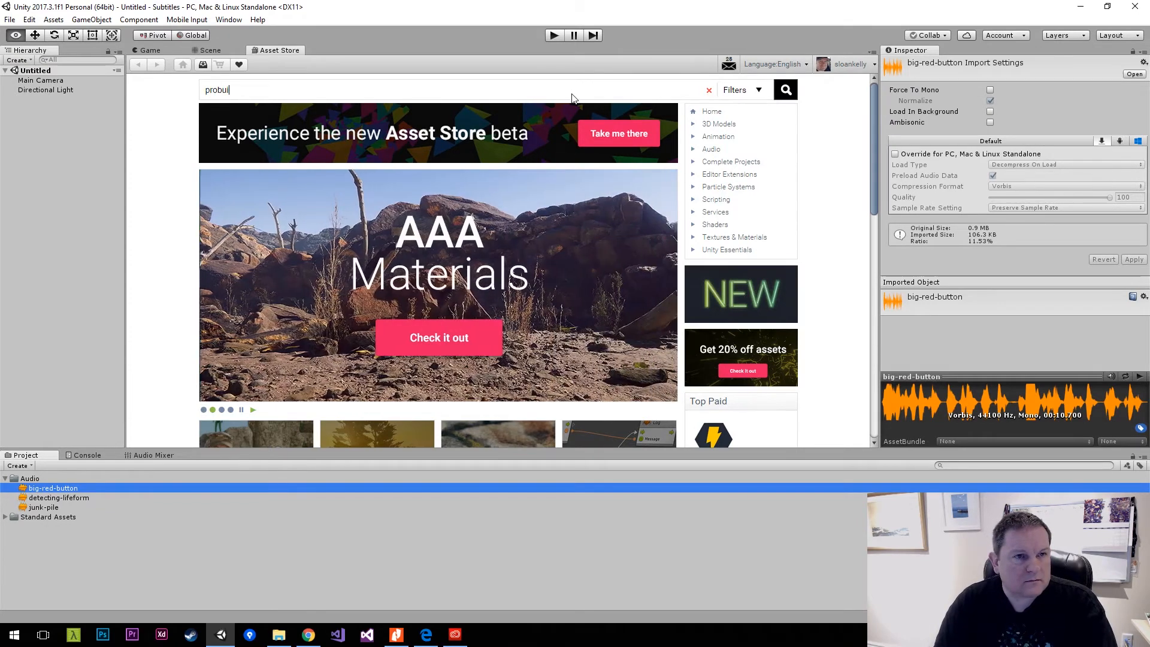
key("BackSpace")
key("Return")
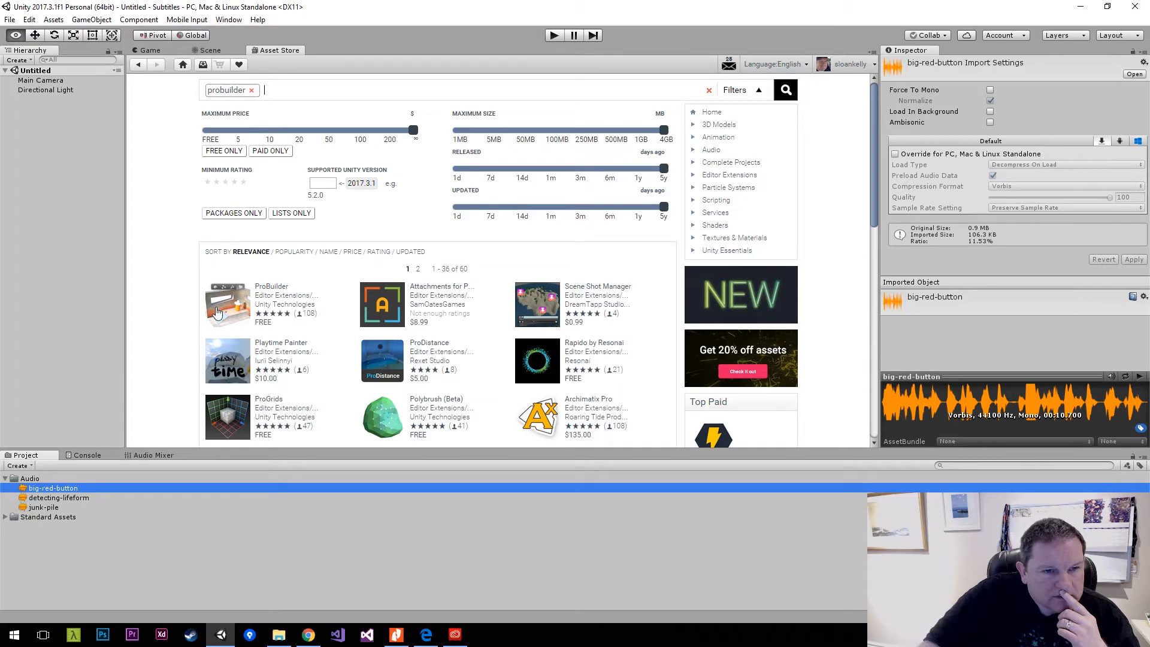
left_click(230, 307)
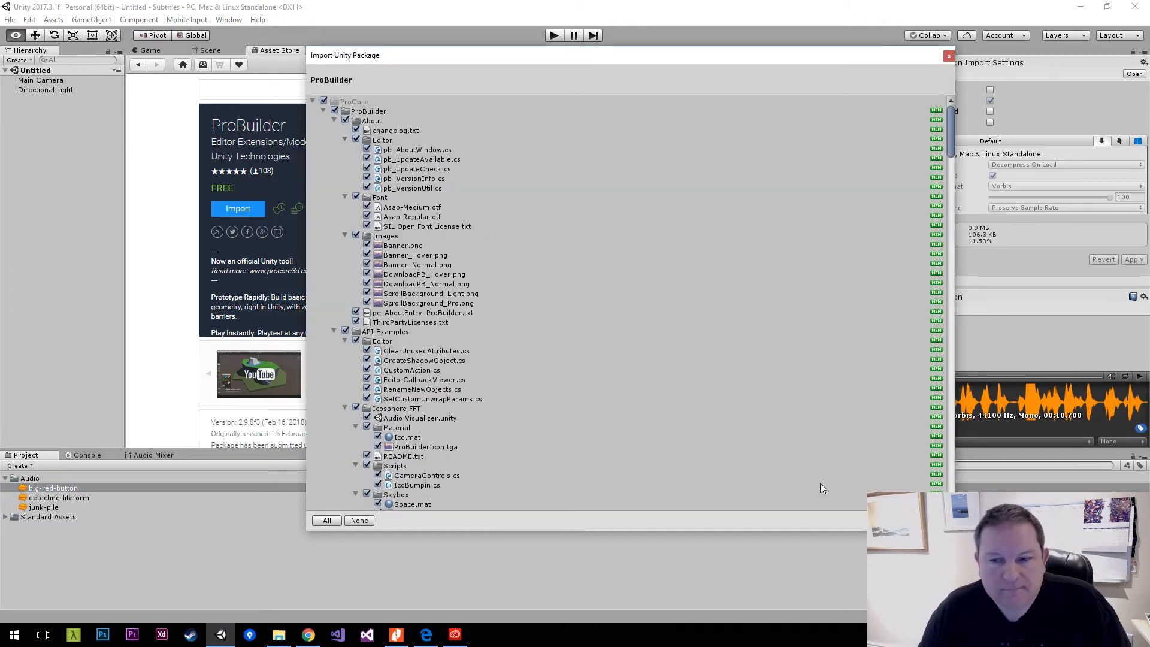
left_click(926, 520)
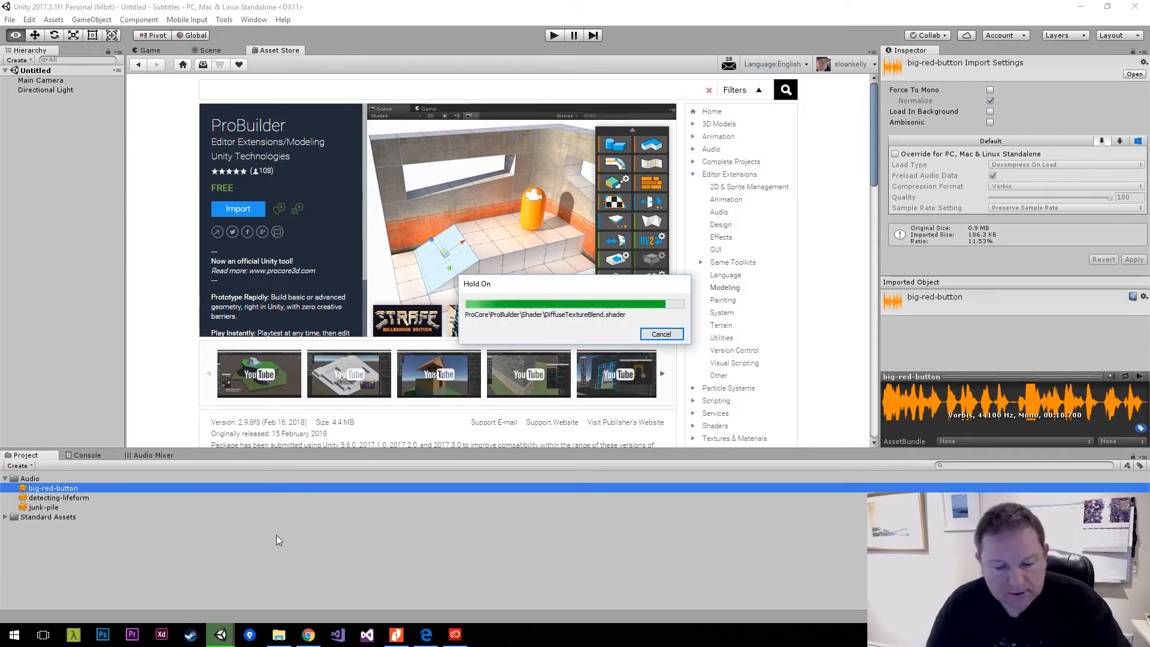
Switch to Chrome and watch the YouTube video Getting Started with ProBuilder for Unity in full screen.
left_click(247, 167)
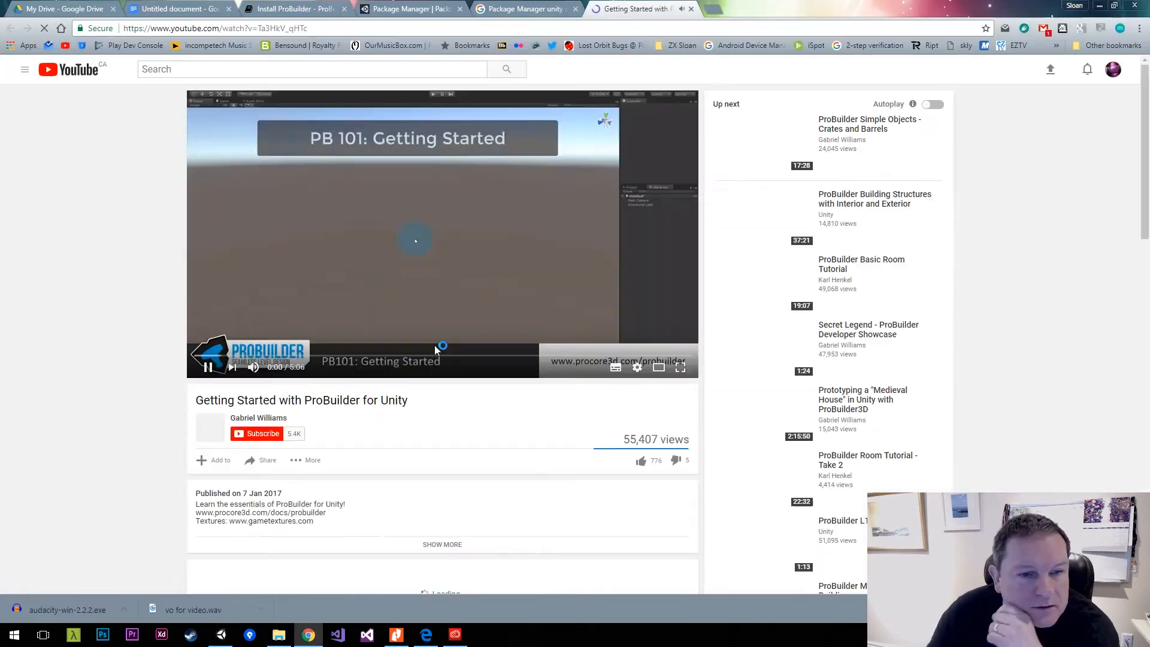
double_click(434, 345)
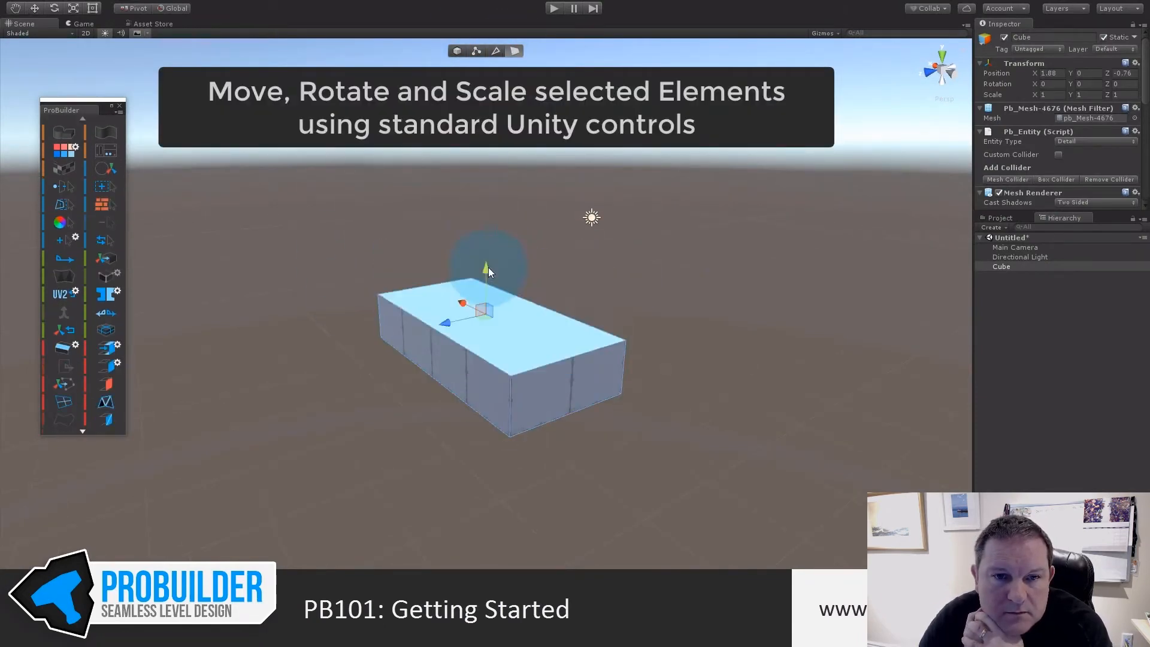
left_click_drag(487, 267, 487, 245)
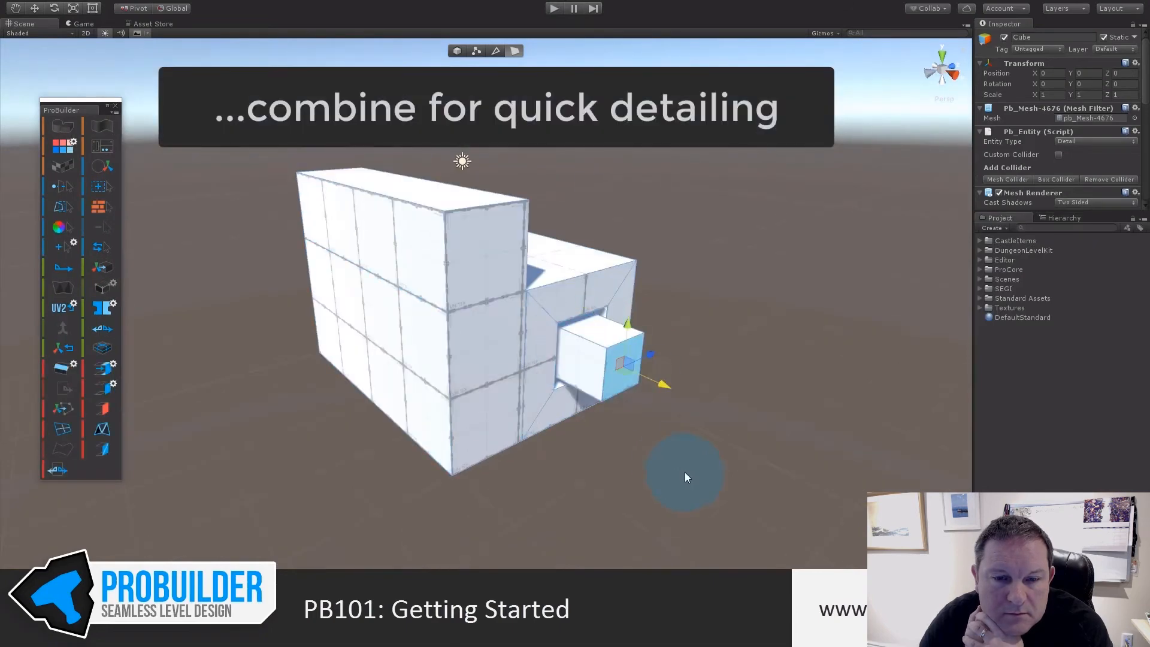
key("BackSpace")
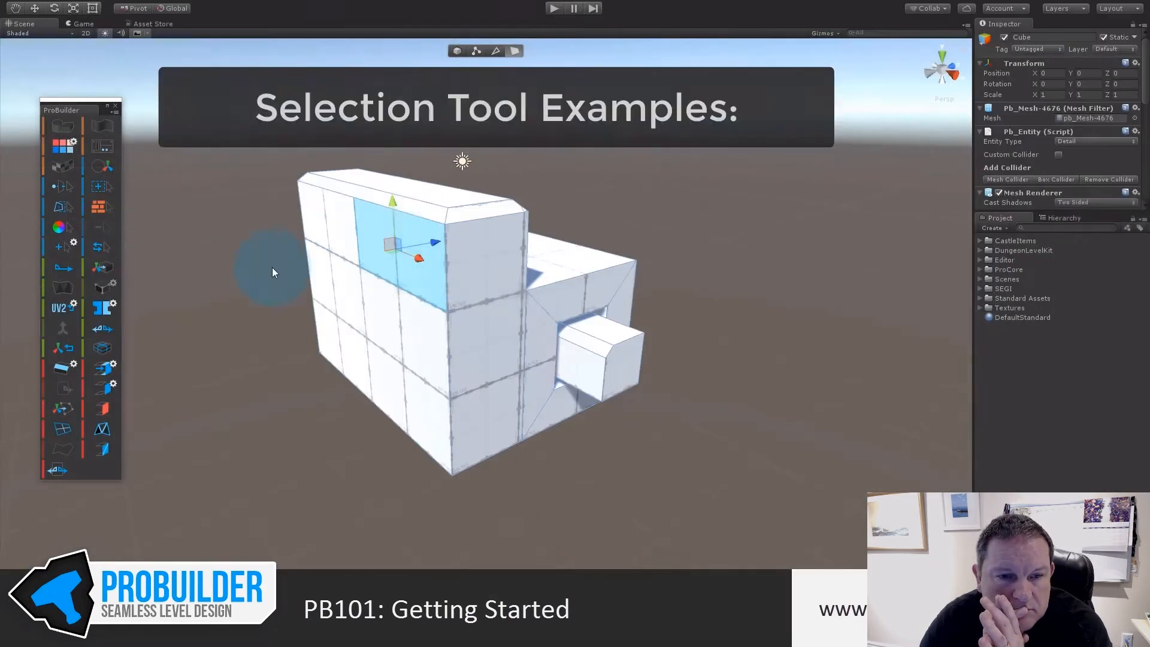
left_click(101, 247)
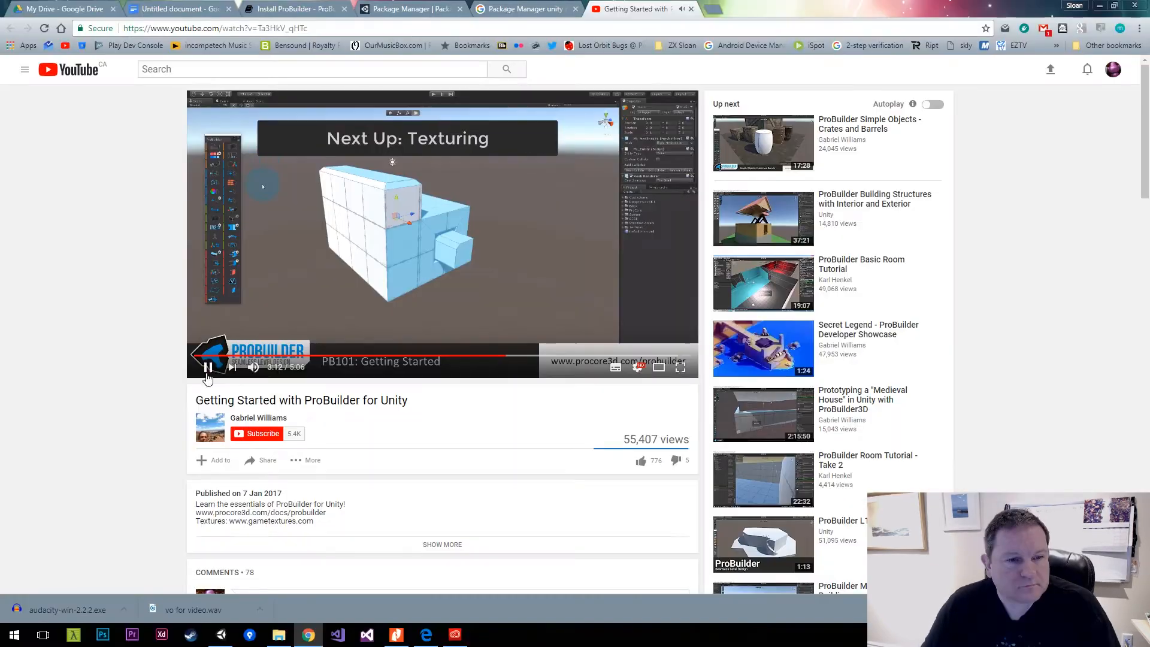
Switch from the YouTube video back to the Unity editor with the Subtitles project.
key("alt+Tab")
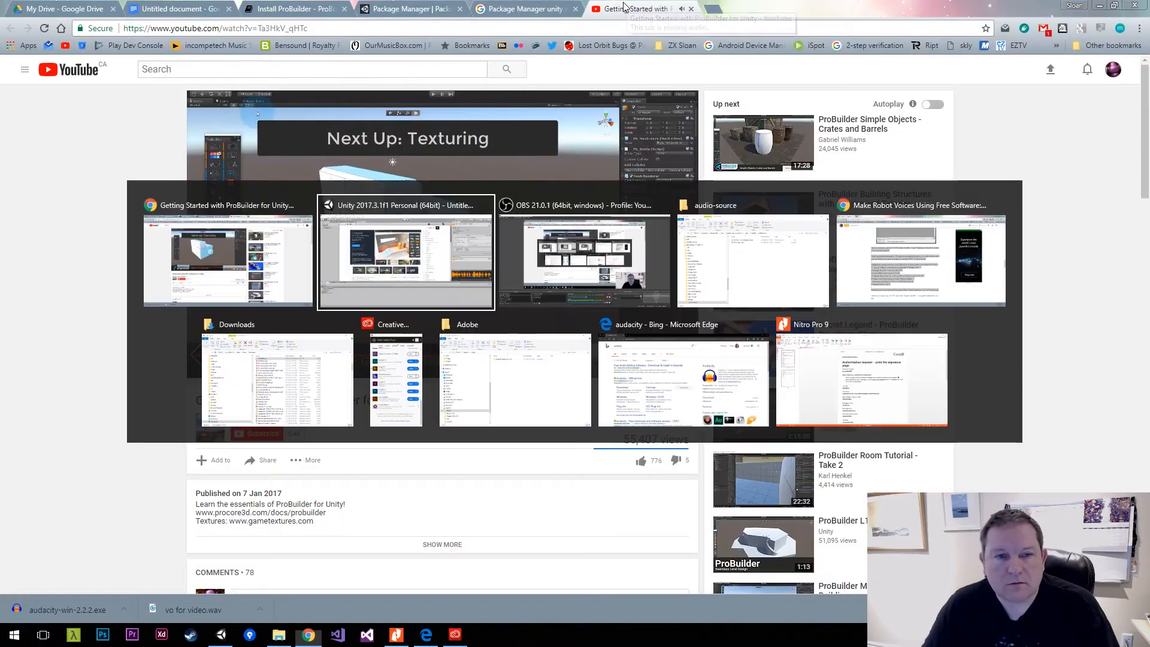
key("alt+Tab")
key("alt+Tab")
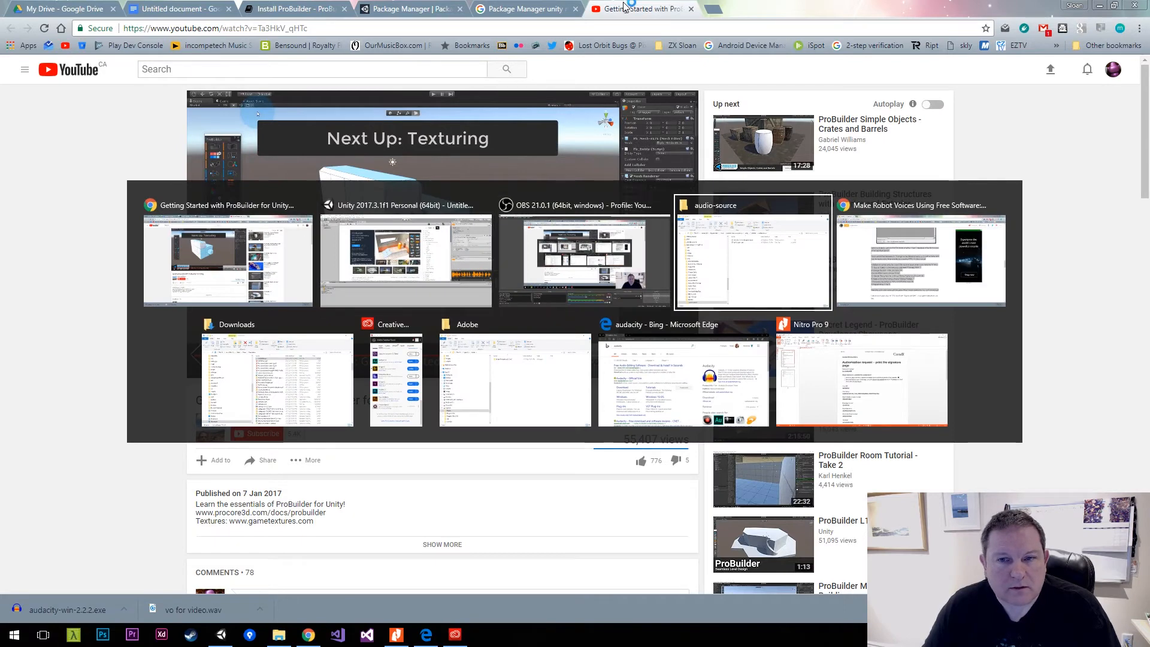
key("alt+Tab")
key("alt+shift+Tab")
key("alt+shift+Tab")
key("alt+shift+Tab")
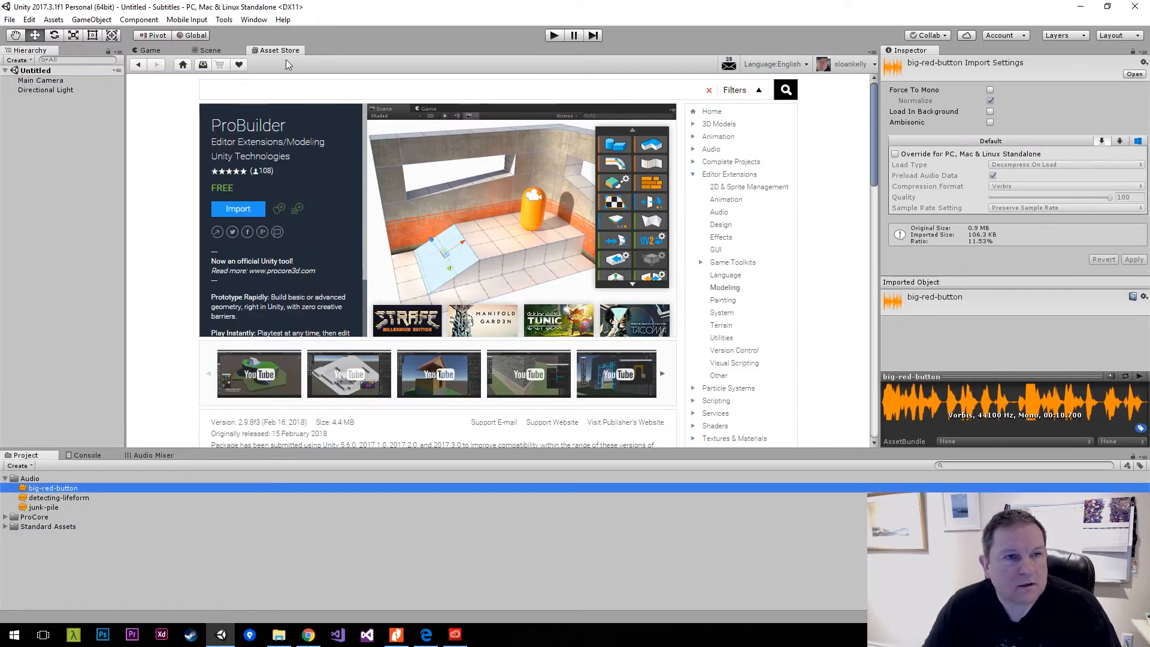
Close the Asset Store view to return to the Scene and expand the ProCore and ProBuilder folders in the project assets.
middle_click(279, 52)
right_click_drag(206, 181, 297, 206)
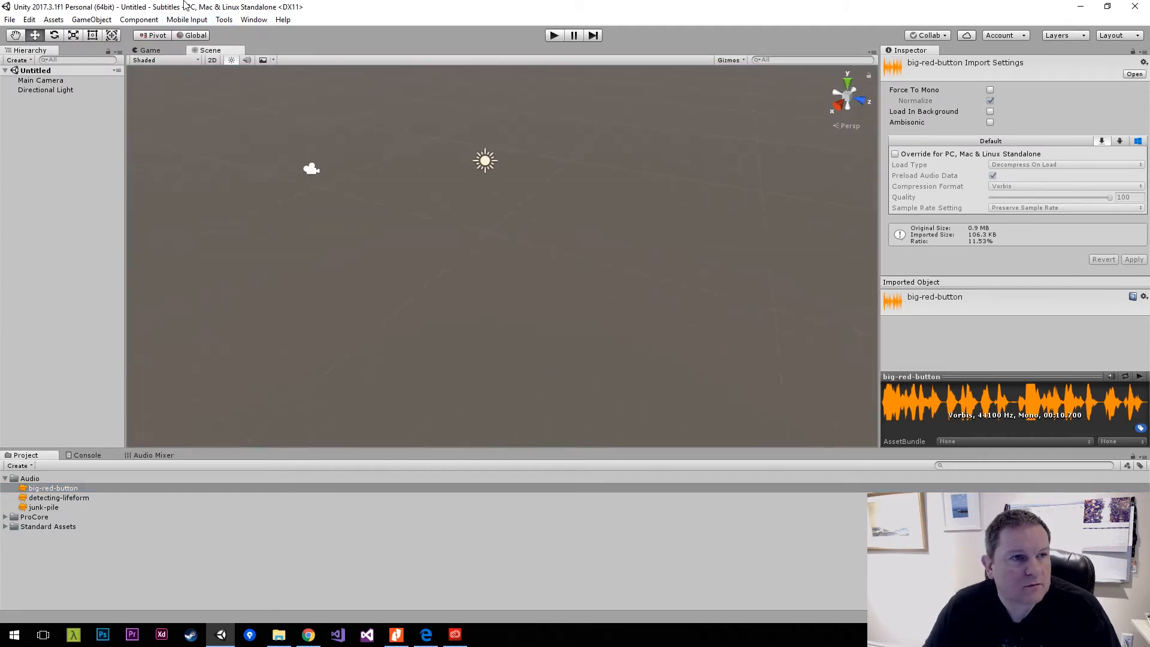
left_click(5, 518)
left_click(14, 527)
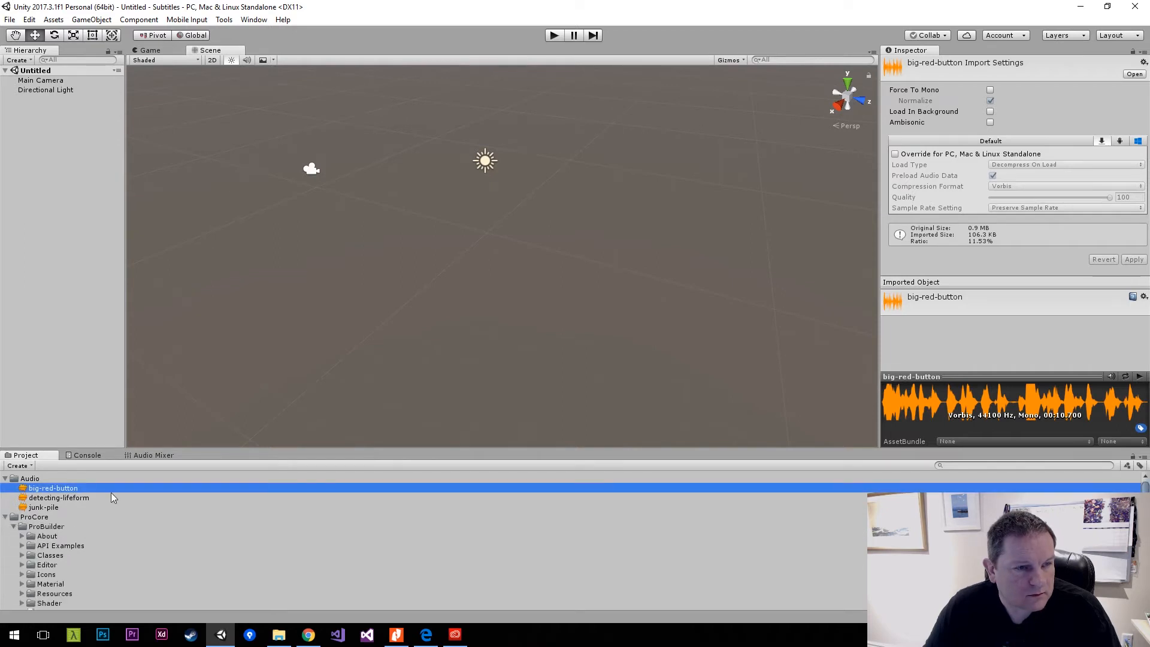
Open the ProBuilder window and dock it below the Hierarchy.
left_click(186, 19)
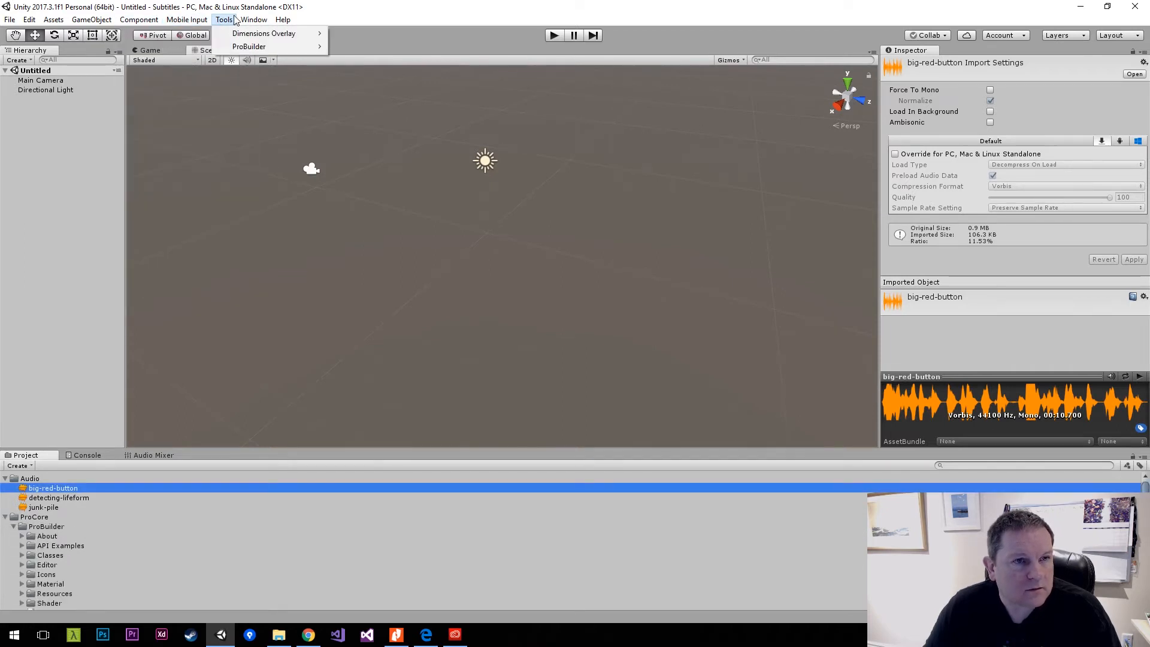
mouse_move(254, 20)
mouse_move(246, 47)
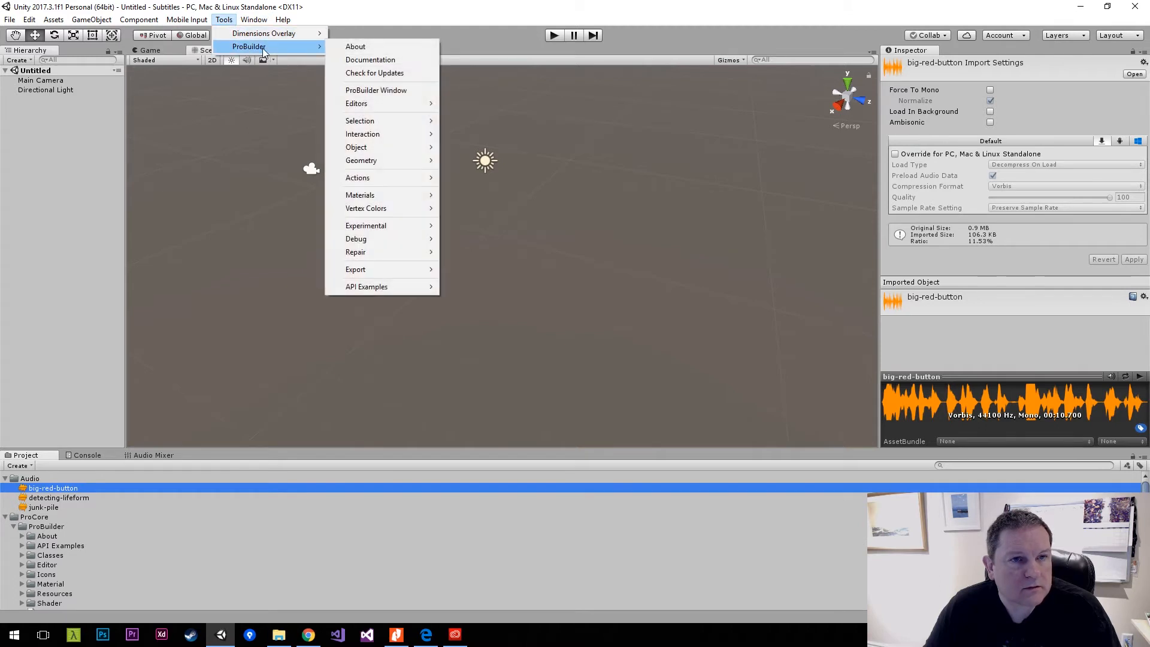
left_click(407, 90)
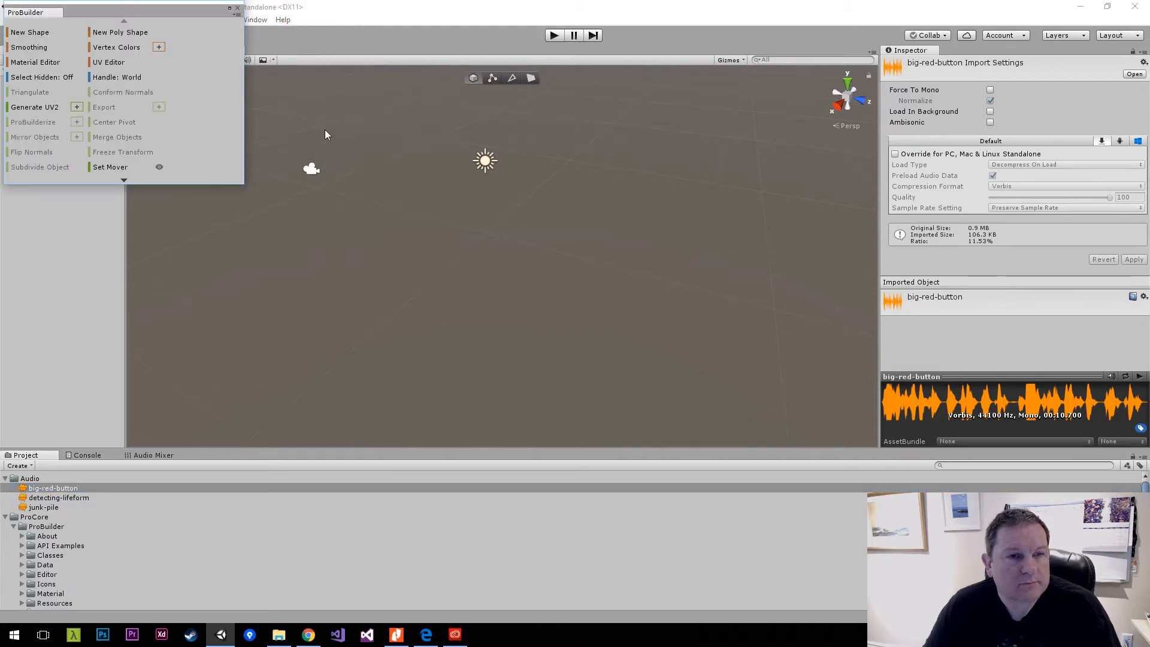
left_click_drag(188, 21, 79, 104)
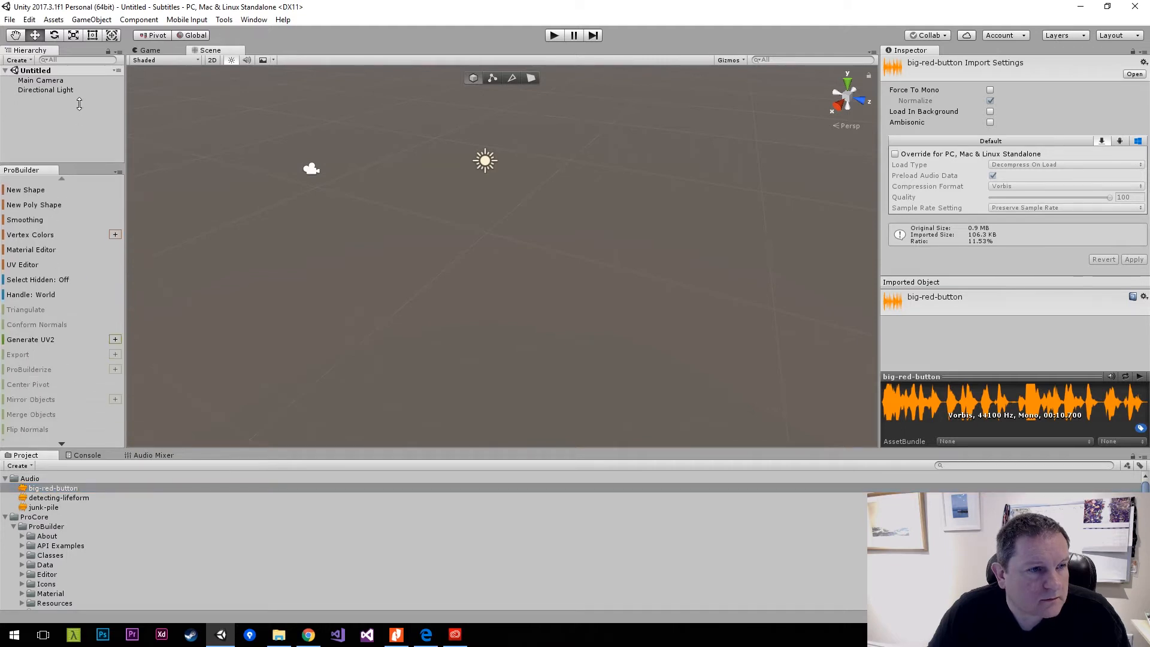
Start a new ProBuilder cube with dimensions X 5, Y 1 and Z 5, keeping the Shape Tool window clear of the preview.
left_click(34, 189)
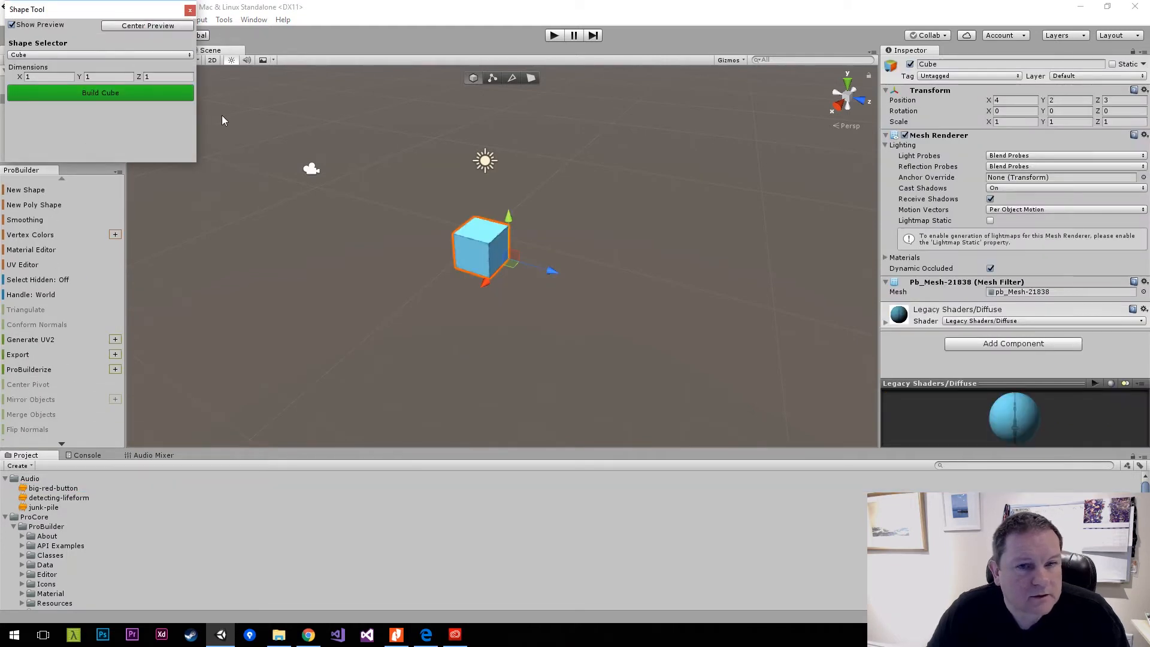
left_click_drag(72, 9, 297, 189)
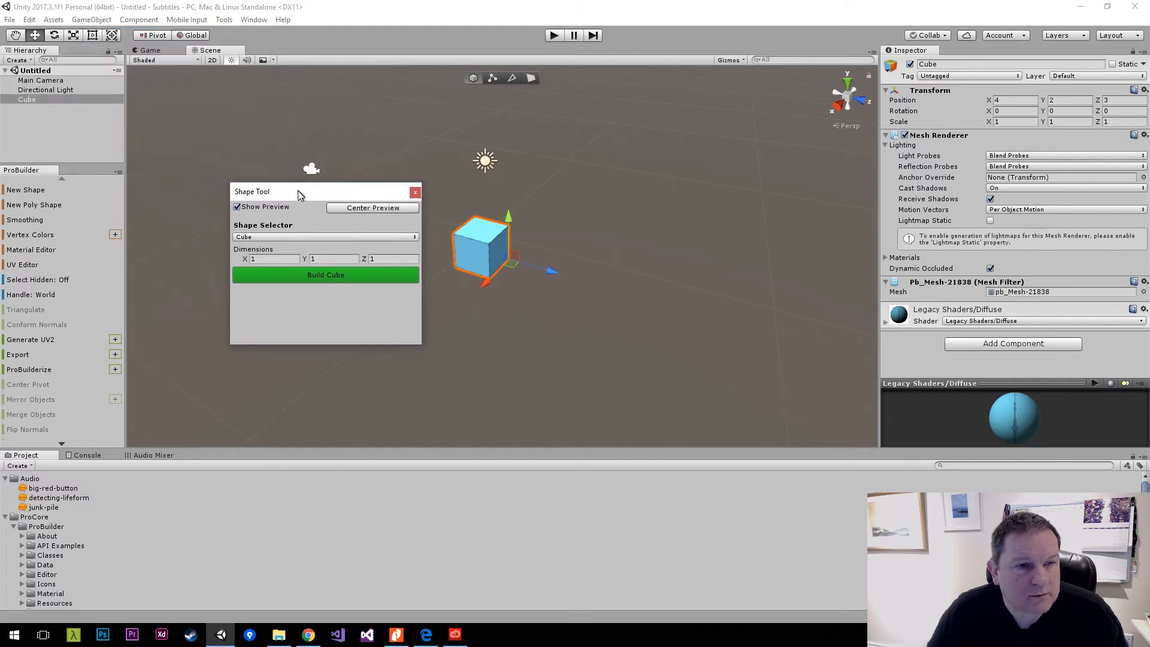
left_click(272, 258)
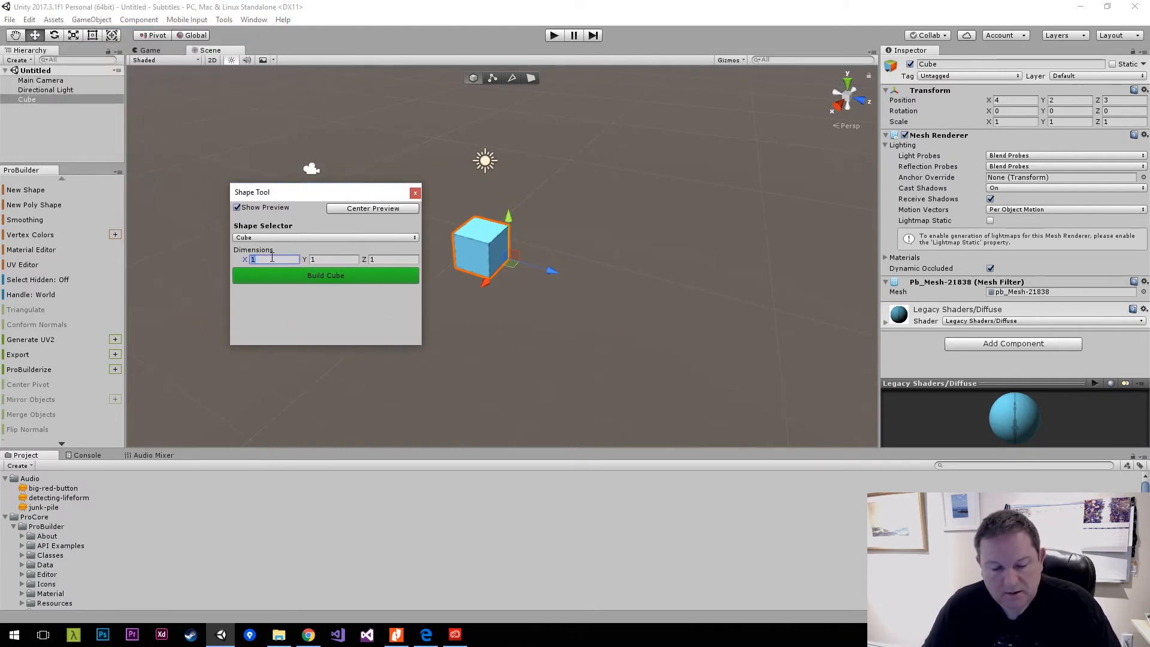
type("5")
key("Tab")
type("5")
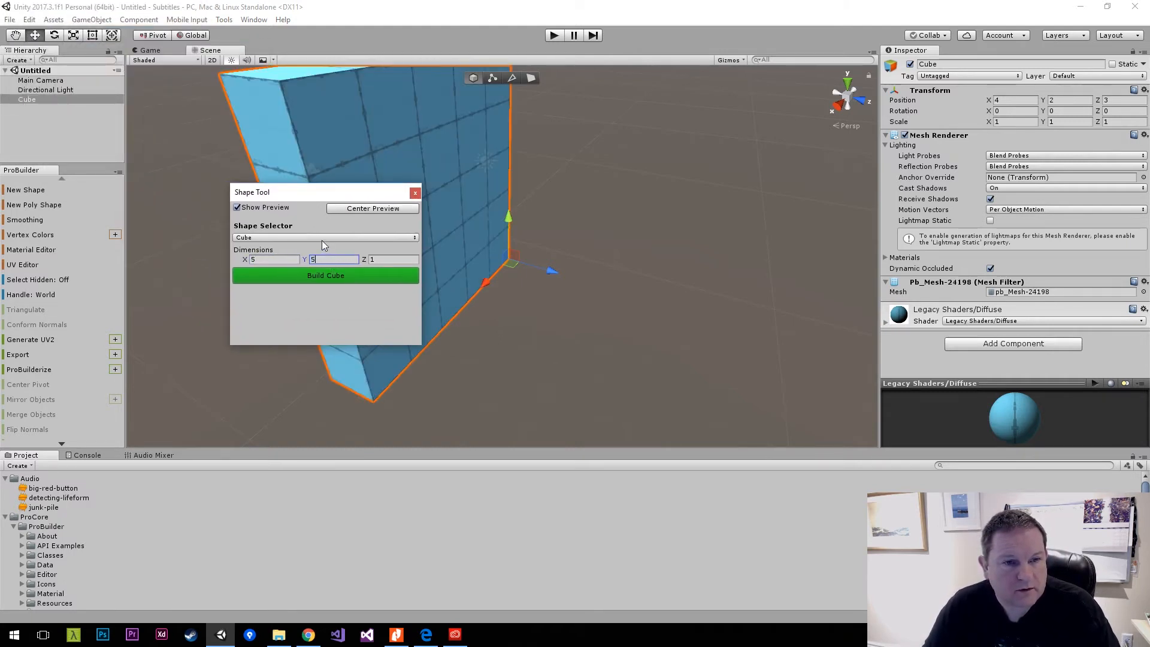
type("1")
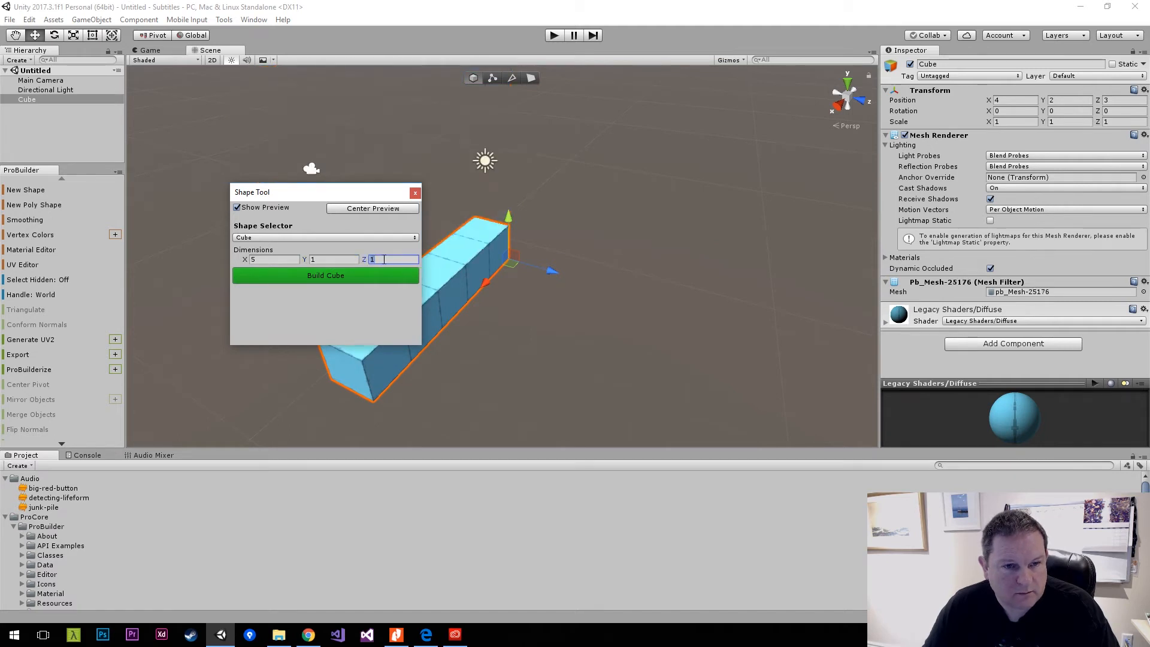
type("5")
left_click_drag(320, 194, 667, 220)
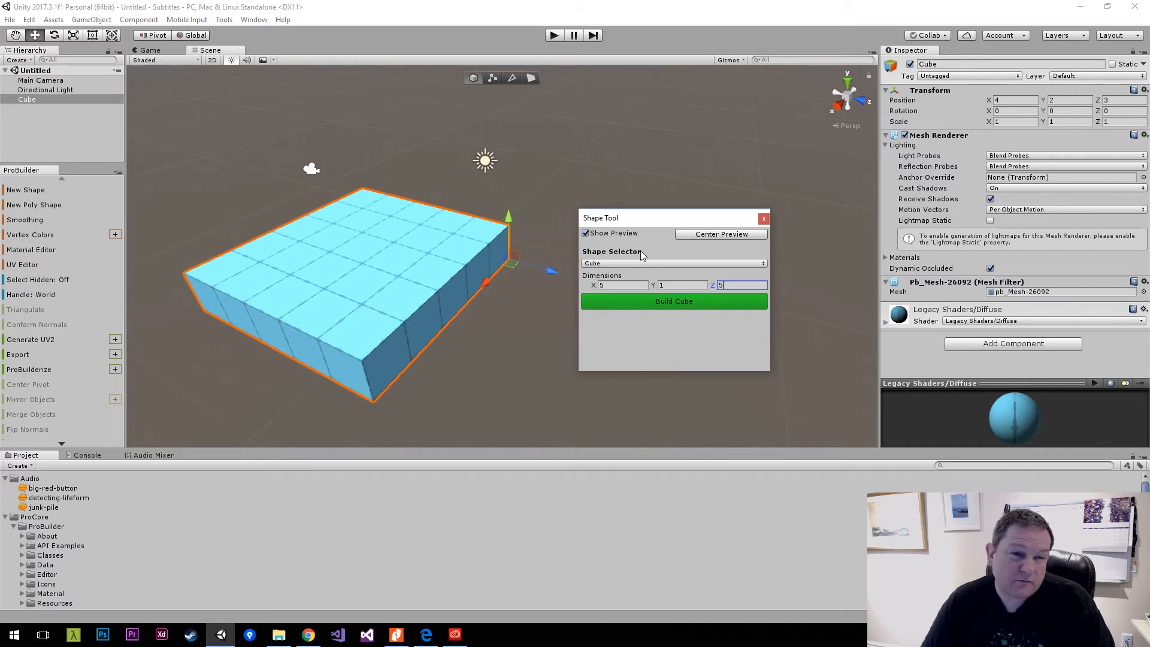
Set the cube's dimensions to X 8, Y 1 and Z 8, build it as the floor and close the Shape Tool.
left_click(643, 287)
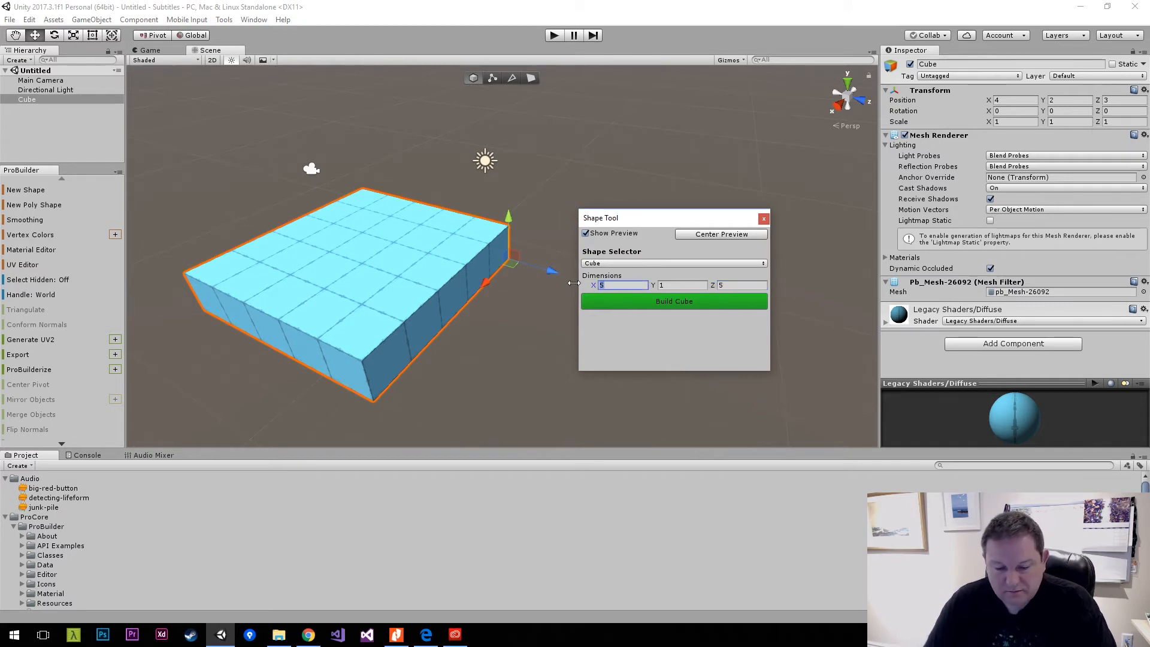
type("8")
key("Tab")
key("Tab")
type("8")
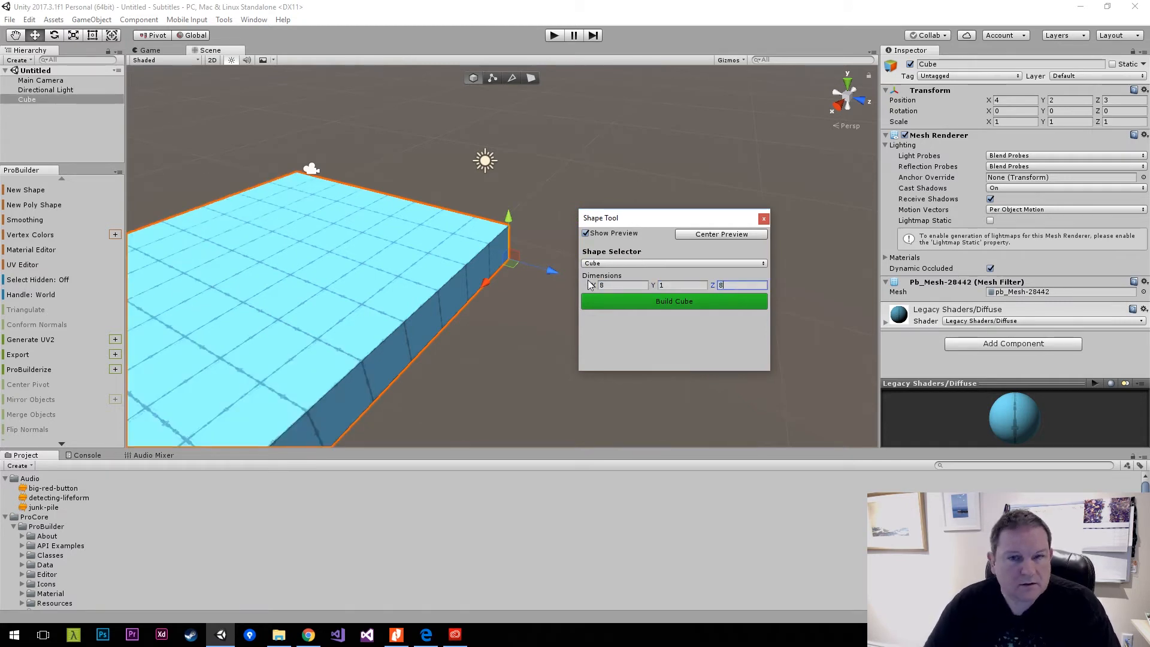
left_click(763, 219)
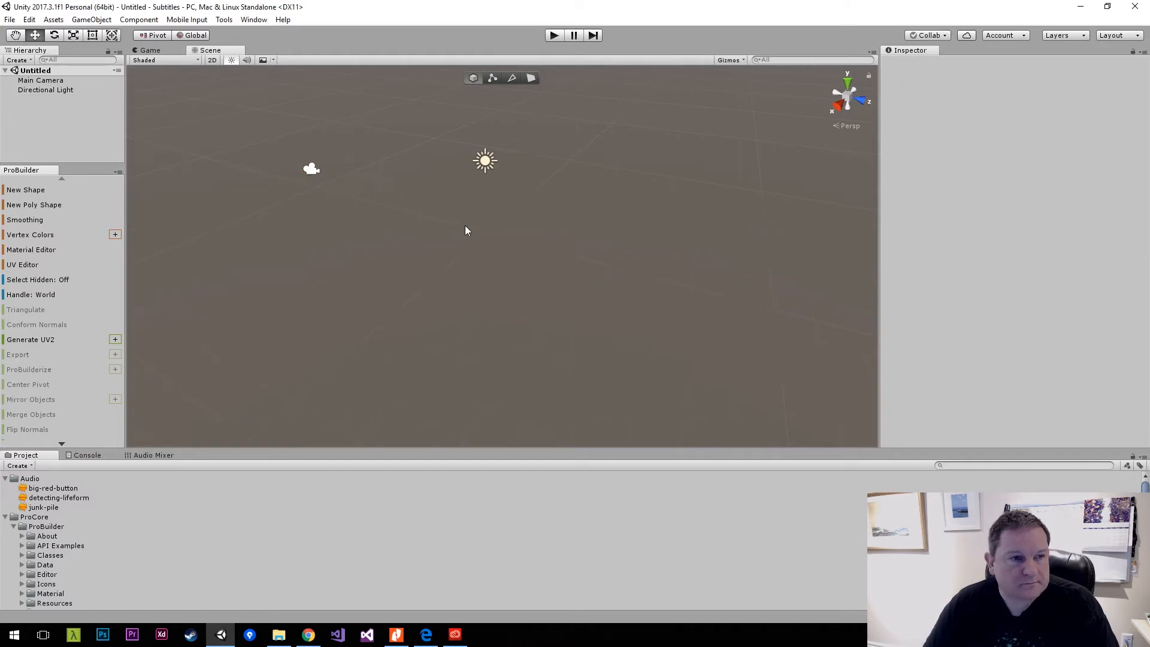
left_click(47, 191)
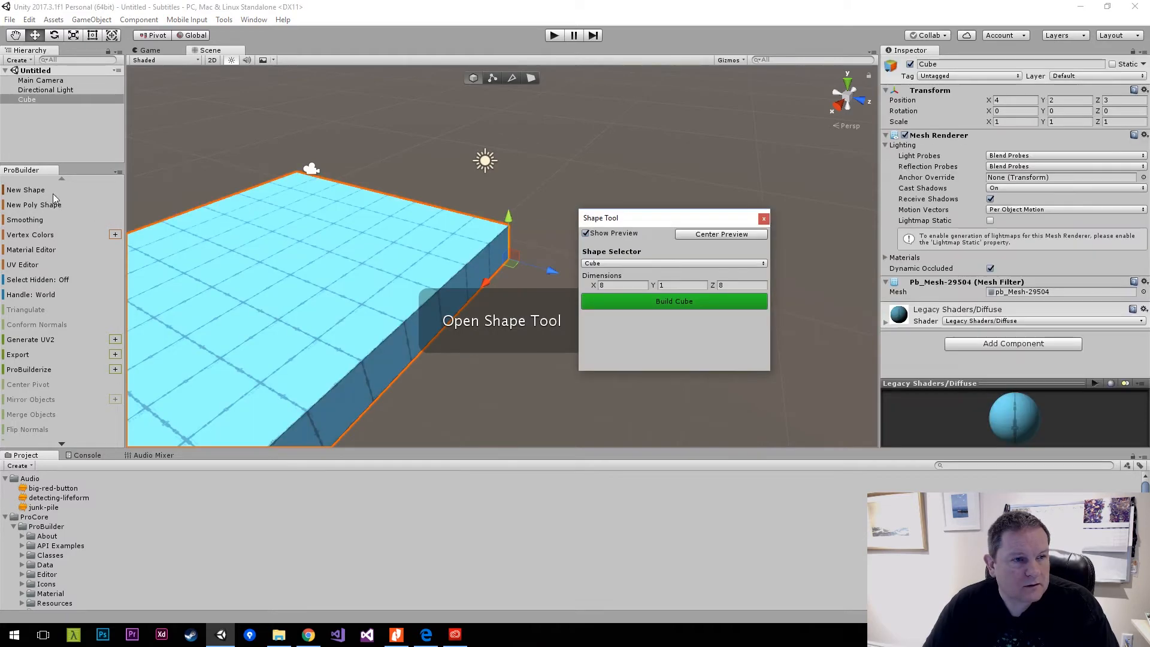
left_click(700, 303)
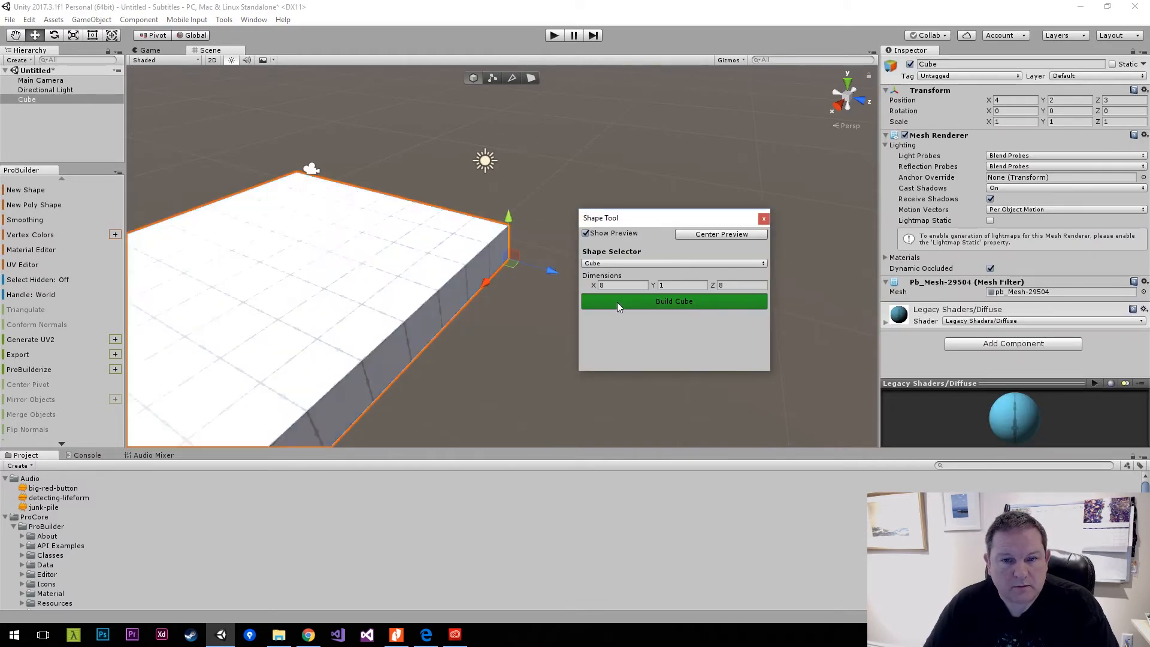
left_click_drag(419, 248, 770, 223, "alt")
left_click(764, 219)
Start another ProBuilder shape above the floor and choose Arch as the shape type.
left_click_drag(659, 252, 529, 284, "alt")
right_click_drag(528, 284, 185, 180)
key("w")
key("w")
left_click(60, 190)
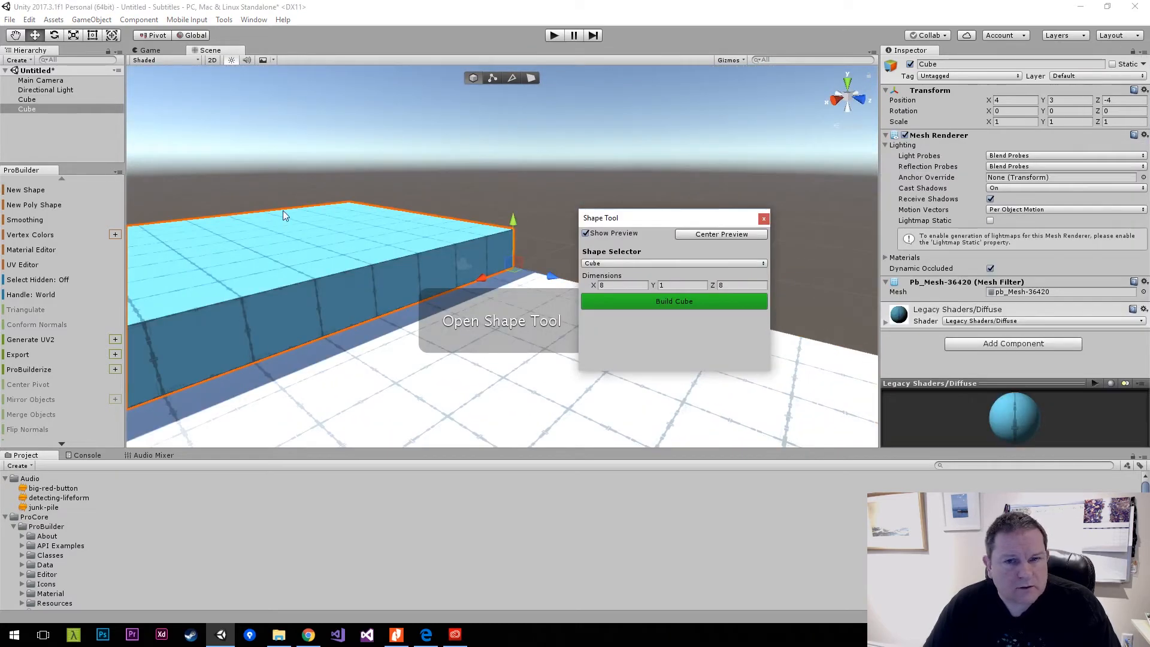
left_click(672, 263)
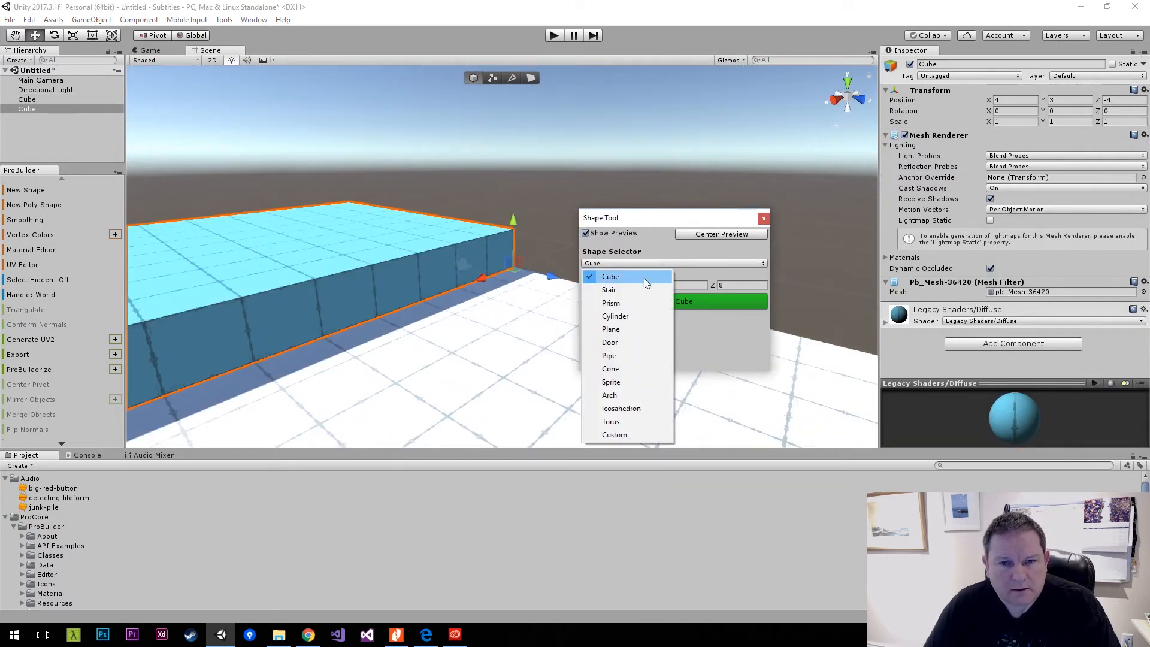
left_click(633, 396)
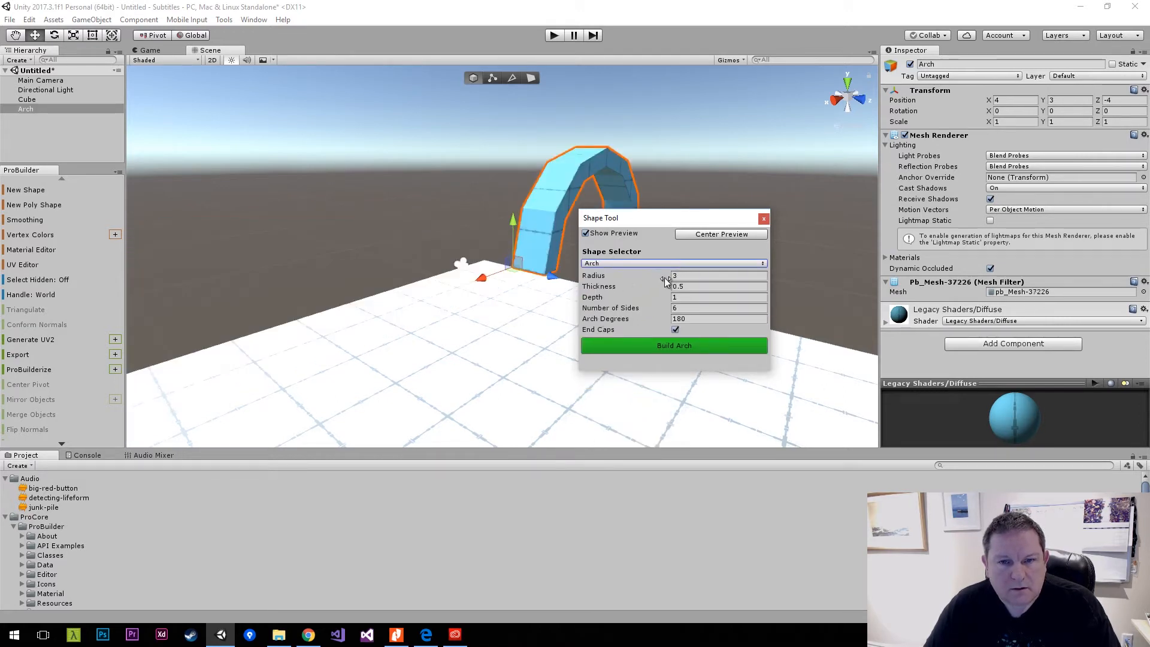
Build the arch with radius 3, thickness 0.5, depth 0.5 and 8 sides, and close the Shape Tool.
mouse_move(665, 282)
left_mouse_down()
mouse_move(685, 279)
mouse_move(672, 291)
left_mouse_up()
left_click(695, 276)
type("3")
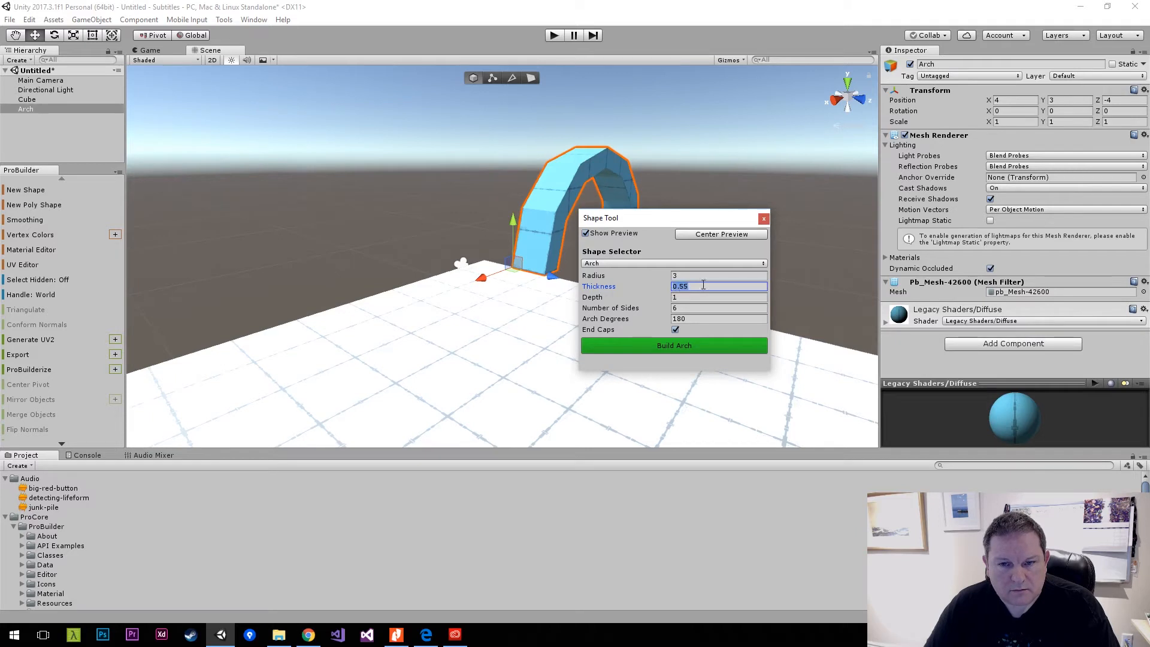
type("0.5")
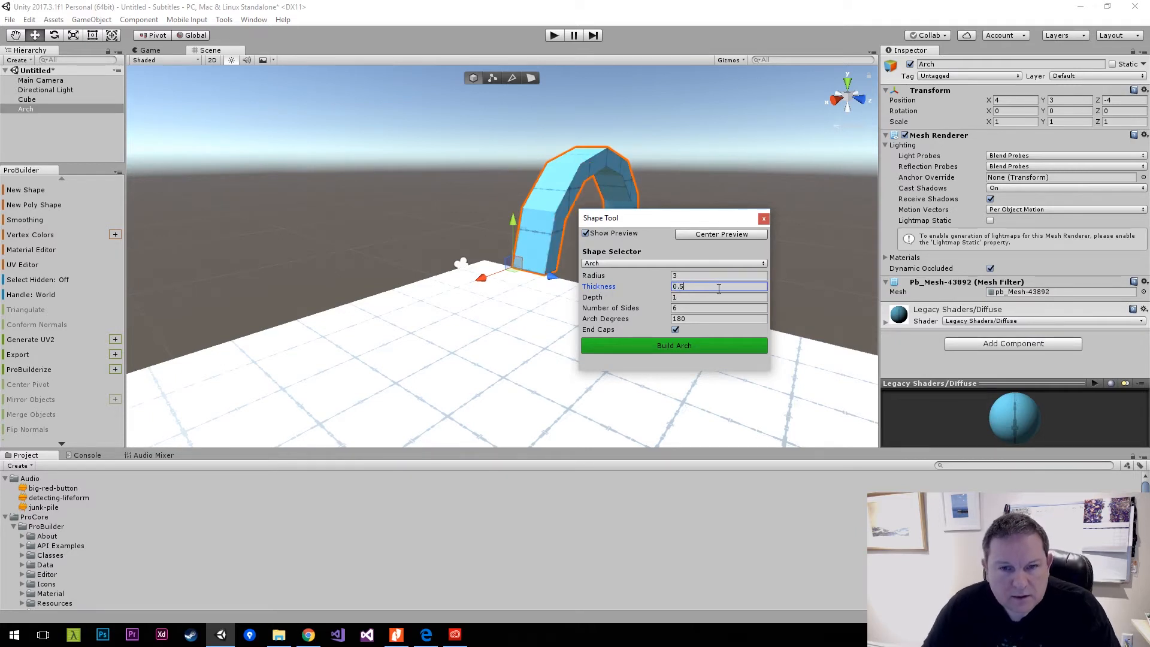
key("Tab")
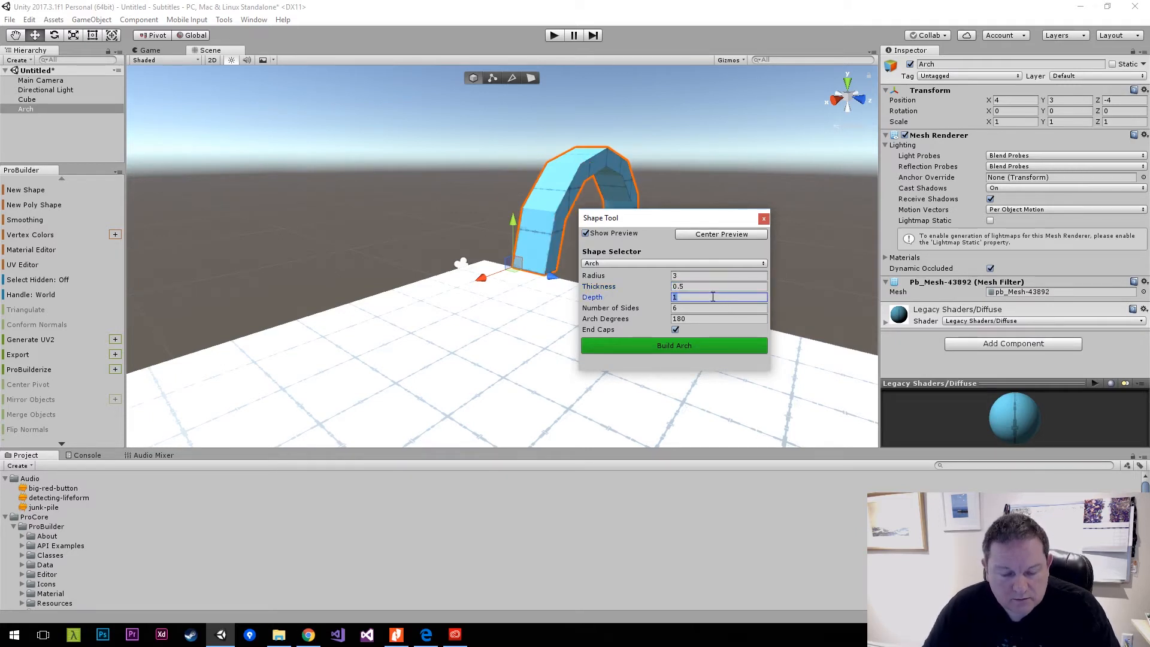
type("0.5")
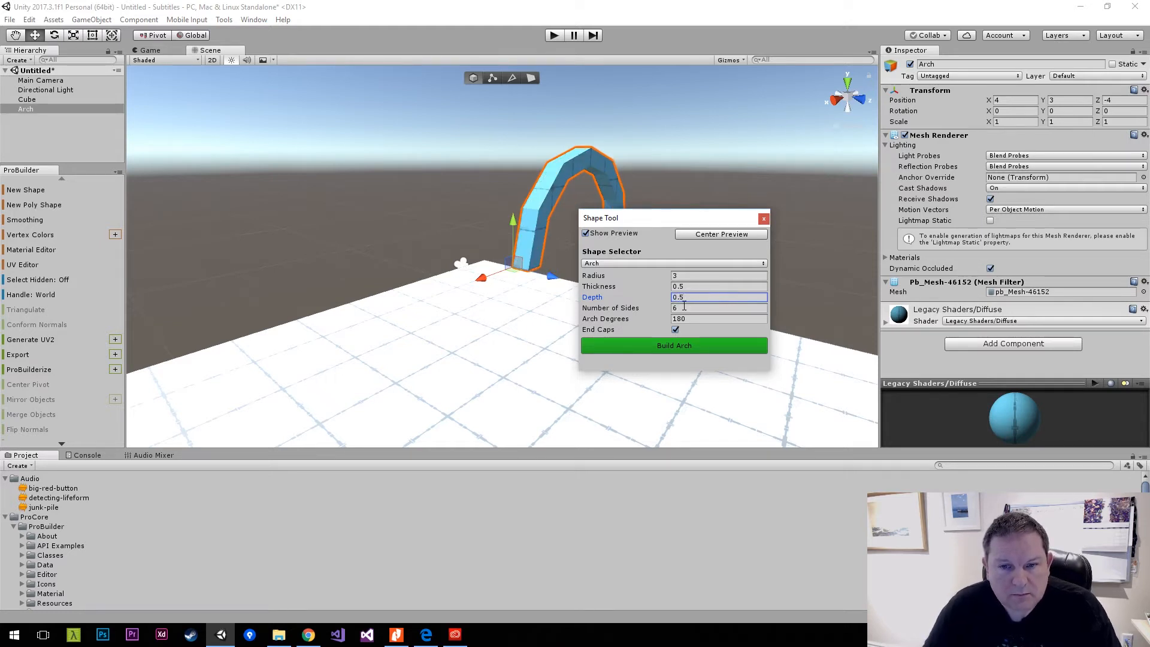
left_click(691, 305)
type("8")
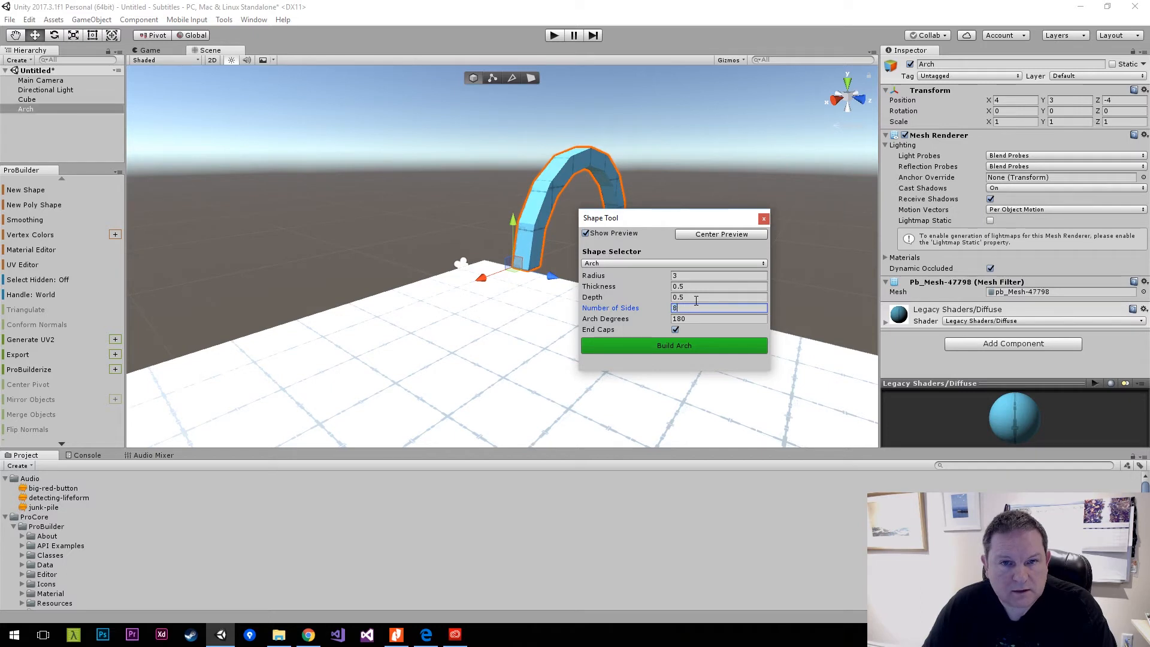
left_click(695, 318)
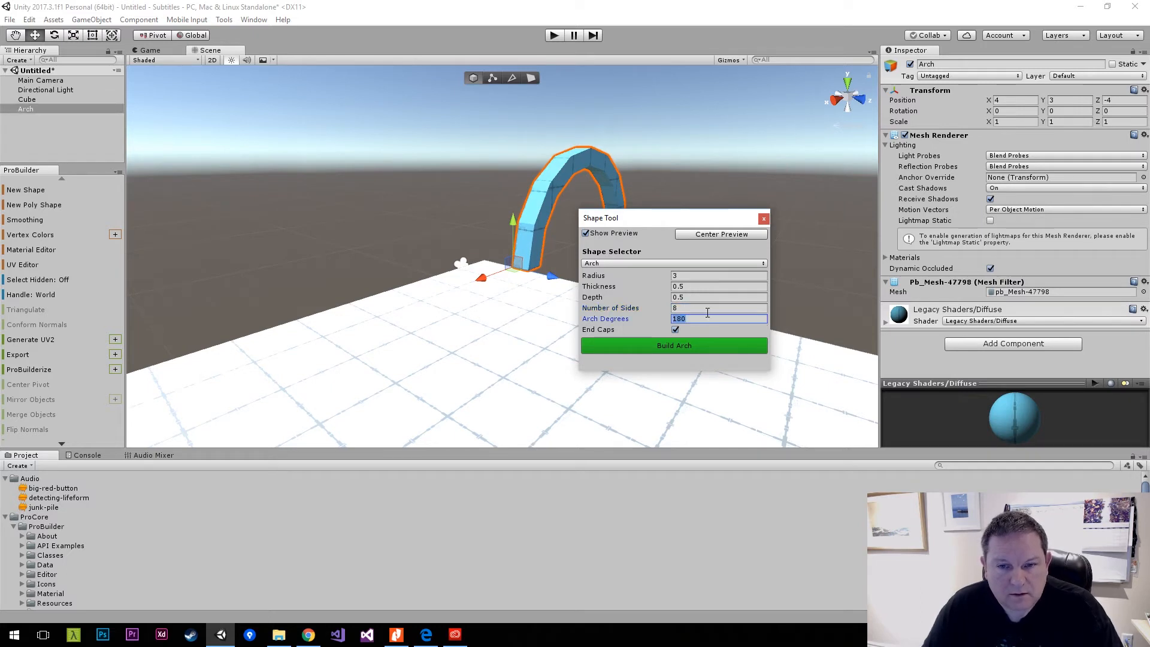
left_click(677, 349)
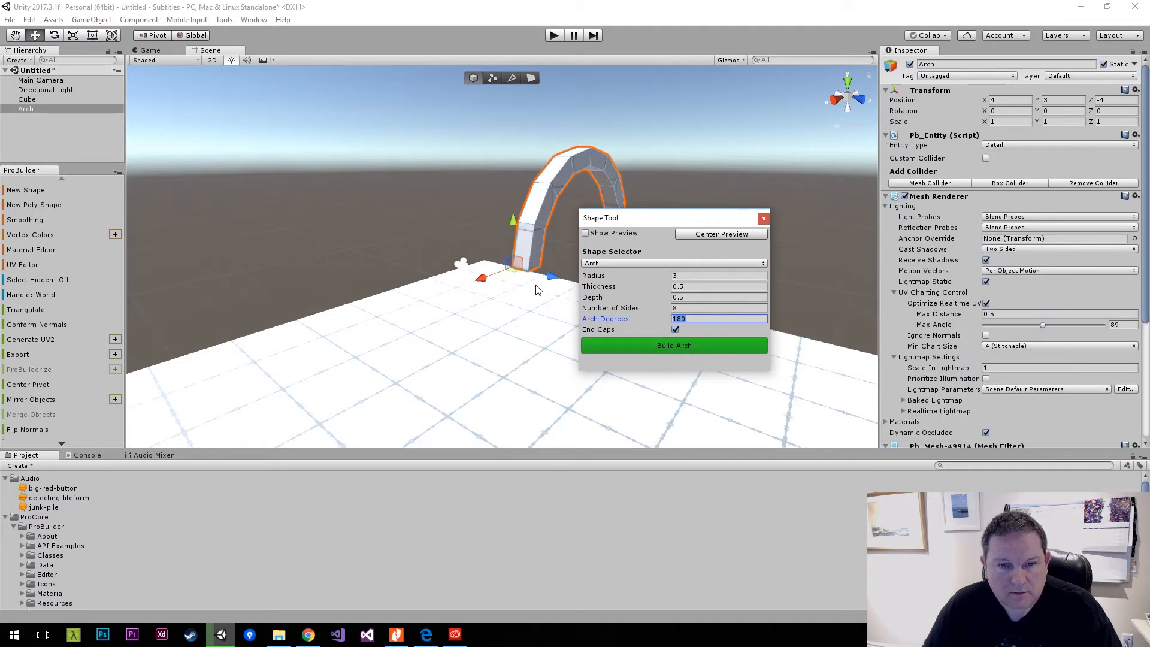
type("e")
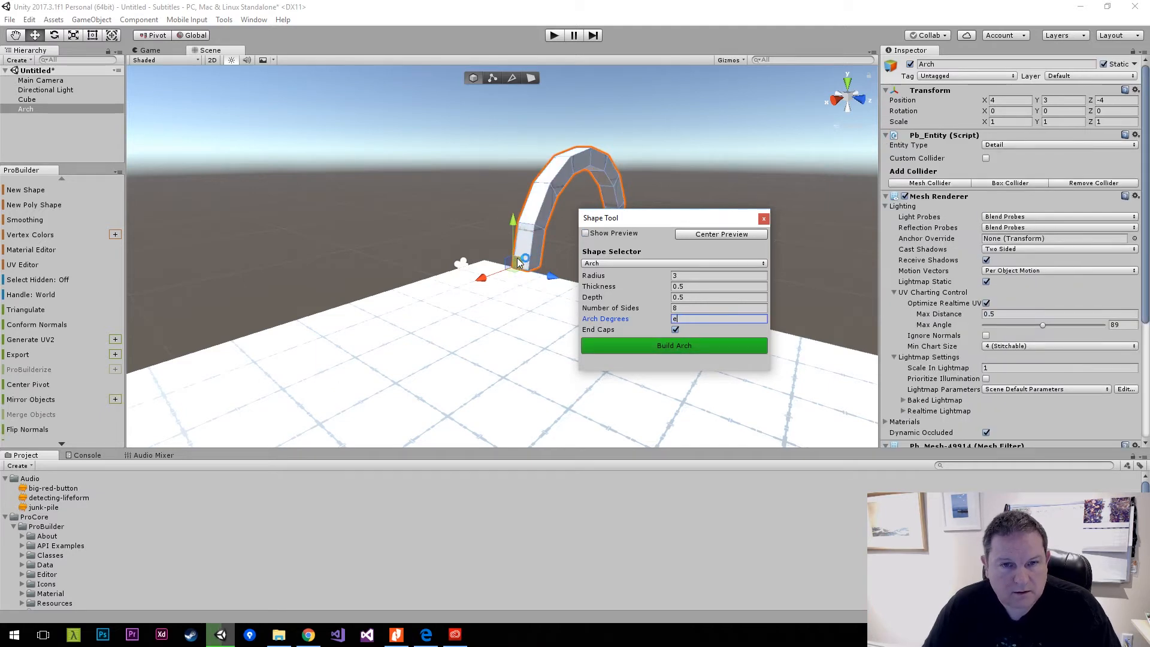
left_click(764, 220)
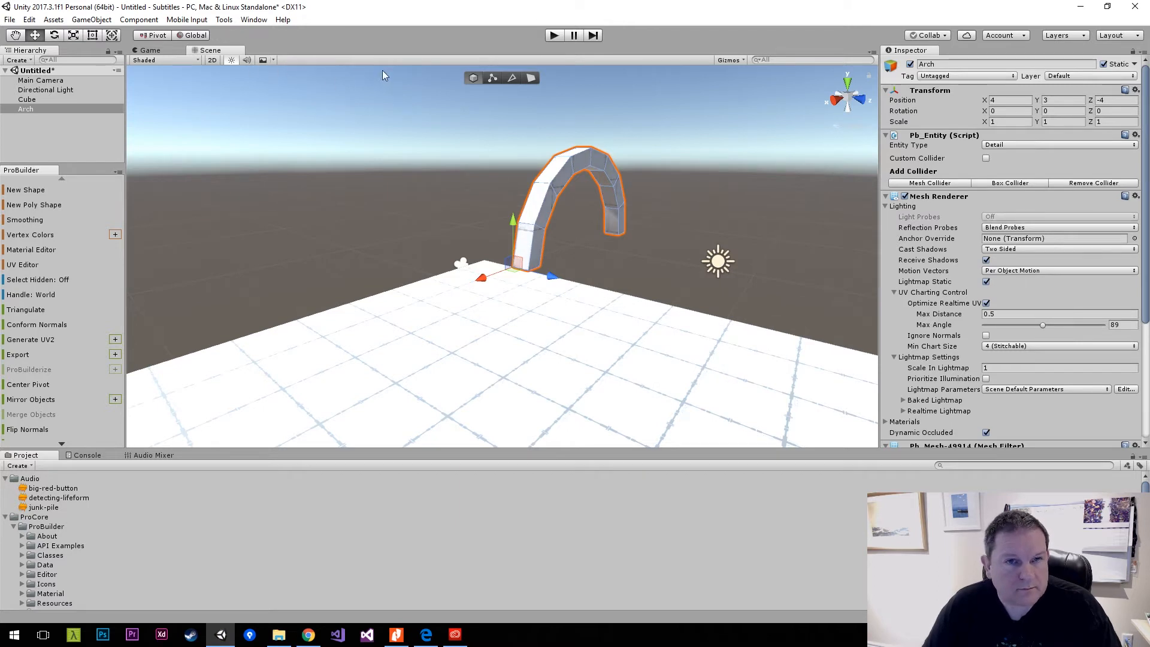
Switch the transform handle to Center and Local, and change the arch's entity type to Collider.
key("z")
key("x")
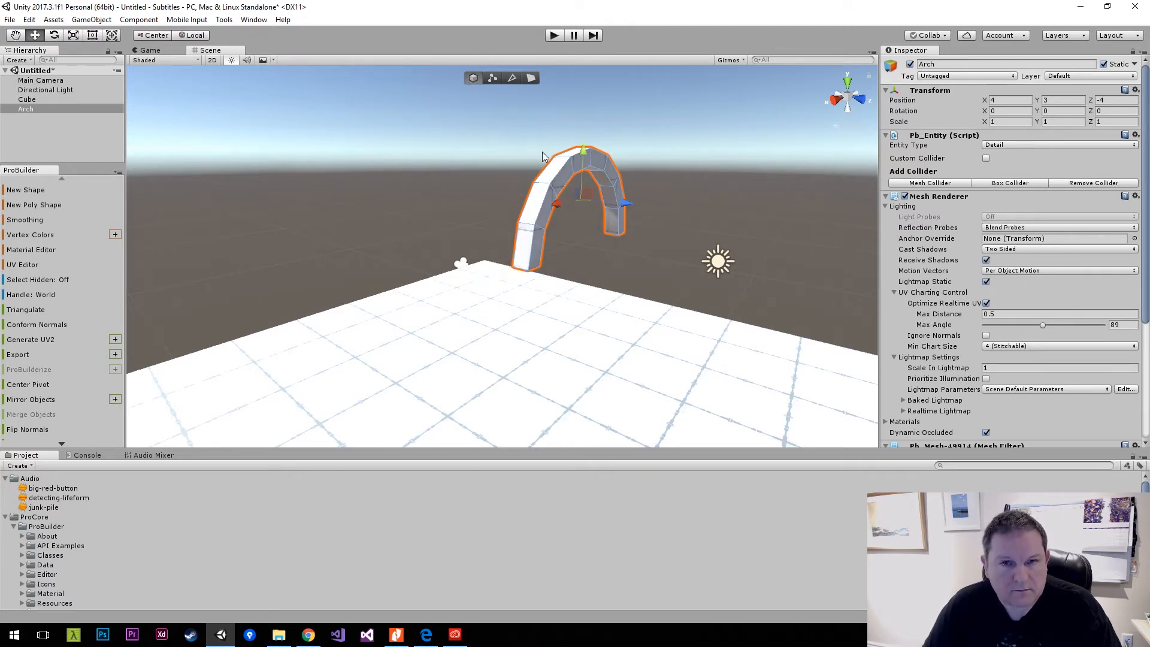
key("c")
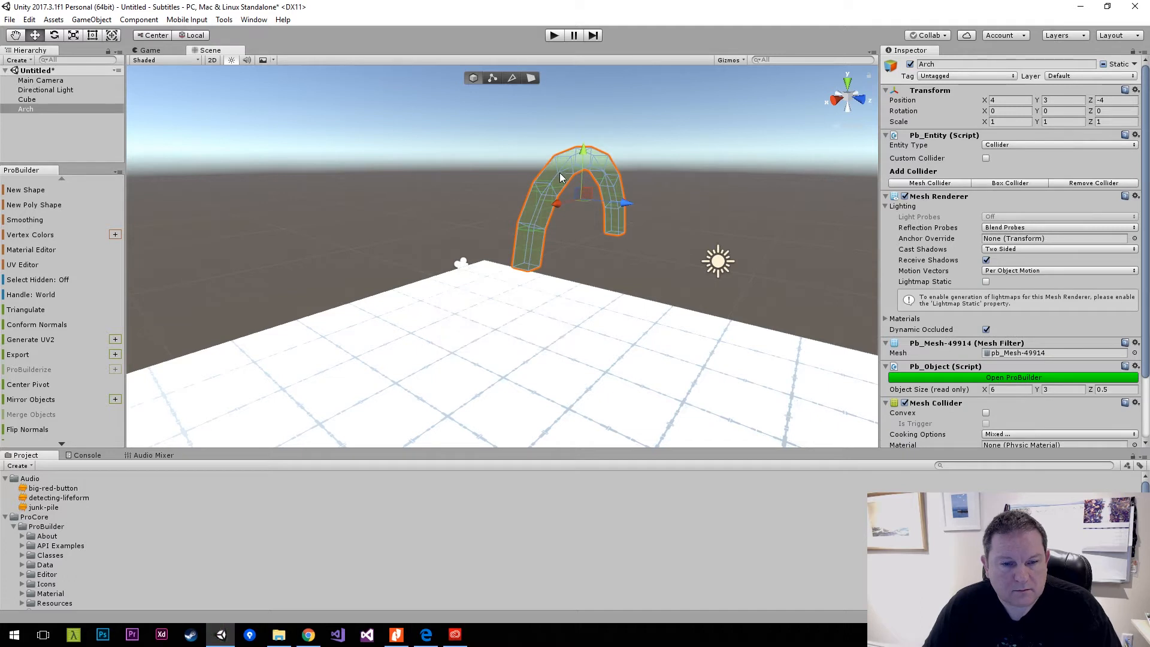
Delete the arch from the scene.
left_click(584, 236)
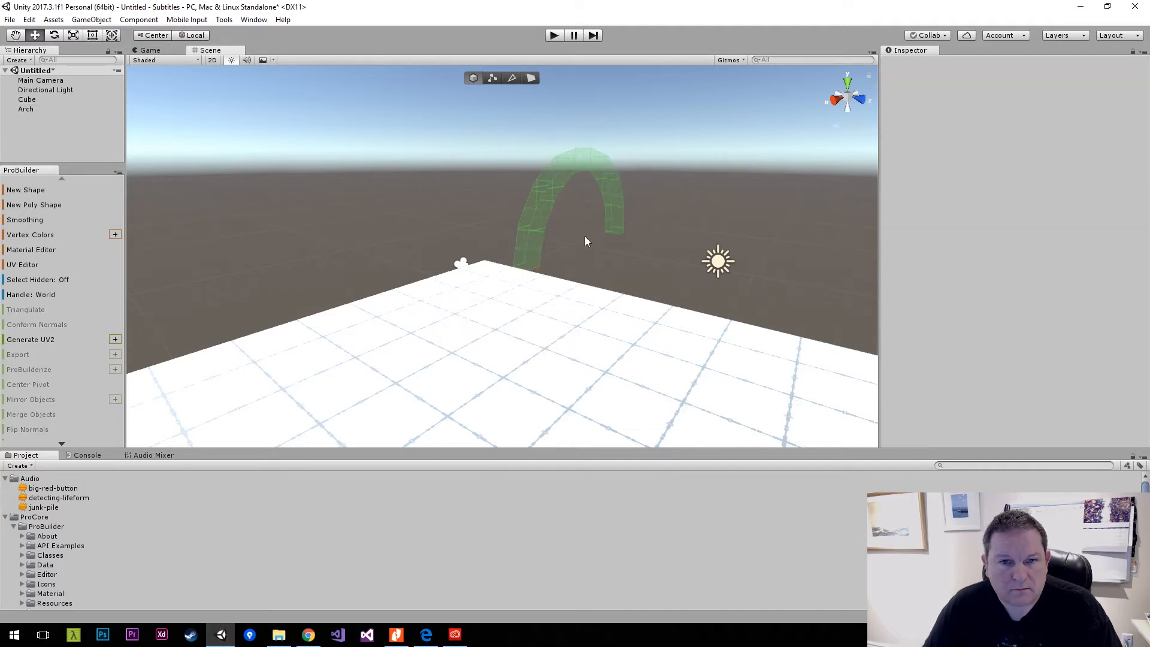
left_click(571, 197)
key("Delete")
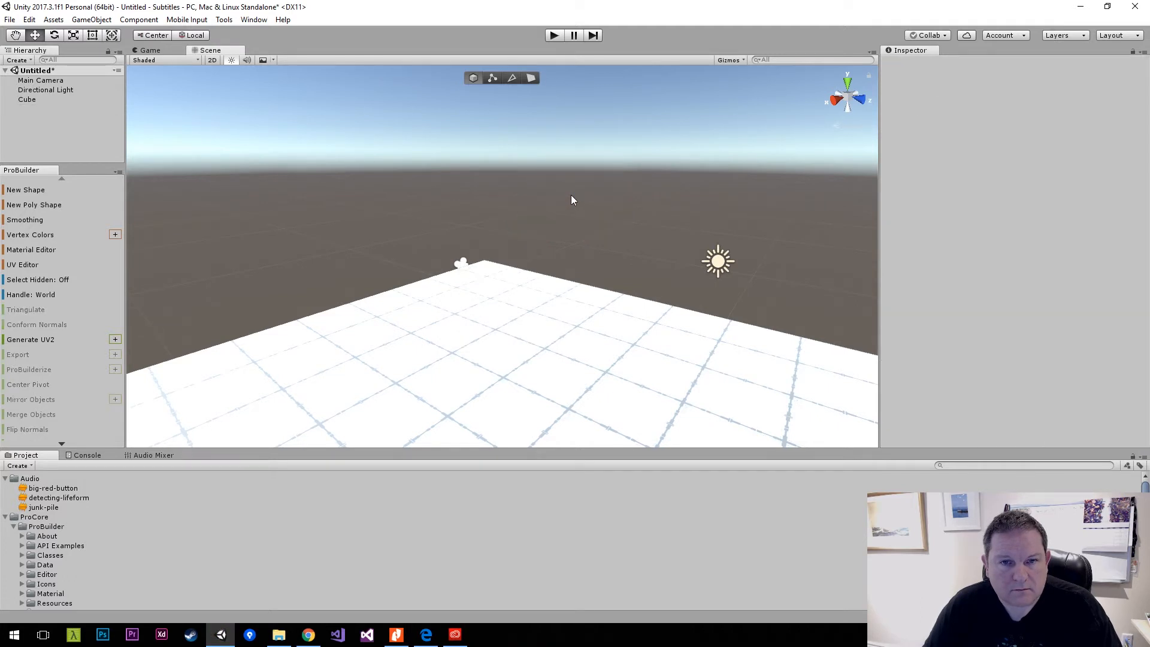
Start a new ProBuilder shape above the floor and select Arch as its shape type.
right_click_drag(441, 200, 546, 223)
key("s")
key("a")
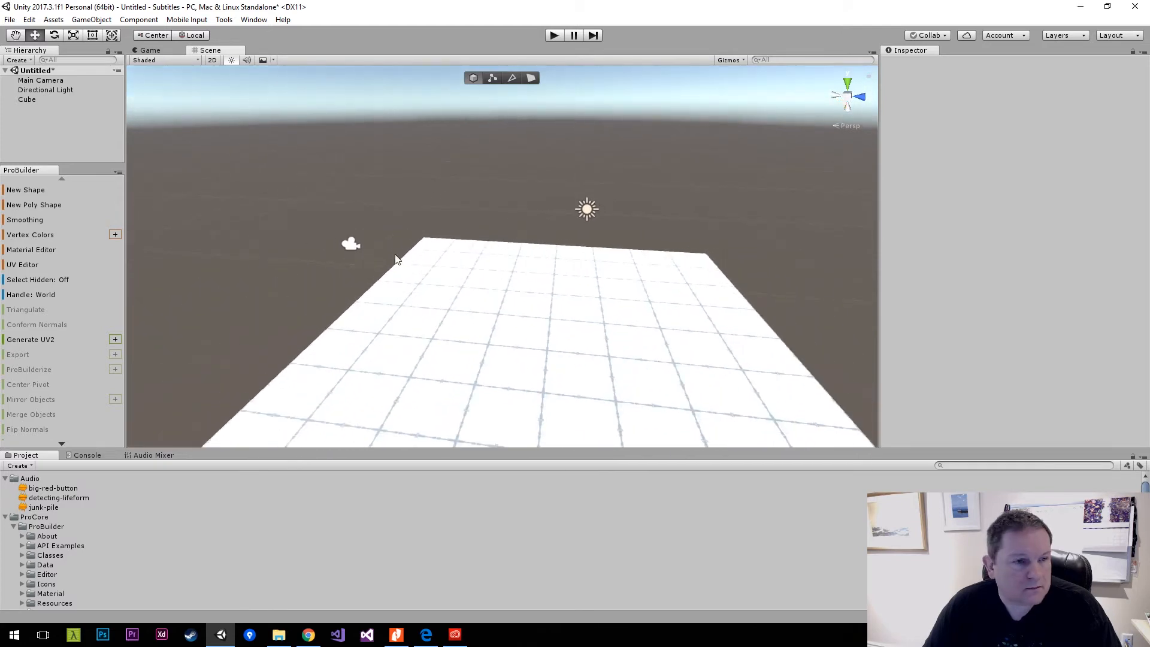
left_click(38, 191)
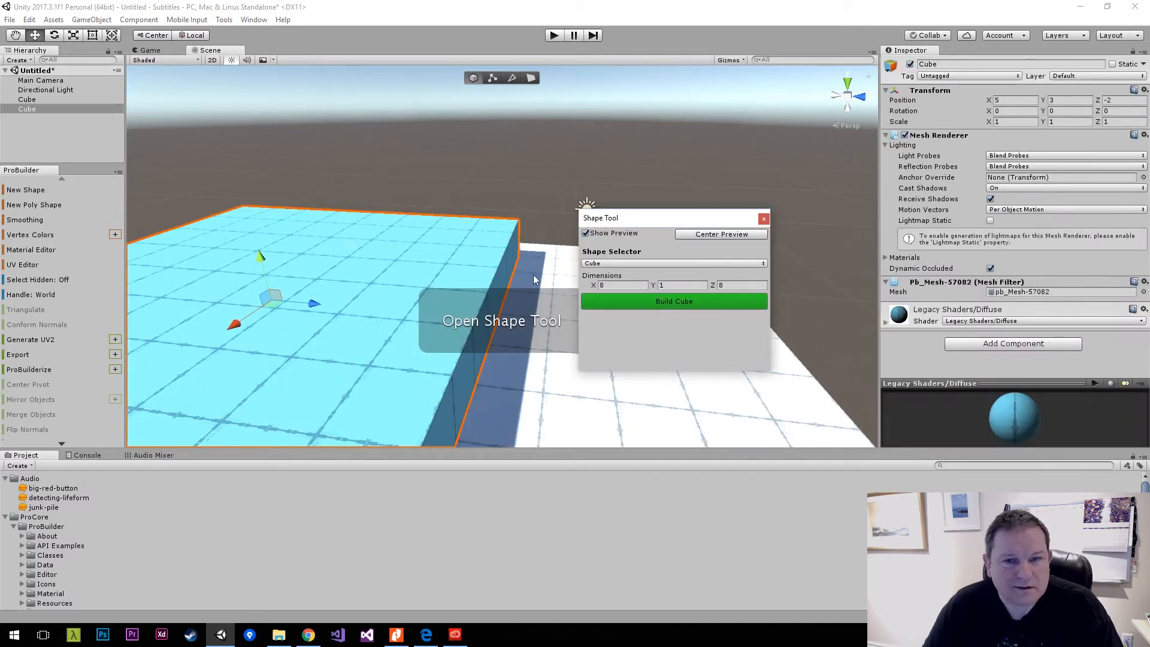
left_click(688, 264)
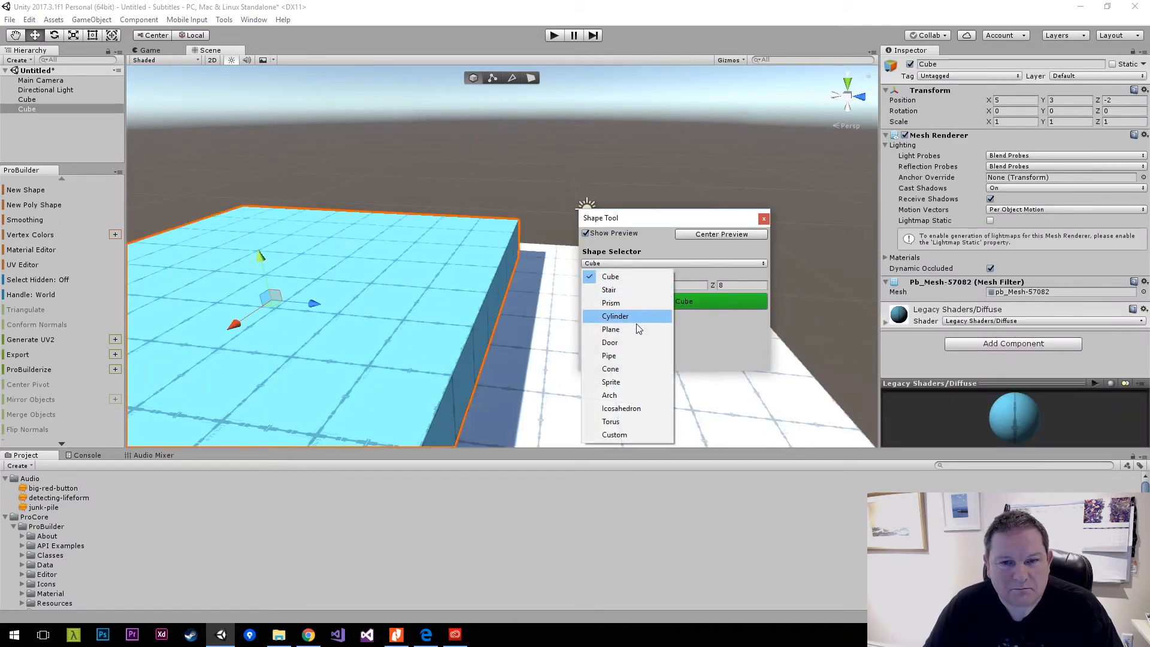
left_click(631, 397)
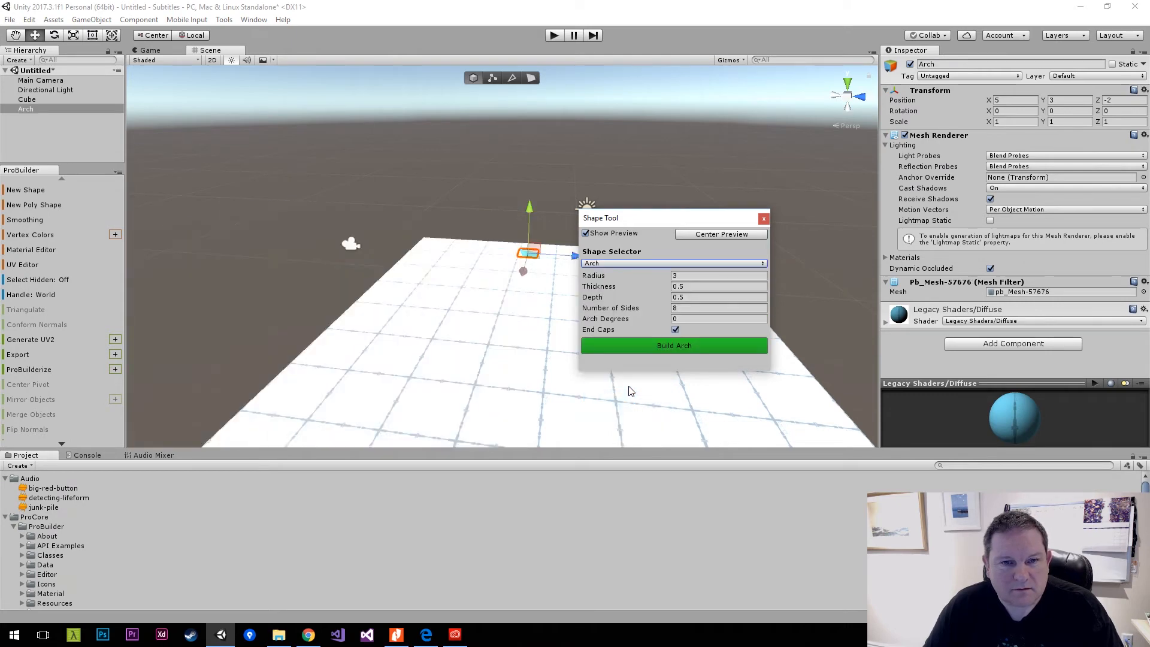
Set the arch degrees to 180, build the arch with radius 3 and 8 sides, and close the Shape Tool.
left_click_drag(543, 301, 372, 161, "alt")
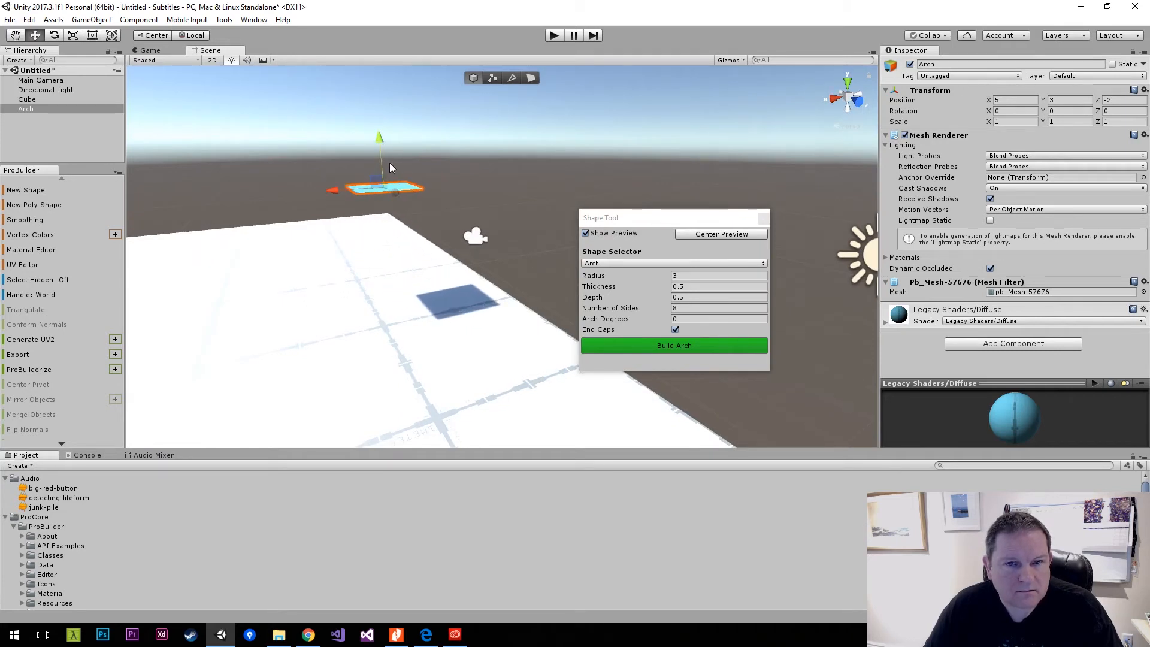
left_click(691, 319)
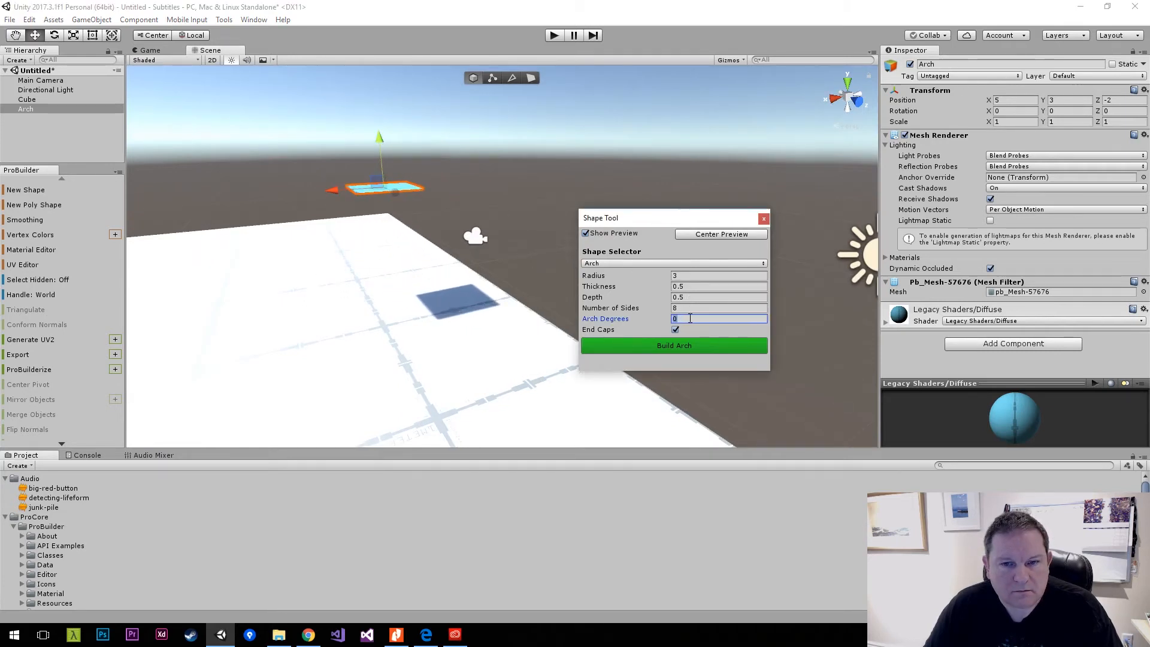
type("180")
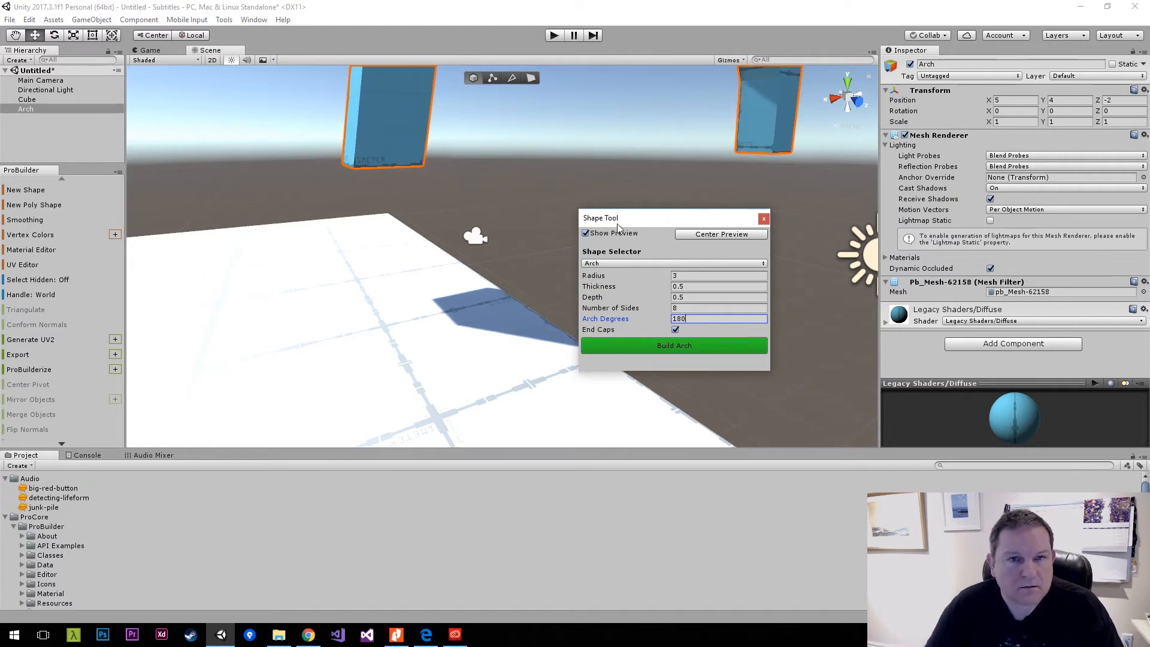
left_click_drag(548, 193, 564, 192, "alt")
left_click(690, 345)
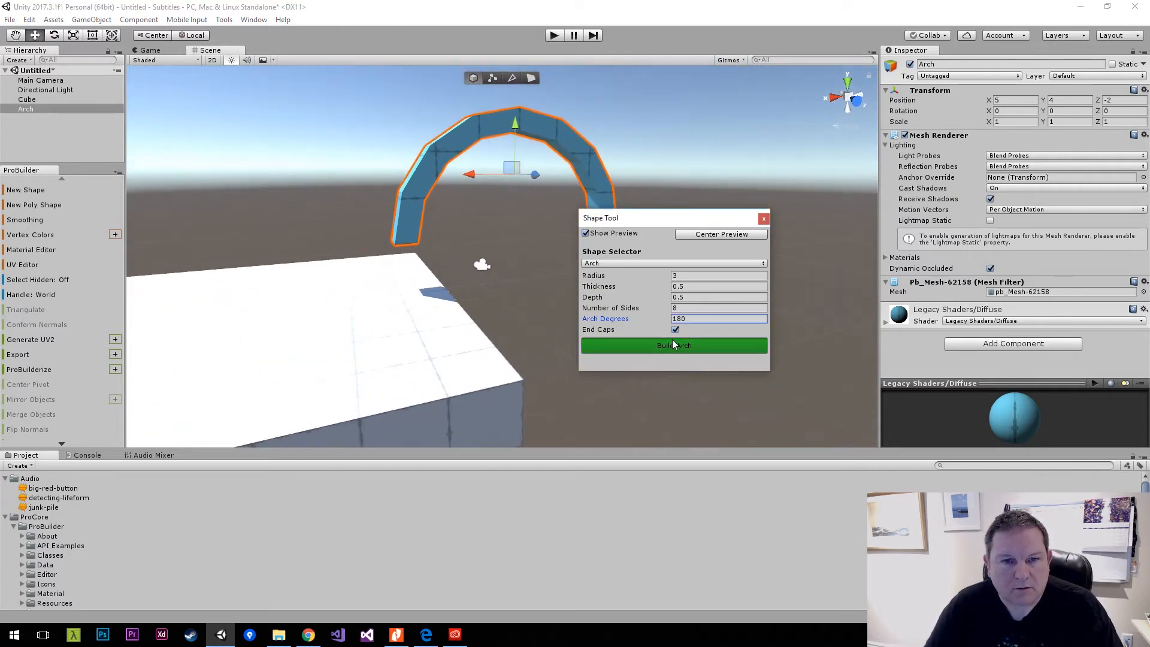
left_click(316, 38)
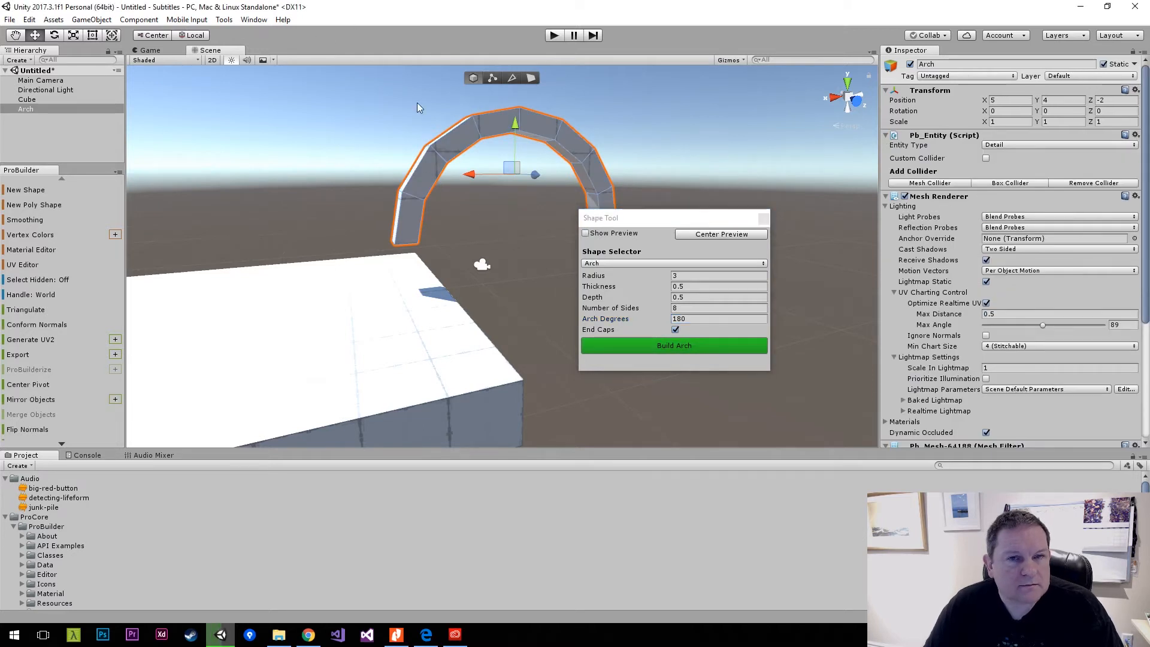
left_click(432, 99)
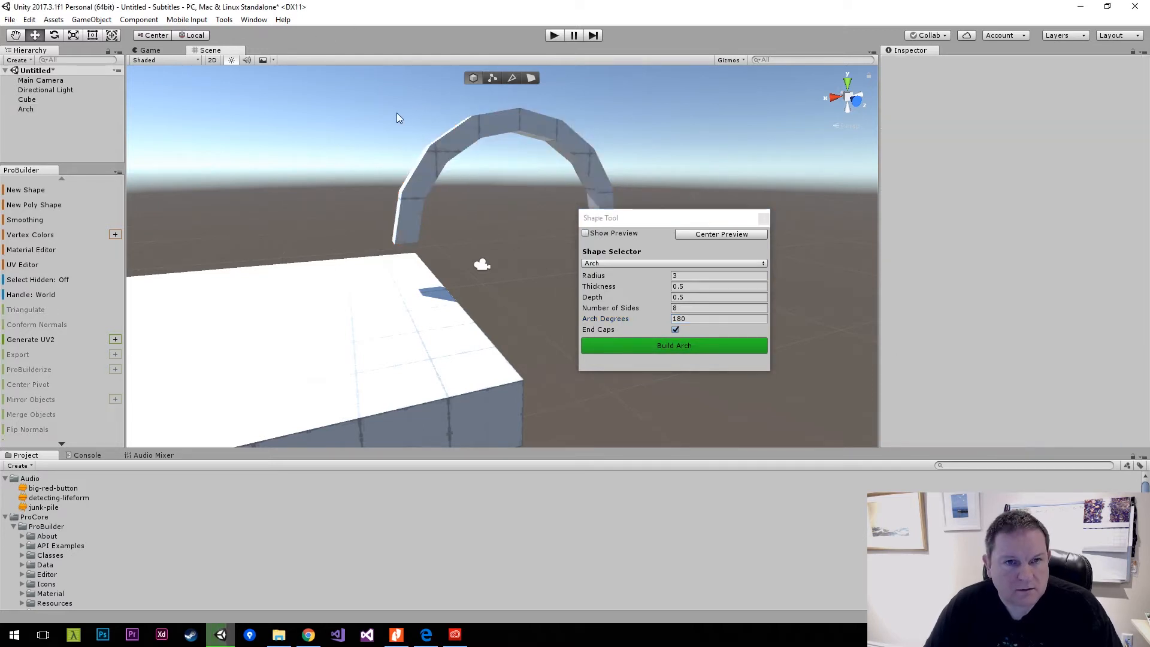
left_click(764, 218)
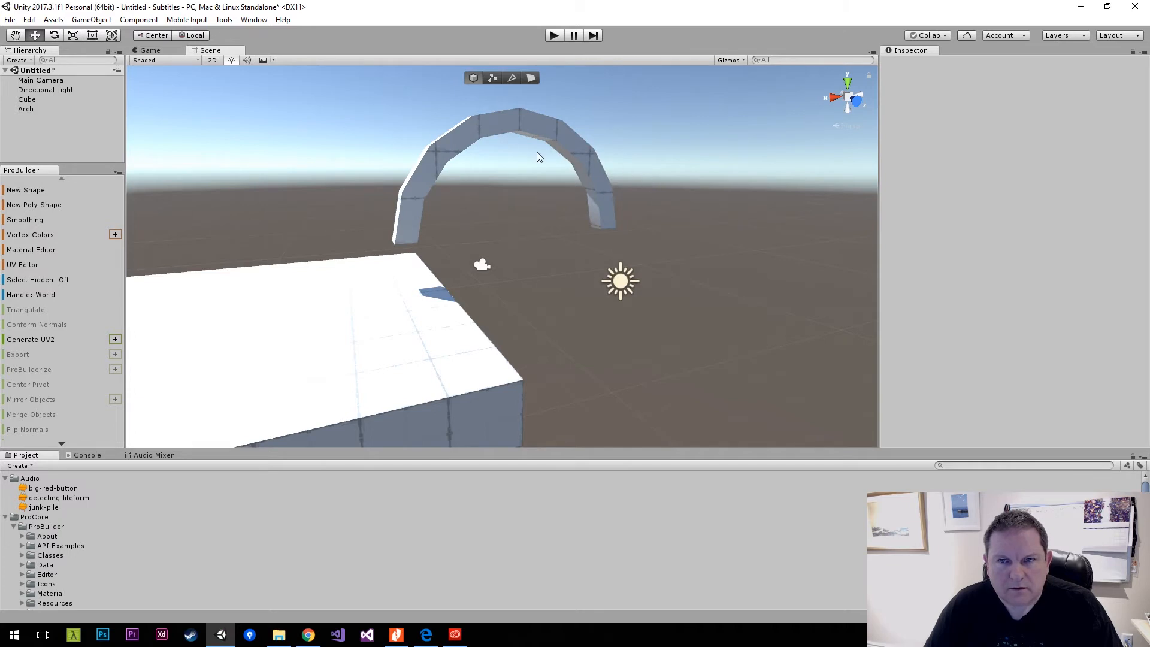
Select the newly built arch in the scene.
left_click(454, 153)
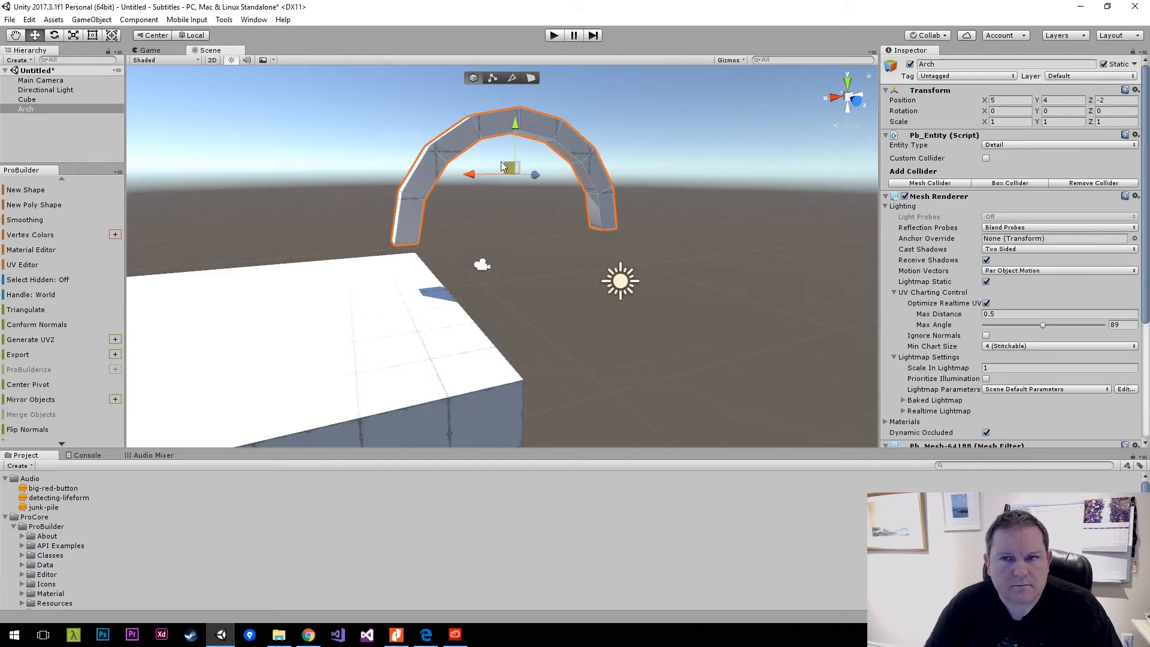
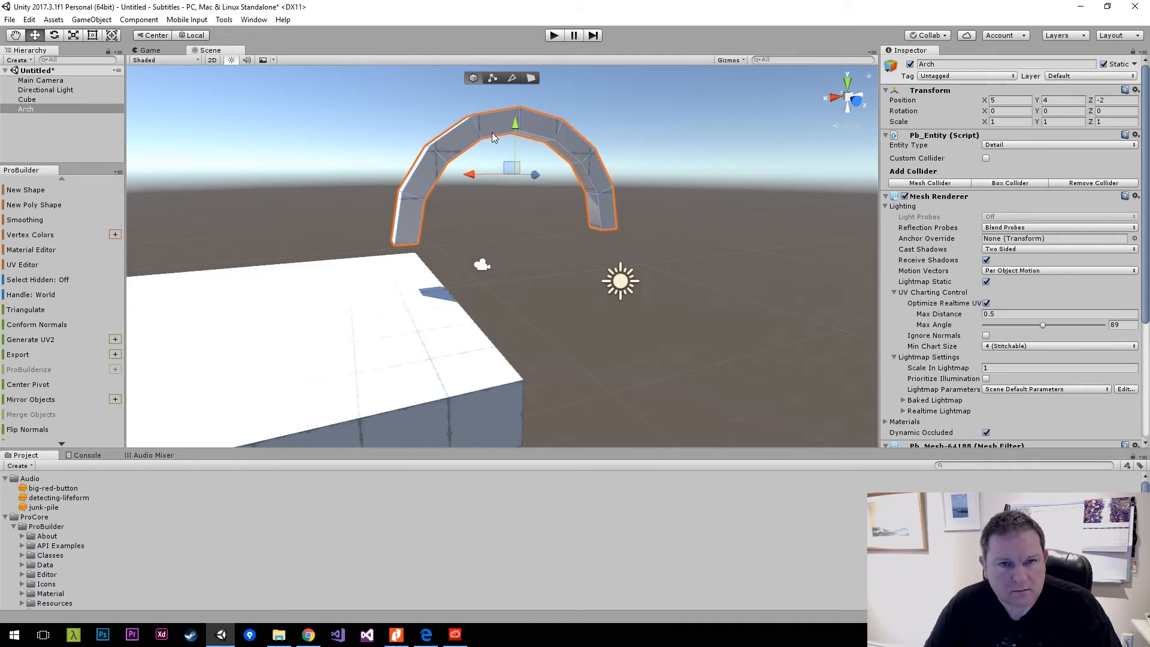
Rotate the arch about its vertical axis and set its Y rotation to 90.
key("r")
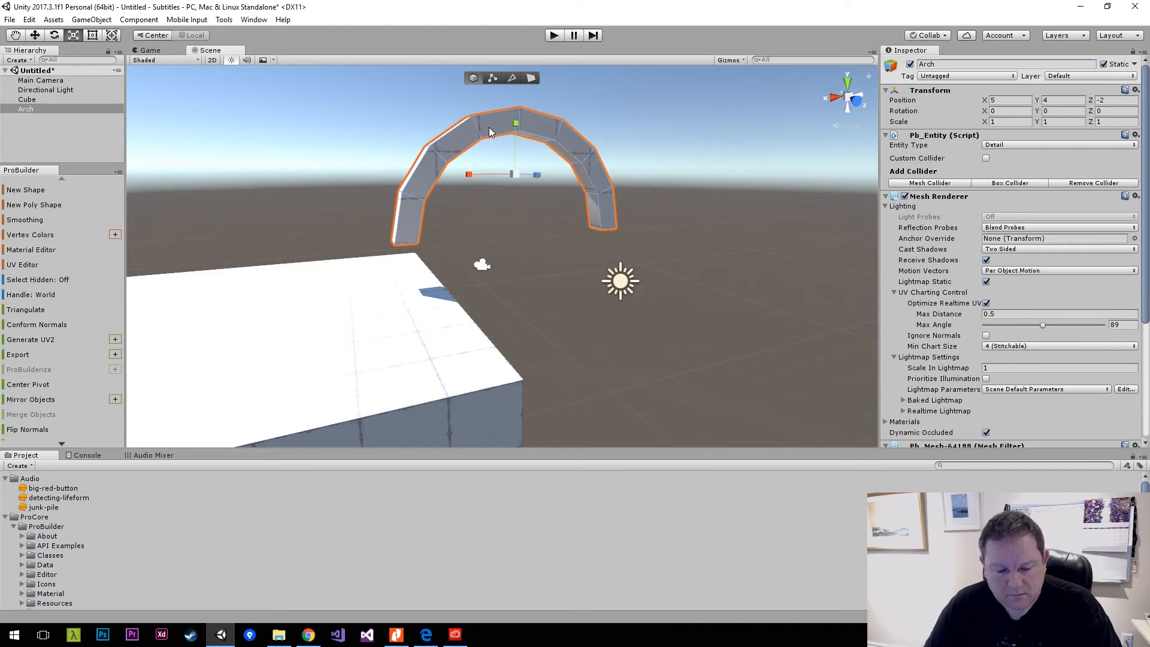
key("e")
key("e")
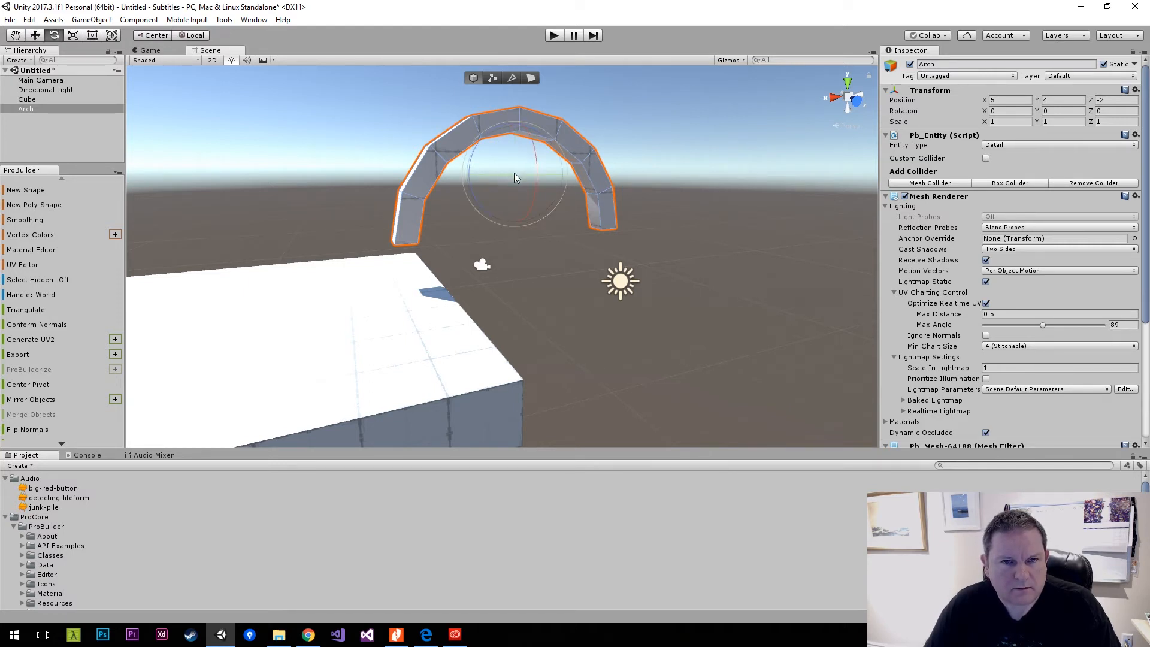
left_click_drag(514, 177, 355, 165)
left_click(1078, 111)
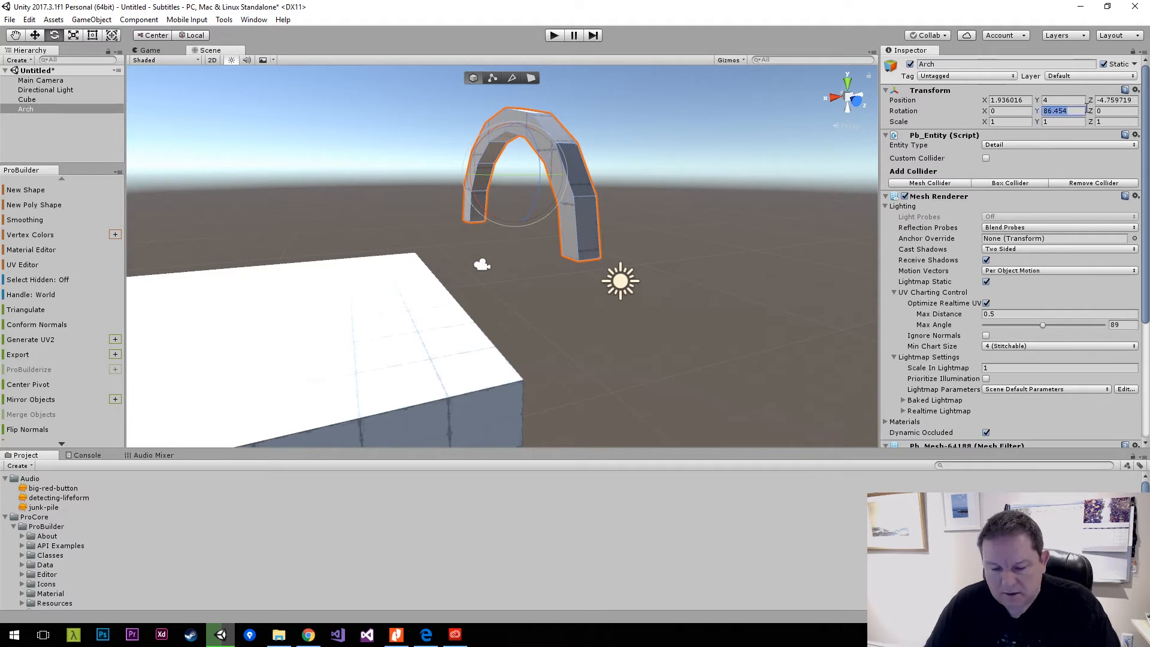
type("90")
key("Return")
Move the arch onto the floor's far edge at about X 4.3, Y 2.85 and narrow it to an X scale of about 0.73.
mouse_move(432, 163)
left_mouse_down("alt")
mouse_move(402, 159)
mouse_move(419, 152)
left_mouse_up("alt")
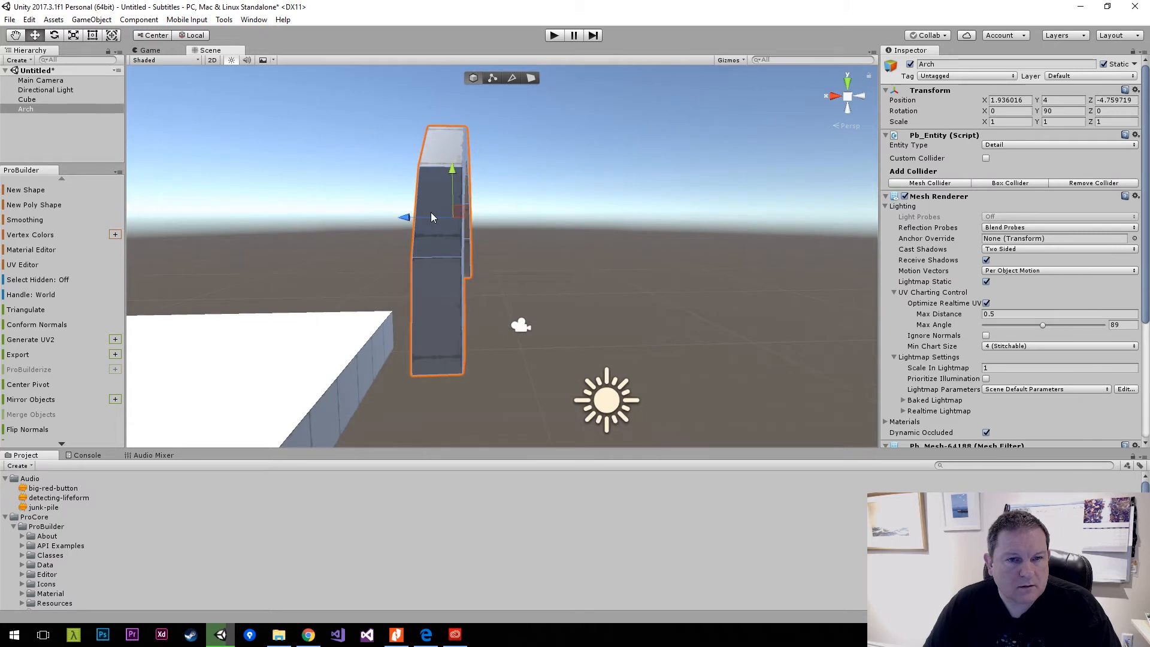
left_click_drag(431, 214, 289, 216)
left_click_drag(316, 174, 506, 256)
mouse_move(419, 234)
left_mouse_down("alt")
mouse_move(506, 234)
mouse_move(514, 245)
mouse_move(436, 244)
left_mouse_up("alt")
key("r")
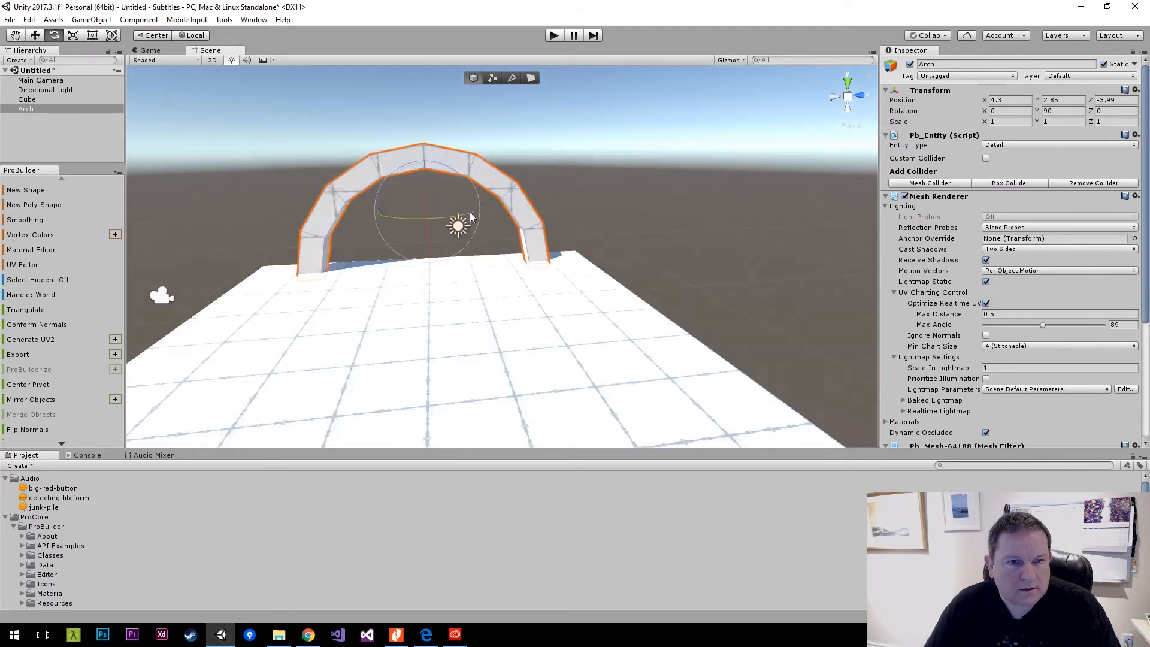
left_click_drag(379, 213, 390, 217)
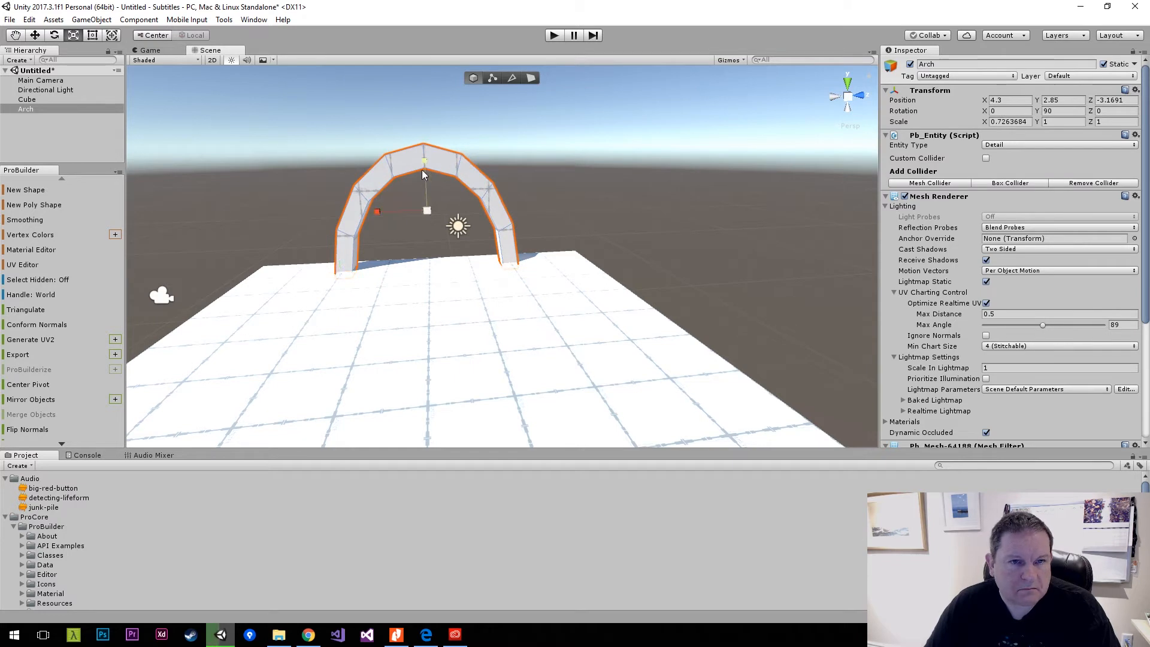
Build a ProBuilder cube with dimensions X 1, Y 1 and Z 1 near the foot of the arch.
left_click(301, 181)
key("a")
right_click_drag(301, 181, 168, 231)
key("s")
key("d")
key("w")
left_click(33, 191)
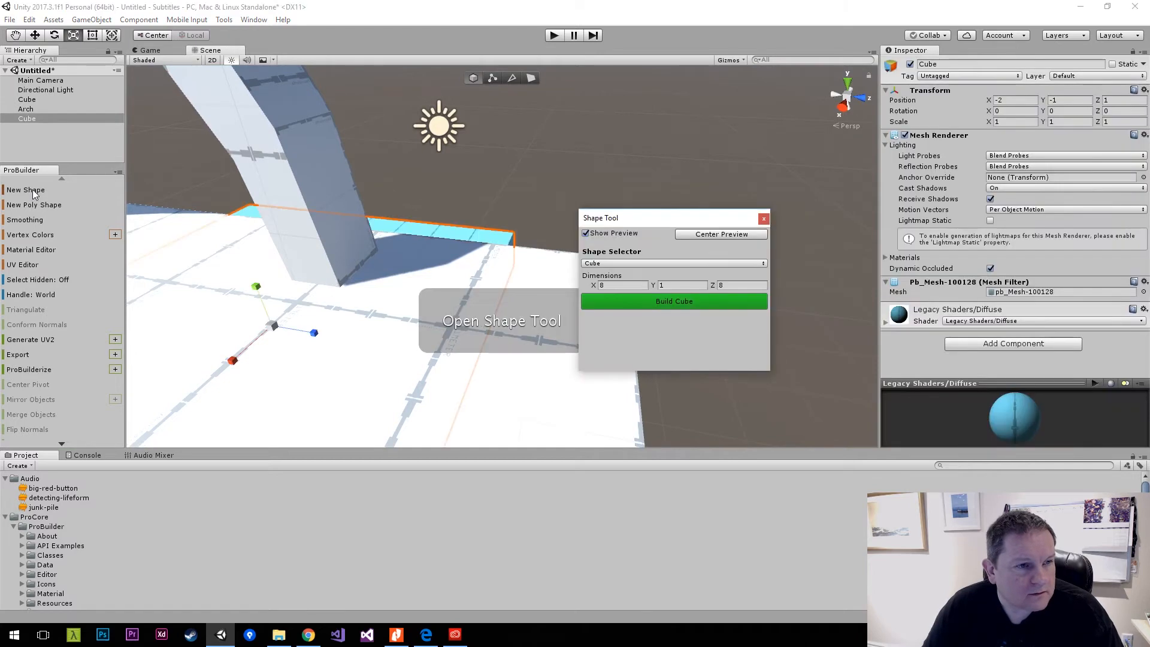
left_click(639, 286)
type("1")
key("Tab")
key("Tab")
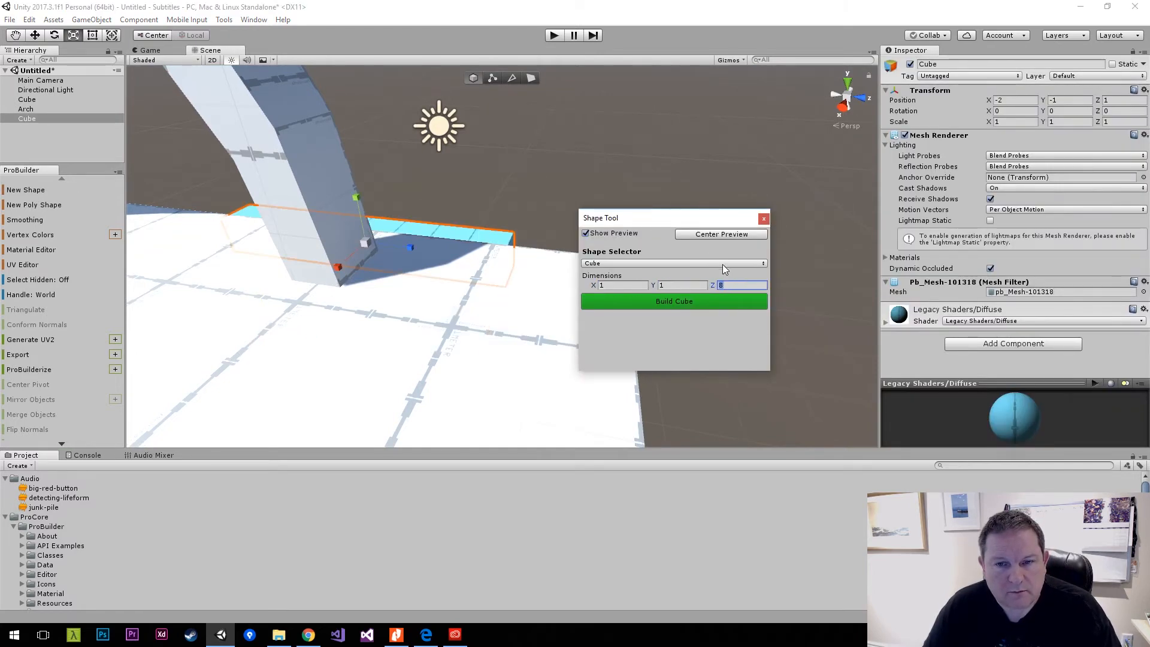
type("1")
left_click(672, 313)
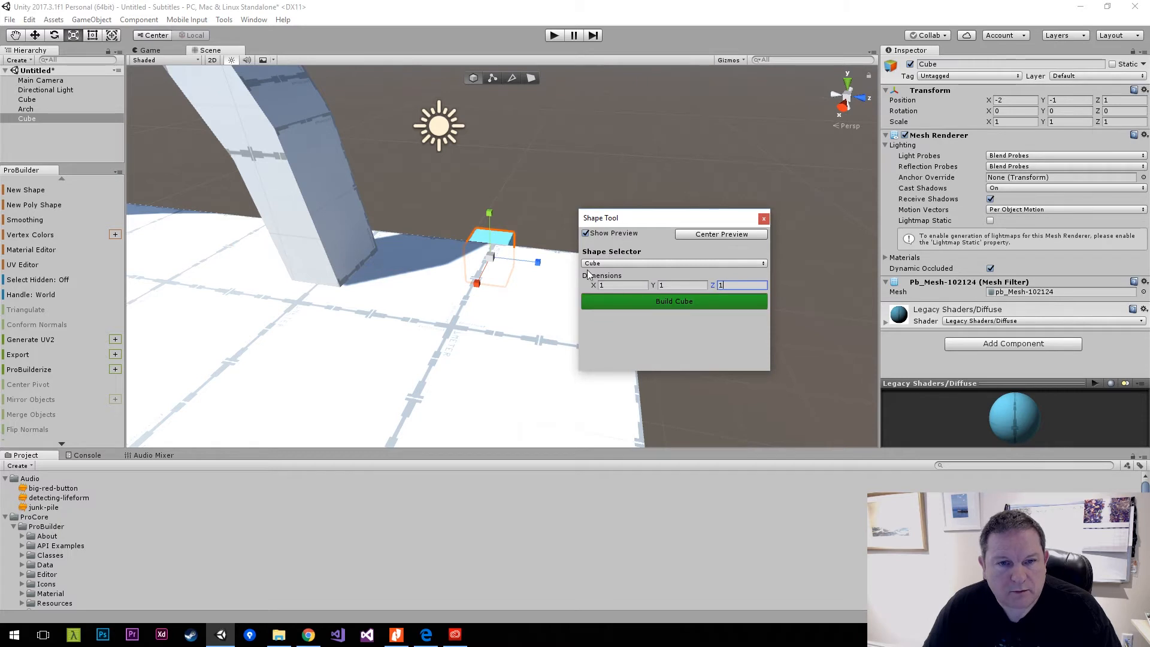
Move the small cube above the floor corner beside the arch, at about X 4.1, Y 3.35, Z 2.57.
left_click(511, 237)
key("w")
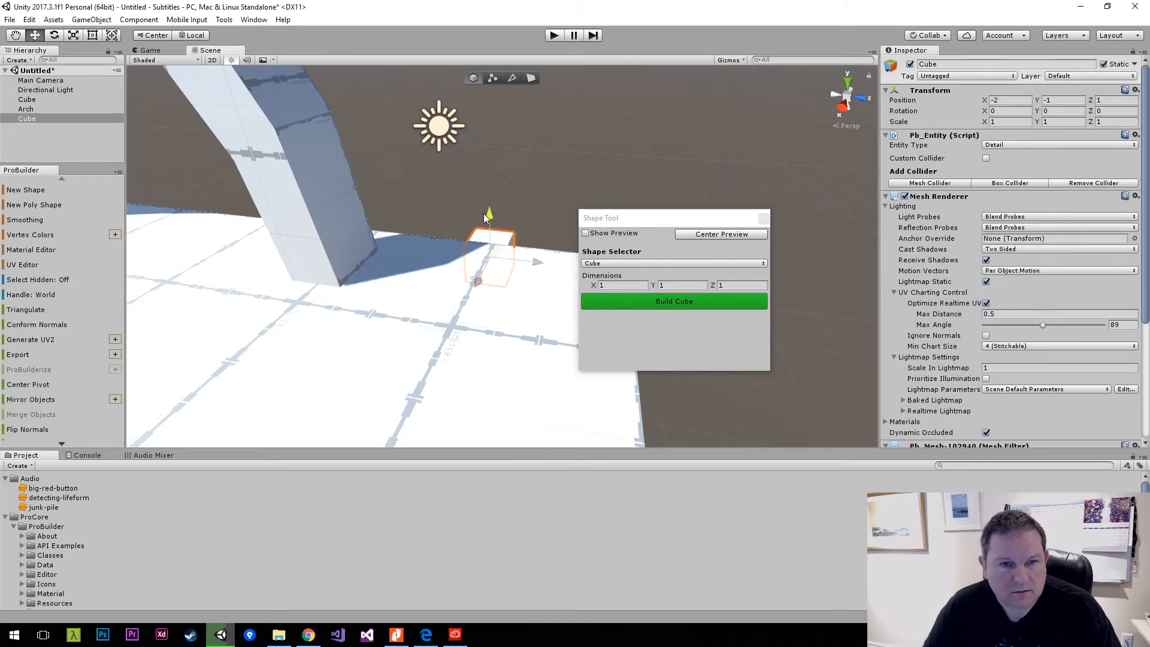
left_click_drag(486, 218, 487, 132)
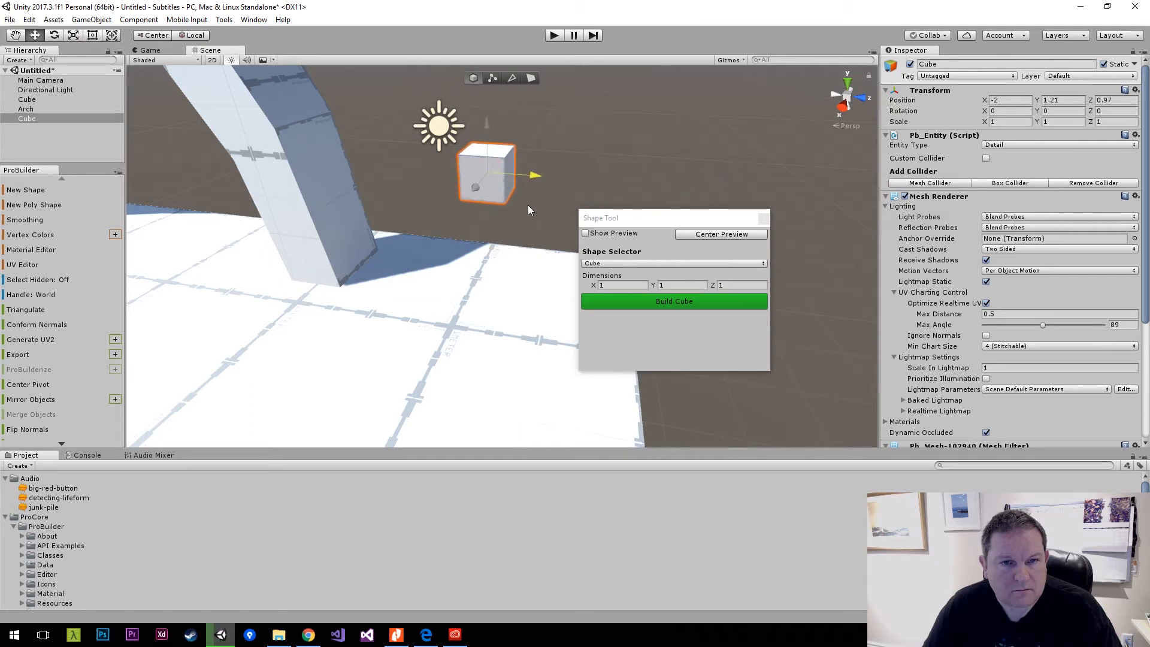
left_click_drag(529, 206, 492, 226)
key("d")
right_click_drag(493, 225, 258, 197)
key("a")
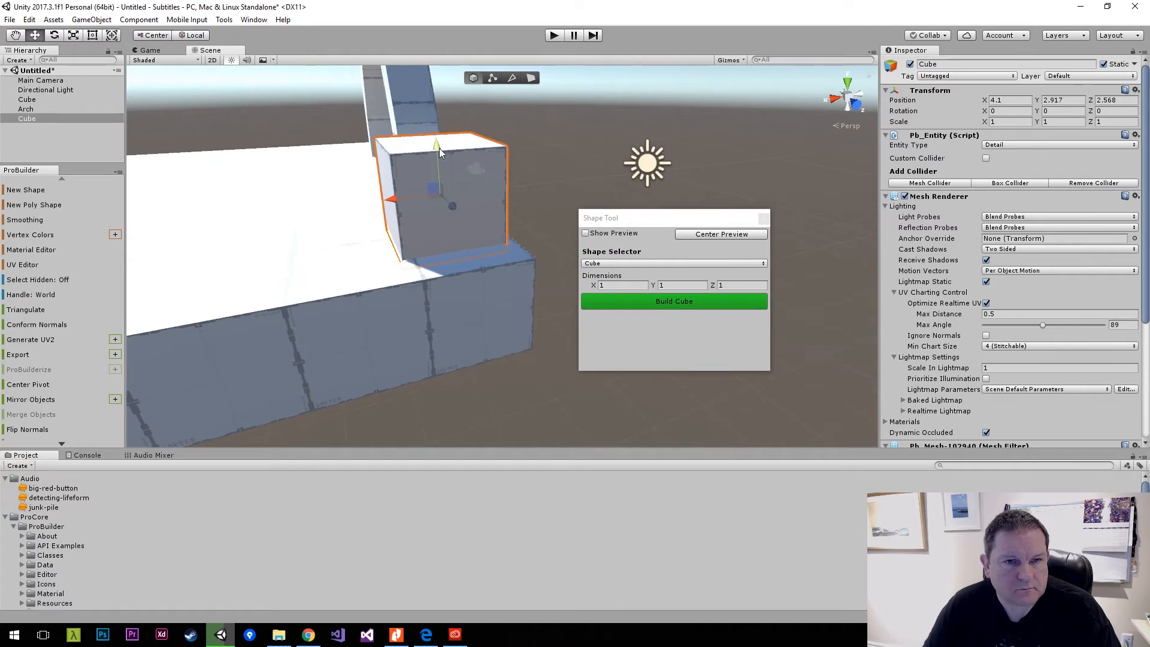
left_click_drag(440, 149, 444, 109)
Deactivate the floor cube to expose the small cube's underside, and select the small cube.
right_click_drag(443, 109, 336, 571)
key("w")
left_click(445, 353)
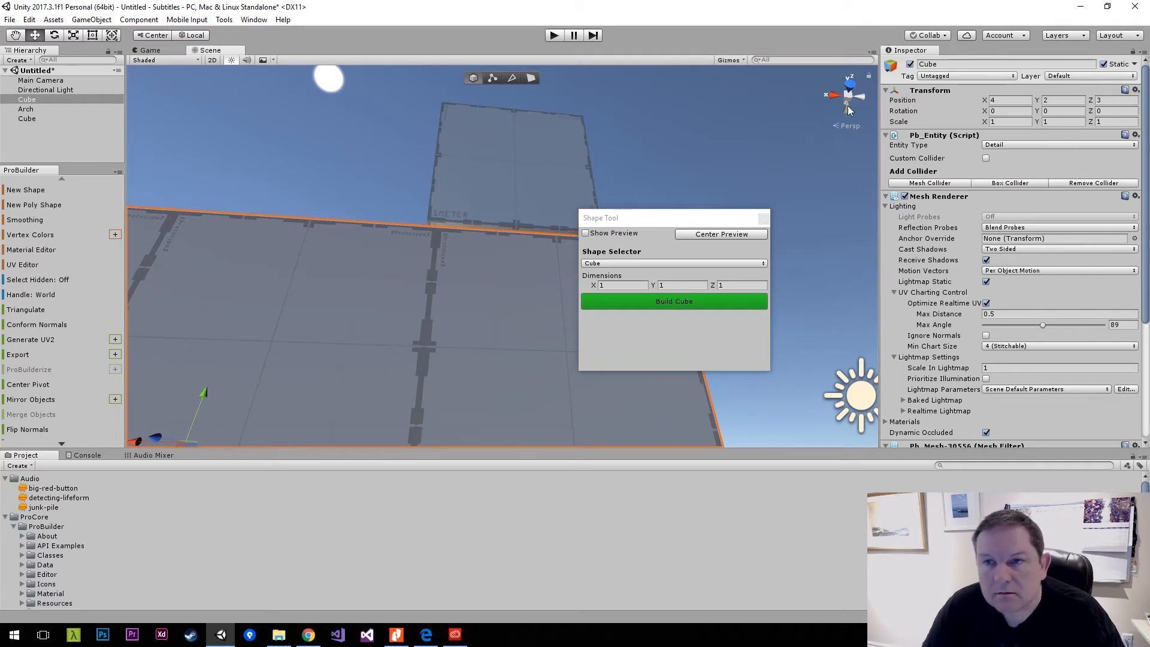
left_click(513, 263)
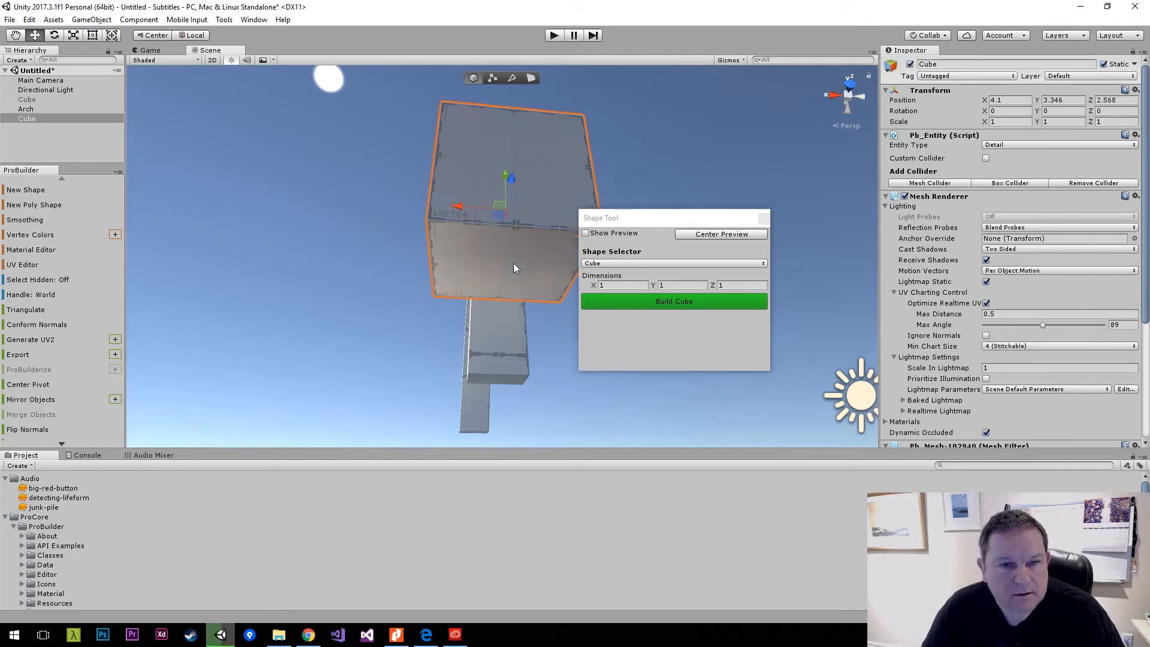
Duplicate the small cube and scale down the duplicate's bottom face in face-editing mode.
left_click(531, 78)
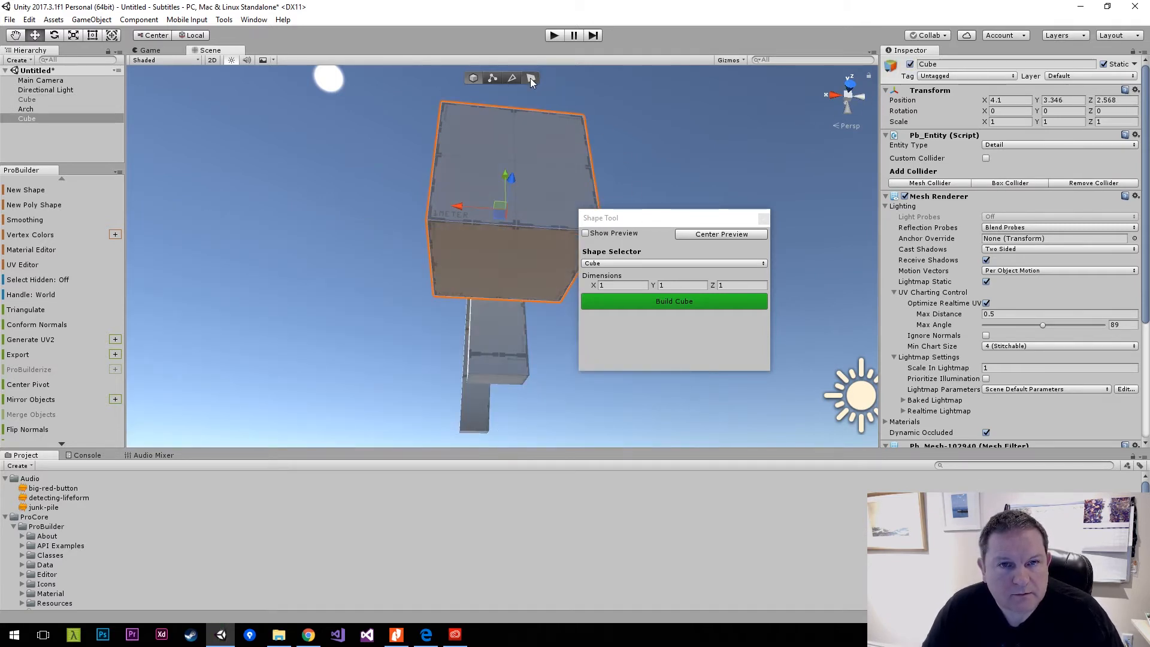
left_click(512, 268)
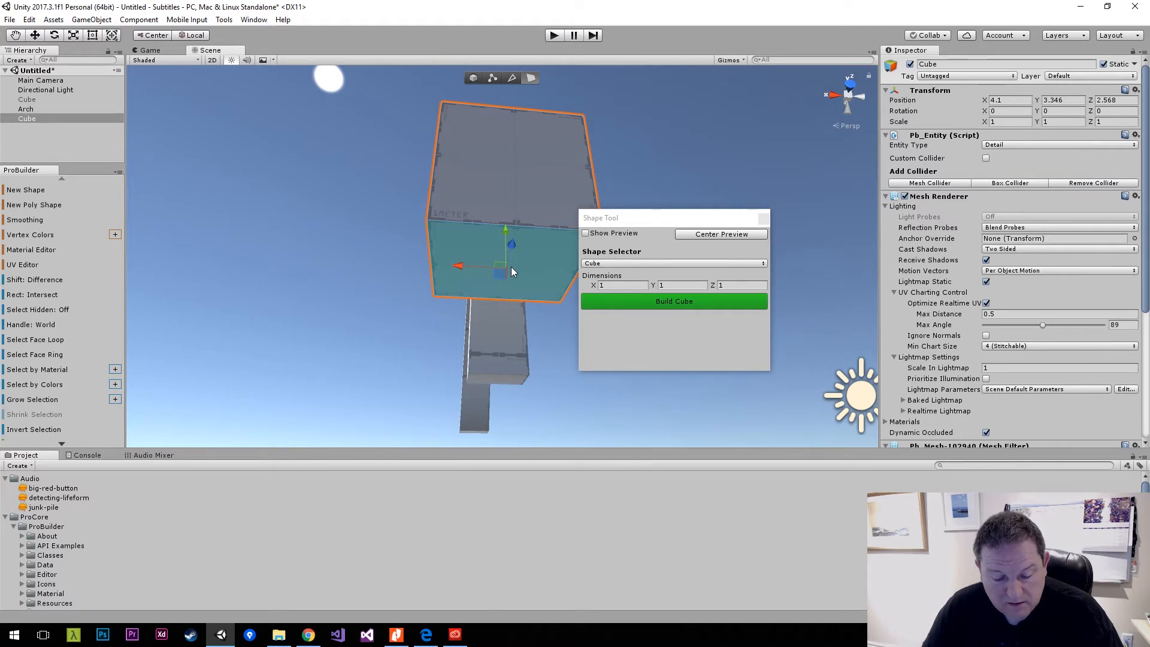
key("e")
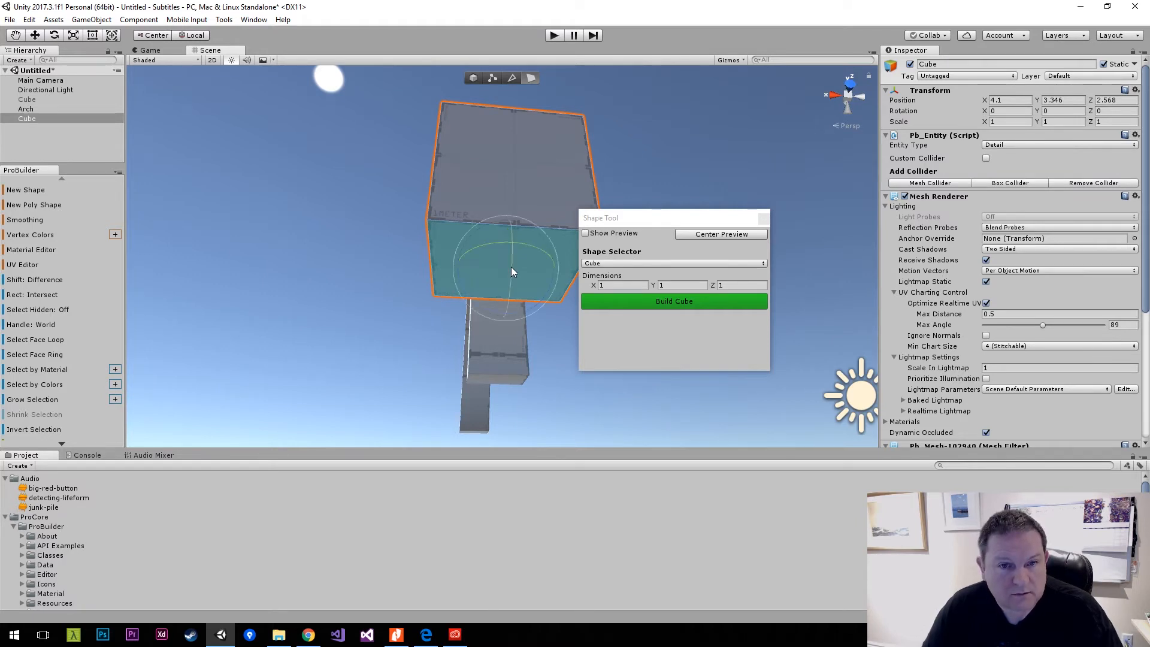
key("r")
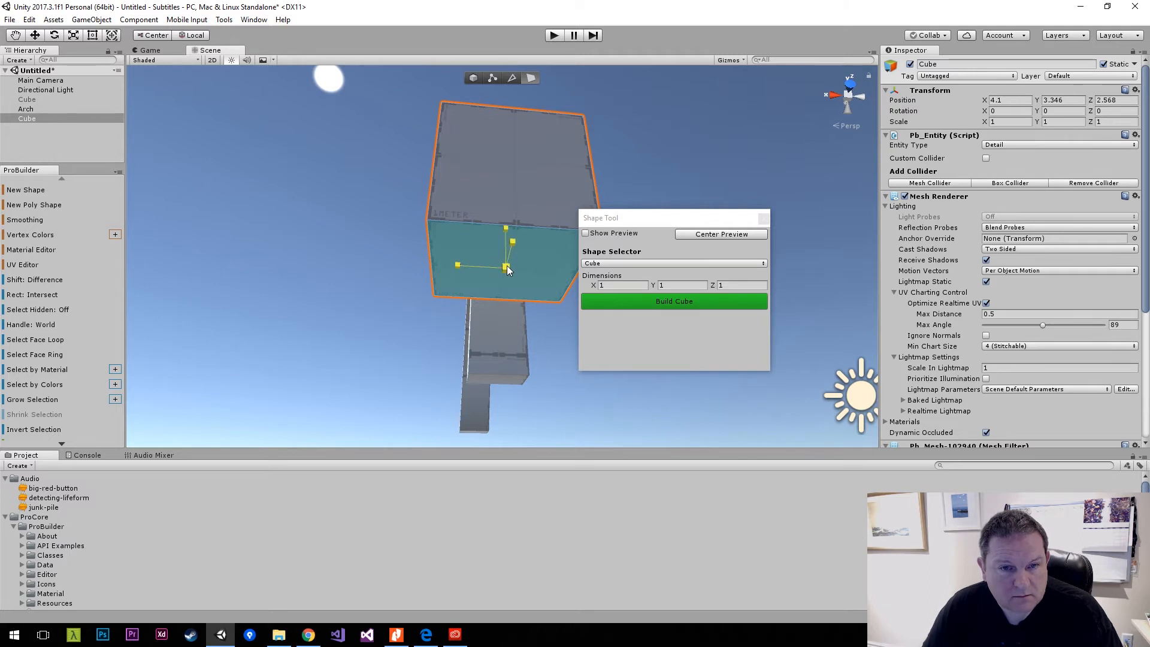
left_click_drag(505, 265, 505, 265)
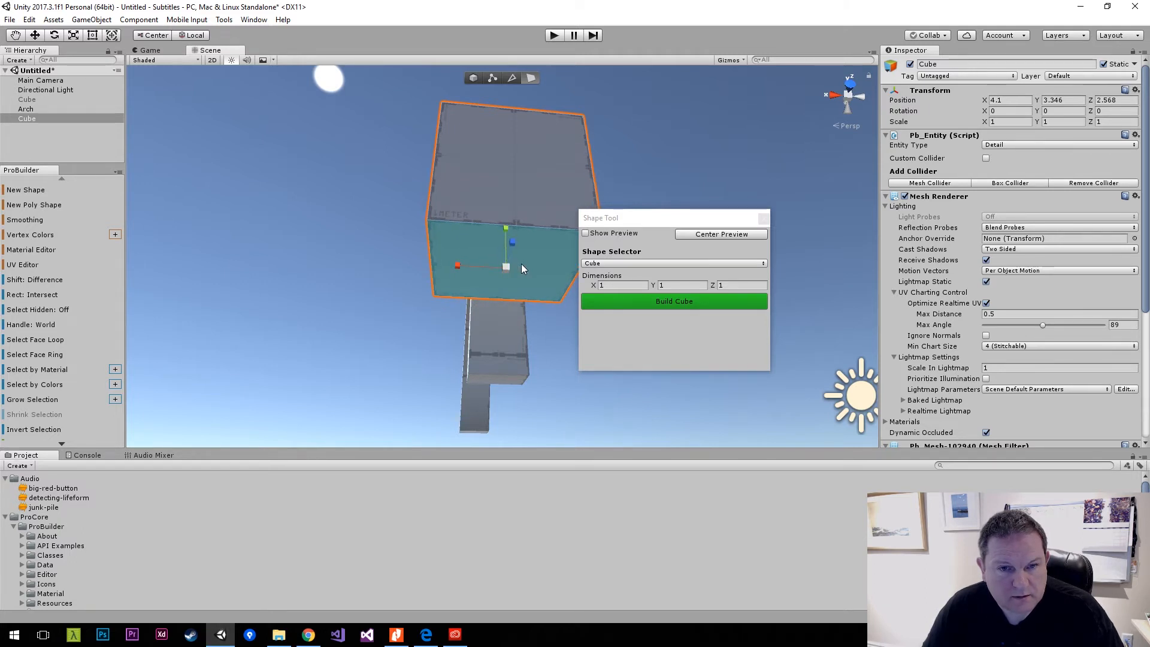
key("ctrl+d")
left_click_drag(508, 265, 473, 265)
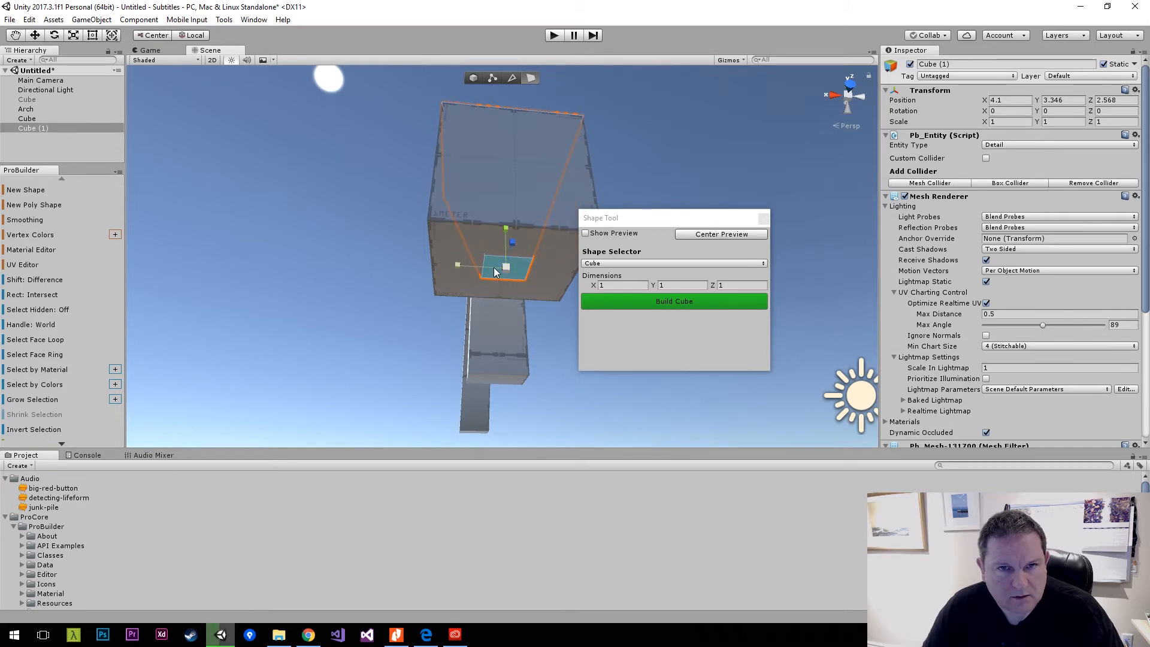
Duplicate the tapered cube and extend the shrunken bottom face downward to form a narrow pedestal, then clear the selection.
key("ctrl+d")
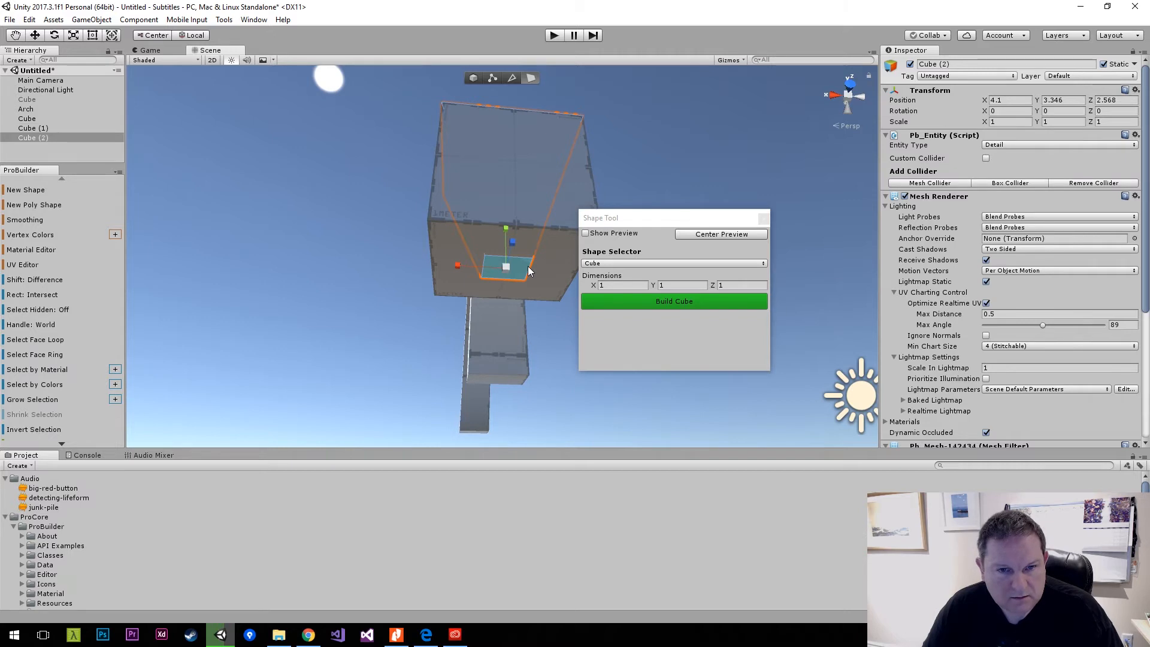
left_click_drag(506, 229, 523, 321)
left_click_drag(459, 303, 739, 447, "alt")
left_click(508, 311)
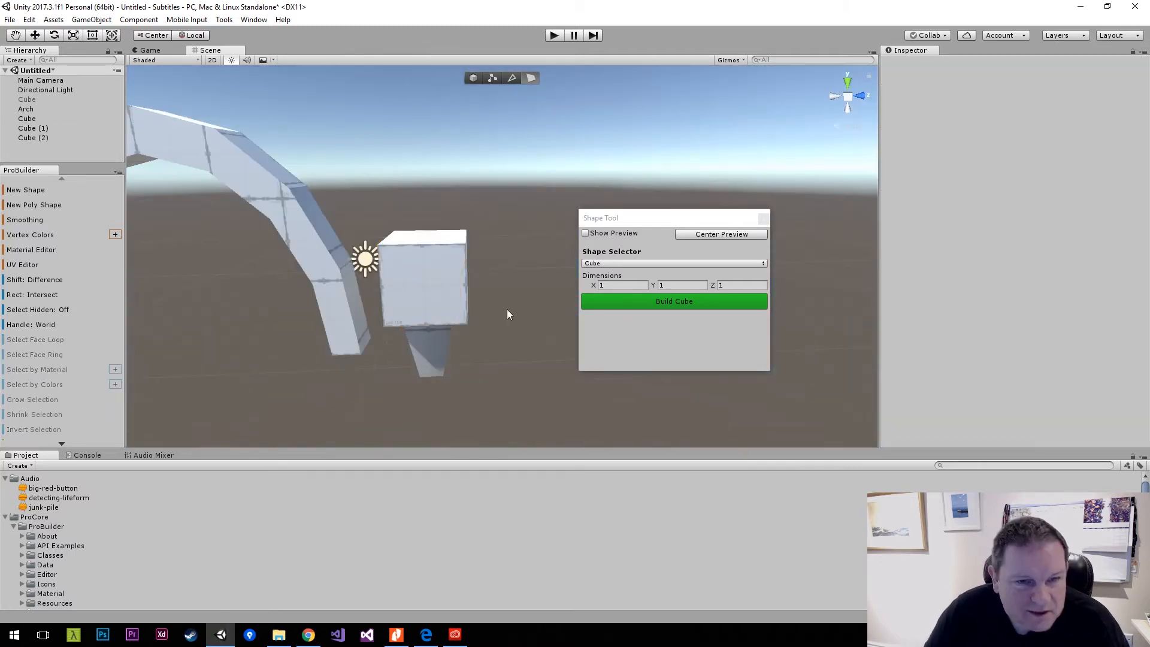
Reactivate the floor cube in the scene.
left_click(48, 118)
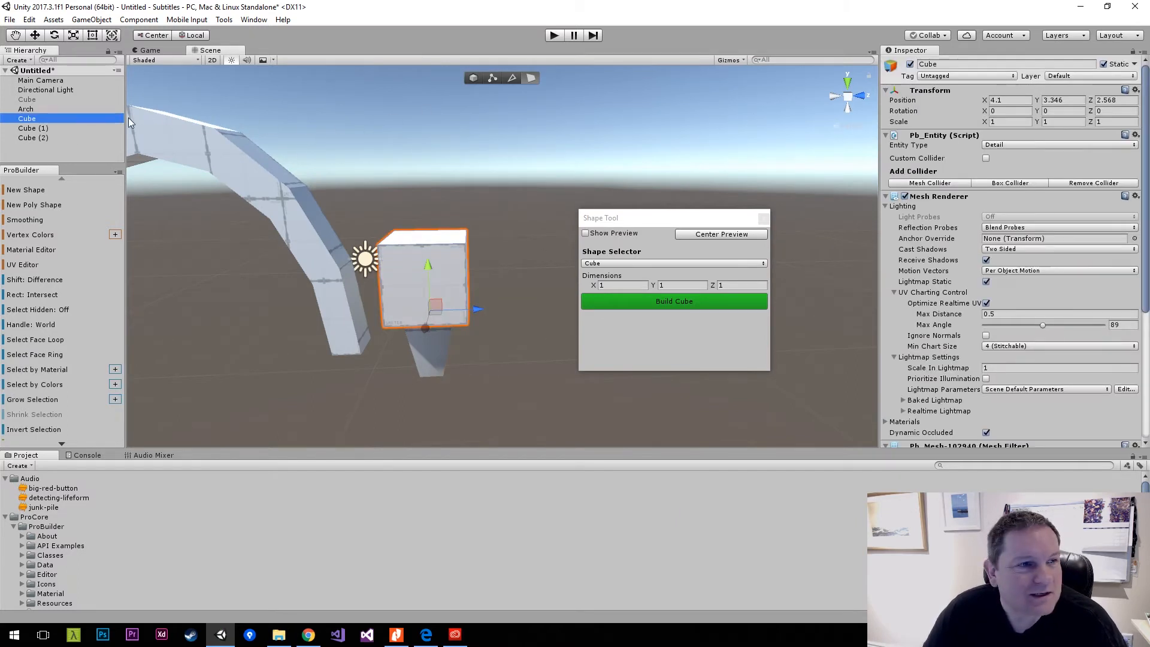
left_click(60, 99)
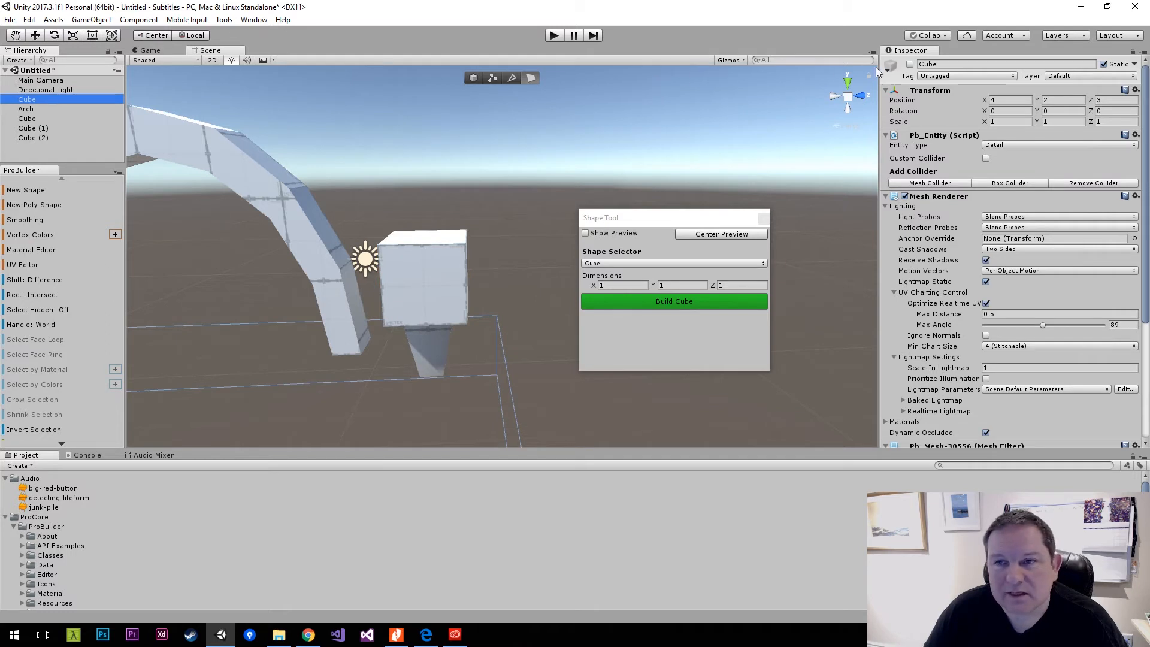
left_click(910, 64)
Rotate a side face of the small cube on the pedestal about the vertical axis.
left_click_drag(384, 251, 199, 206, "alt")
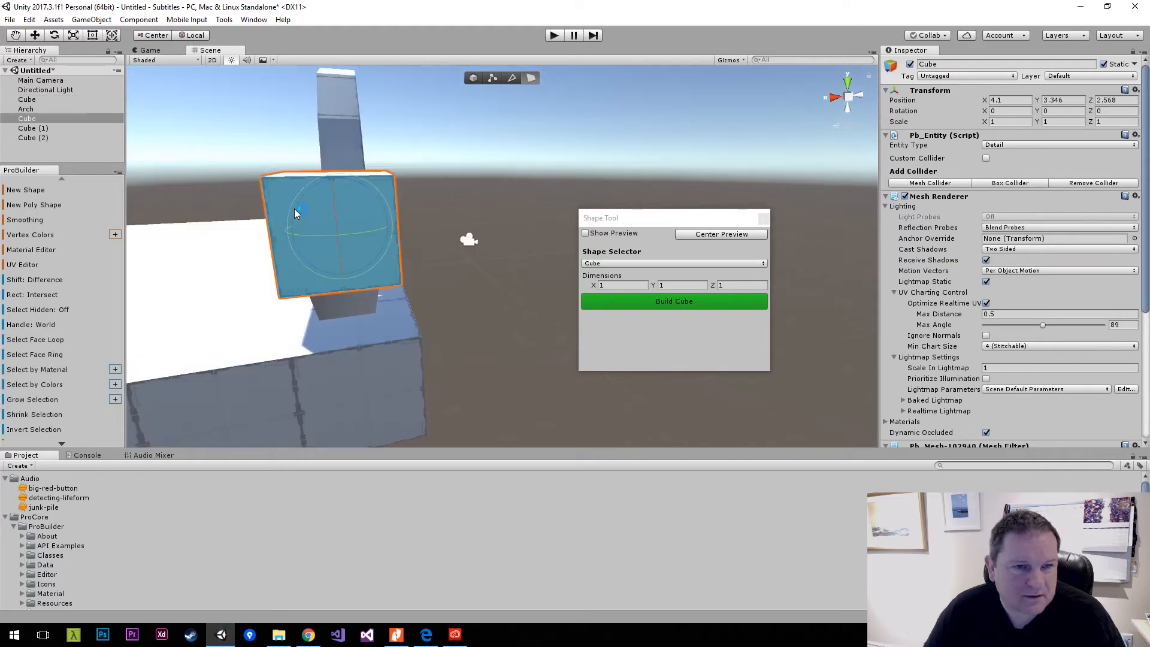
left_click_drag(287, 228, 537, 178)
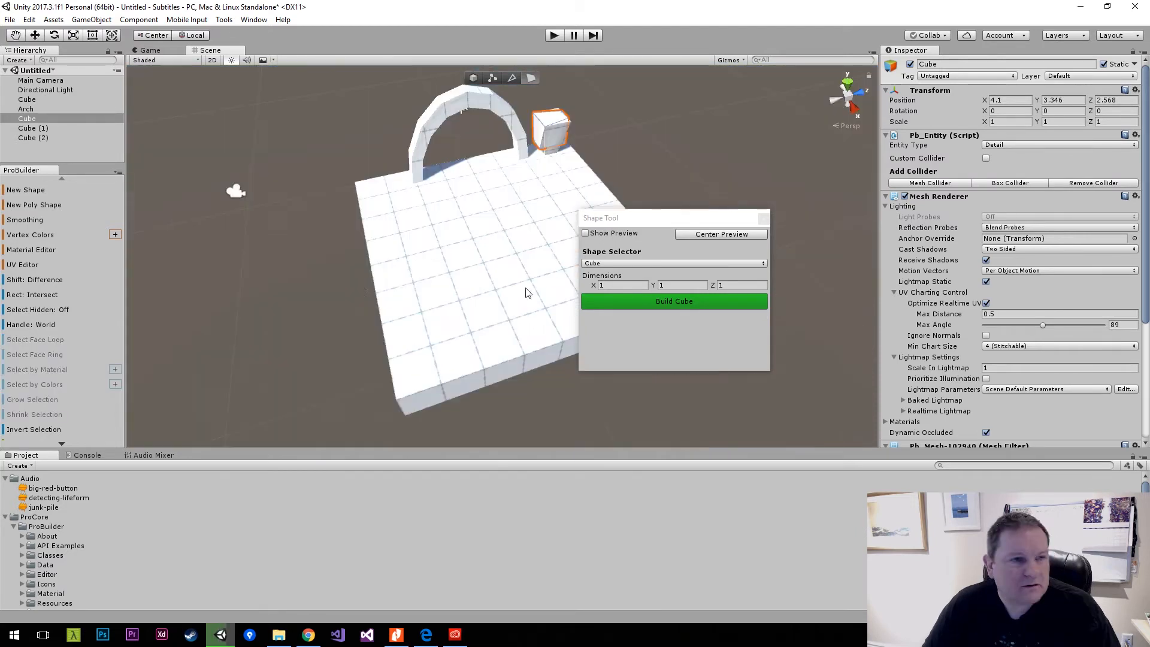
Place the ThirdPersonController prefab from Standard Assets' ThirdPersonCharacter prefabs on the floor at about X 10.15, Y 3, Z -2.98.
left_click(5, 517)
left_click(5, 528)
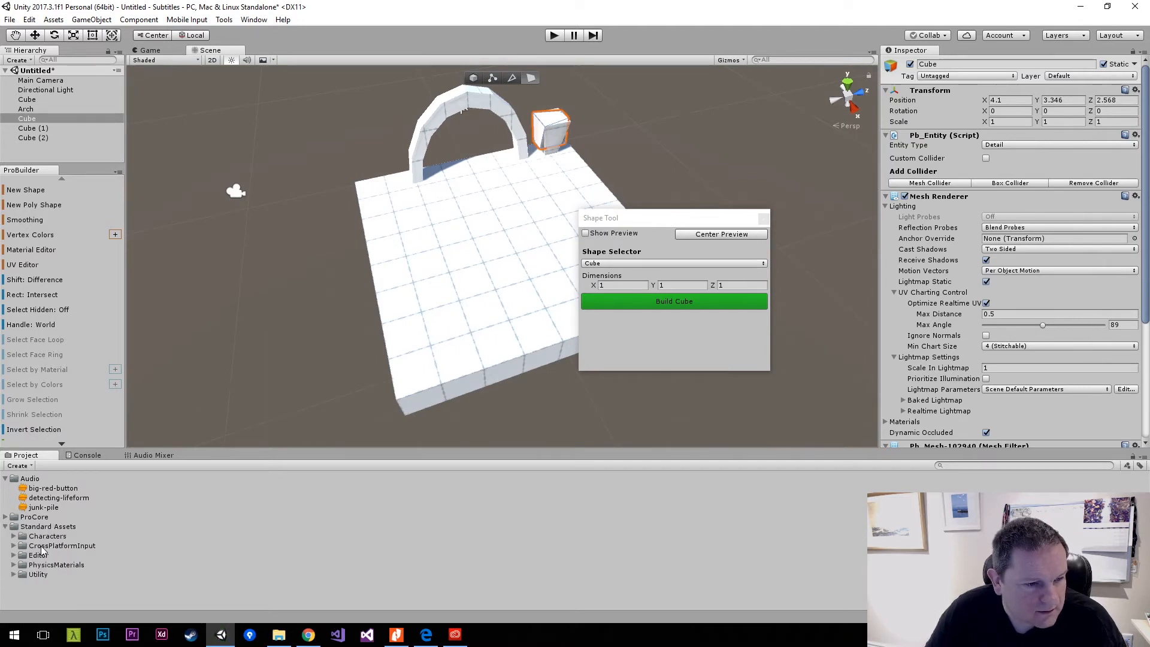
left_click(14, 537)
left_click(34, 547)
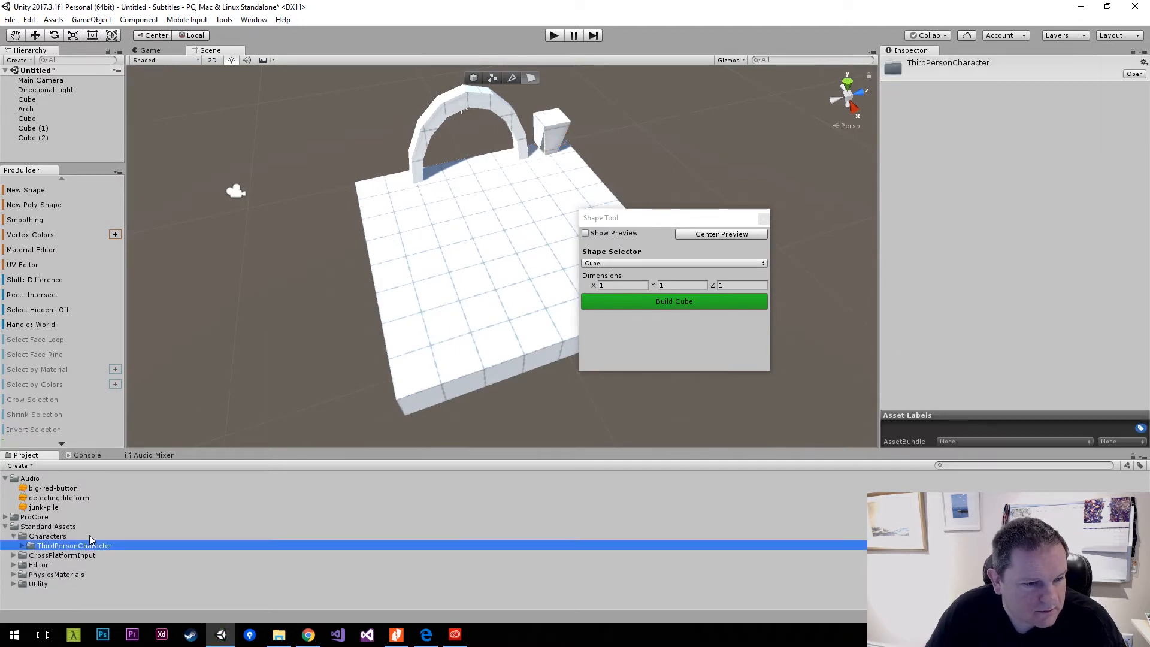
left_click(22, 547)
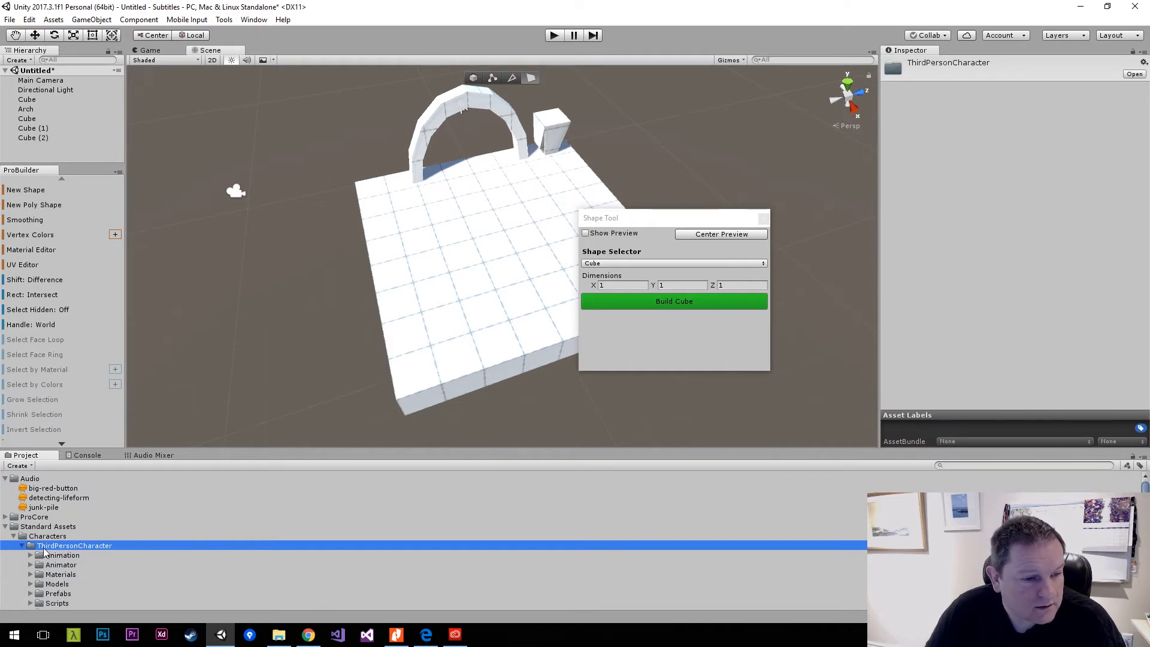
scroll(119, 512, "down", 2)
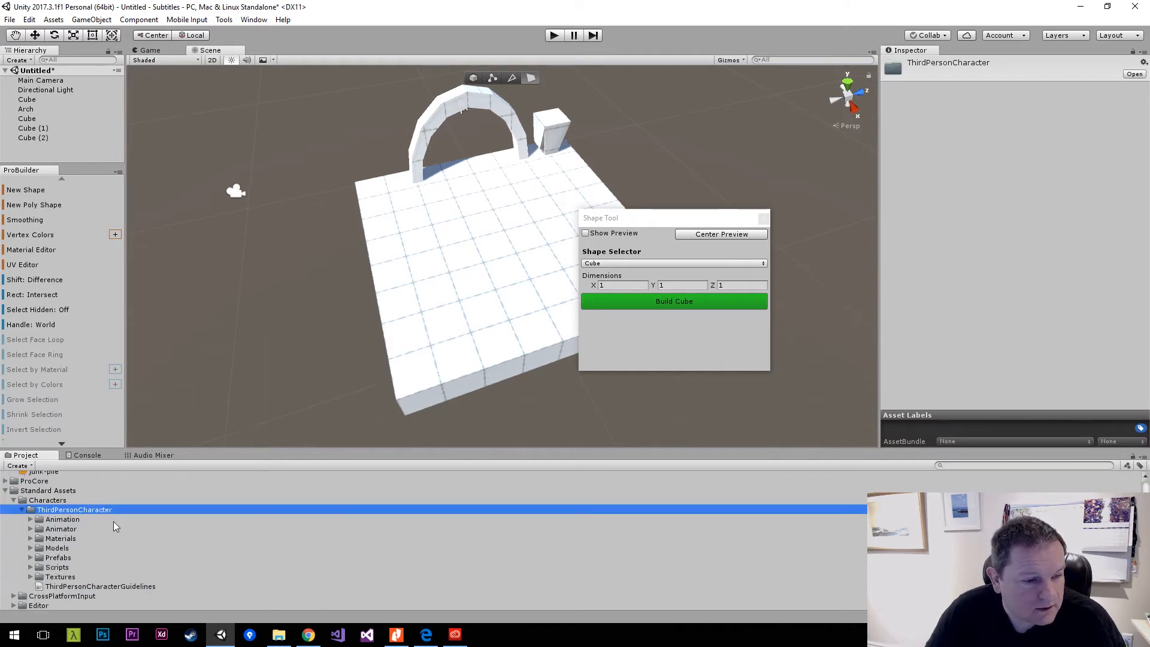
left_click(32, 558)
scroll(51, 563, "down", 2)
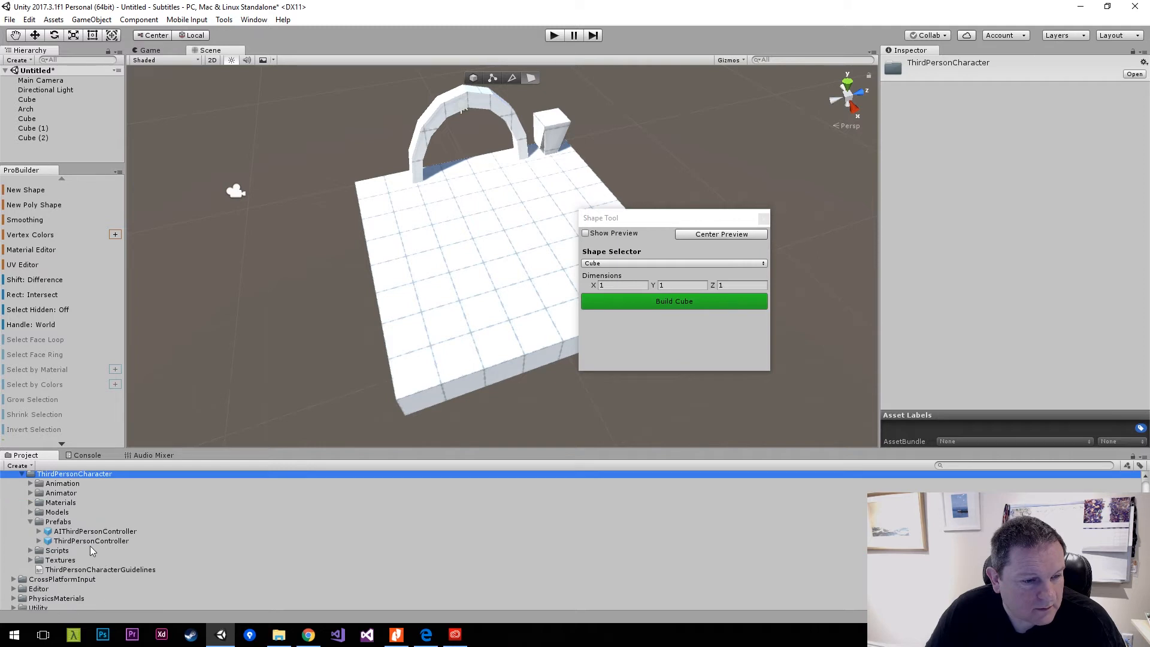
left_click(89, 541)
left_click_drag(127, 534, 477, 307)
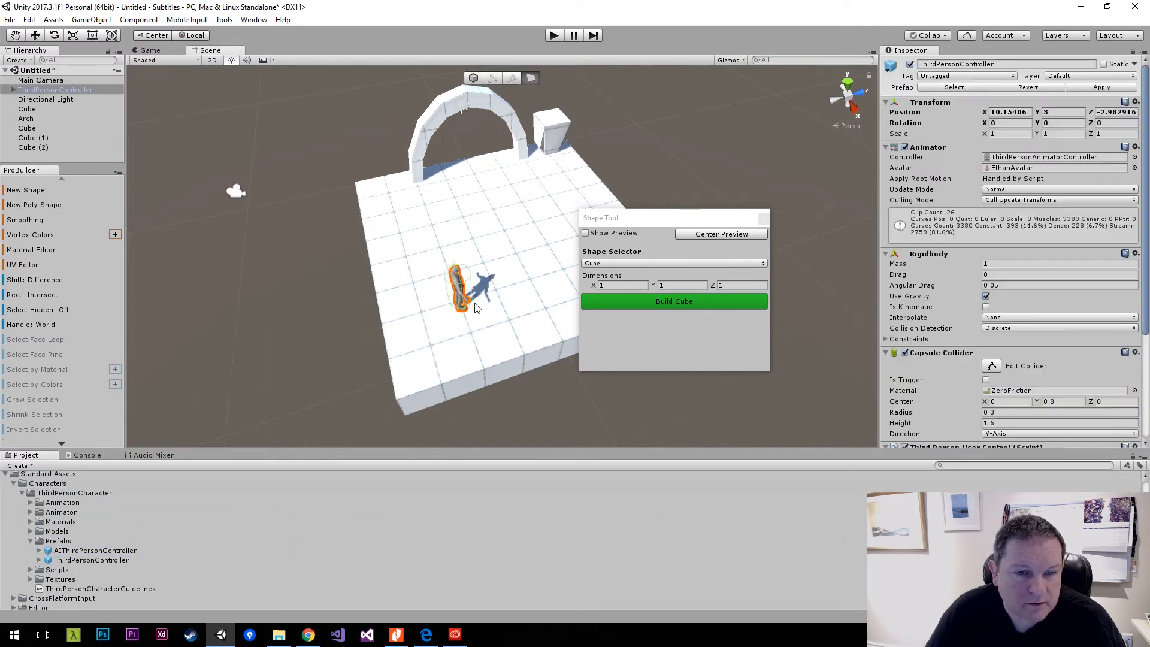
Run the scene briefly in play mode, stop it, and show the Game view to check the camera's framing.
left_click(554, 36)
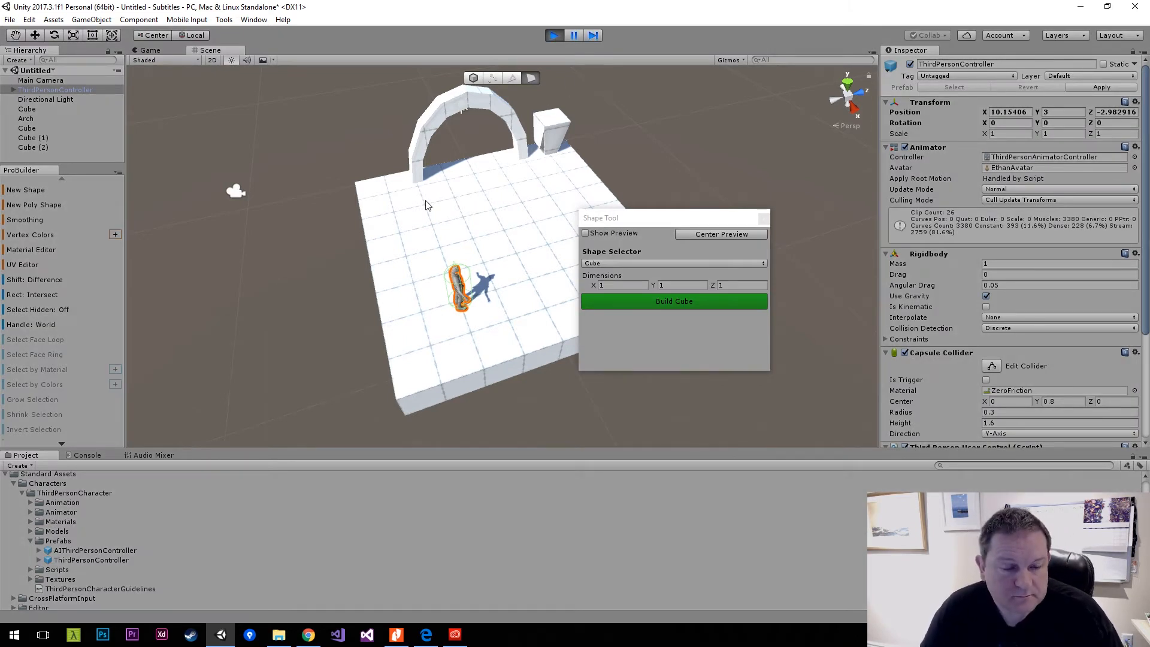
left_click(554, 36)
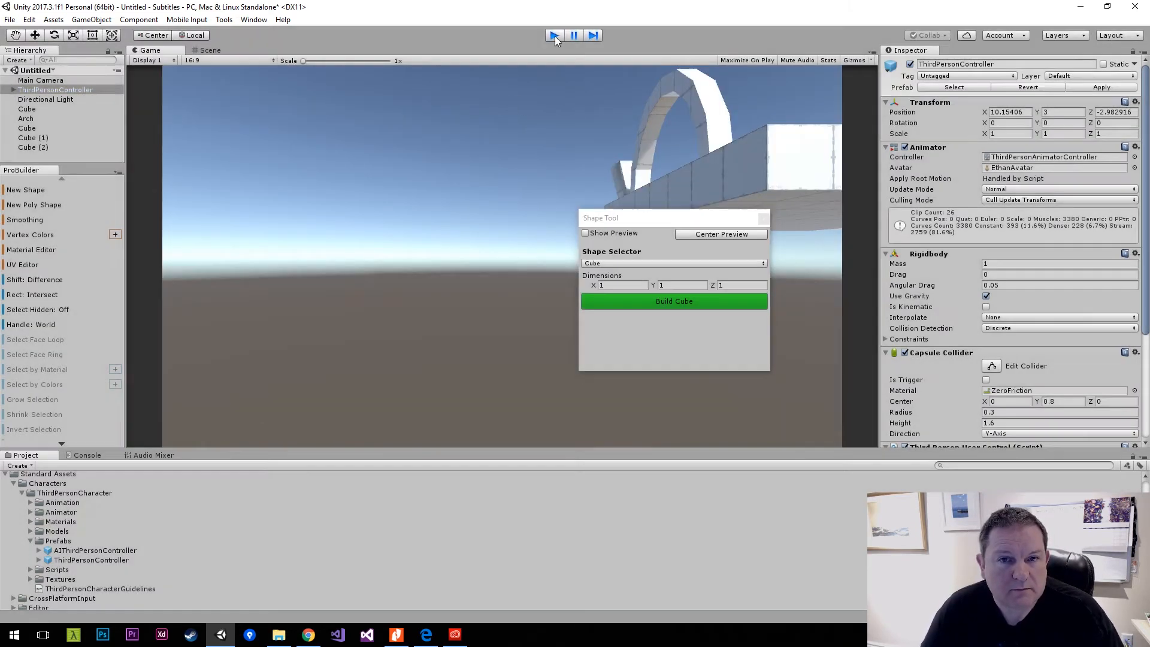
left_click(149, 50)
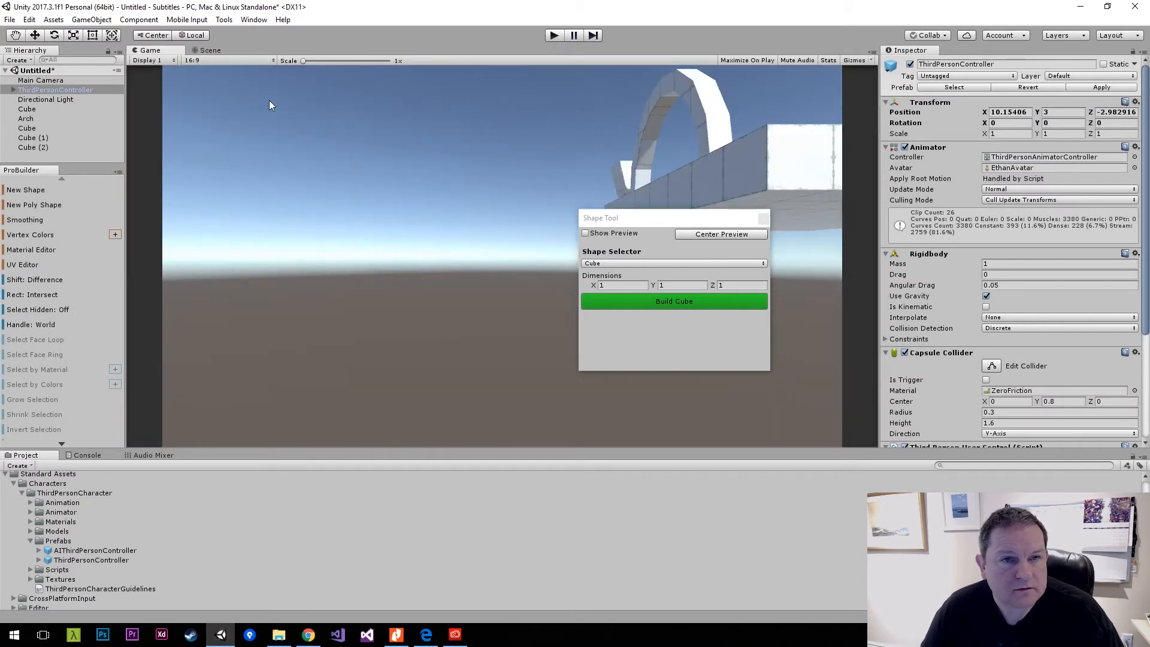
Dock the Game view beside the Scene view and move the Main Camera near the character, to about X 12.9, Z -7.05.
left_click_drag(174, 54, 750, 242)
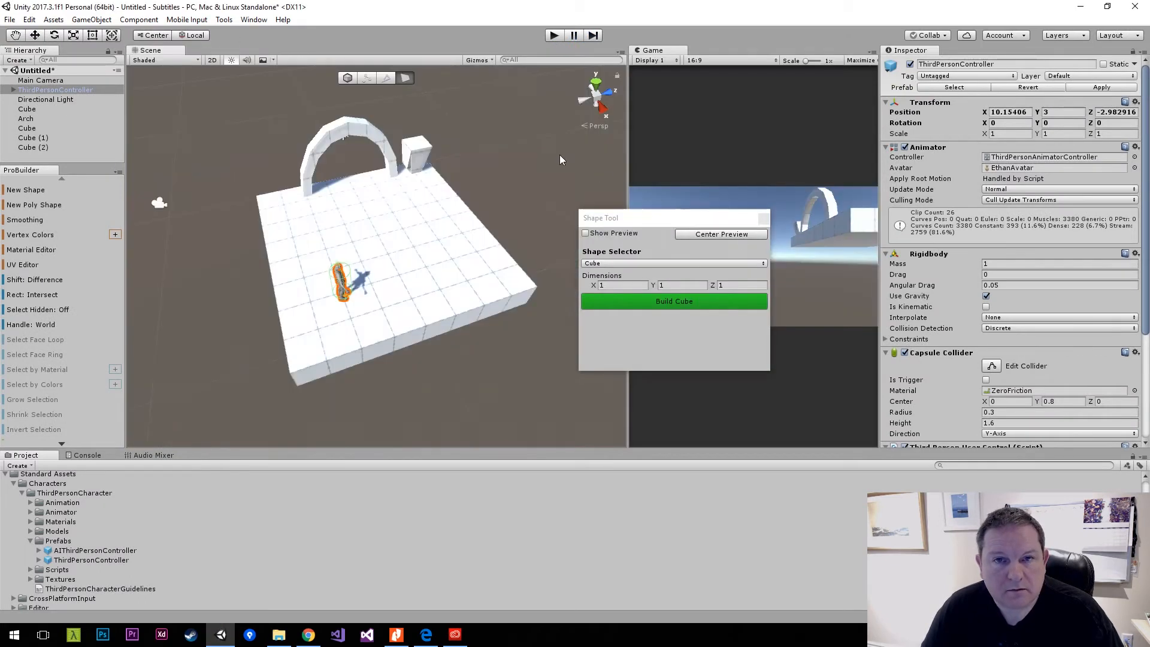
left_click(159, 203)
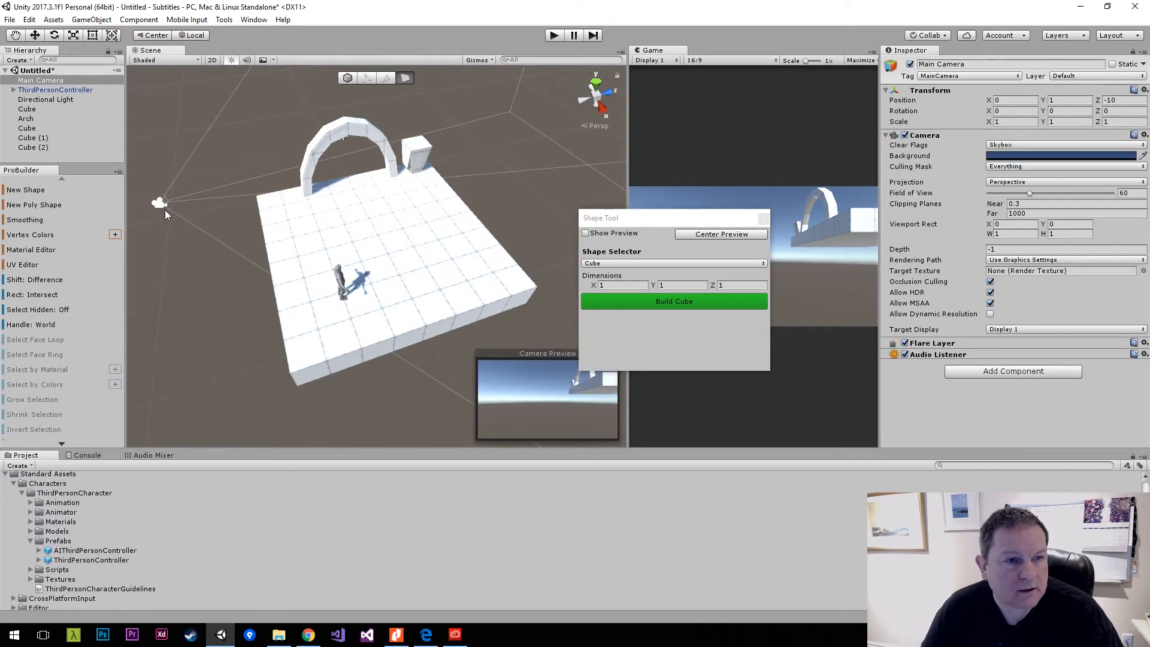
key("w")
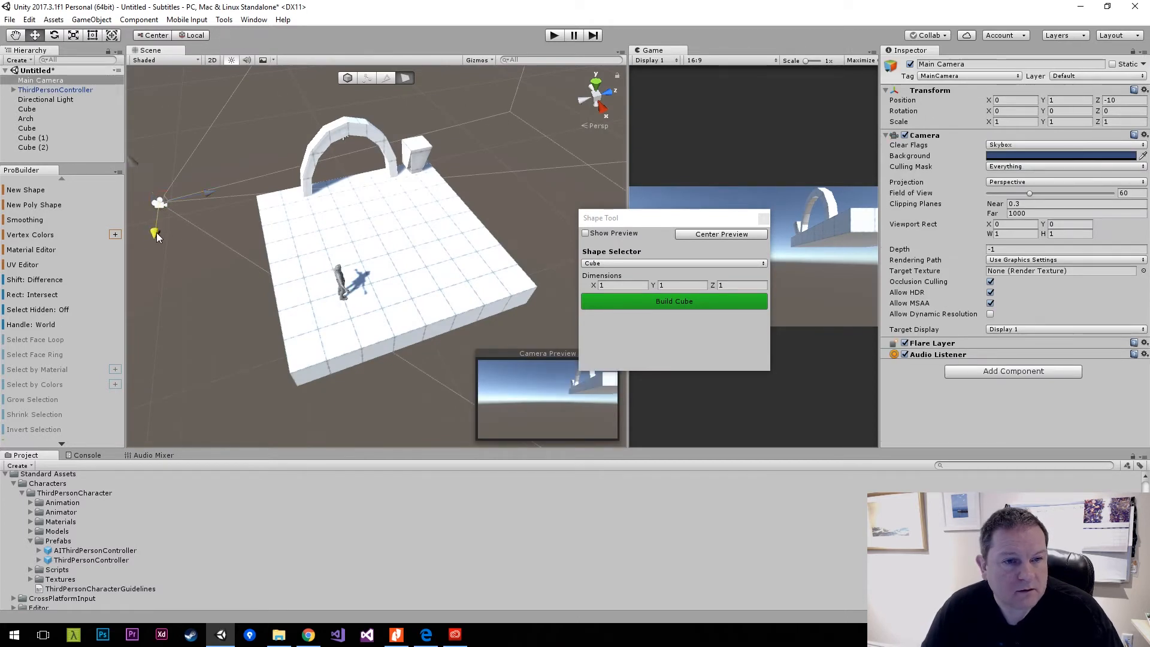
left_click_drag(157, 237, 333, 387)
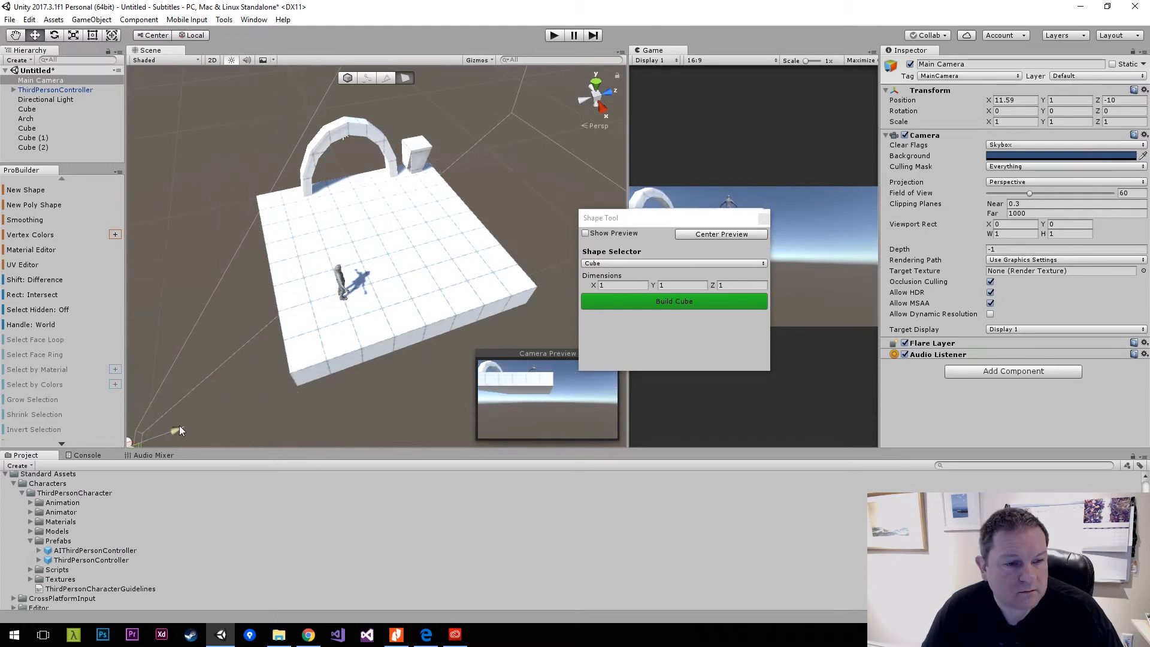
left_click_drag(179, 429, 200, 354)
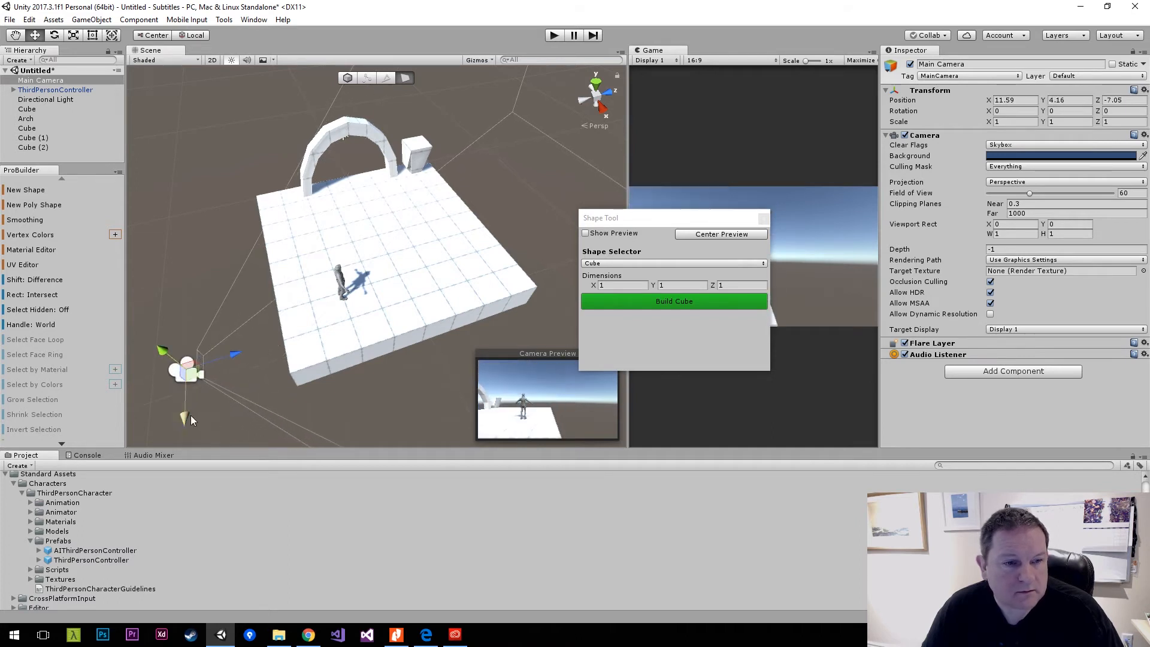
left_click_drag(191, 419, 336, 267)
left_click_drag(323, 308, 308, 227)
Aim the Main Camera at the character and arch with rotation about X 16.9, Y -36.1, and raise it to about Y 5.1.
key("e")
left_click_drag(309, 288, 366, 292)
key("w")
left_click_drag(305, 232, 305, 145)
key("e")
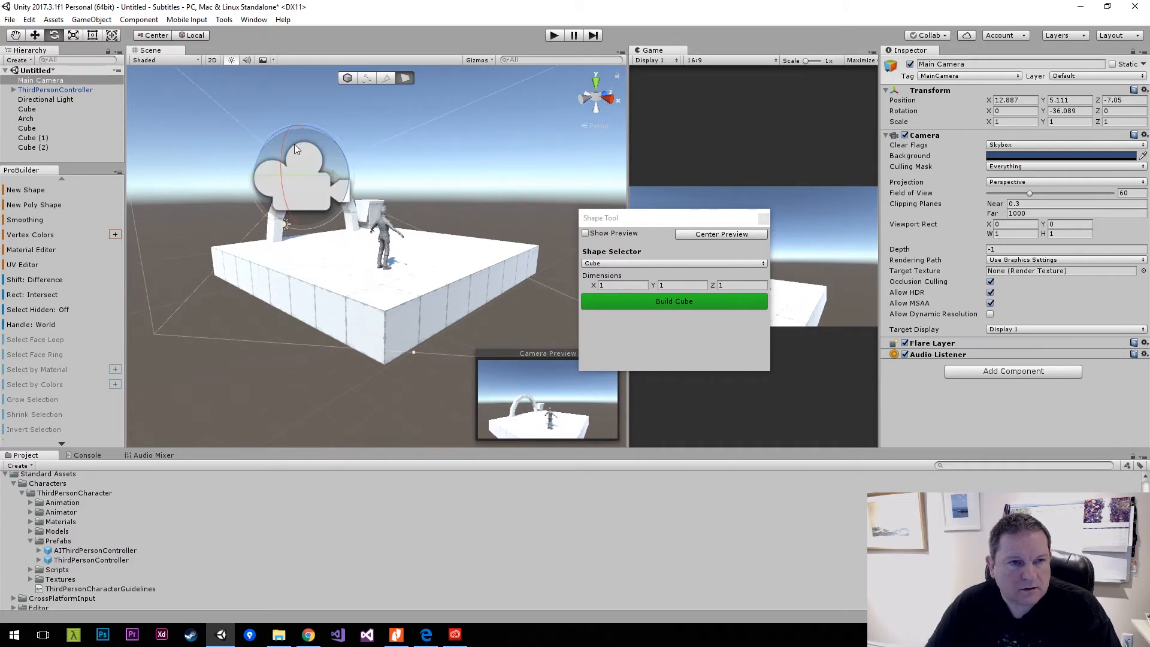
left_click_drag(281, 153, 284, 128)
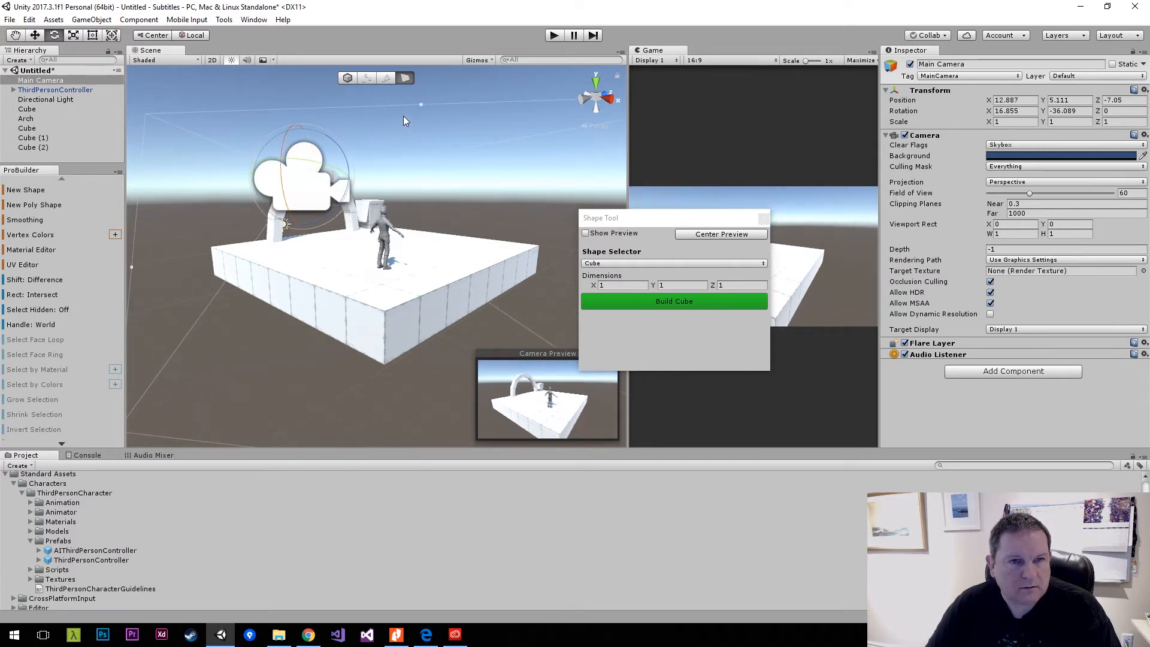
left_click(403, 116)
Place a duplicate of the floor cube beyond the arch at X -4.03 and shrink it to a Z scale of about 0.52.
right_click_drag(264, 101, 455, 247)
key("w")
key("s")
left_click(315, 243)
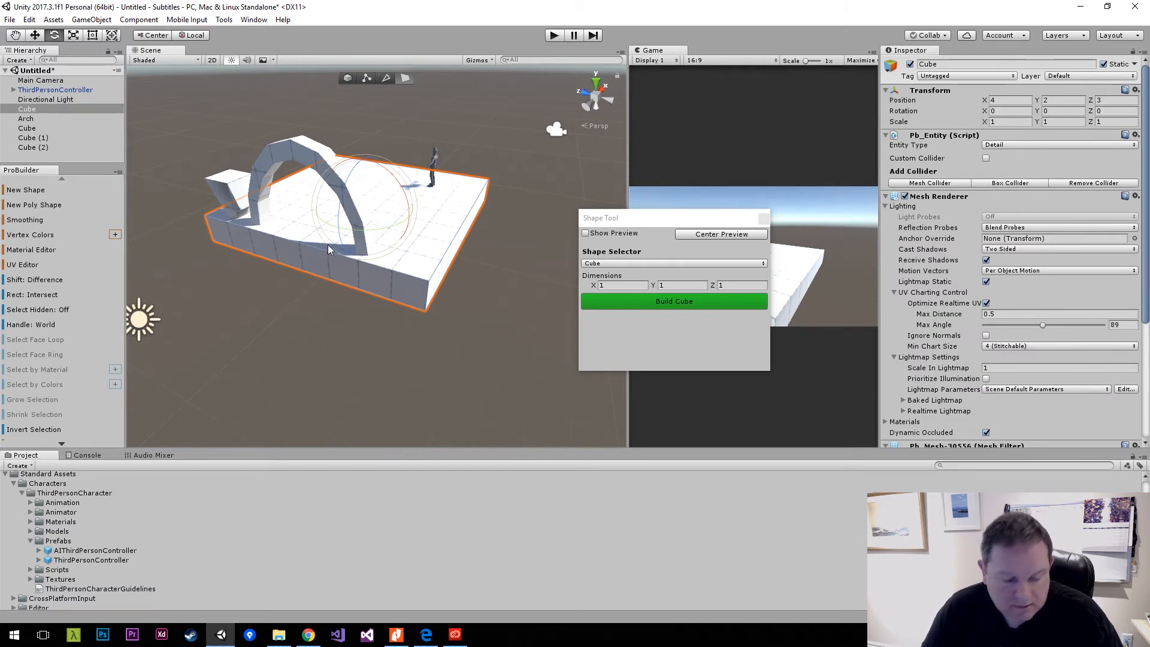
key("ctrl+d")
key("w")
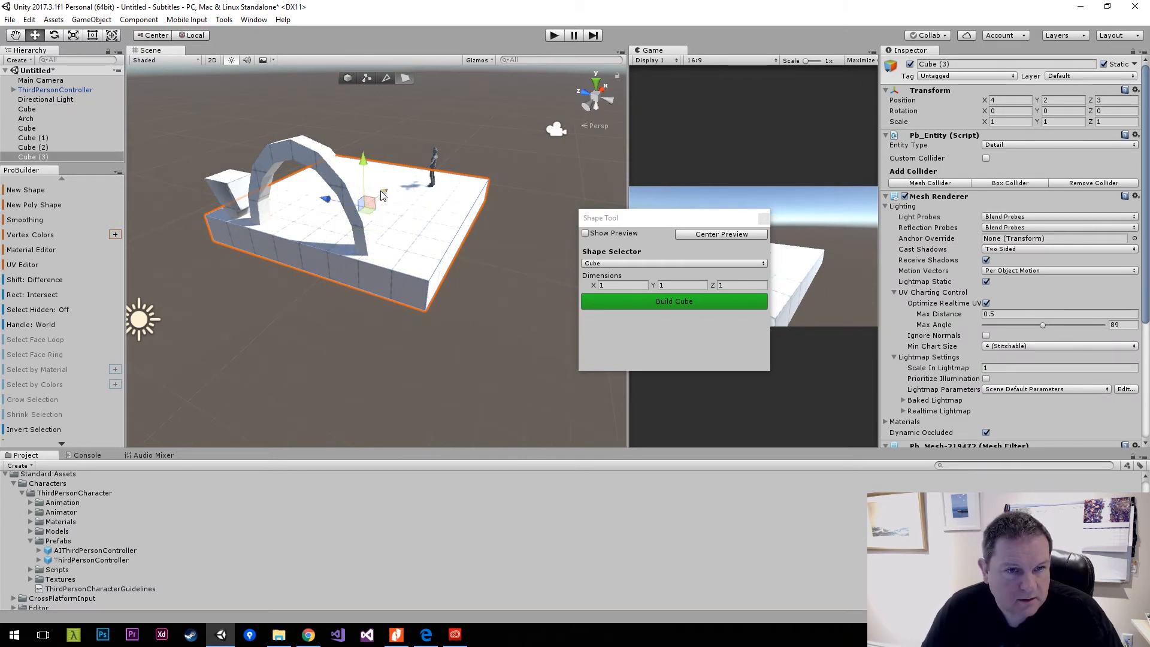
left_click_drag(382, 196, 389, 309)
key("r")
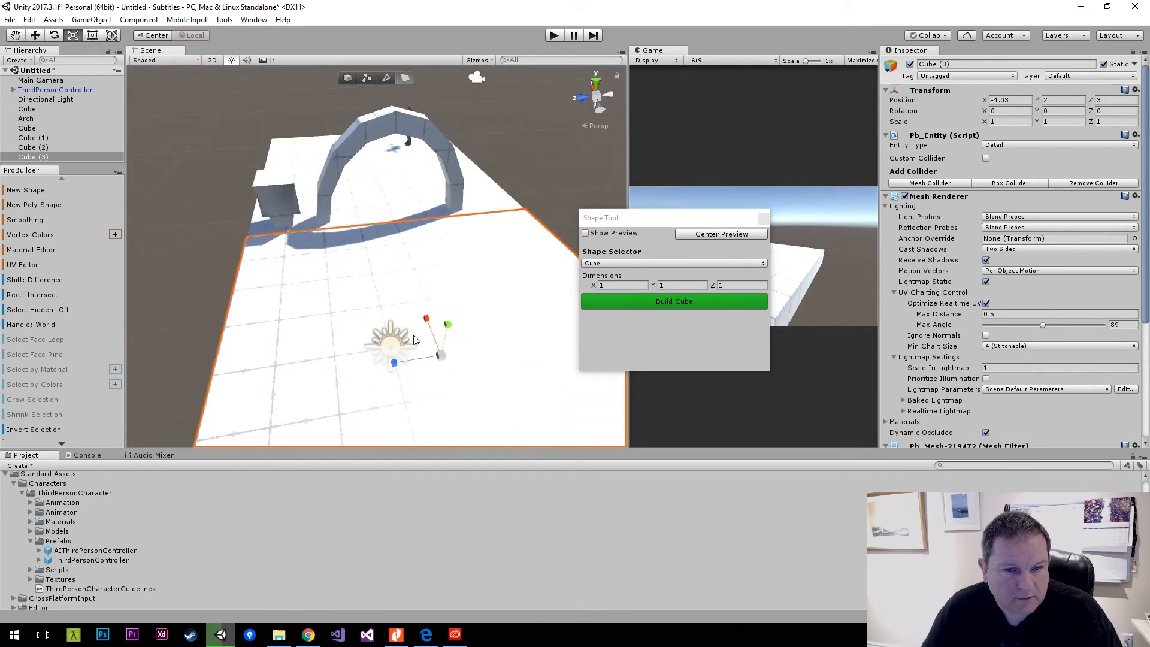
left_click_drag(395, 362, 728, 285)
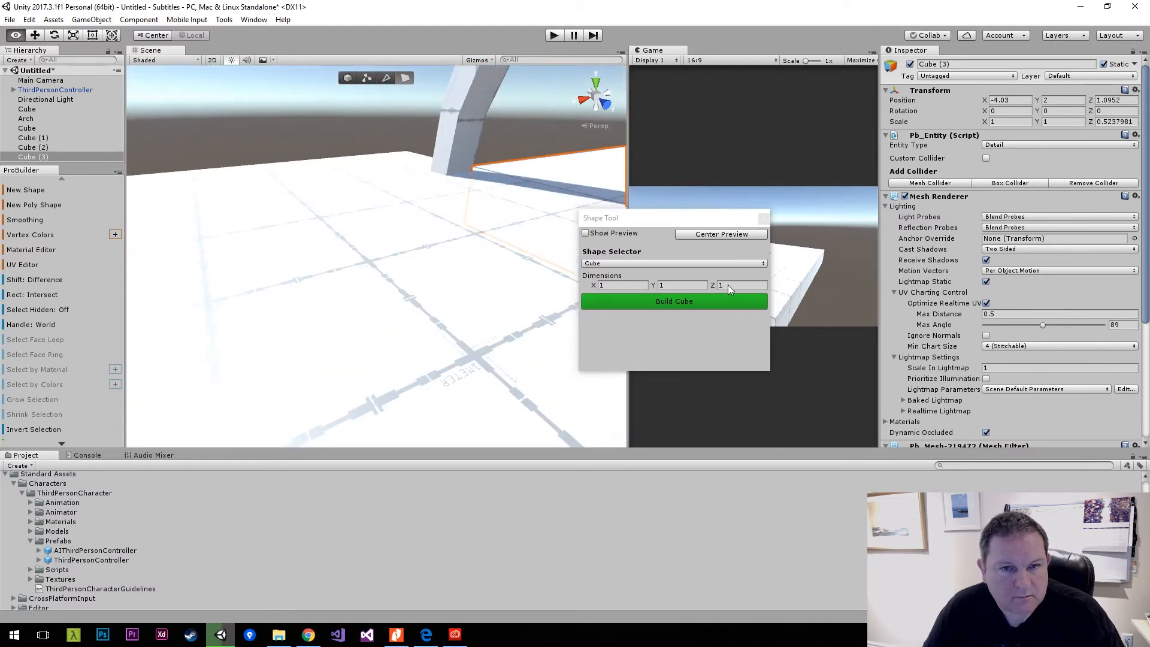
Start saving the scene and create a folder named Scenes inside the project's Assets folder.
key("ctrl+s")
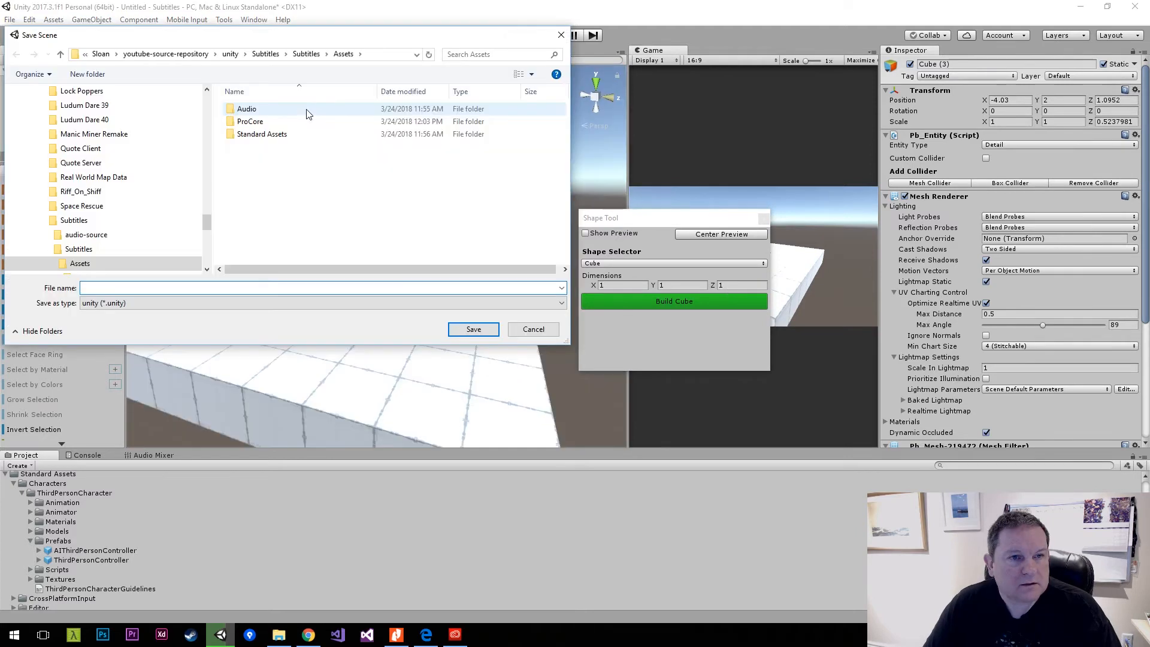
right_click(306, 205)
mouse_move(359, 370)
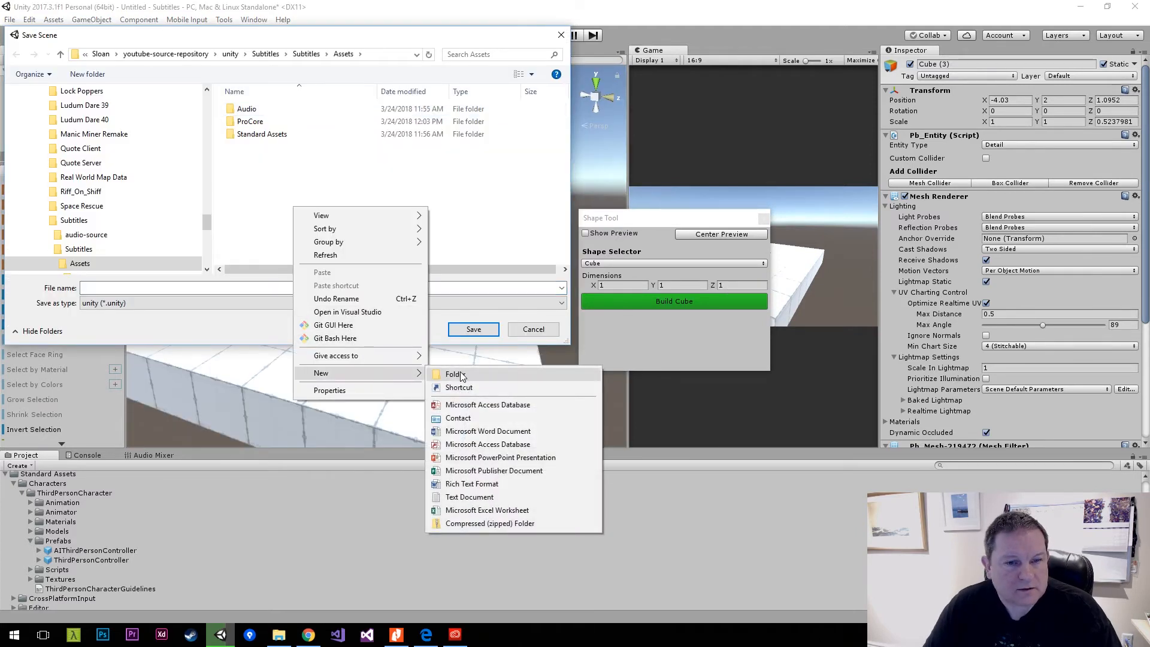
left_click(465, 371)
type("S")
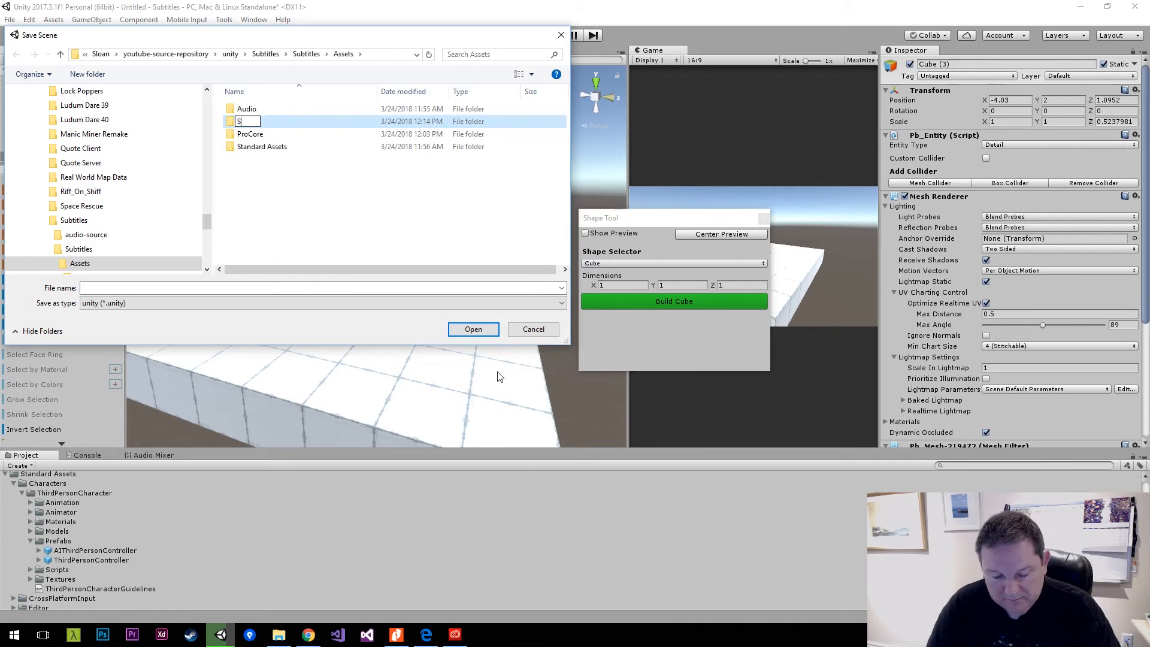
type("cenes")
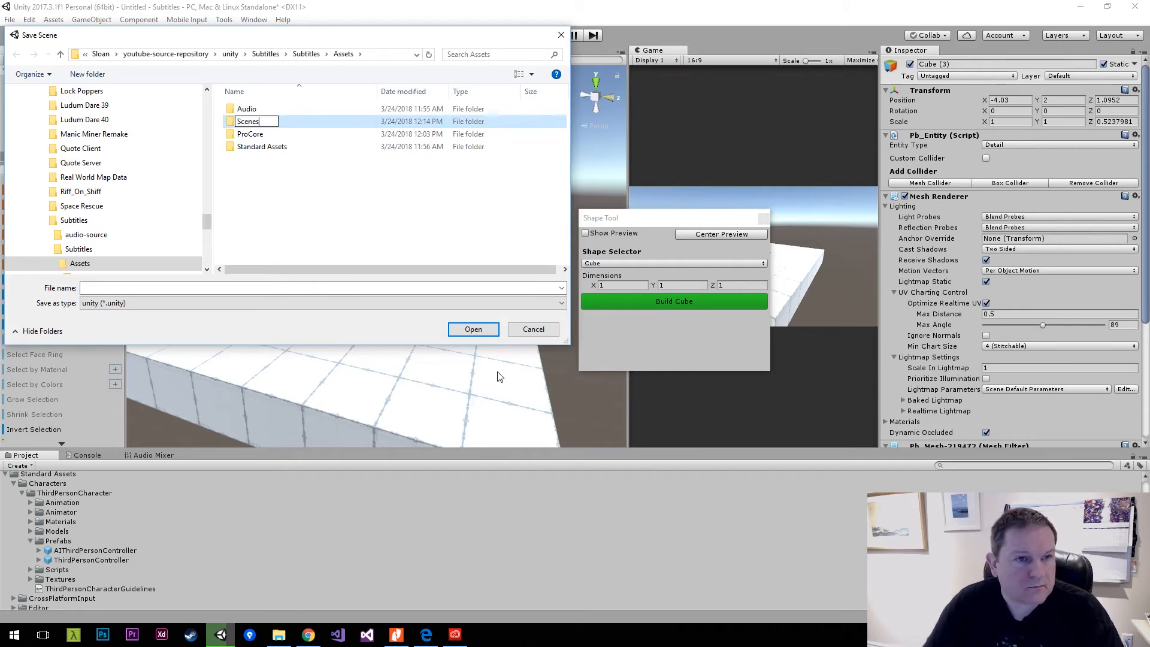
key("Return")
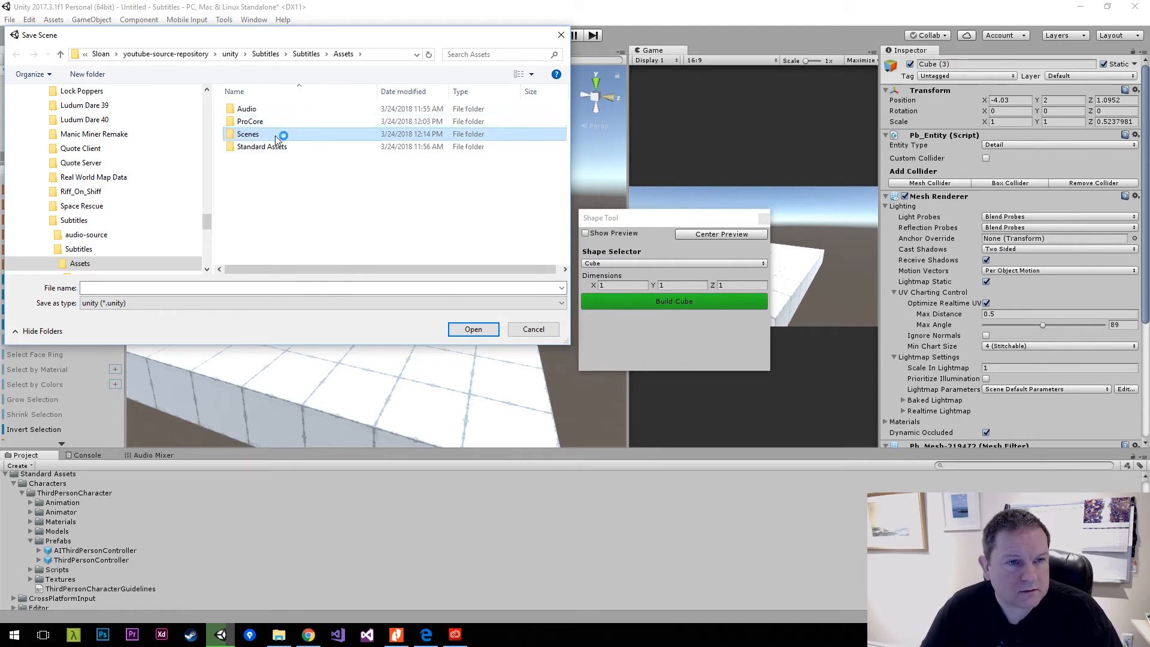
Save the scene as Subtitle-Test in the Scenes folder.
double_click(276, 135)
left_click(275, 288)
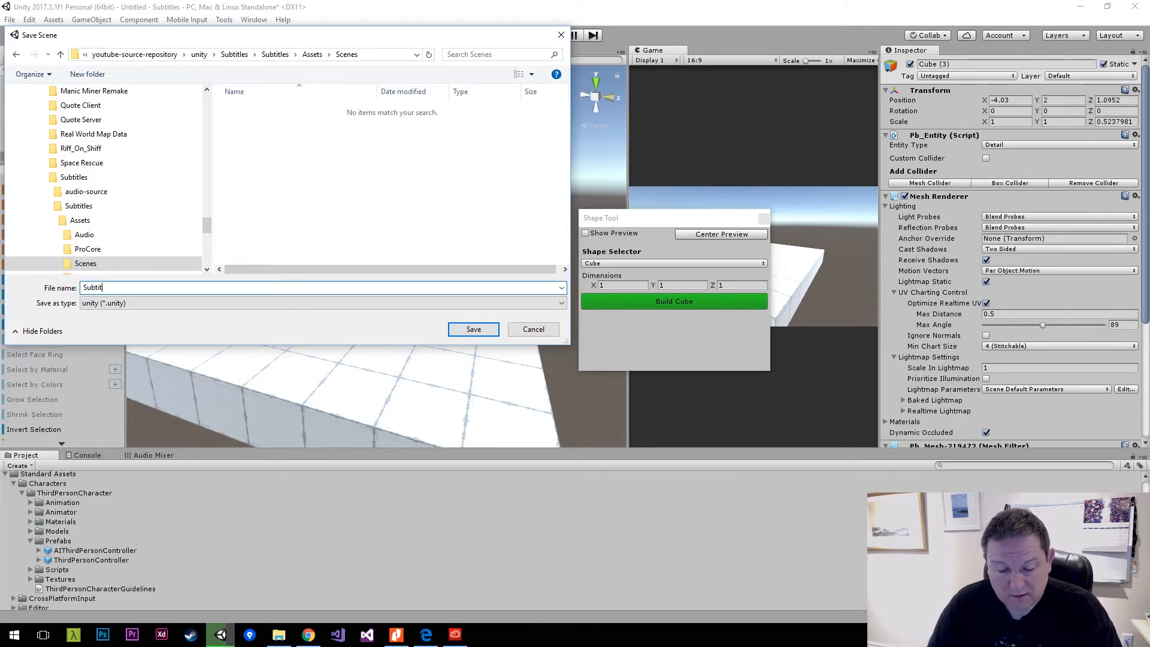
type("Subtitle-Test")
key("Return")
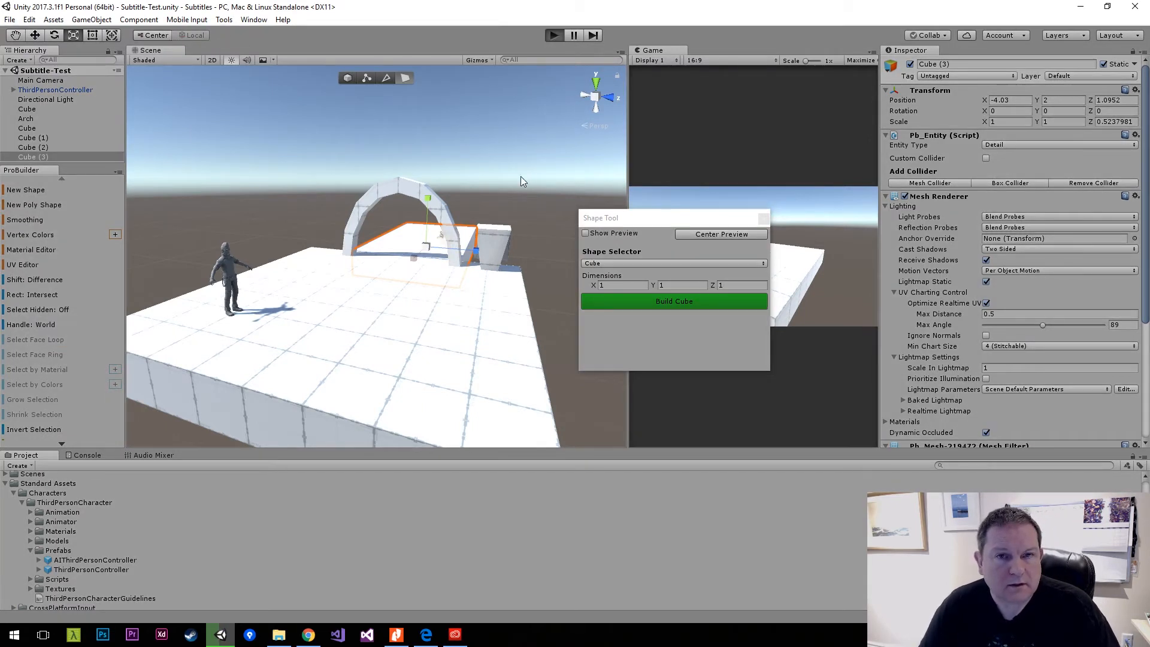
Play-test the character's movement around the floor and pedestal, docking the Game view back as a tab alongside the Scene view.
key("ctrl+p")
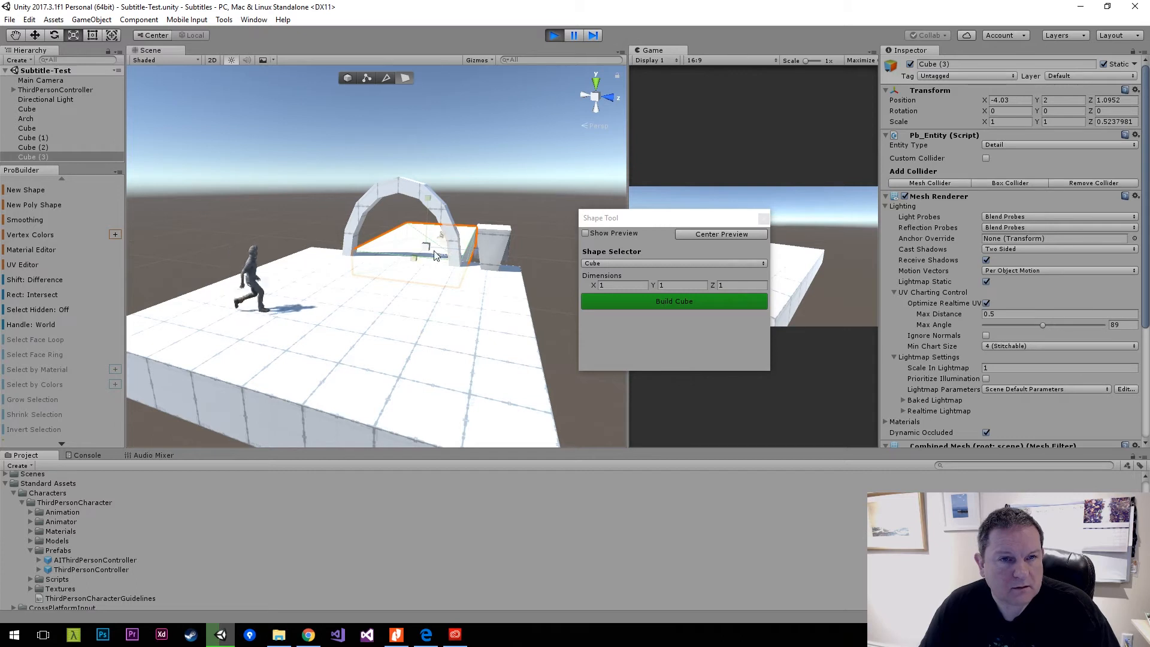
left_click_drag(650, 51, 520, 59)
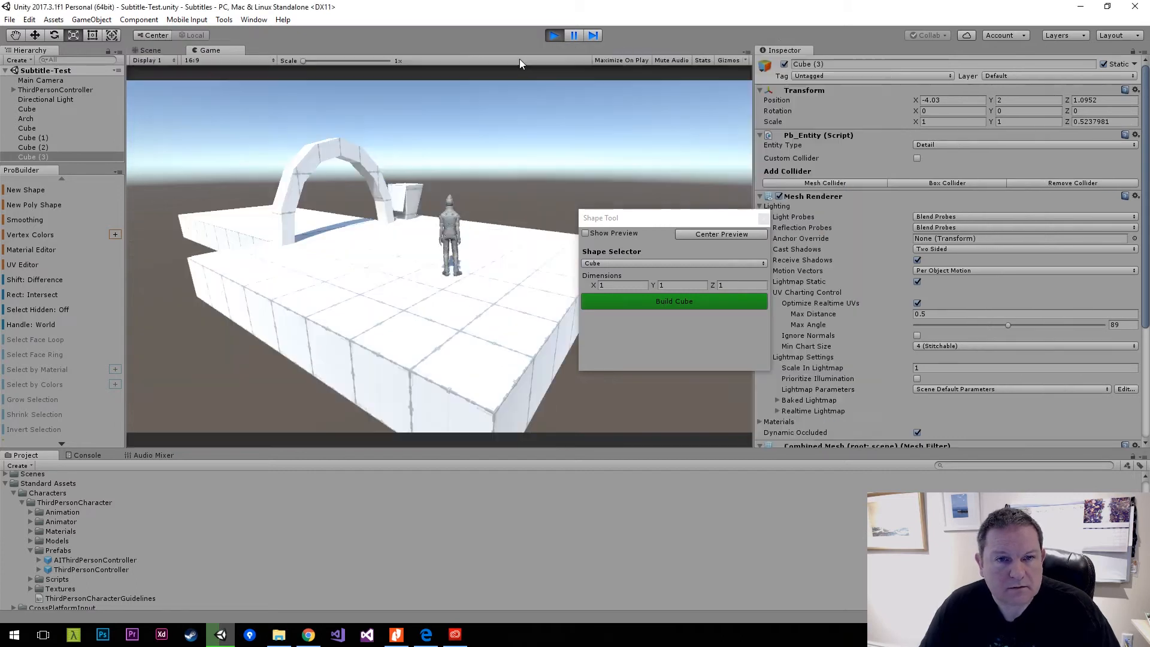
key("a")
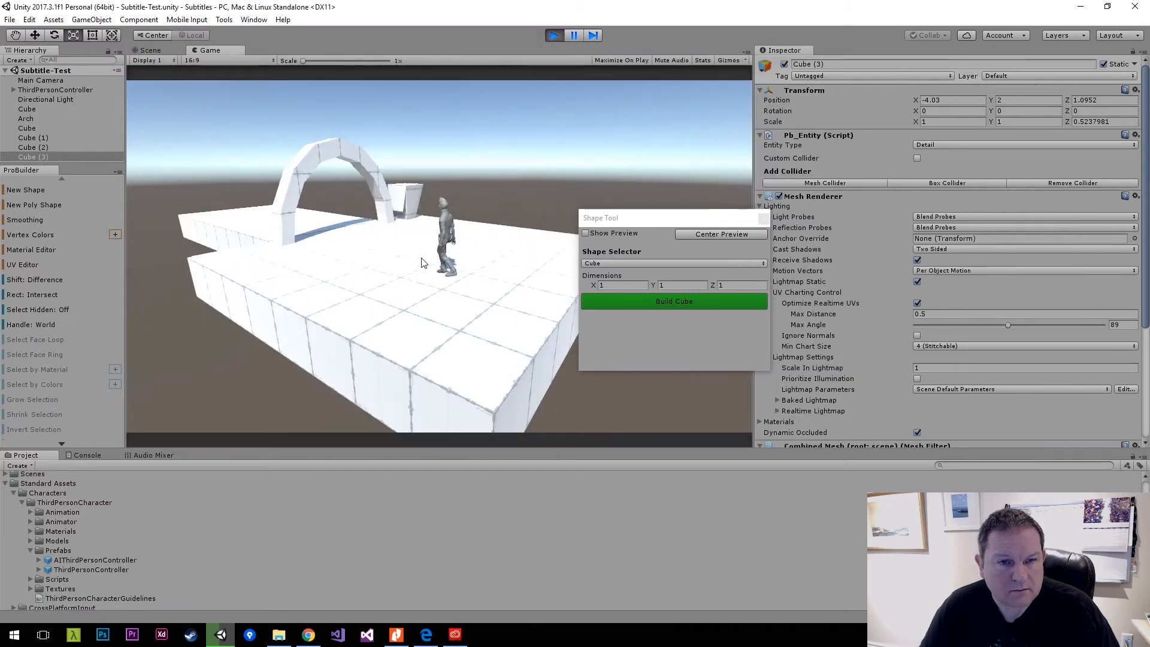
key("w")
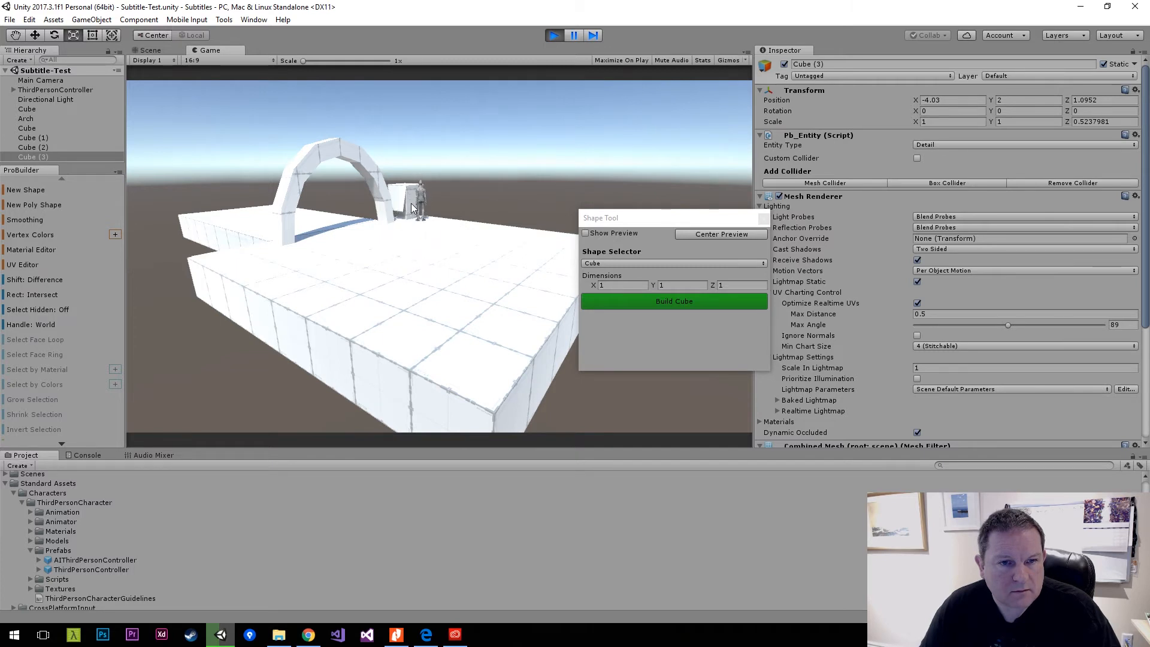
key("s")
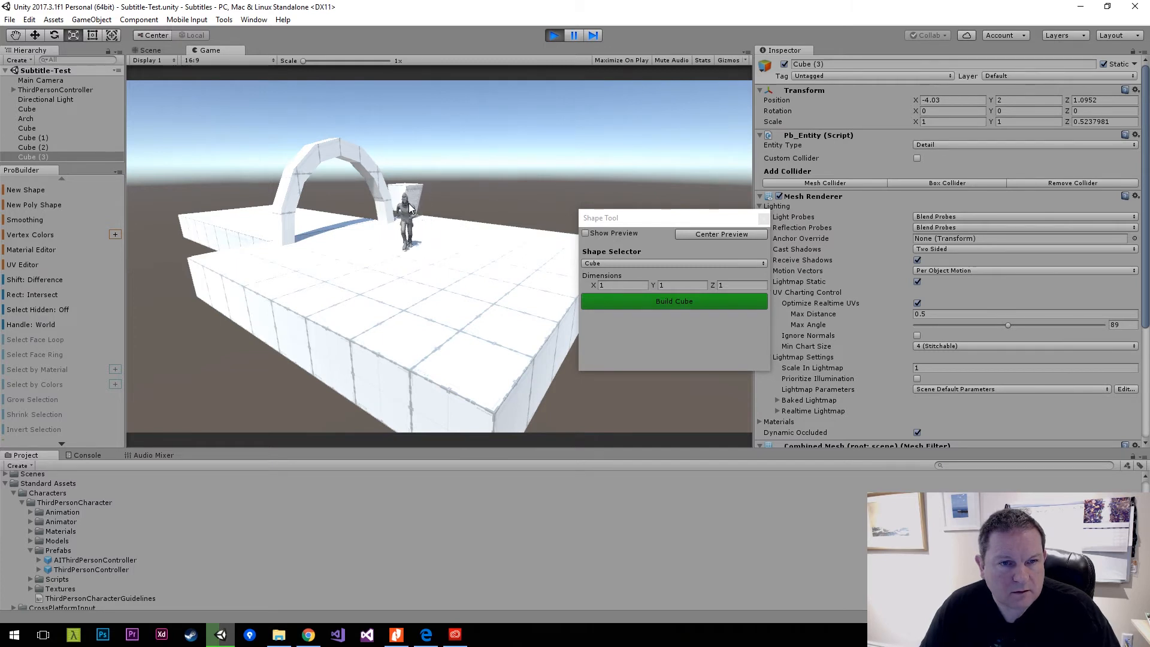
key("d")
key("a")
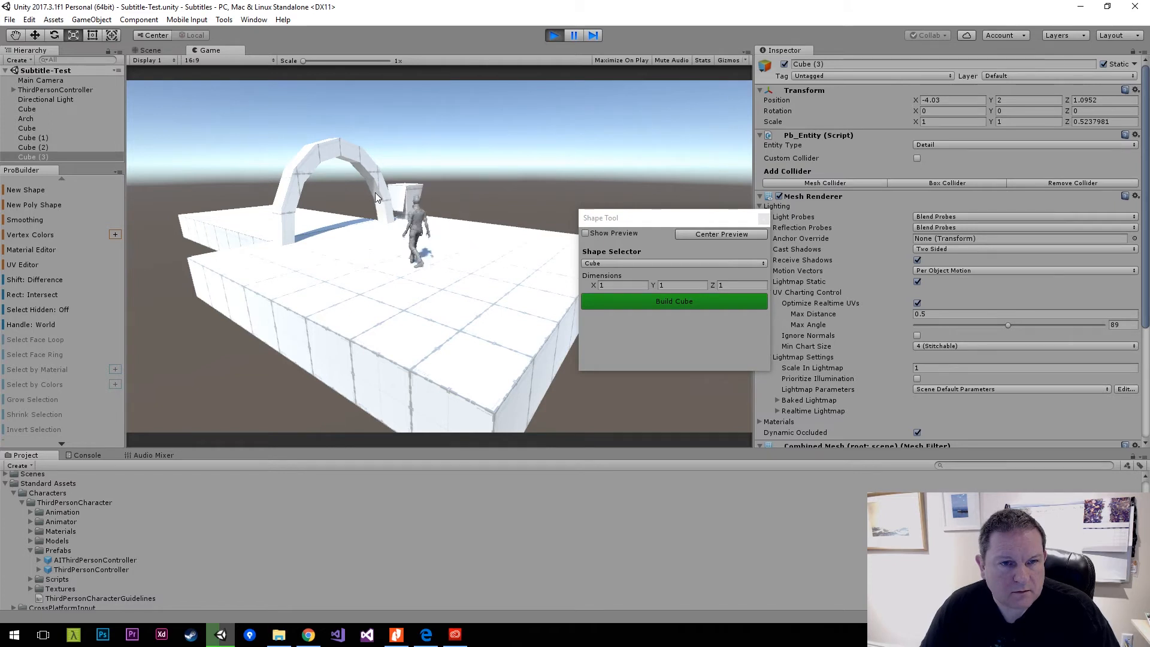
key("w")
left_click(554, 34)
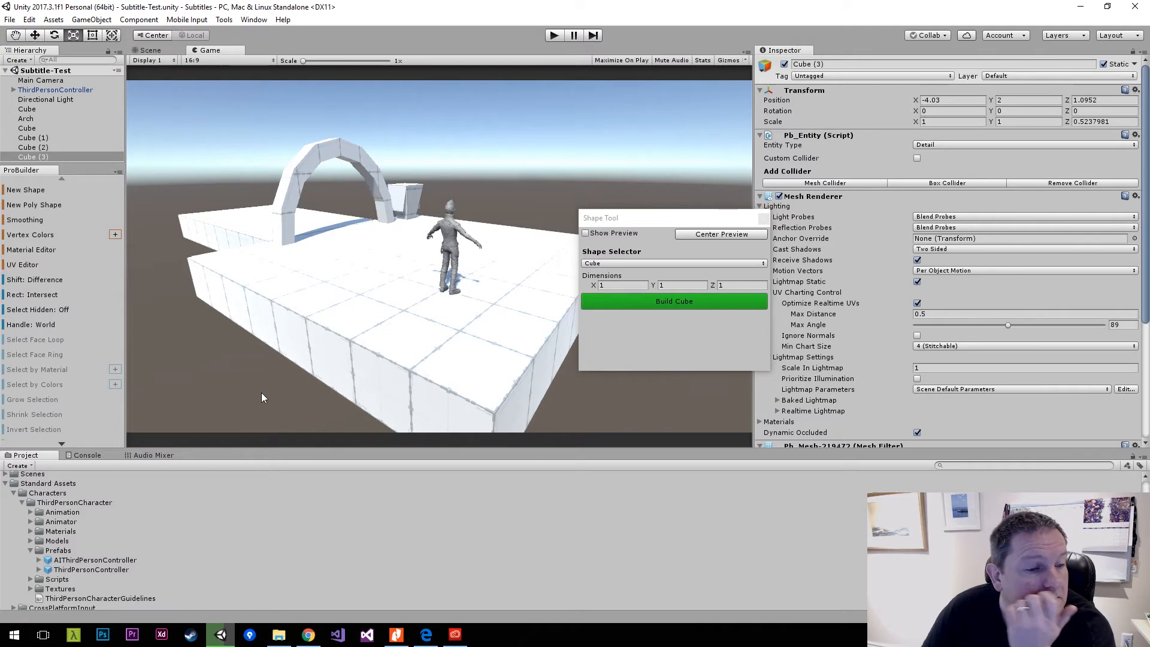
Expand the ThirdPersonCharacter Scripts folder and look through the character's assets.
scroll(95, 526, "down", 2)
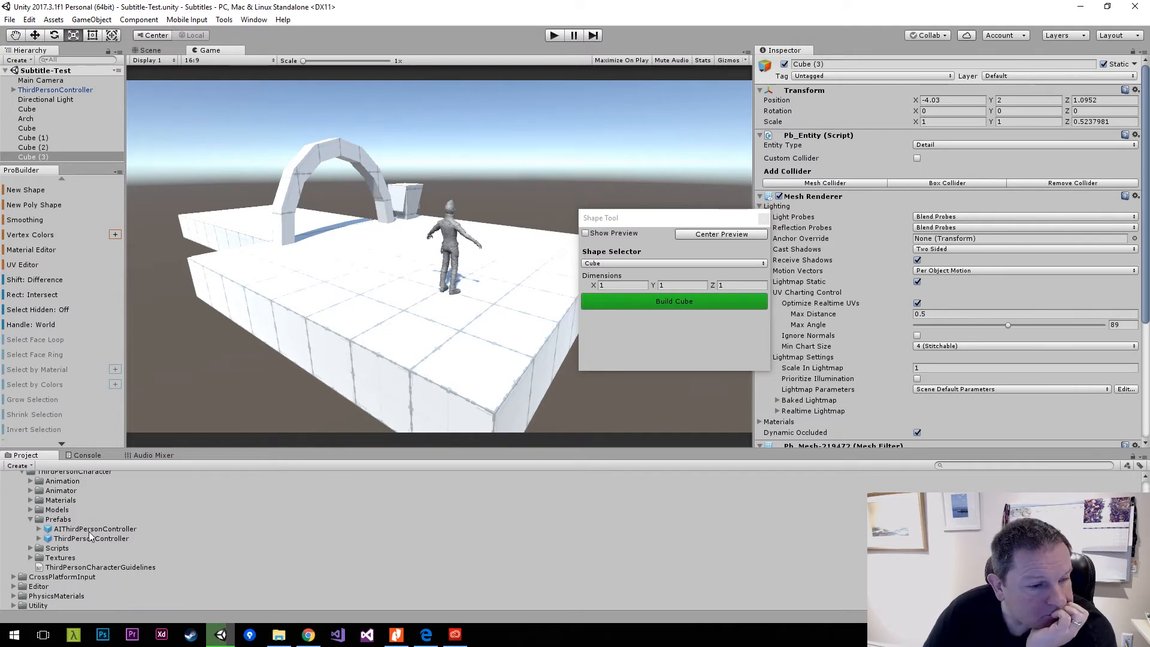
left_click(30, 548)
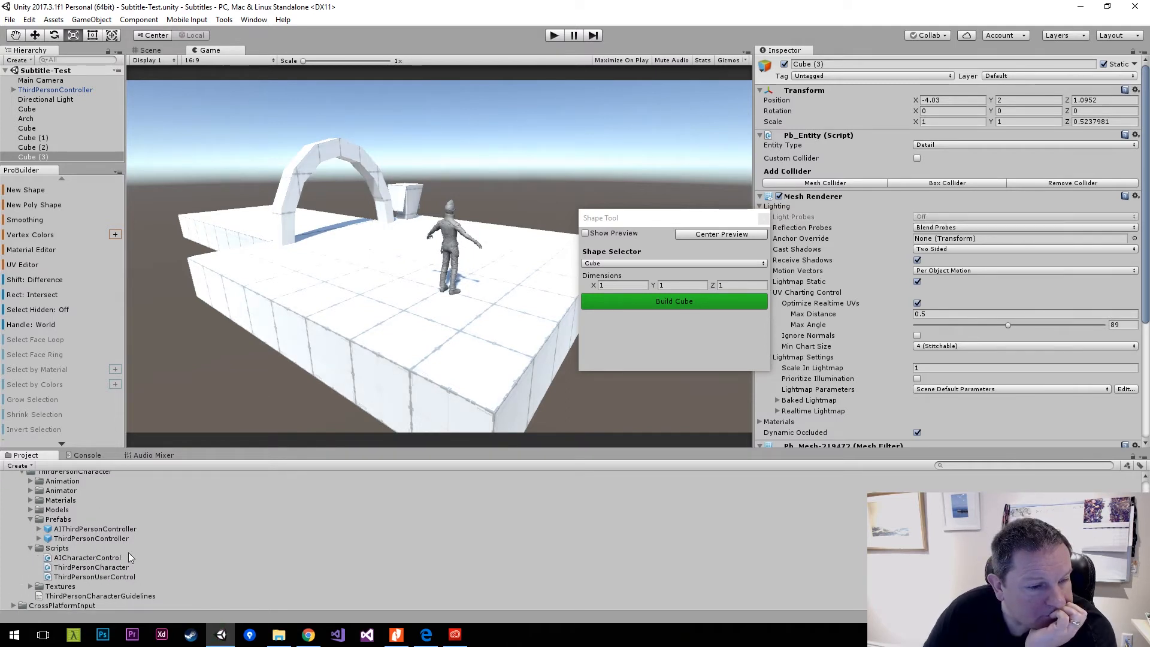
scroll(170, 554, "down", 1)
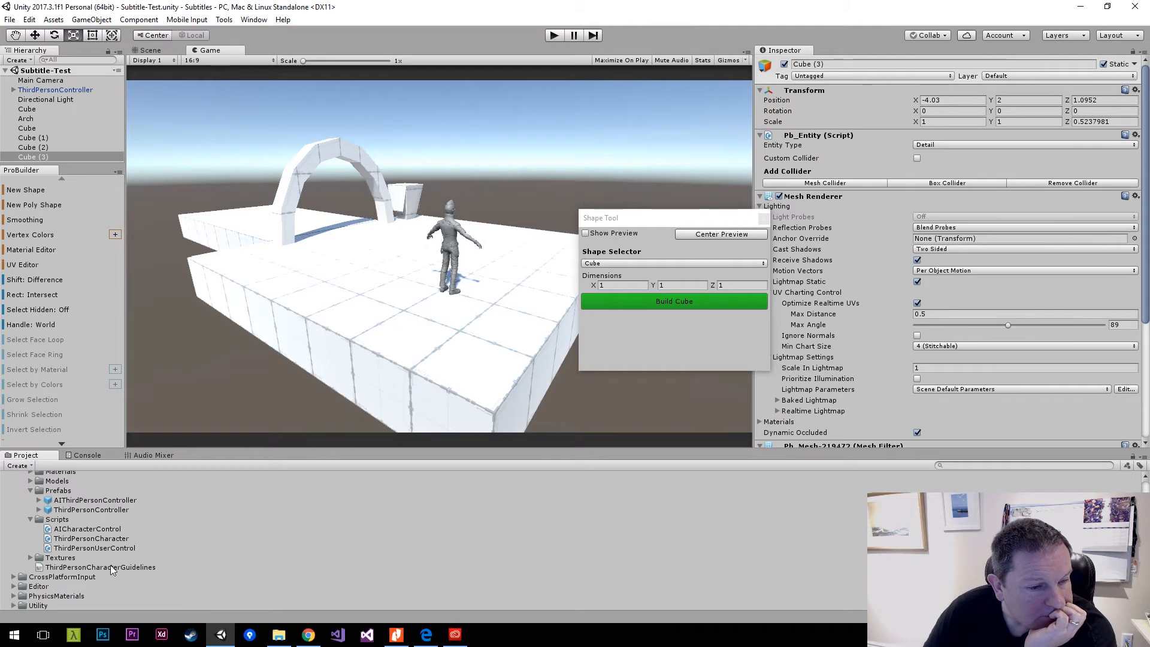
scroll(112, 566, "up", 3)
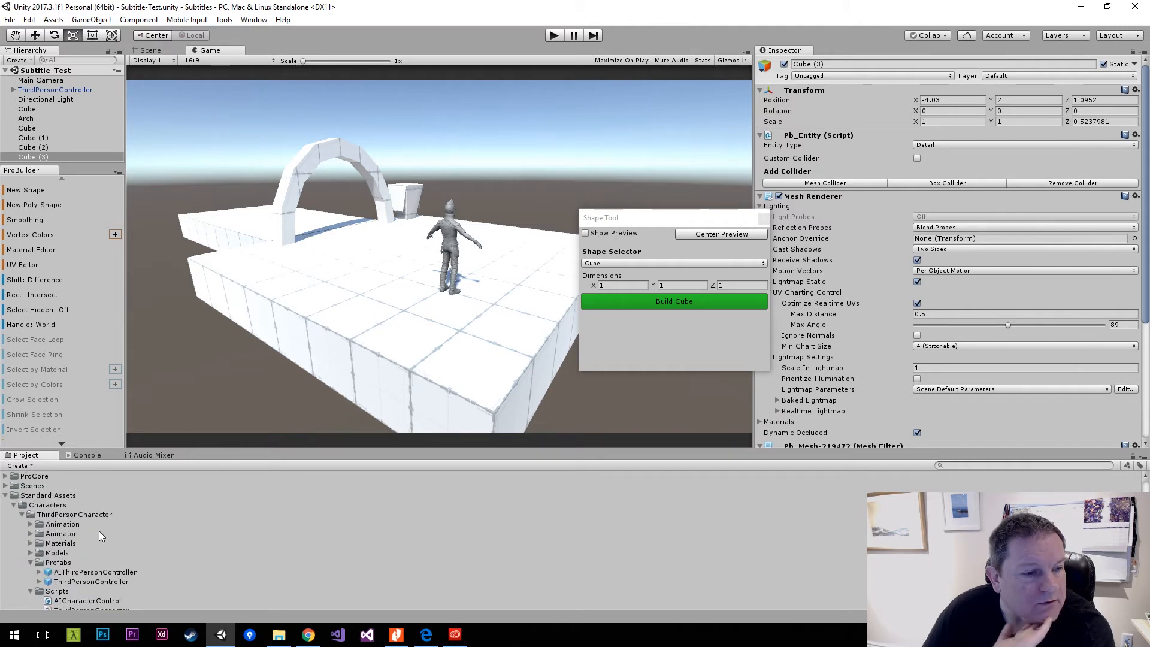
Run the scene again, walk the character toward the pedestal, and stop play mode.
left_click(553, 38)
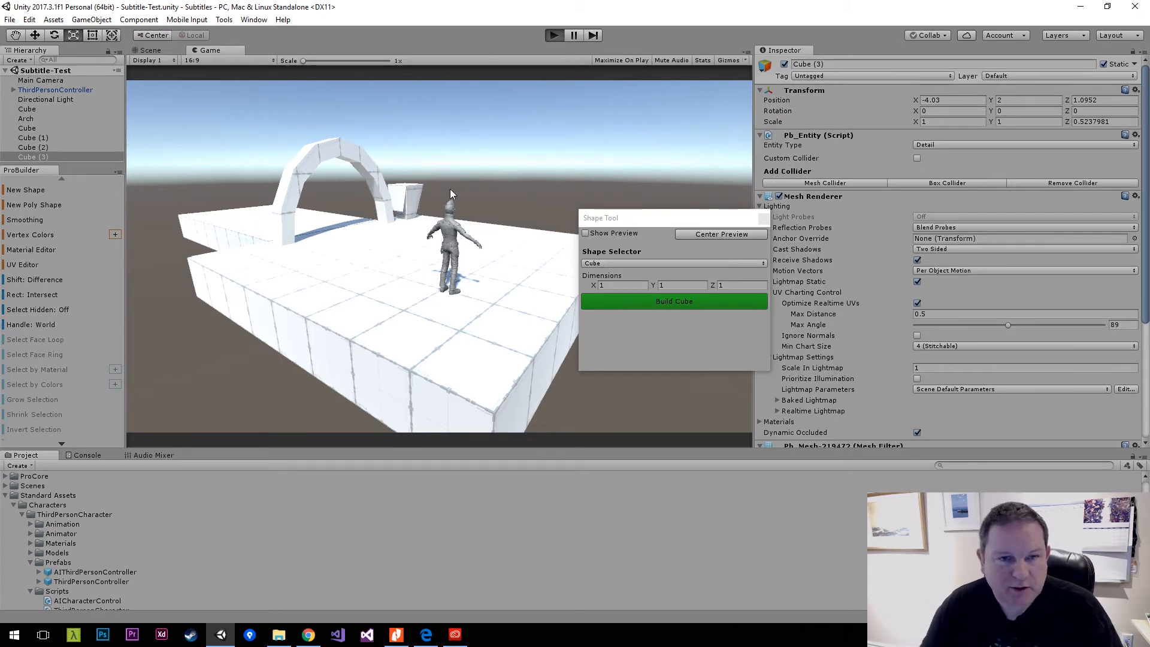
key("a")
key("w")
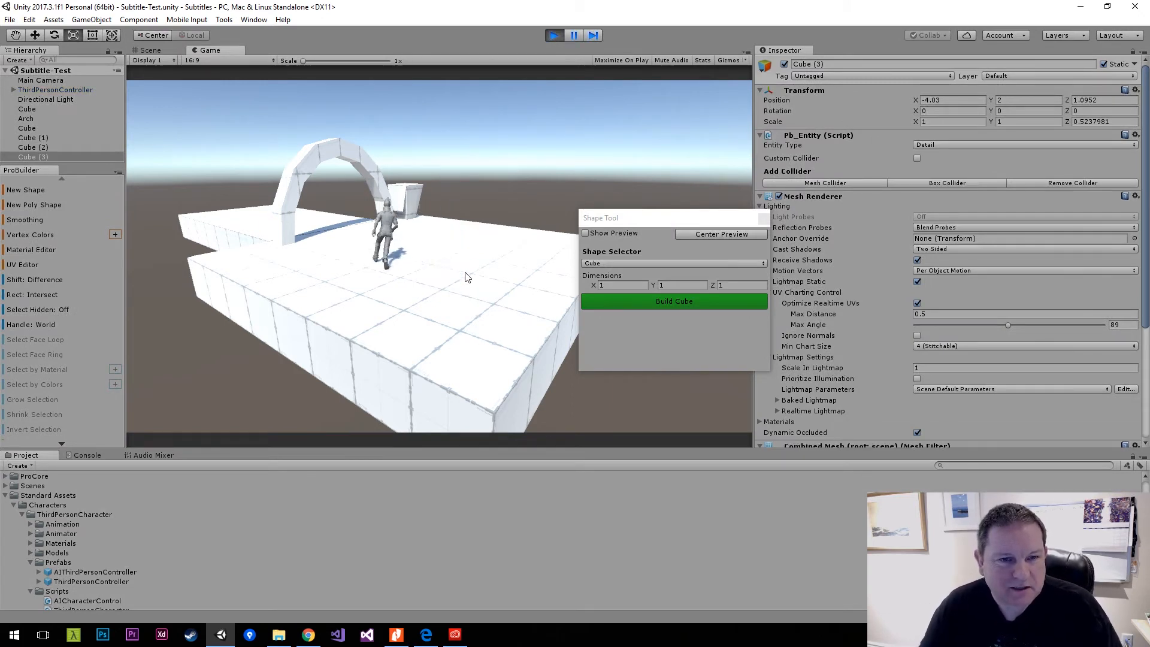
key("w")
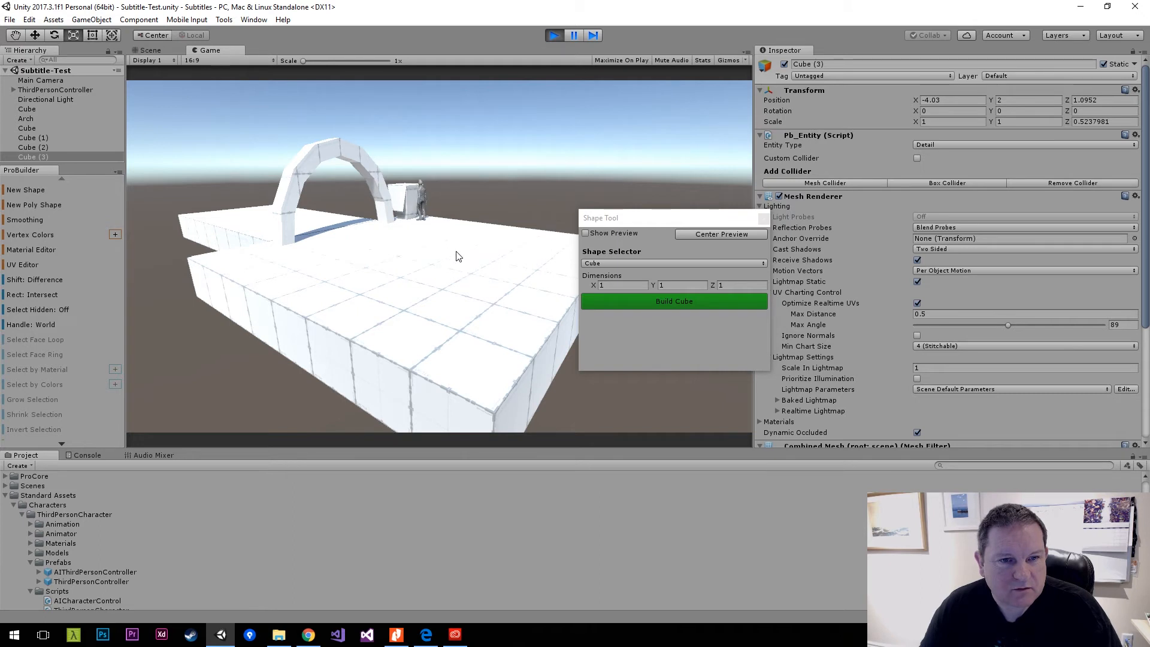
left_click(559, 36)
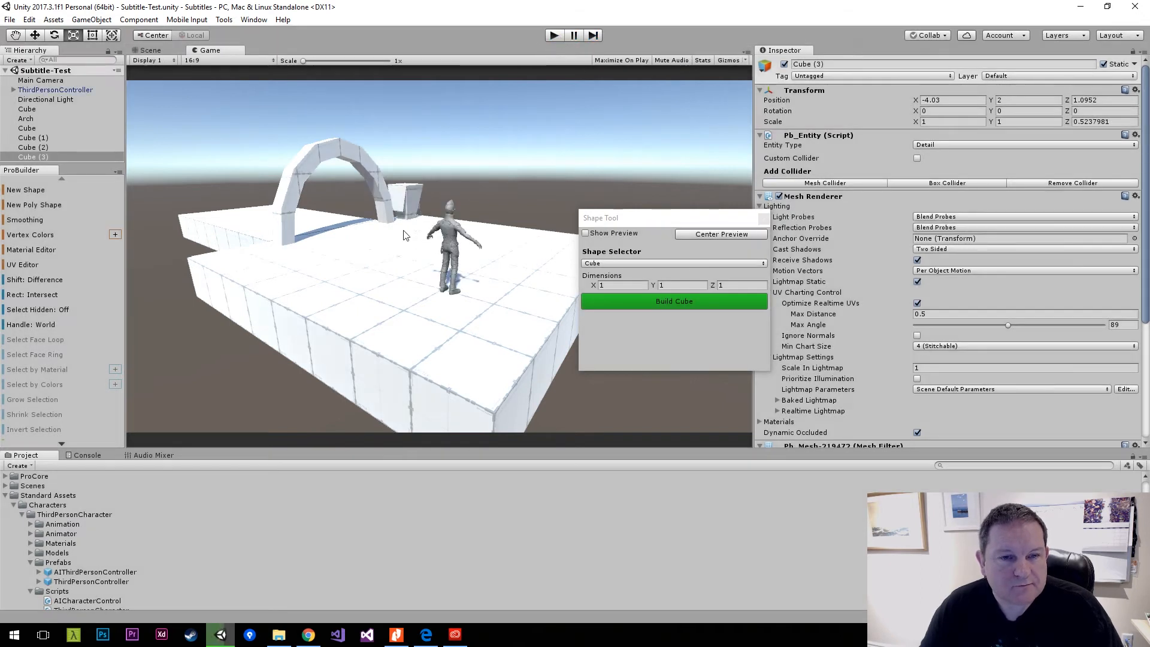
Move the Main Camera along the global axes to about X 10.89, Z -4.72, closer to the platform and character.
left_click(149, 50)
scroll(397, 247, "down", 8)
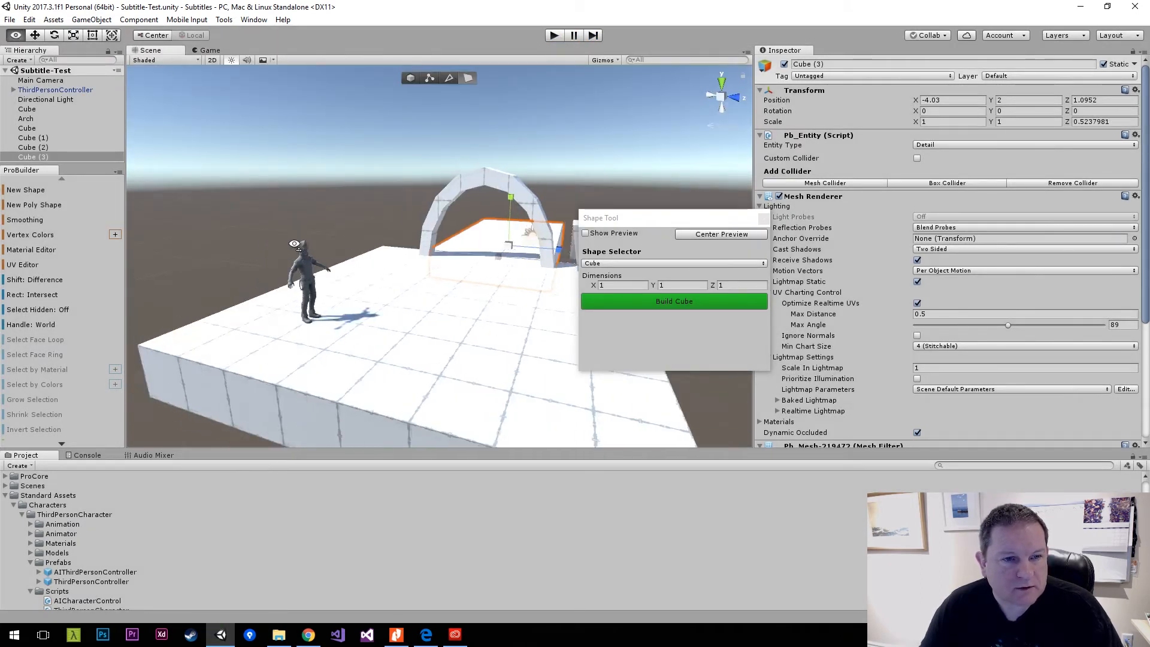
left_click(419, 241)
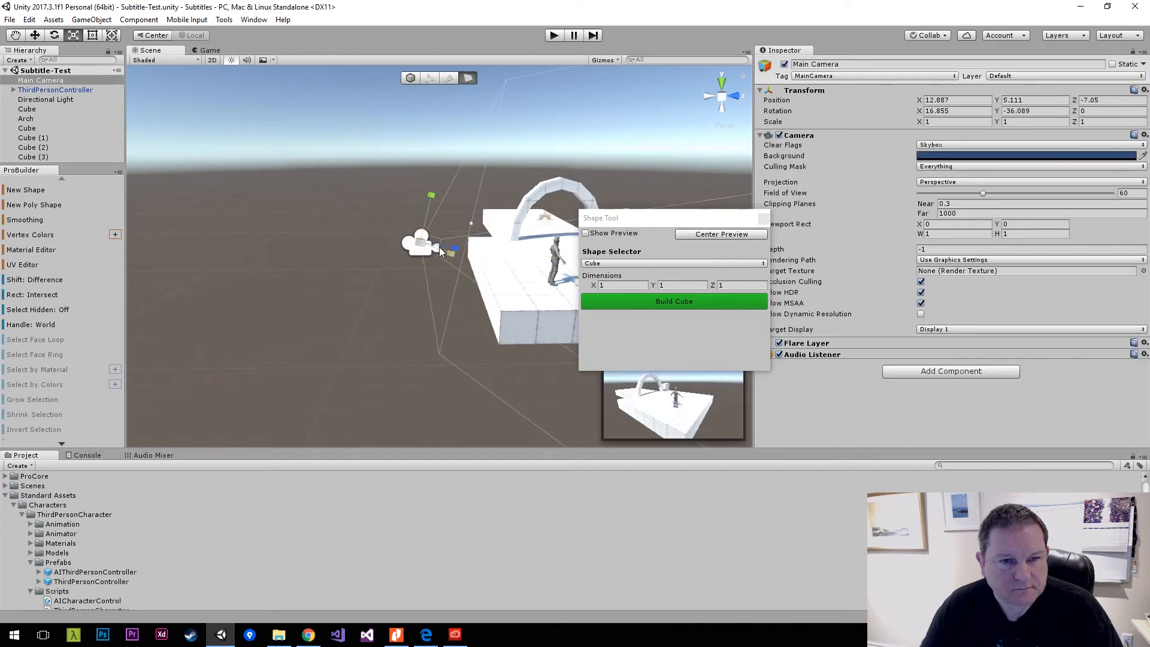
key("w")
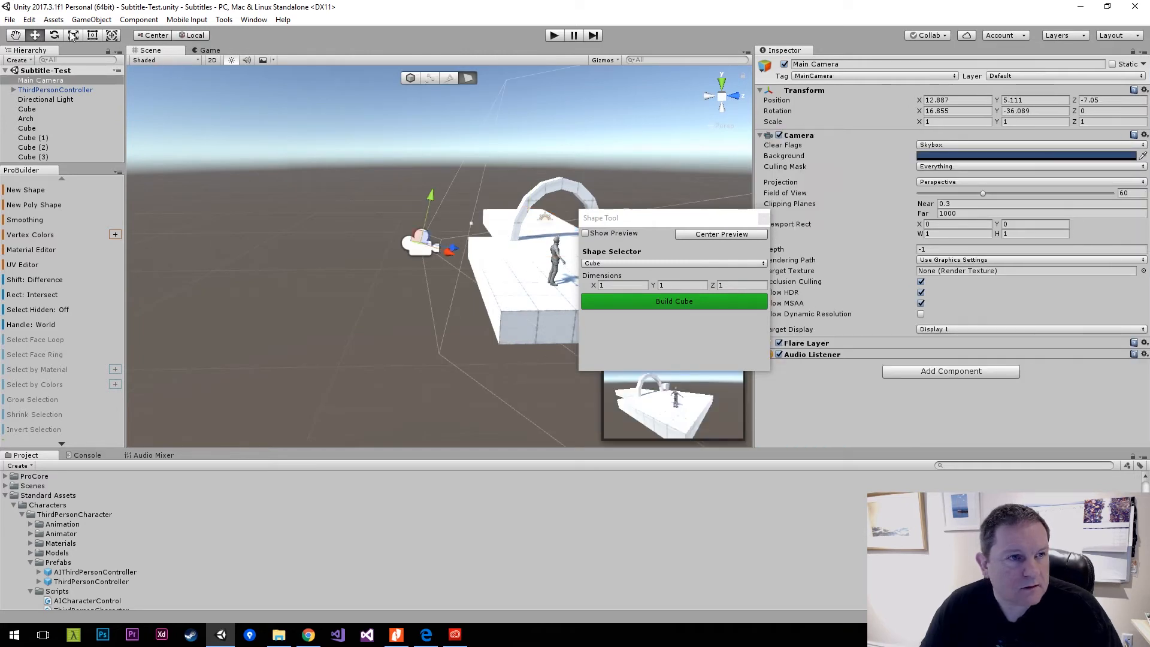
left_click(203, 36)
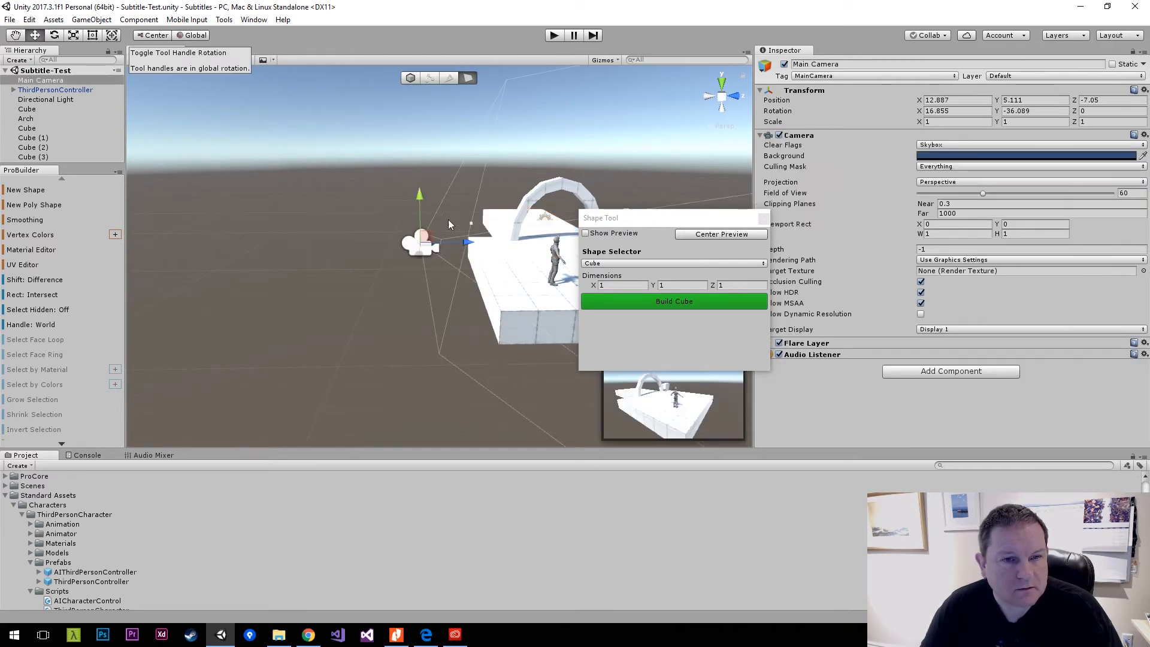
left_click_drag(468, 243, 549, 220)
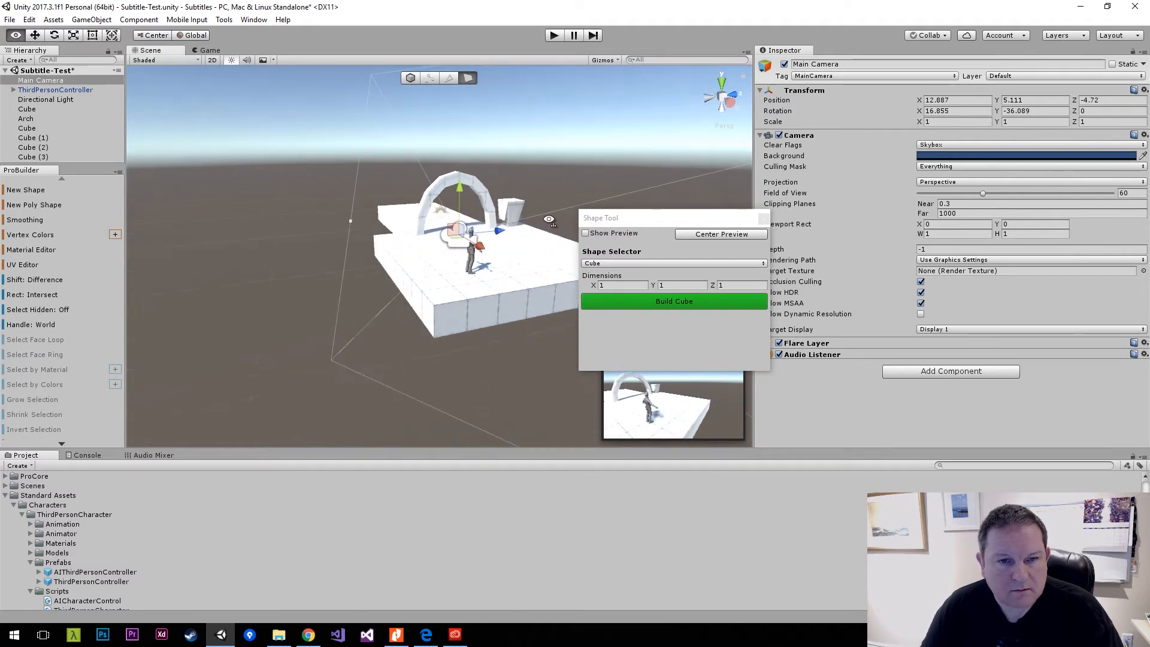
key("a")
right_click_drag(549, 220, 689, 215)
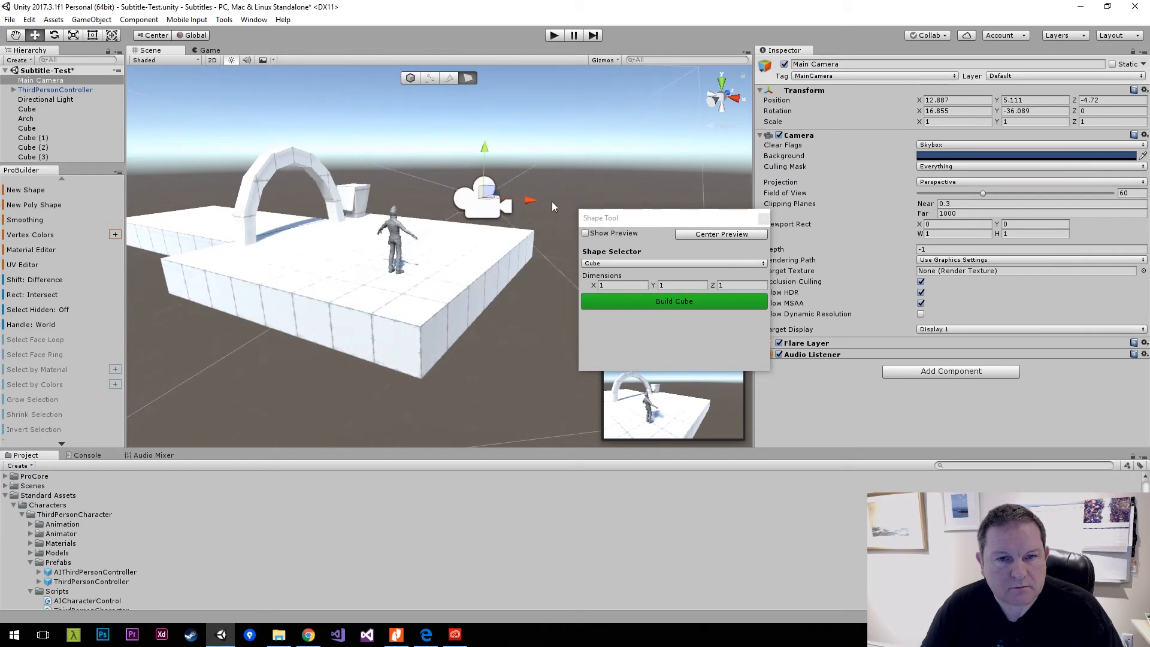
mouse_move(527, 203)
left_mouse_down()
mouse_move(401, 201)
mouse_move(362, 178)
left_mouse_up()
Tilt the Main Camera down about its local X axis to about 22° and save the scene.
key("e")
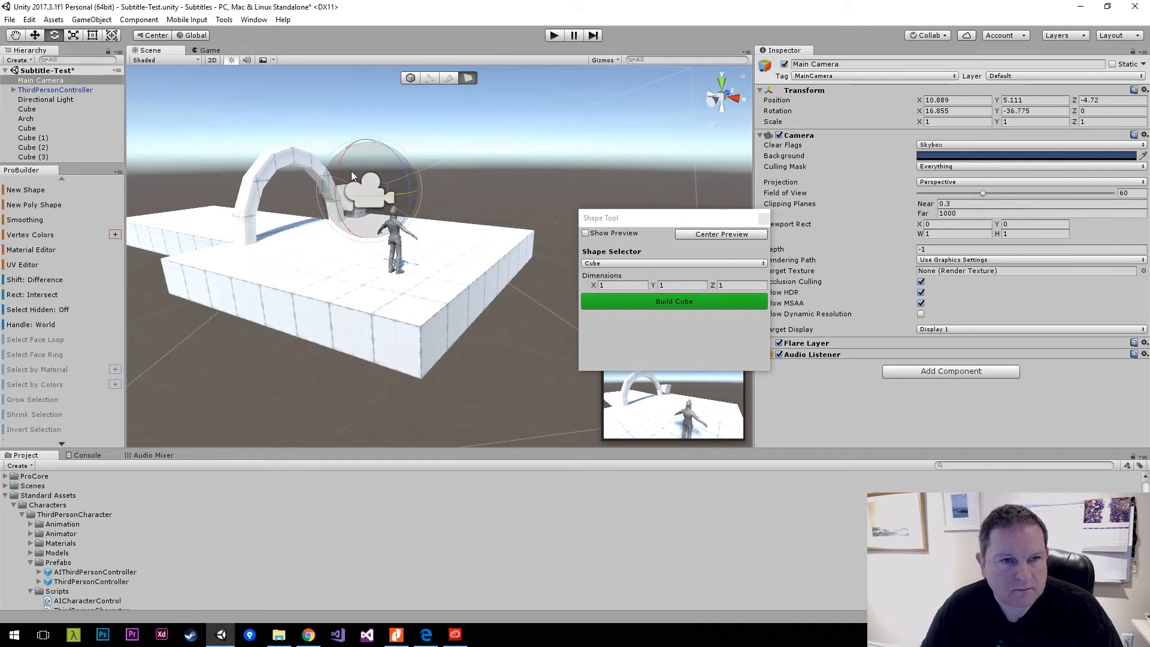
left_click(193, 35)
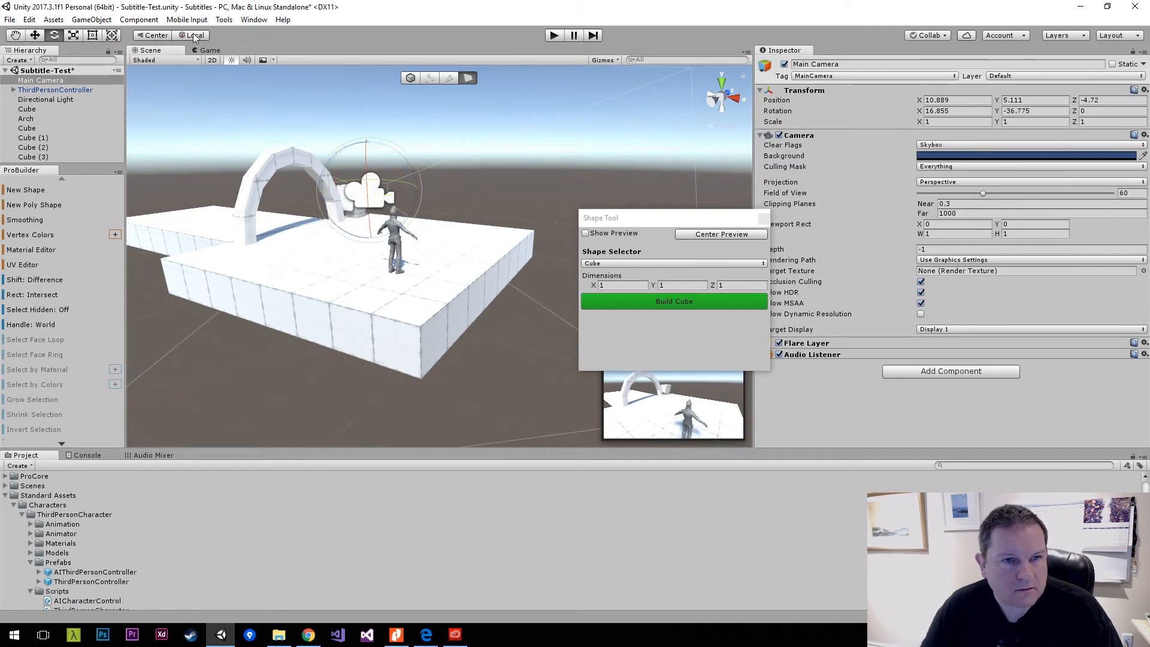
left_click_drag(365, 160, 361, 155)
key("ctrl+s")
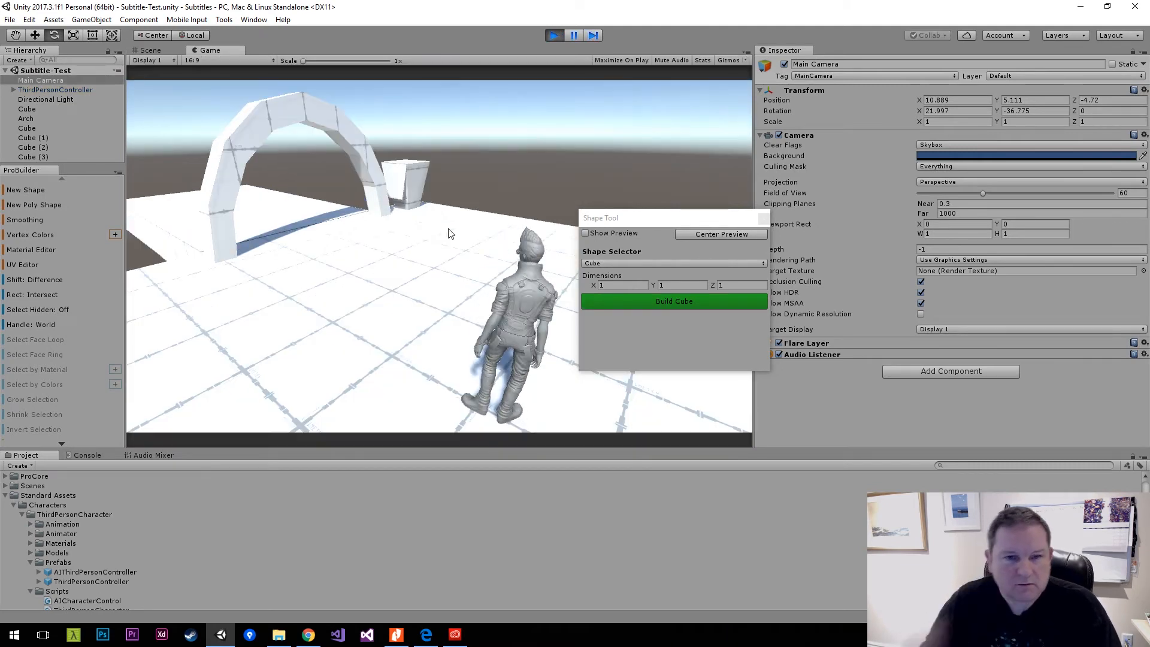
Play-test the new camera framing by walking the character to the pedestal and back, and stop play mode.
key("w")
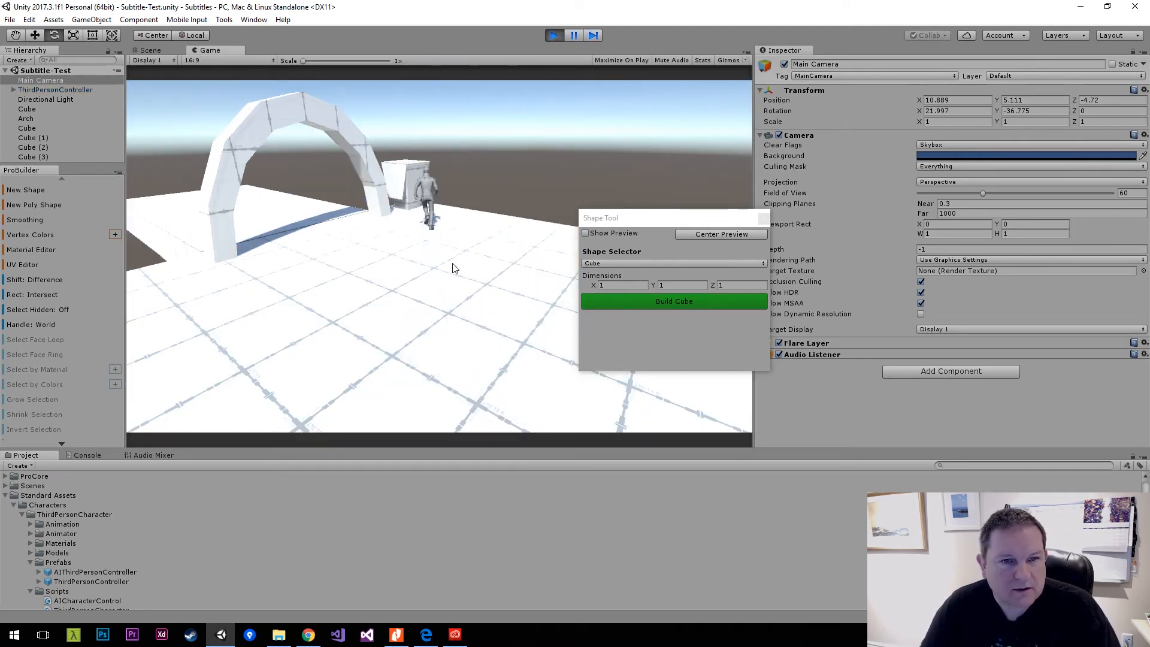
key("a")
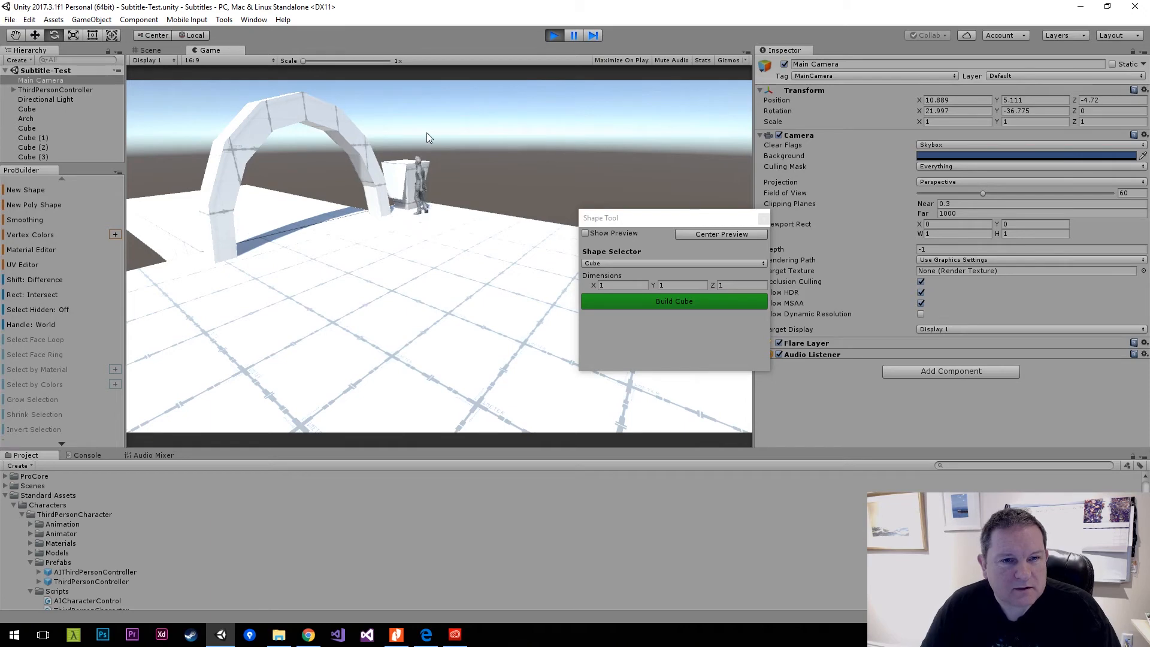
key("s")
key("d")
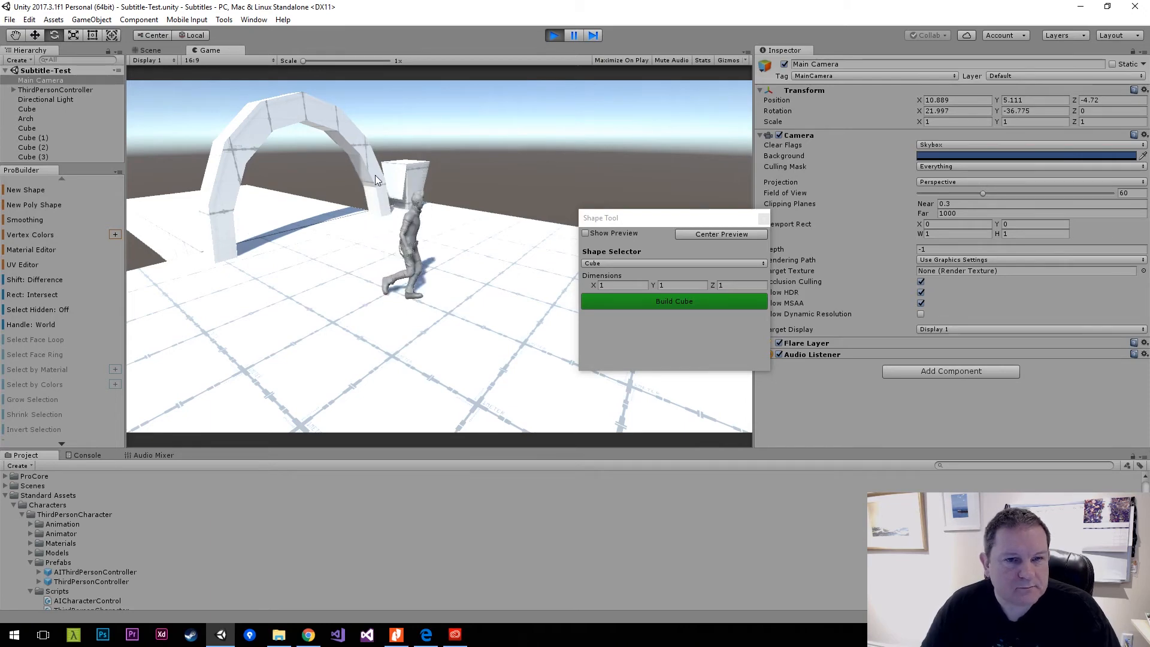
left_click(557, 35)
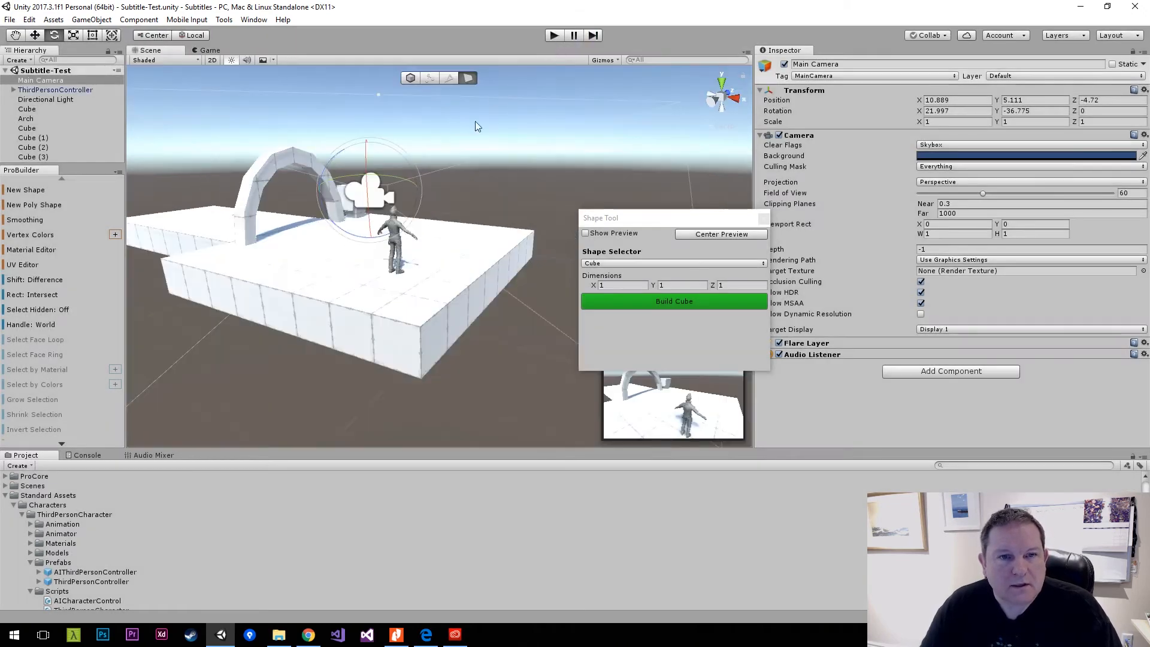
Bring up the ProBuilder shape settings and set the cube dimensions to X 1, Y 8, Z 1.
right_click_drag(471, 189, 227, 202)
key("w")
key("d")
key("s")
key("d")
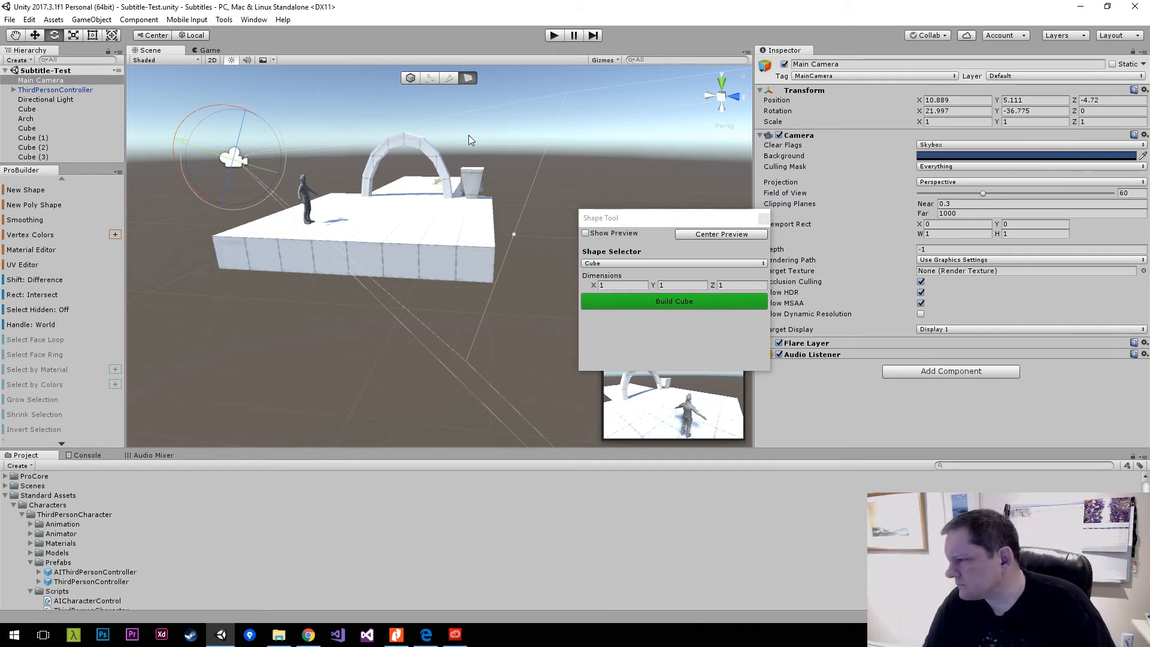
left_click(42, 189)
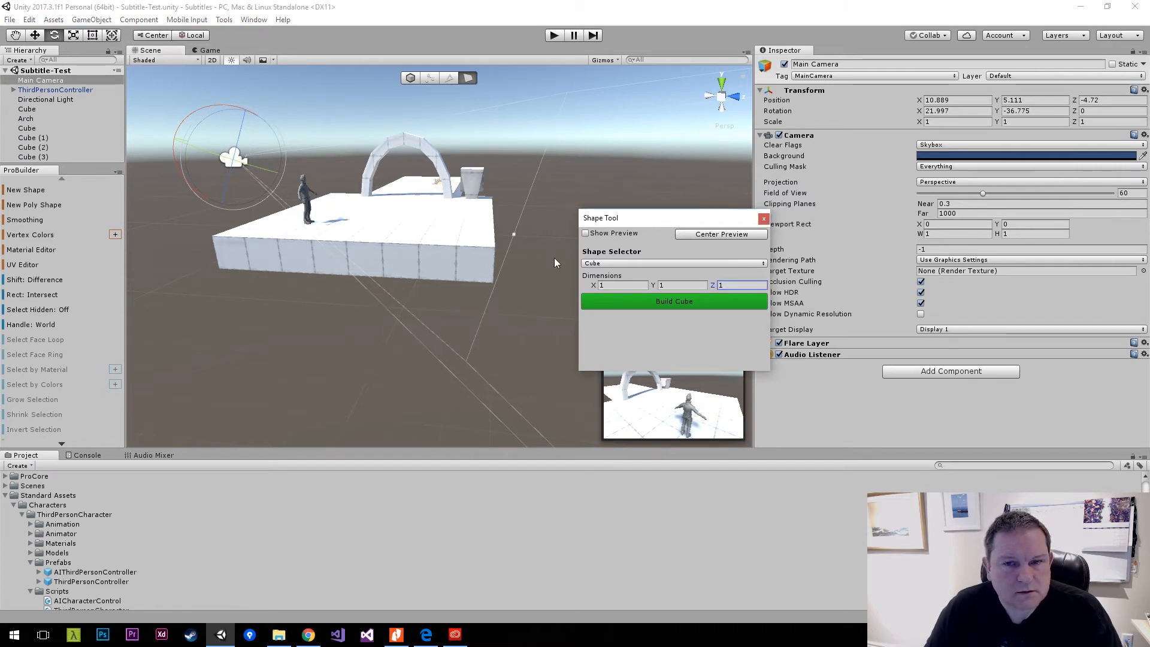
left_click(637, 285)
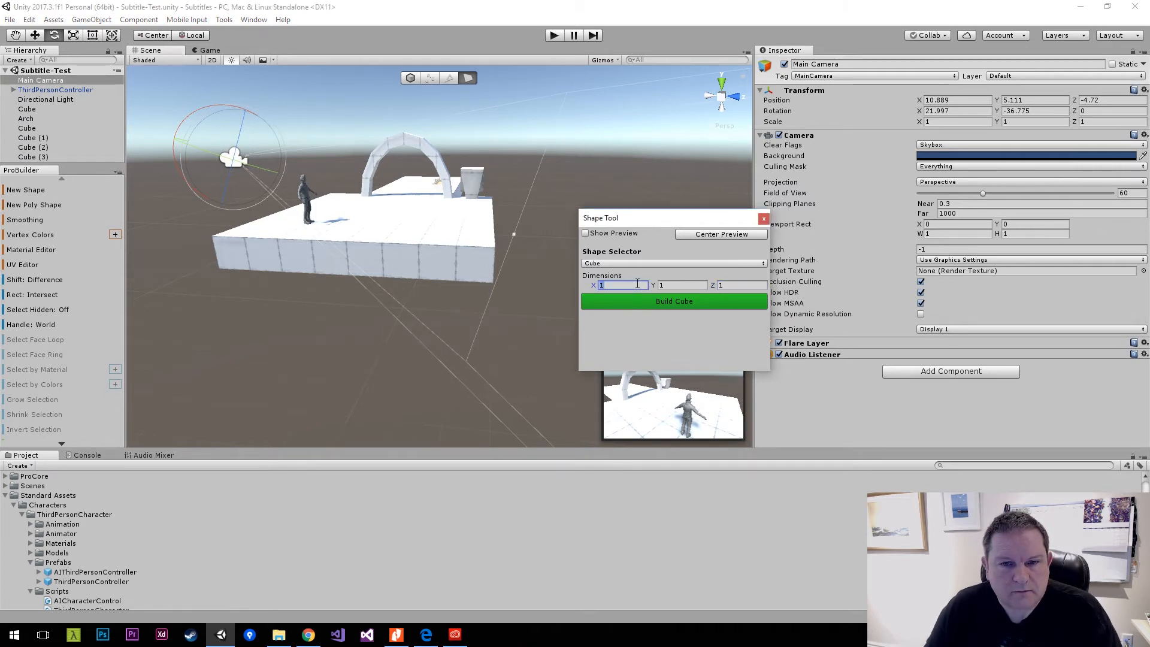
left_click(676, 285)
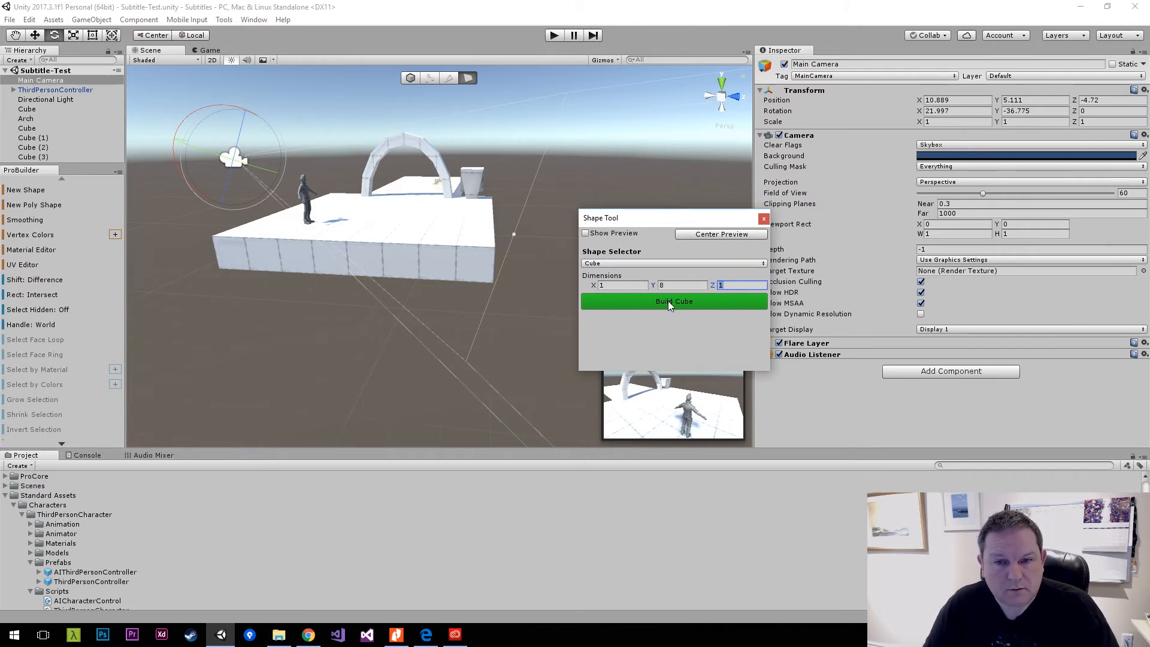
left_click(666, 303)
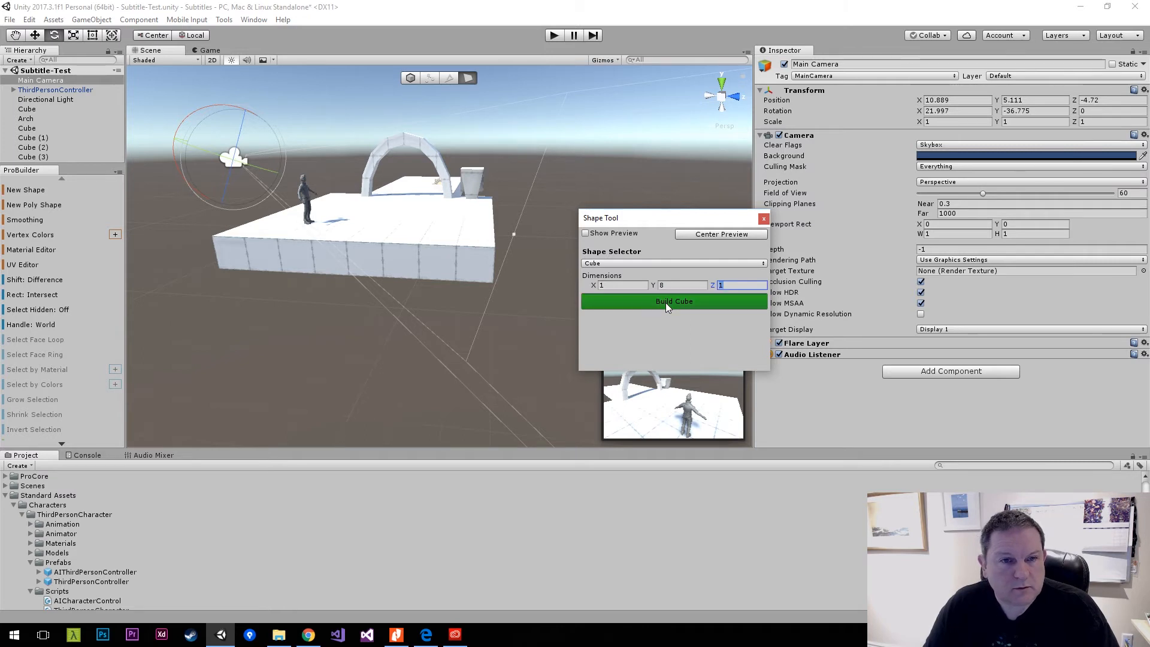
left_click_drag(515, 245, 325, 205, "alt")
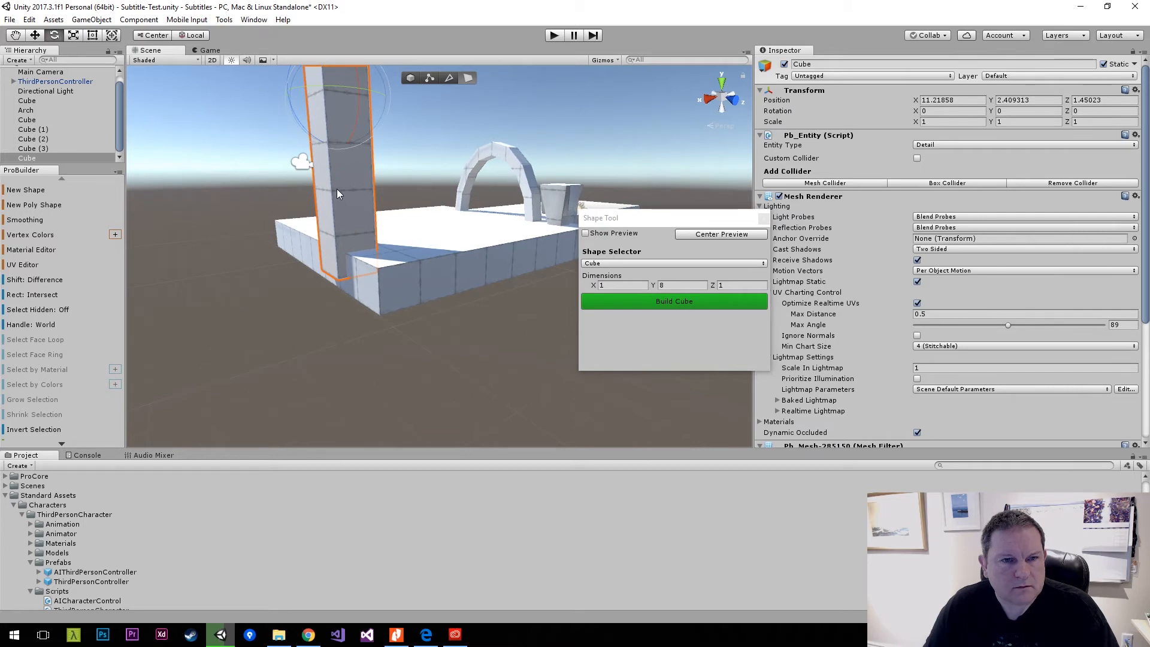
key("Delete")
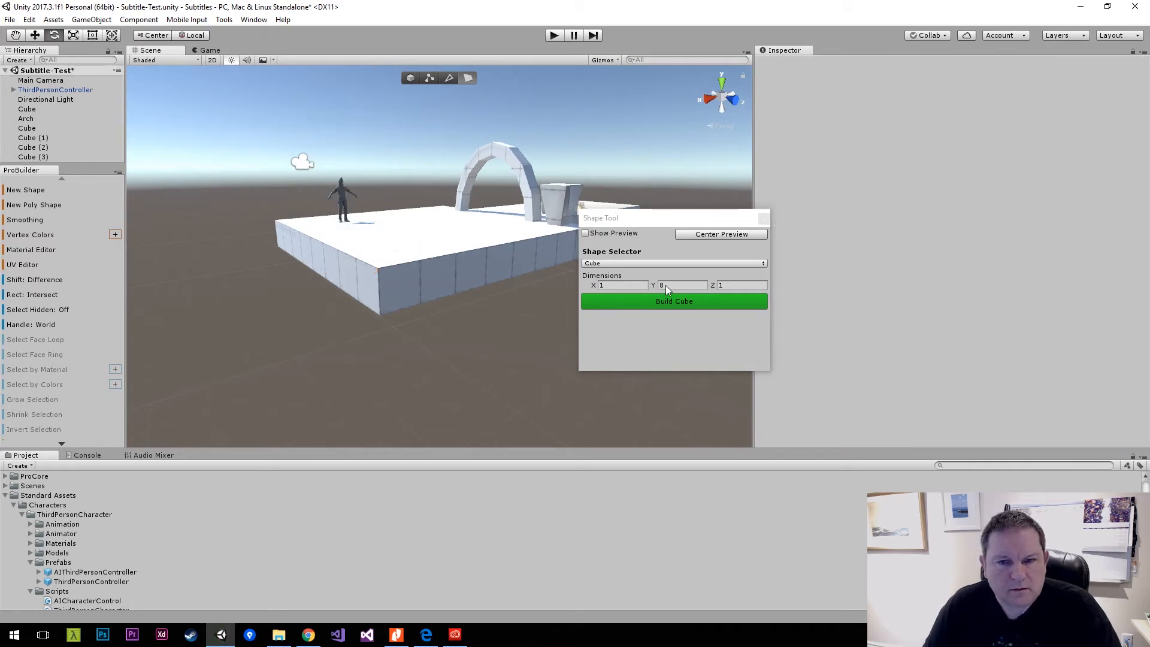
Set the cube's Z dimension to 8 and build a 1 × 8 × 8 wall.
left_click(725, 285)
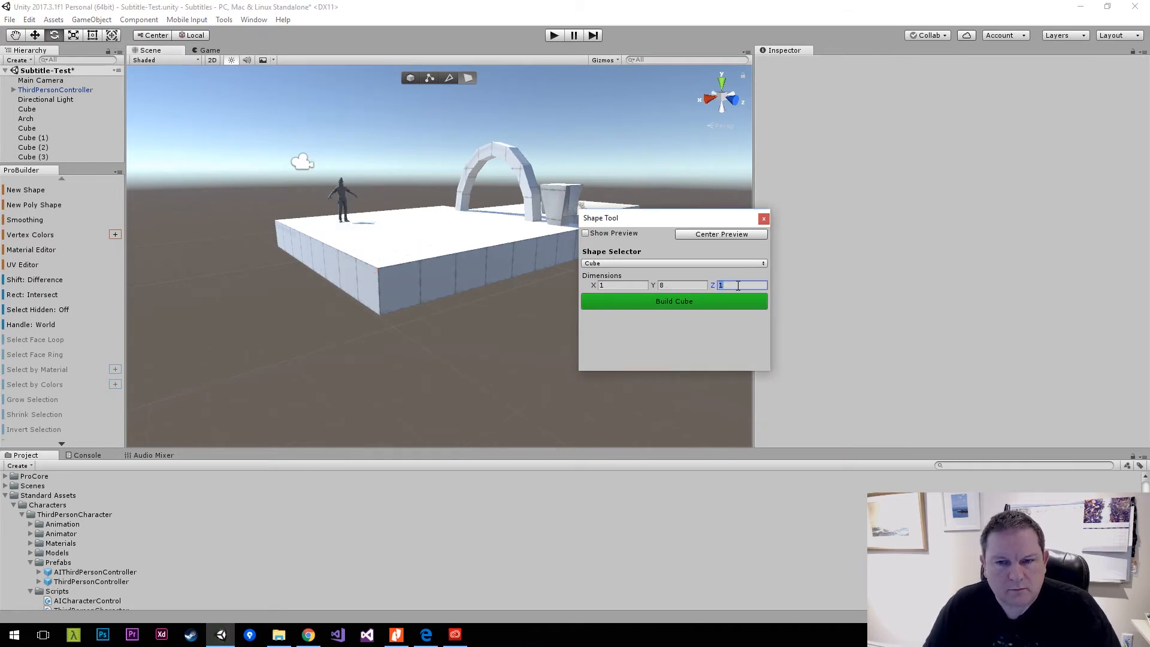
type("8")
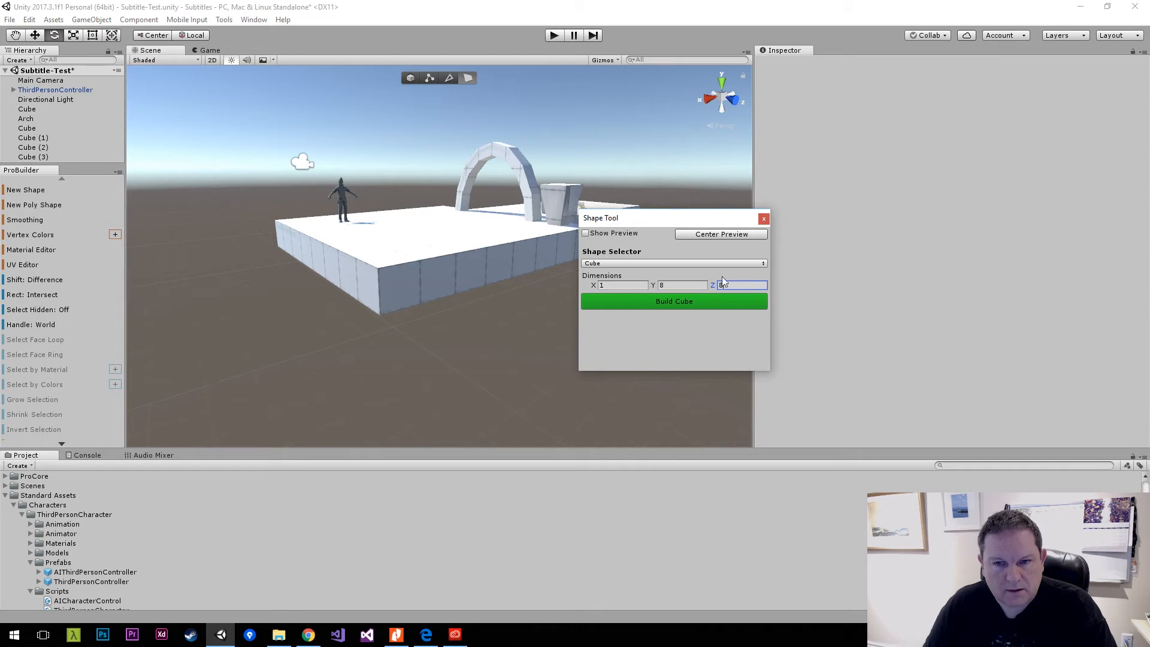
left_click(667, 303)
Rotate the new wall about its vertical axis and set its Y rotation to exactly 90.
left_click_drag(424, 227, 588, 139, "alt")
key("e")
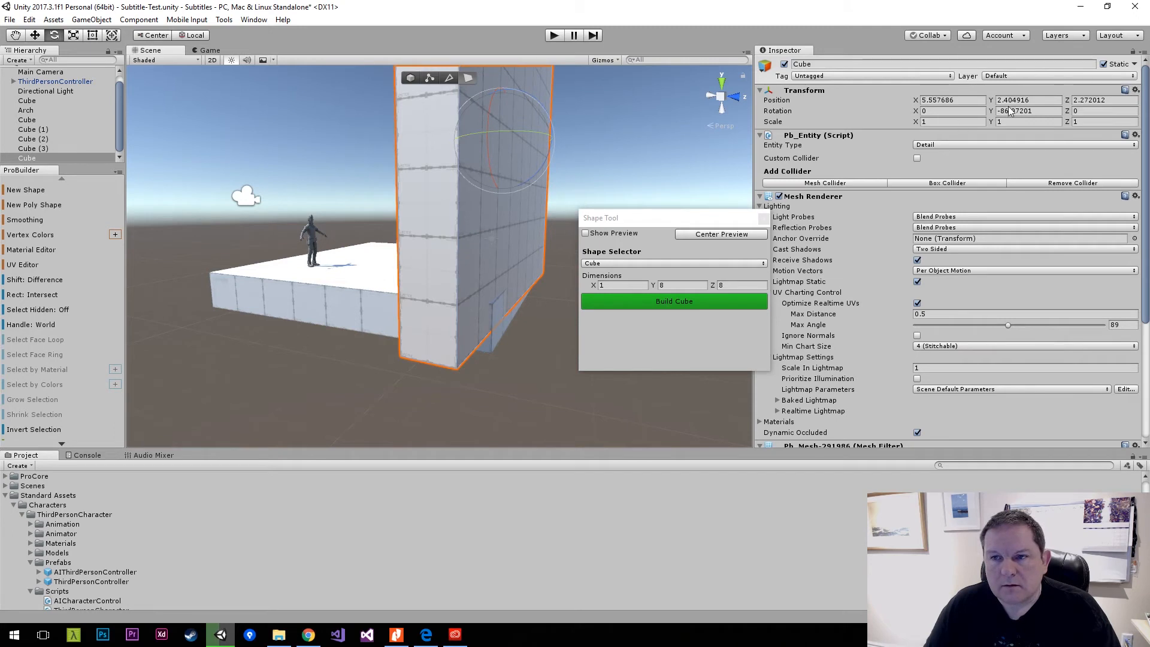
left_click(1041, 110)
type("90")
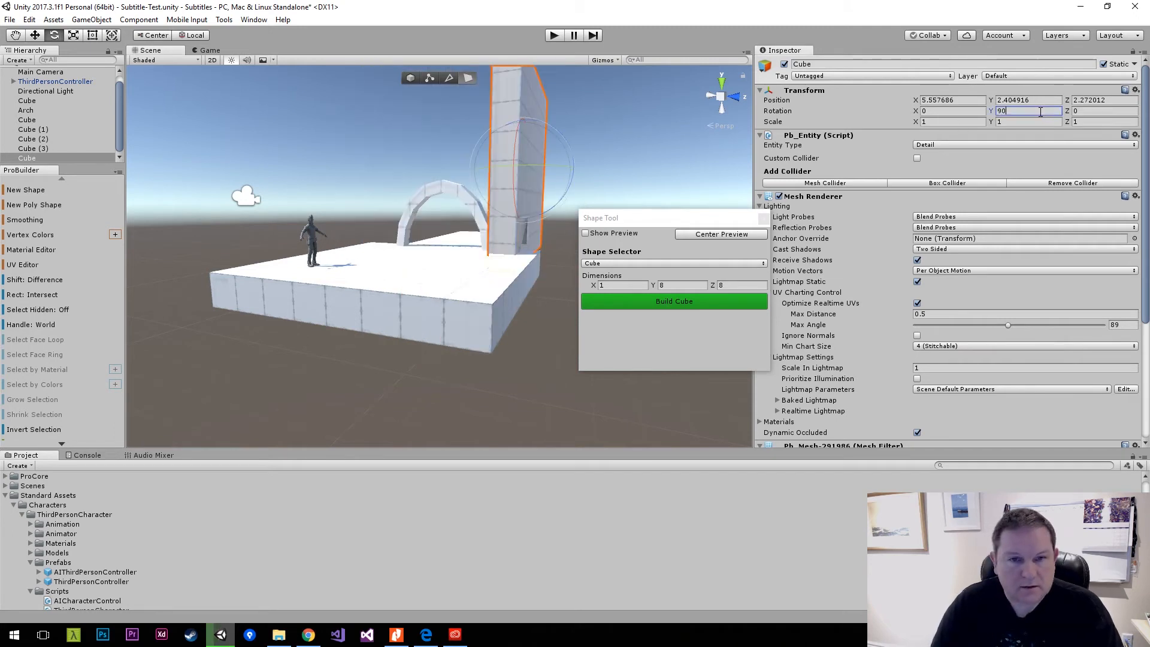
Move the wall along the platform and set its position to X 12, Y 3.
right_click_drag(519, 152, 831, 152)
key("a")
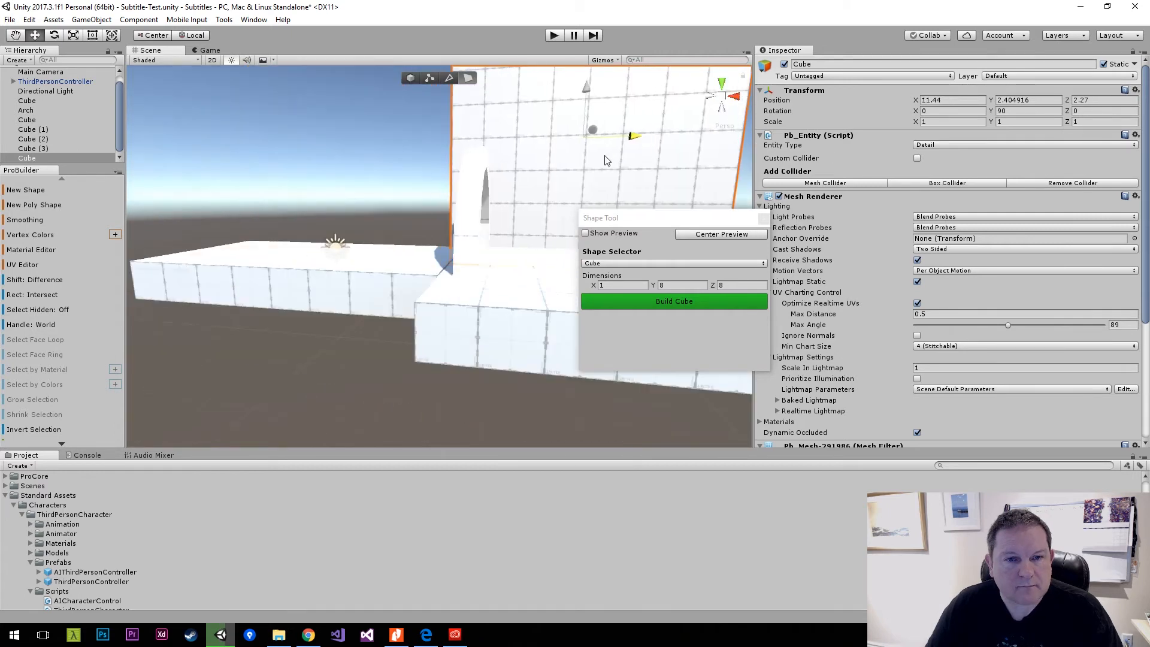
left_click_drag(607, 160, 614, 162)
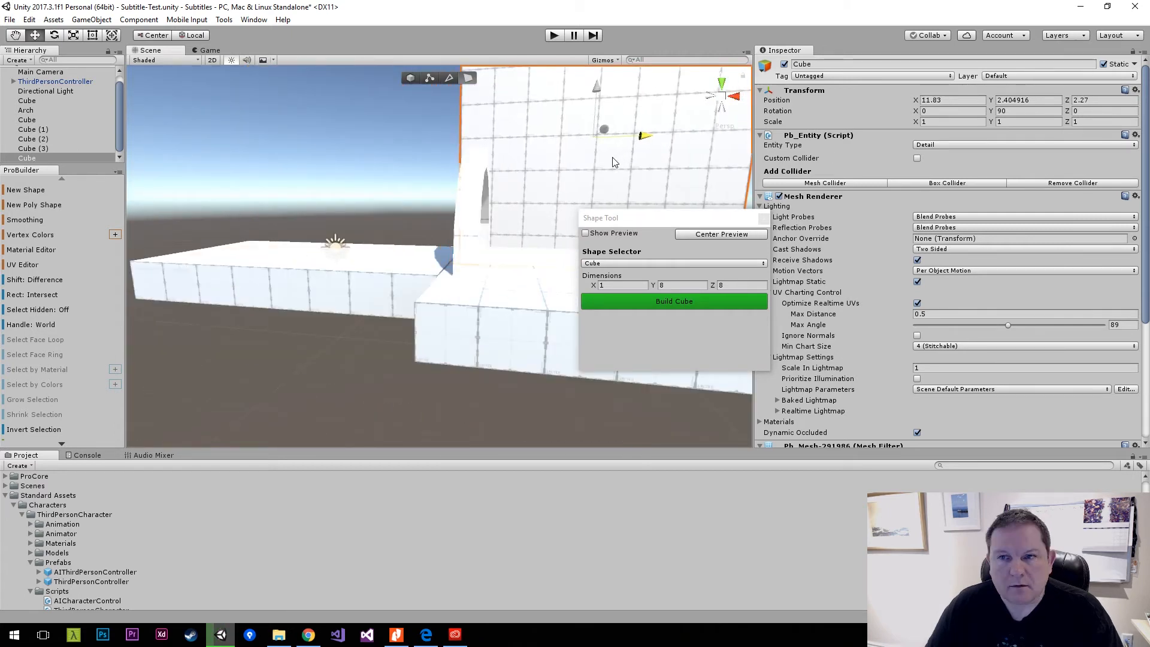
left_click(974, 99)
type("12")
left_click(1033, 100)
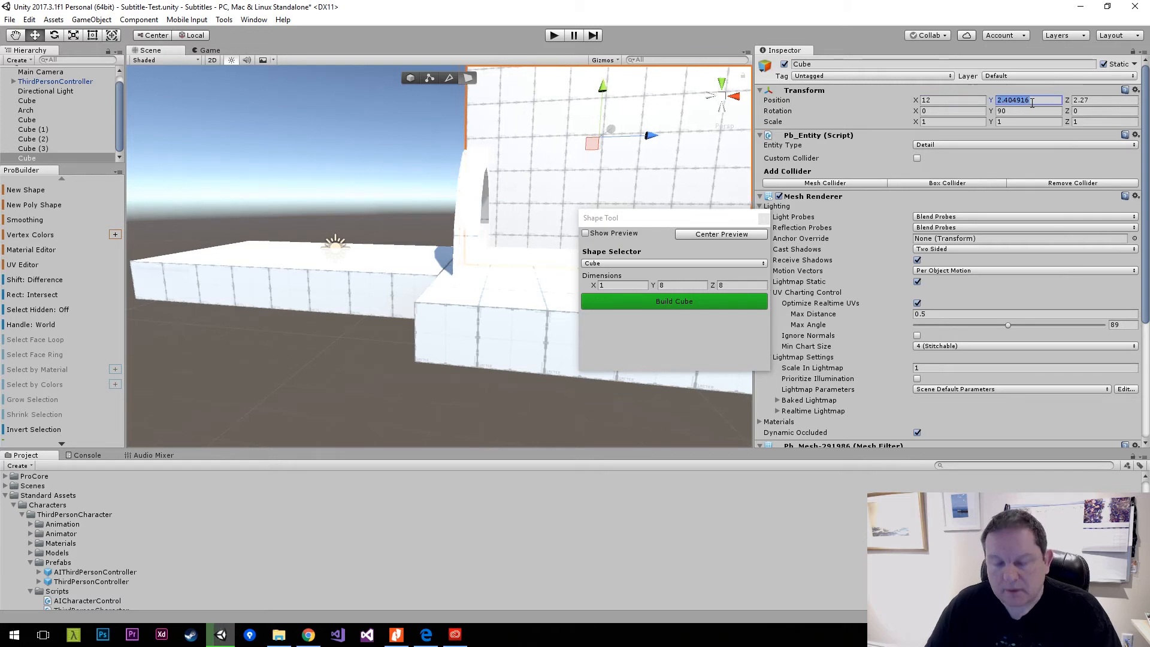
type("3")
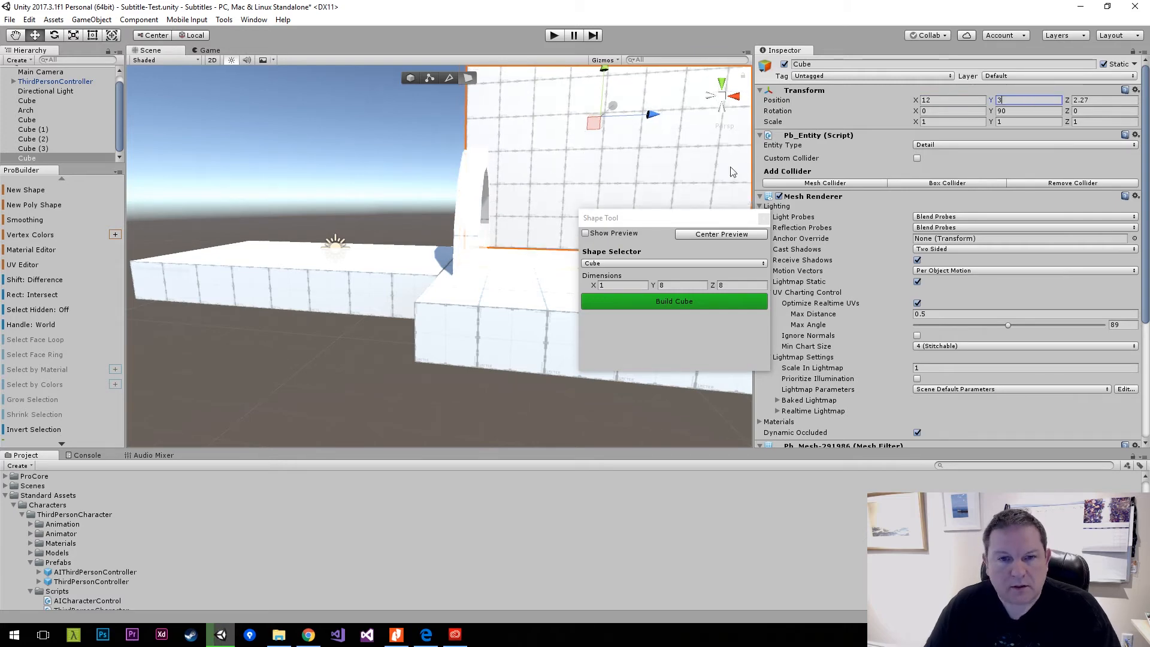
Set the wall's Z position to 4 so that it lines up with the platform's side edge.
key("d")
right_click_drag(629, 175, 376, 213)
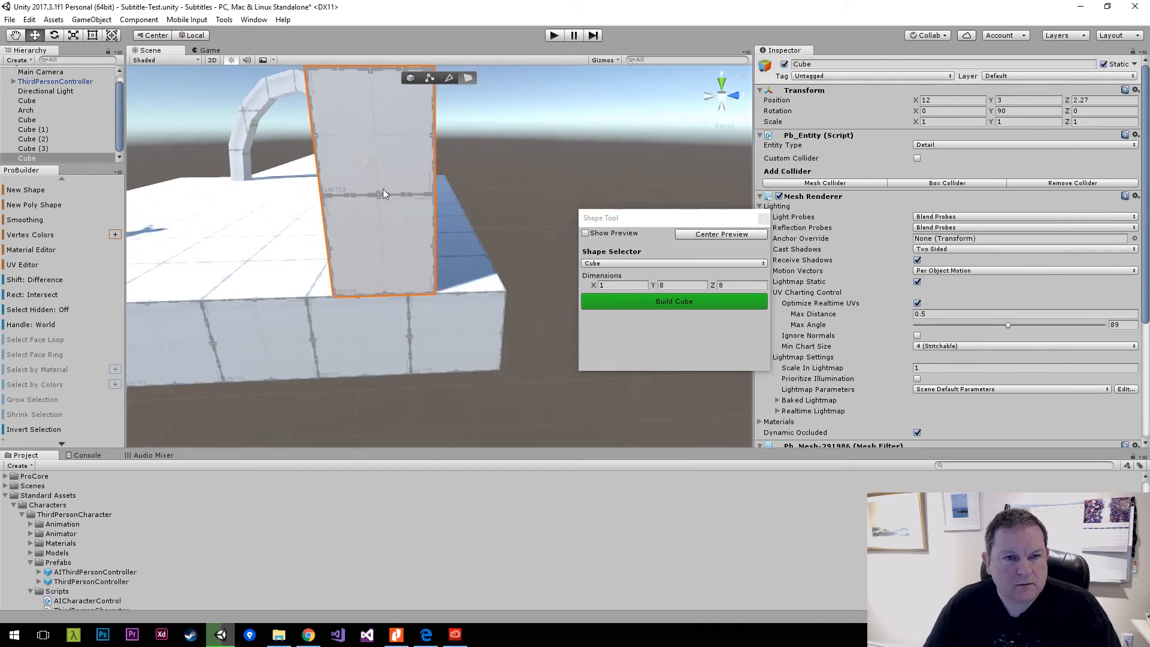
left_click(857, 106)
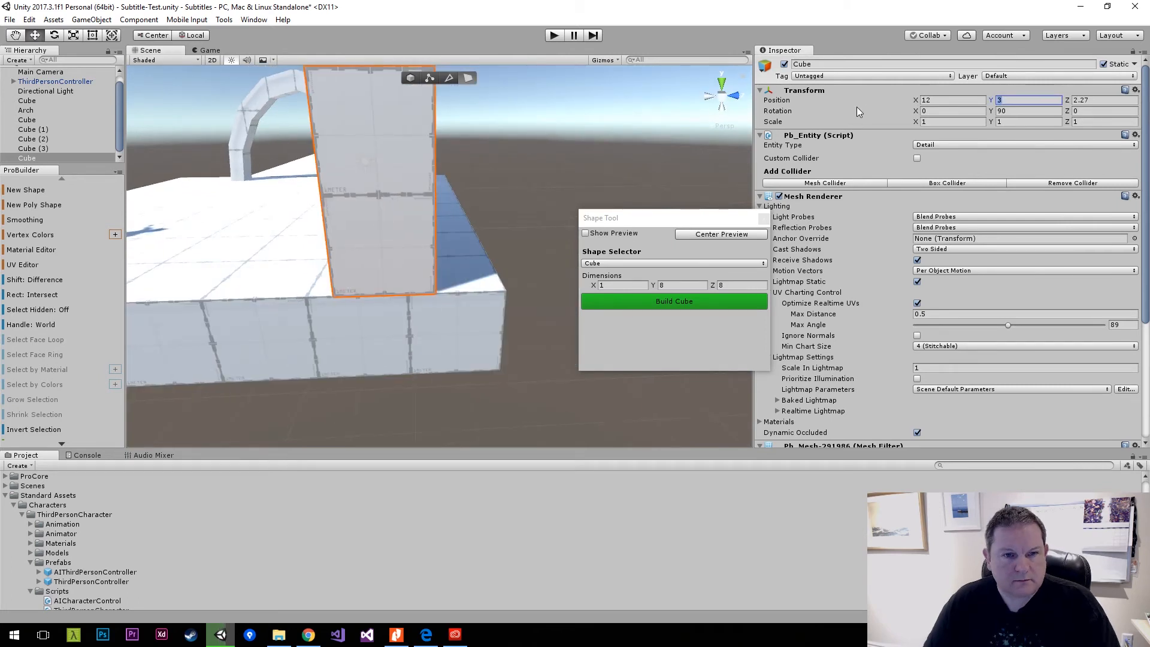
left_click(1094, 101)
type("6")
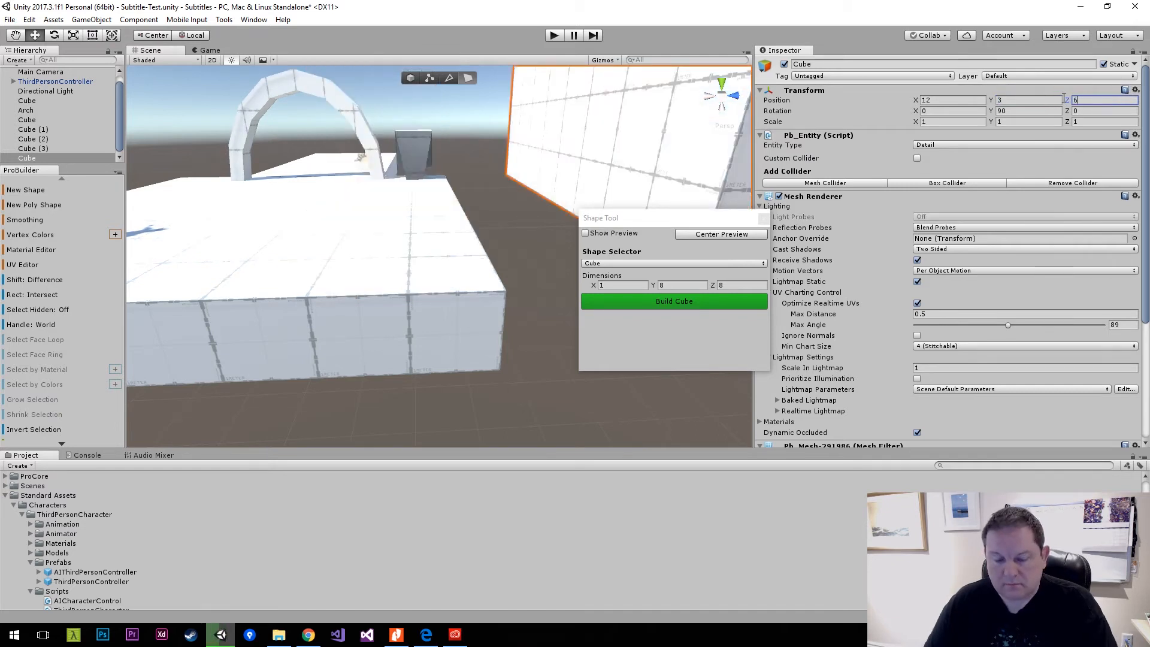
key("BackSpace")
type("4")
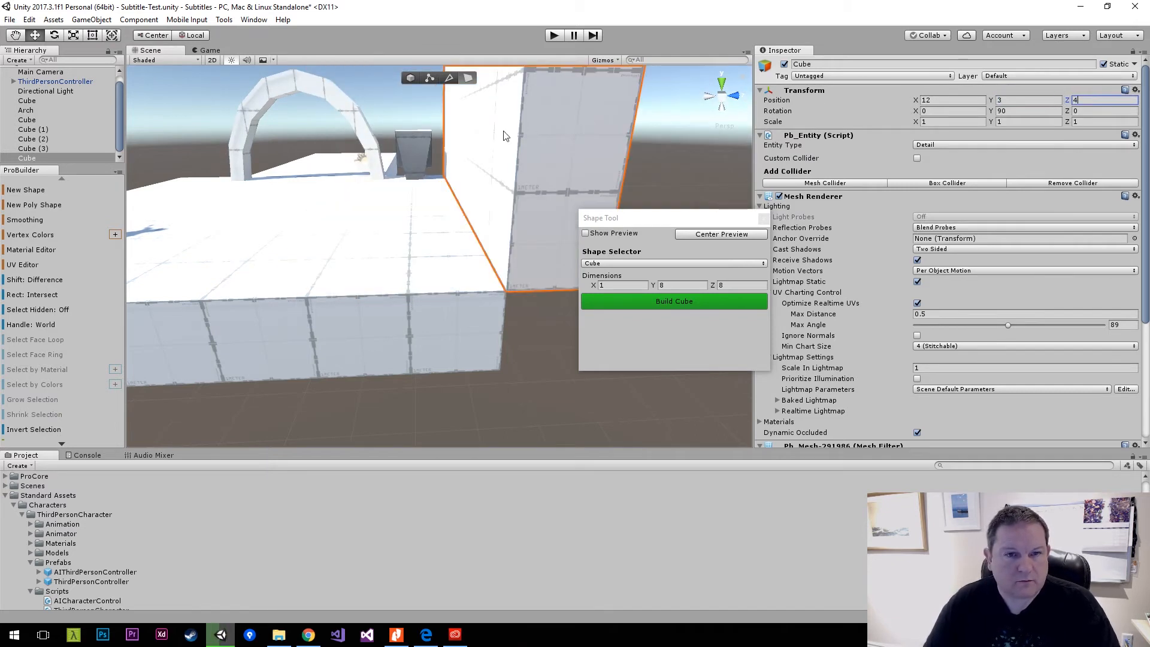
Duplicate the wall, place the copy unrotated at about X 11.7, Y 3, Z 2.94 behind the character, and check the Game view.
key("a")
right_click_drag(459, 160, 600, 149)
key("s")
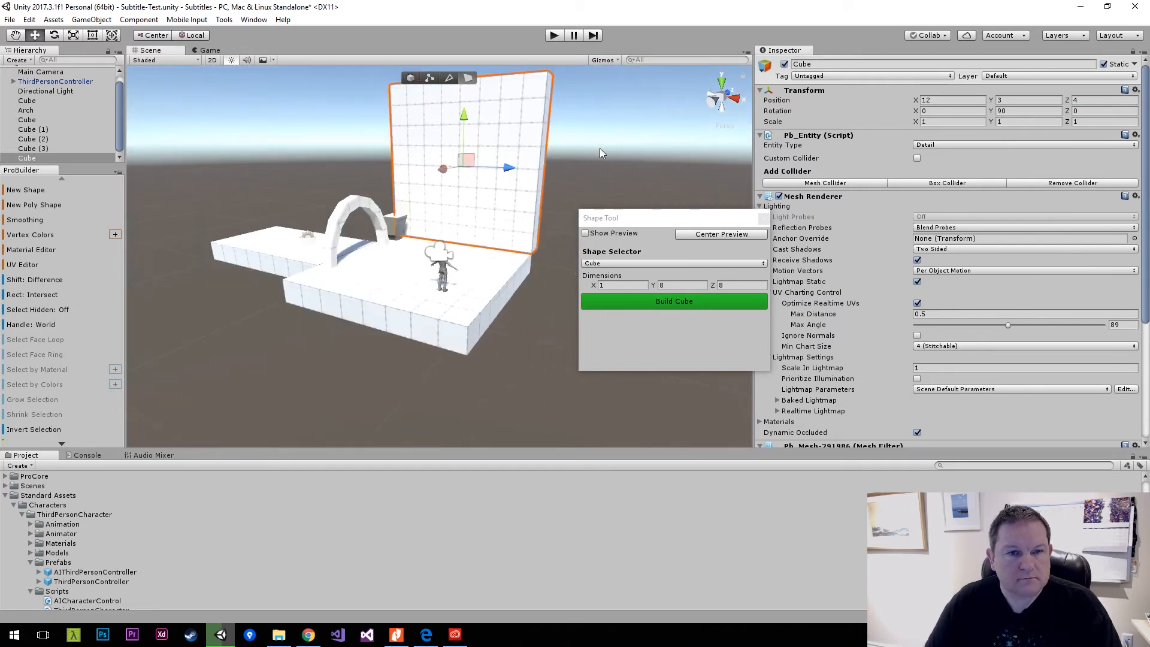
key("ctrl+d")
left_click_drag(510, 168, 640, 214)
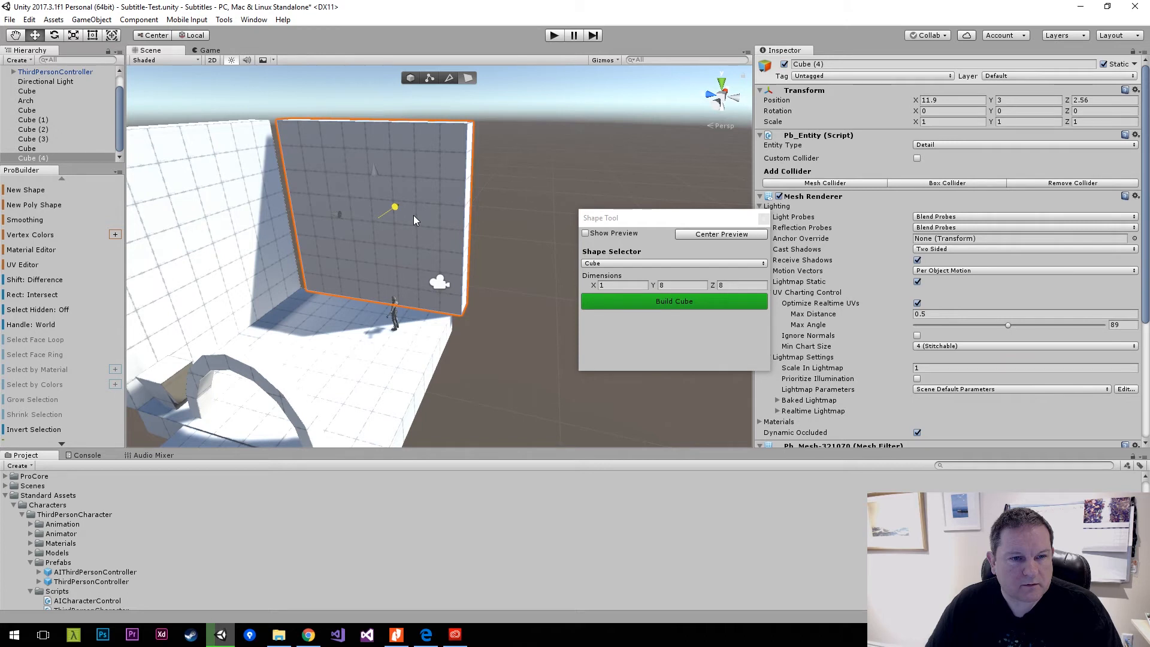
left_click(209, 51)
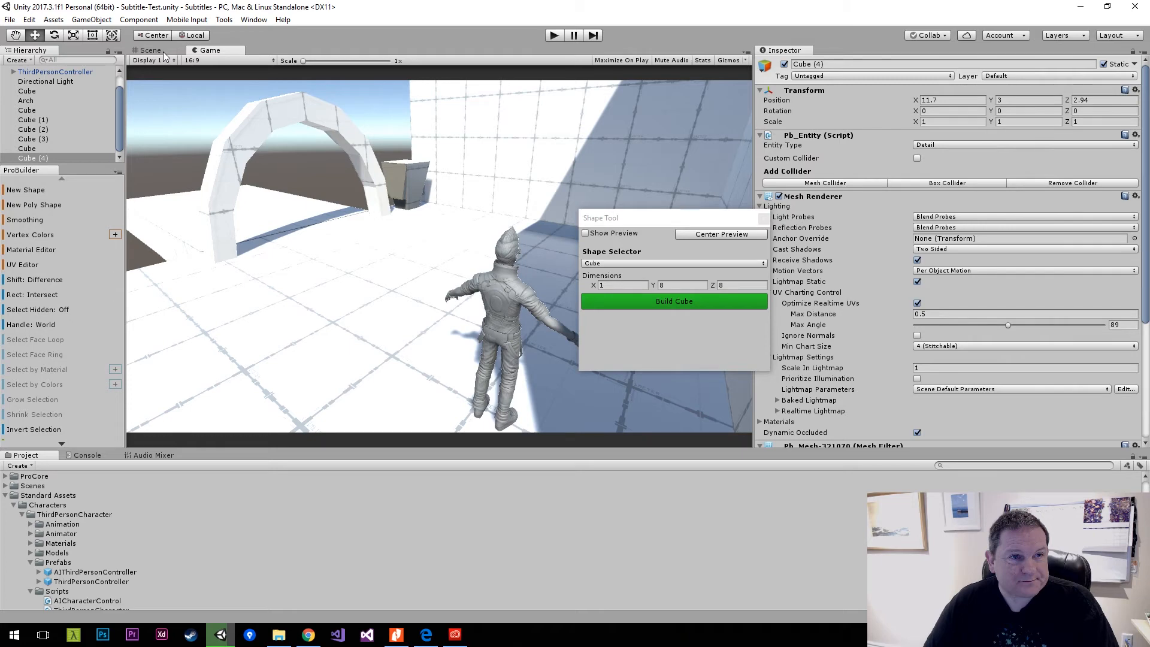
Build a new ProBuilder cube with dimensions X 3, Y 8, Z 8 in the scene.
left_click(163, 51)
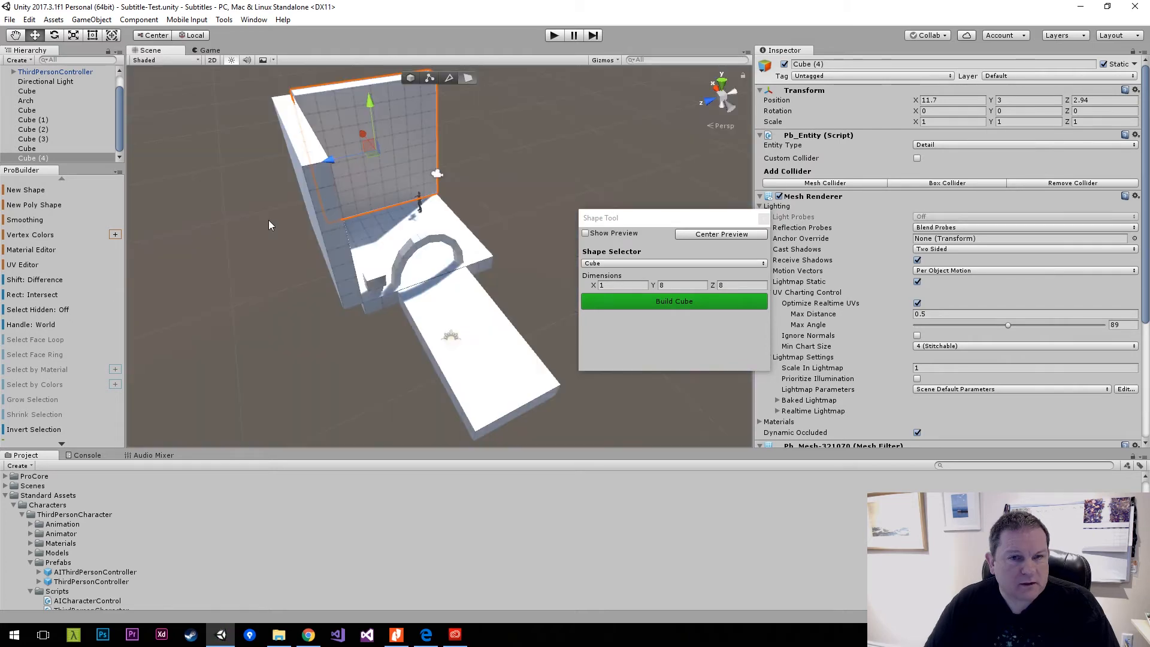
left_click(72, 191)
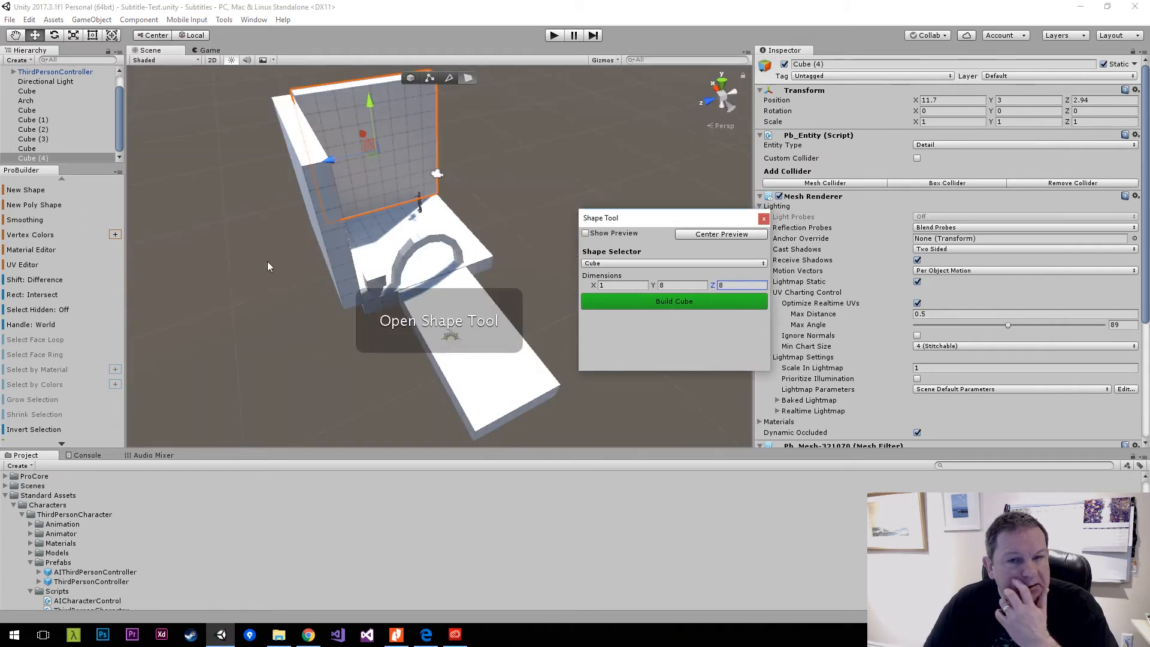
left_click(629, 287)
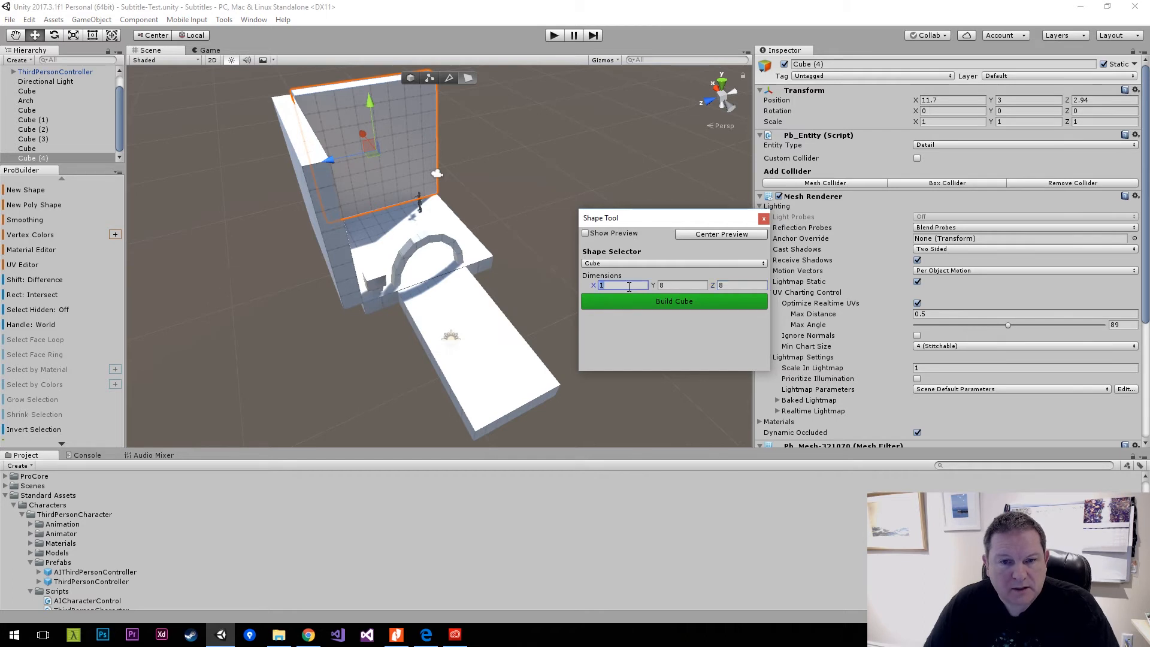
type("3")
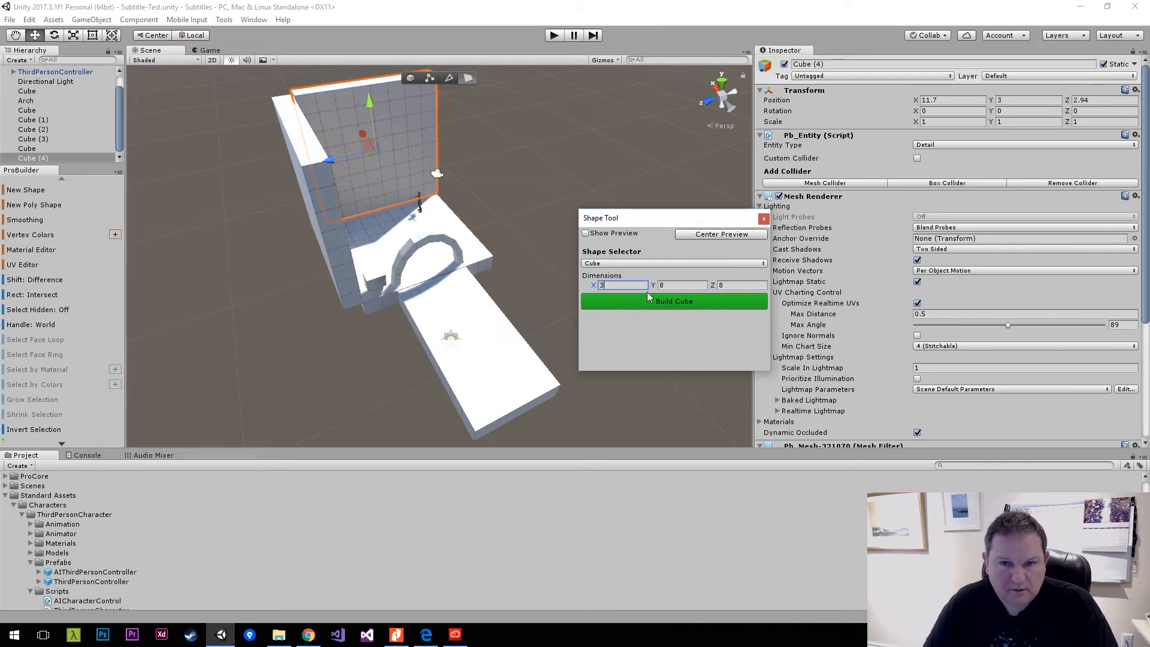
left_click(703, 304)
Rotate the new block about its vertical axis and set its Y rotation to exactly 90.
left_click_drag(514, 293, 599, 239, "alt")
left_click_drag(442, 108, 570, 316)
key("e")
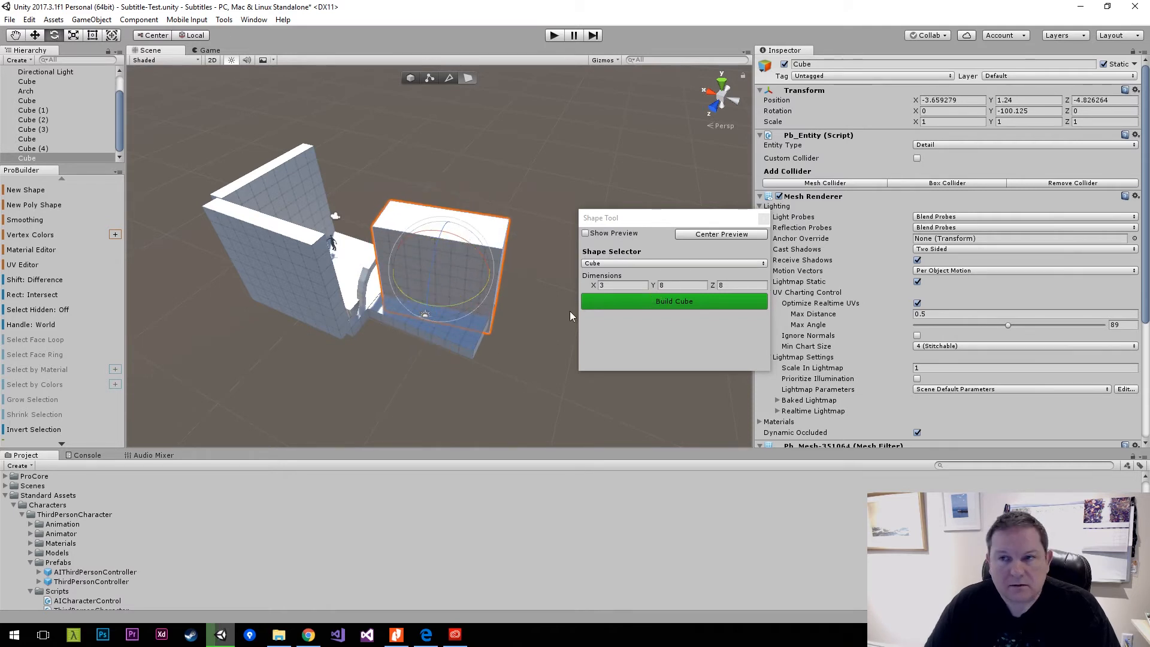
left_click(1024, 111)
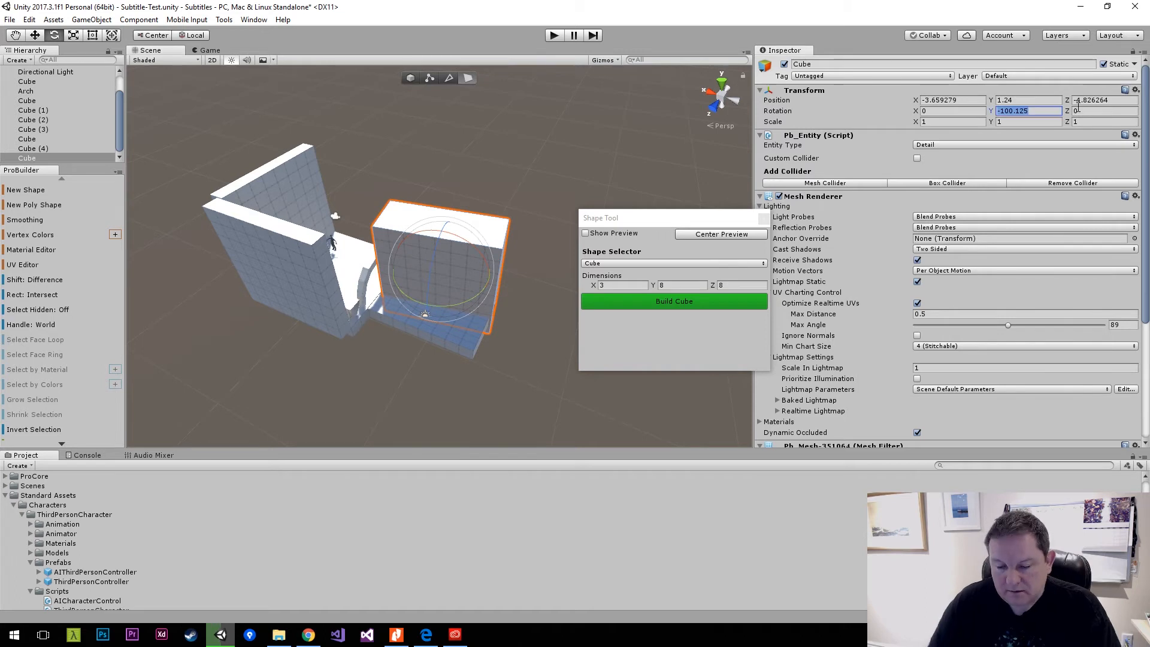
type("90")
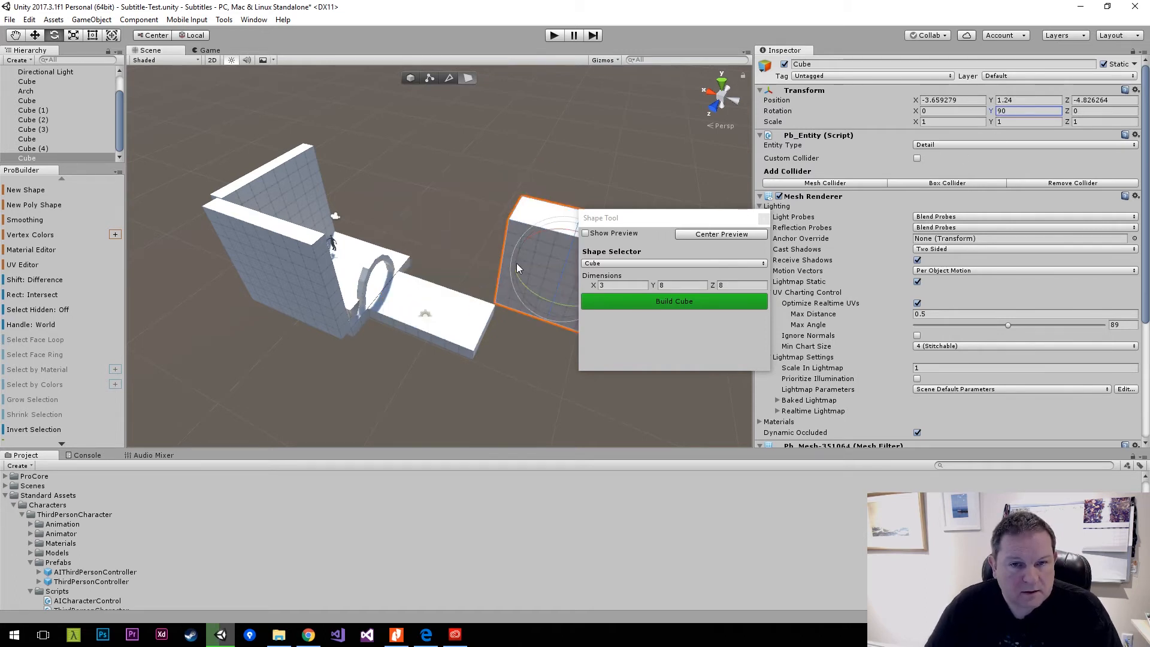
type("w")
Move the block beside the arch to X 4.03, Z -3.26, and place a duplicate on the arch's other side at about Z 4.2.
left_click_drag(516, 257, 475, 227)
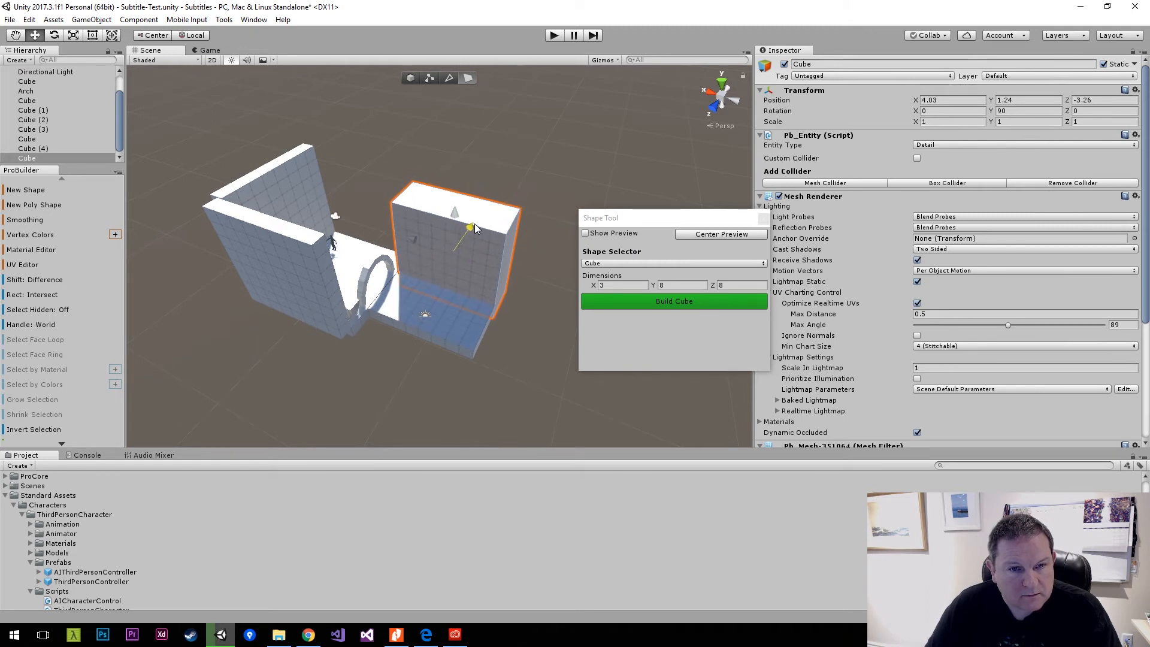
left_click_drag(389, 212, 529, 184, "alt")
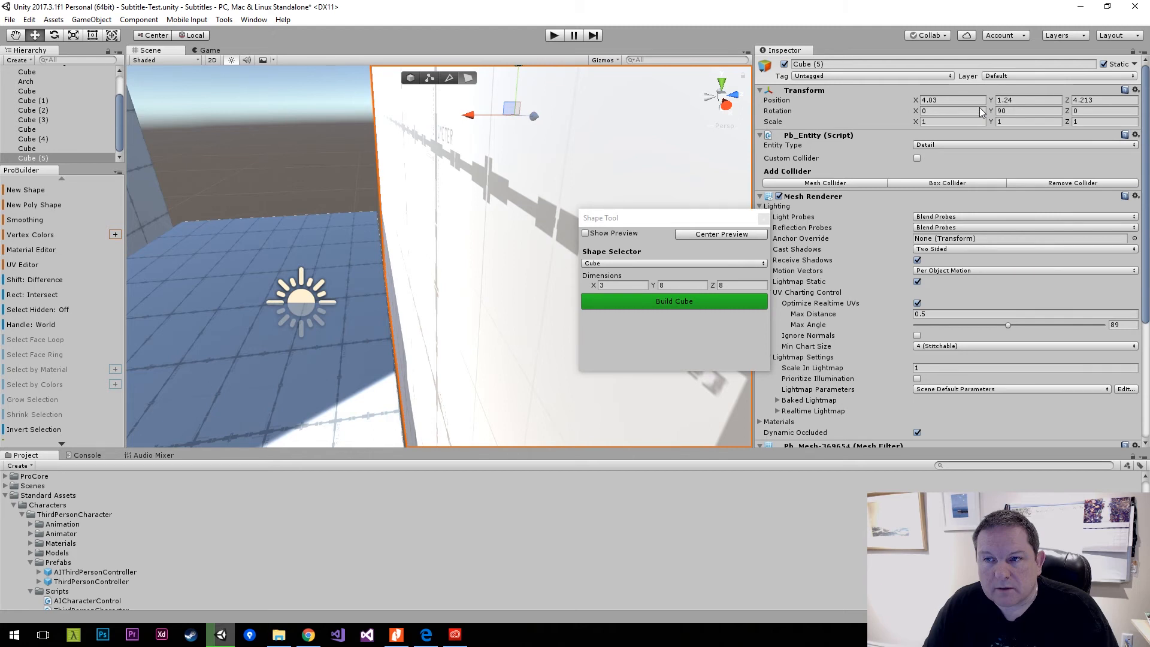
Set the original block's Z position to -3 and check the result in the Game view.
left_click(1106, 100)
type("-")
type("3")
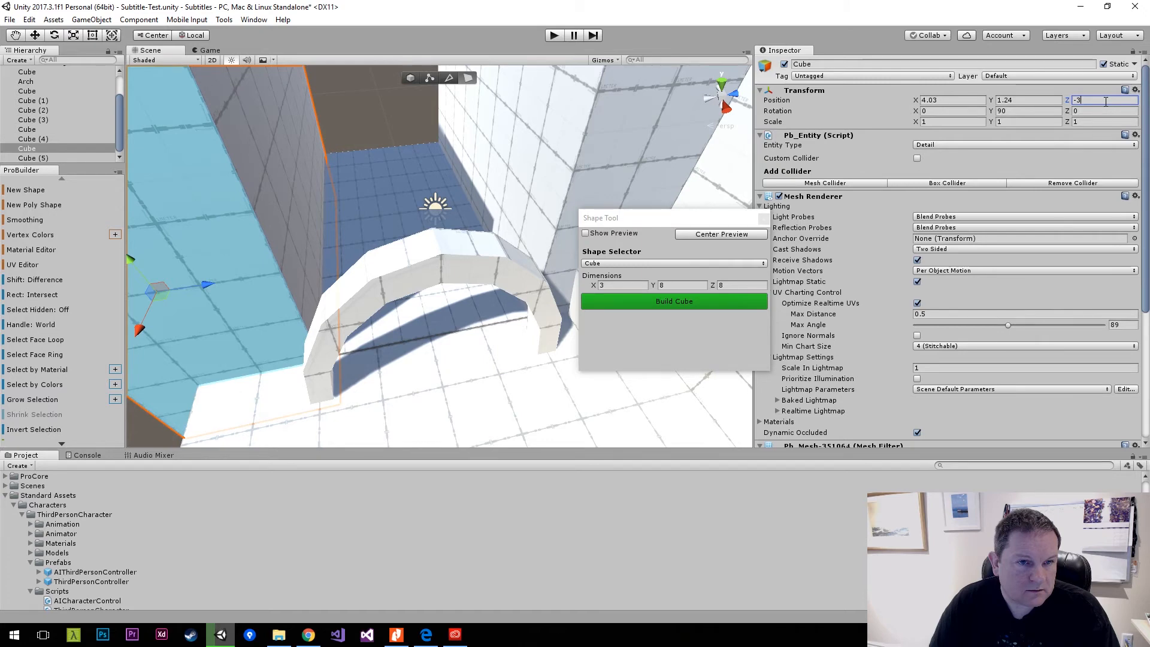
left_click(209, 49)
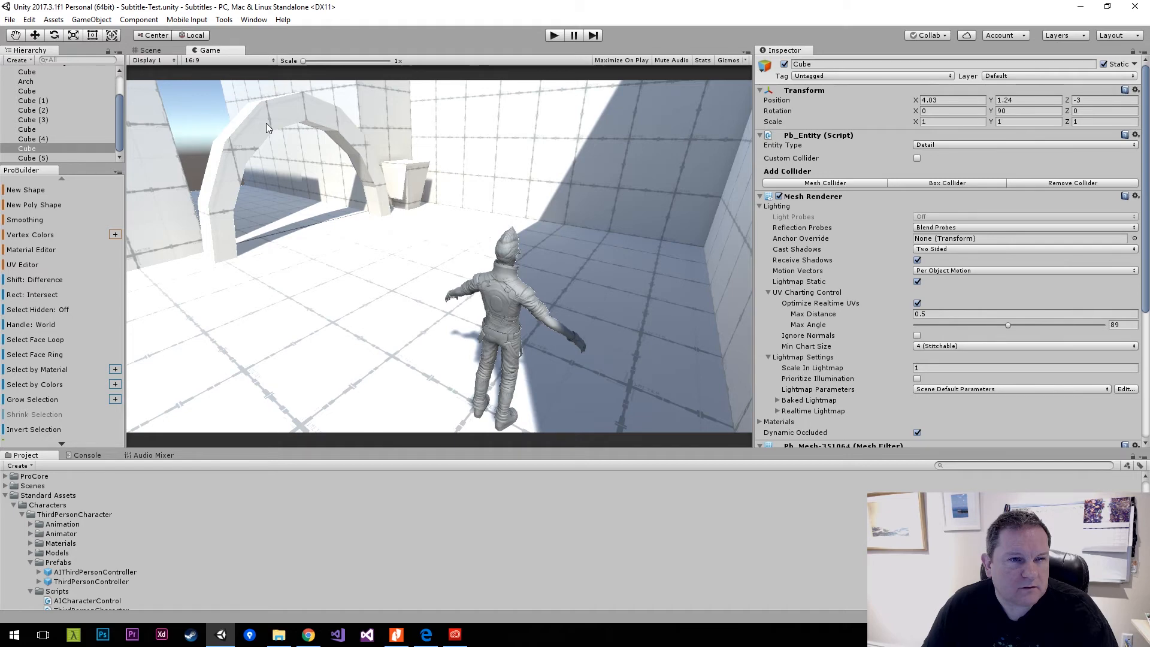
Try to scale the arch while face editing mode is still active.
left_click(150, 51)
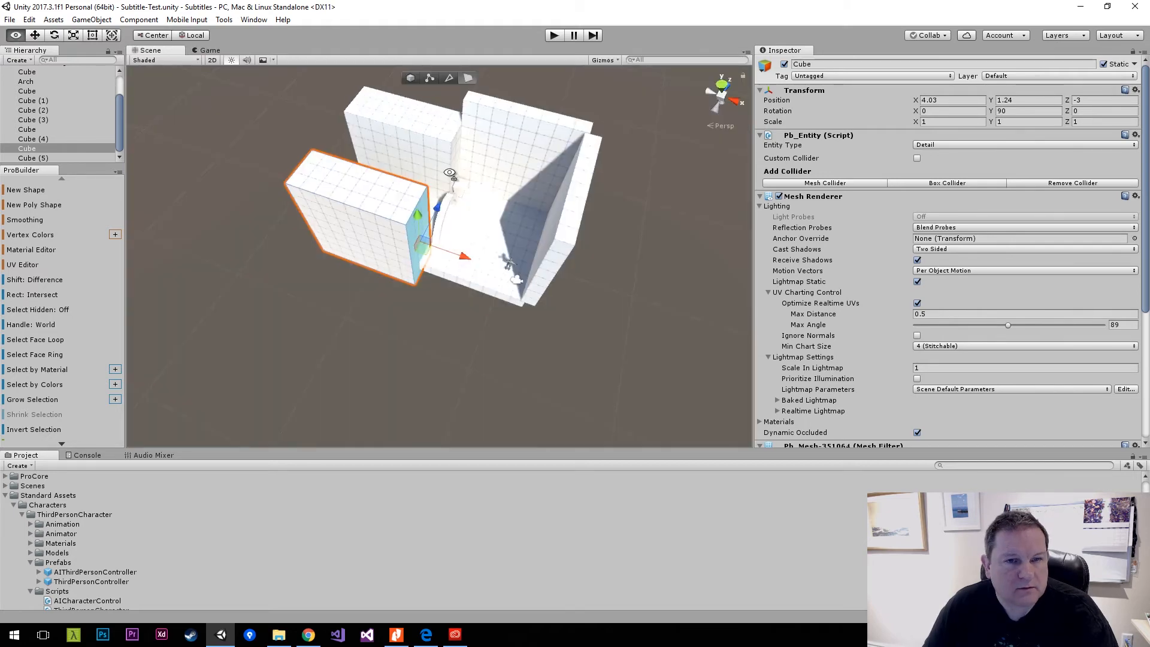
key("w")
right_click_drag(469, 179, 361, 170)
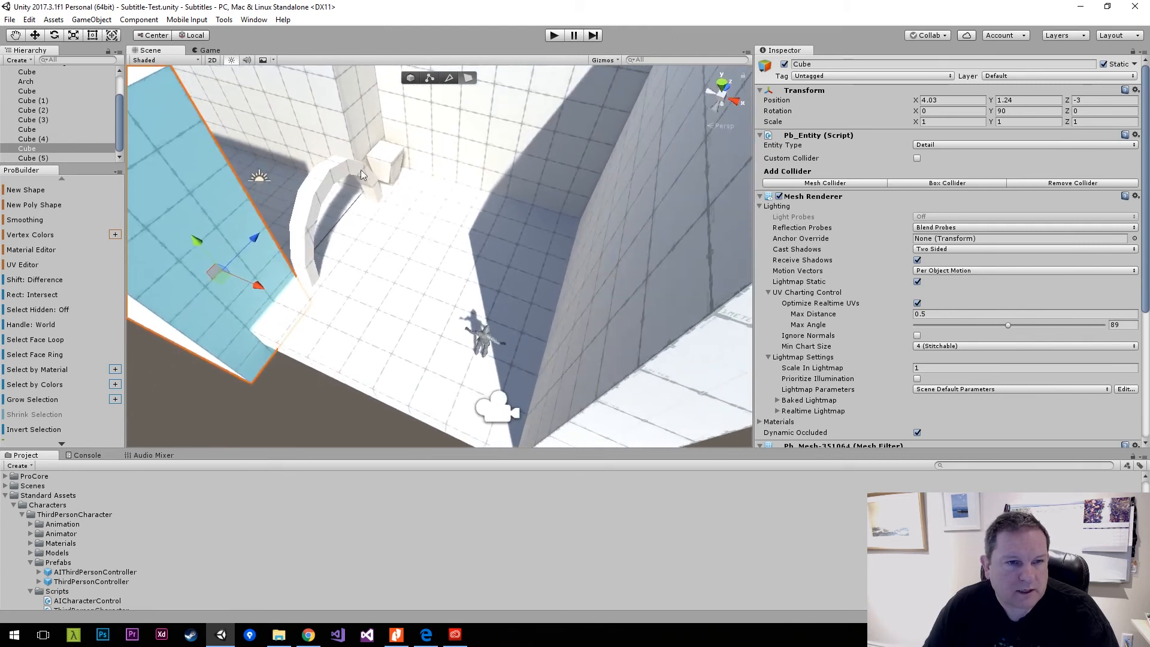
left_click(328, 172)
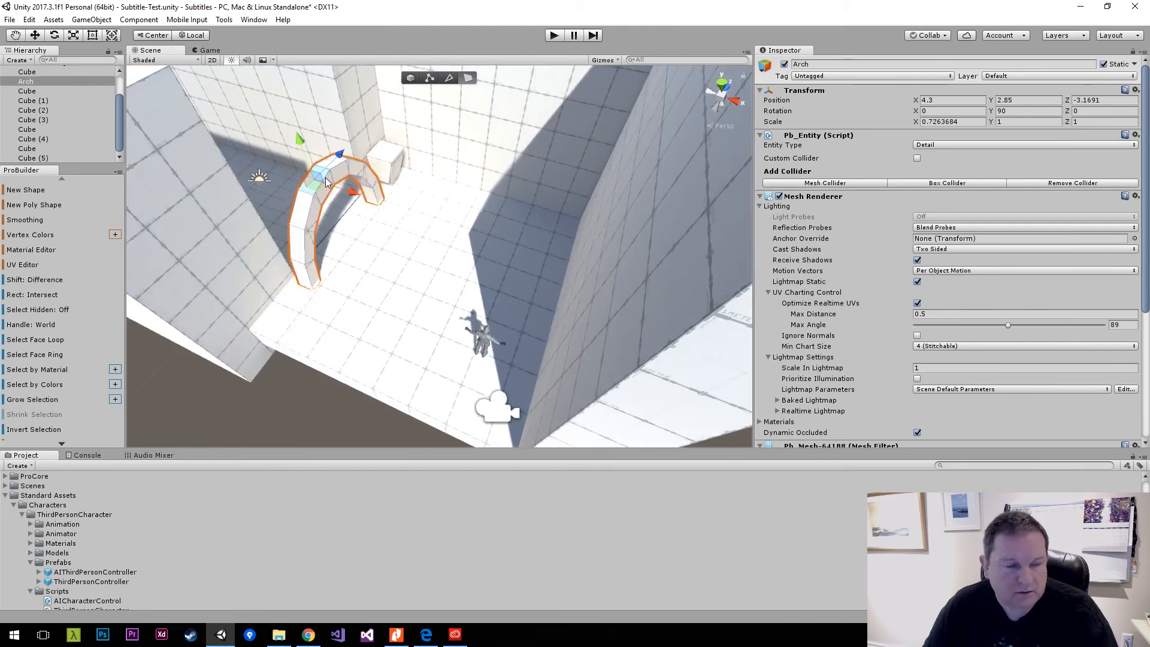
key("r")
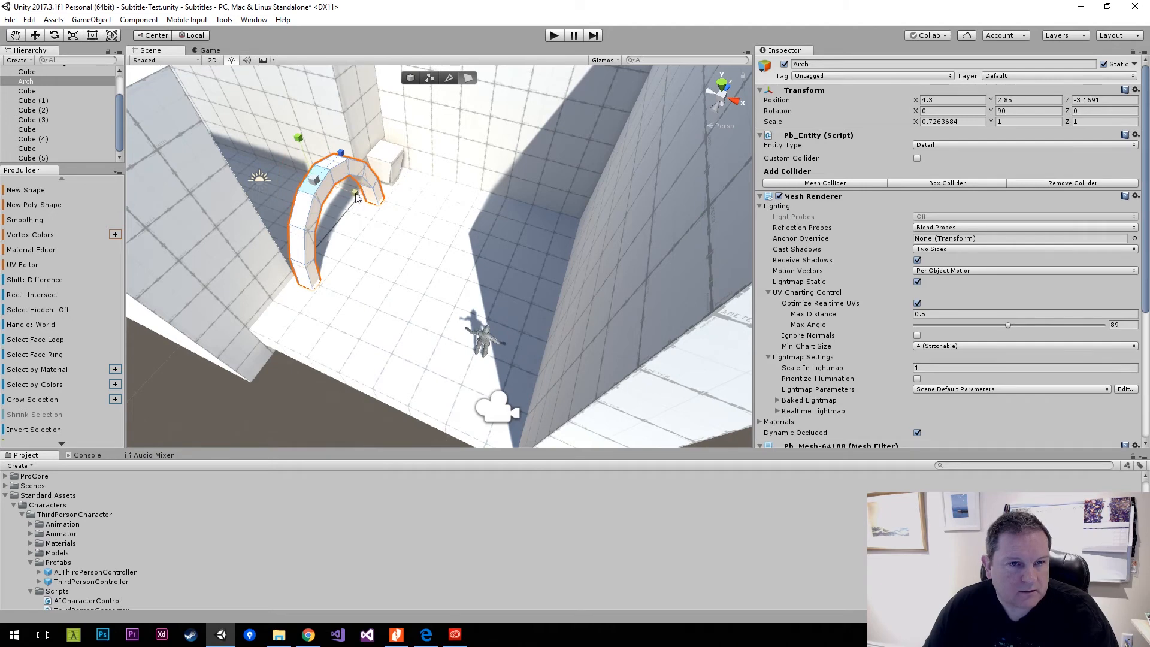
mouse_move(356, 197)
left_mouse_down()
mouse_move(416, 207)
mouse_move(354, 199)
left_mouse_up()
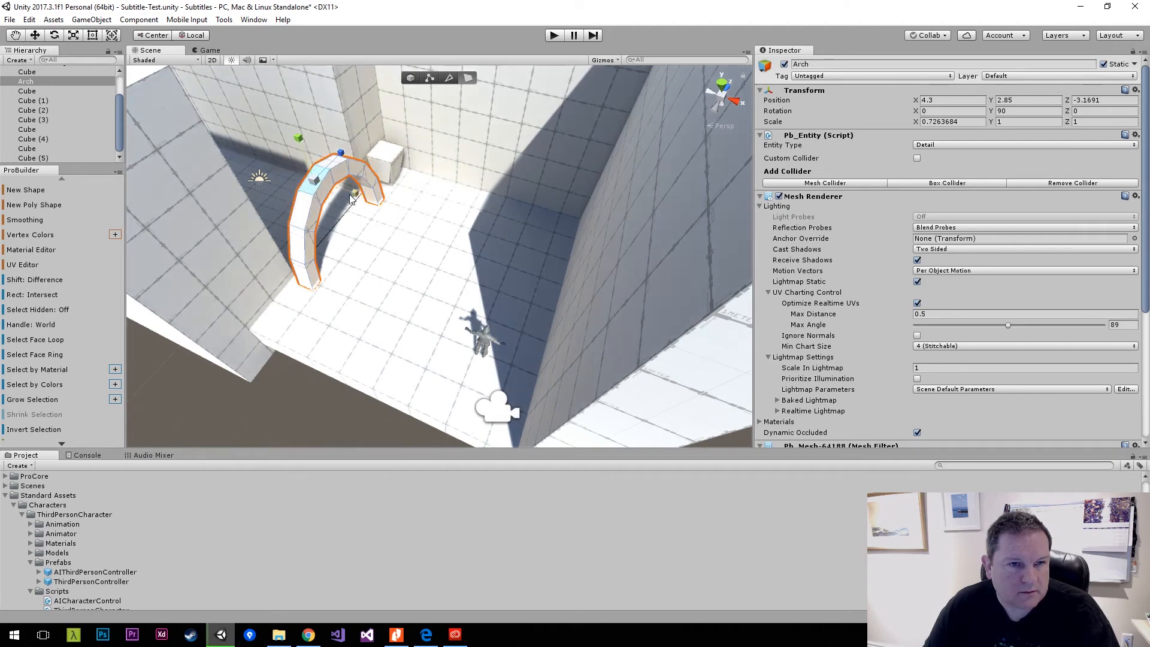
key("ctrl+a")
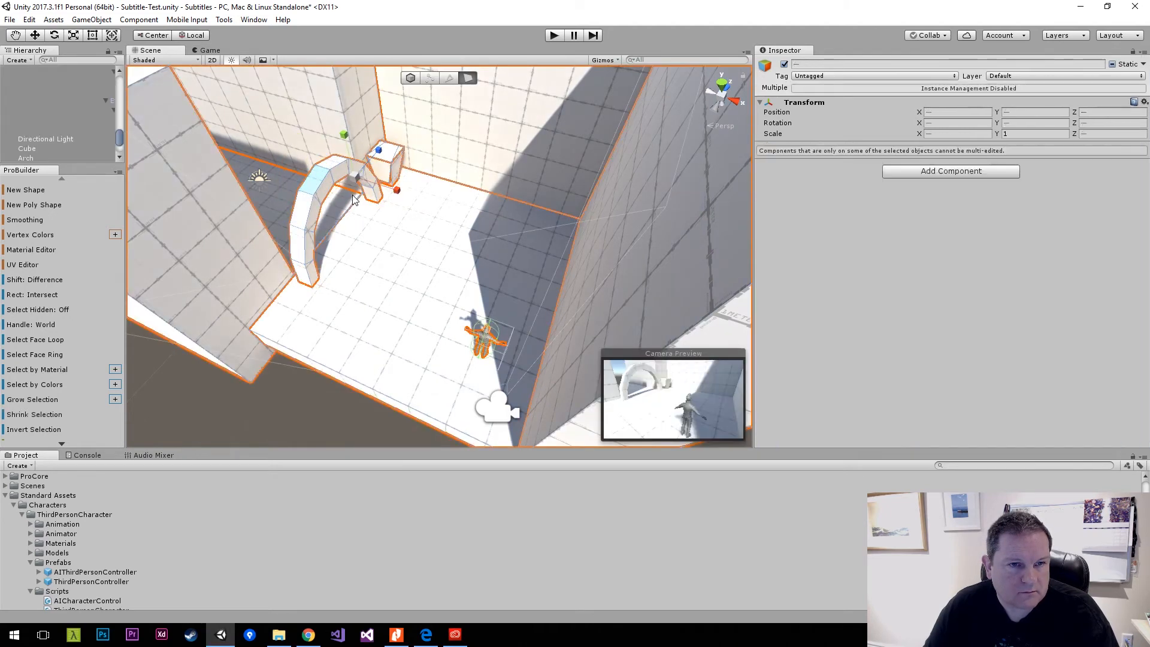
left_click(330, 187)
mouse_move(365, 203)
left_mouse_down()
mouse_move(412, 222)
mouse_move(354, 199)
left_mouse_up()
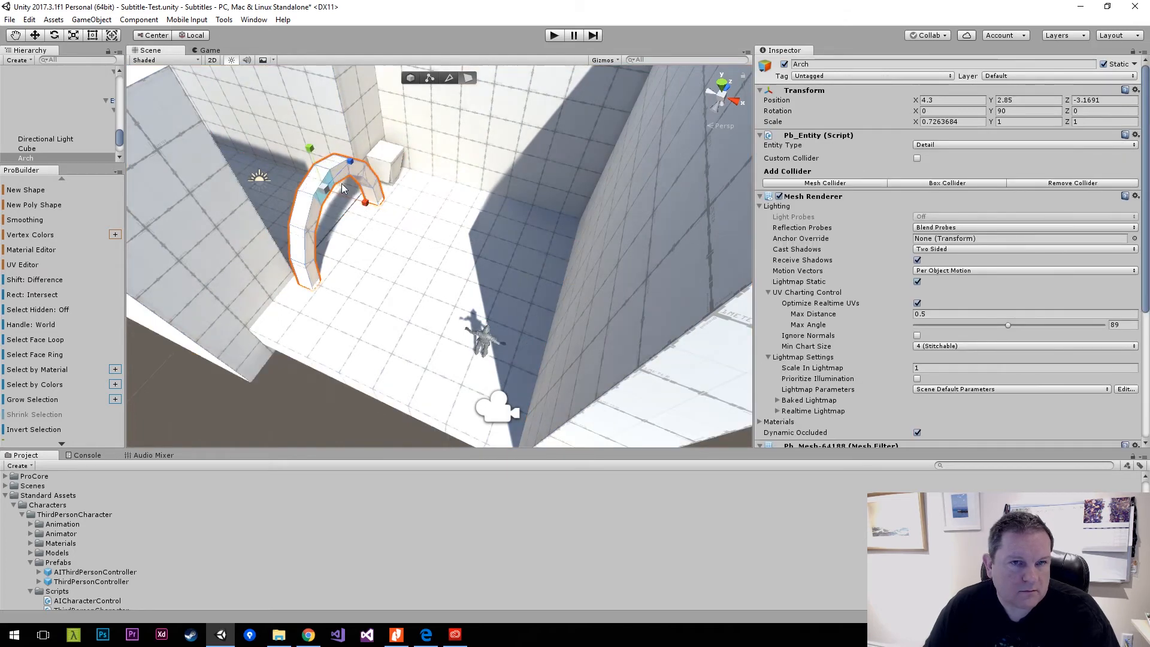
Switch ProBuilder to object mode and stretch the whole arch into a tunnel with a Z scale of about 21.3.
left_click(410, 78)
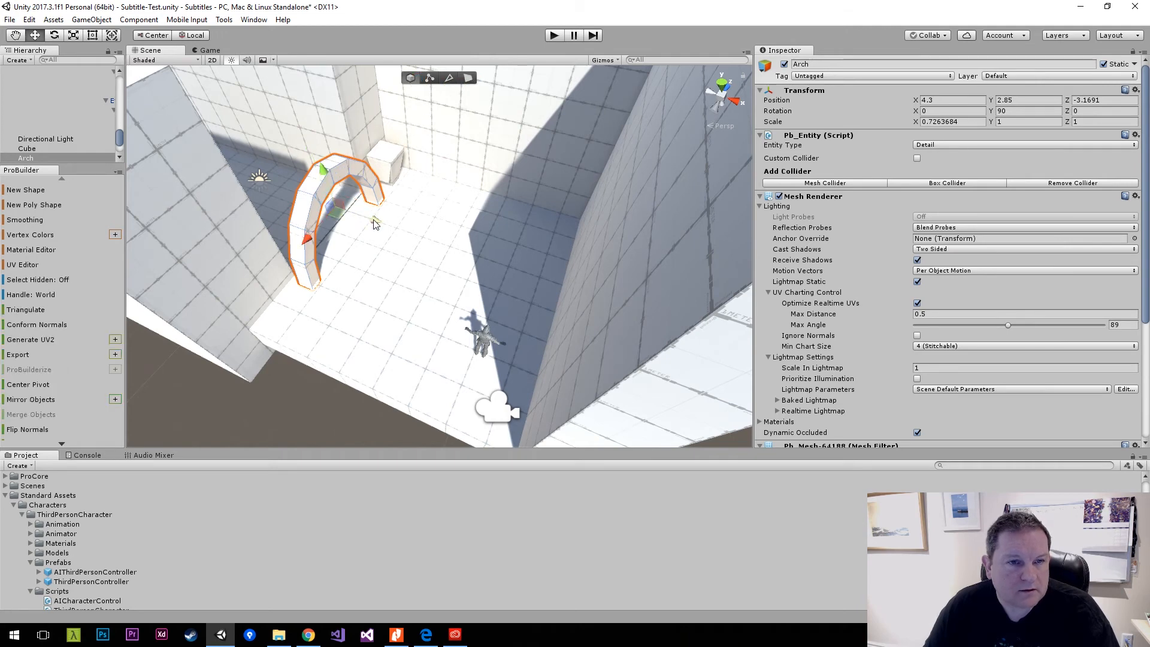
key("e")
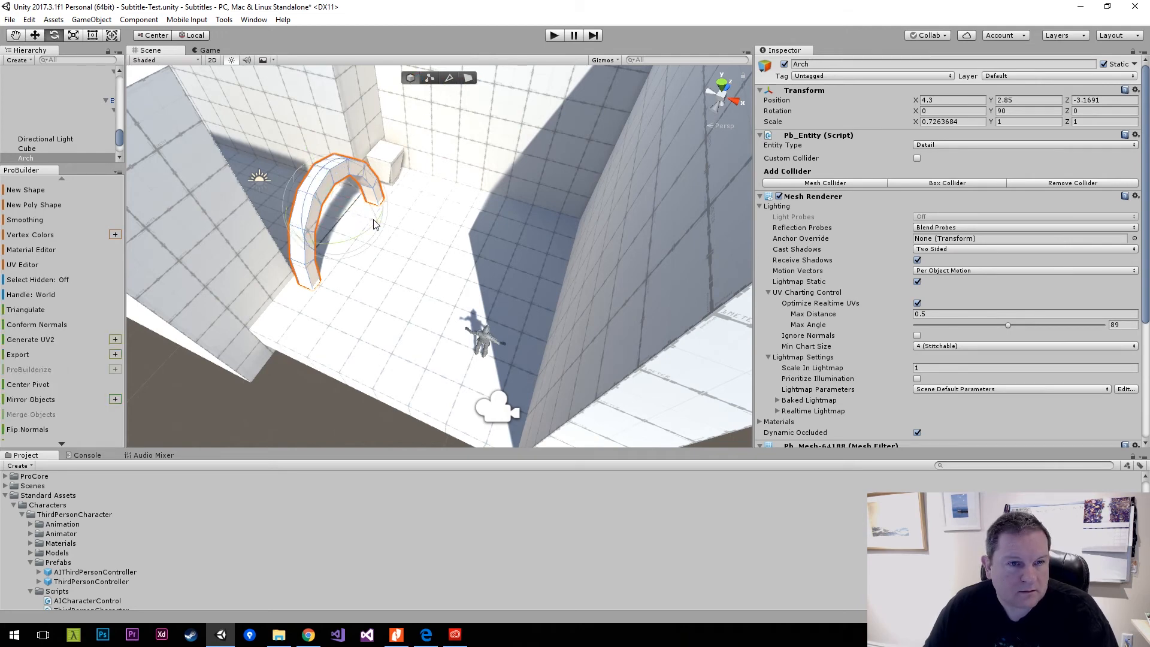
key("r")
left_click_drag(377, 223, 2, 368)
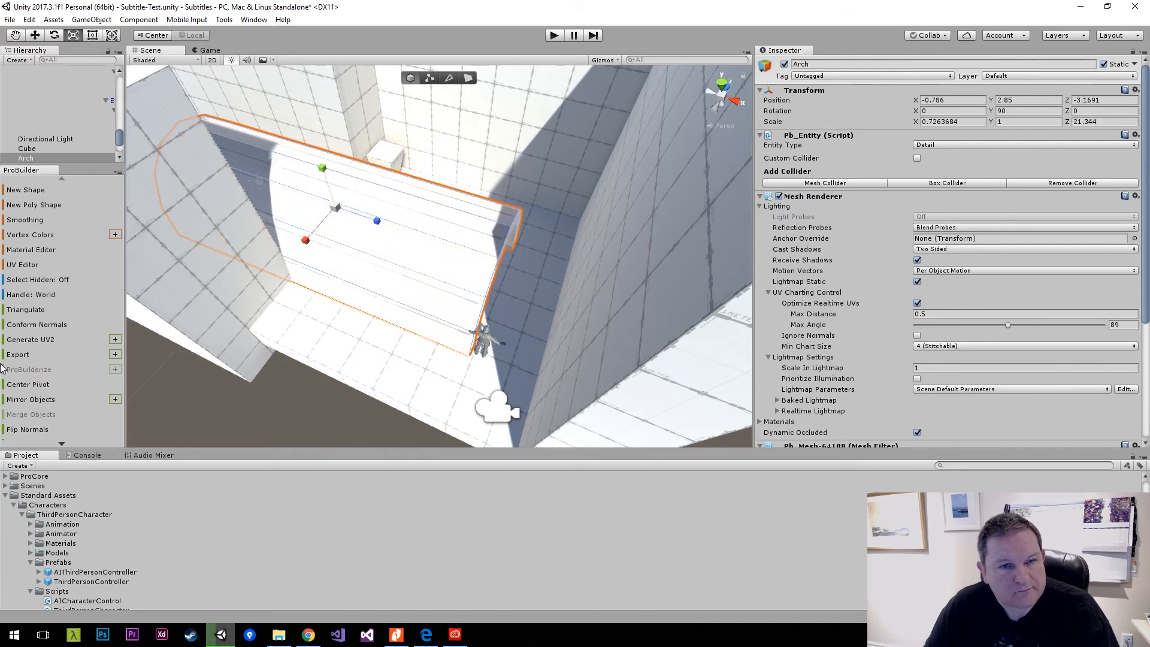
Move the arch tunnel back between the two blocks to about X -6.46, Z -3.17.
key("w")
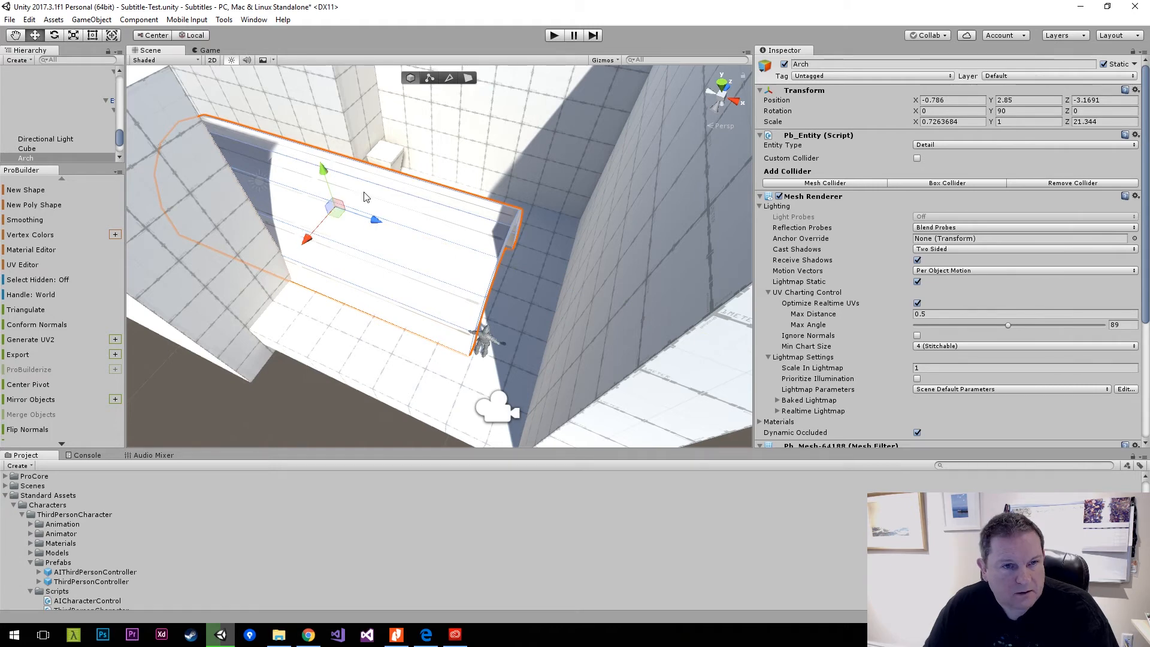
left_click_drag(375, 219, 219, 177)
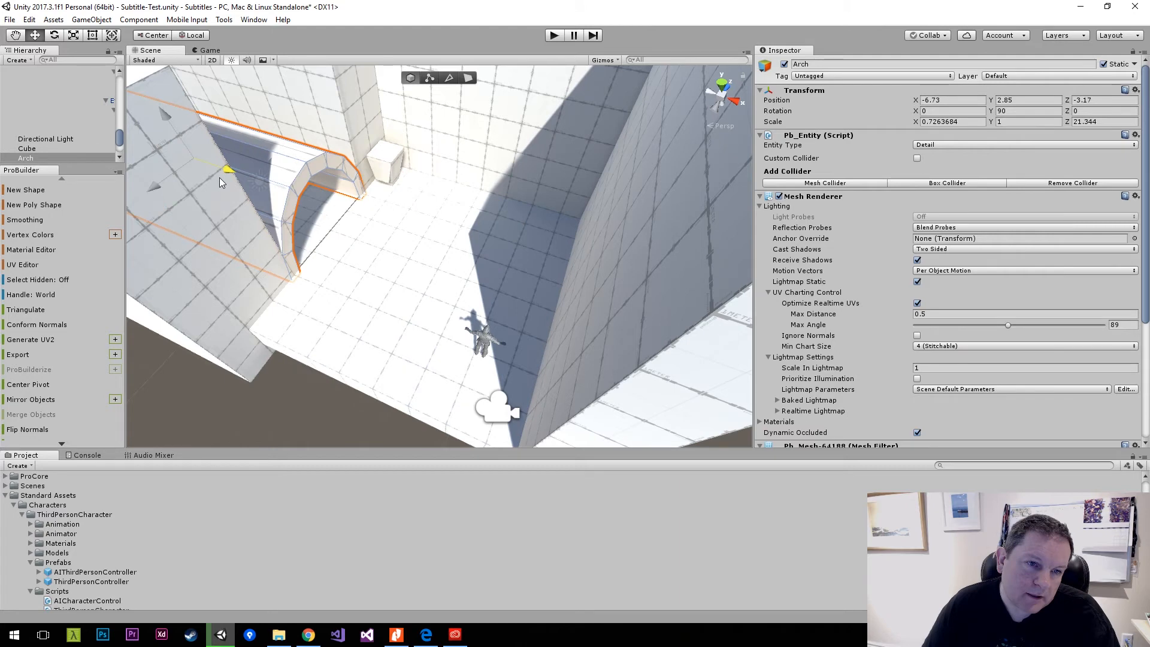
left_click_drag(220, 177, 224, 178)
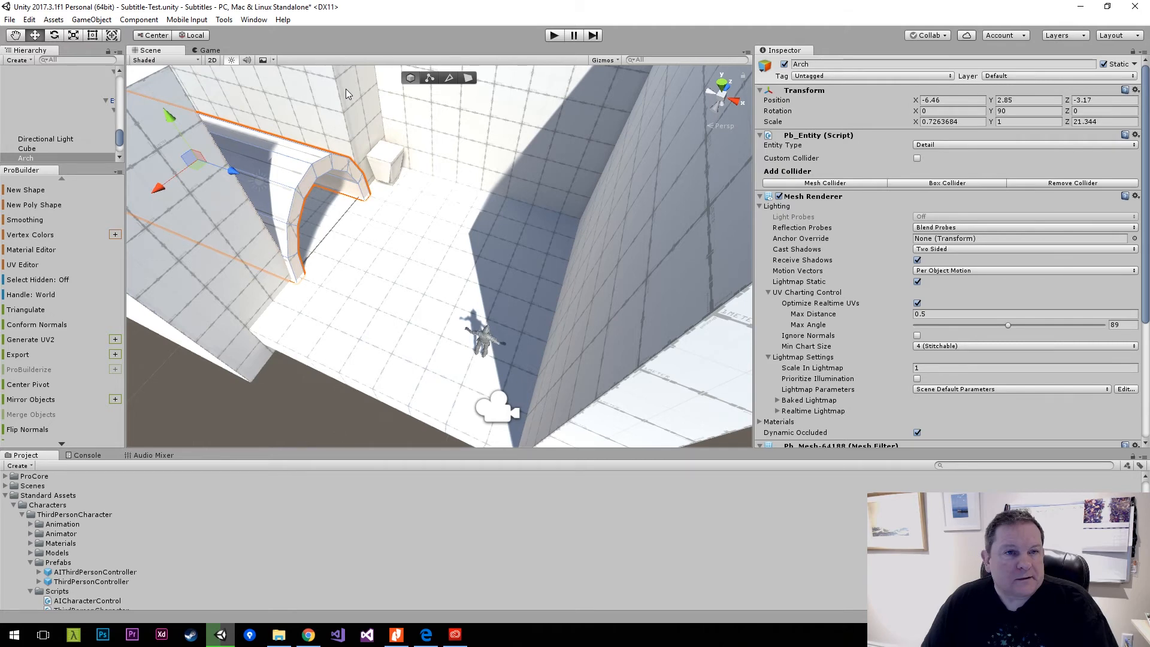
Play the scene, run the character around the walled room and past the tunnel opening, and stop playback.
key("ctrl+p")
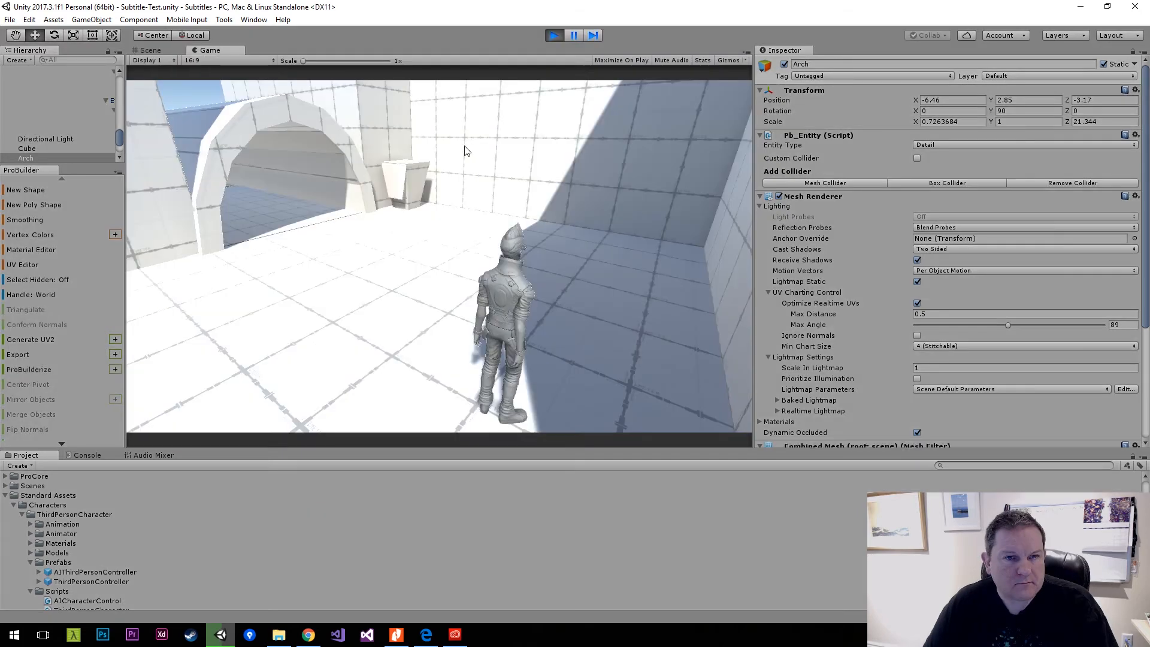
left_click(425, 181)
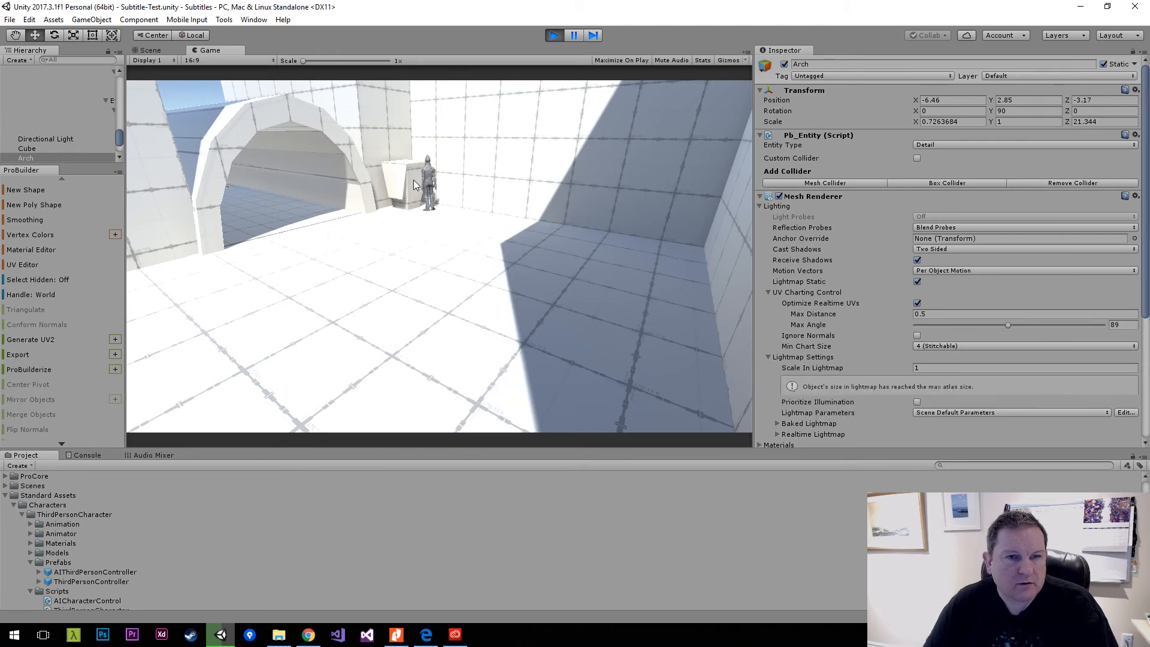
left_click(436, 181)
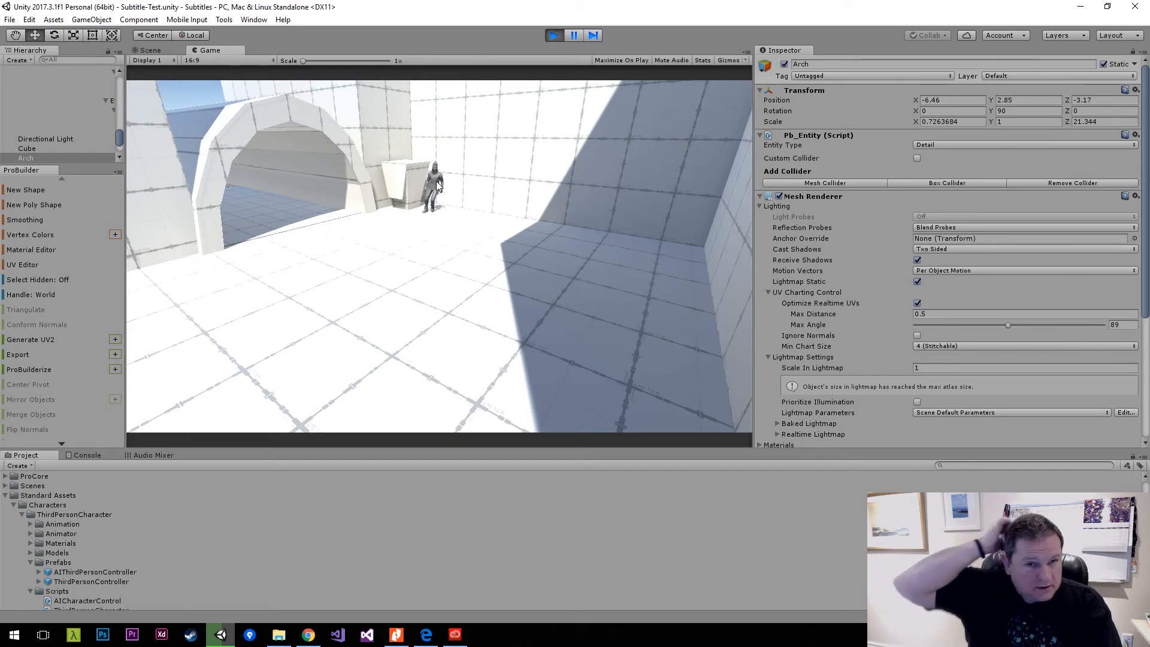
key("s")
key("a")
key("d")
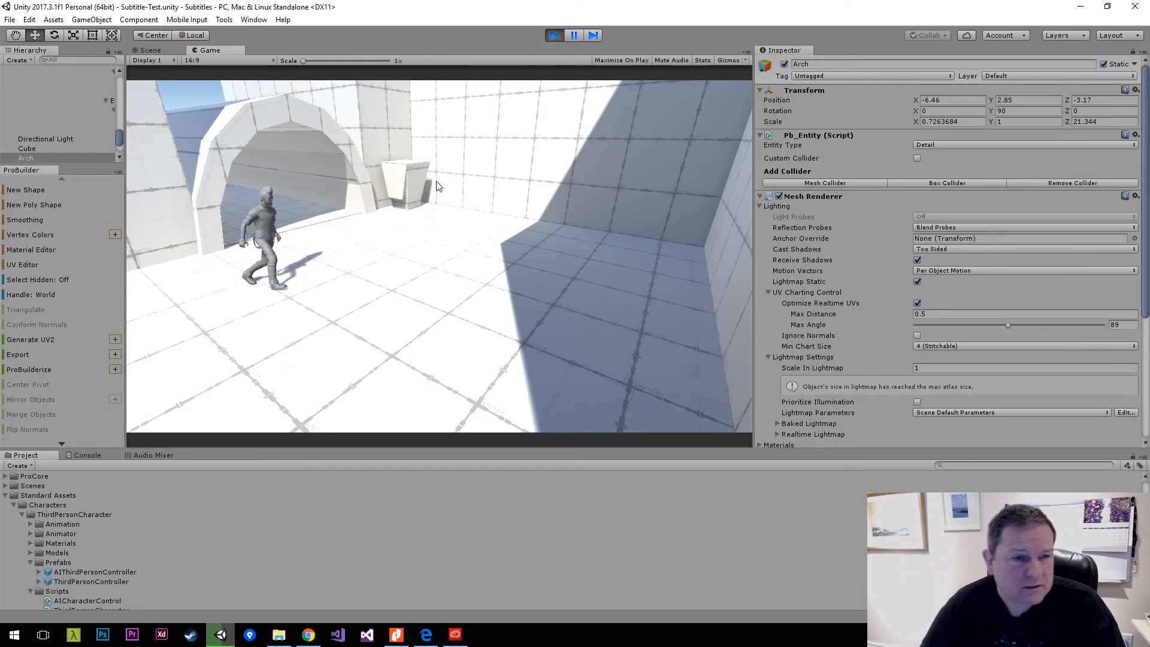
key("d")
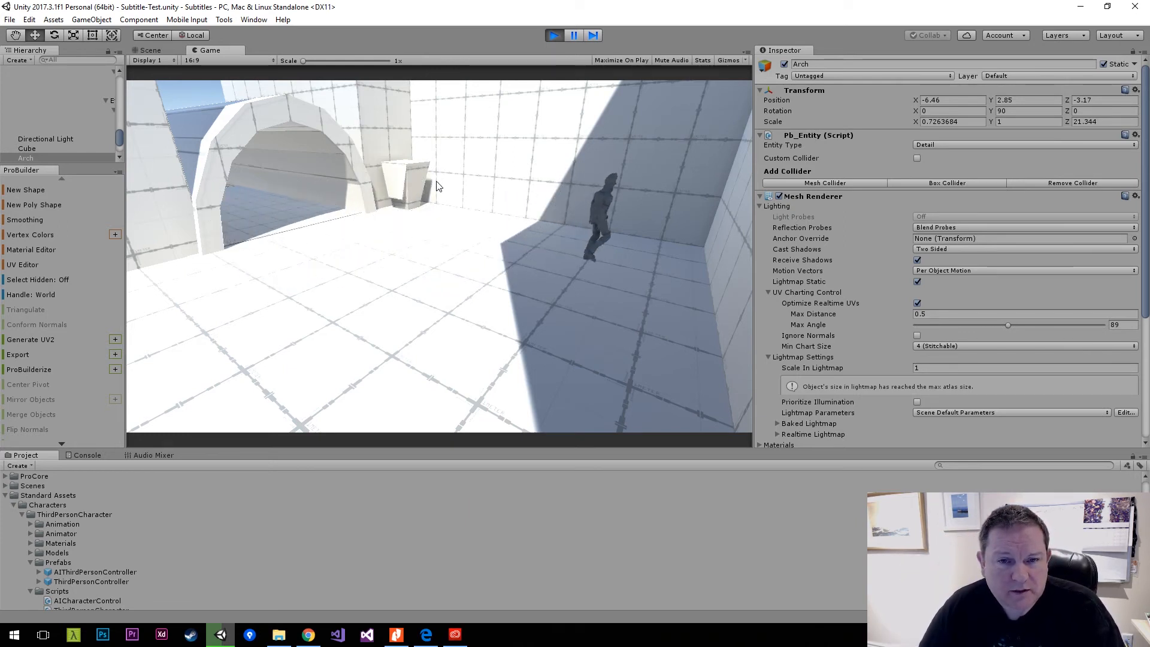
key("s")
key("a")
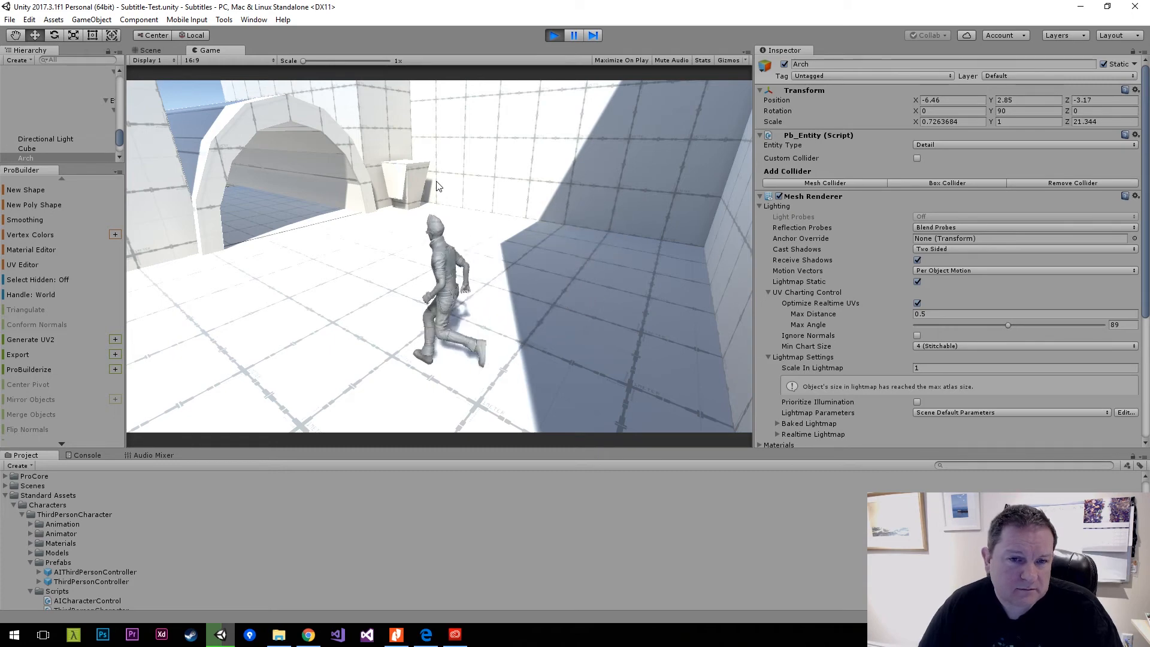
key("d")
left_click(556, 35)
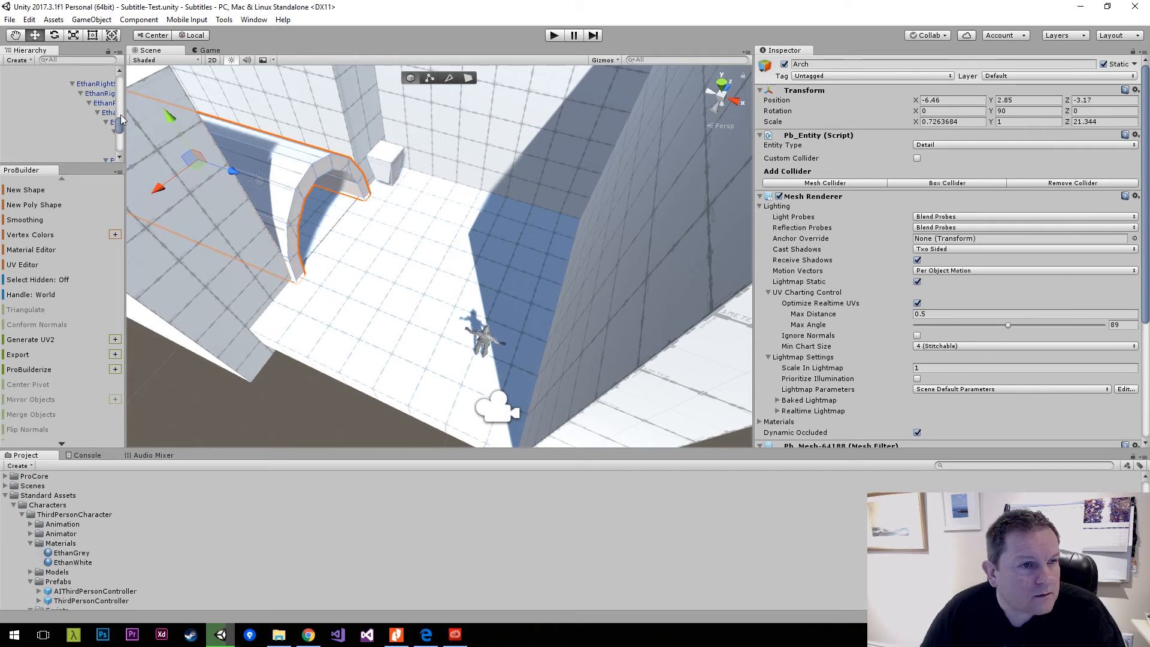
Widen the Hierarchy, collapse the character's skeleton, and locate the EthanGrey material used by EthanBody.
left_click_drag(120, 114, 218, 67)
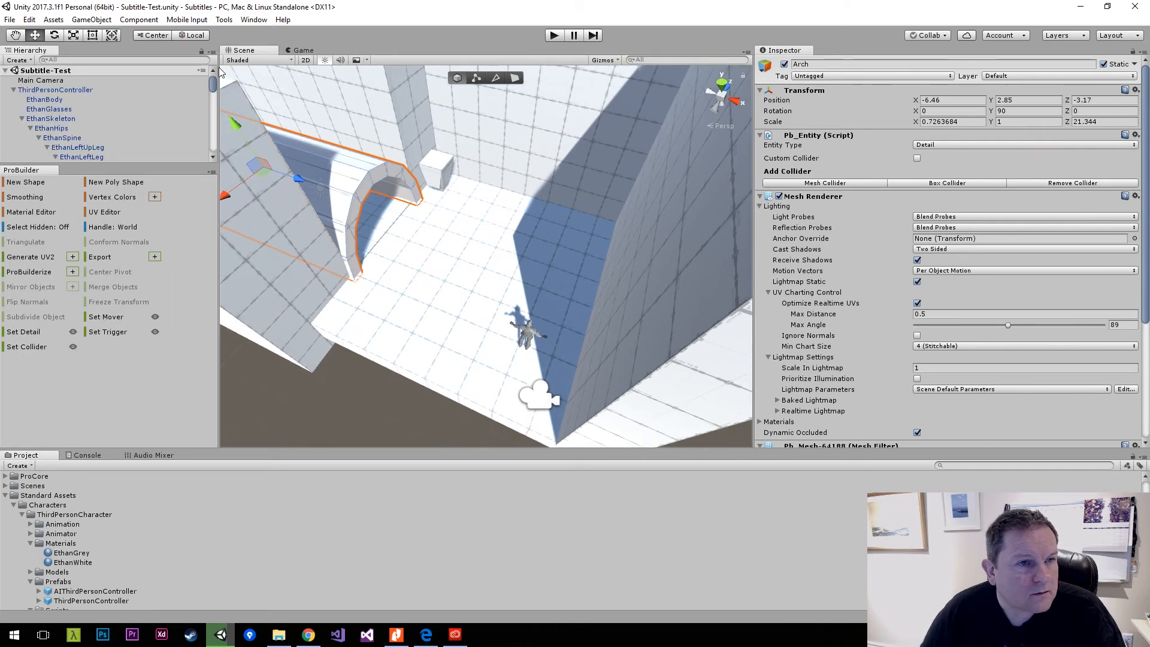
left_click(51, 119)
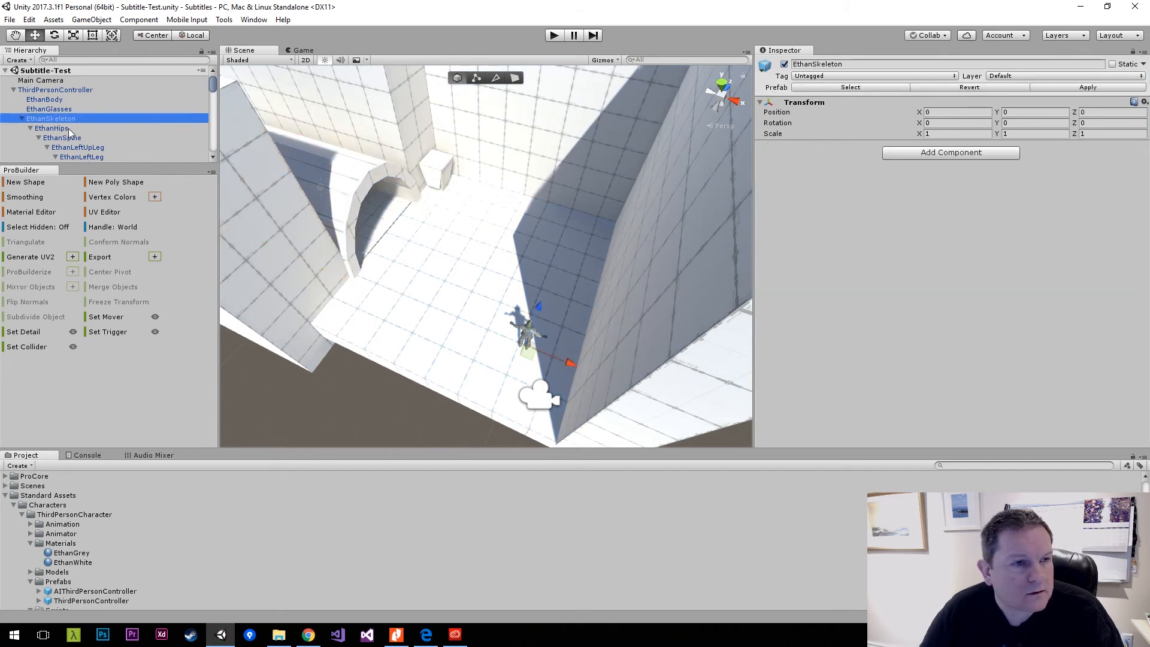
left_click(38, 138)
left_click(60, 101)
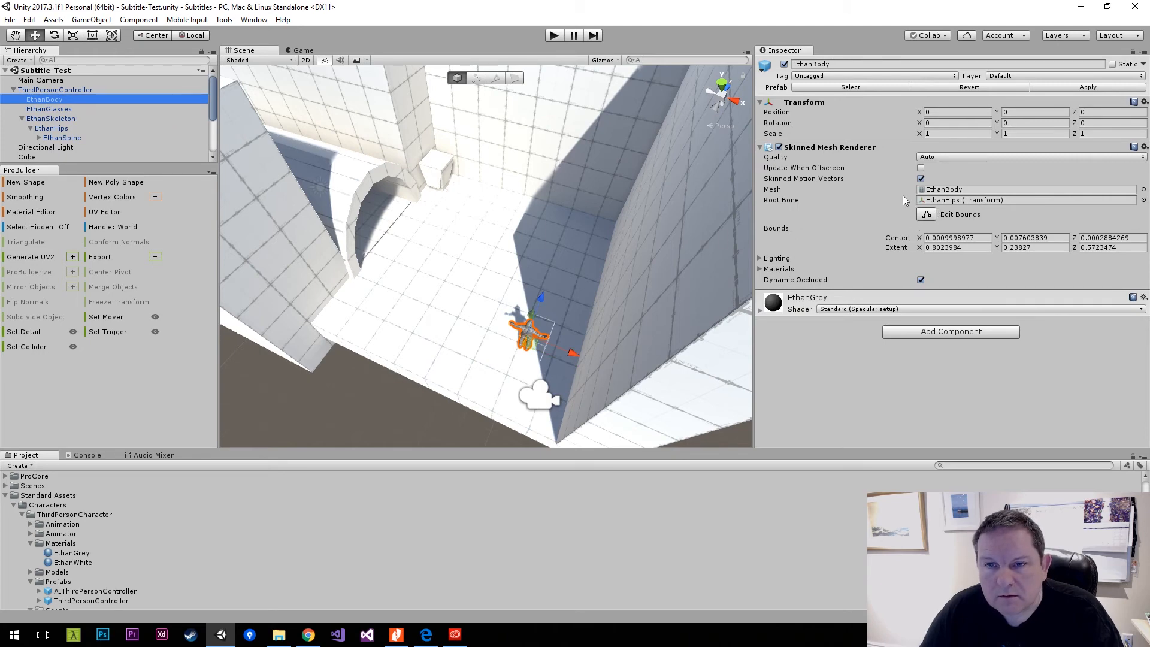
left_click(759, 269)
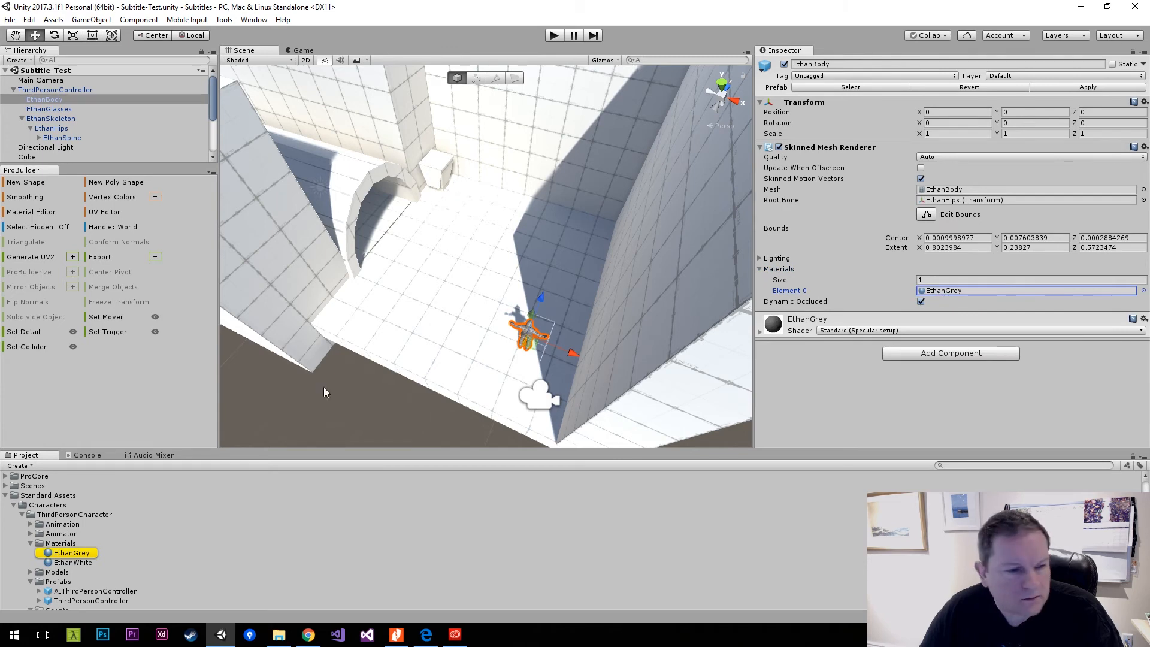
Try the EthanWhite material on EthanBody, restore EthanGrey, and check the character's Models and Textures folders for alternatives.
left_click_drag(88, 567, 942, 293)
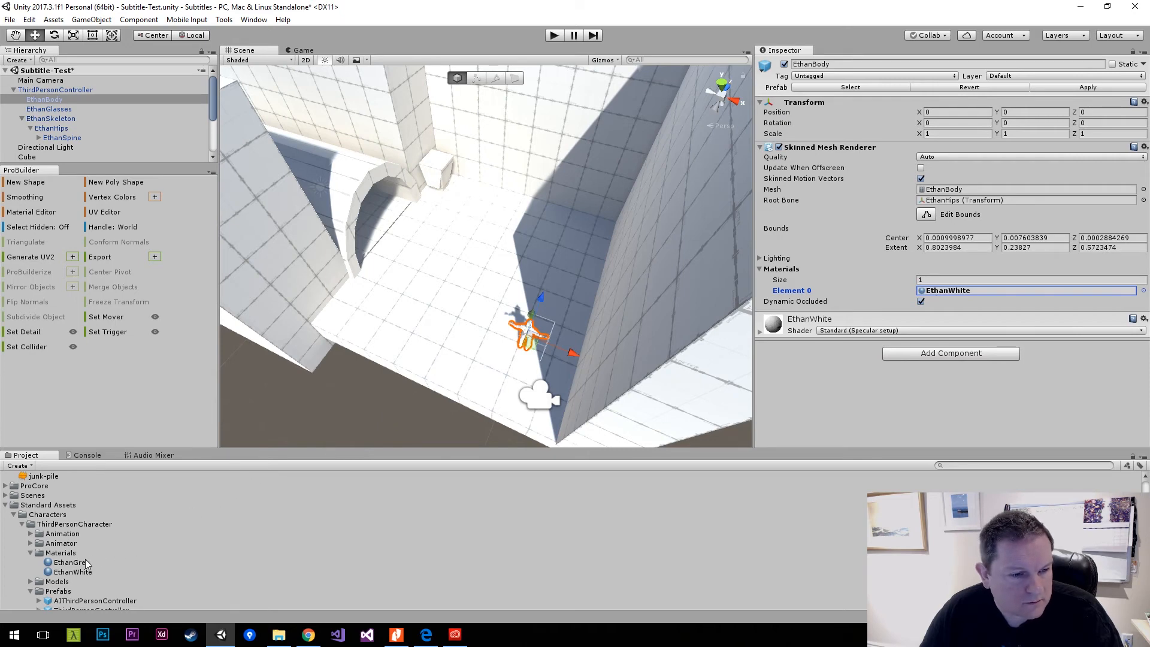
left_click_drag(88, 563, 938, 294)
scroll(134, 541, "down", 3)
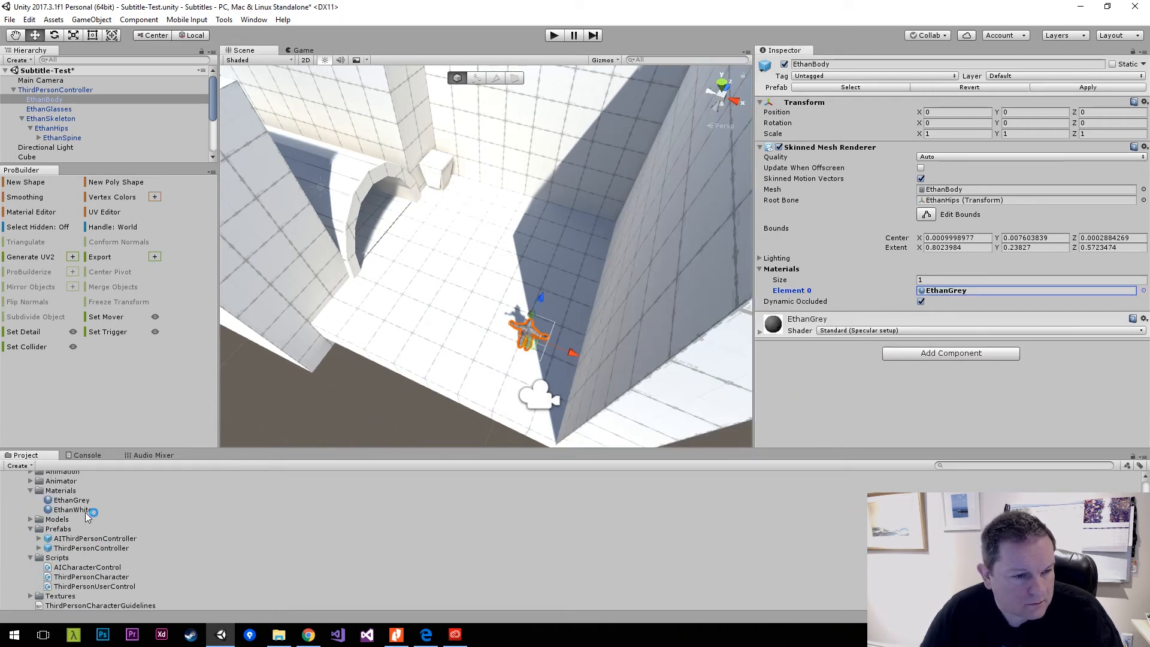
left_click(31, 519)
scroll(124, 530, "down", 2)
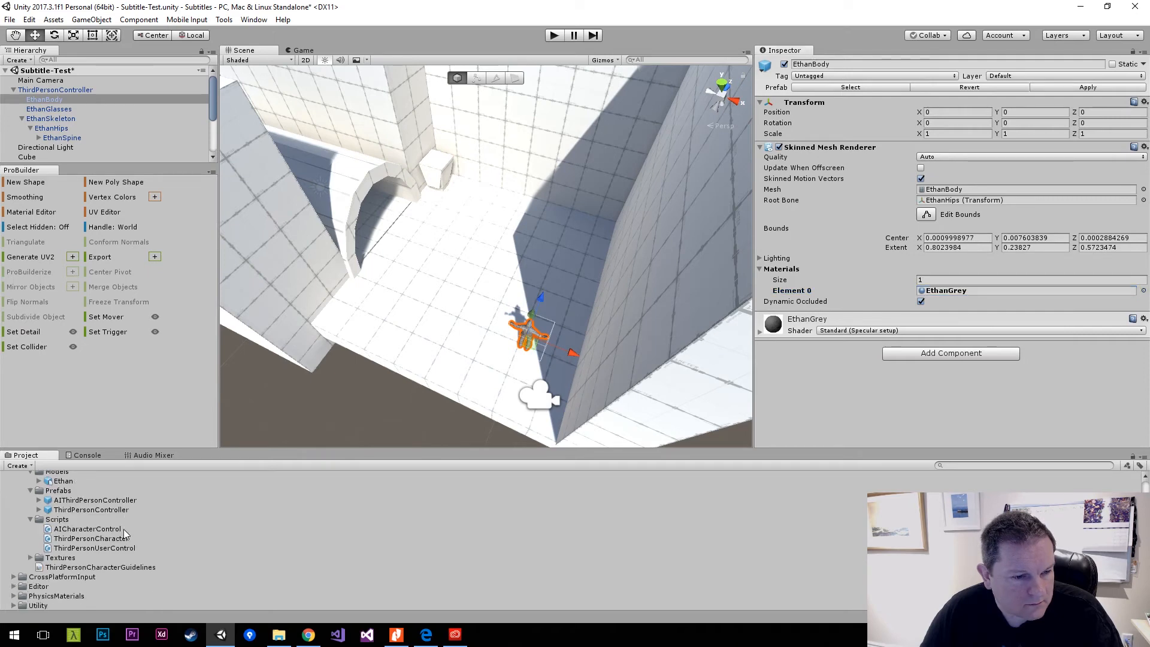
left_click(31, 558)
scroll(121, 563, "up", 6)
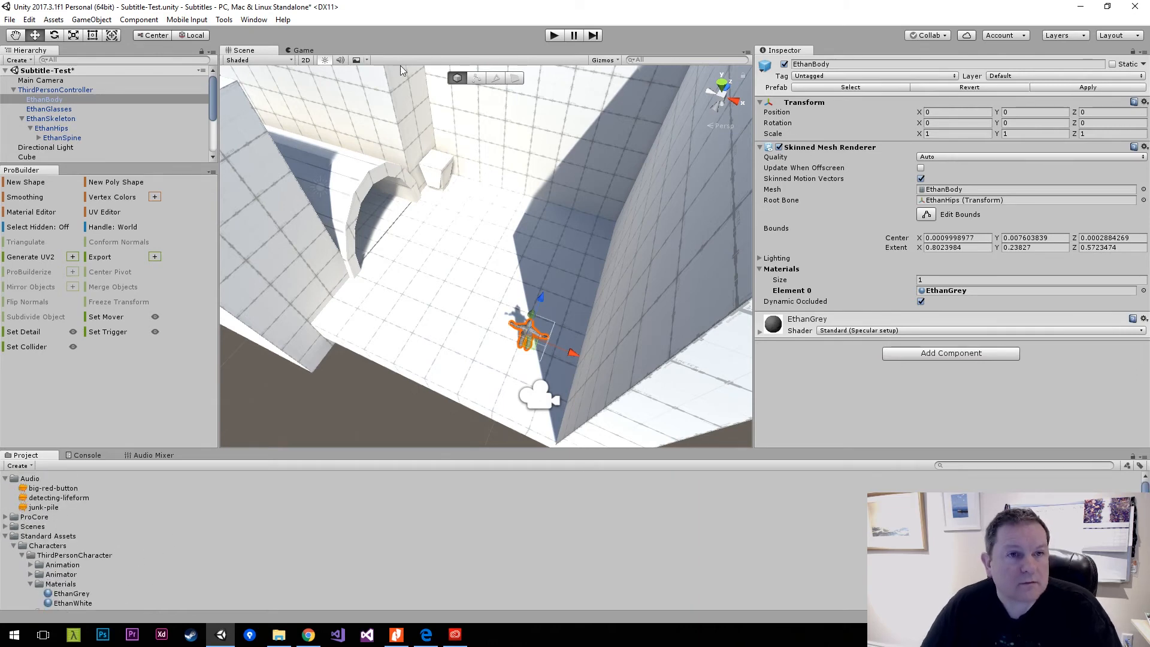
Save the scene, play it while running the character across the room and into the tunnel, and stop playback.
key("ctrl+s")
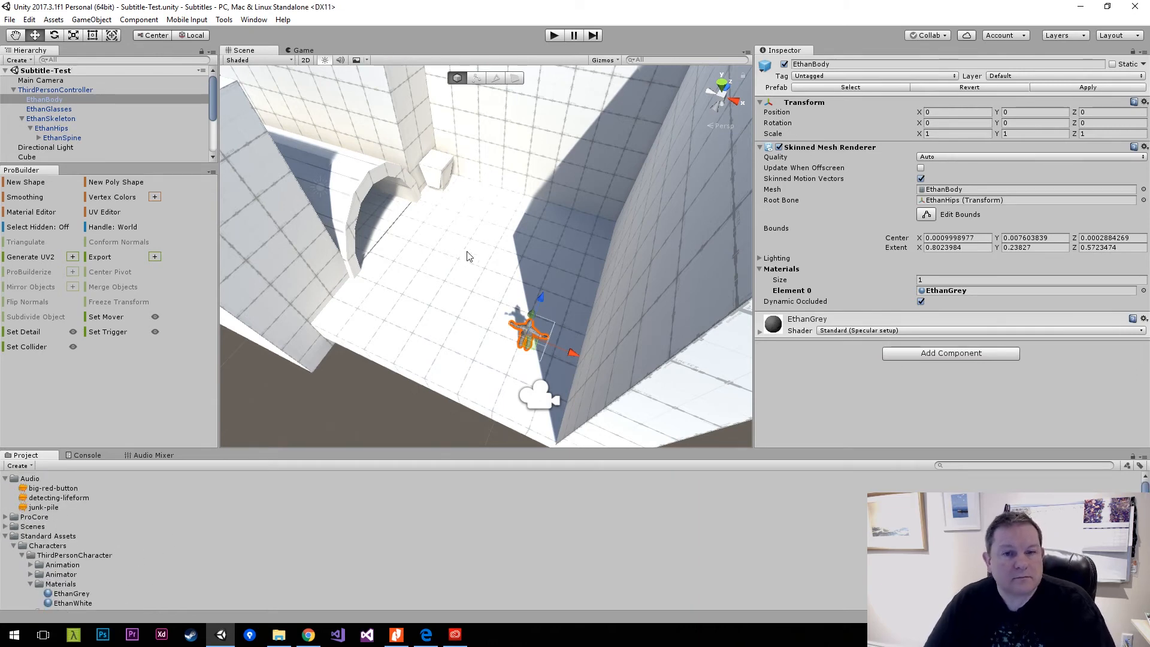
left_click(561, 36)
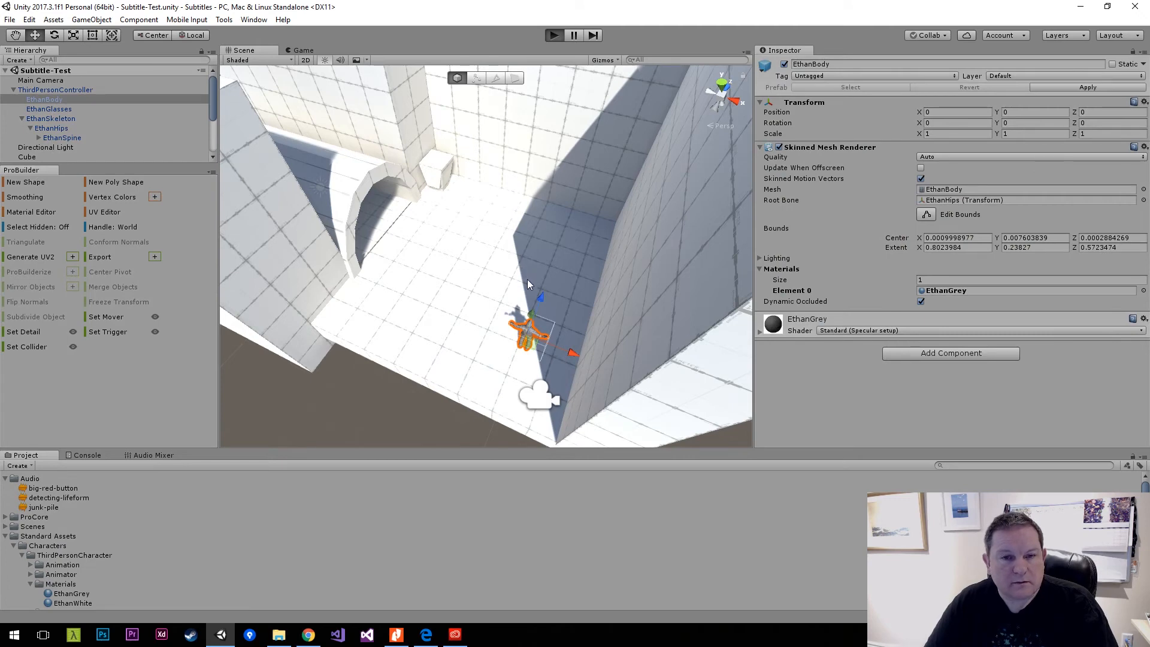
key("w")
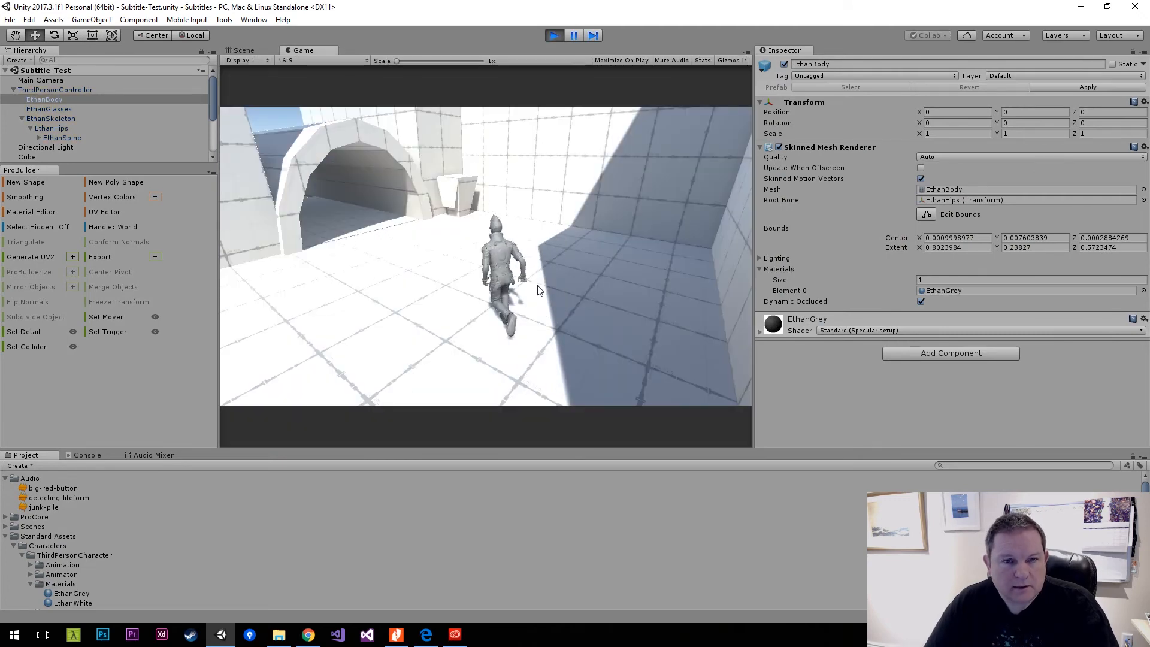
key("d")
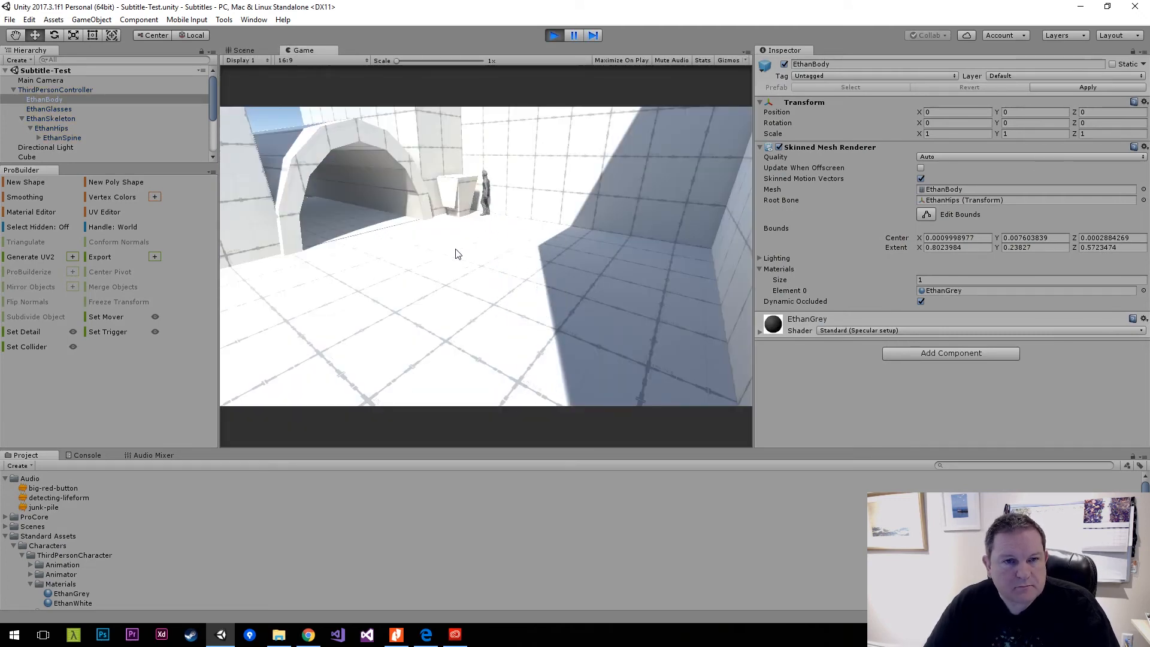
key("a")
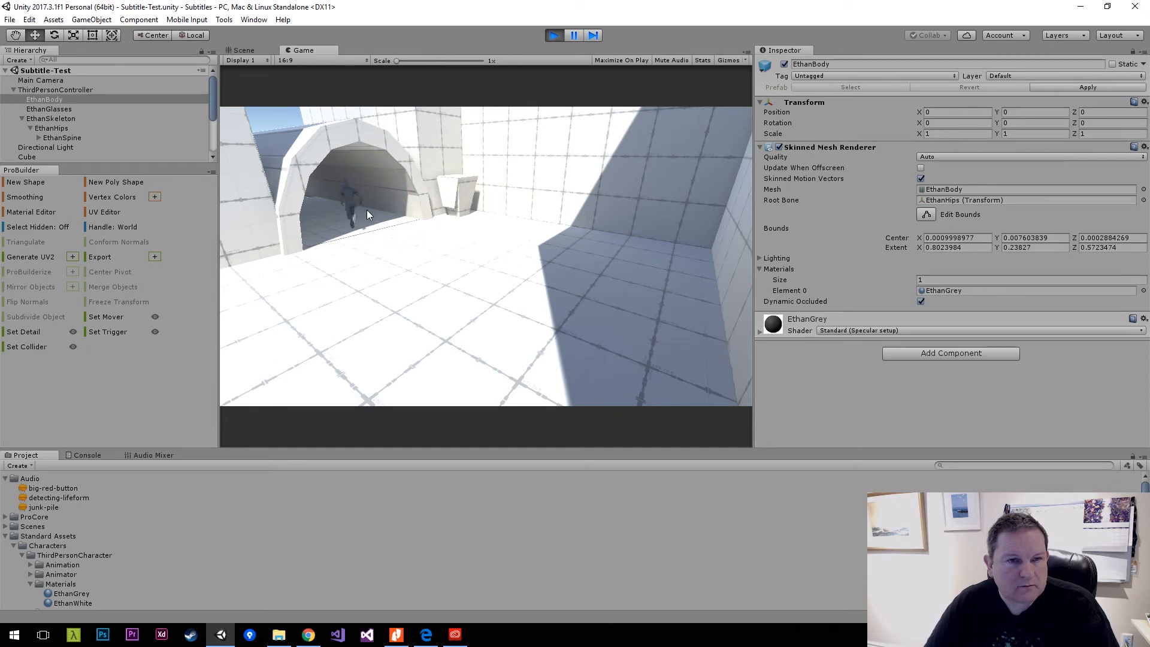
key("d")
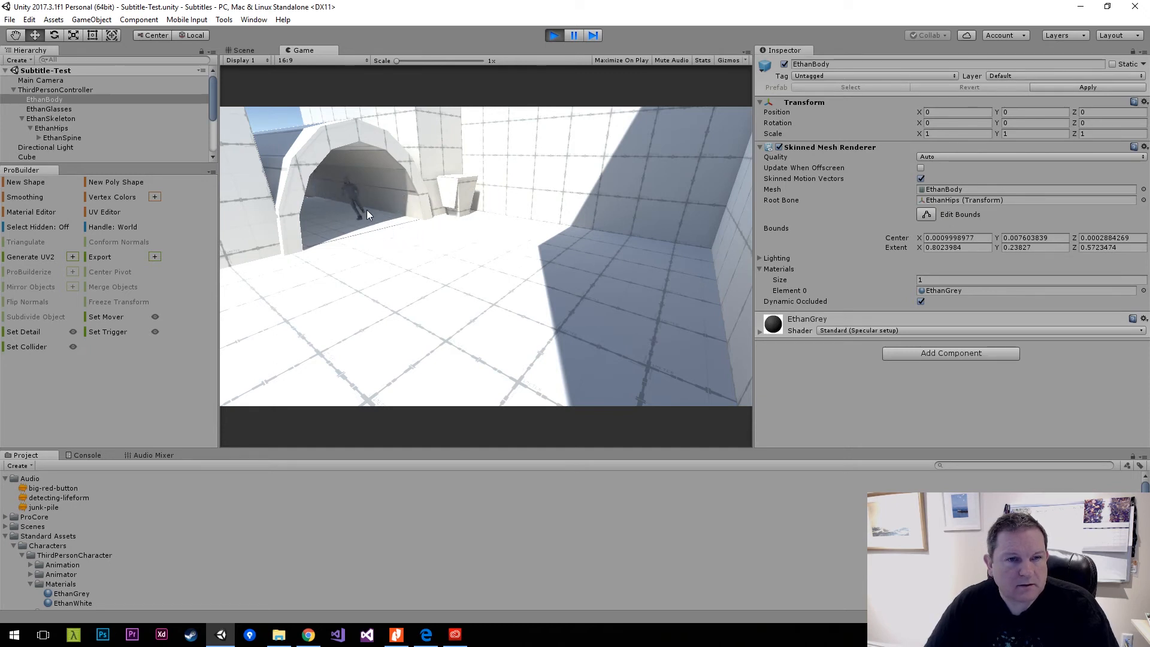
key("s")
key("d")
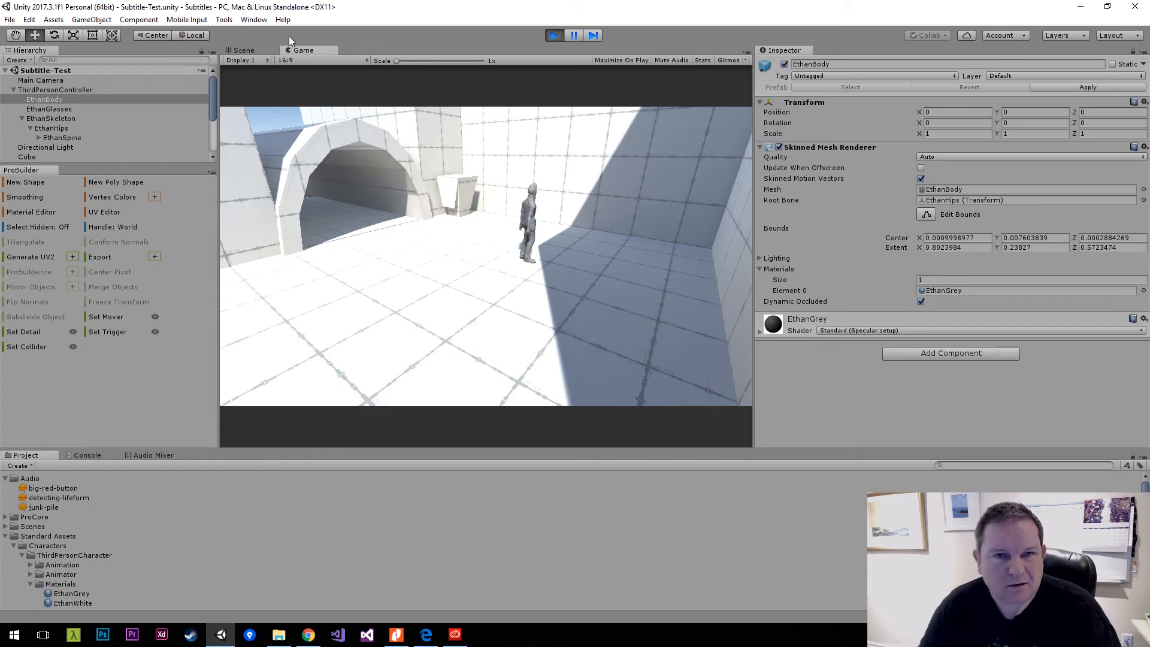
left_click(554, 34)
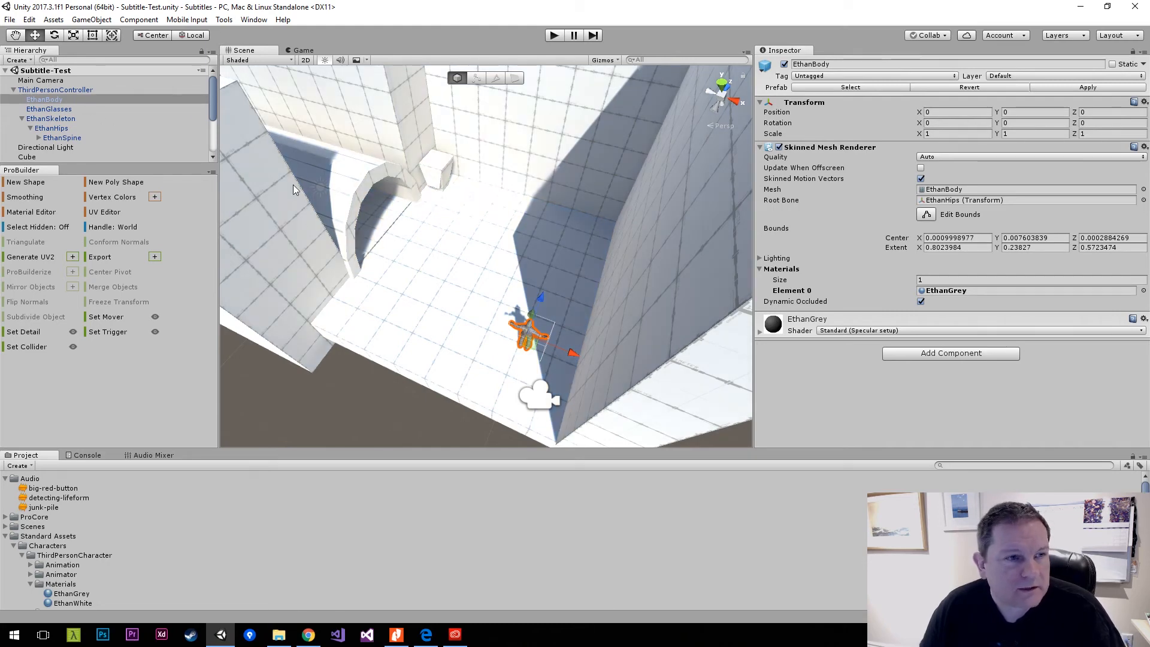
Collapse ThirdPersonController and enlarge the Hierarchy to show all the level's shapes.
key("alt")
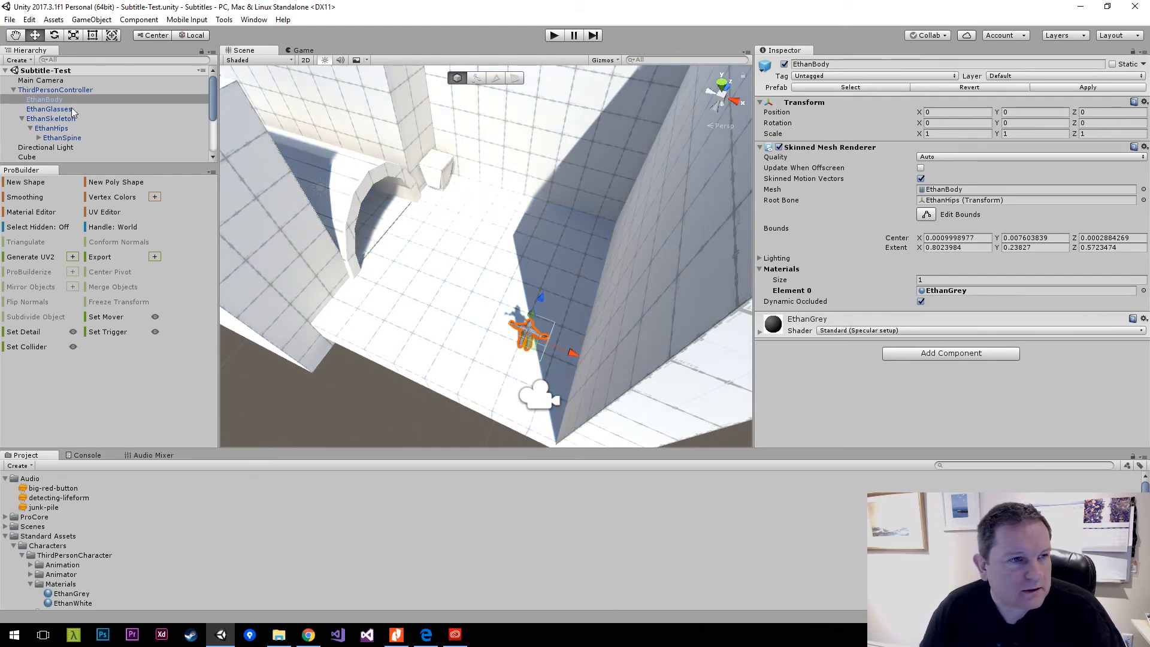
left_click(13, 90)
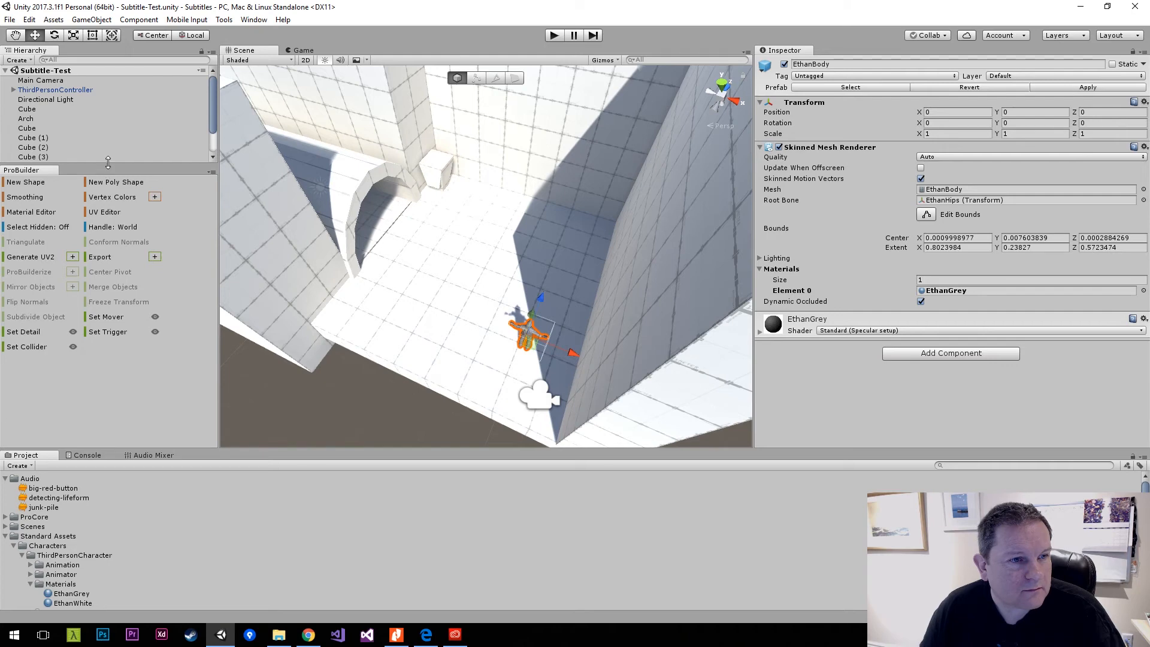
left_click_drag(109, 169, 109, 228)
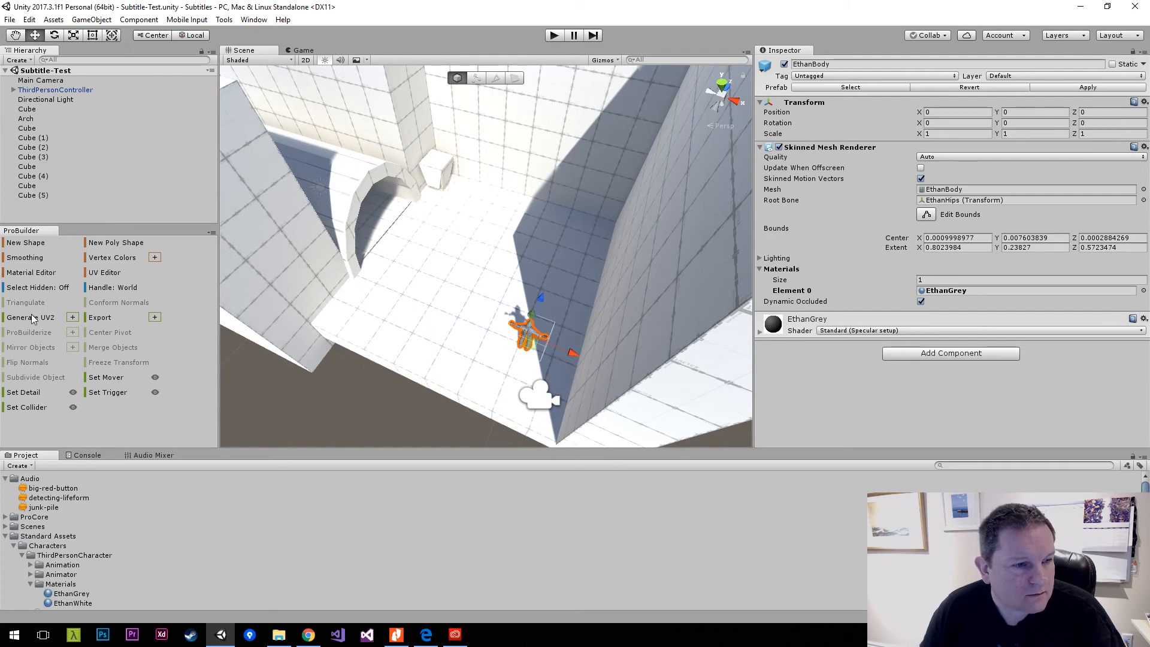
Build a ProBuilder cube with dimensions 0.25 × 0.25 × 0.25.
left_click(40, 244)
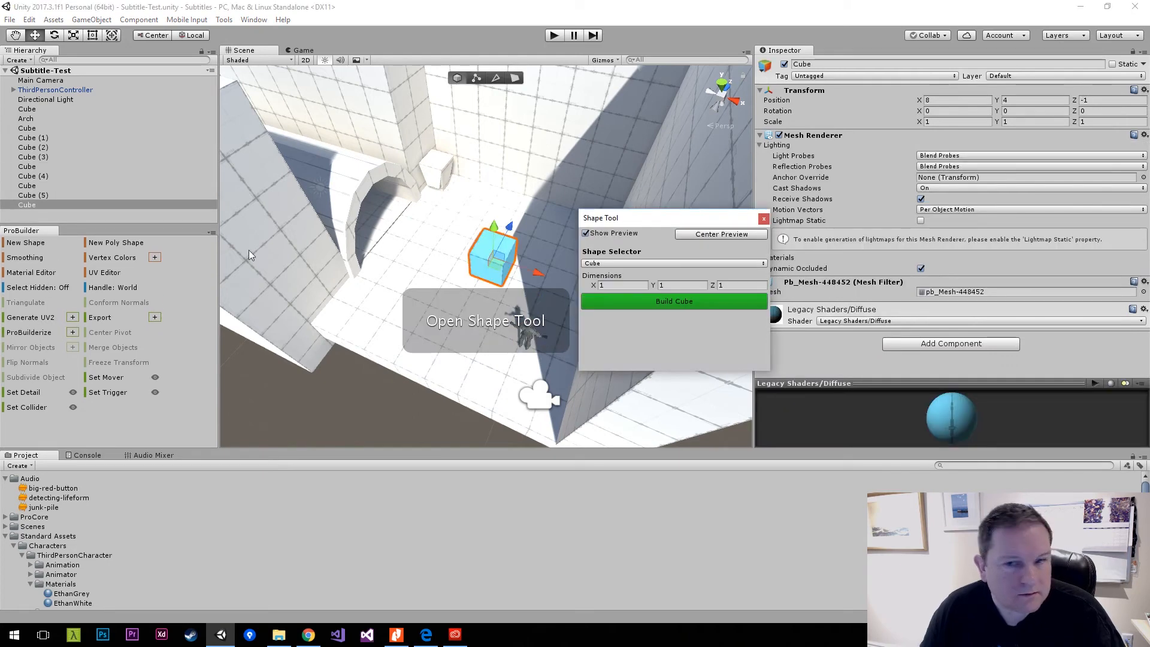
left_click(634, 286)
type("0.25")
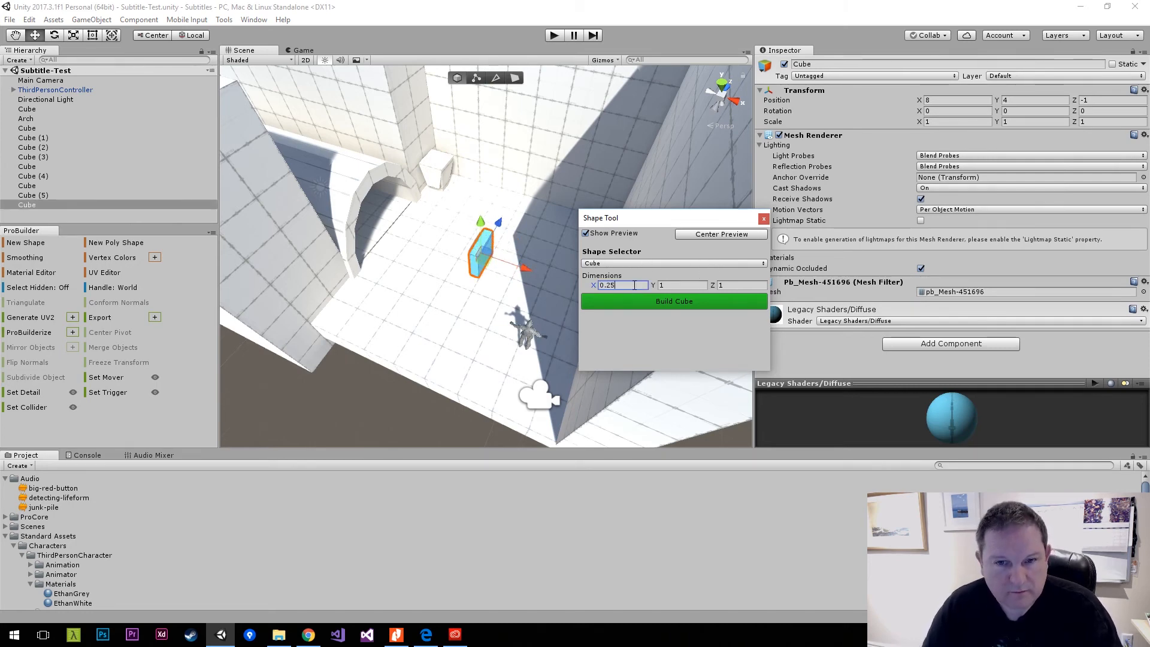
key("Tab")
type("0.25")
key("Tab")
type("0.25")
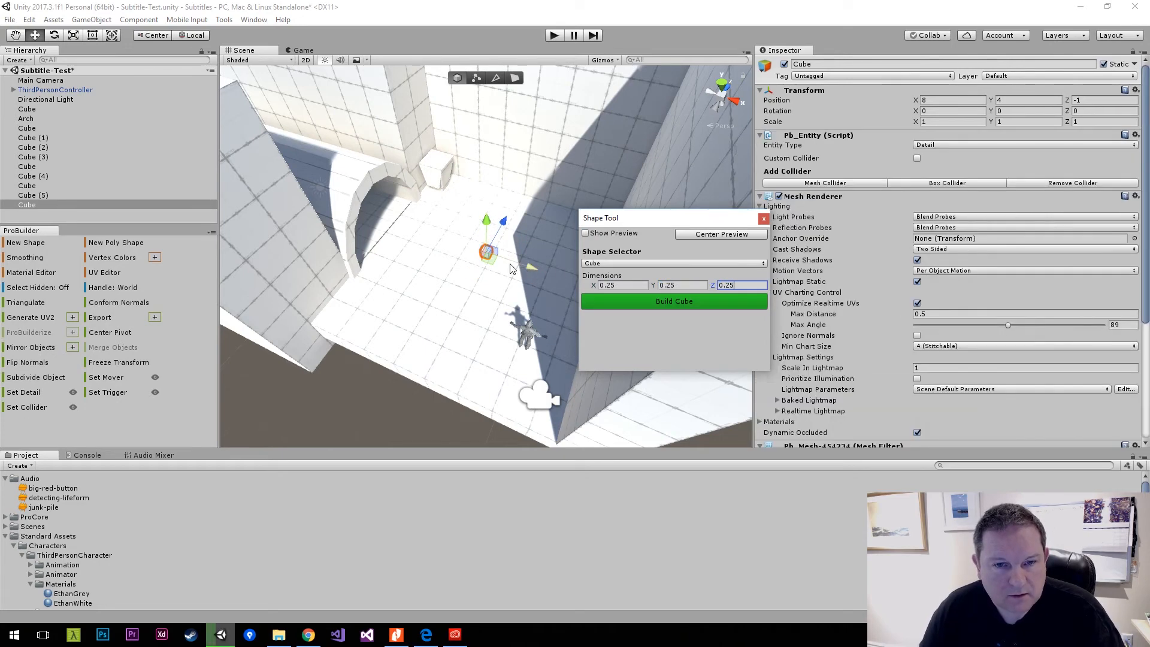
Move the small cube to about X 9.14 and tilt it to about -24.5° on both X and Z.
key("w")
right_click_drag(534, 267, 488, 251)
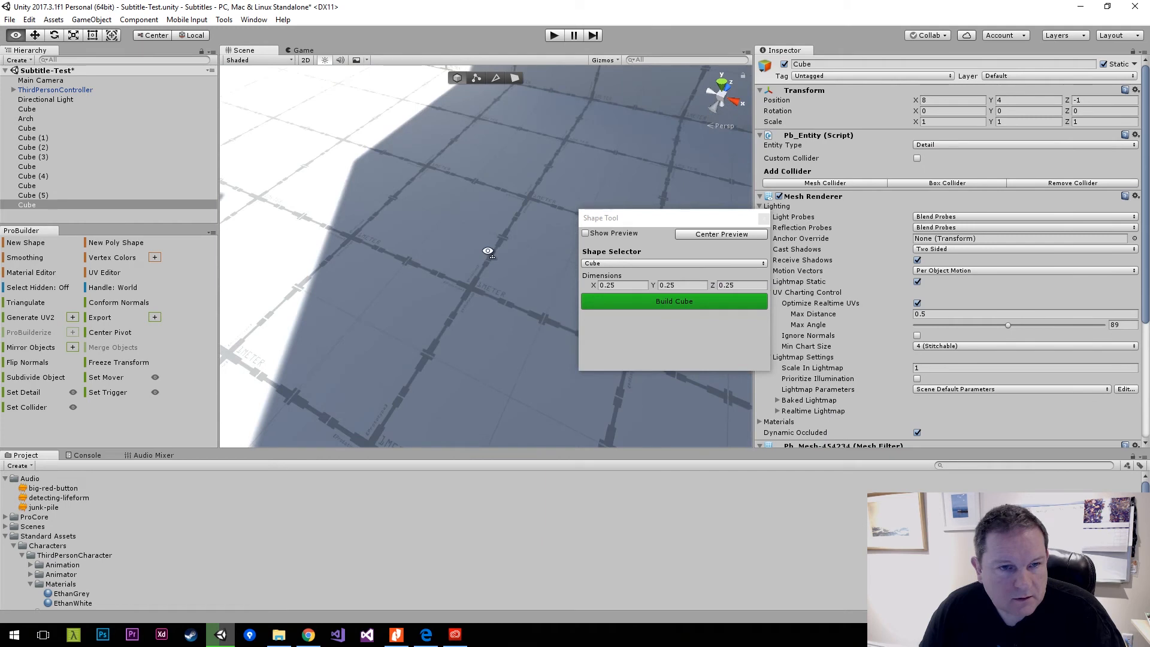
key("f")
left_click_drag(376, 180, 461, 176)
key("e")
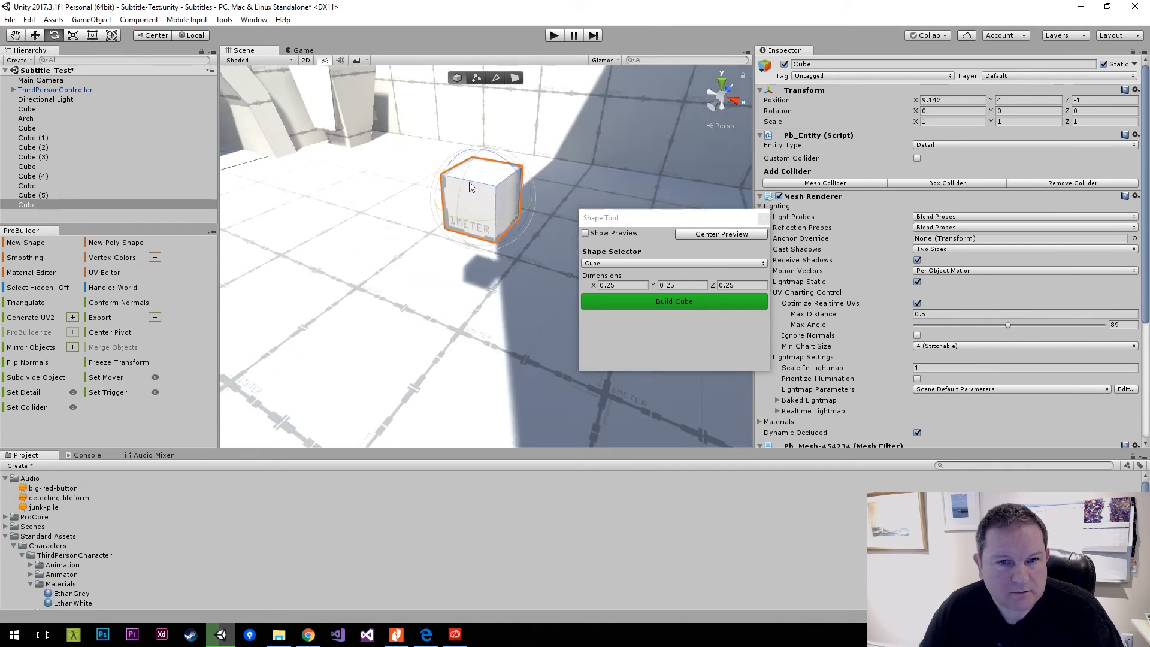
mouse_move(469, 182)
left_mouse_down()
mouse_move(487, 172)
mouse_move(472, 195)
left_mouse_up()
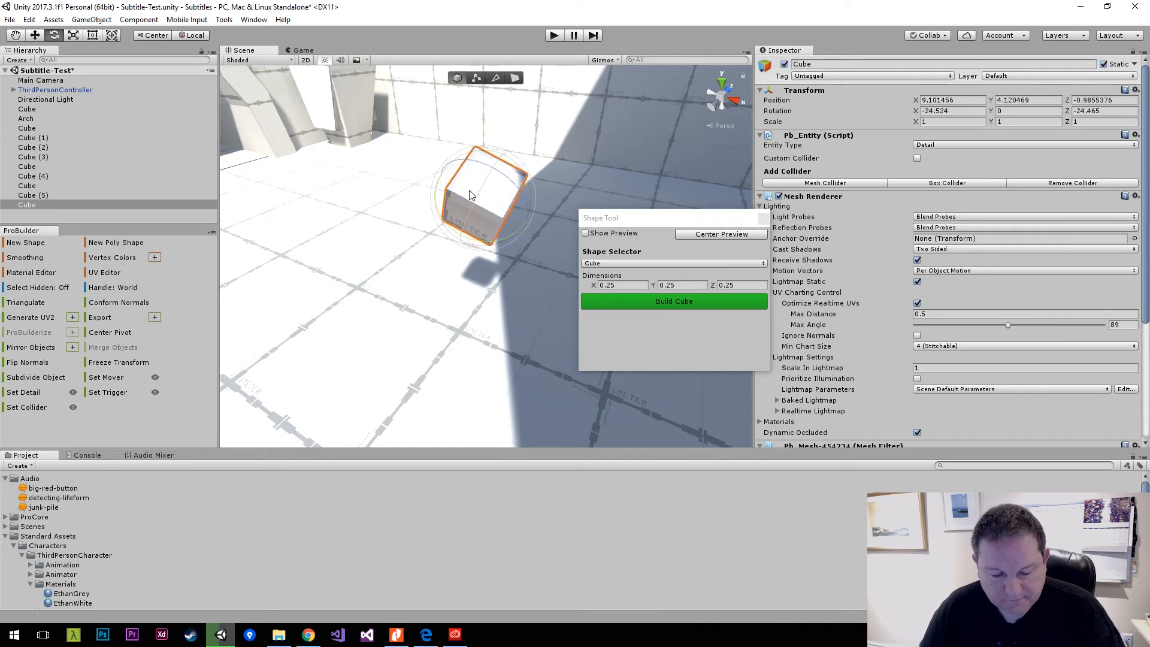
Duplicate the tilted cube, place the copy beside it at about X 9.36, Y 4.01, Z -0.94, and rotate it to a different angle.
key("ctrl+d")
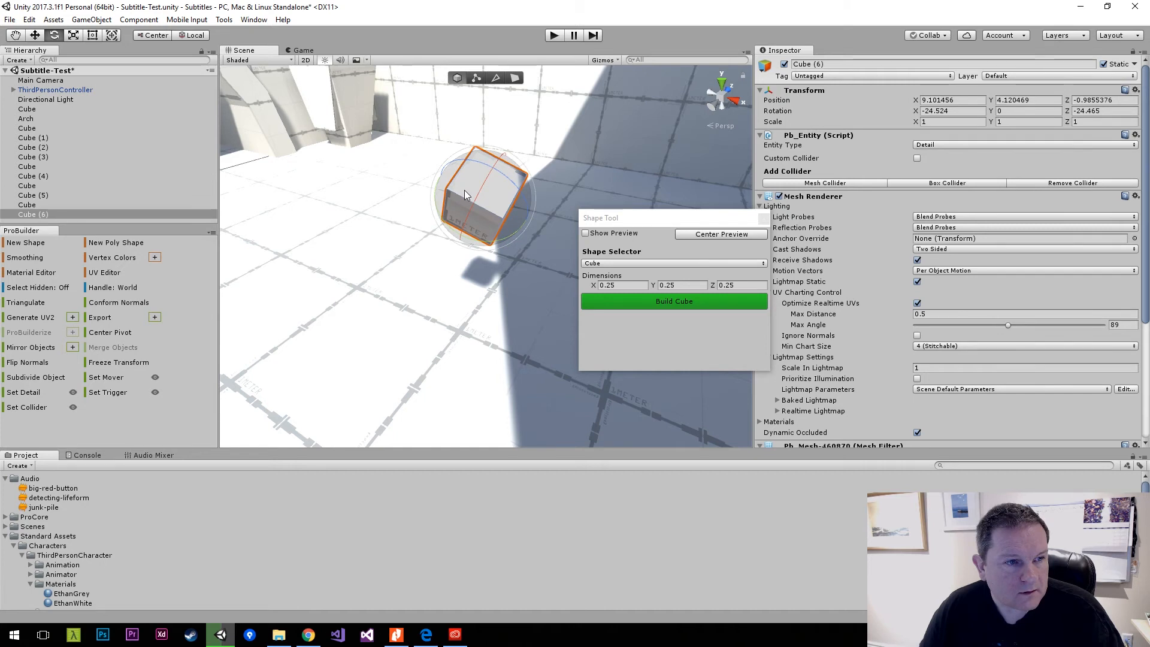
left_click_drag(465, 190, 587, 250)
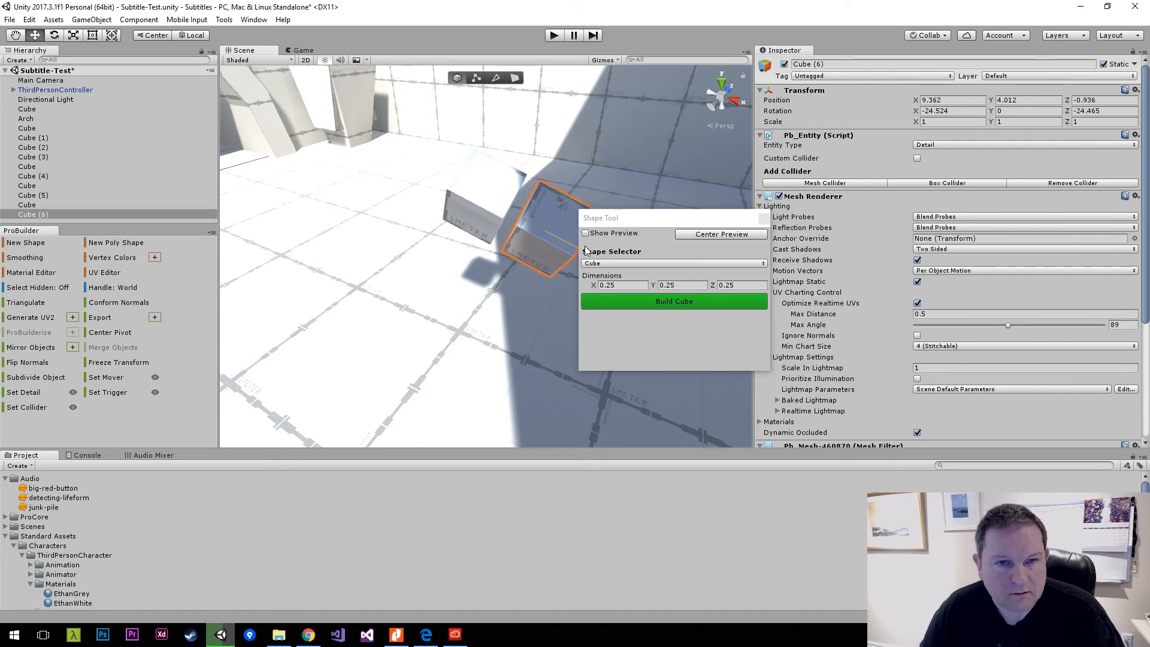
key("e")
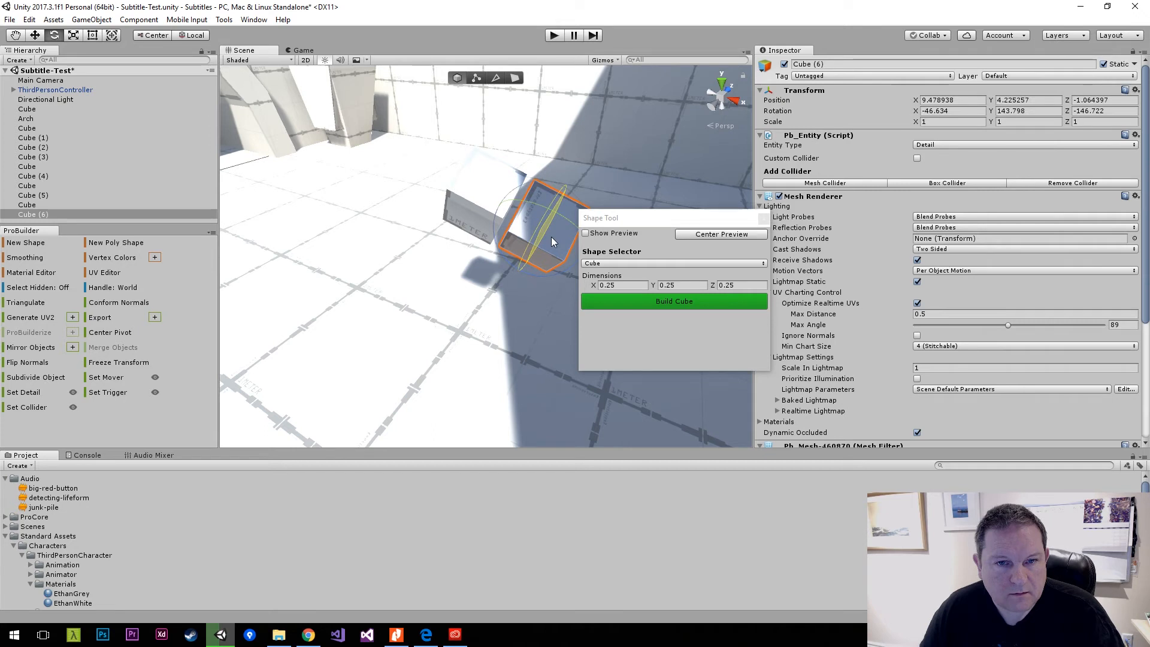
left_click_drag(551, 236, 544, 211)
Duplicate the second small cube, place the copy in front at about X 9.43, Z -1.25, and rotate it to about -44, 104, -72.
key("ctrl+d")
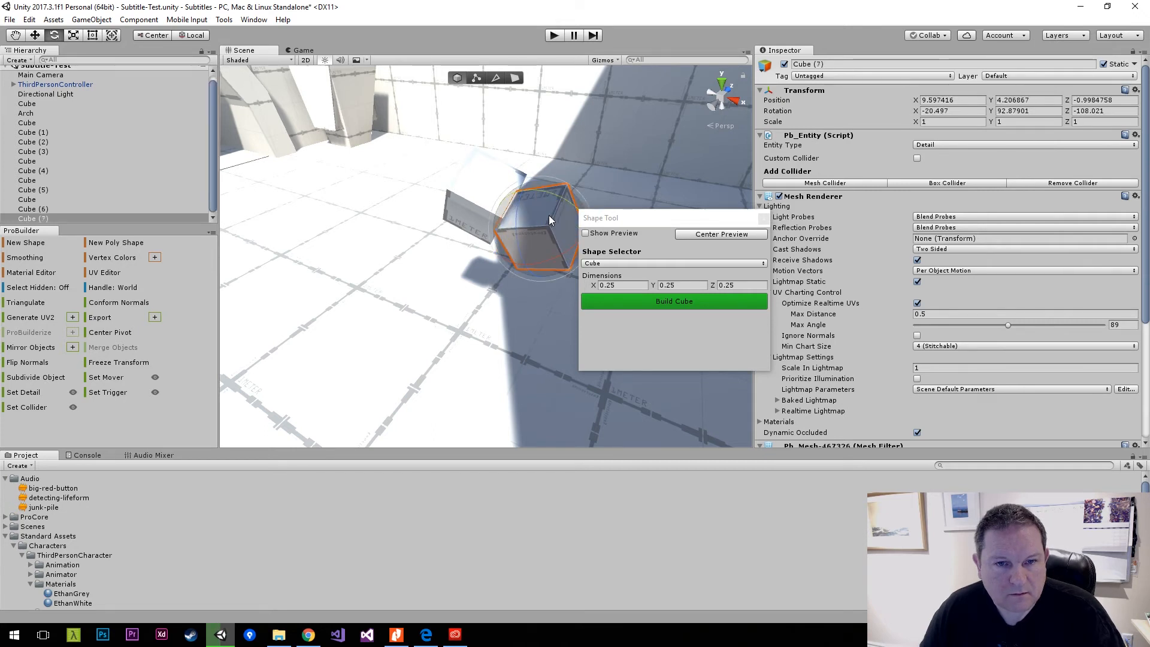
key("w")
left_click_drag(548, 211, 534, 272)
key("e")
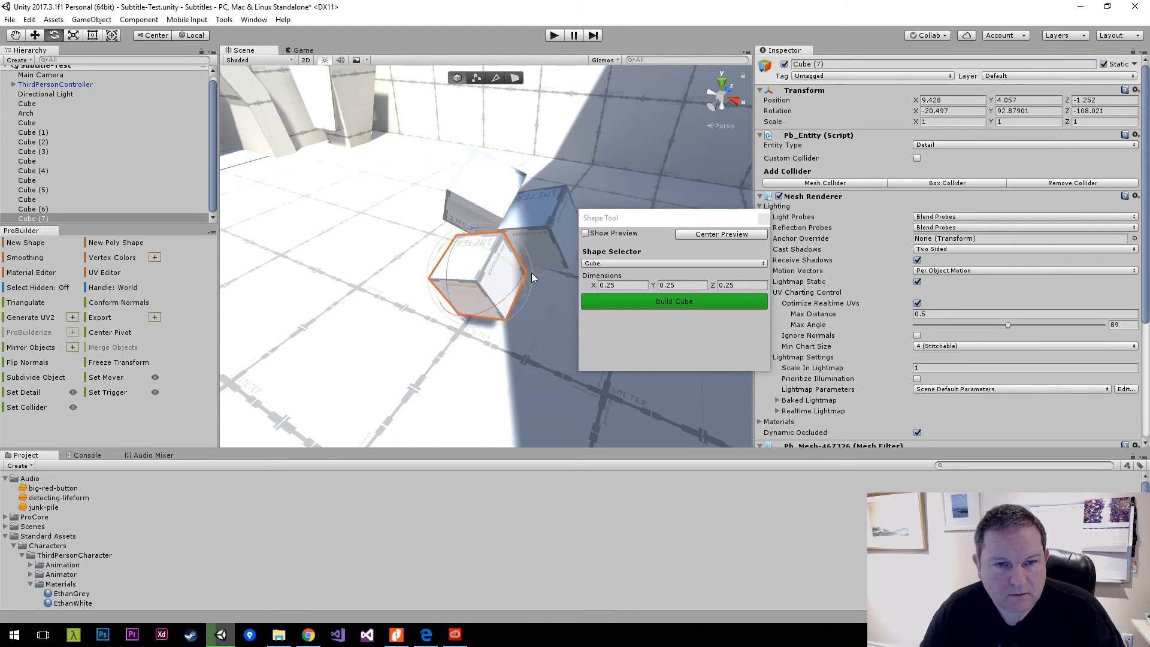
left_click_drag(452, 269, 496, 264)
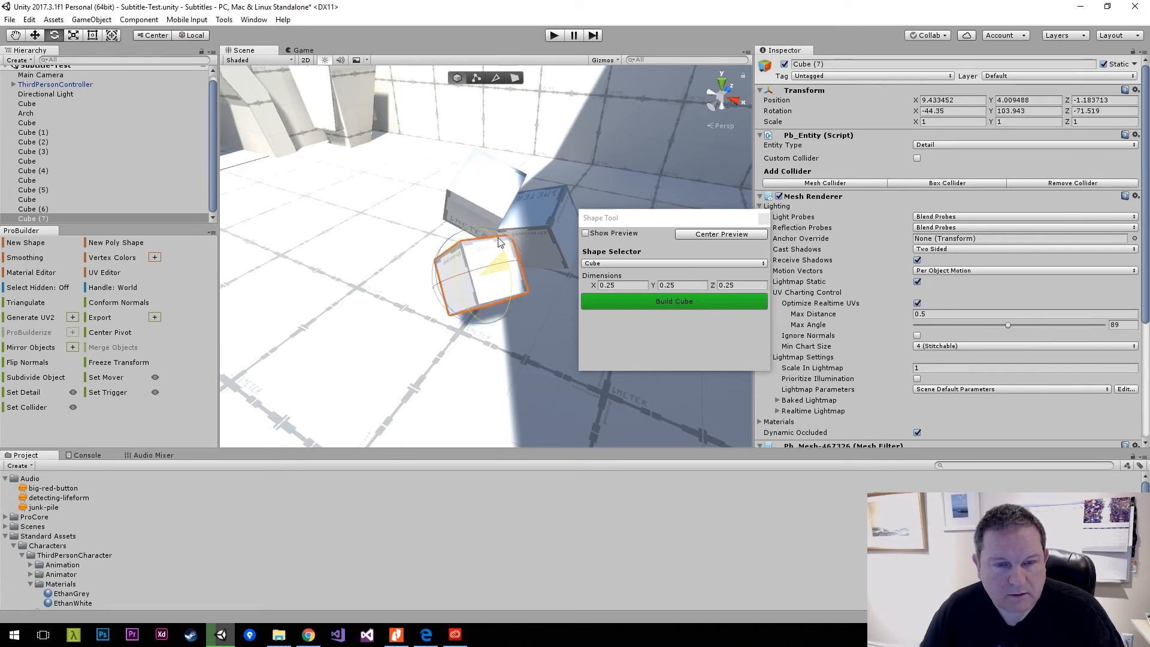
Select the three small cubes together and move the pile into the room's shaded area.
left_click(495, 193, "shift")
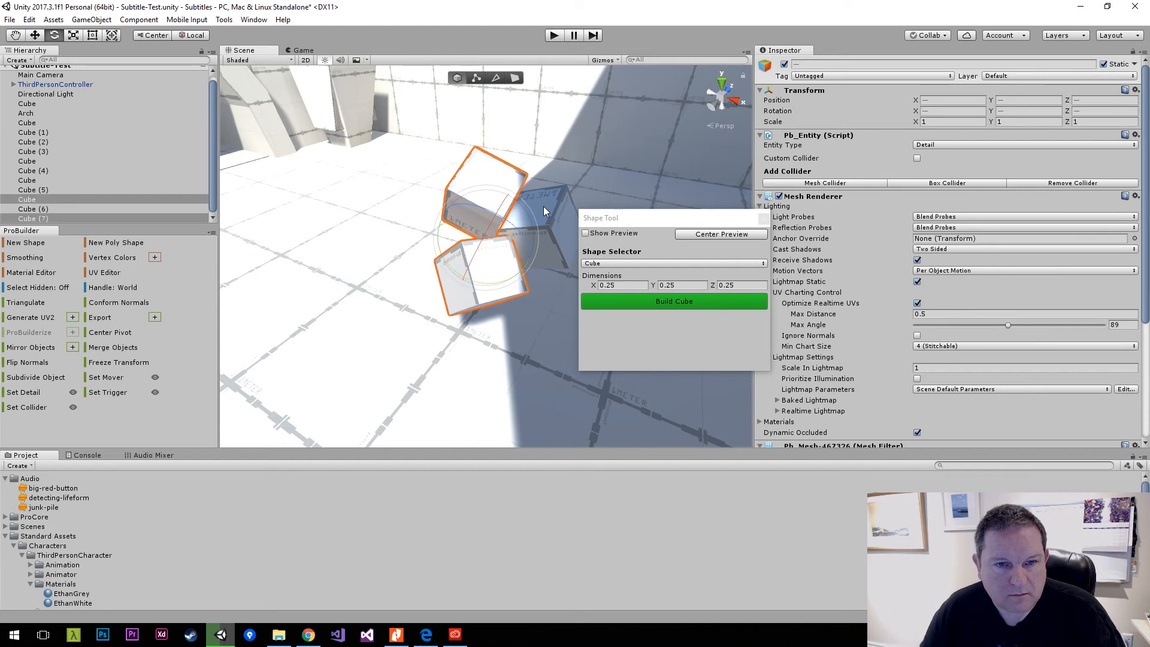
left_click(544, 207, "shift")
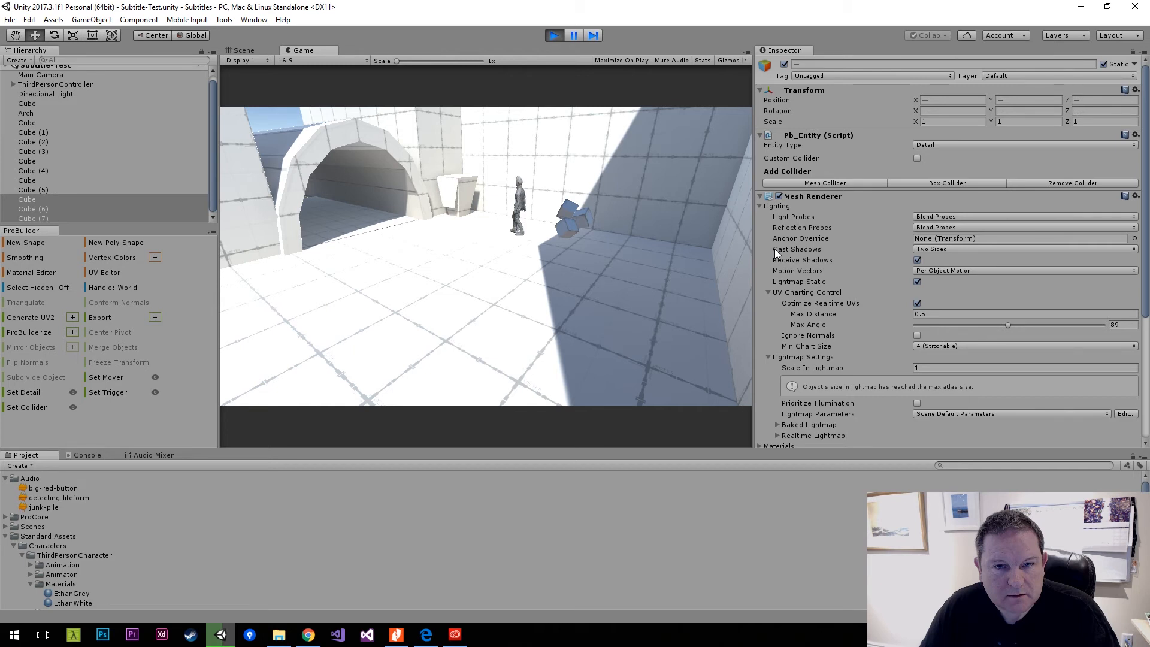
Run the character through the room with the junk pile and into the tunnel, and stop playback.
key("w")
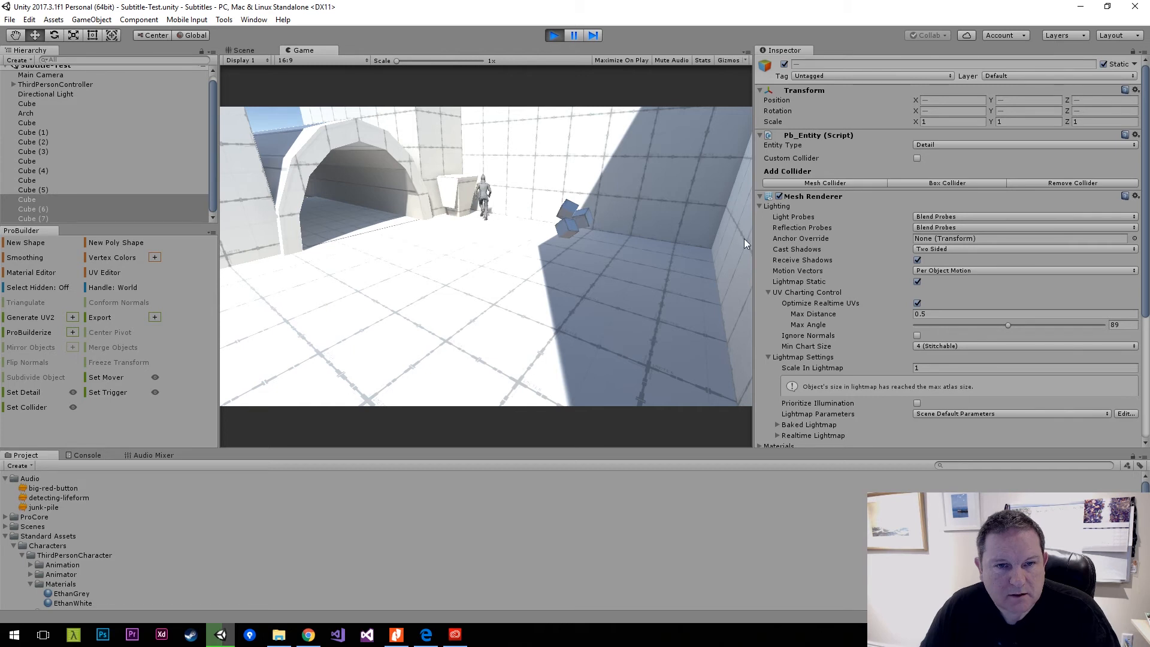
left_click(554, 34)
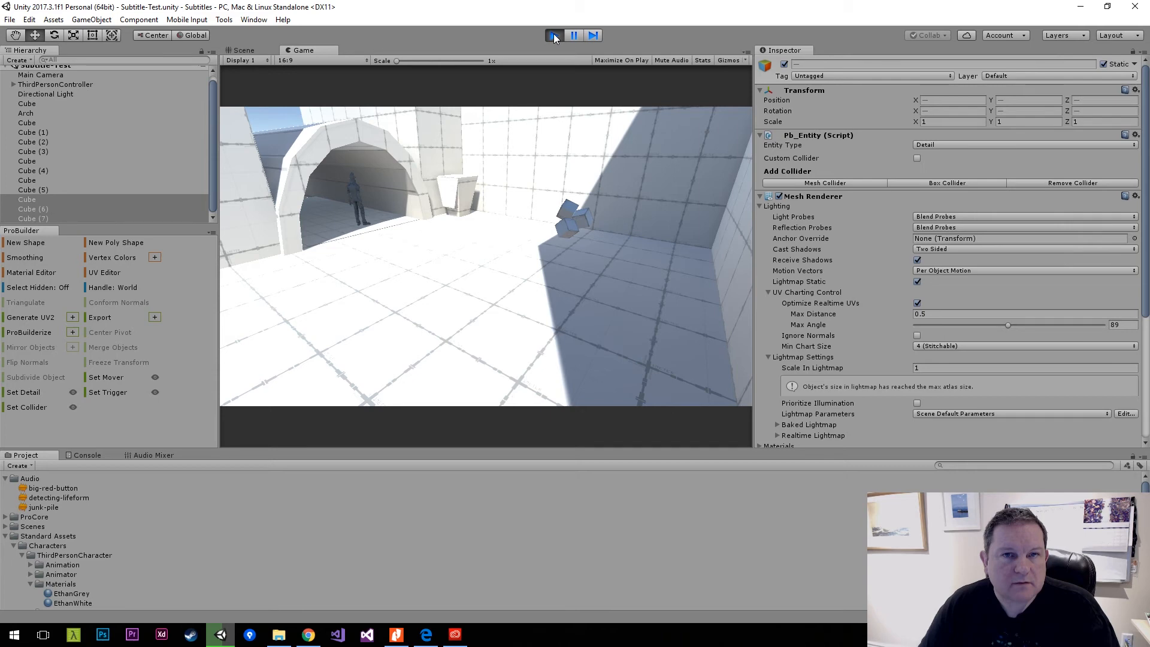
left_click(554, 35)
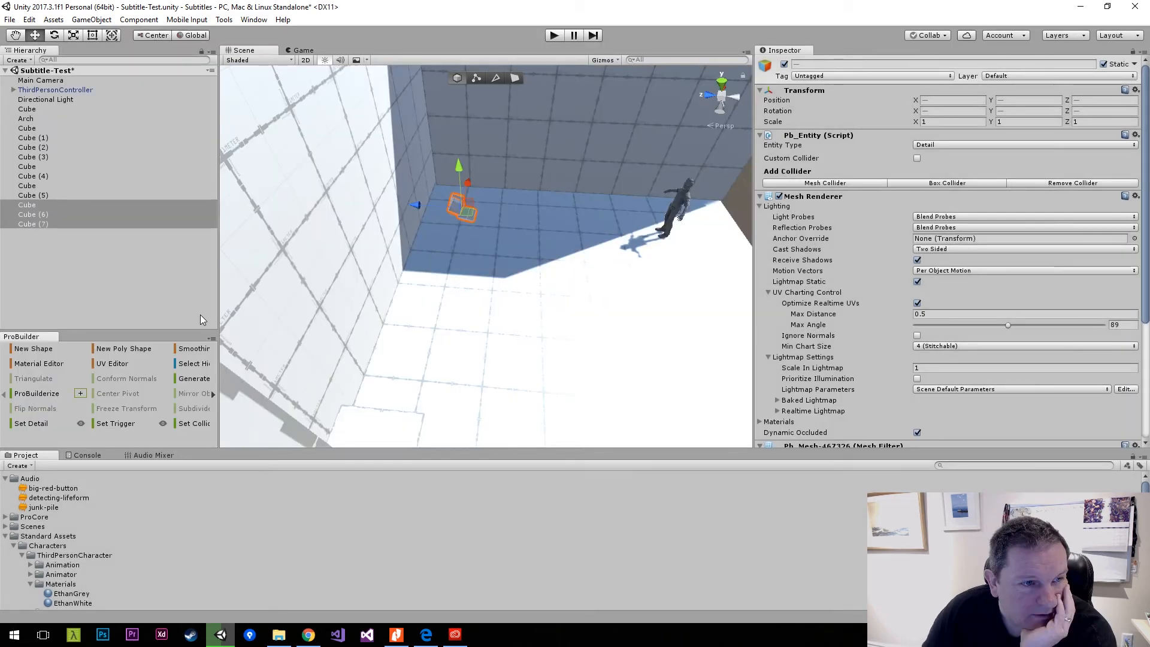
Group all the cubes and the arch under an object named Room_Shapes, and toggle it off and on to check the grouping.
left_click(28, 255)
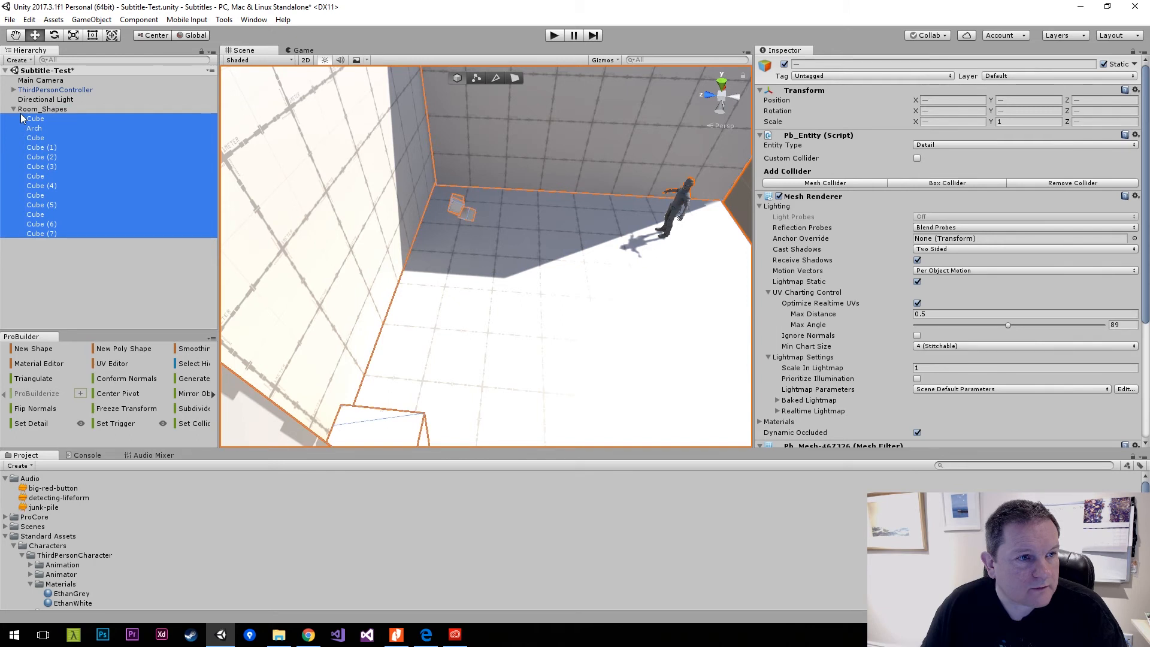
left_click(13, 109)
left_click(784, 64)
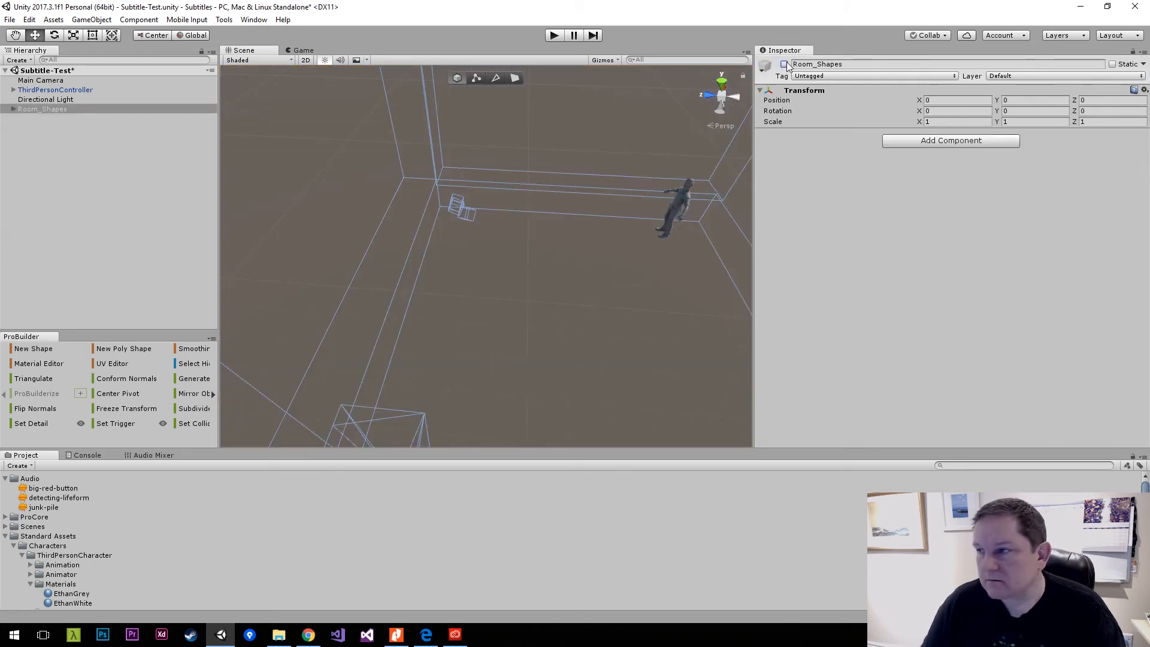
left_click(784, 65)
left_click(117, 130)
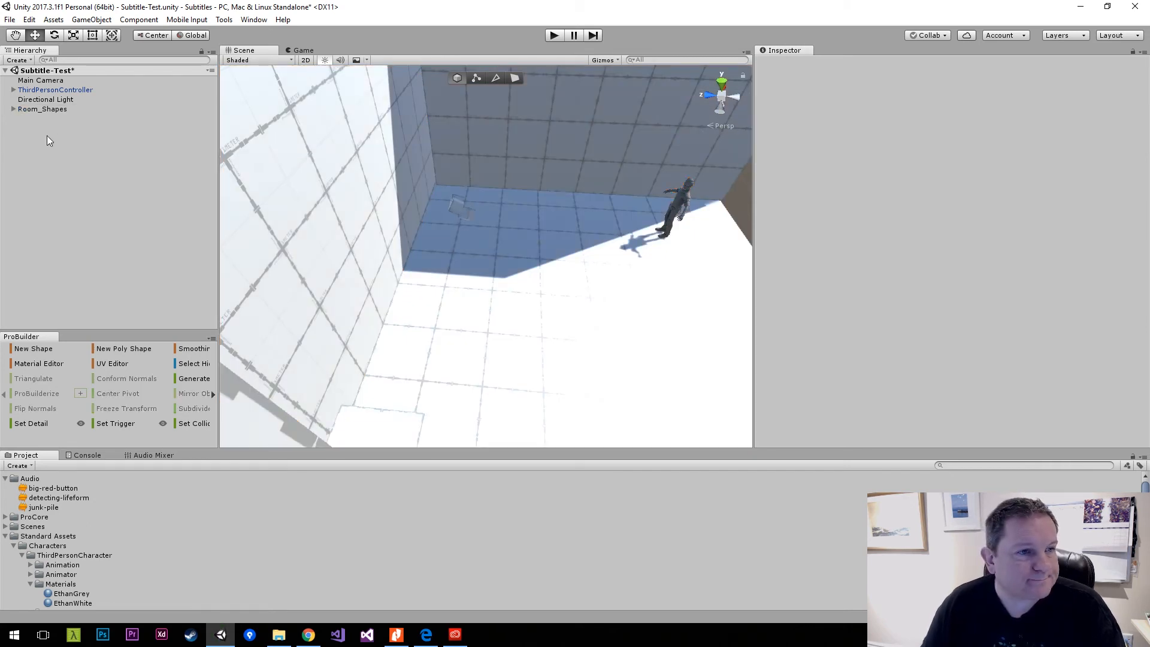
Move Room_Shapes above Directional Light in the object list and collapse the Standard Assets folder.
left_click_drag(45, 110, 48, 94)
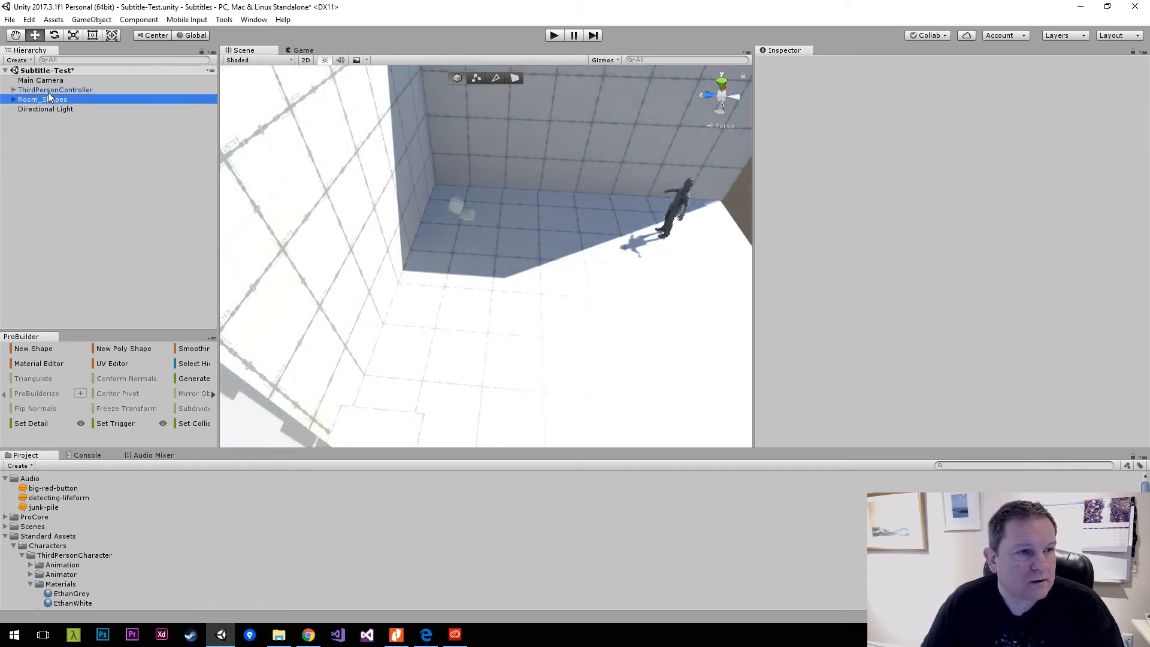
left_click(46, 139)
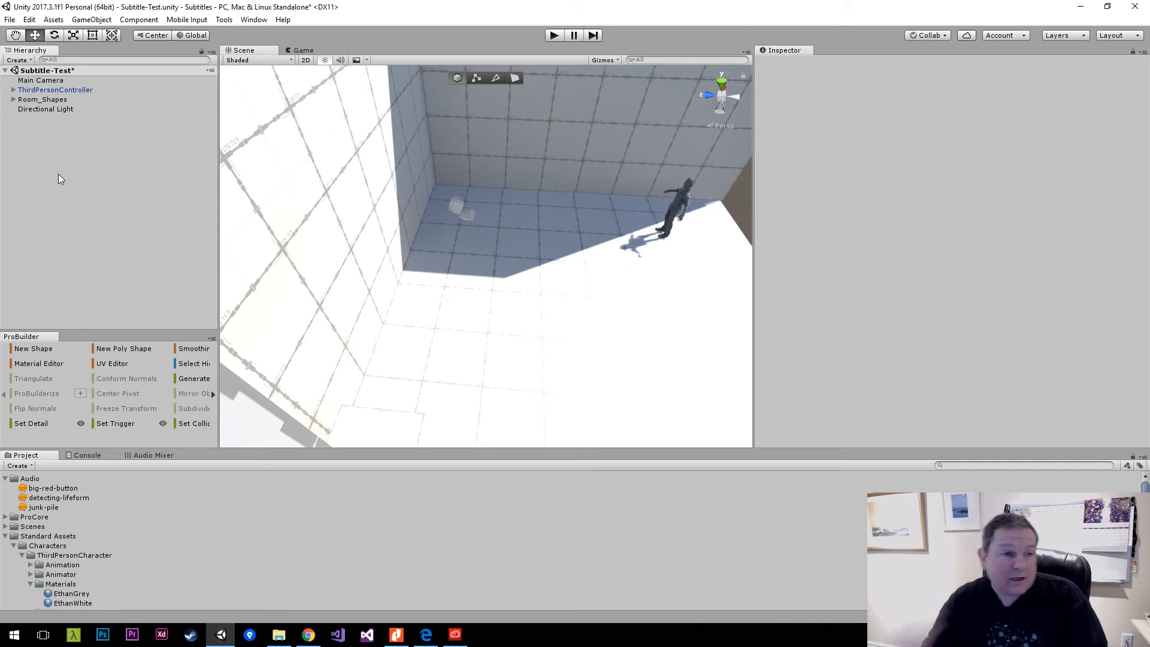
left_click(5, 537)
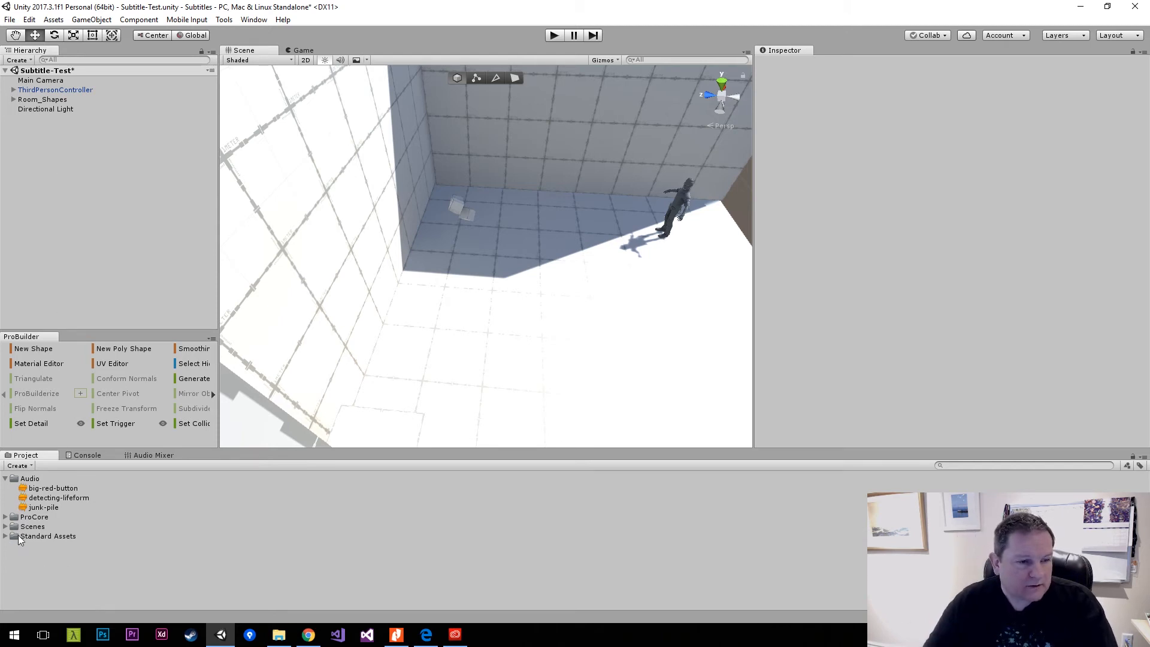
Create a new project folder named Scripts.
right_click(22, 561)
mouse_move(92, 325)
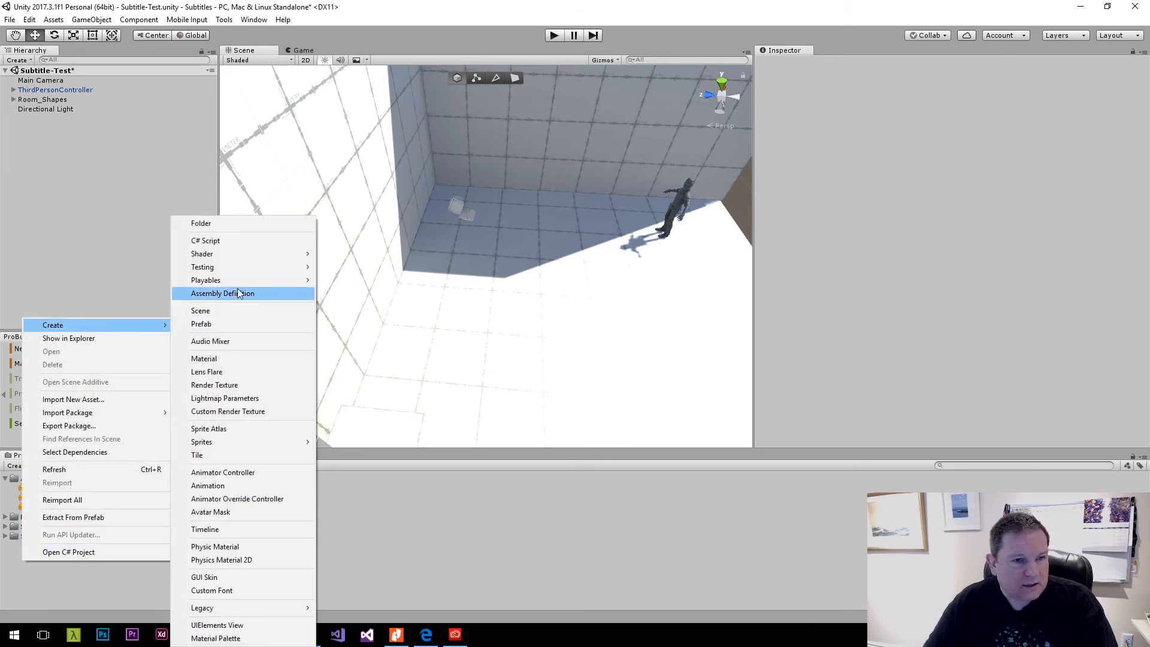
left_click(233, 224)
type("Scripts")
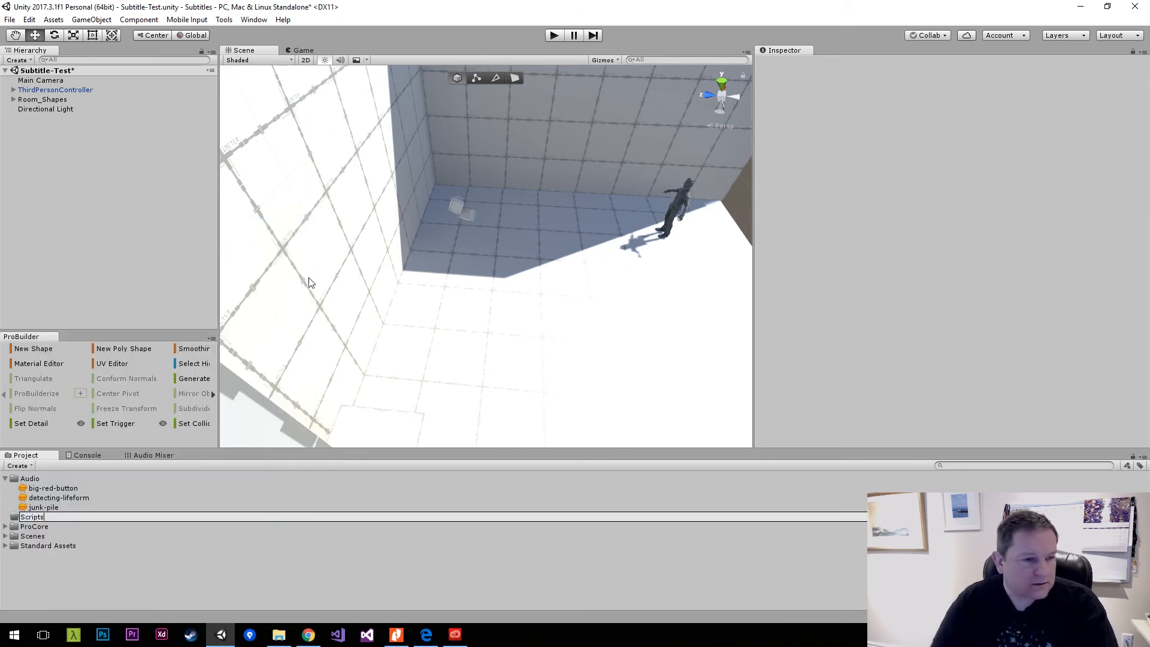
key("Return")
Create a C# script named PlayVoiceOver inside the Scripts folder.
right_click(58, 531)
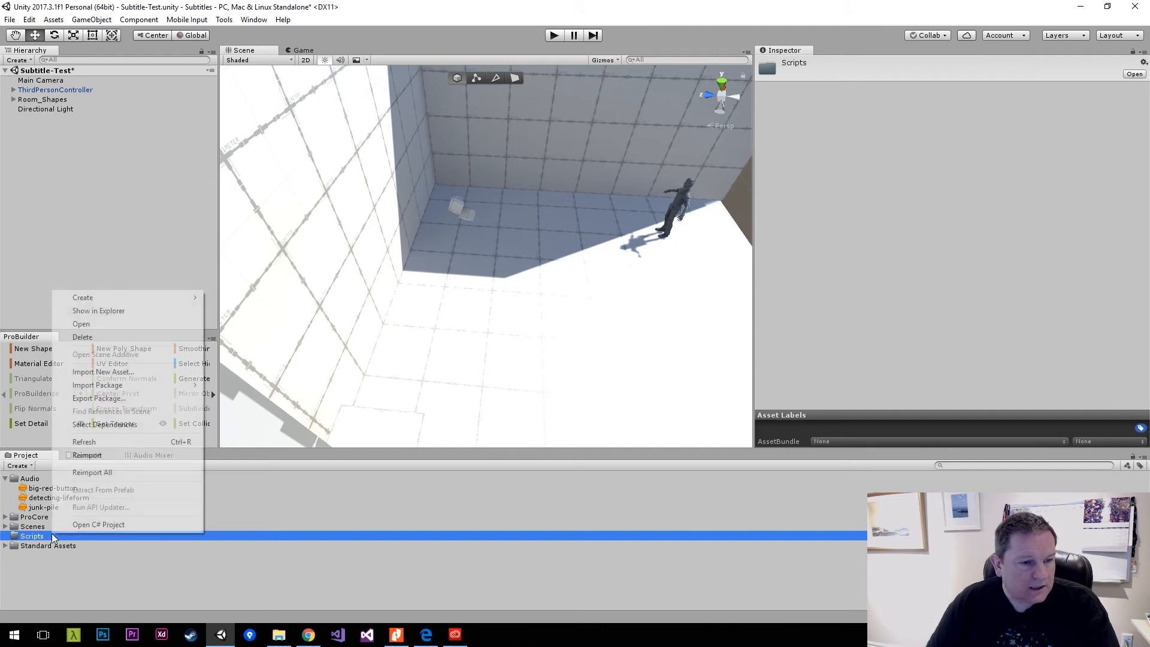
mouse_move(132, 298)
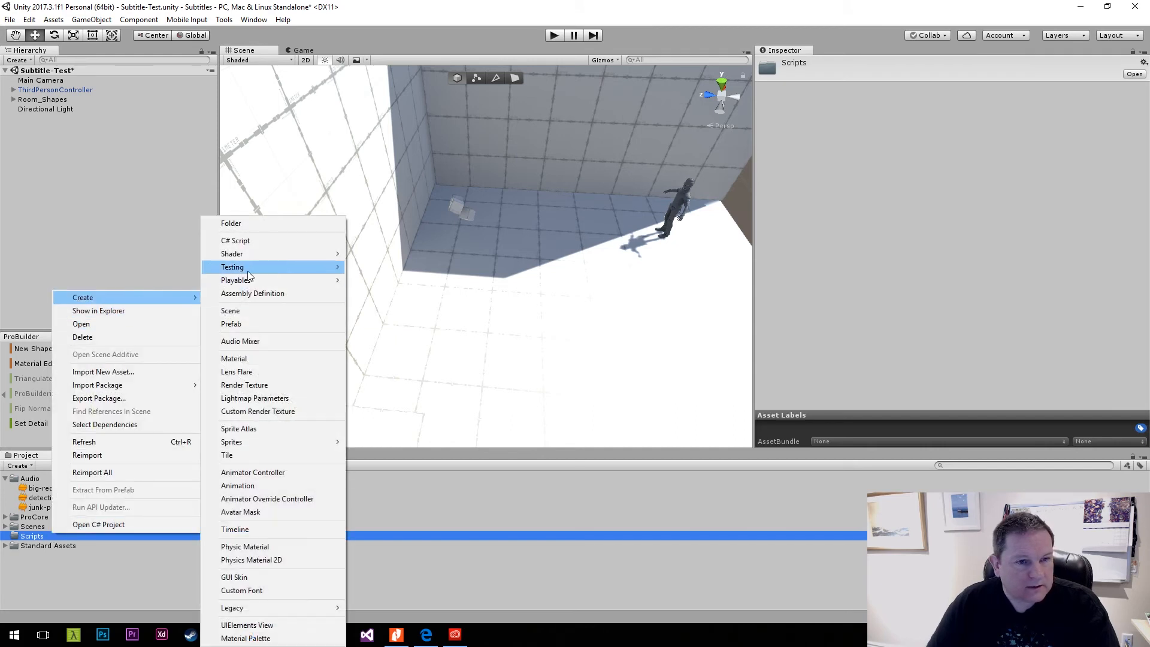
left_click(243, 240)
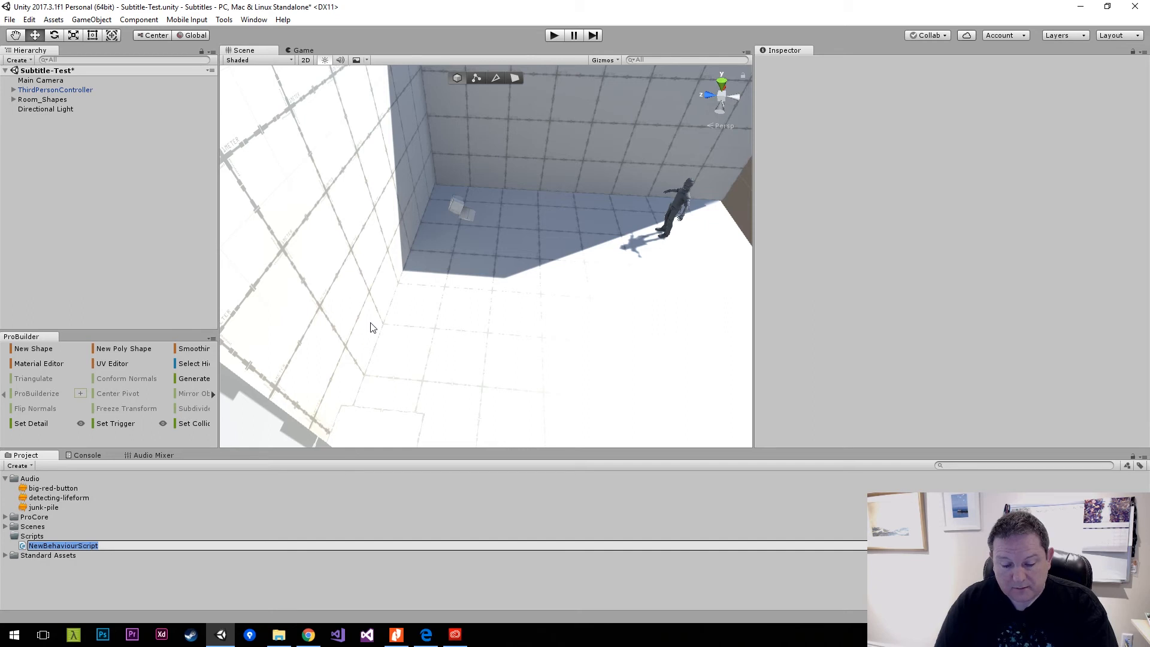
type("Play")
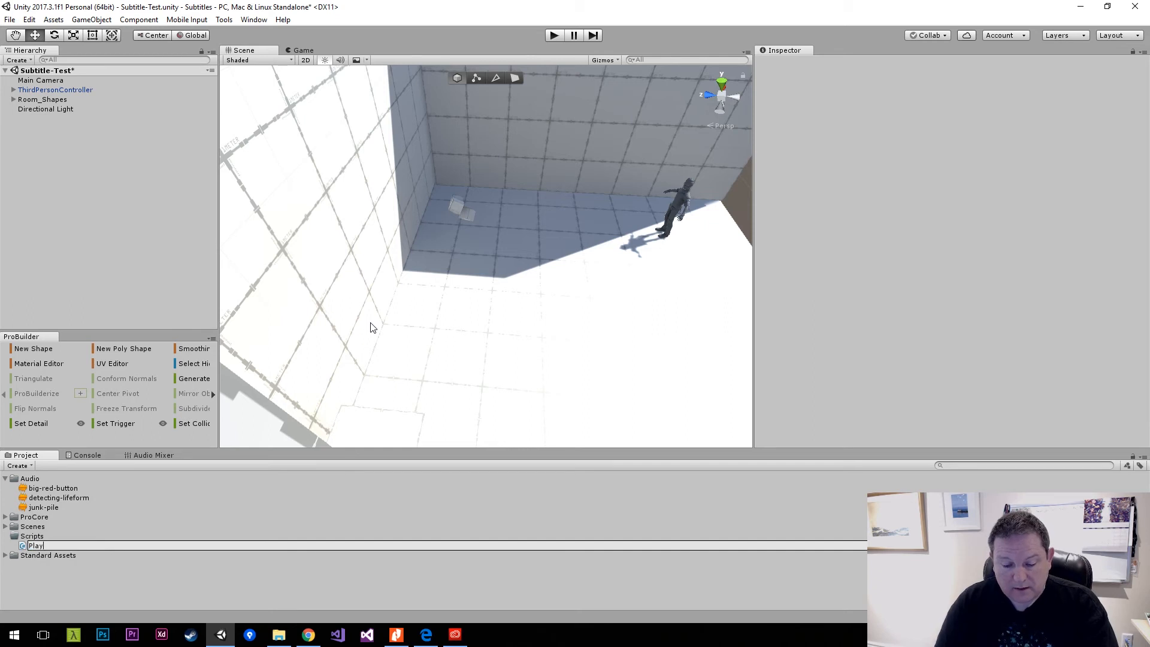
key("BackSpace")
key("BackSpace")
key("BackSpace")
key("BackSpace")
key("BackSpace")
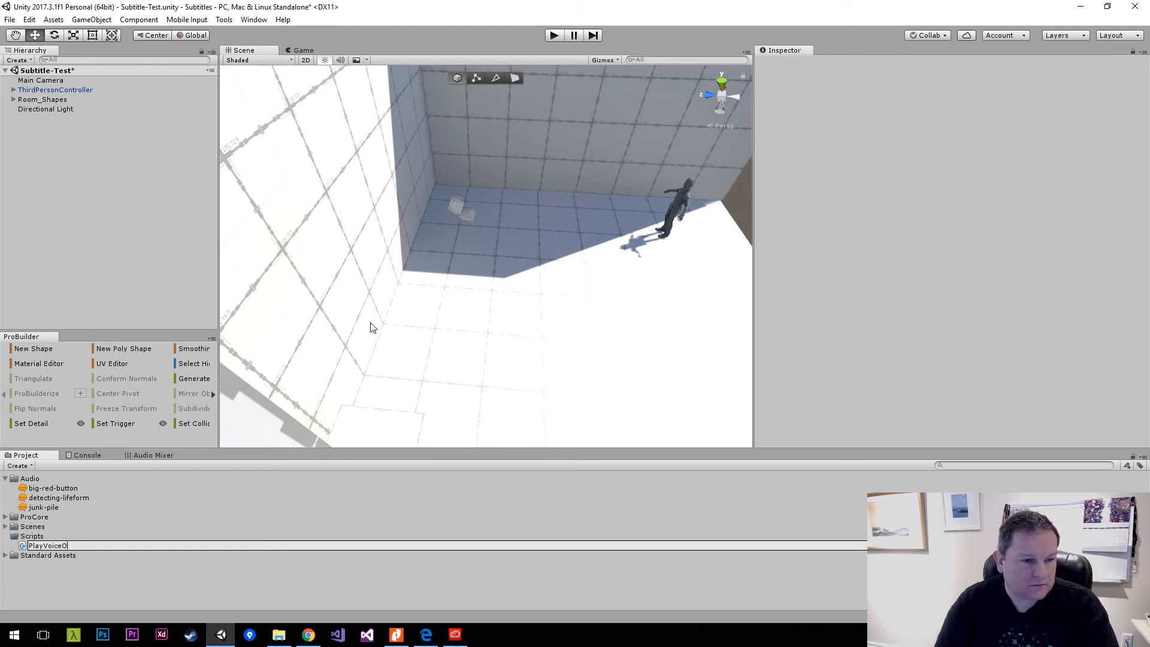
key("Return")
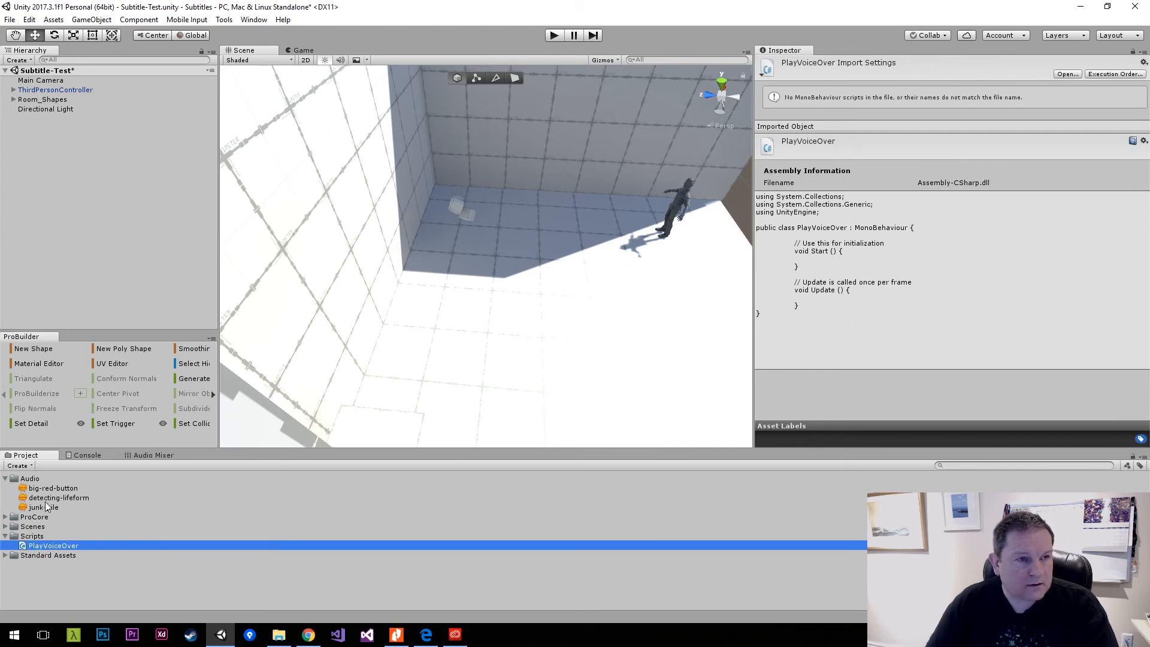
Create an empty game object in the scene and name it junk-collider.
right_click(71, 210)
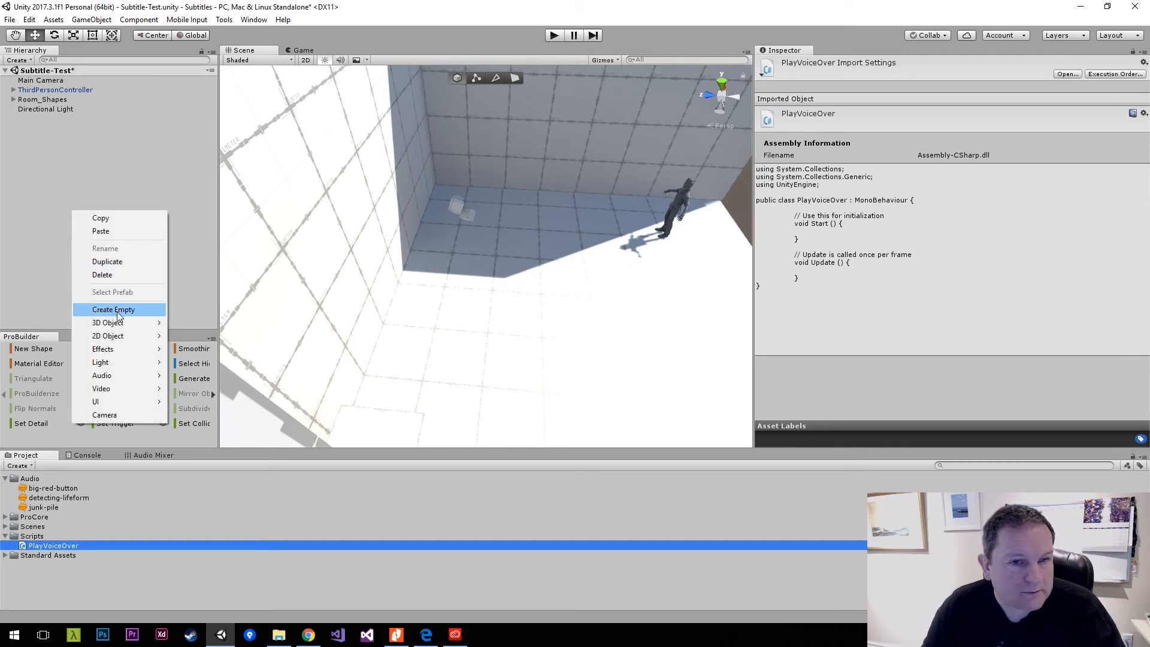
left_click(117, 309)
left_click(813, 64)
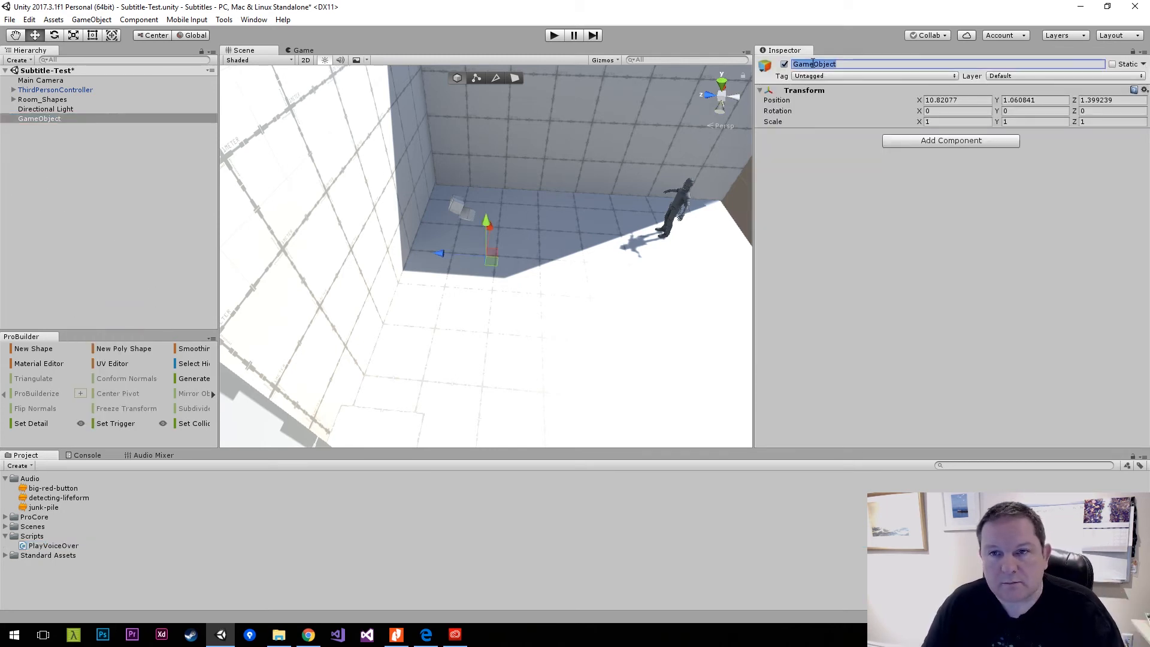
type("j")
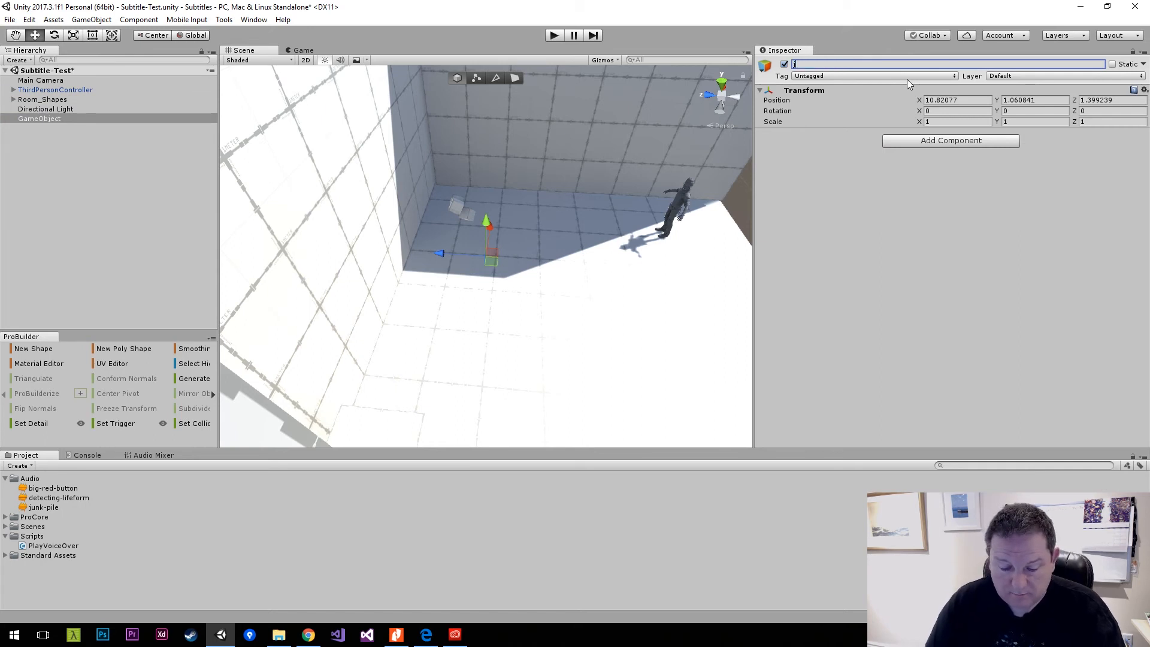
type("unk-collider")
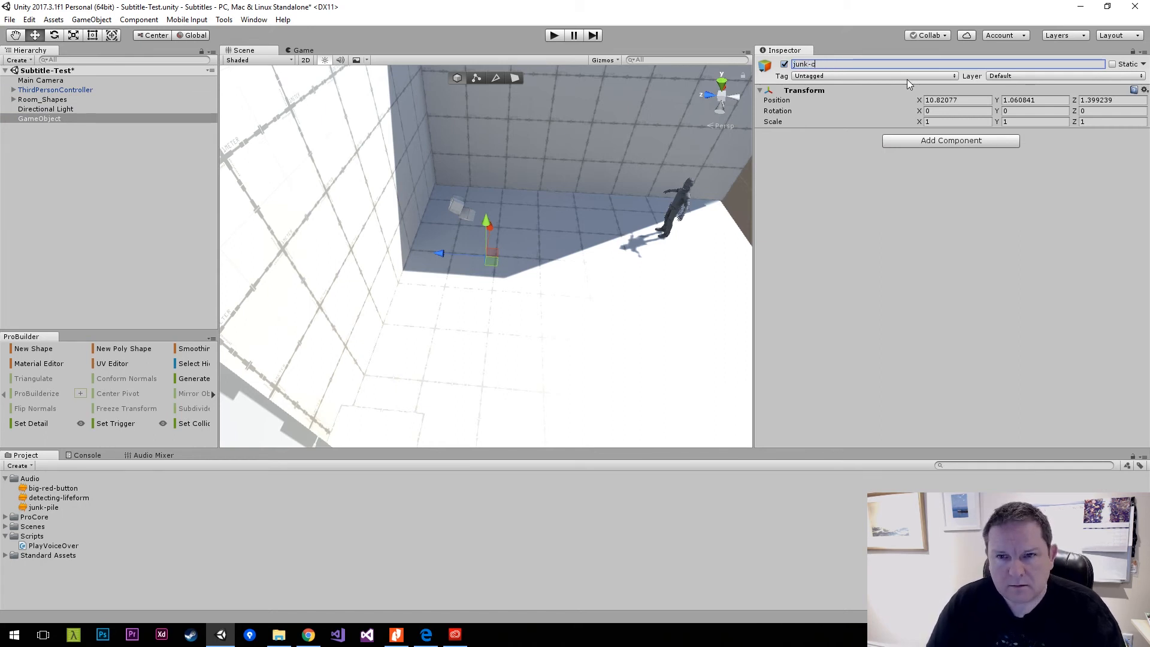
key("Return")
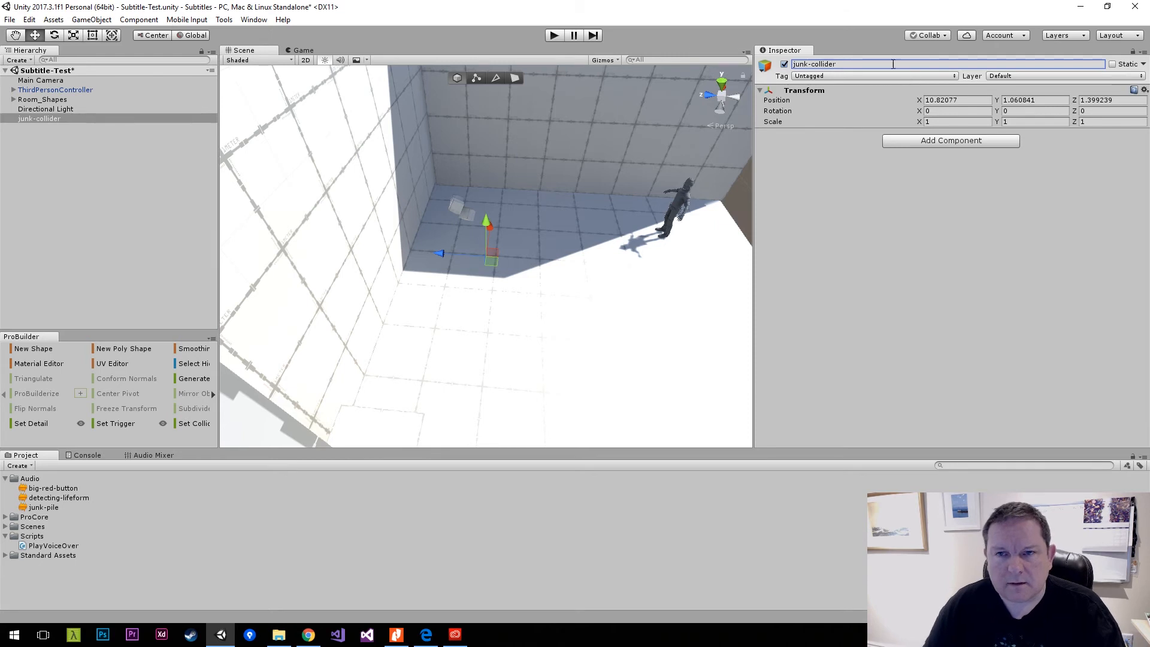
Rename the new empty object as junk-trigger.
left_click(855, 64)
type("junk-trigg")
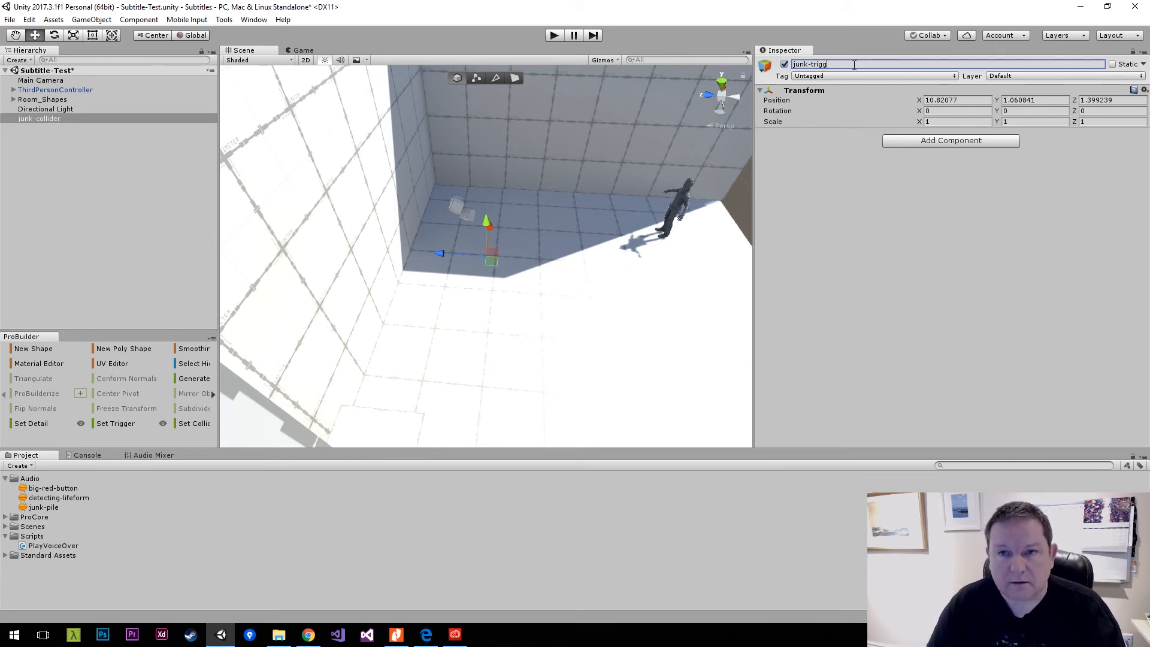
type("er")
key("Return")
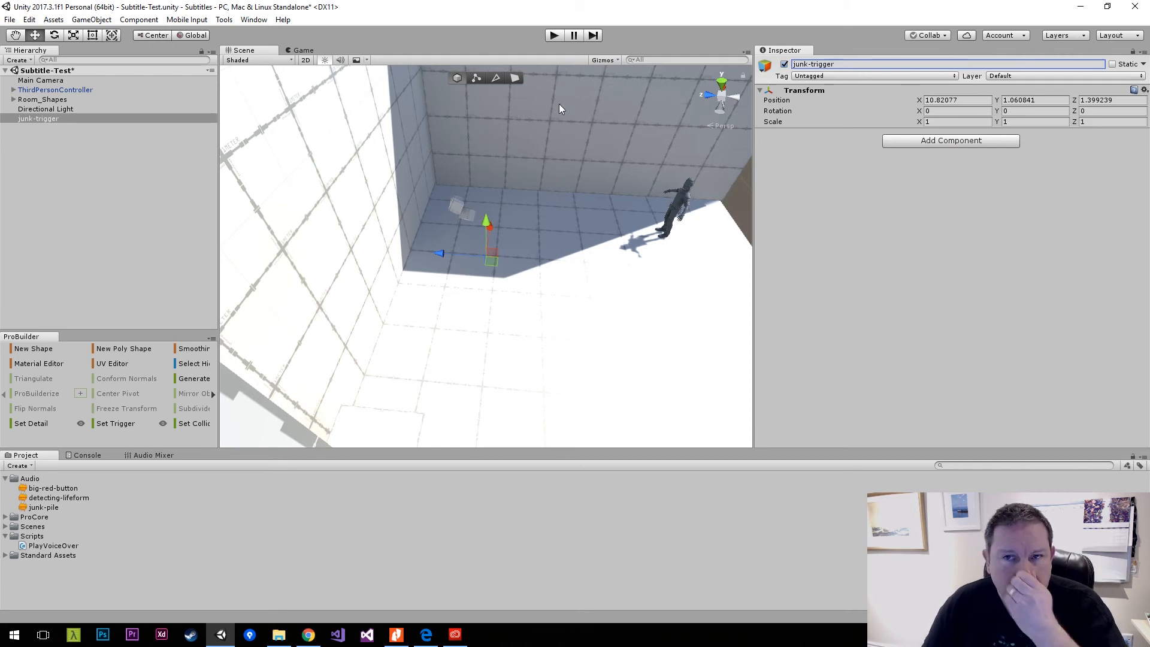
Add a Capsule Collider component to the junk-trigger object.
left_click(944, 145)
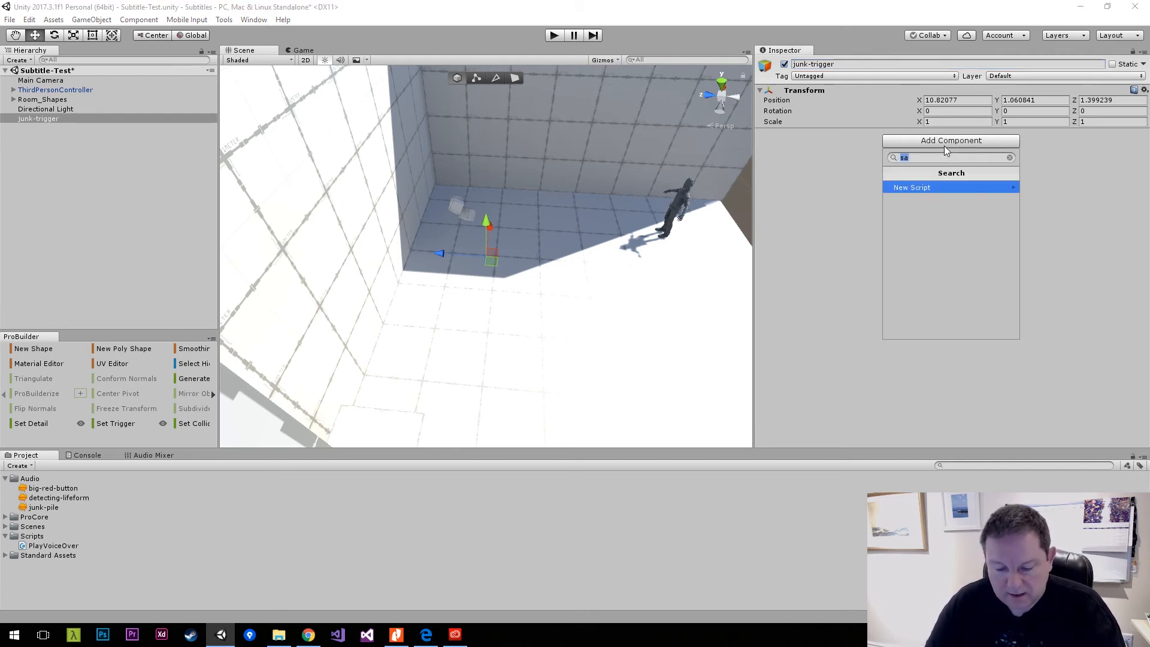
type("collider")
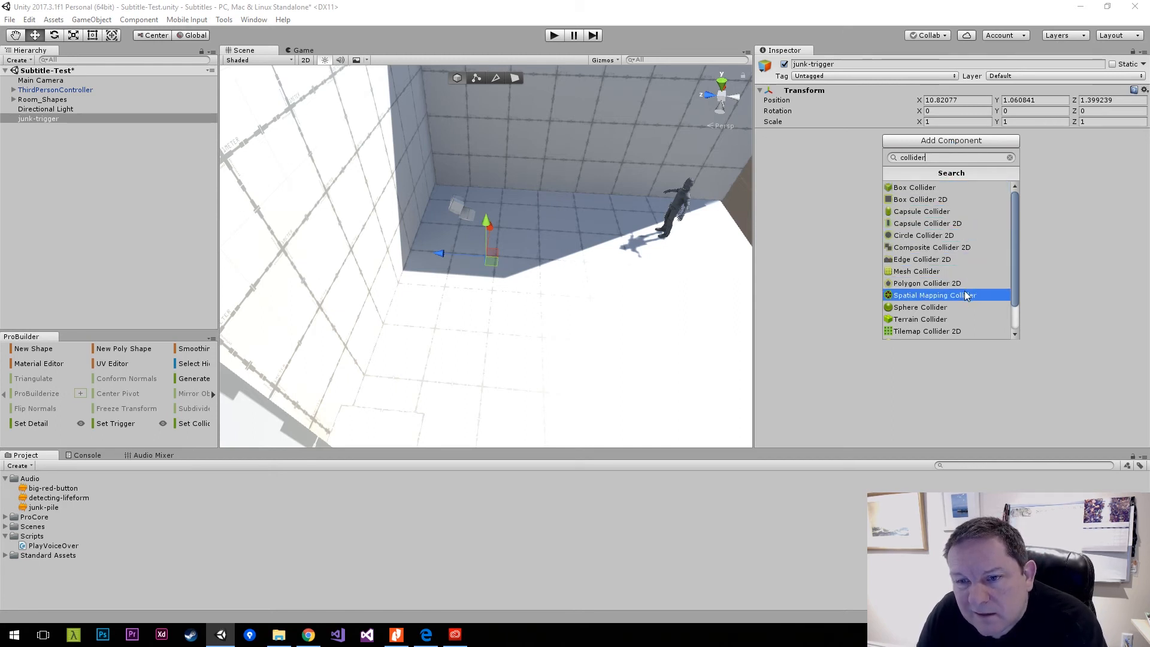
scroll(964, 290, "down", 2)
scroll(965, 291, "up", 2)
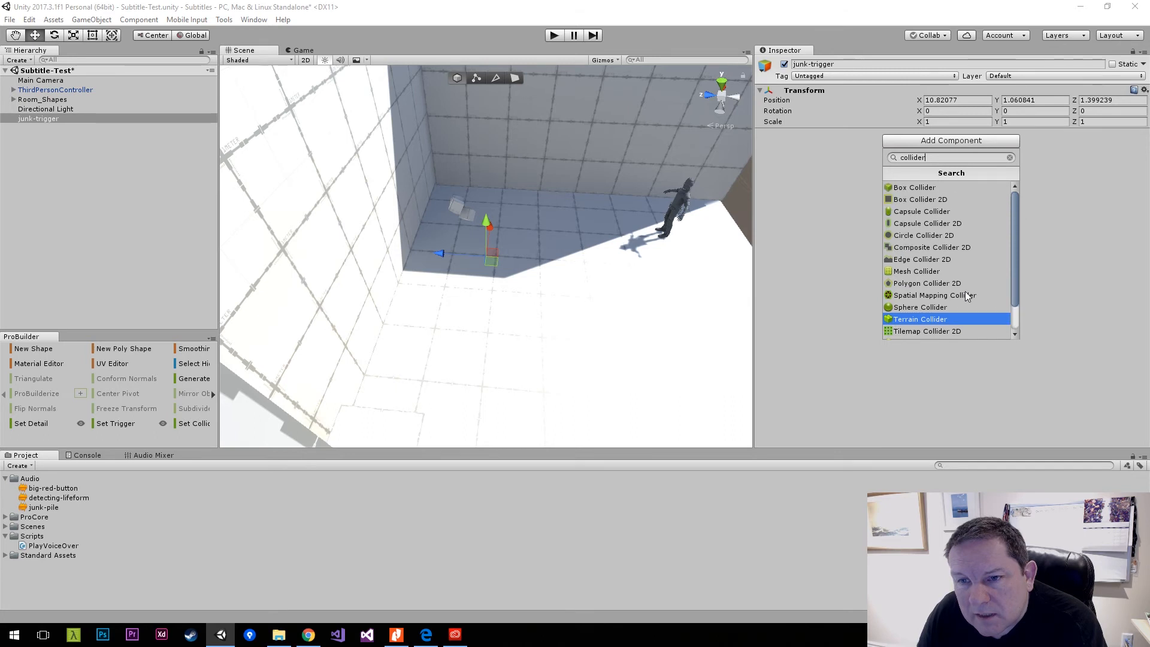
left_click(907, 221)
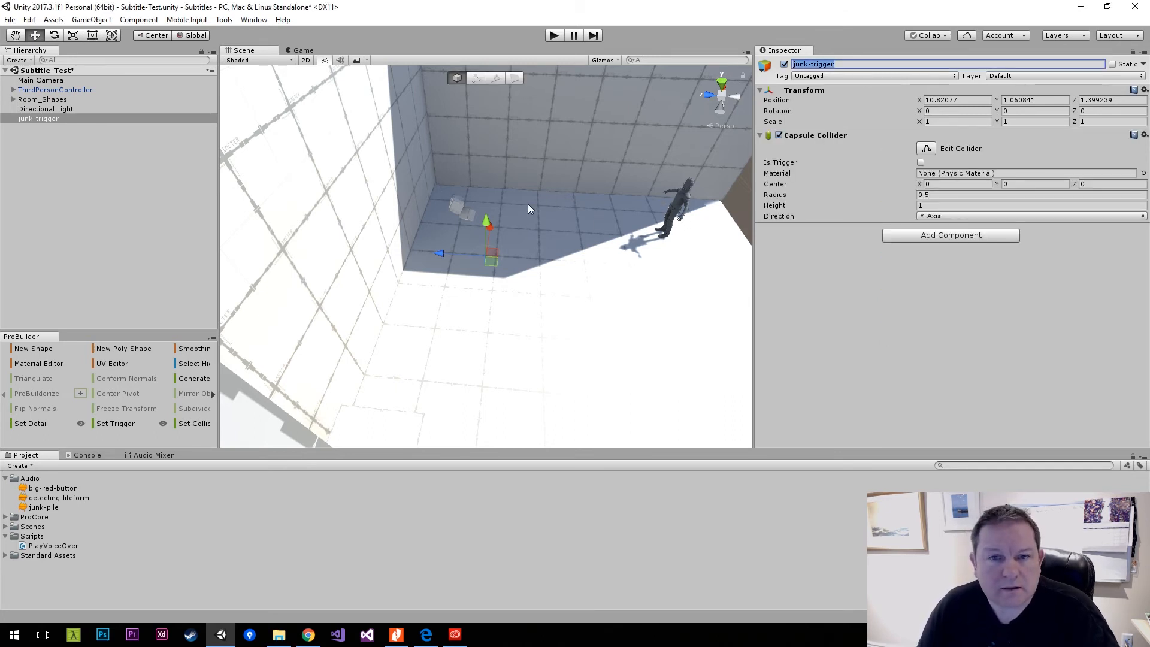
Raise junk-trigger to about Y 3.83 and set its capsule collider height to 2.5.
left_click_drag(485, 231, 484, 166)
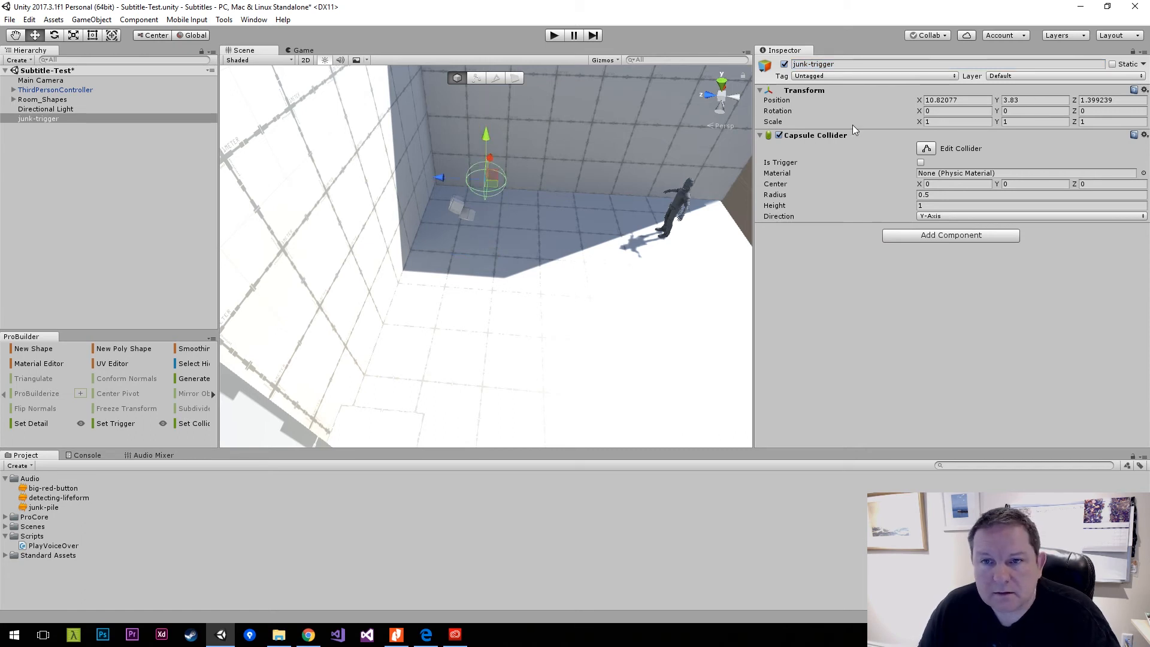
left_click(923, 205)
type("1.3")
key("BackSpace")
key("BackSpace")
key("BackSpace")
type("2.5")
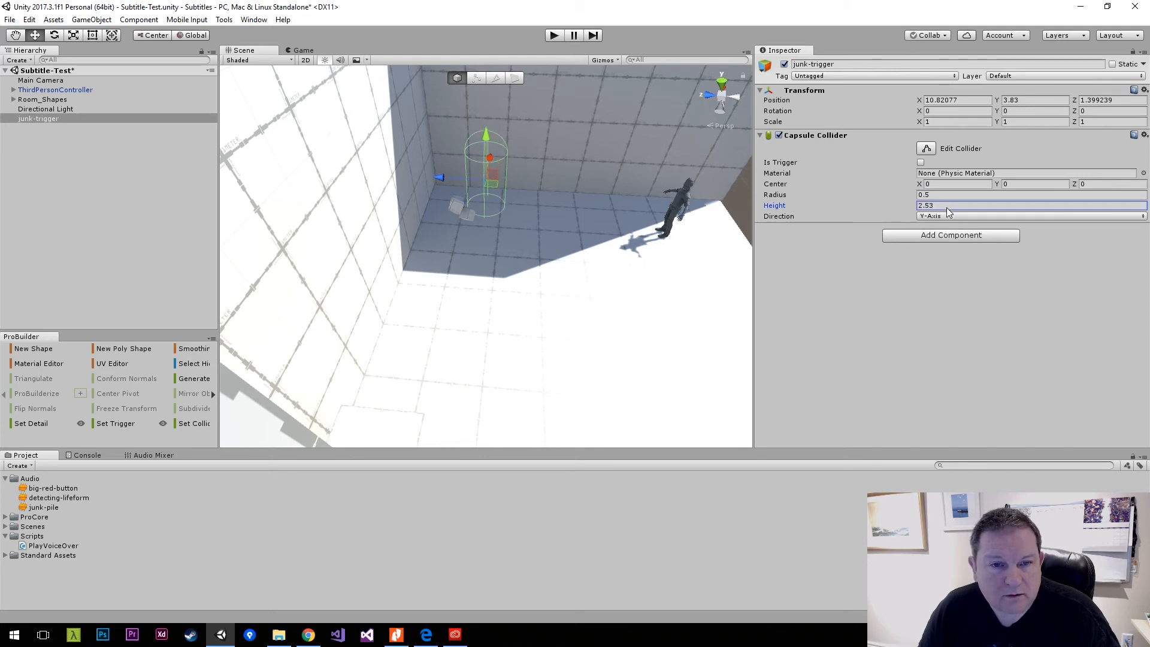
Move junk-trigger onto the junk pile at about X 9.43, Z 1.82.
left_click_drag(499, 183, 341, 121)
left_click_drag(478, 185, 447, 188)
Set the junk-trigger capsule collider's radius to 0.83 and make it a trigger.
left_click(921, 195)
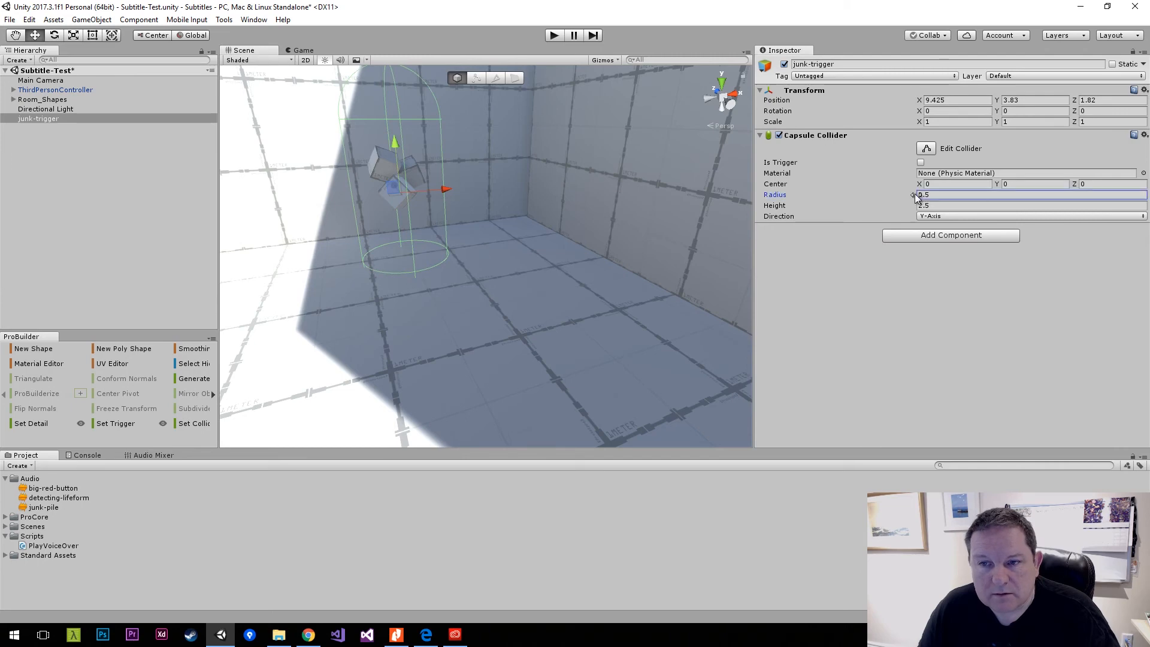
type("0.83")
right_click_drag(671, 202, 624, 185)
left_click(921, 163)
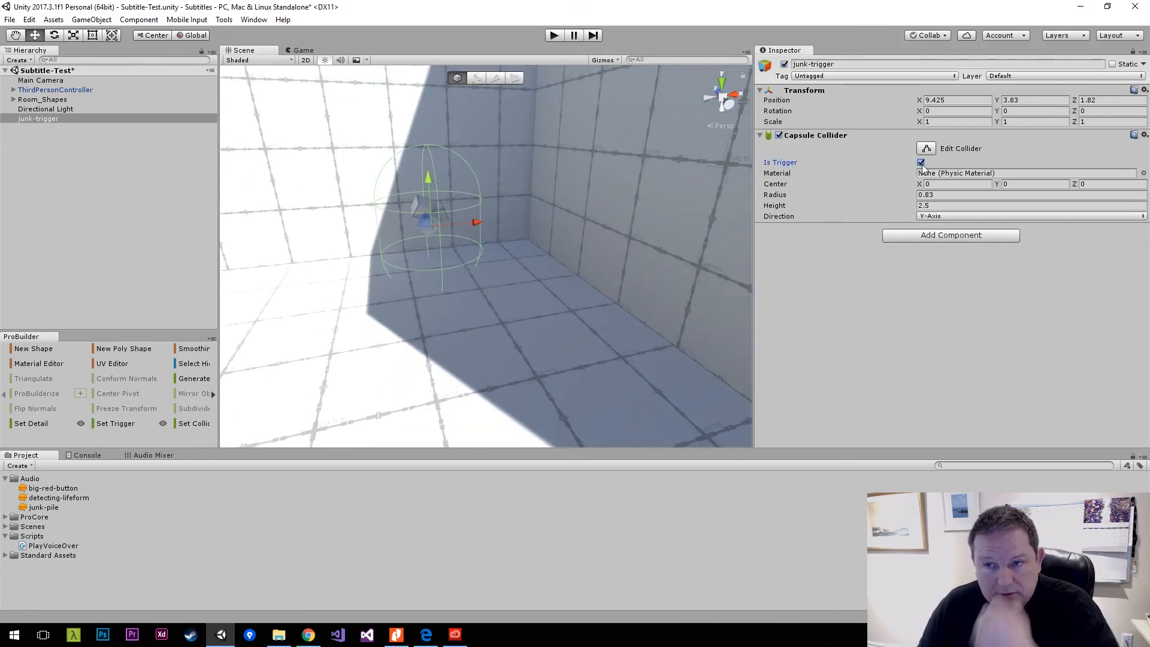
Duplicate junk-trigger and move the copy to the large block beside the tunnel, at about X 4.89, Z 2.05.
right_click_drag(428, 180, 309, 170)
key("ctrl+d")
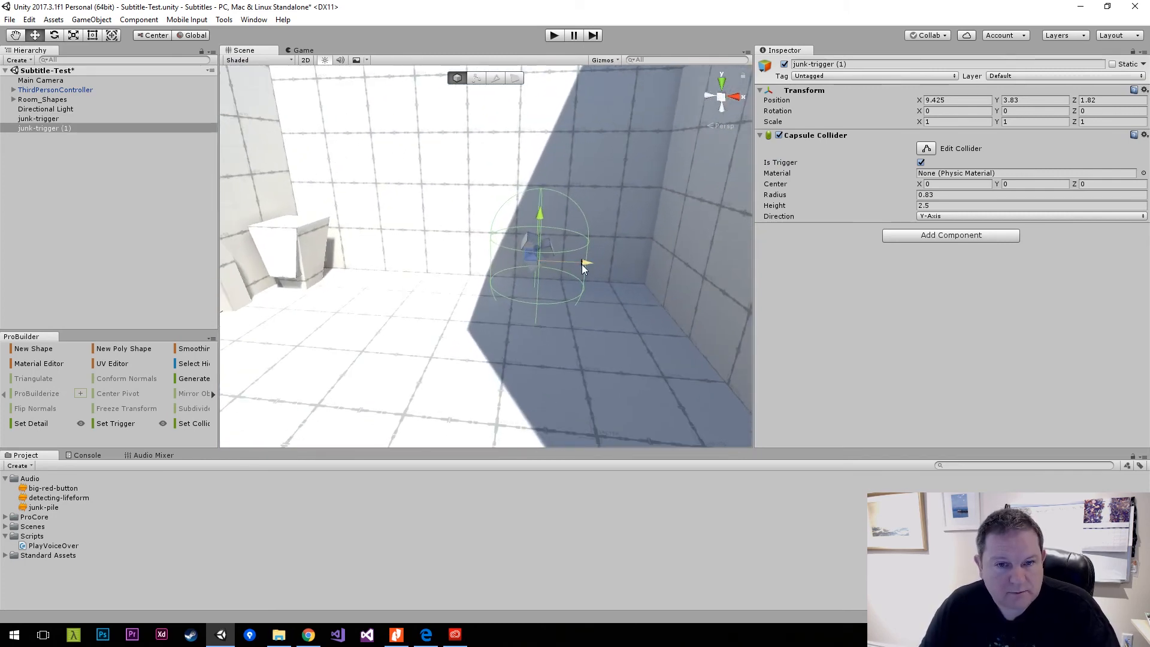
left_click_drag(581, 264, 333, 252)
right_click_drag(334, 252, 117, 373)
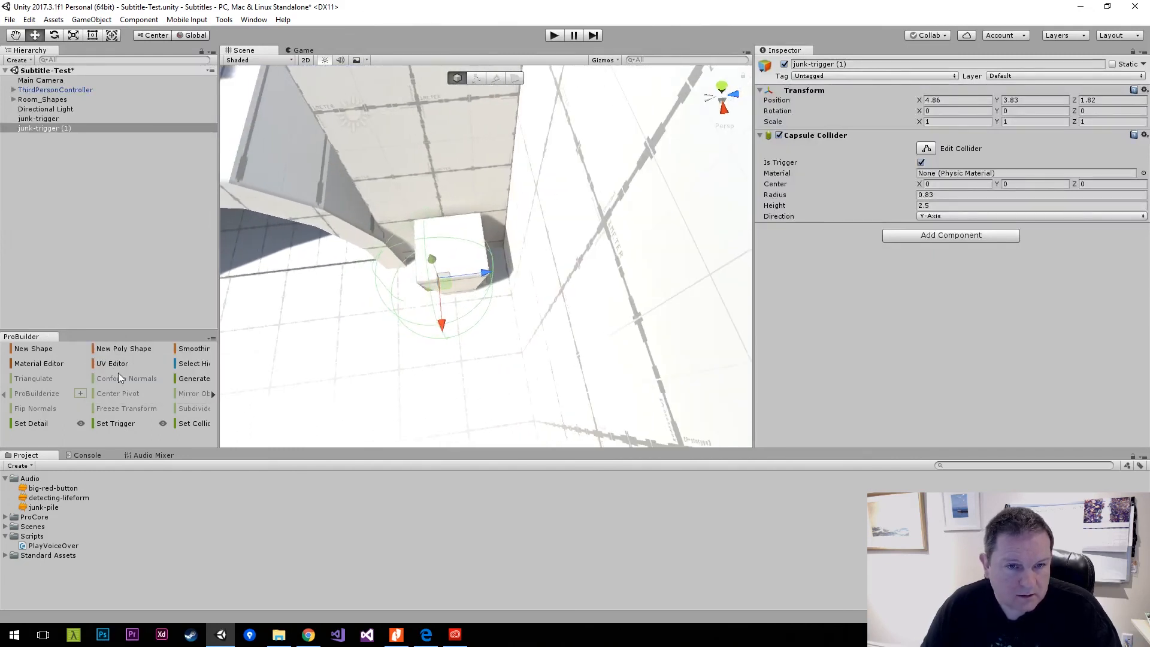
left_click_drag(487, 275, 503, 275)
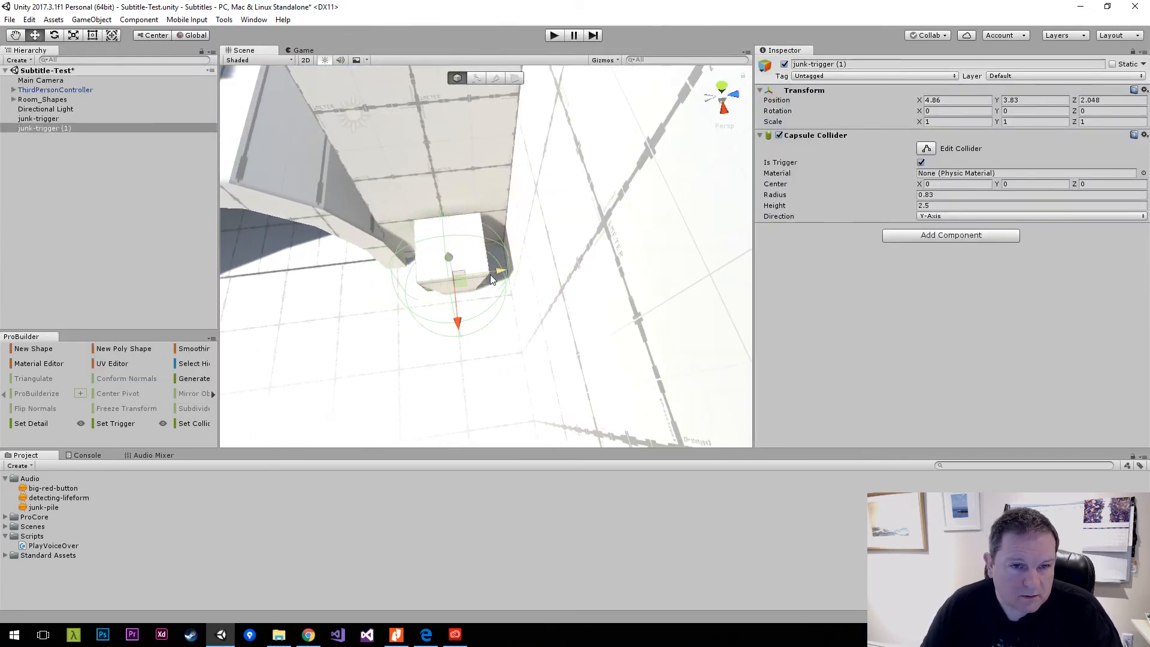
left_click_drag(457, 326, 457, 329)
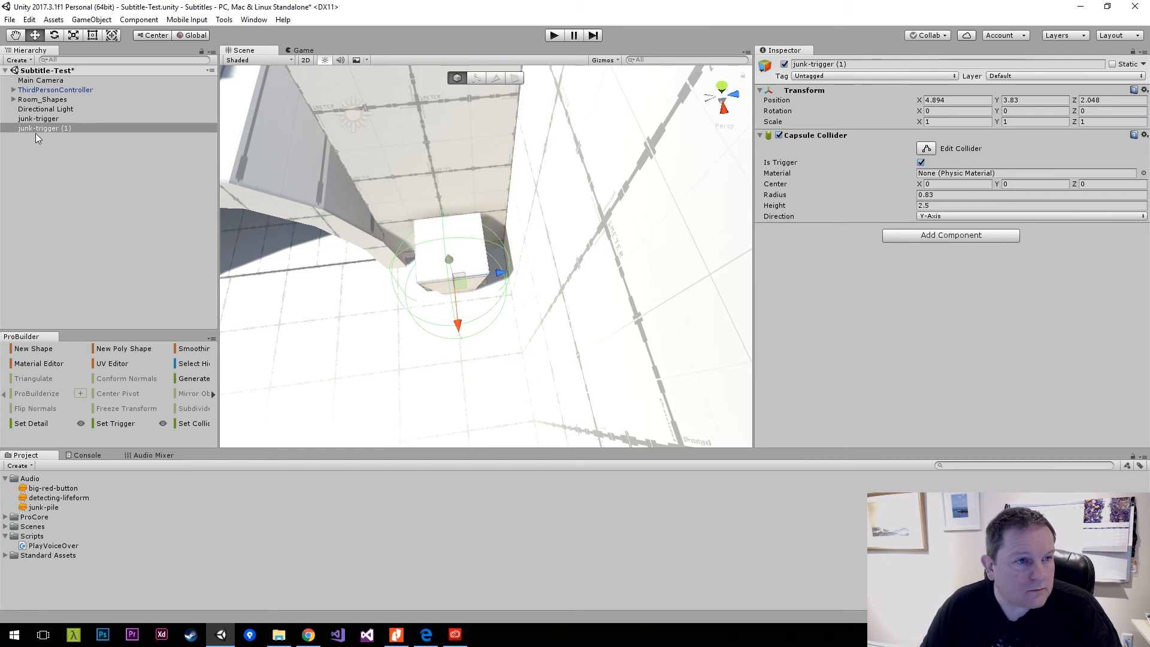
Rename the duplicated trigger object as button-trigger.
left_click(917, 64)
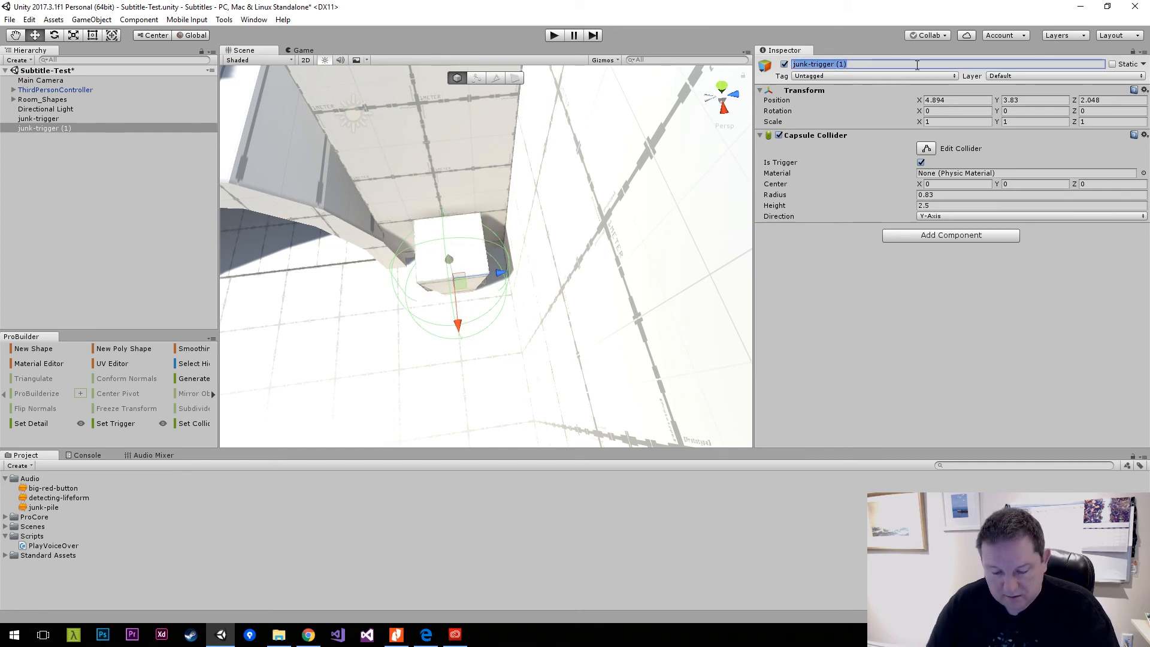
type("bt")
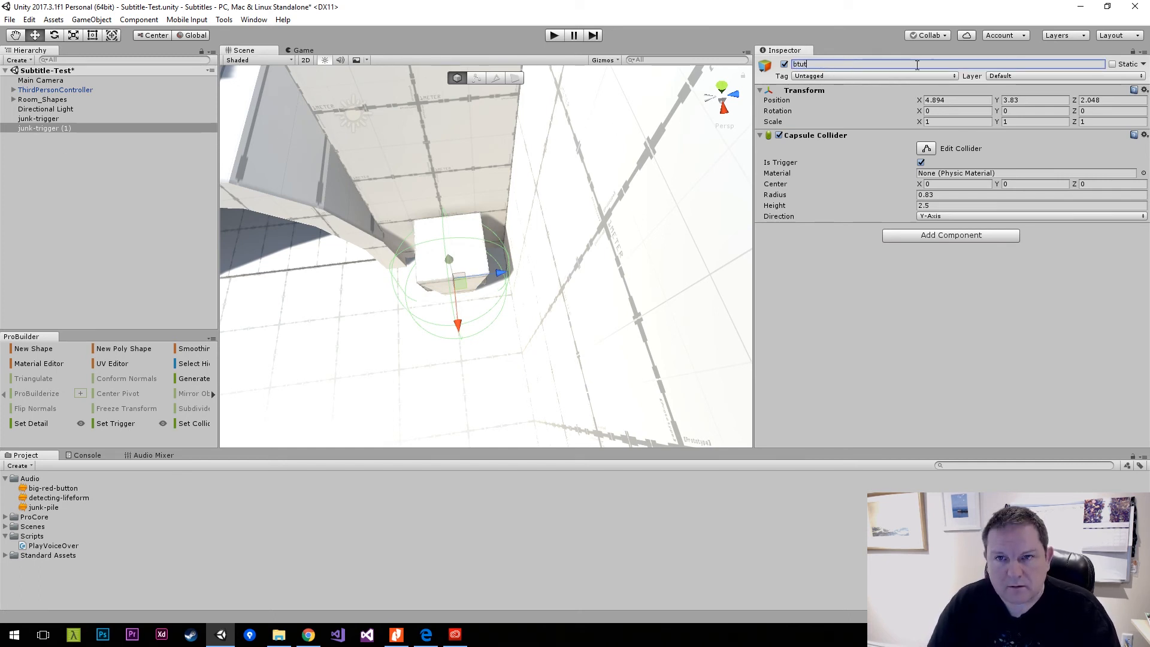
type("utton")
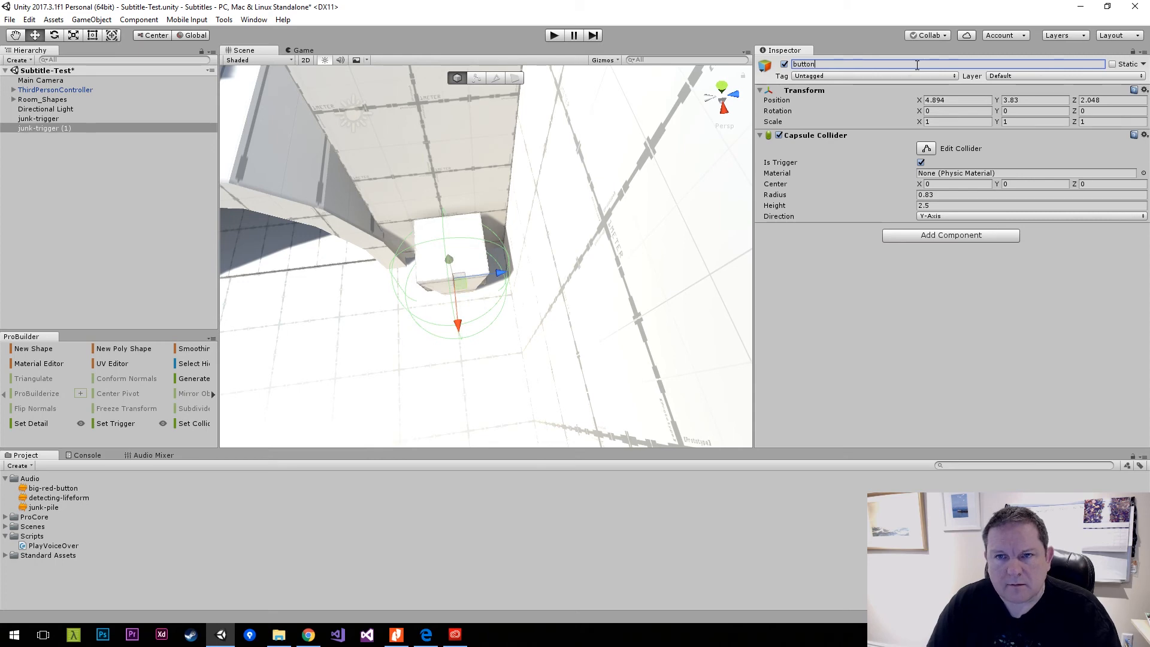
type("-trigger")
key("Return")
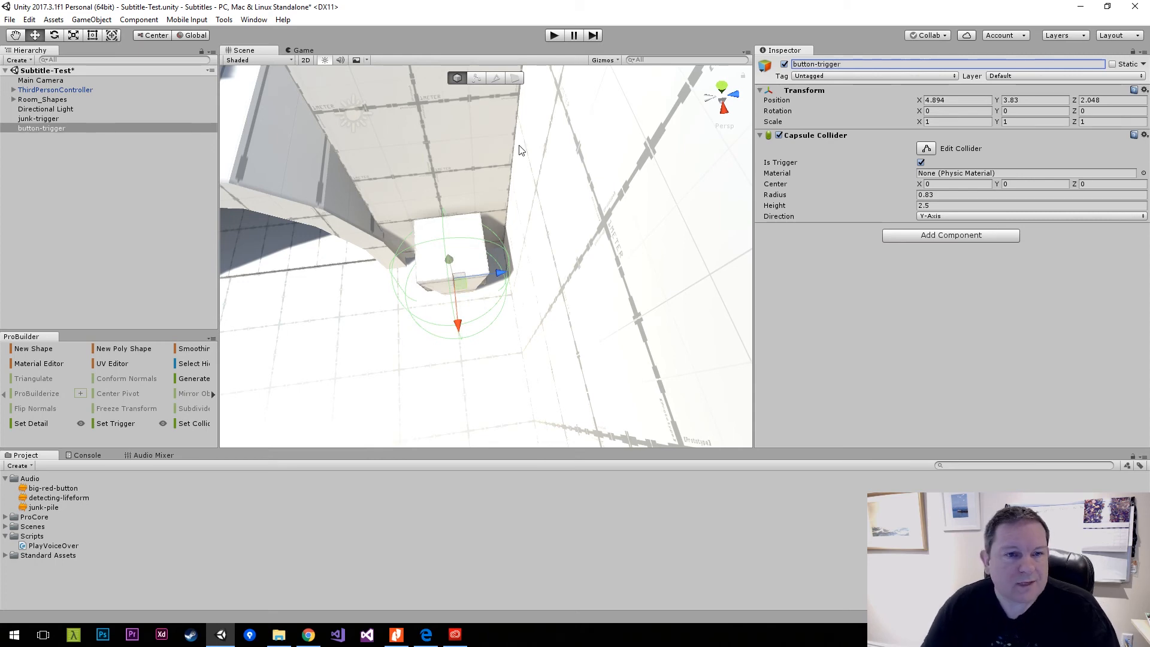
left_click_drag(519, 149, 433, 247, "alt")
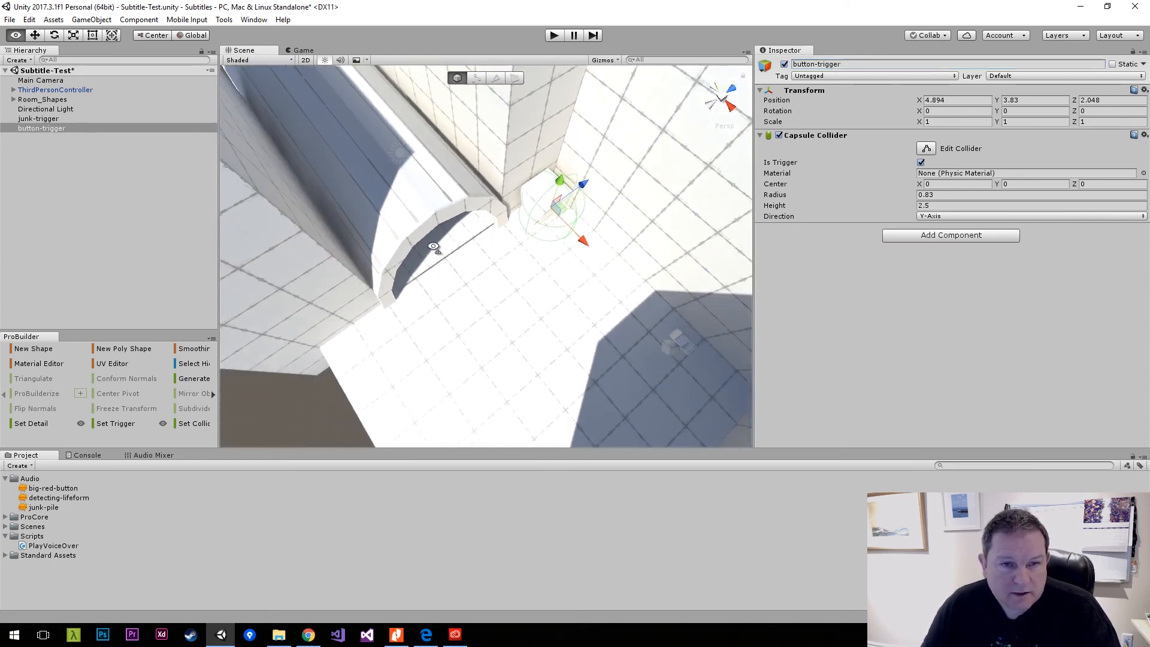
Create an empty game object in the scene and set its position to 0, 0, 0.
left_click(166, 225)
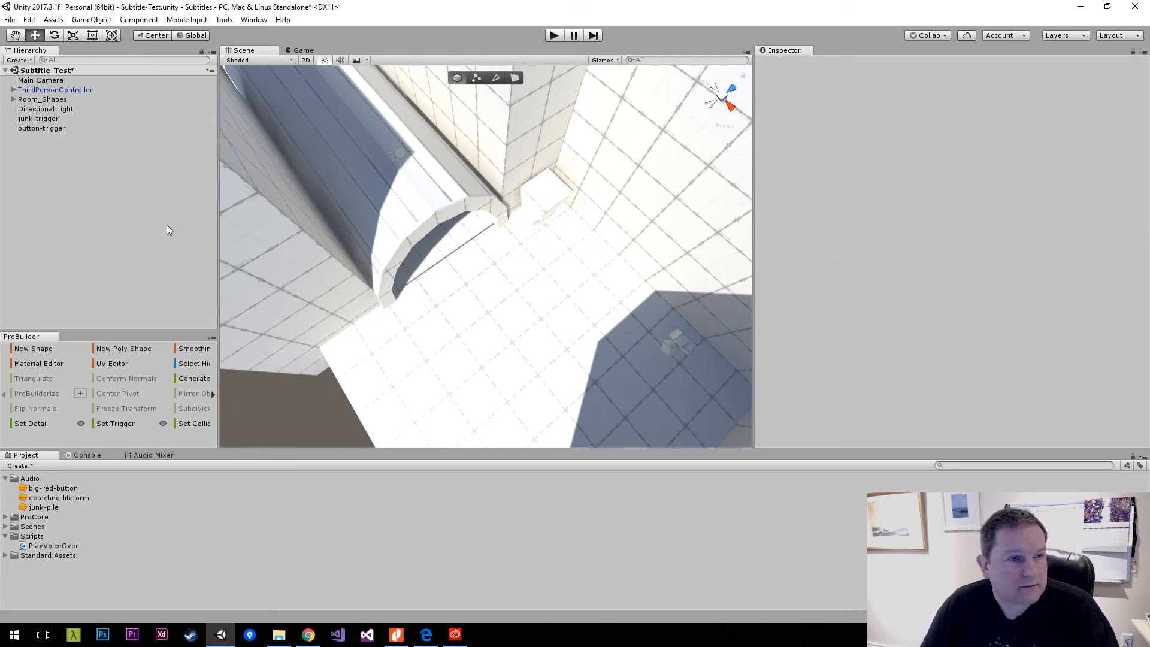
right_click(99, 195)
left_click(144, 295)
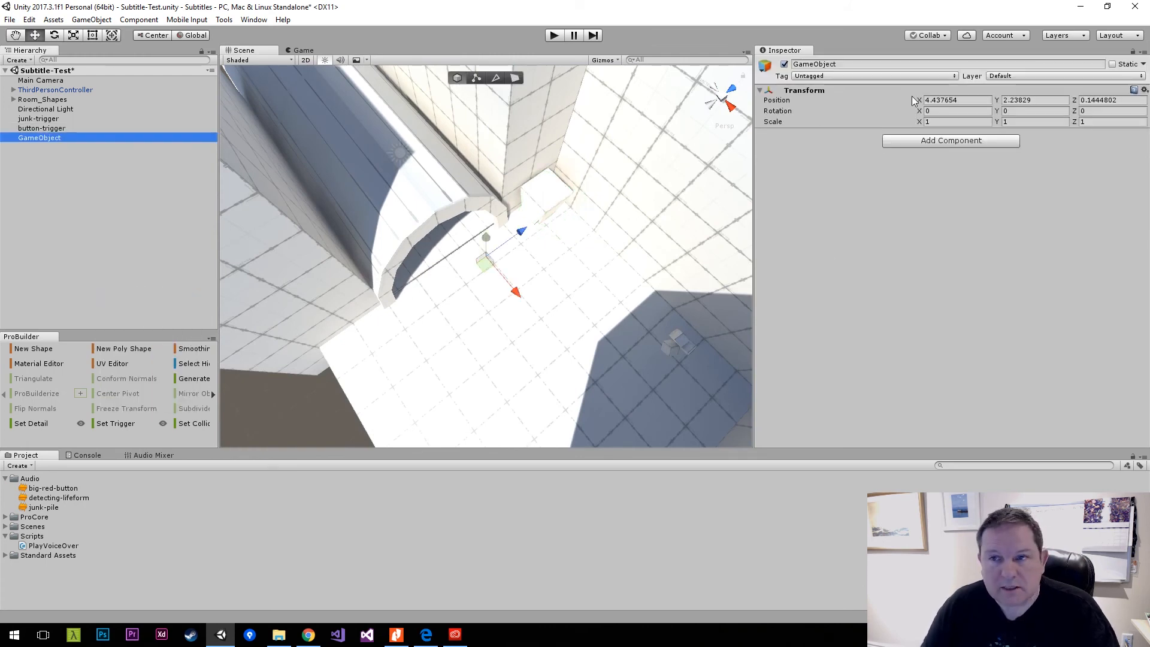
left_click(975, 101)
type("0")
key("Tab")
type("0")
key("Tab")
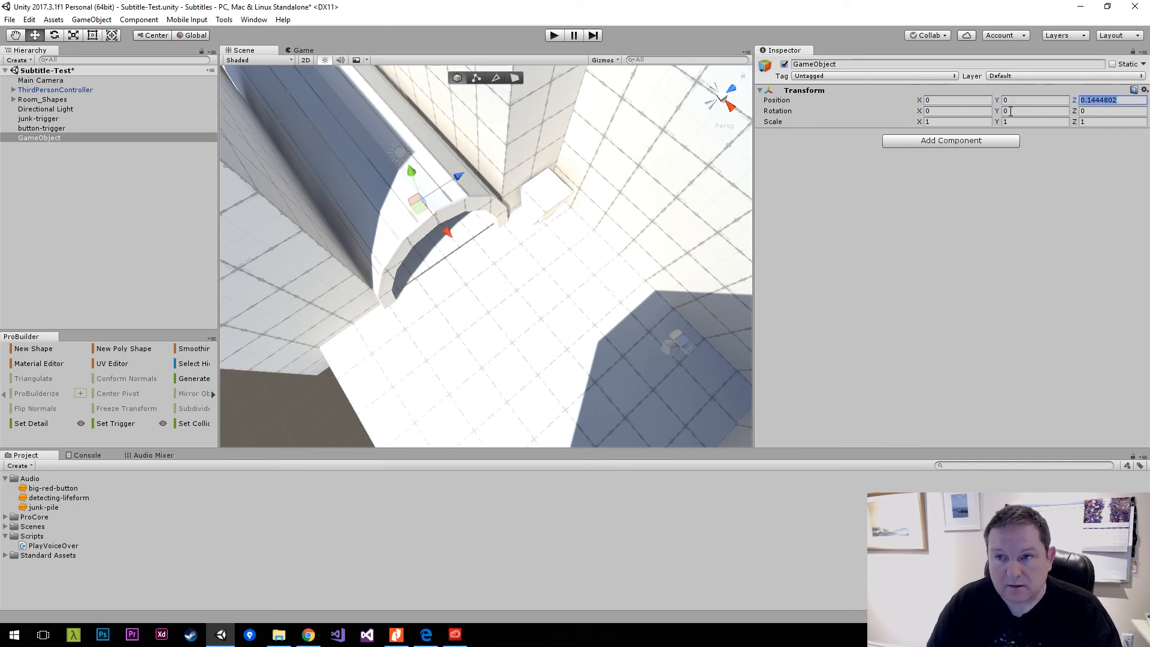
type("0")
Add a Box Collider to the new object and move it into the tunnel entrance, at about X 2.83, Y 3.82, Z -0.7.
left_click(914, 141)
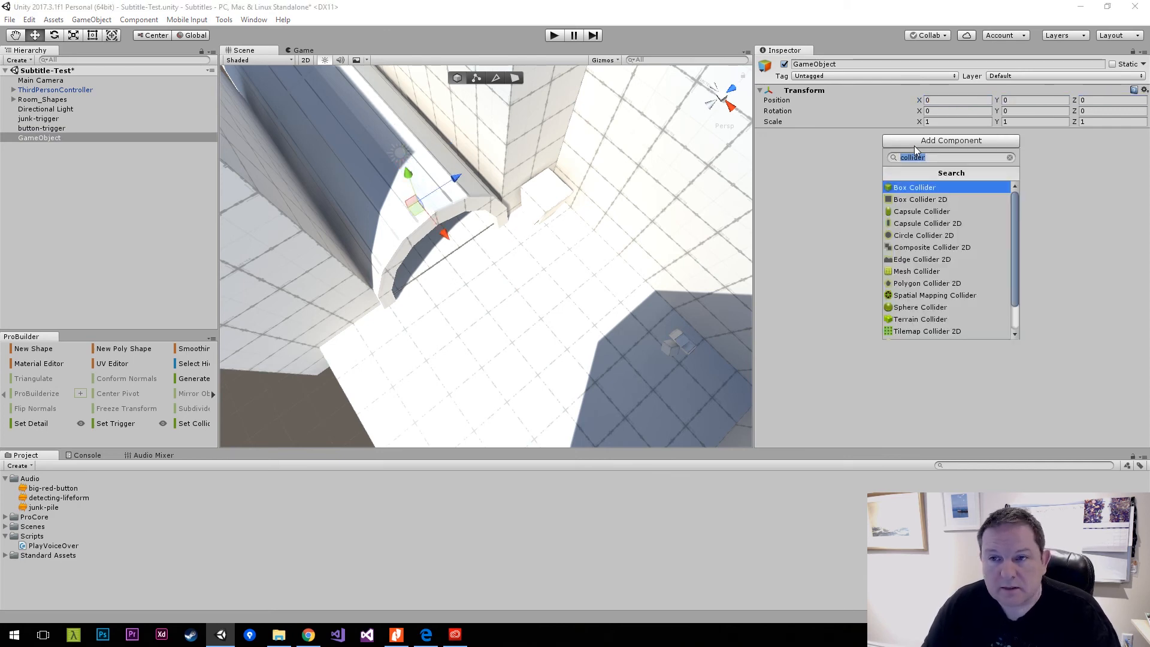
left_click(963, 187)
right_click_drag(645, 197, 393, 125)
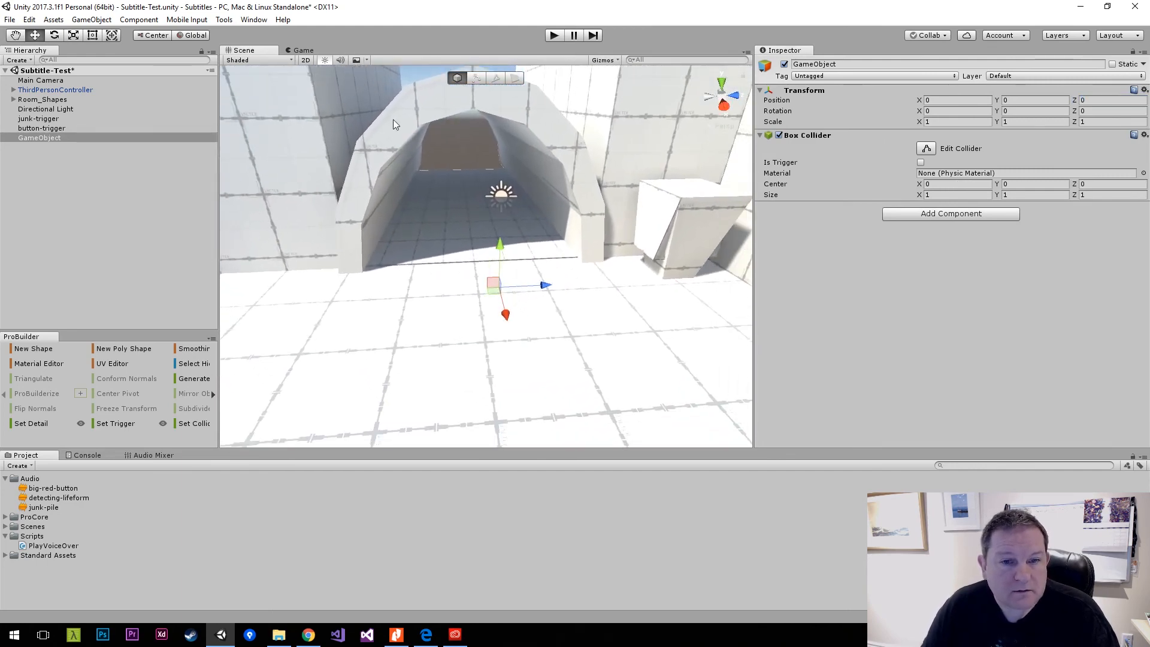
left_click_drag(500, 246, 503, 125)
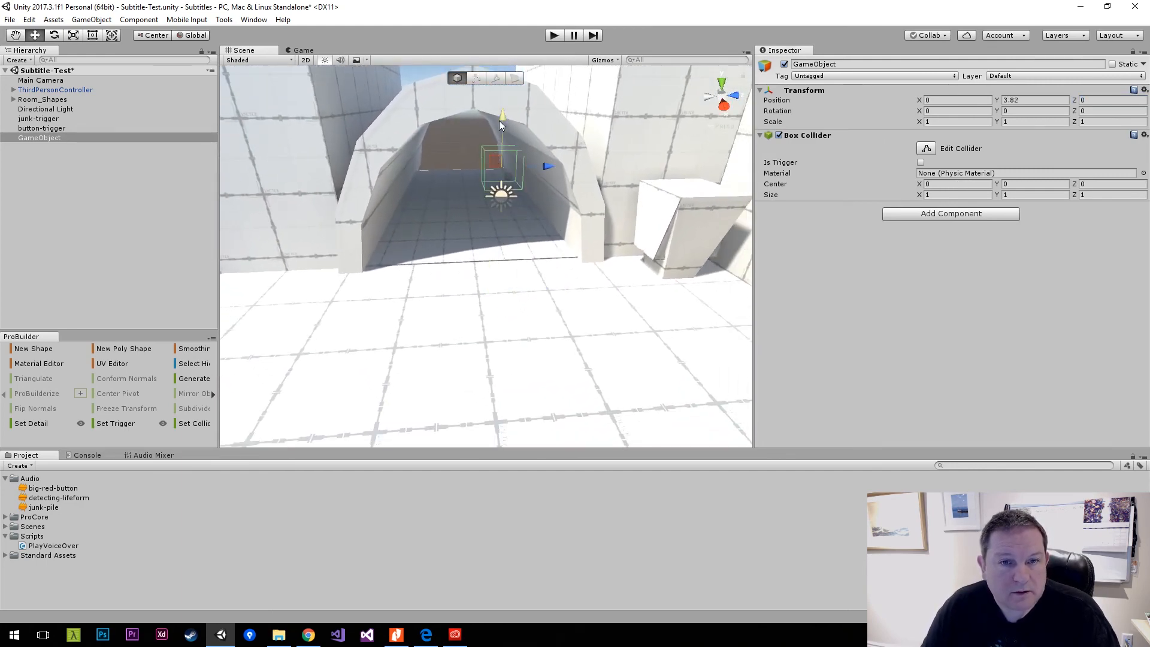
left_click_drag(548, 166, 478, 207)
Set the box collider's size to X 1, Y 4, Z 4.
left_click(948, 194)
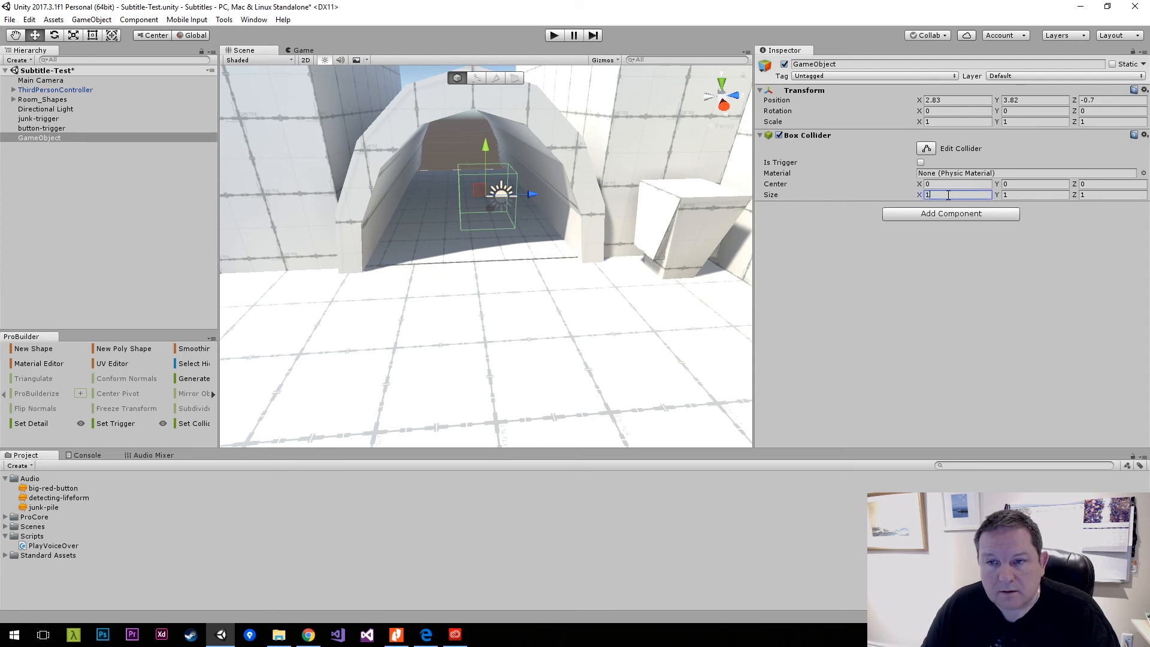
type("8")
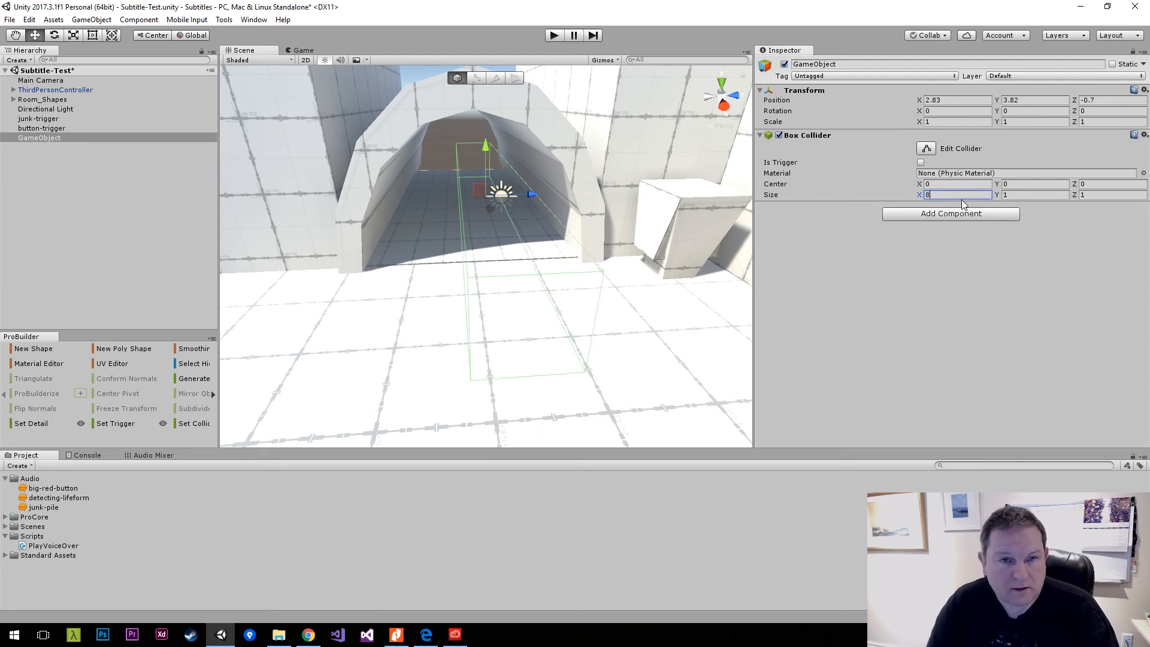
key("BackSpace")
type("1")
key("Tab")
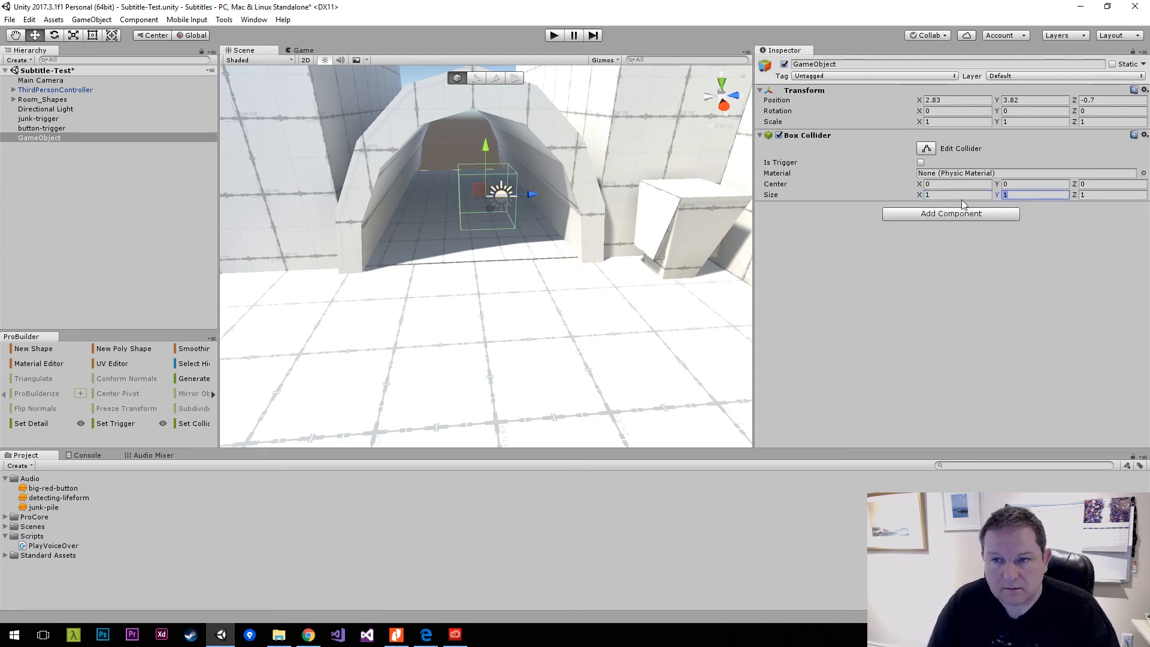
type("4")
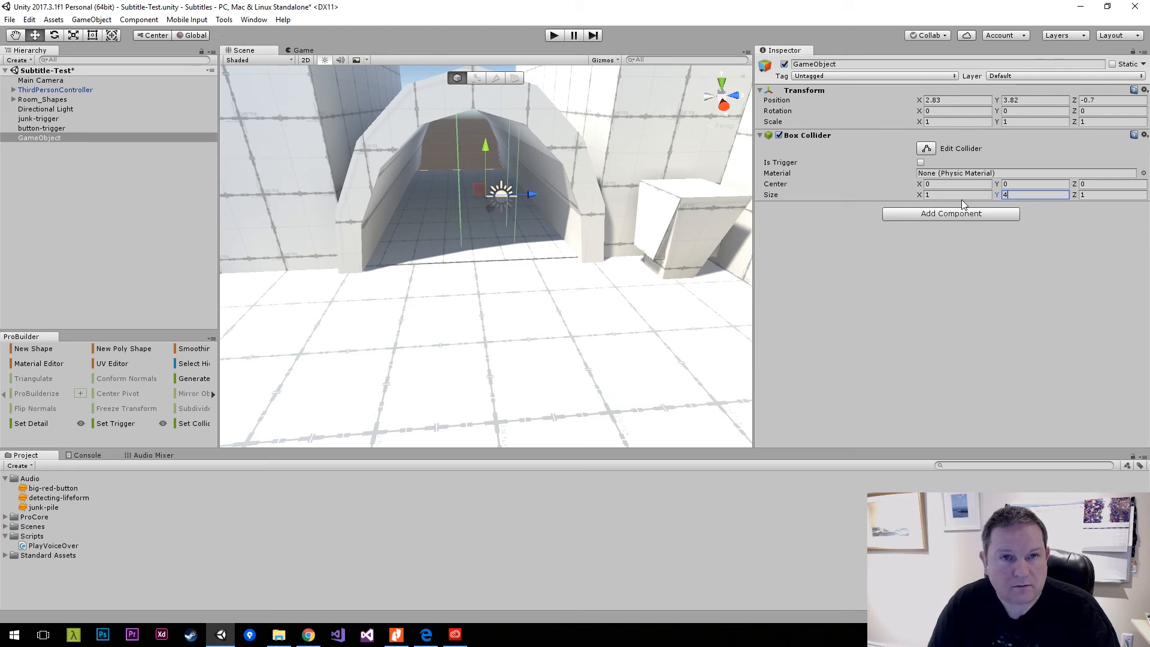
key("Tab")
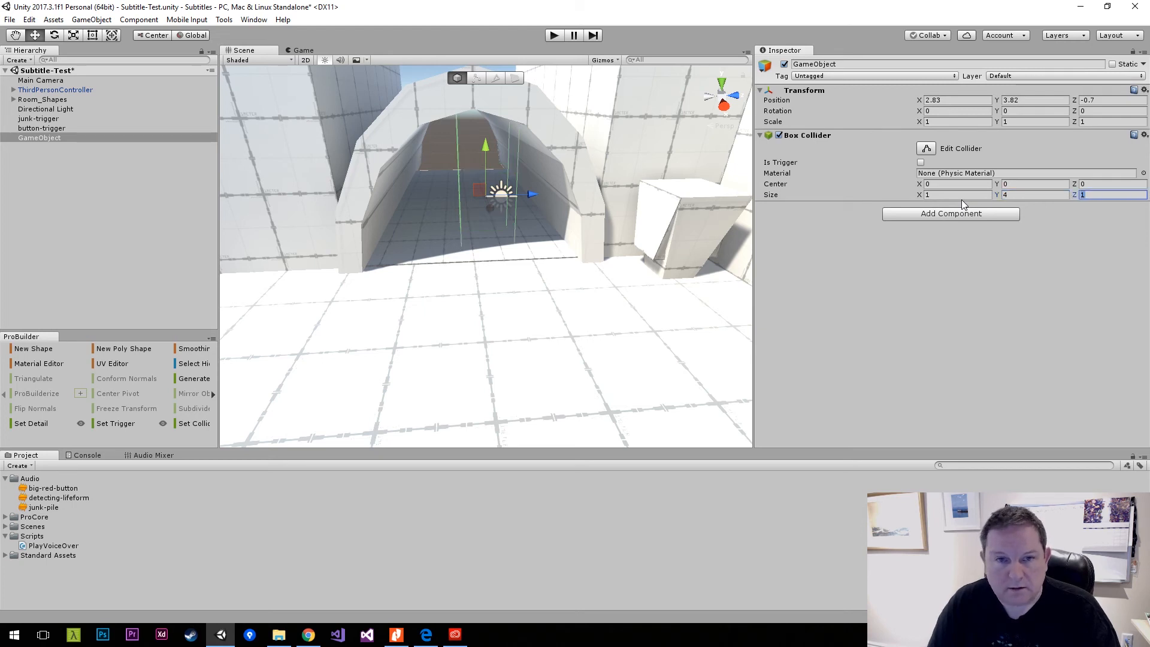
type("4")
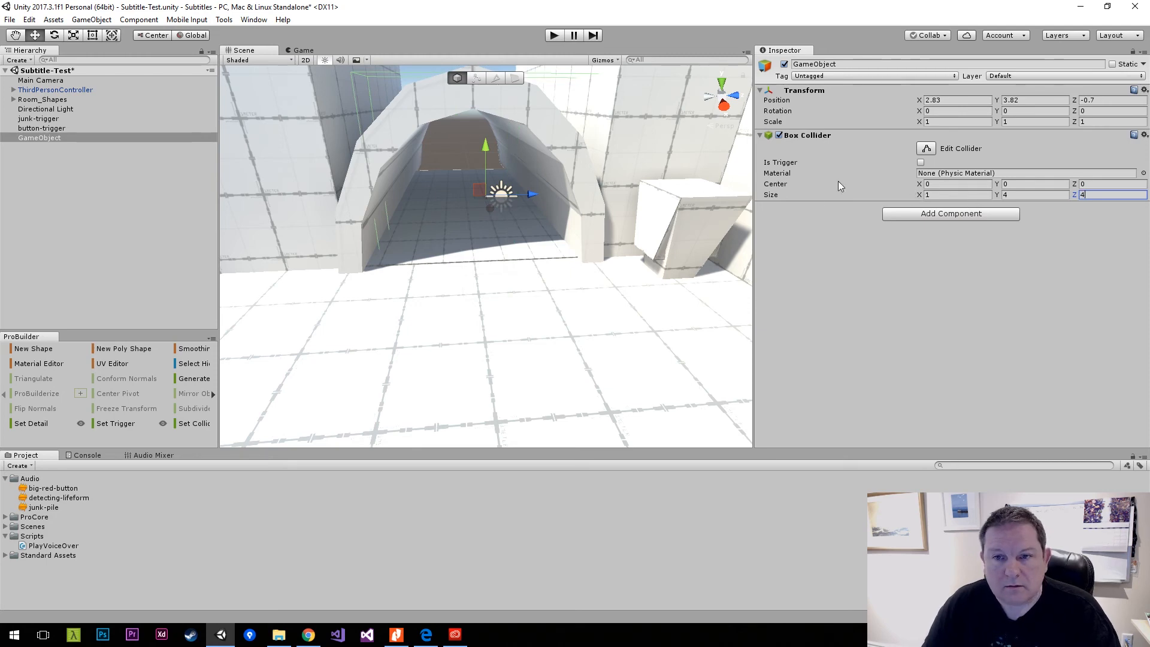
Shift the box collider object slightly along X to about 2.77 and make its collider a trigger.
right_click_drag(612, 184, 603, 194)
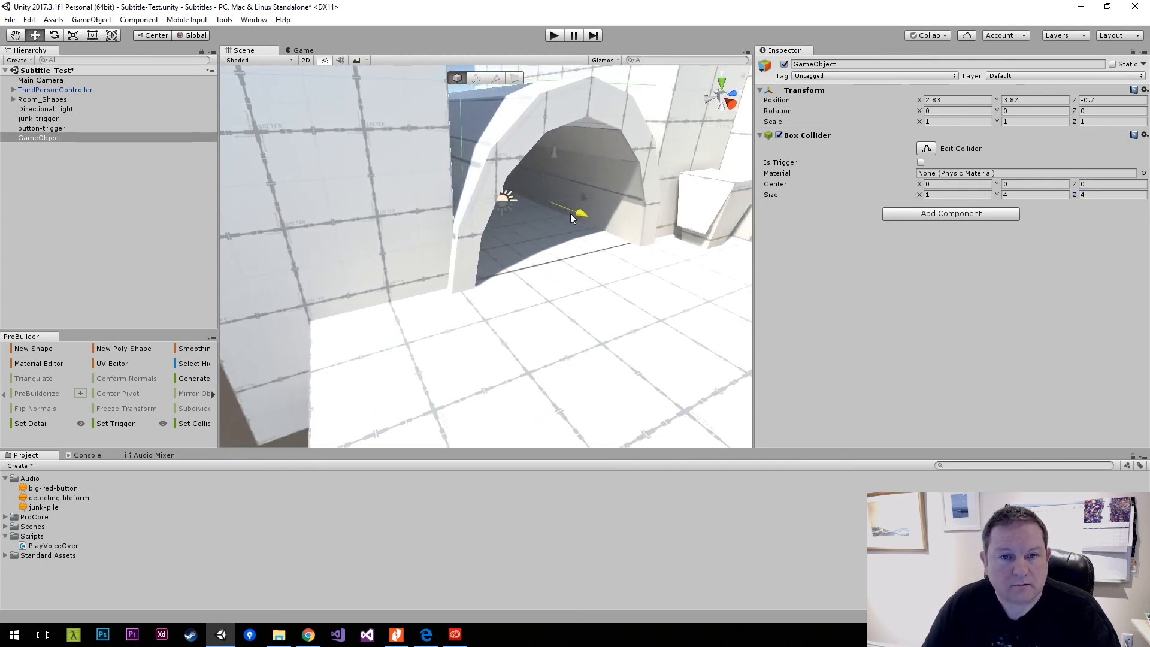
mouse_move(571, 214)
left_mouse_down()
mouse_move(588, 224)
mouse_move(559, 211)
left_mouse_up()
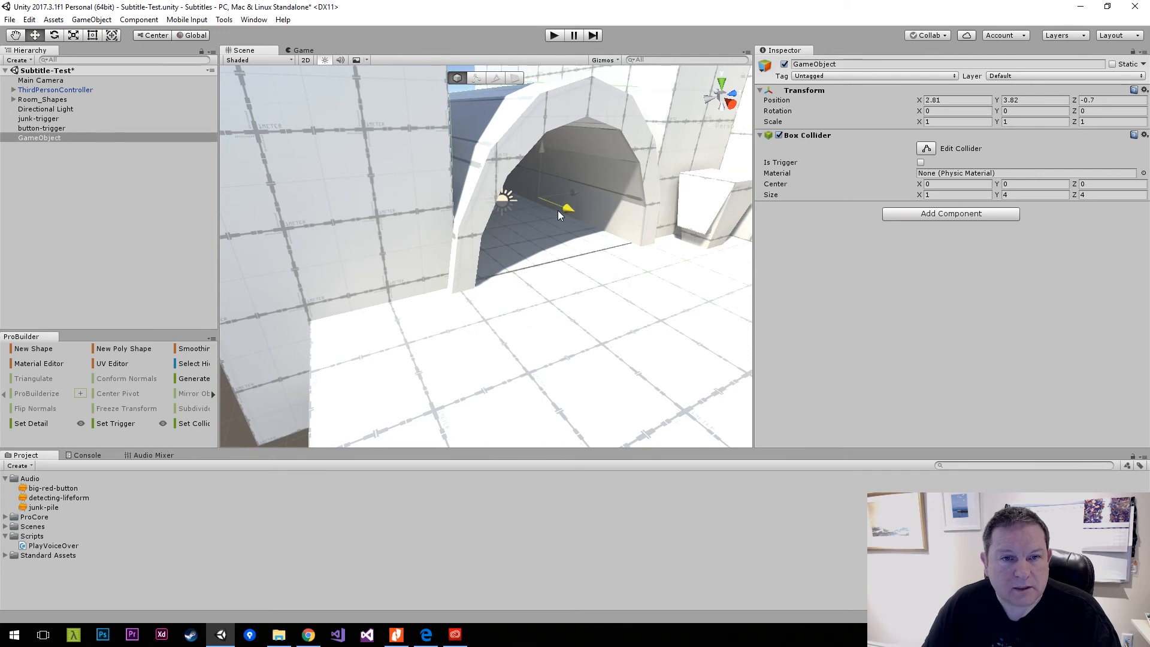
mouse_move(576, 184)
right_mouse_down()
mouse_move(298, 159)
mouse_move(565, 175)
right_mouse_up()
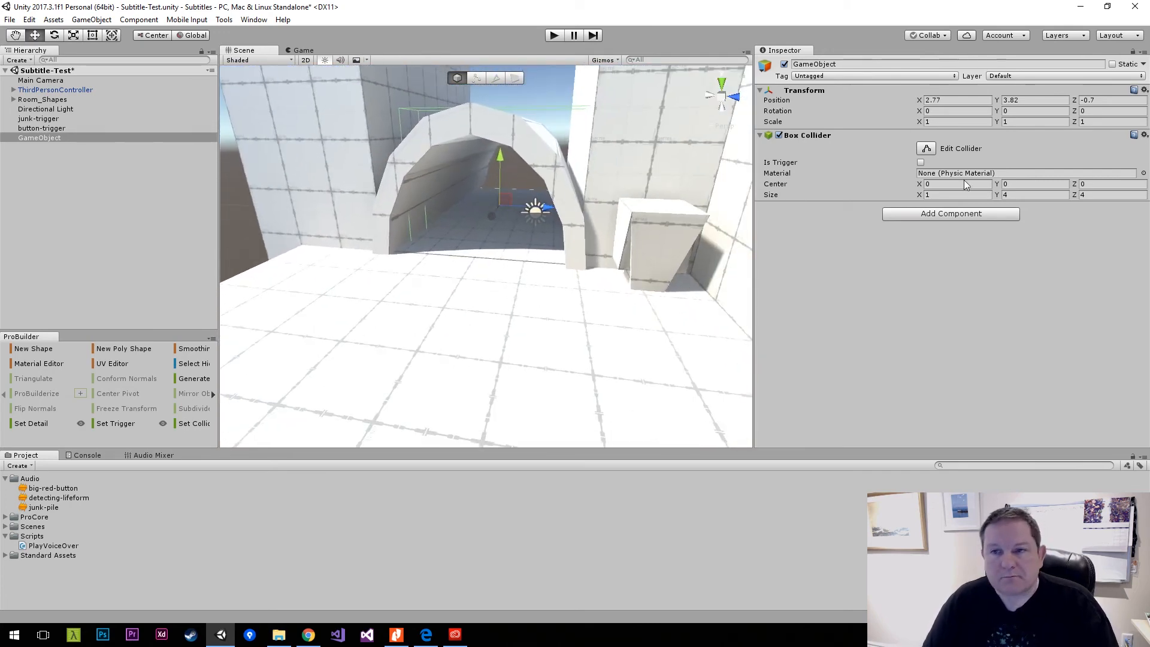
left_click(921, 162)
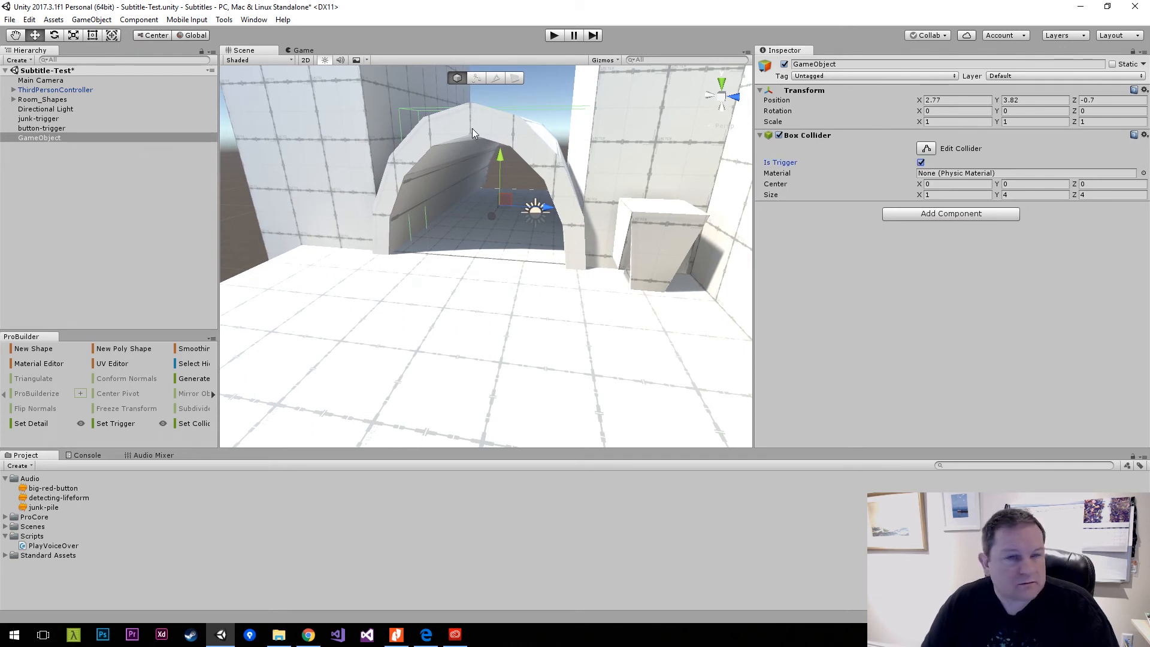
Rename the tunnel's trigger object as corridor-trigger and save the scene.
left_click(898, 64)
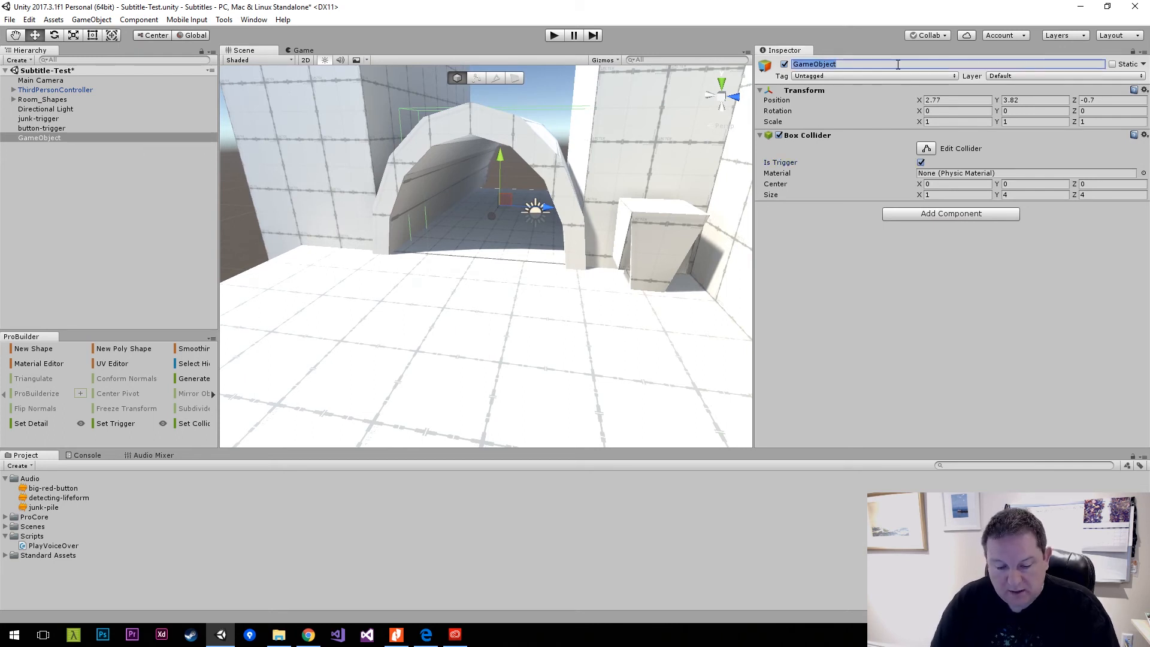
type("corridor")
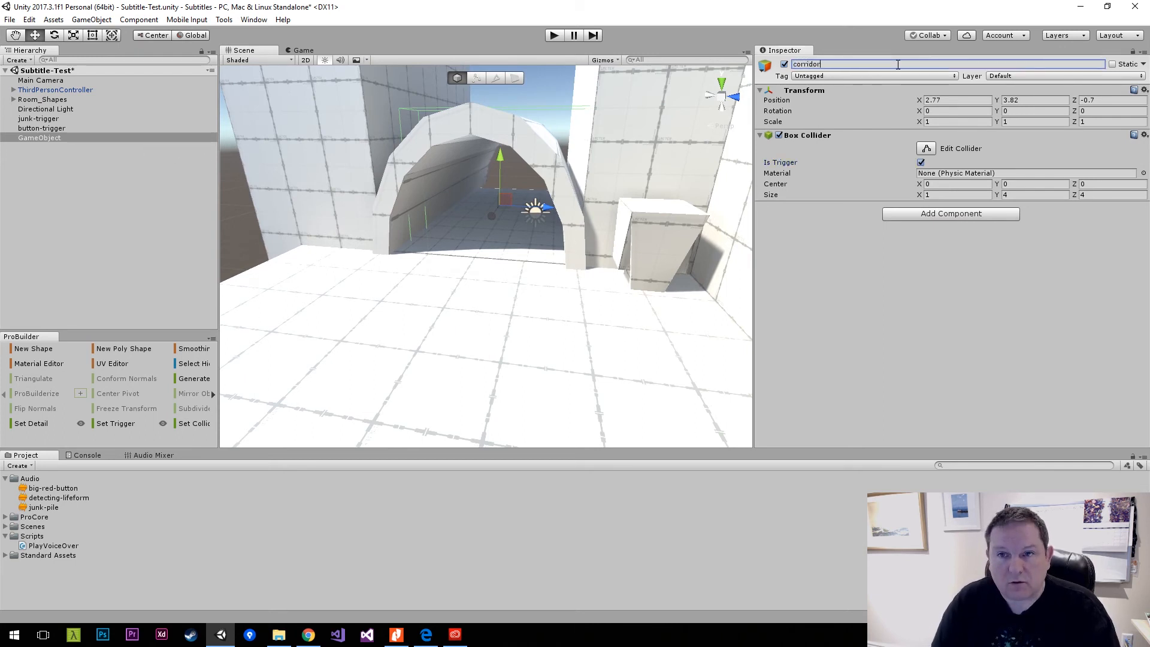
type("-trigger")
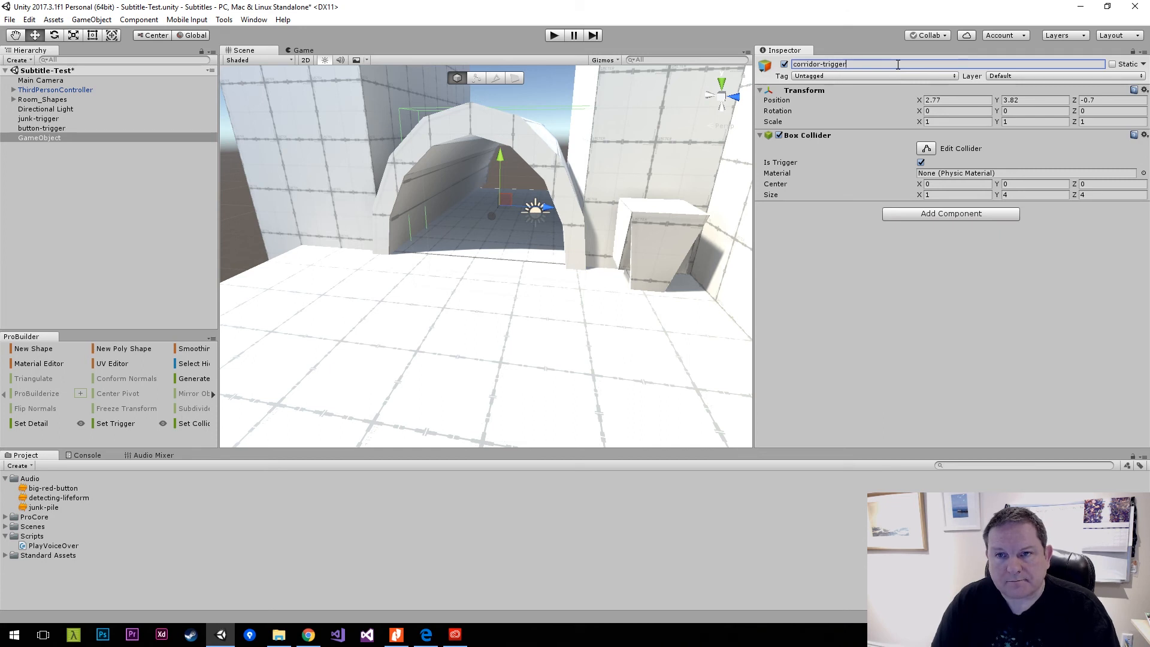
key("Return")
key("ctrl+s")
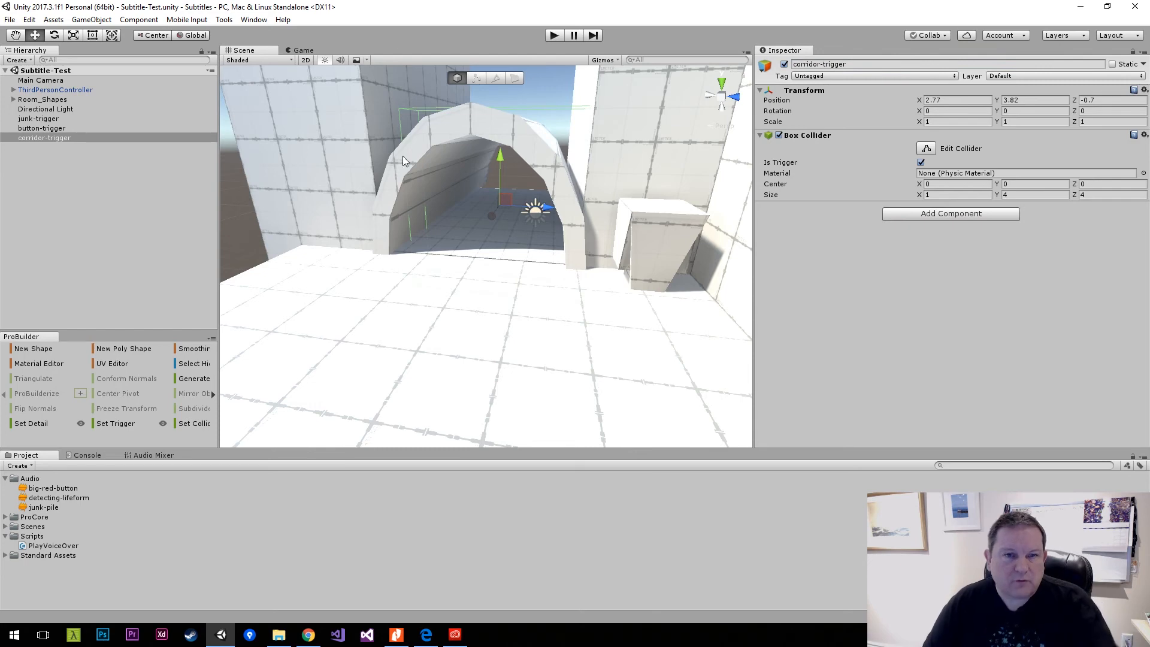
right_click_drag(456, 234, 789, 227)
key("w")
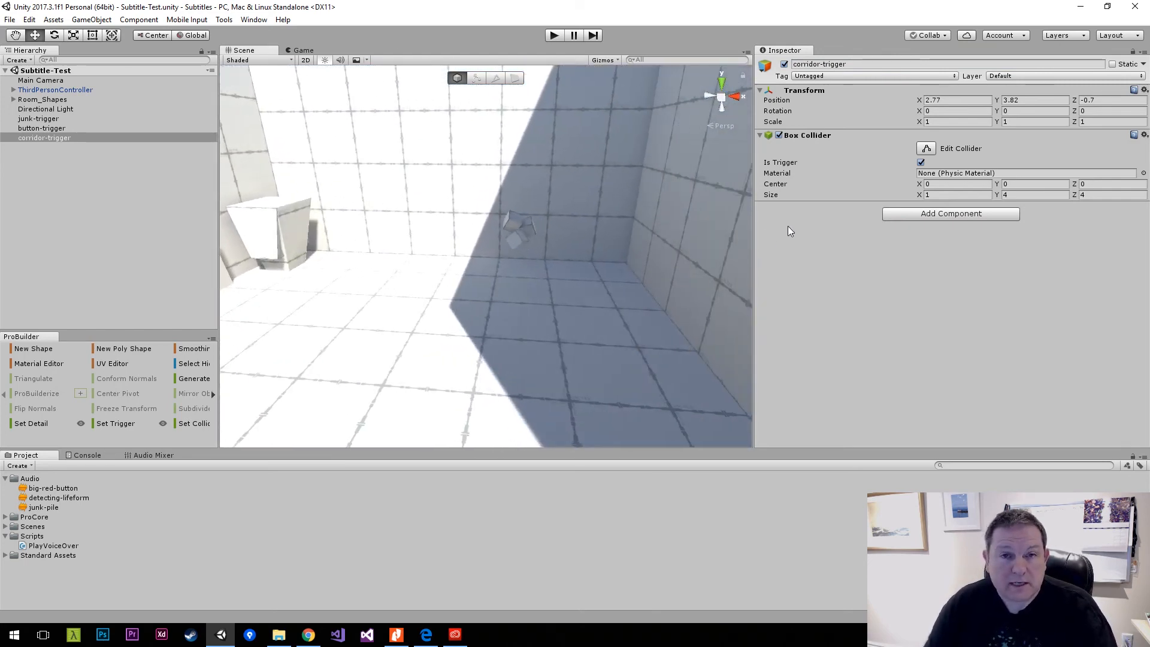
right_click_drag(572, 233, 553, 323)
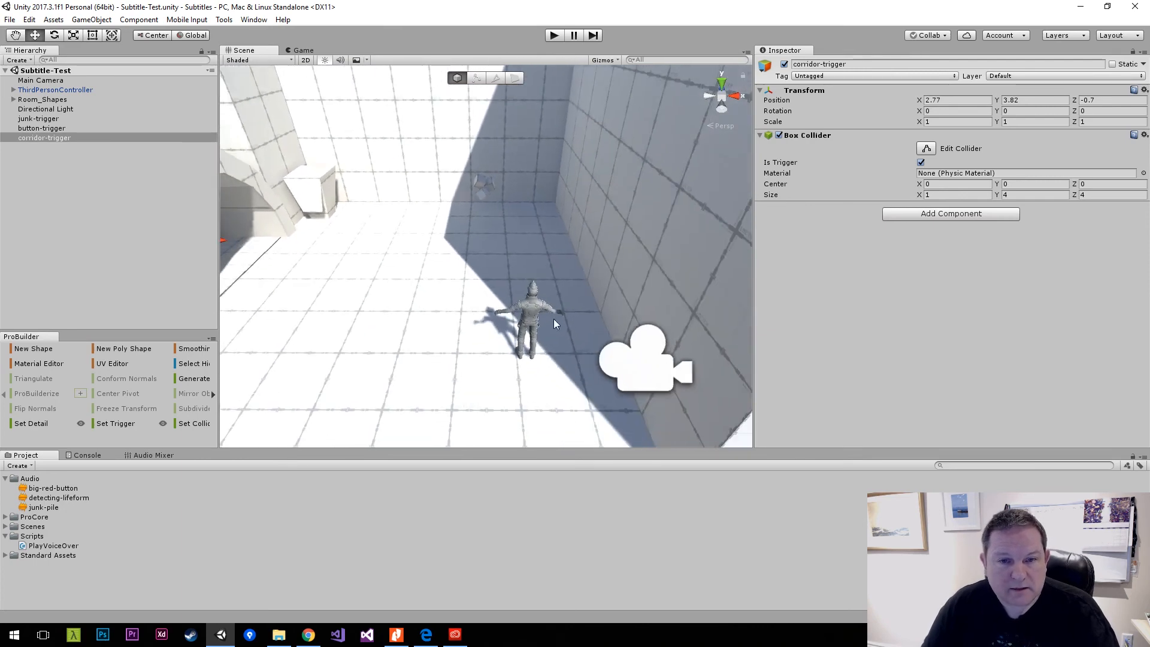
right_click_drag(485, 190, 298, 180)
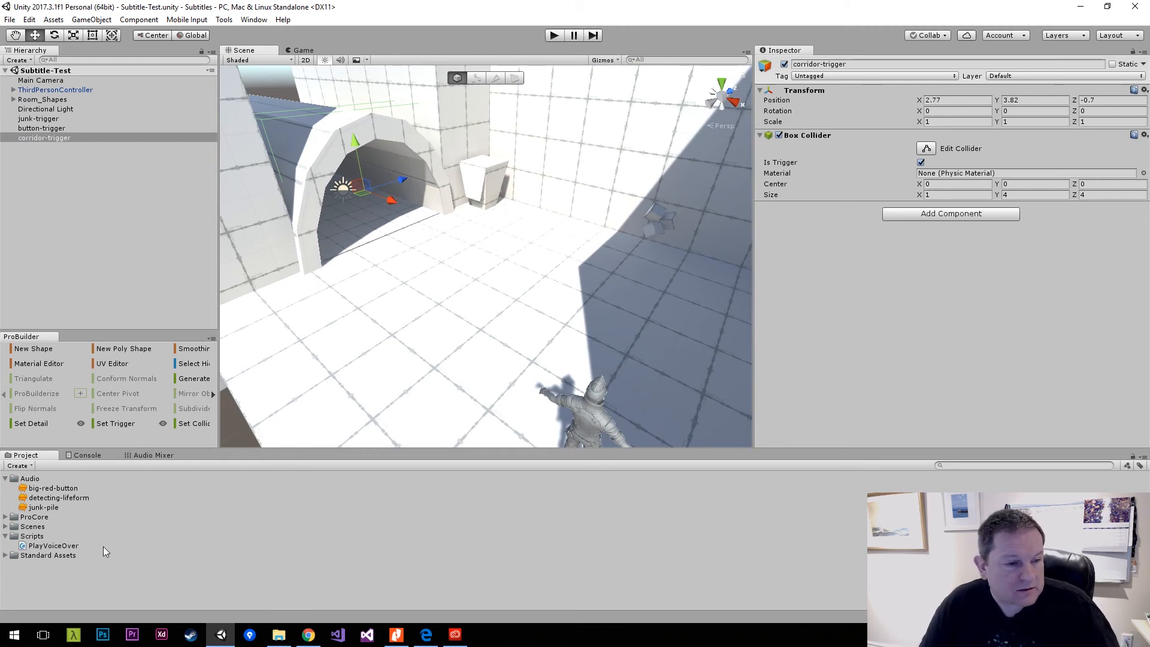
Open the PlayVoiceOver script in Visual Studio, put the class's opening brace on its own line and add blank lines below it.
double_click(54, 546)
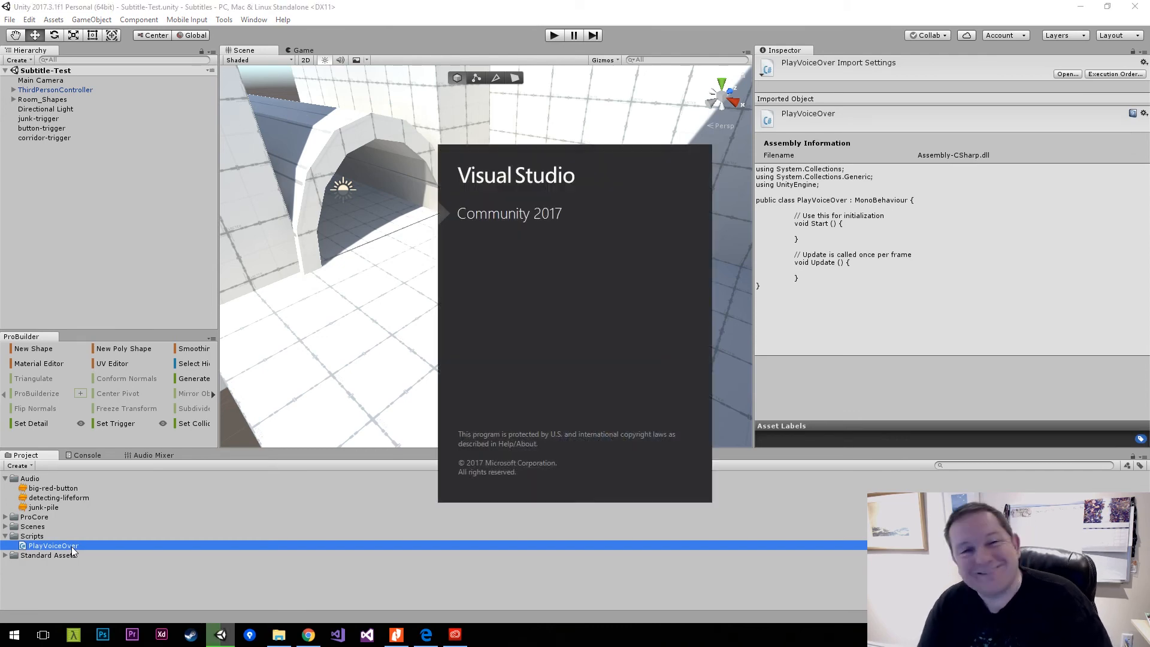
key("Return")
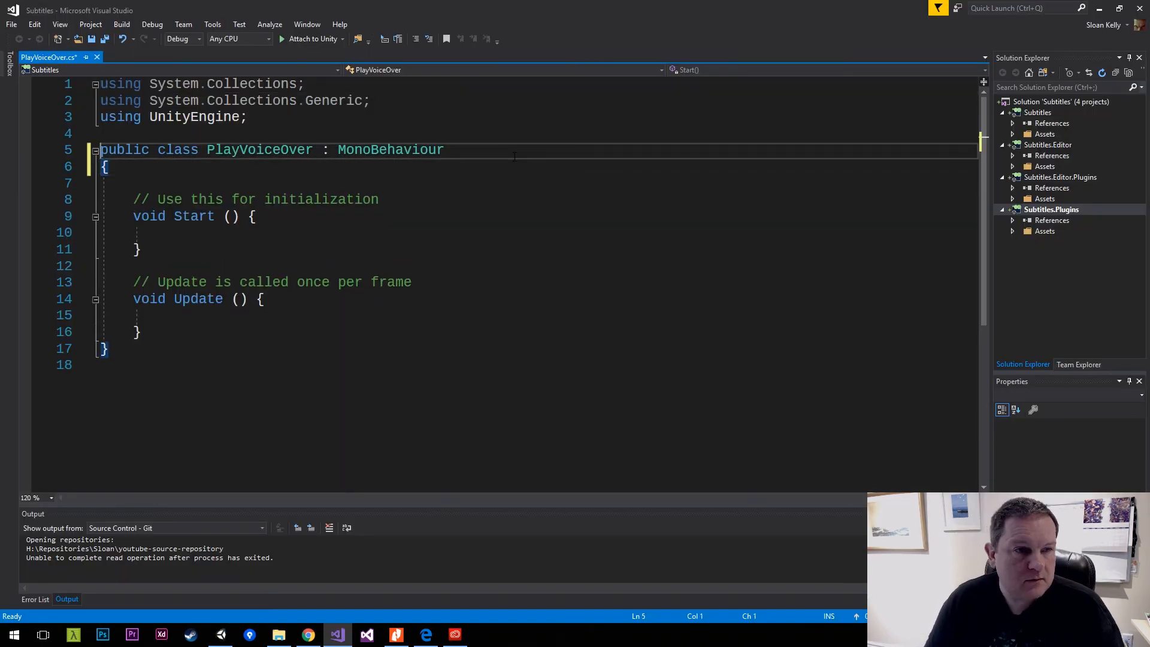
key("End")
key("Return")
key("Return")
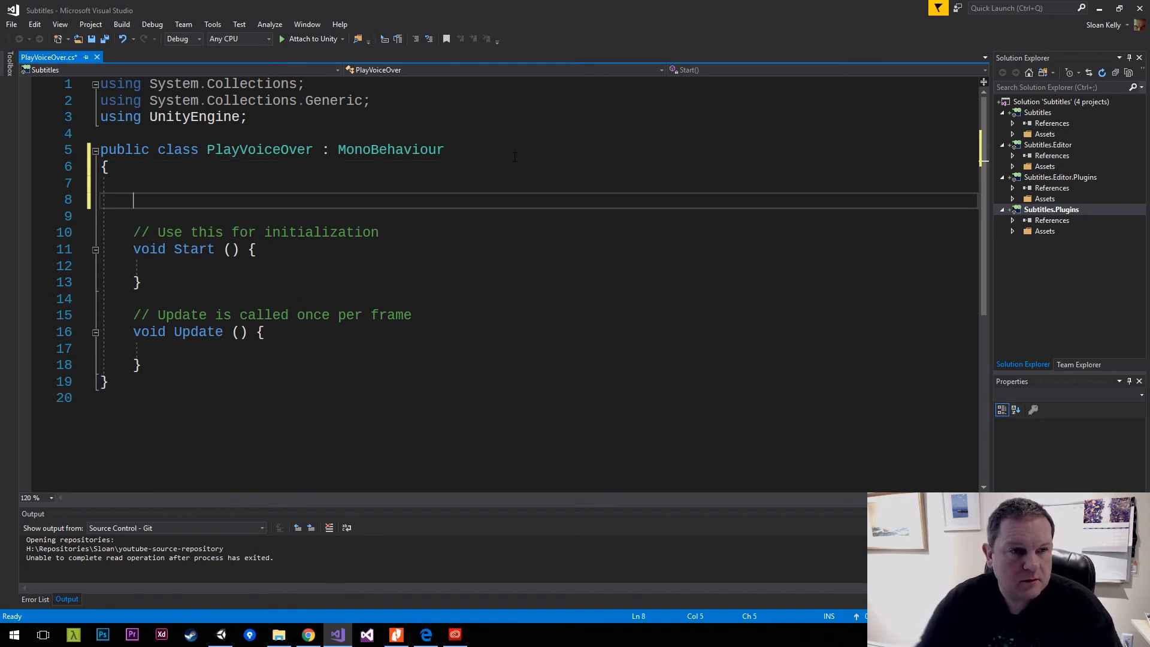
Add the attribute [RequireComponent(typeof(AudioSource))] on its own line directly above the PlayVoiceOver class declaration.
key("Up")
key("Up")
key("Up")
key("ctrl+Return")
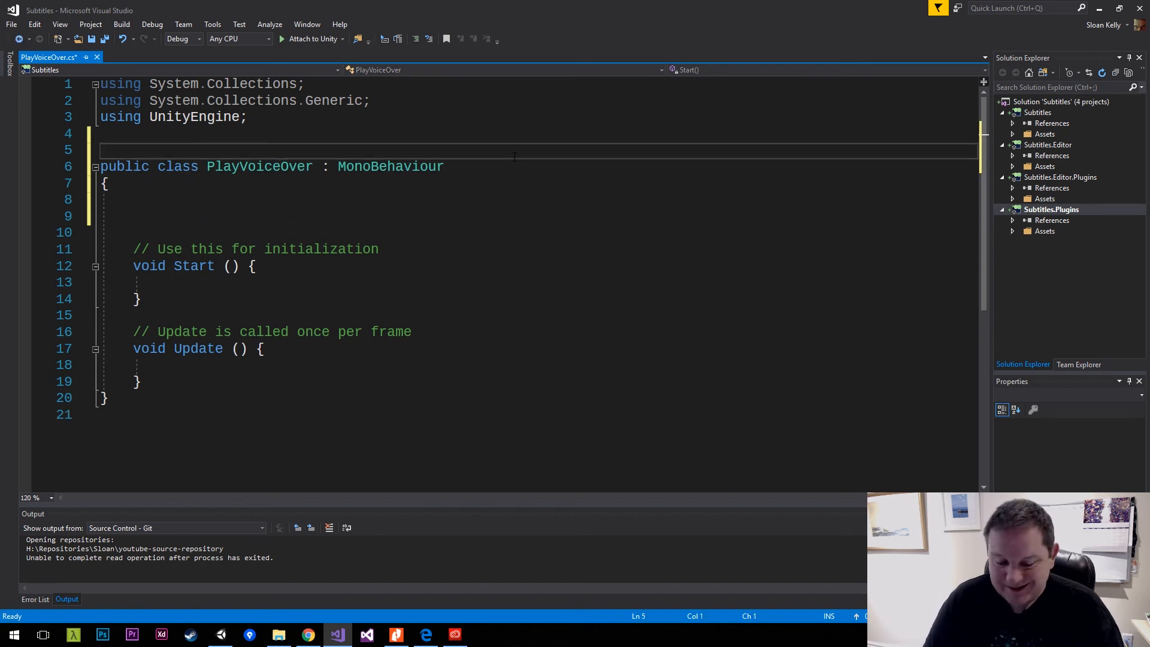
type("[")
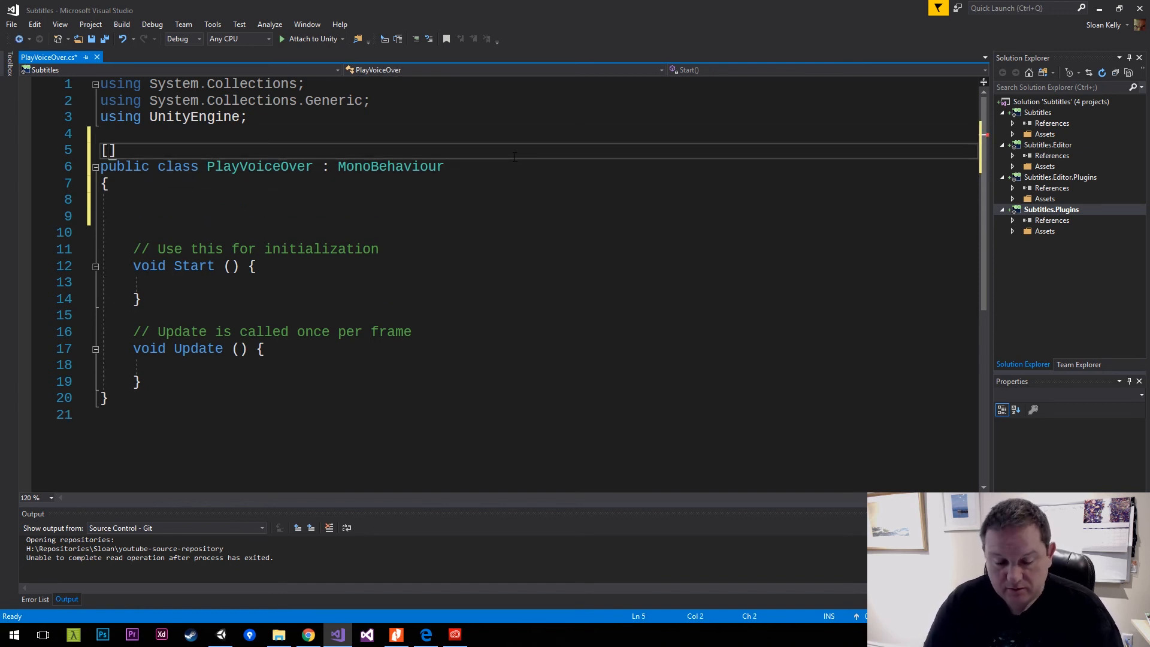
type("Requi")
key("BackSpace")
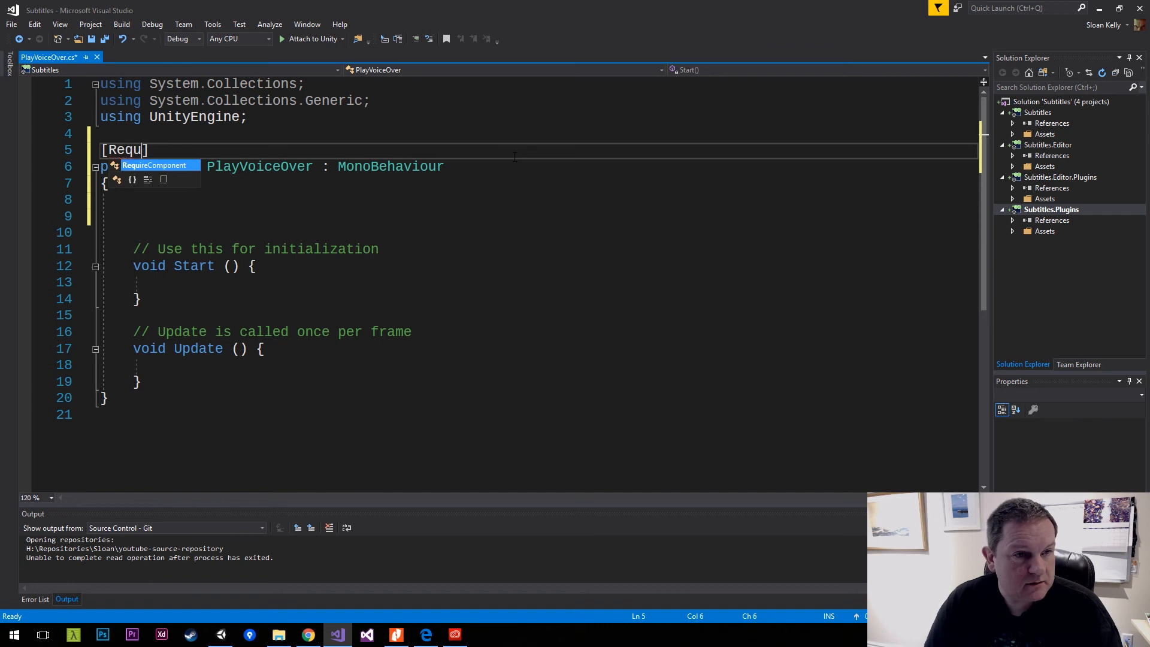
type("i")
key("Tab")
type("(typeof(")
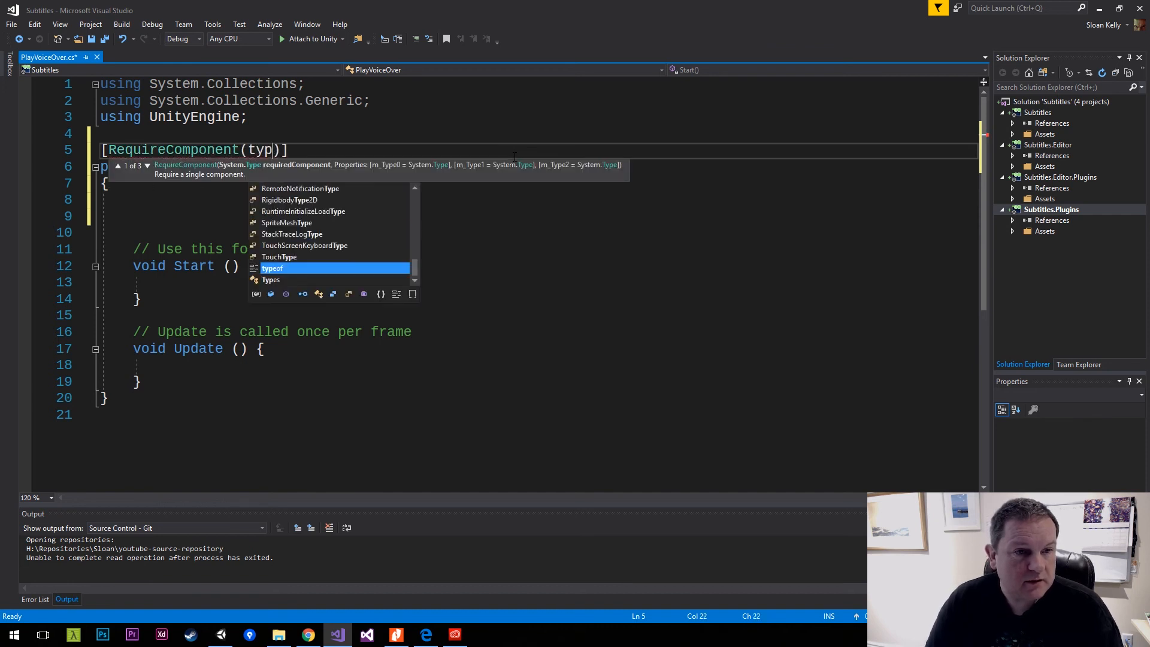
type("AudioS")
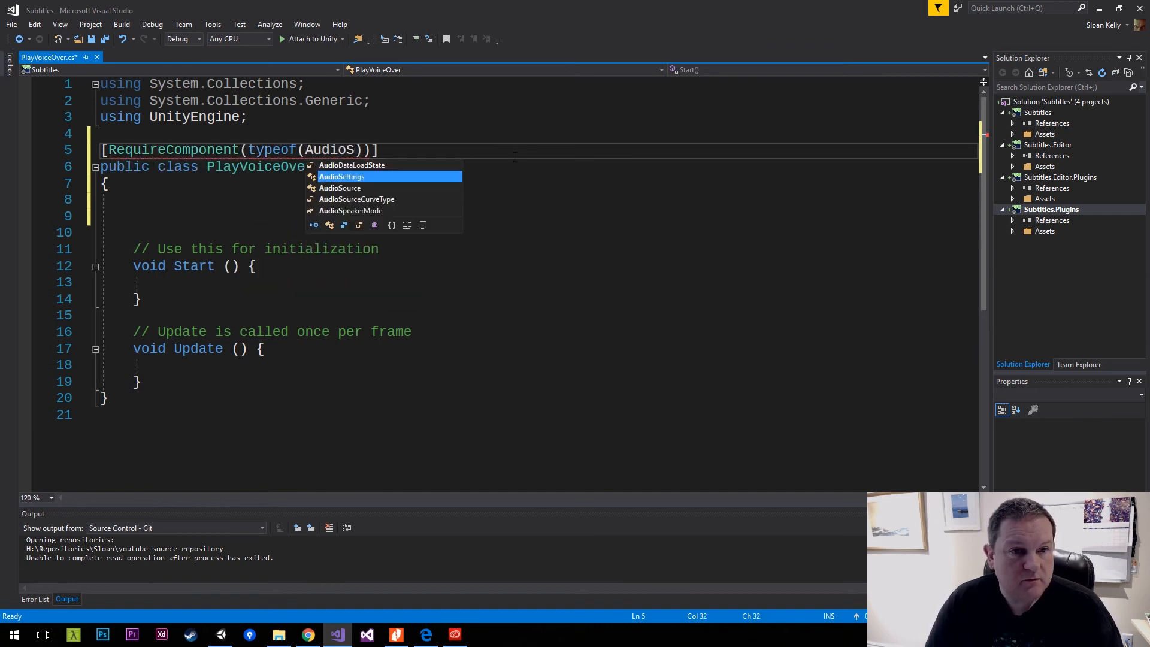
key("Tab")
key("End")
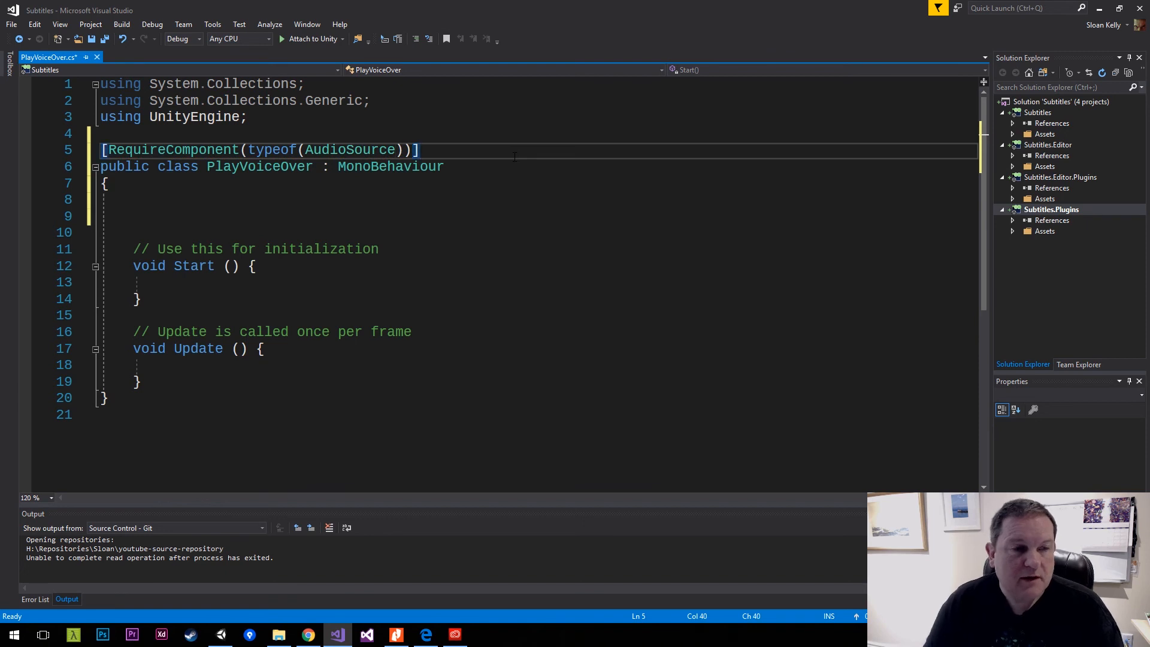
Delete the default Start and Update methods with their comments from the PlayVoiceOver class.
key("Down")
key("Down")
key("Down")
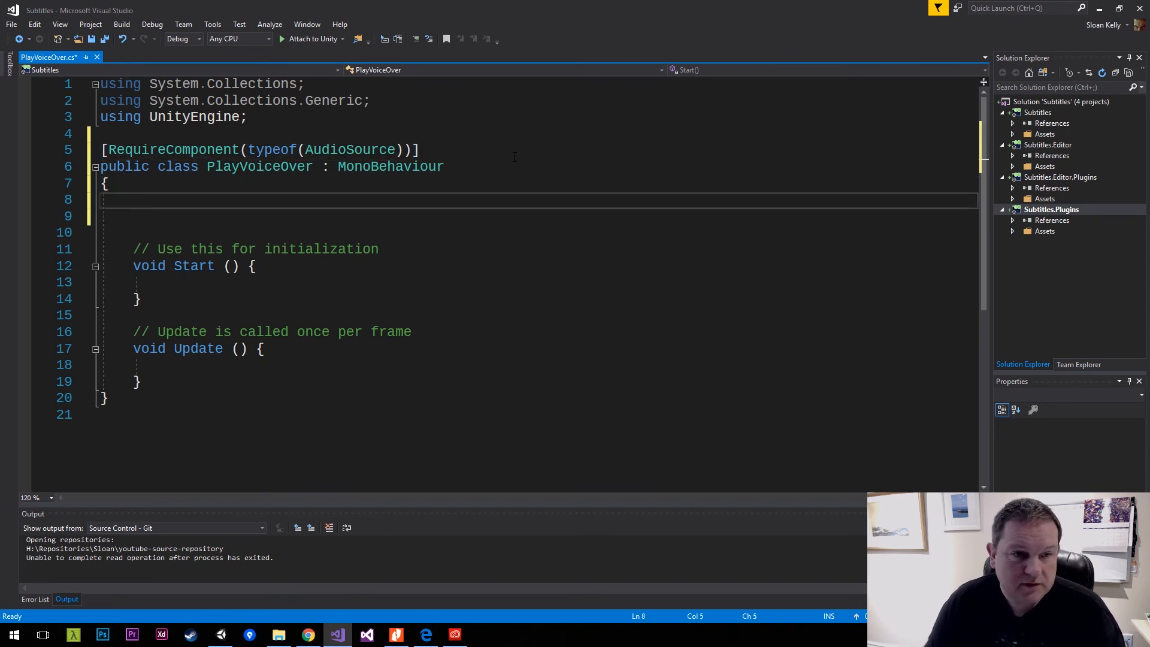
key("shift+Down")
key("shift+Down")
key("shift+Down")
key("shift+Down")
key("shift+Down")
key("shift+Down")
key("shift+Down")
key("shift+Down")
key("shift+Down")
key("shift+Down")
key("shift+Down")
key("shift+End")
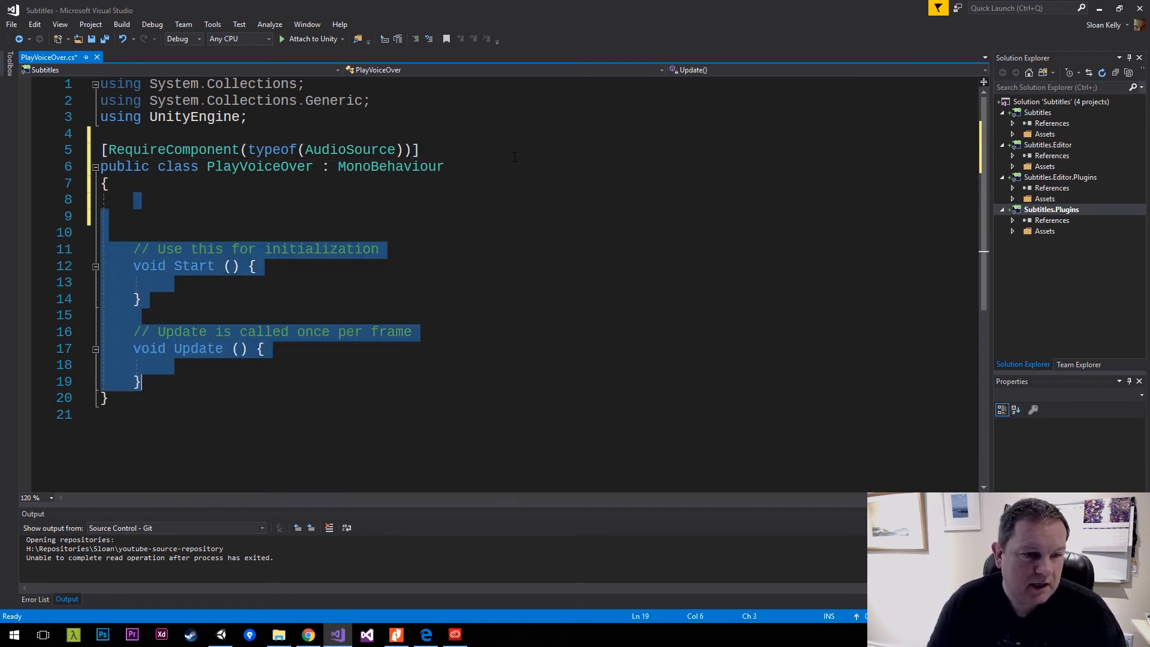
key("Delete")
Add a private void Awake() method with its own braces to the PlayVoiceOver class body.
key("Return")
key("Return")
key("Up")
key("Return")
key("Up")
type("voi")
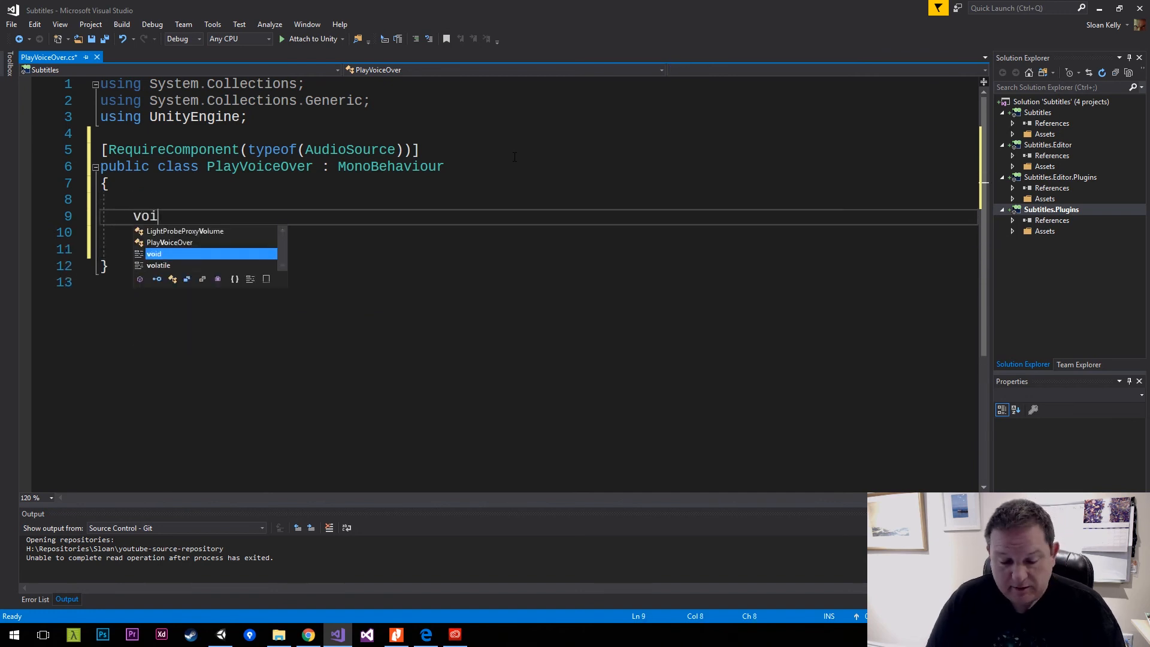
type("d Awake")
key("Tab")
key("Return")
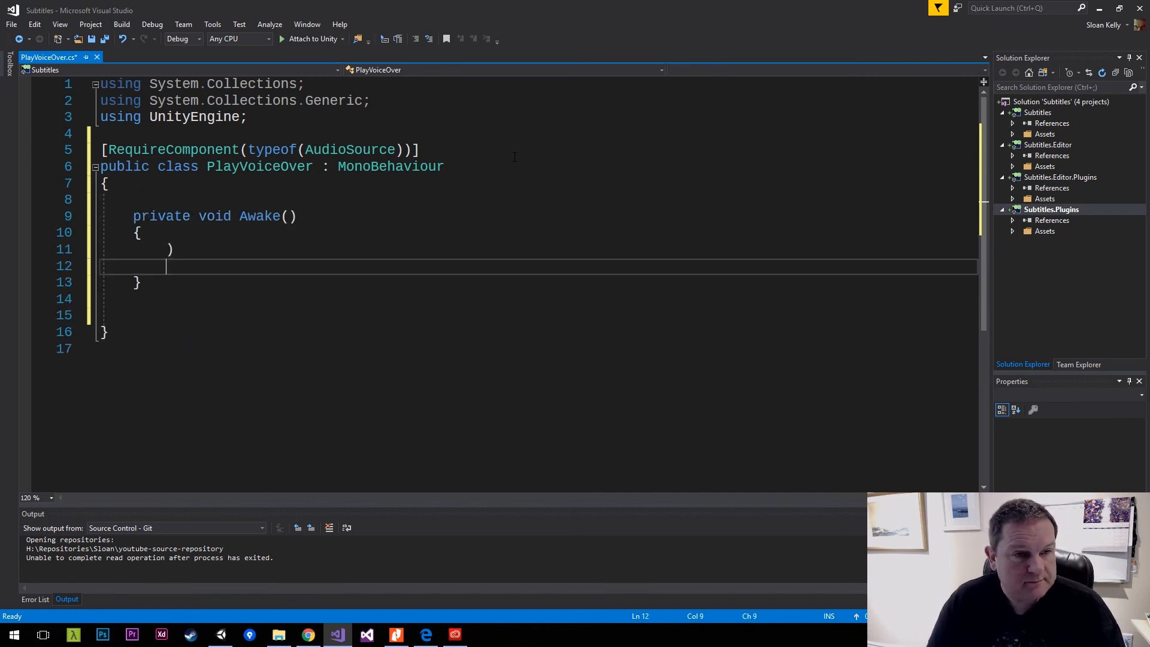
Remove the stray closing parenthesis from the Awake body and realign the method's closing brace.
key("Up")
key("shift+Home")
key("Delete")
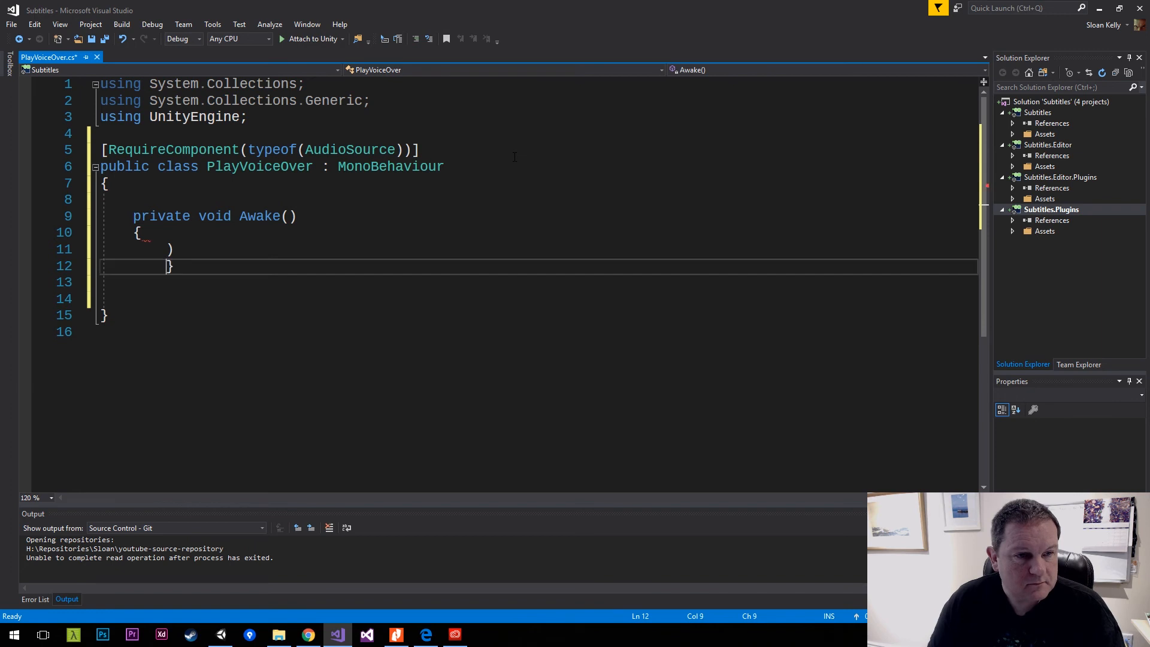
key("shift+Home")
key("Delete")
key("Tab")
key("Up")
key("End")
key("BackSpace")
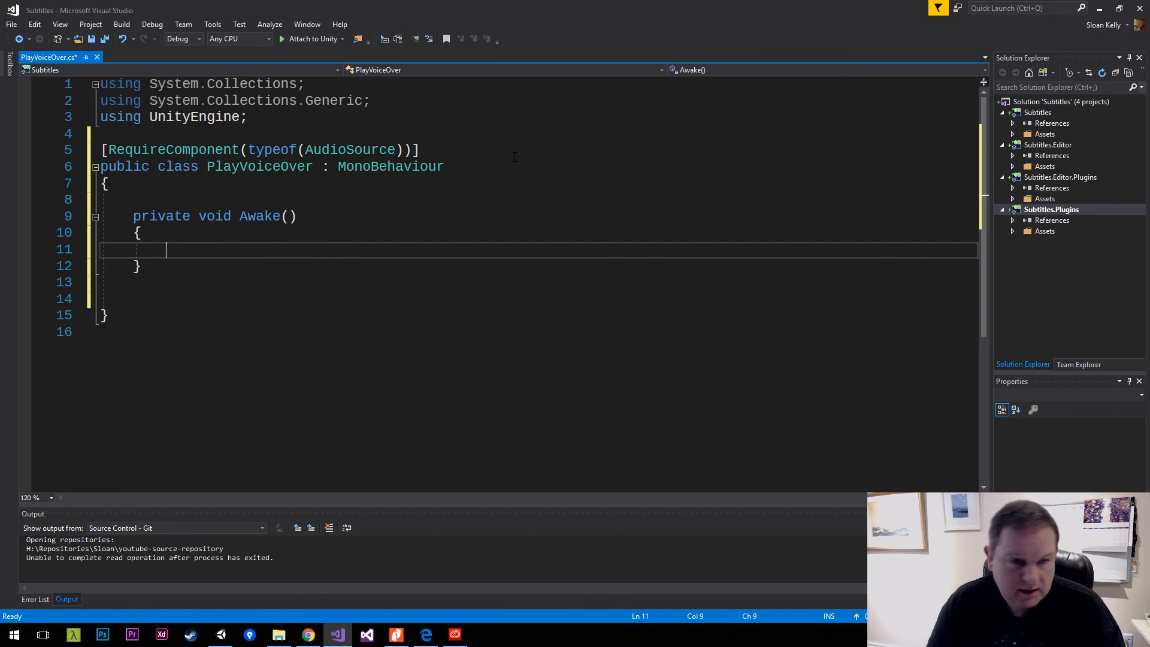
Insert two blank lines above the Awake method, directly below the class's opening brace.
key("Up")
key("Up")
key("Up")
key("Up")
key("Return")
key("Return")
key("Up")
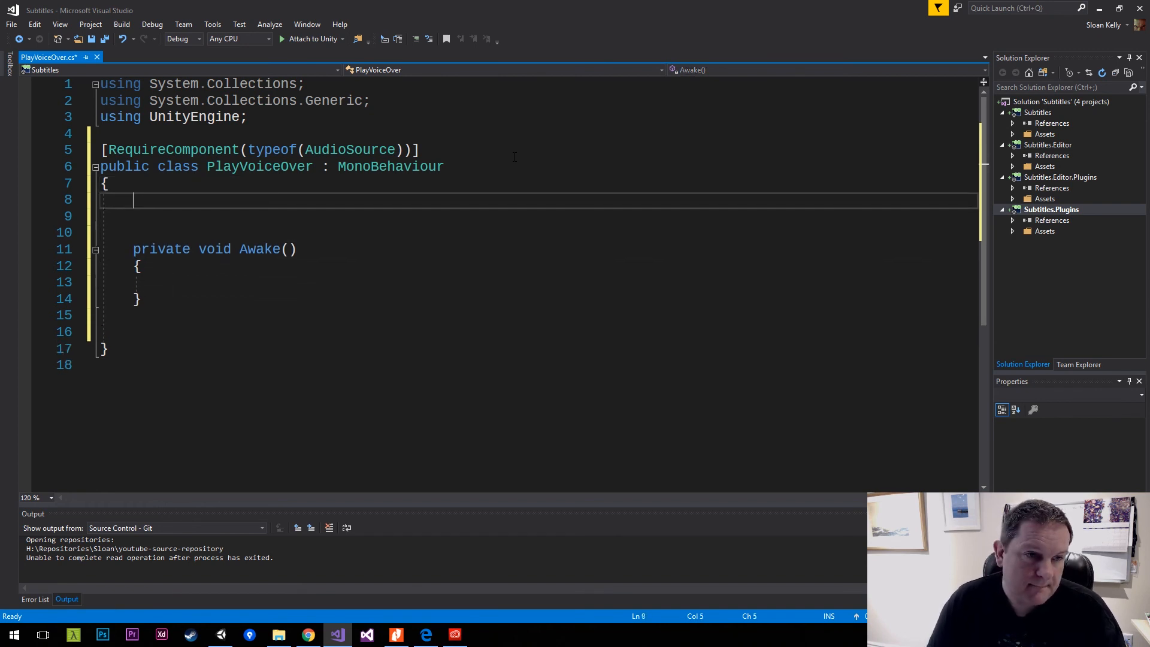
key("Down")
key("Down")
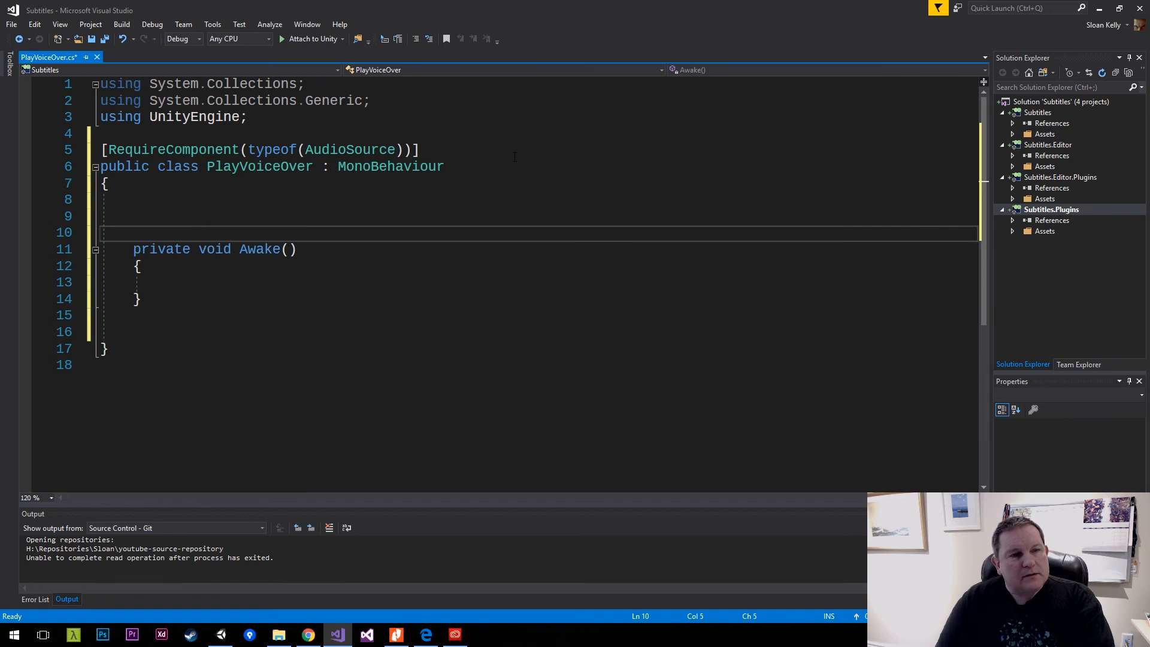
key("Up")
key("Up")
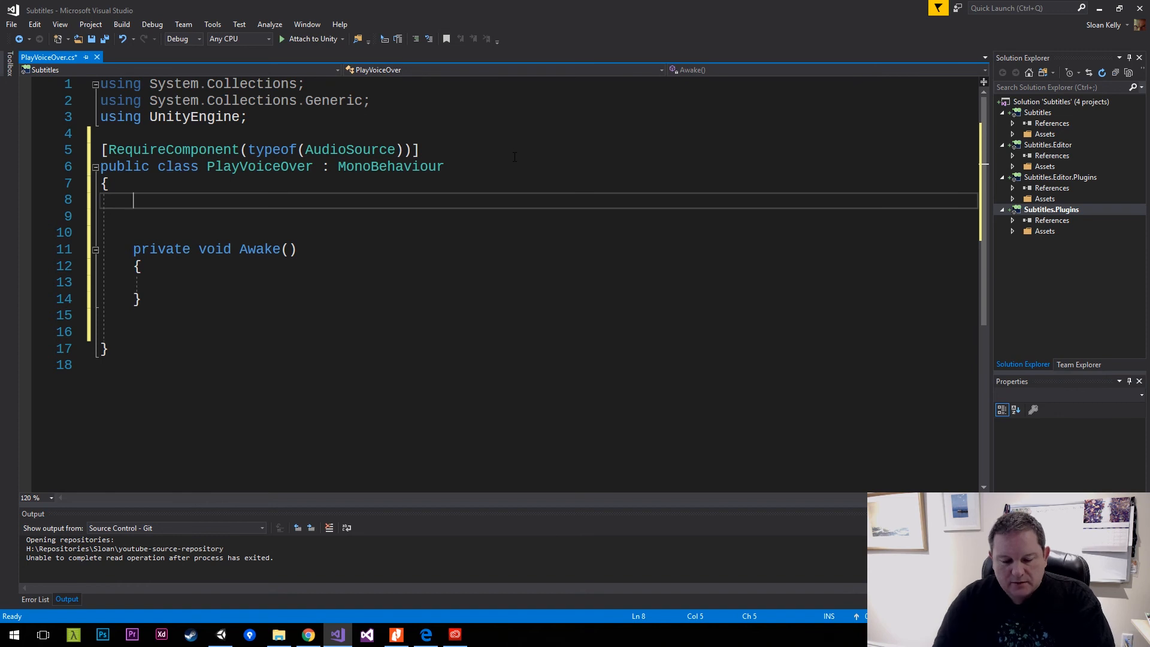
Declare the field private AudioSource a; on the first line of the class body.
type("AudioSource")
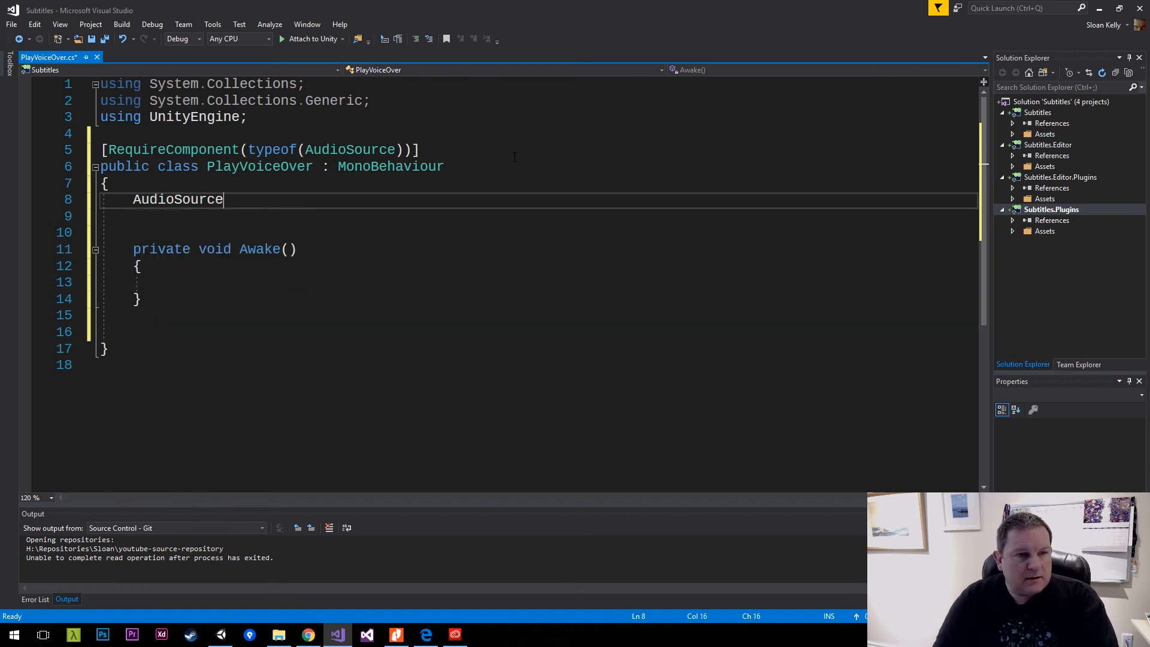
key("Home")
type("or")
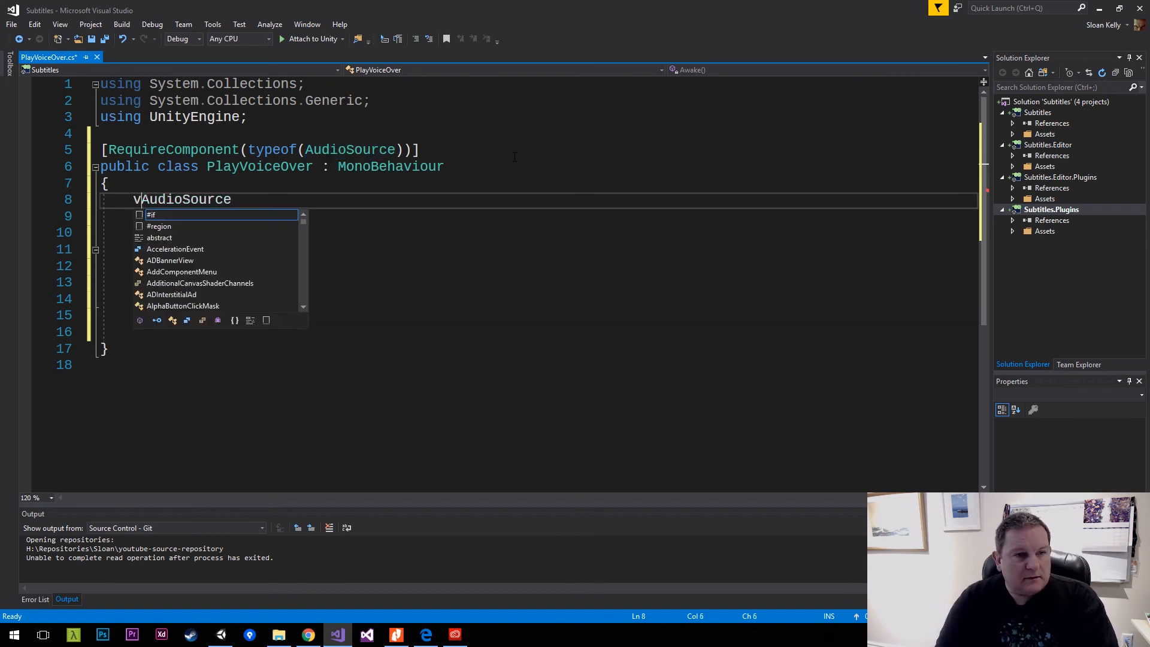
key("BackSpace")
key("BackSpace")
type("private")
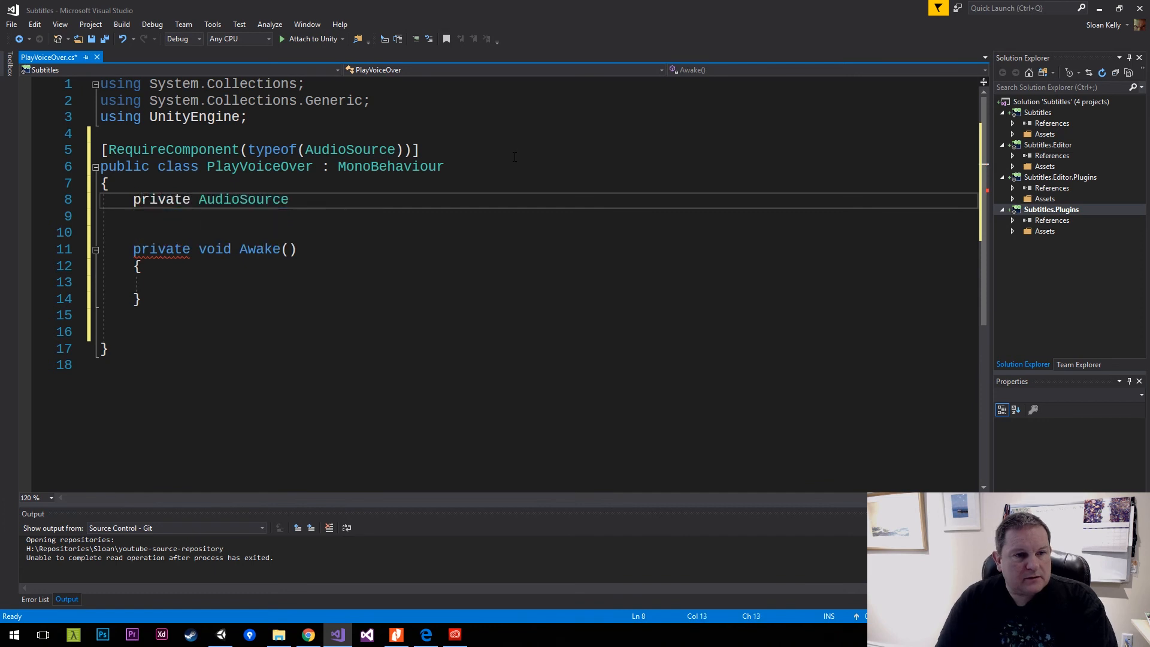
key("End")
type("adi")
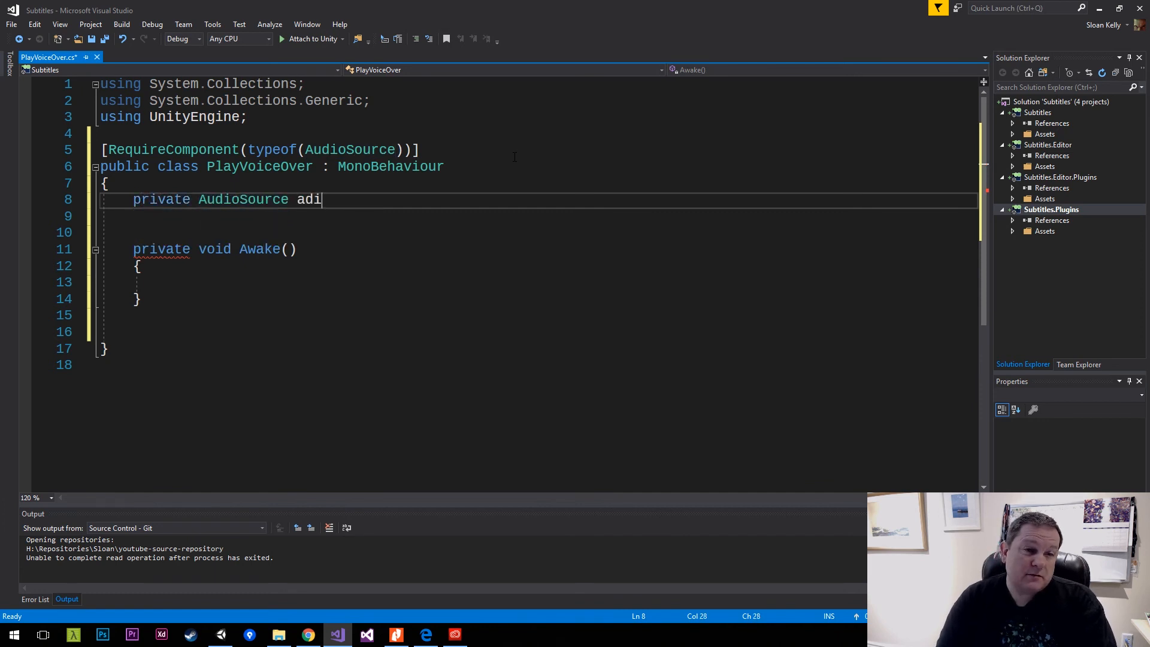
key("BackSpace")
key("BackSpace")
type("udio")
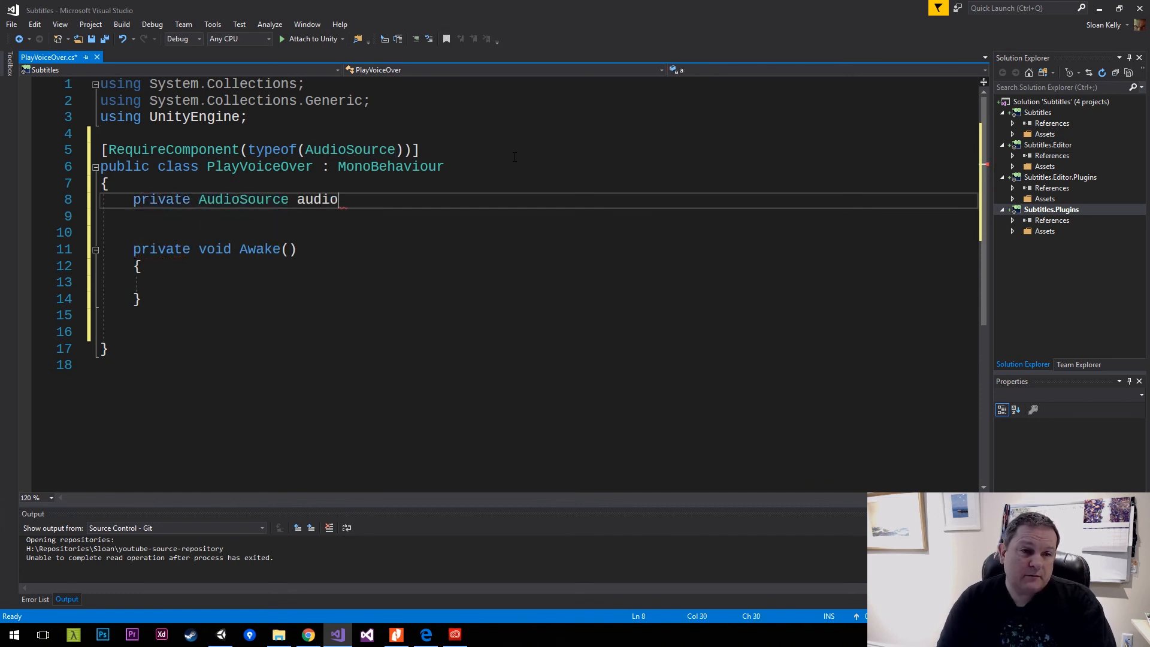
key("ctrl+shift+Left")
key("BackSpace")
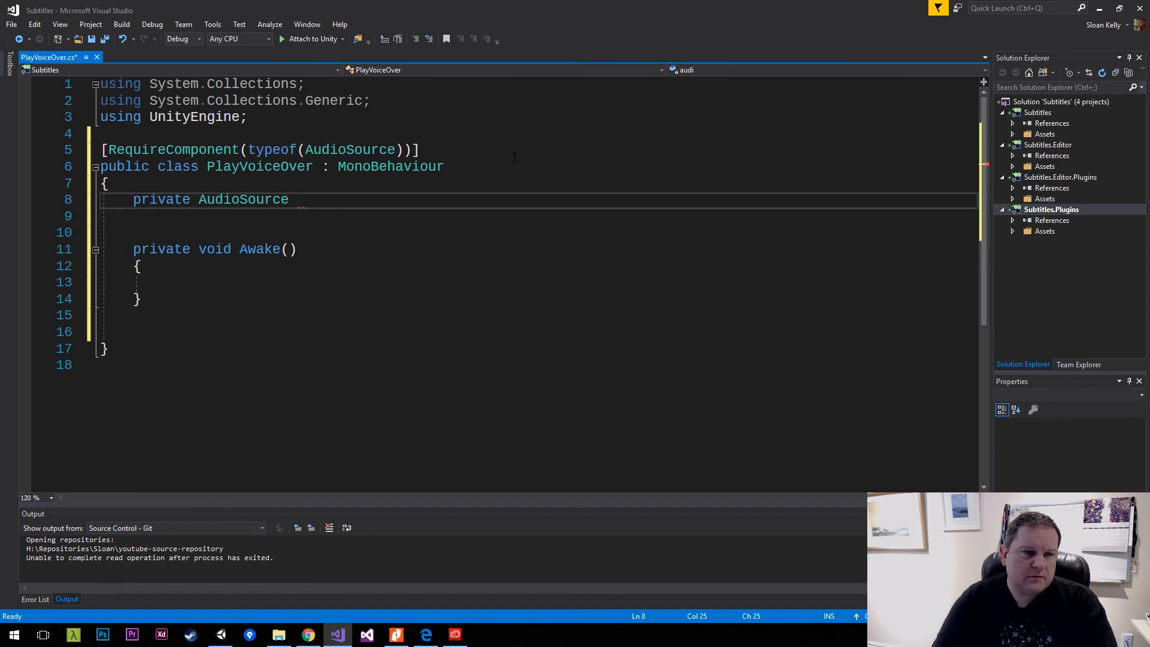
type("a;")
key("Down")
key("Down")
key("Down")
key("Down")
key("Down")
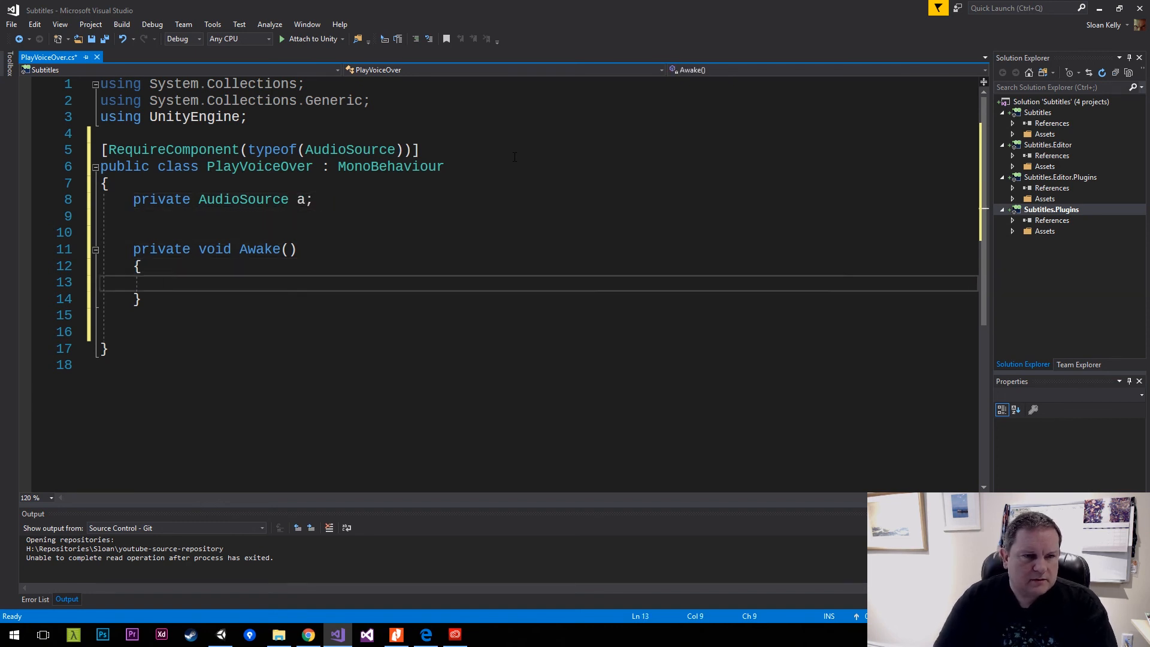
type("this.au")
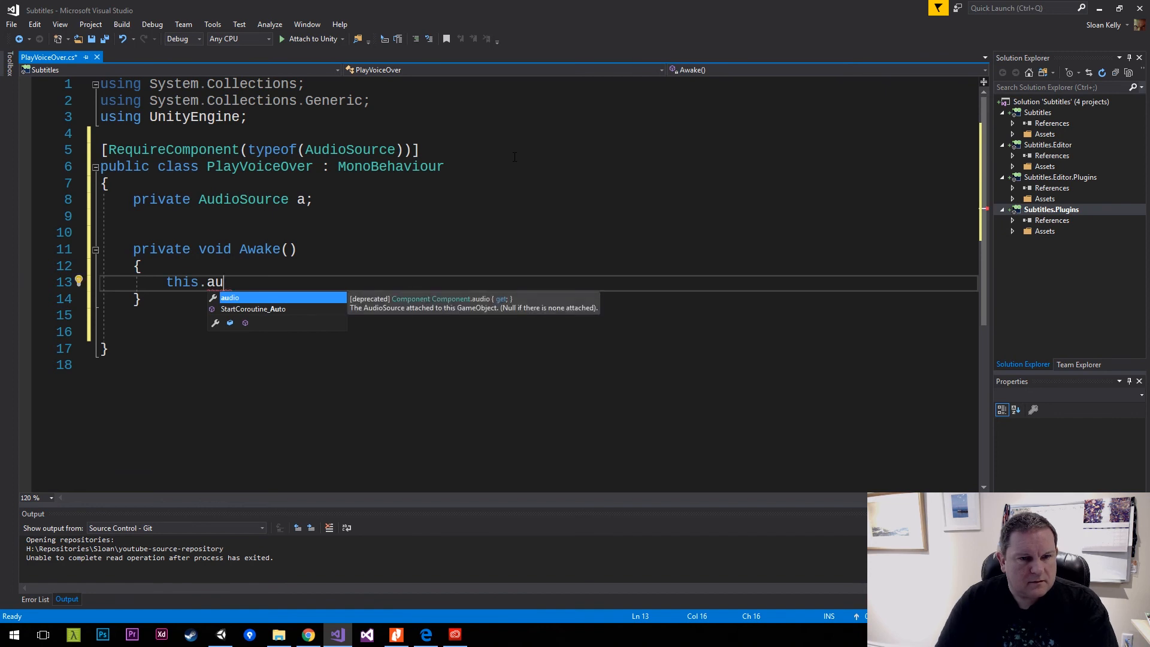
key("shift+Home")
key("Delete")
Rename the AudioSource field a as audioSource.
key("Up")
key("Up")
key("Up")
key("Up")
key("Up")
key("End")
key("Left")
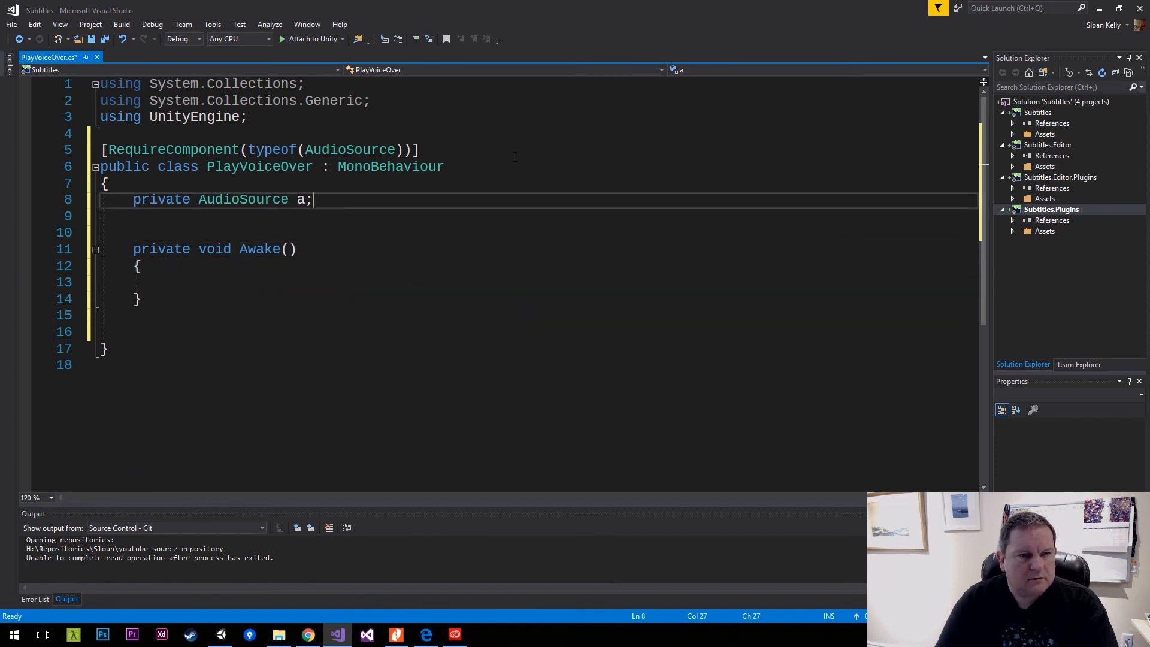
key("ctrl+r")
key("ctrl+r")
type("audioSource")
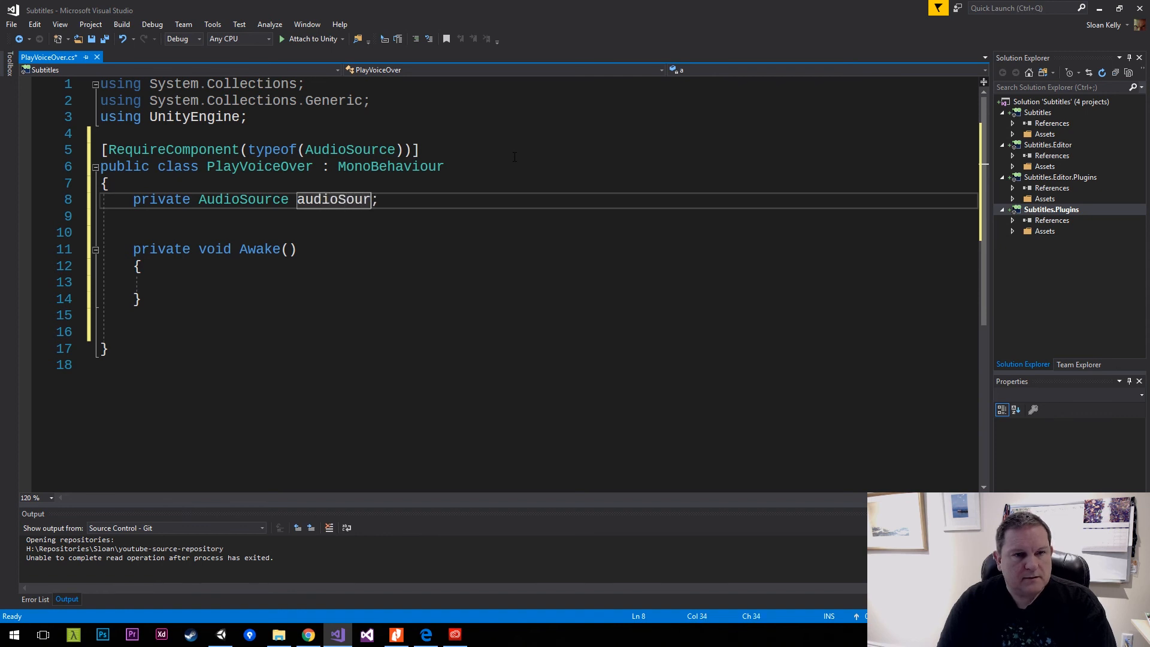
key("Return")
Assign audioSource = GetComponent<AudioSource>(); inside the Awake method and save the script.
key("Down")
key("Down")
key("Down")
key("Down")
key("Down")
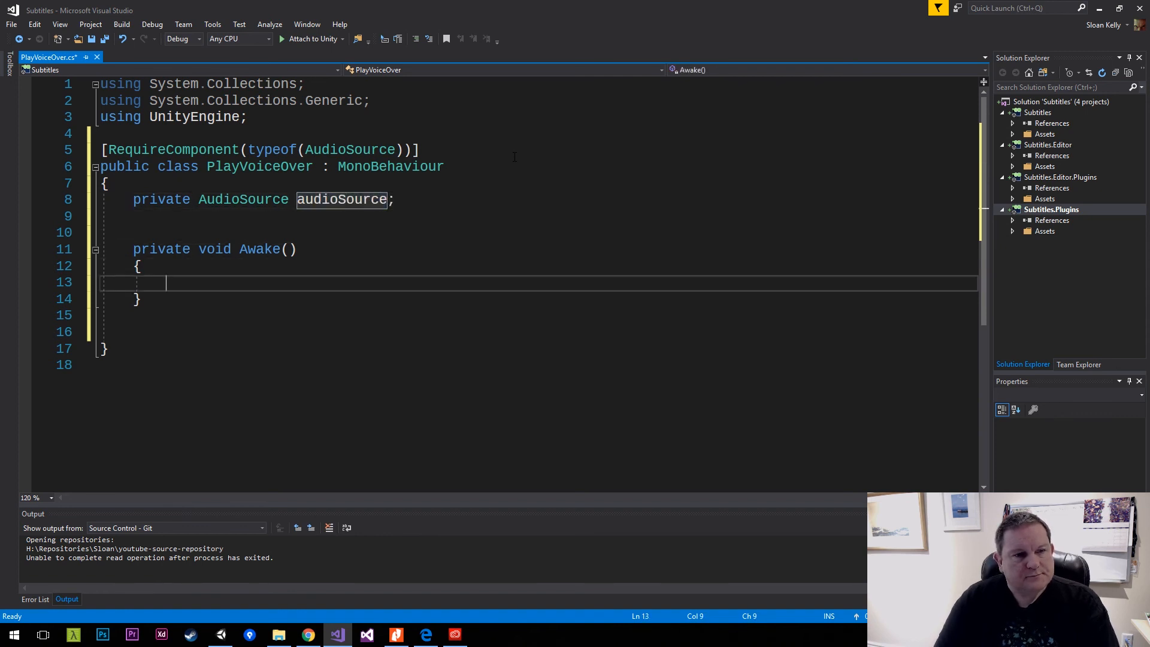
type("audioSource")
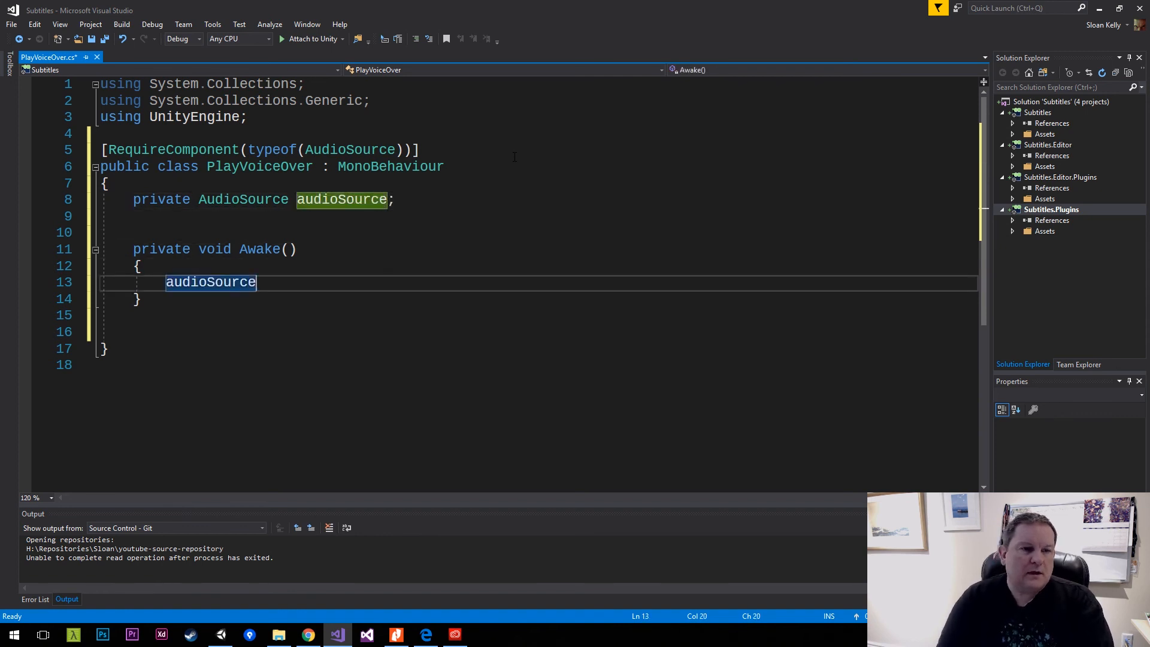
type(" = GetComponent")
type("<Aud")
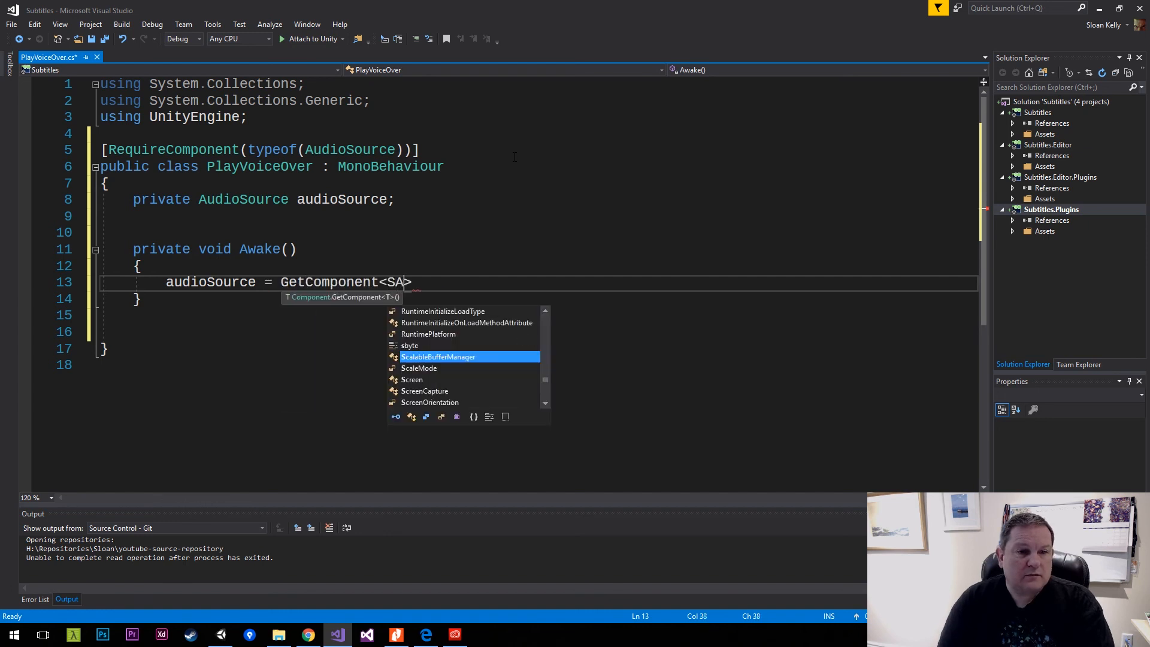
type("ioSource>")
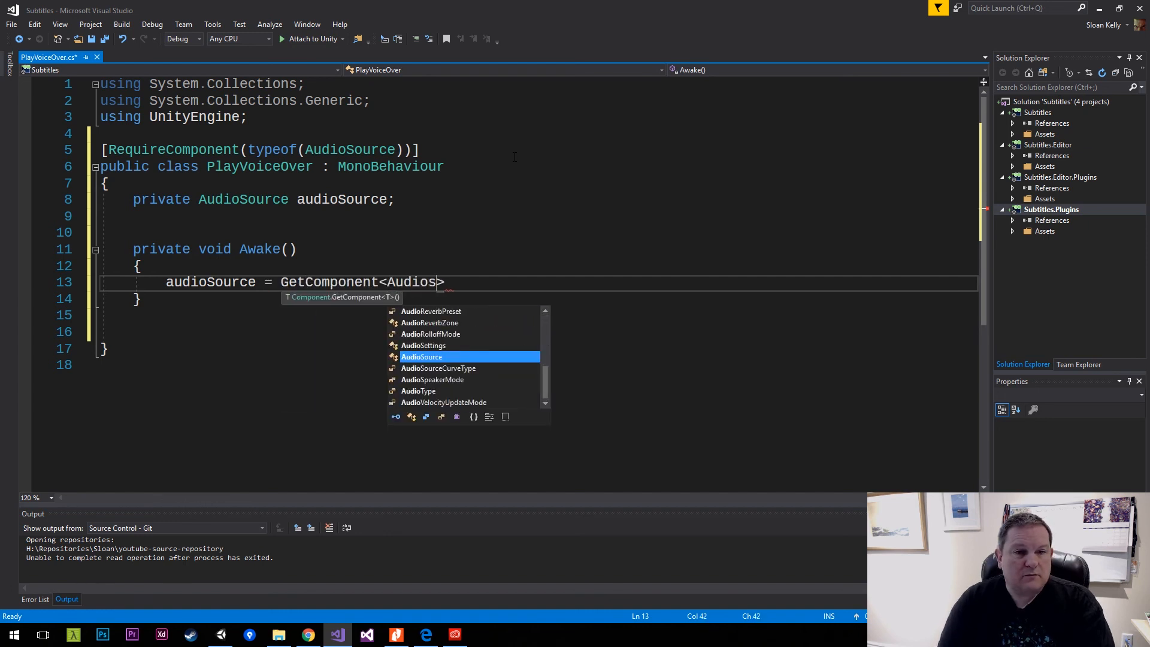
type("();")
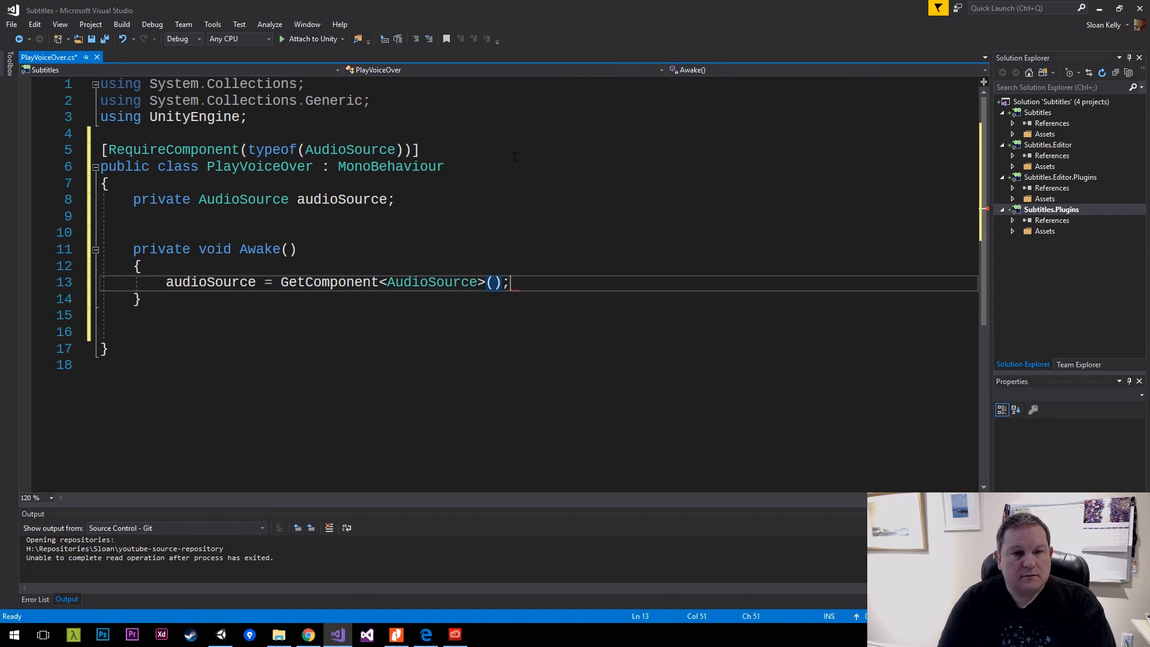
key("ctrl+s")
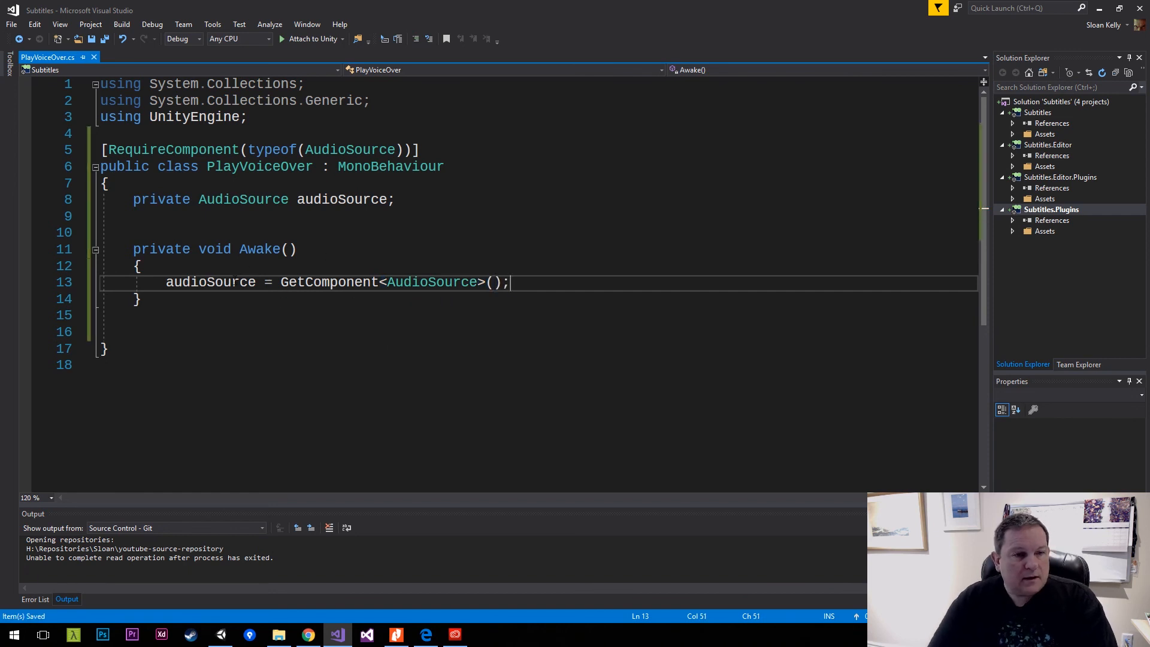
Add a private void OnTriggerEnter(Collider other) method below Awake, separated by a blank line.
double_click(234, 281)
key("ctrl+c")
left_click(523, 283)
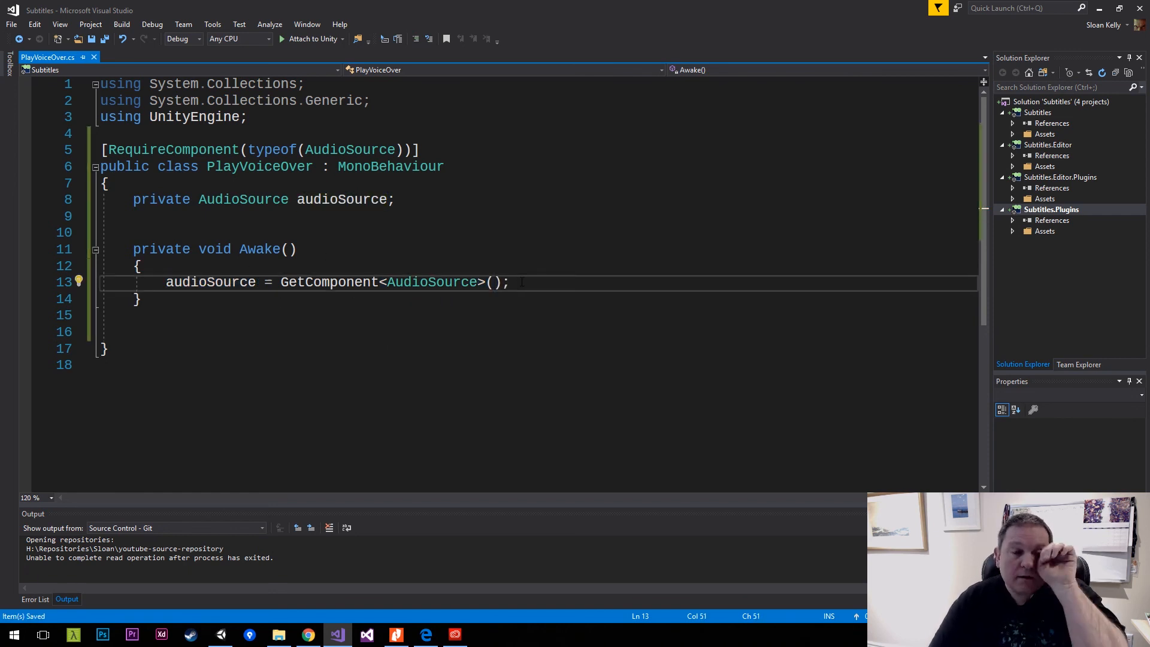
left_click(243, 319)
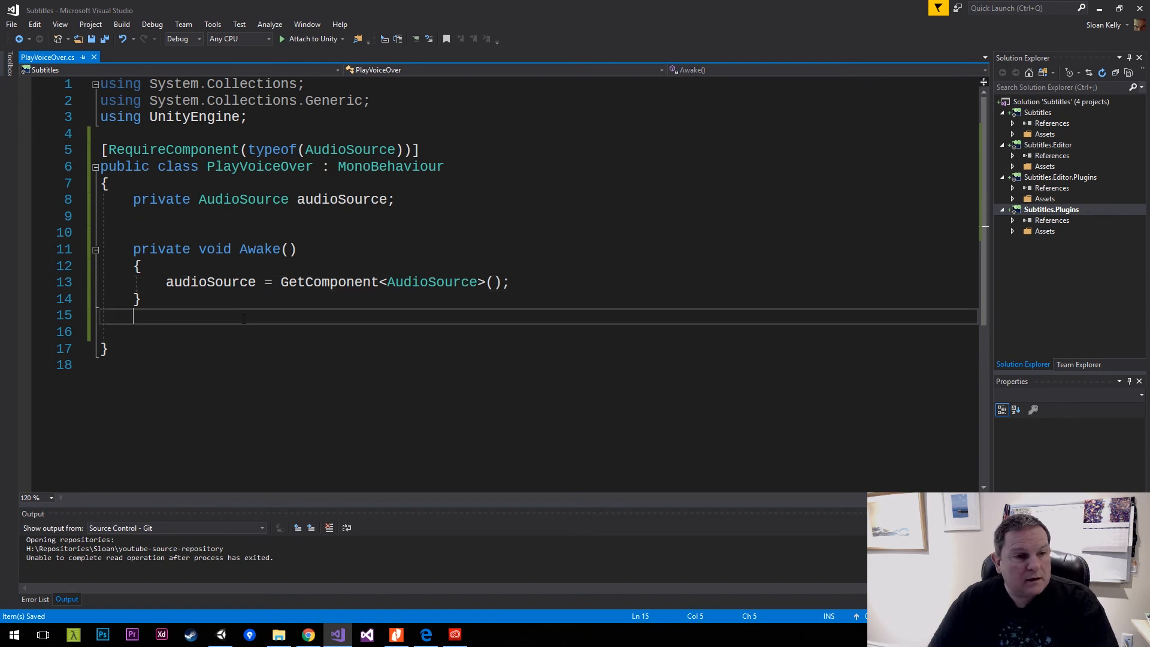
key("Return")
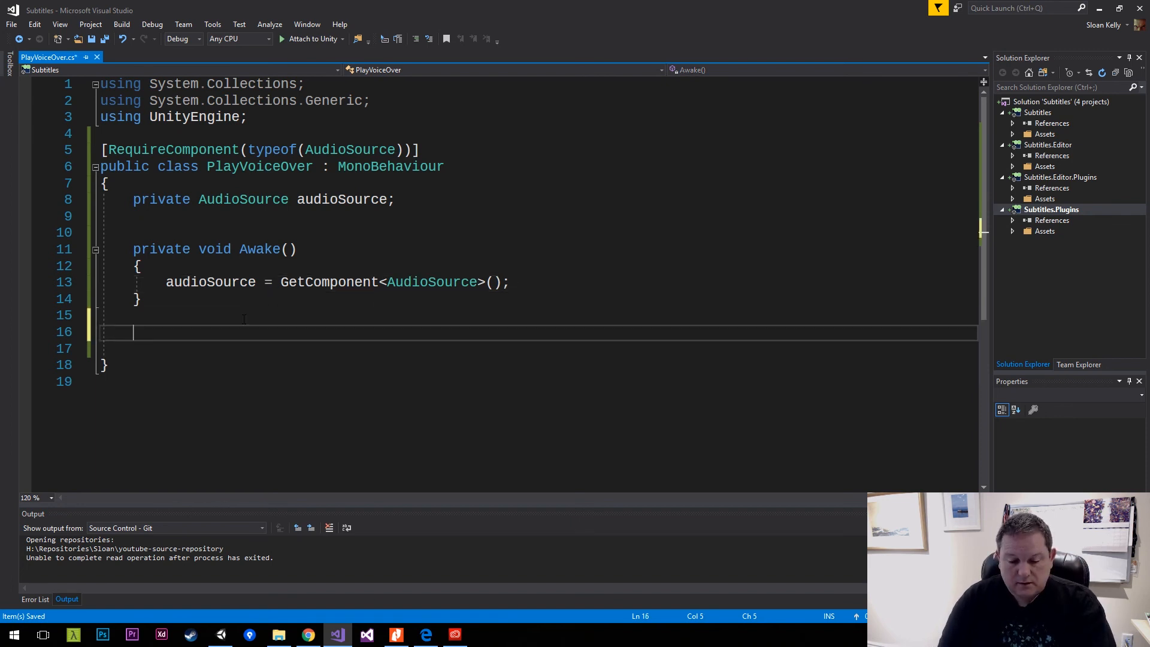
type("On")
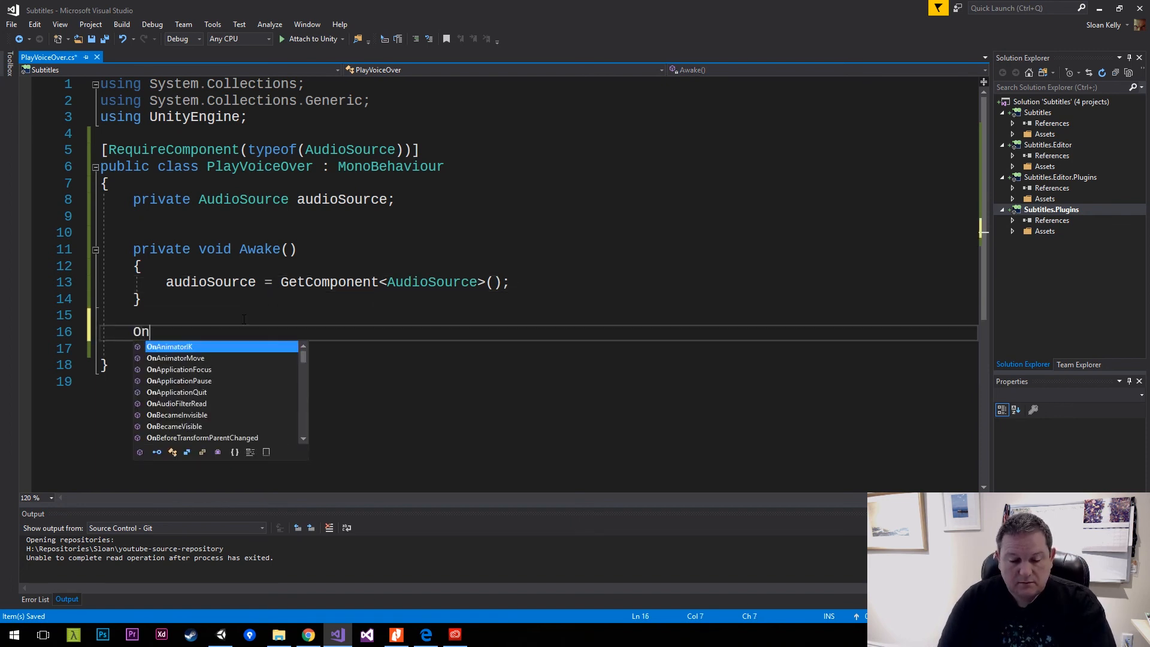
type("Trigger")
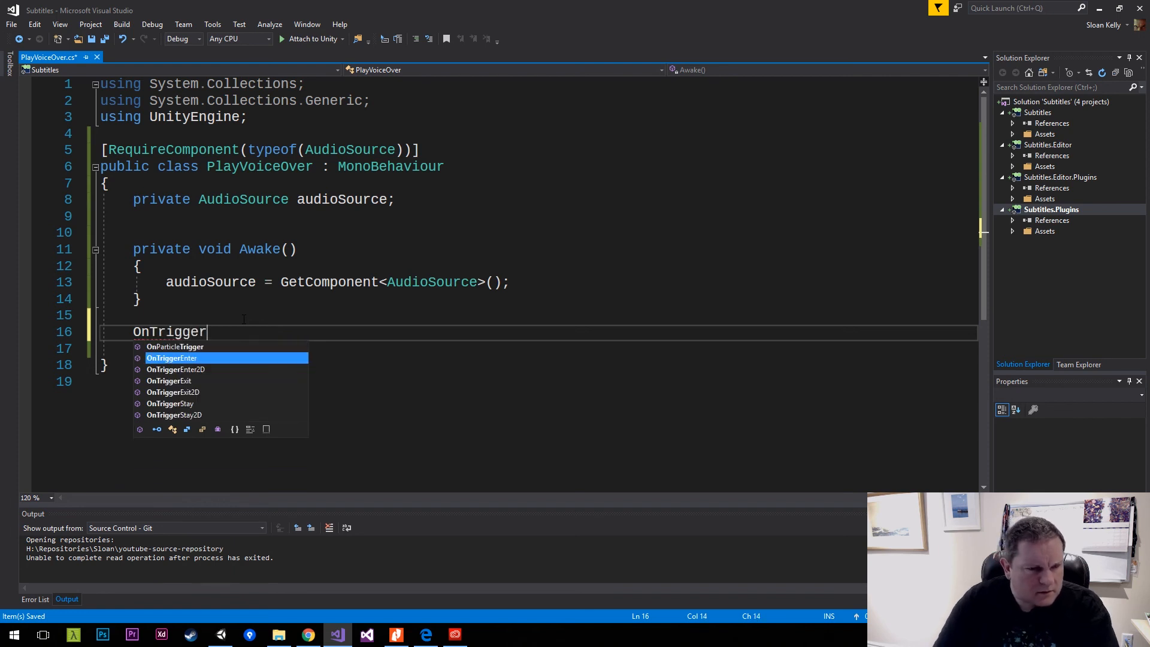
key("Tab")
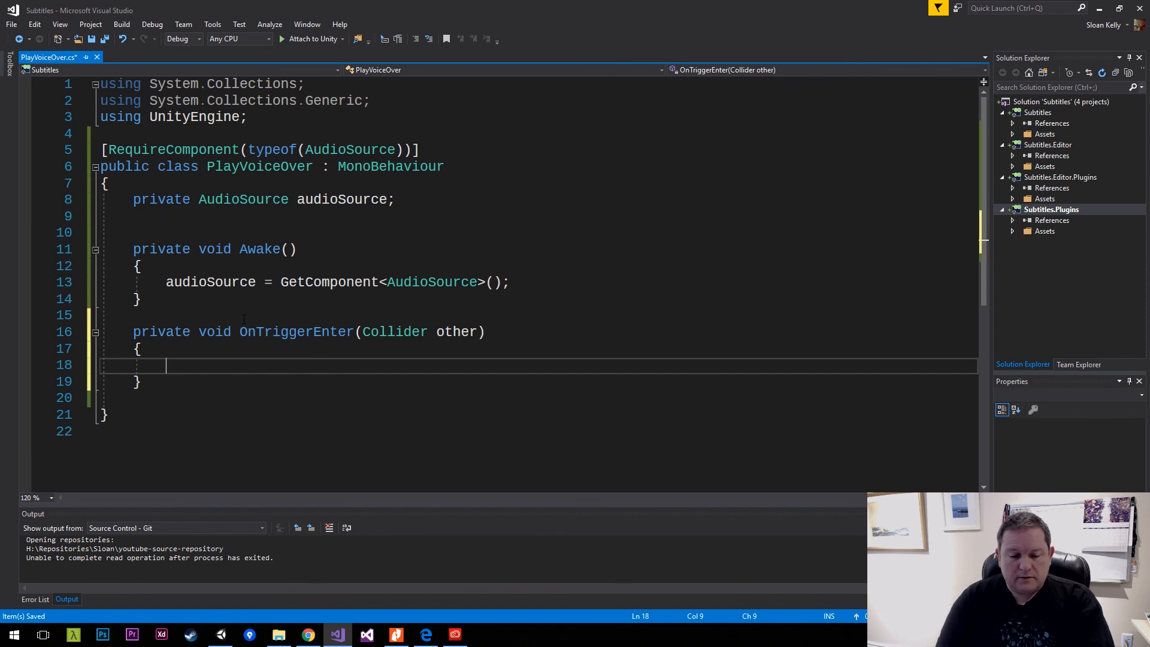
Inside OnTriggerEnter, add the condition if (other.CompareTag("Player")) with an empty braced block.
type("if (other.")
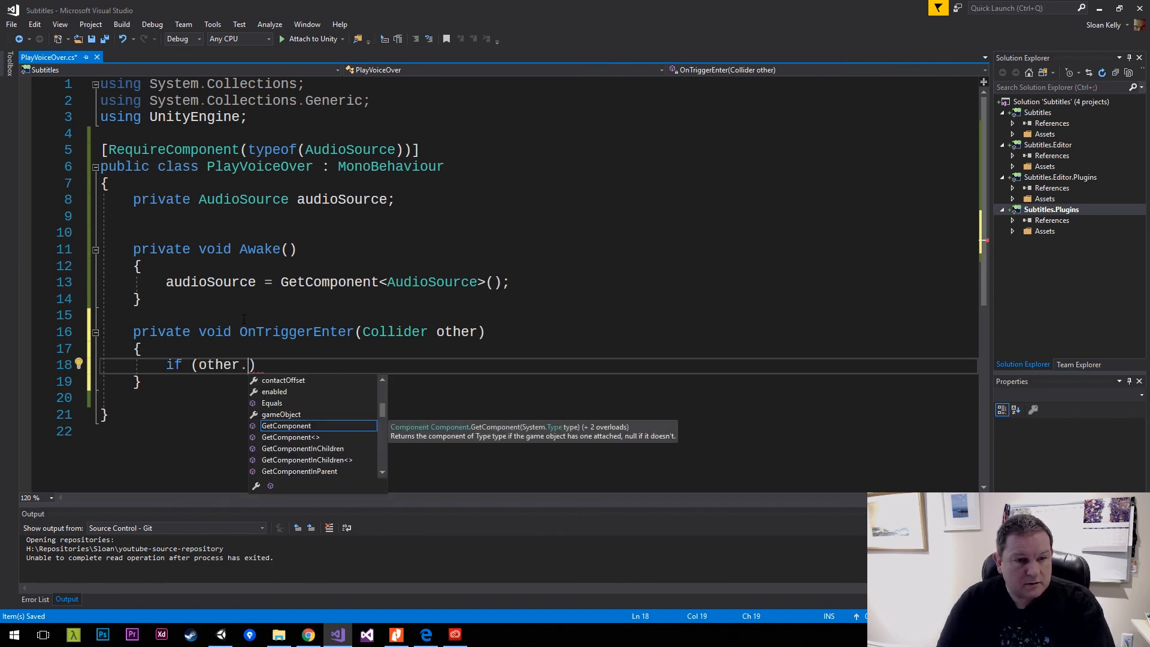
type("tag")
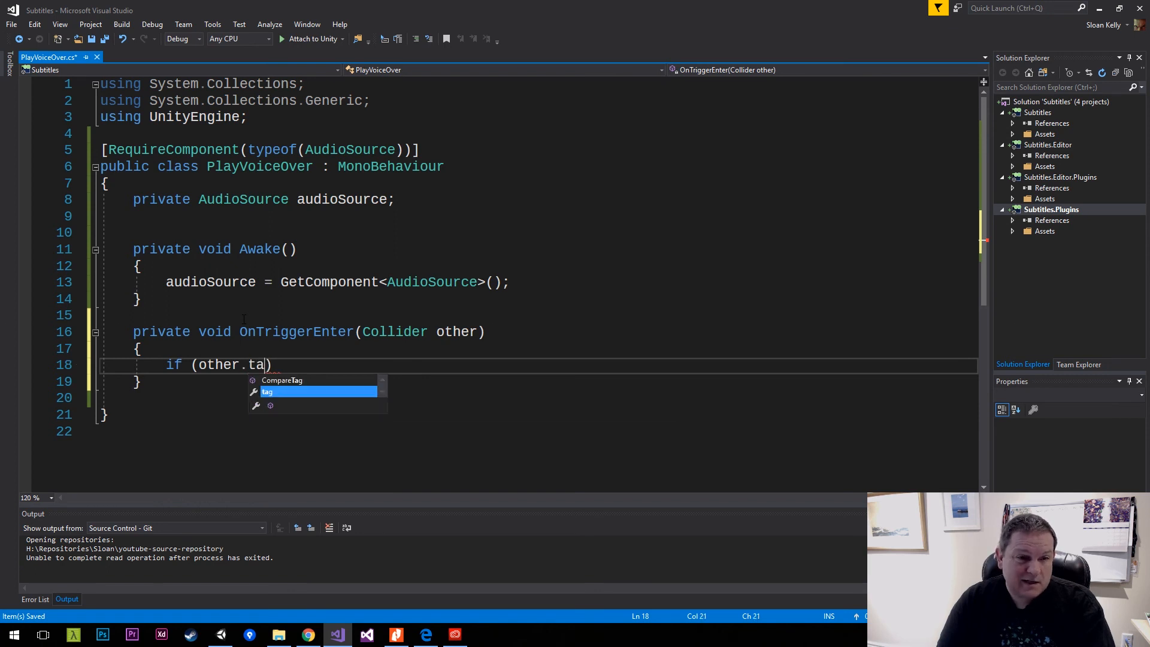
key("Tab")
type("(")
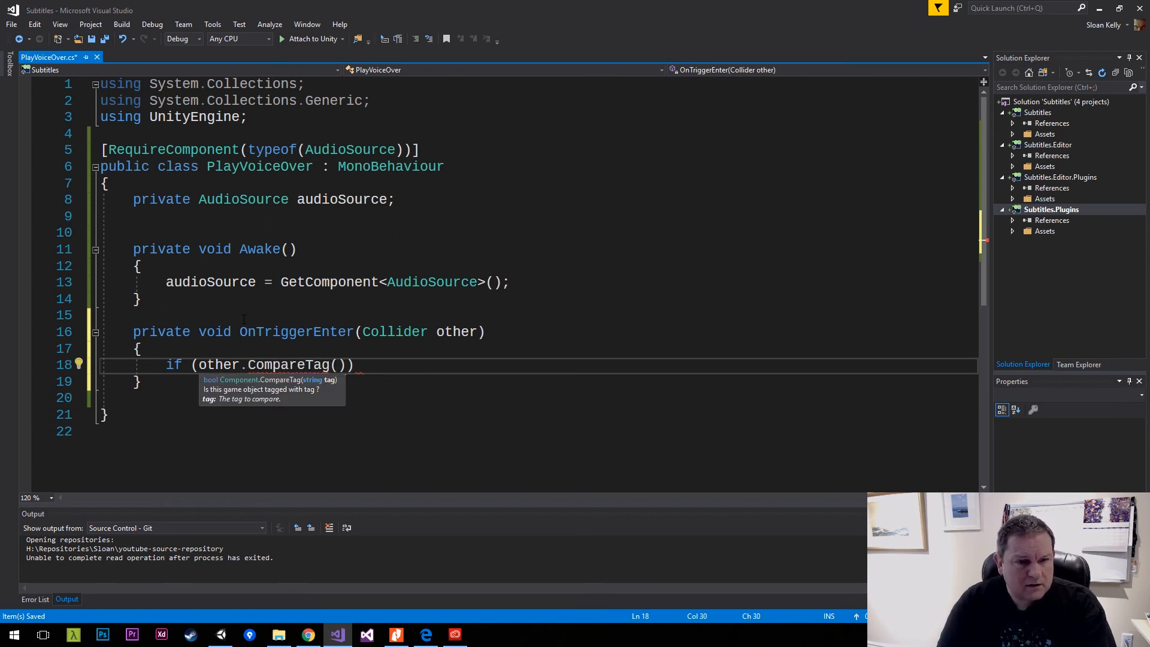
type("\"Player")
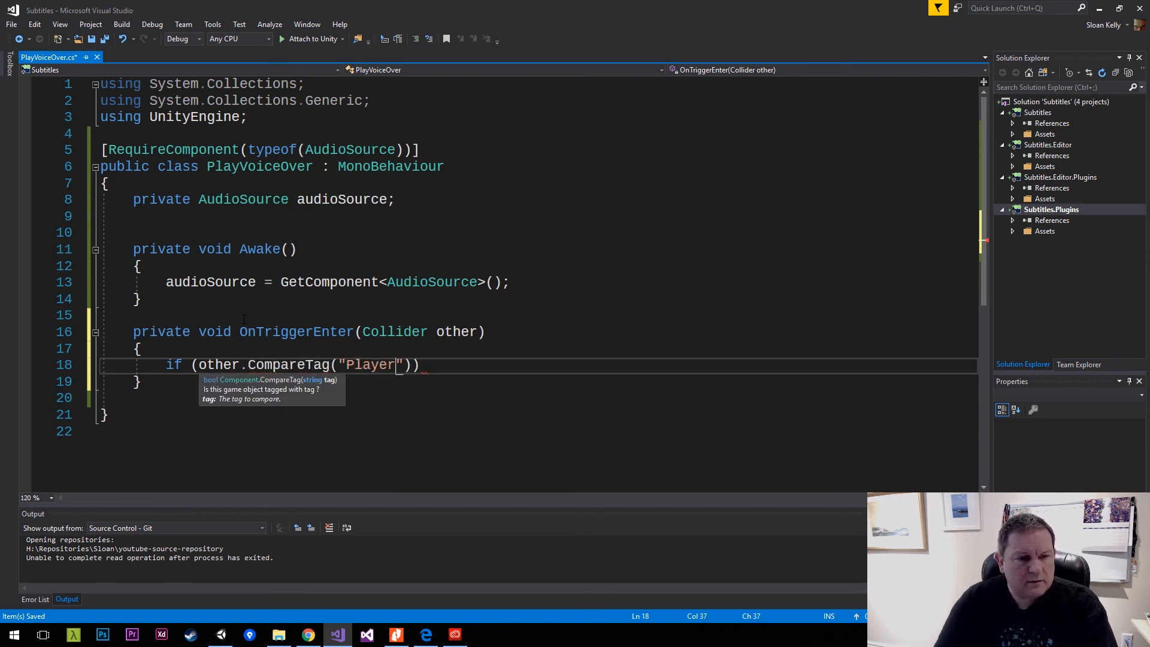
key("End")
key("Return")
type("{")
key("Return")
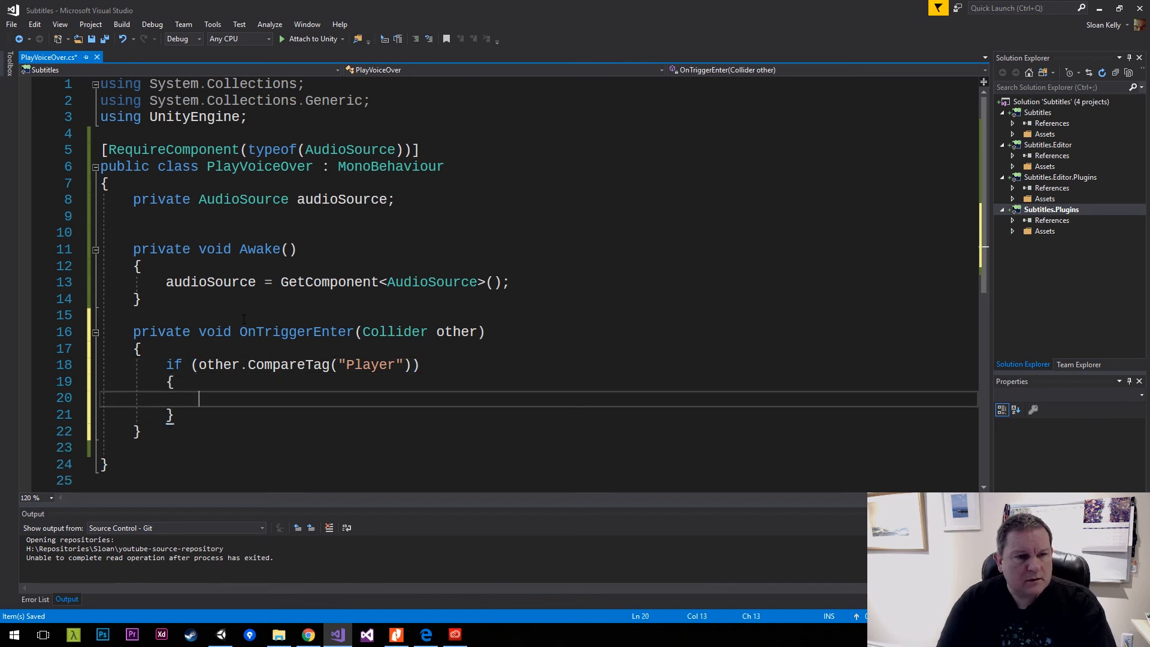
Call audioSource.Play(); inside the CompareTag("Player") block of OnTriggerEnter and save the script.
type("audioso")
key("Tab")
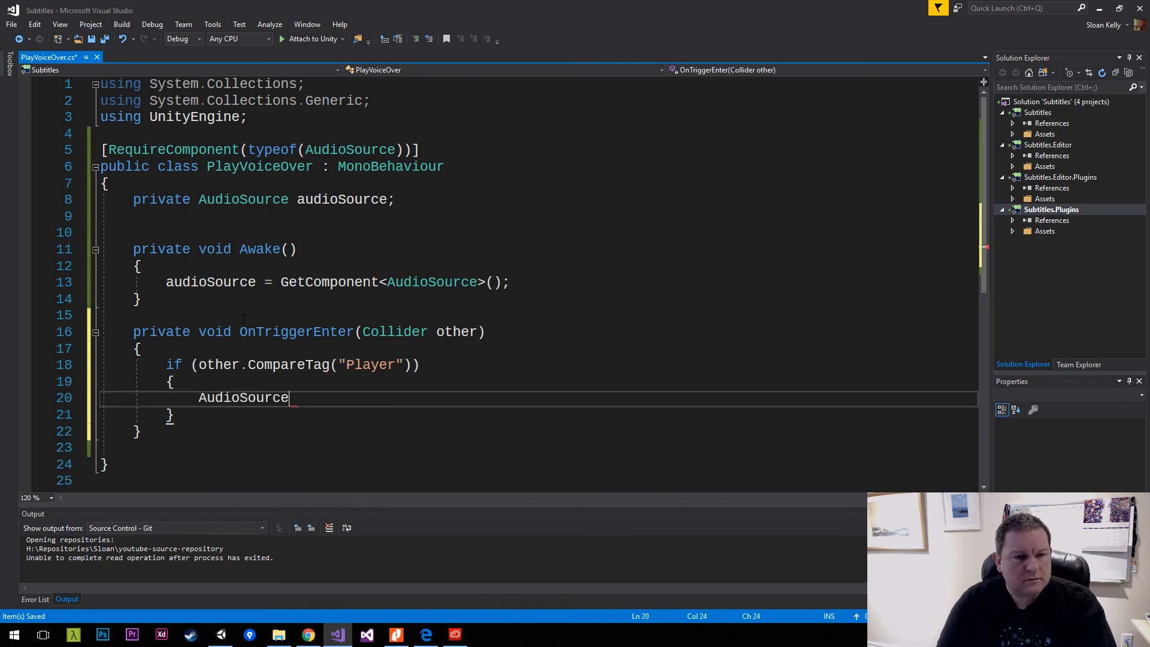
key("ctrl+BackSpace")
type("audioSo")
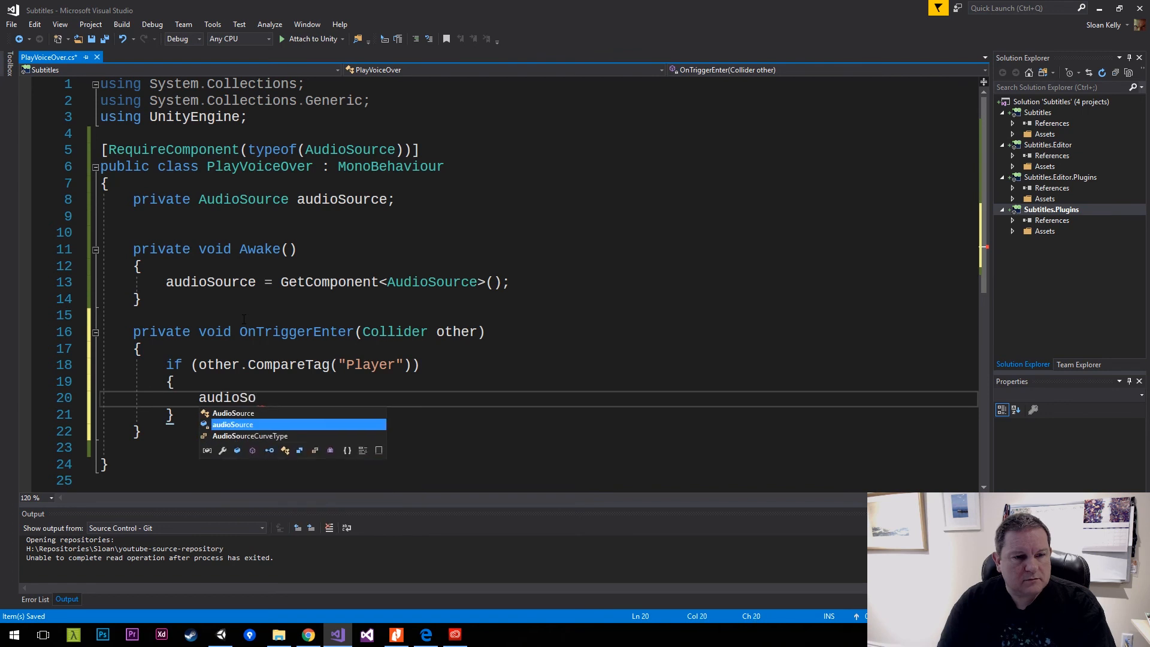
key("Tab")
type(".pla")
key("Up")
key("Up")
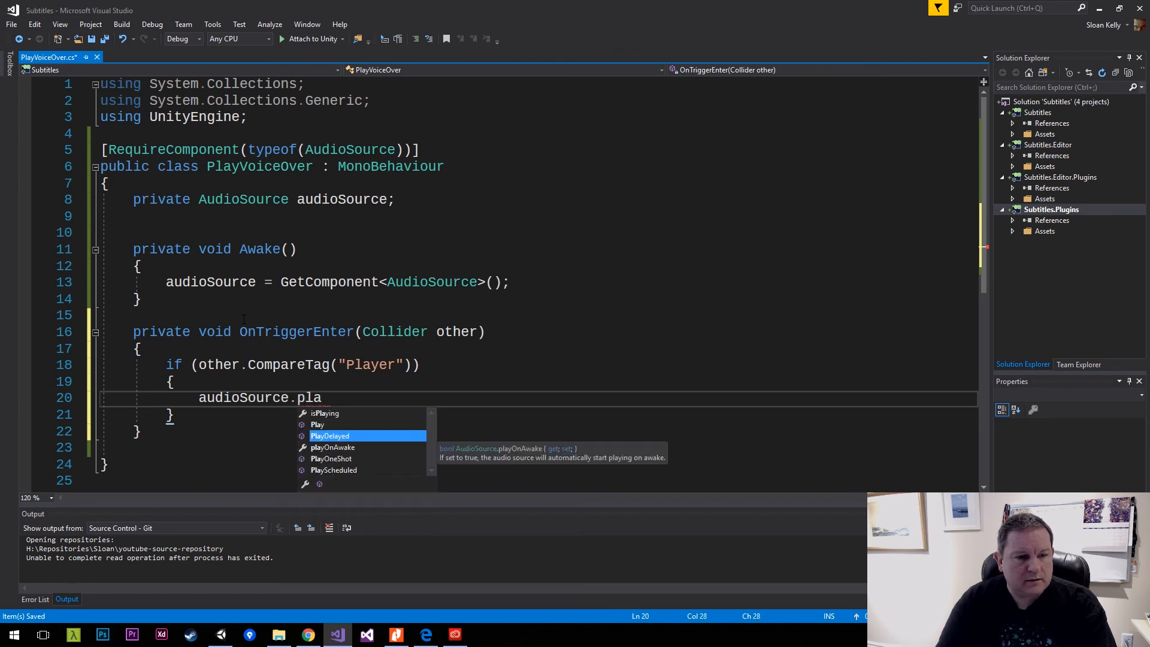
key("Tab")
type("()")
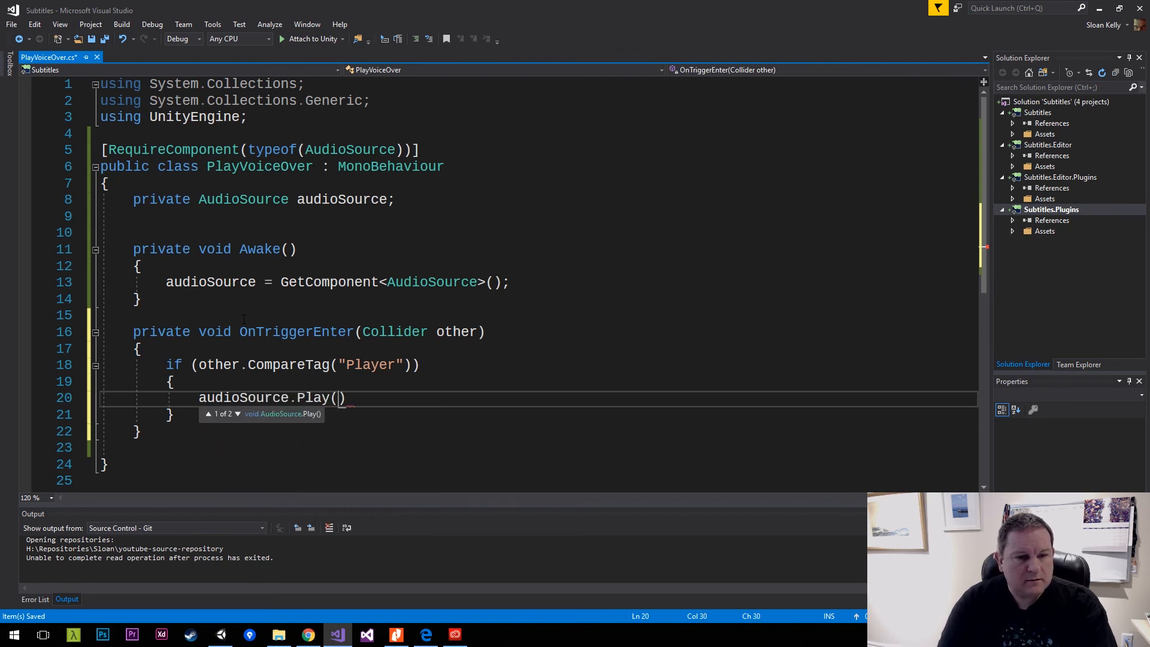
type(";")
key("ctrl+s")
Remove the blank line between the end of OnTriggerEnter and the class's closing brace, and save the script.
key("Down")
key("Down")
key("Down")
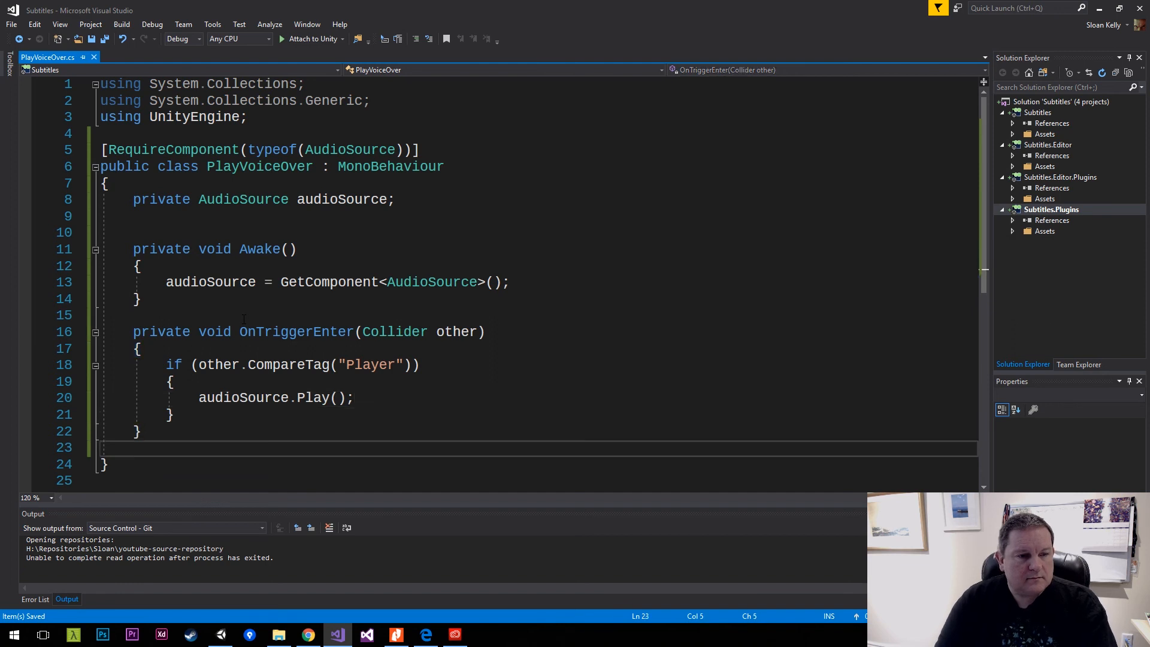
key("ctrl+shift+v")
key("BackSpace")
key("BackSpace")
key("BackSpace")
key("ctrl+s")
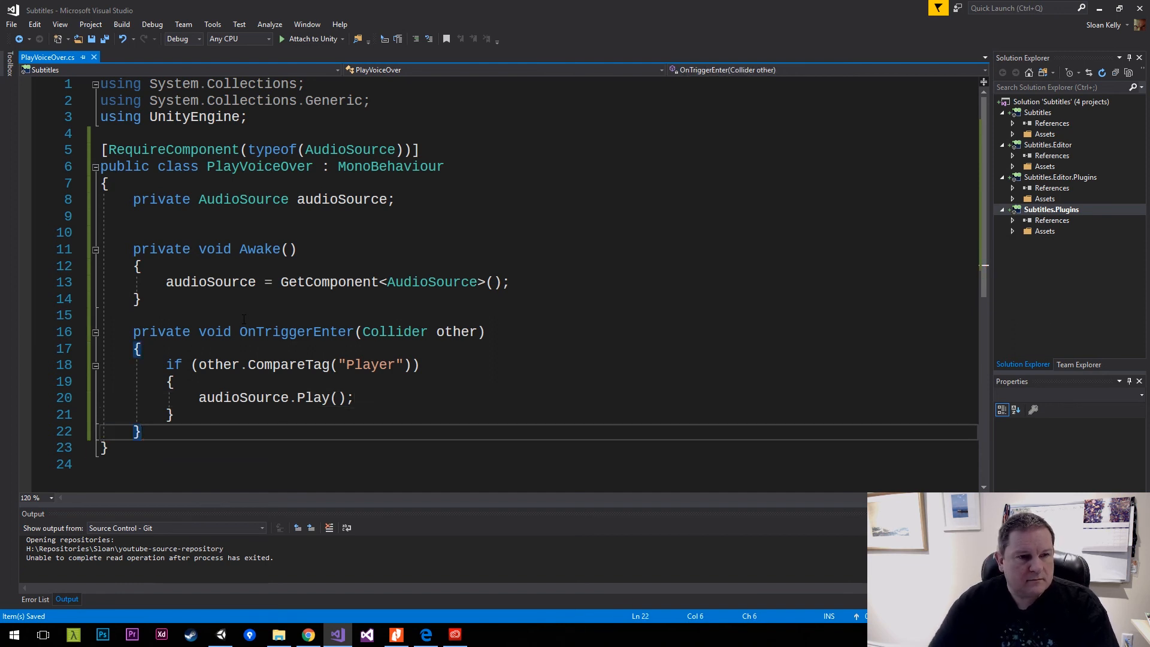
Delete the extra blank line between the audioSource field and the Awake method, and save the script.
left_click(211, 236)
key("shift+Up")
key("Delete")
key("ctrl+s")
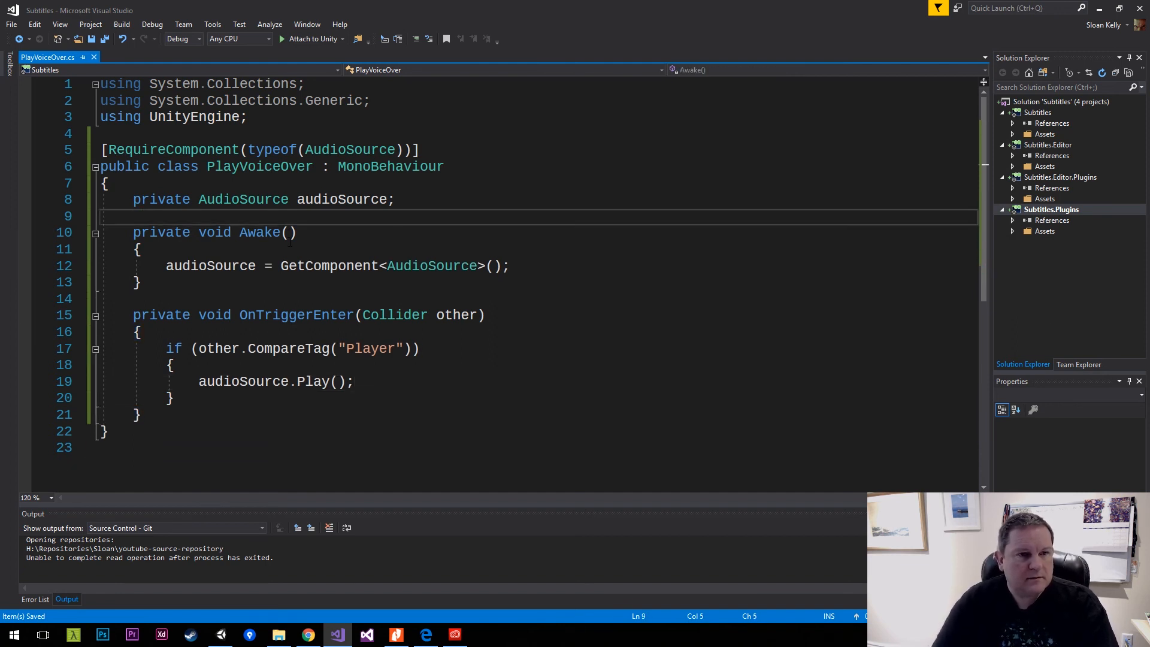
Remove the unused System.Collections and System.Collections.Generic using directives, keeping only using UnityEngine;, and save the script.
key("Up")
key("Up")
key("Up")
key("Up")
key("Up")
key("Up")
key("Up")
key("End")
key("shift+Up")
key("shift+Home")
key("Delete")
key("Delete")
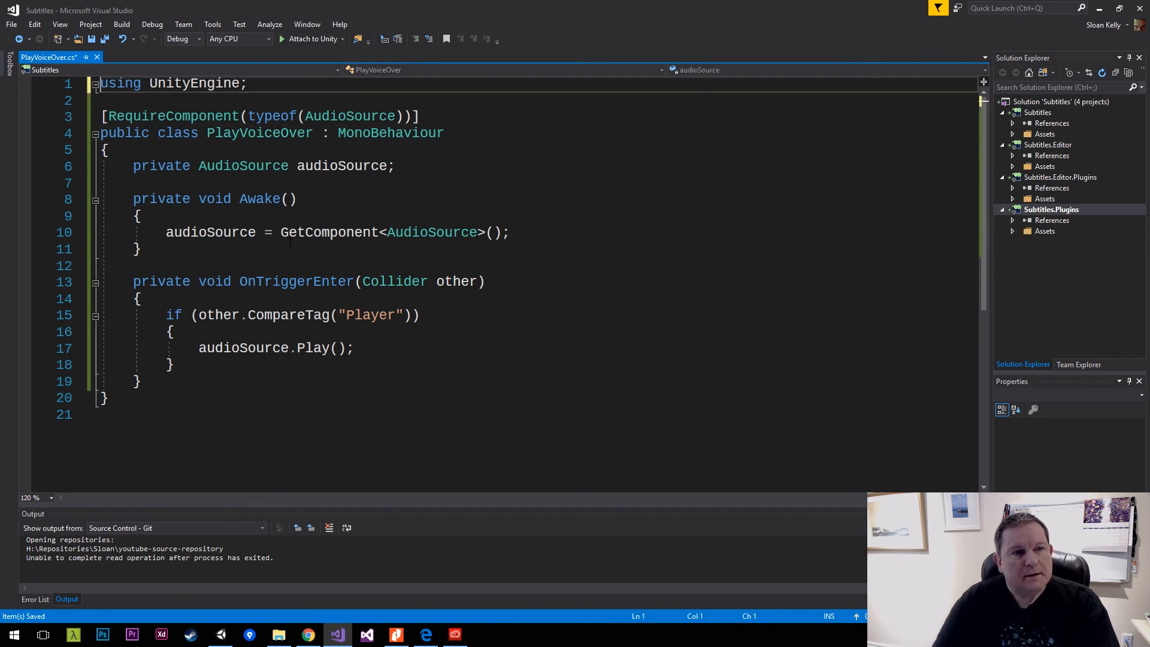
key("ctrl+s")
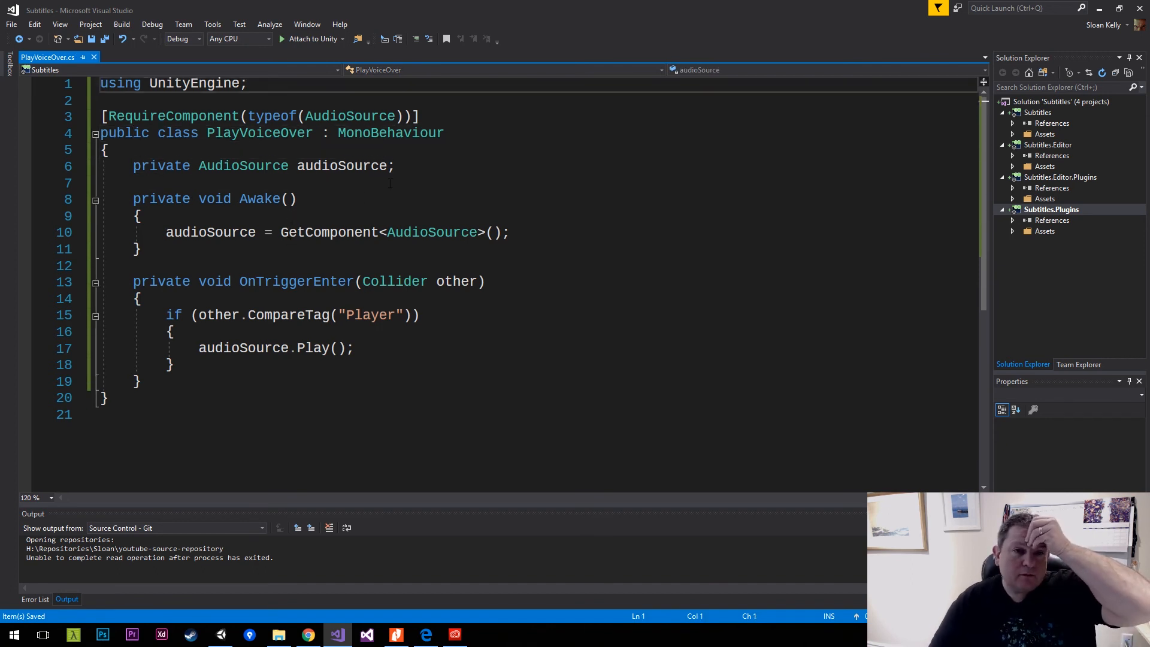
Review the private audioSource field declaration and the GetComponent<AudioSource>() assignment in Awake.
left_click_drag(396, 168, 135, 170)
left_click(167, 172)
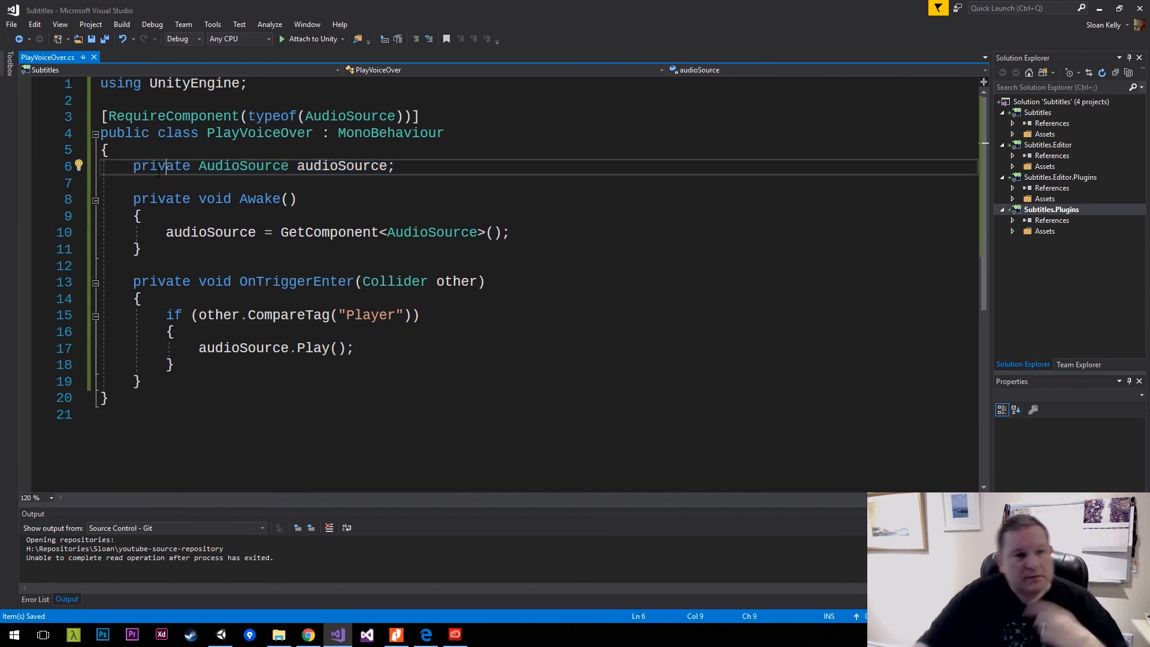
left_click(273, 233)
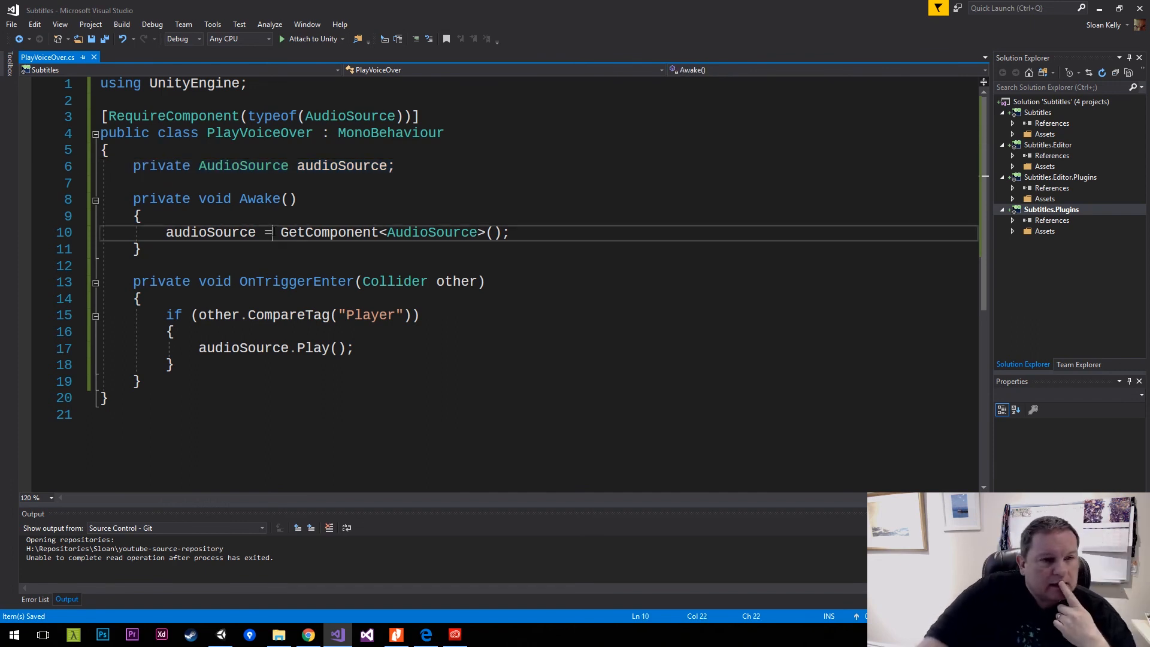
left_click(188, 218)
left_click_drag(166, 232, 519, 230)
left_click(515, 233)
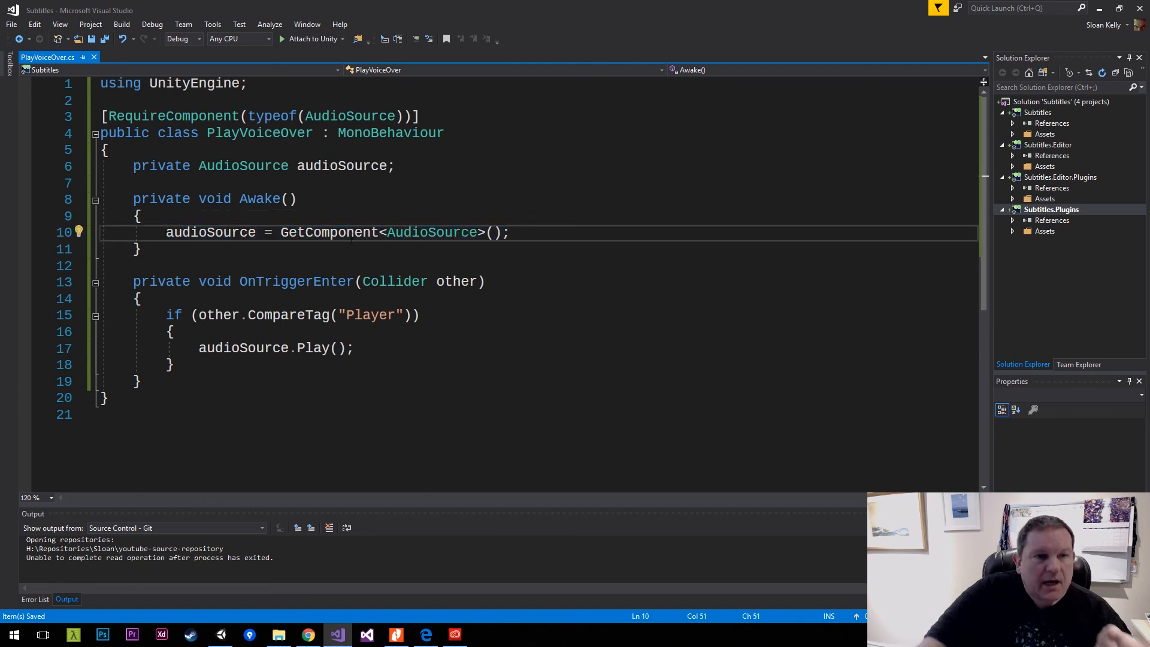
double_click(331, 234)
left_click_drag(166, 233, 525, 230)
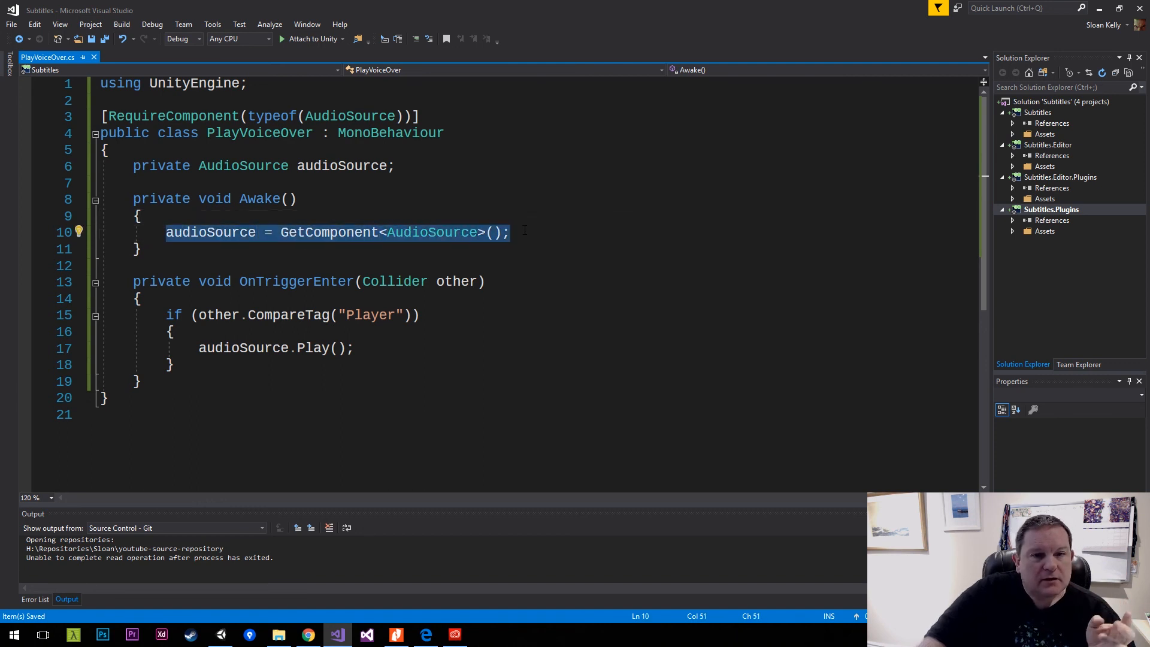
left_click(525, 231)
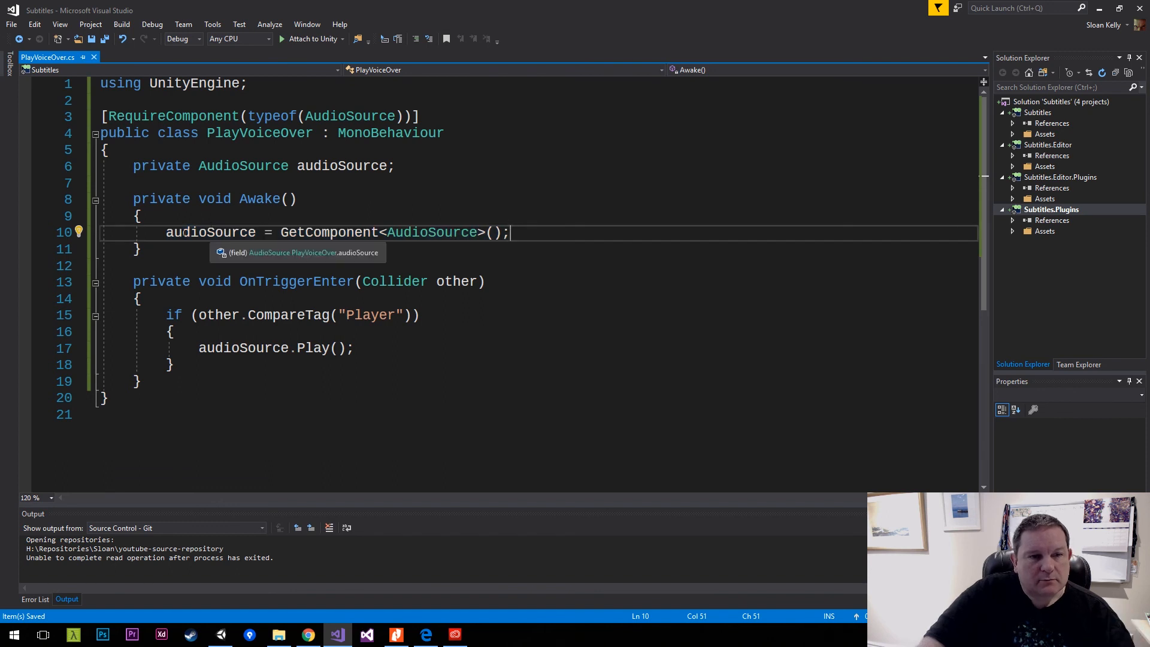
left_click_drag(166, 232, 503, 233)
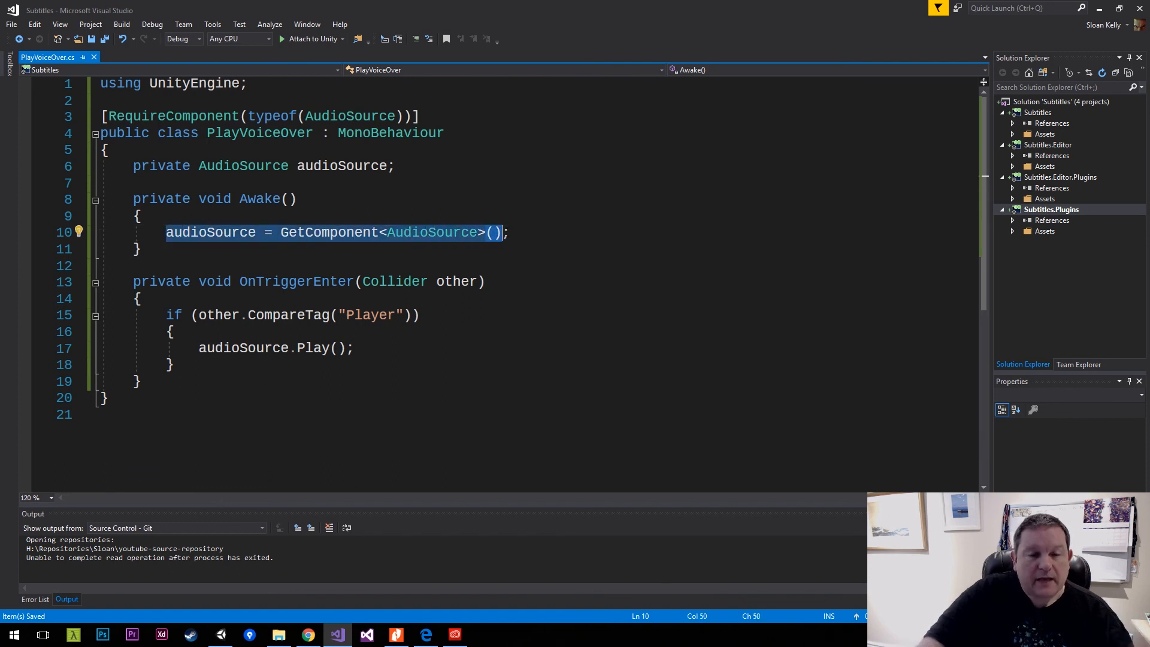
double_click(347, 236)
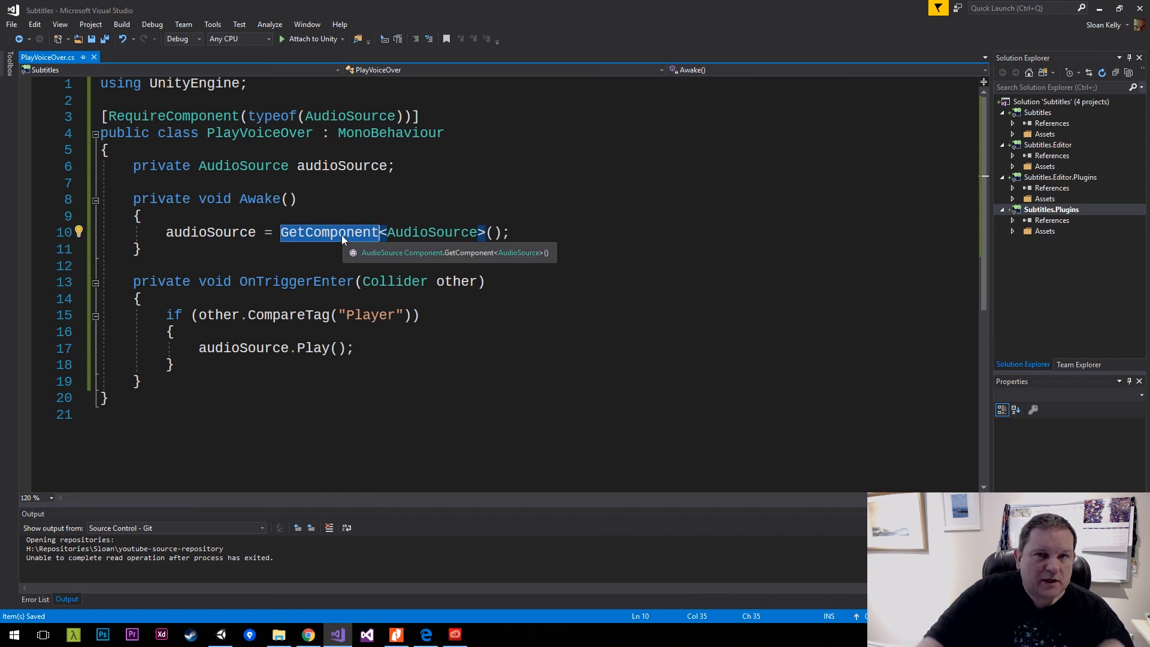
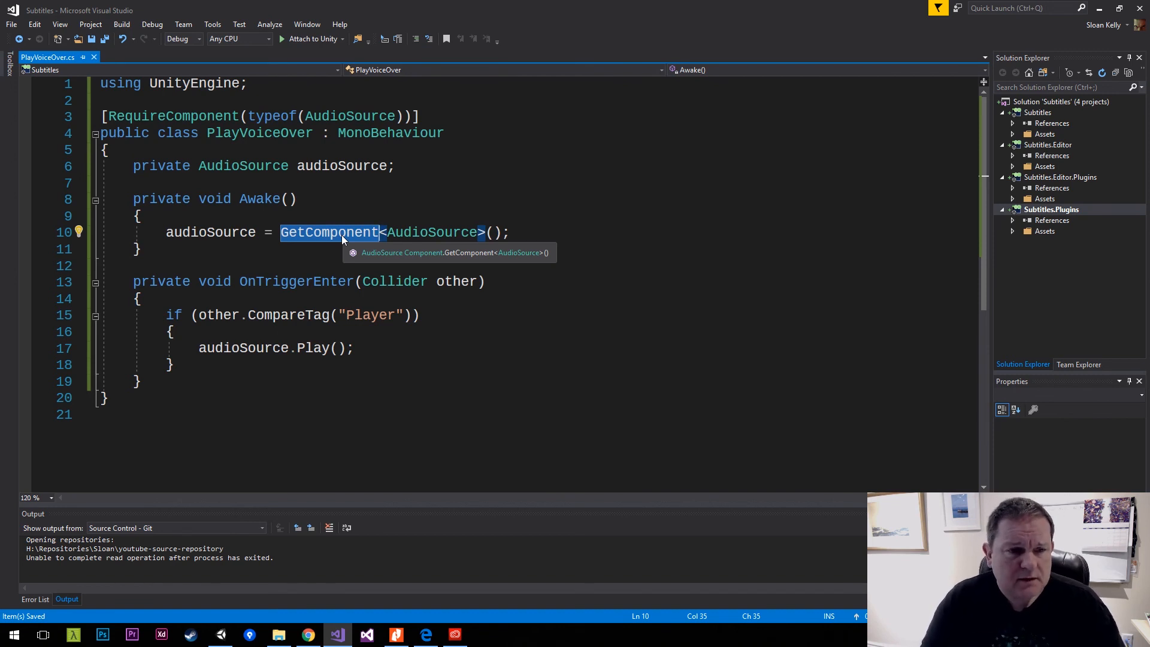
Review the OnTriggerEnter method, its CompareTag("Player") condition and the audioSource.Play() call.
left_click(240, 315)
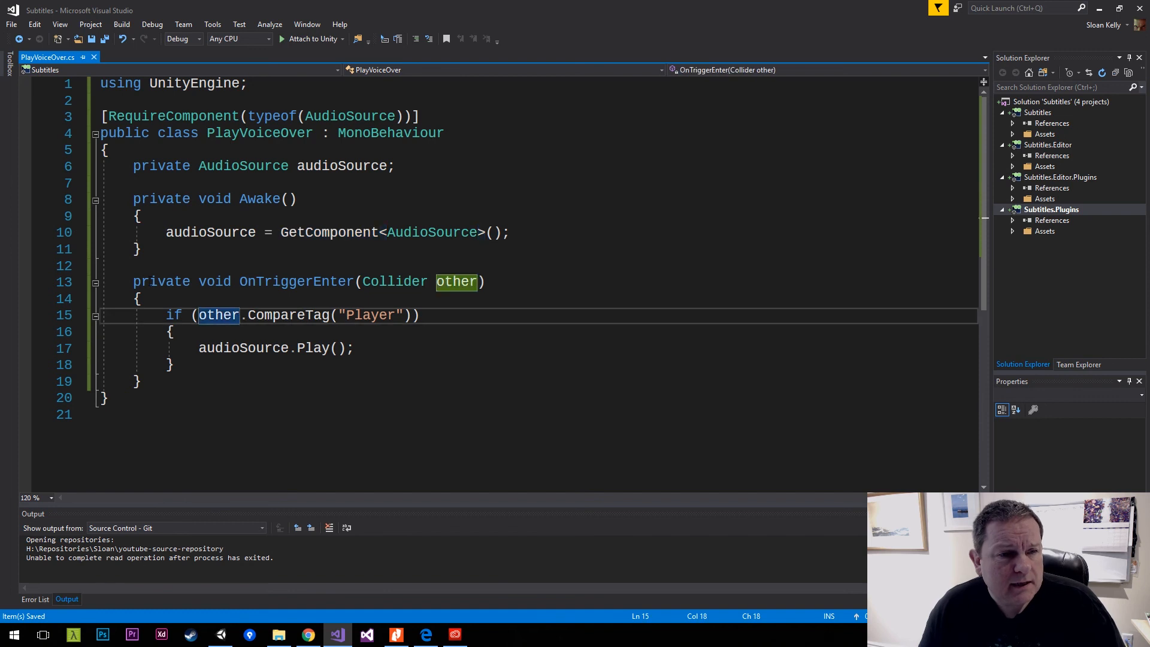
left_click_drag(133, 280, 144, 382)
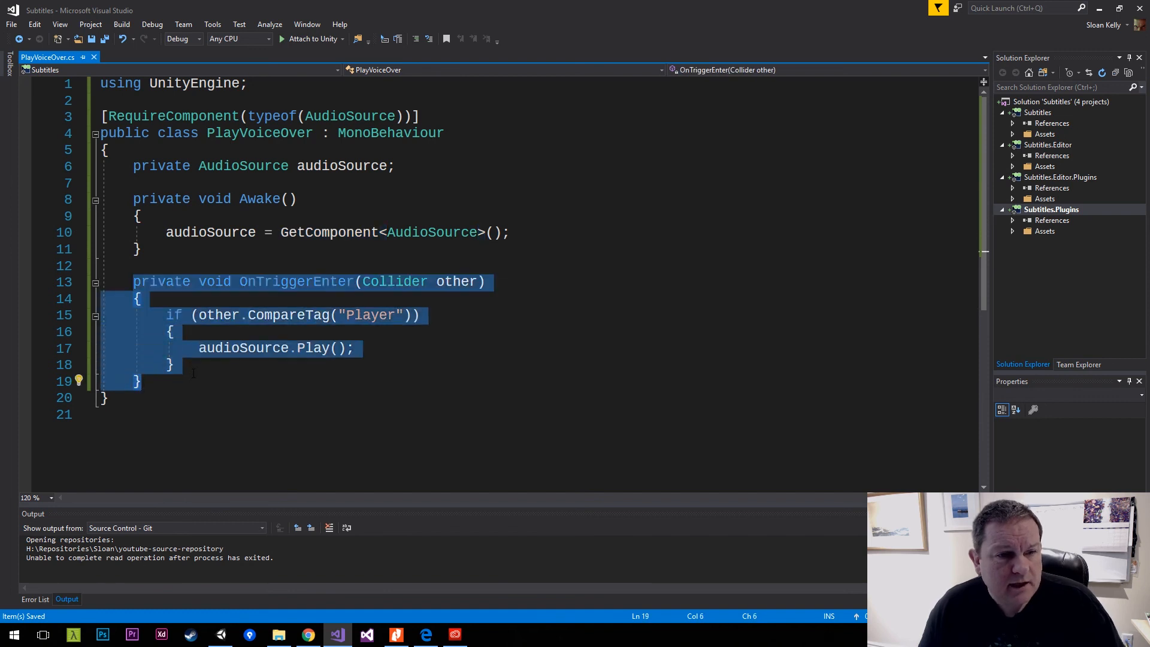
left_click(245, 361)
left_click(248, 348)
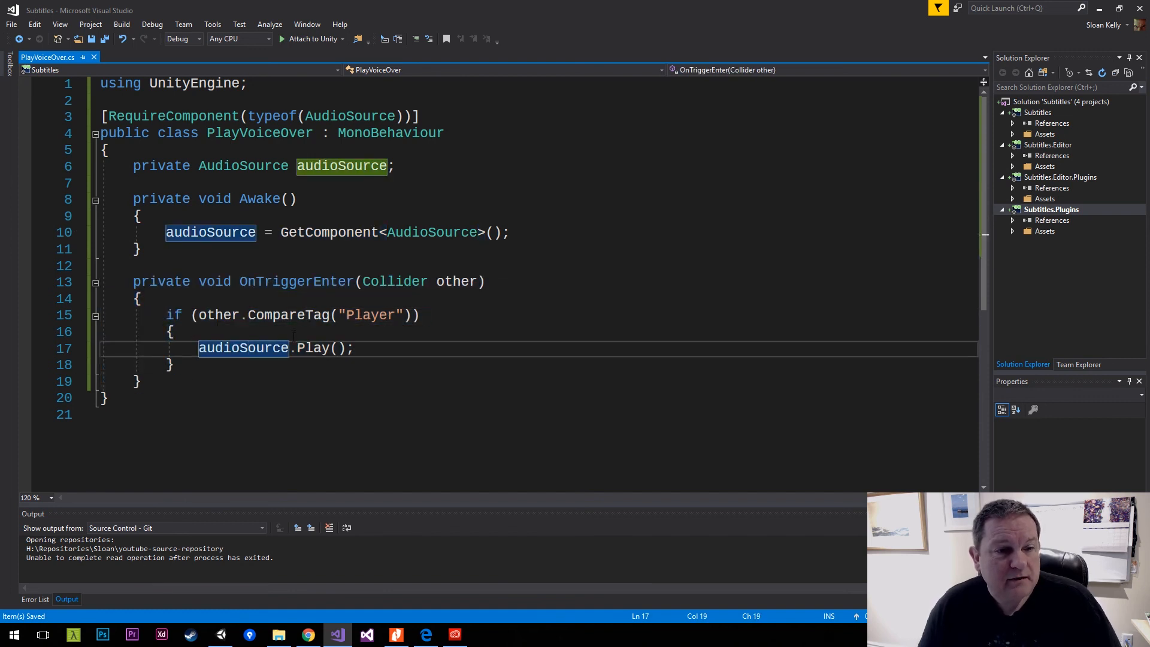
mouse_move(325, 316)
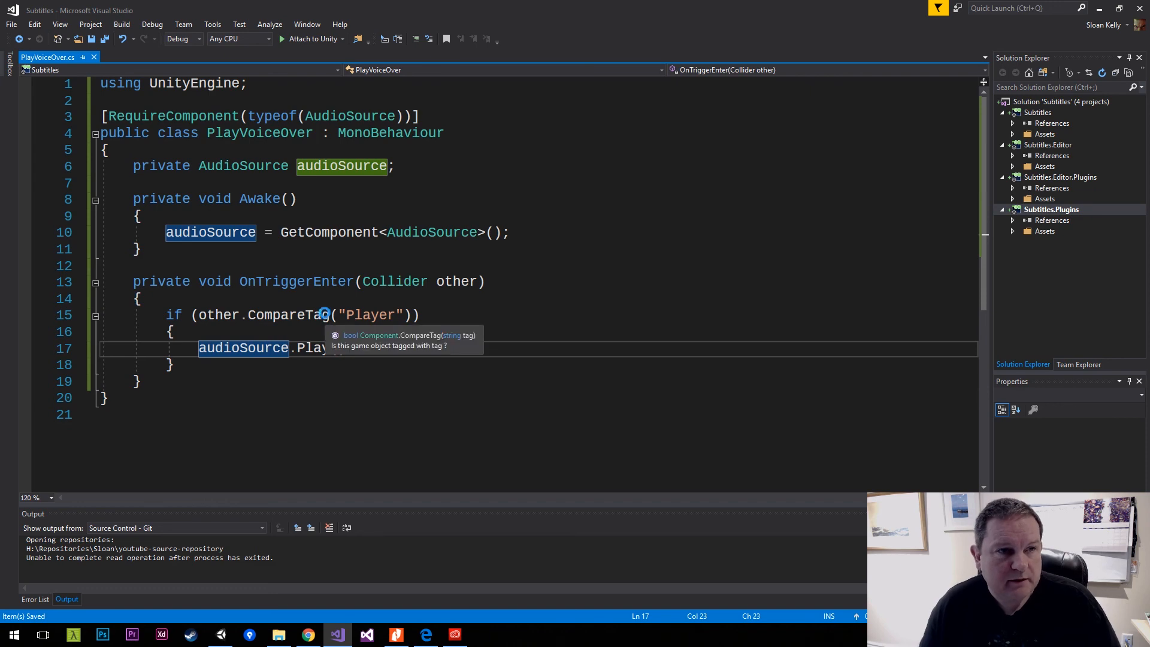
Switch to Unity, set the ThirdPersonController's tag to Player, and save the scene.
key("alt+Tab")
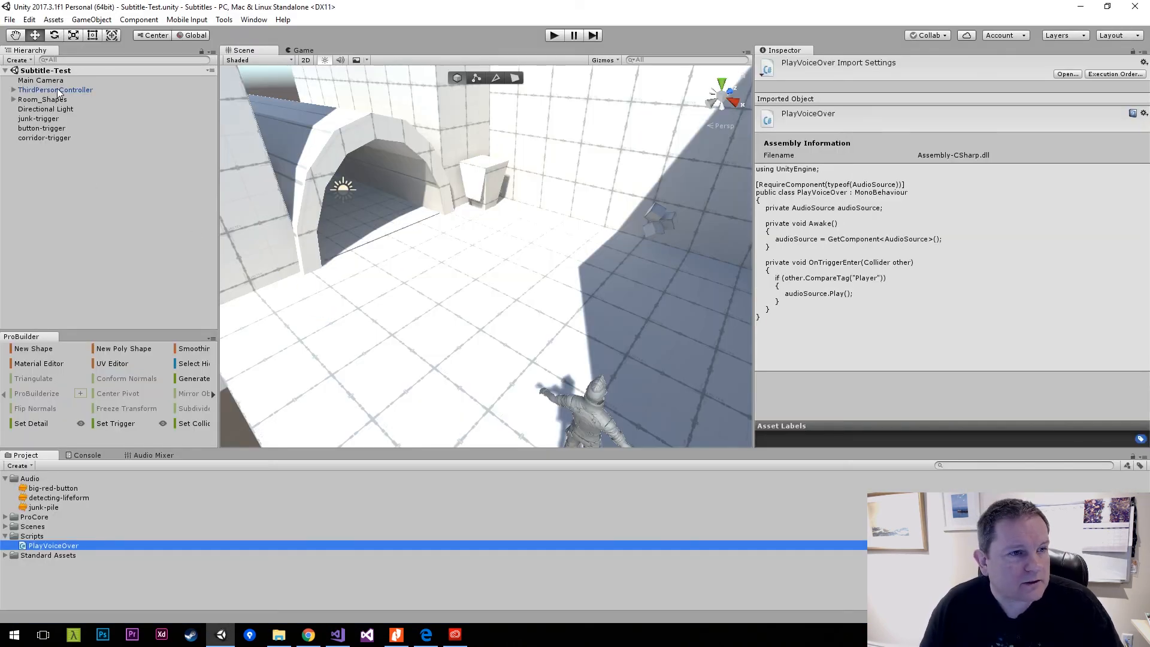
left_click(58, 90)
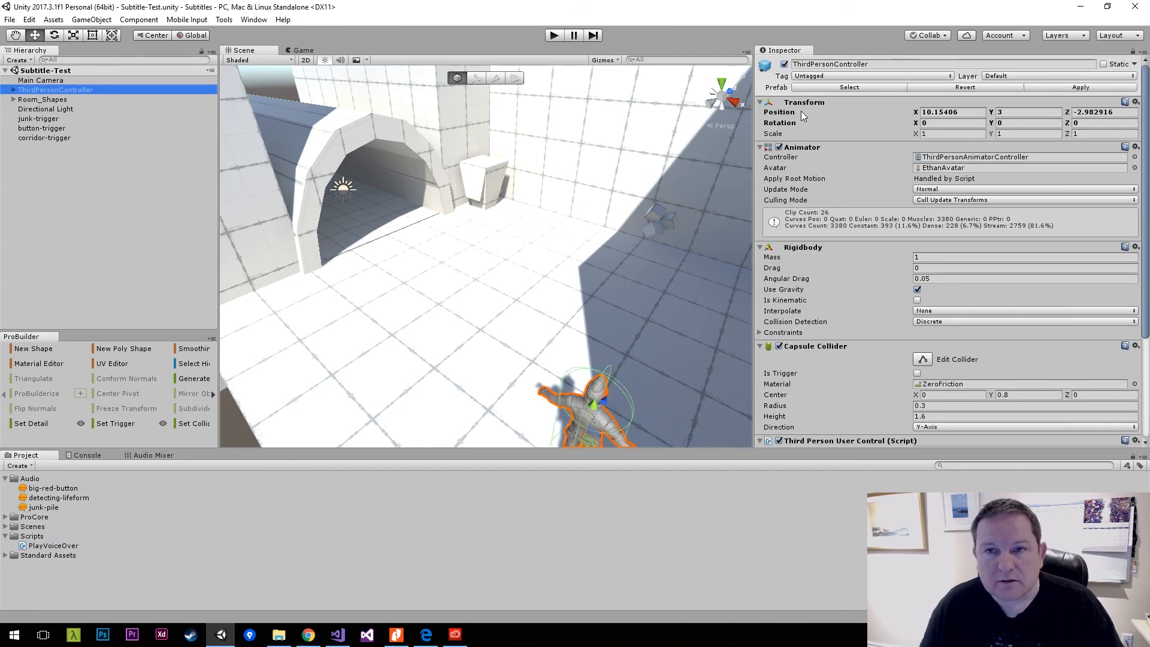
left_click(900, 76)
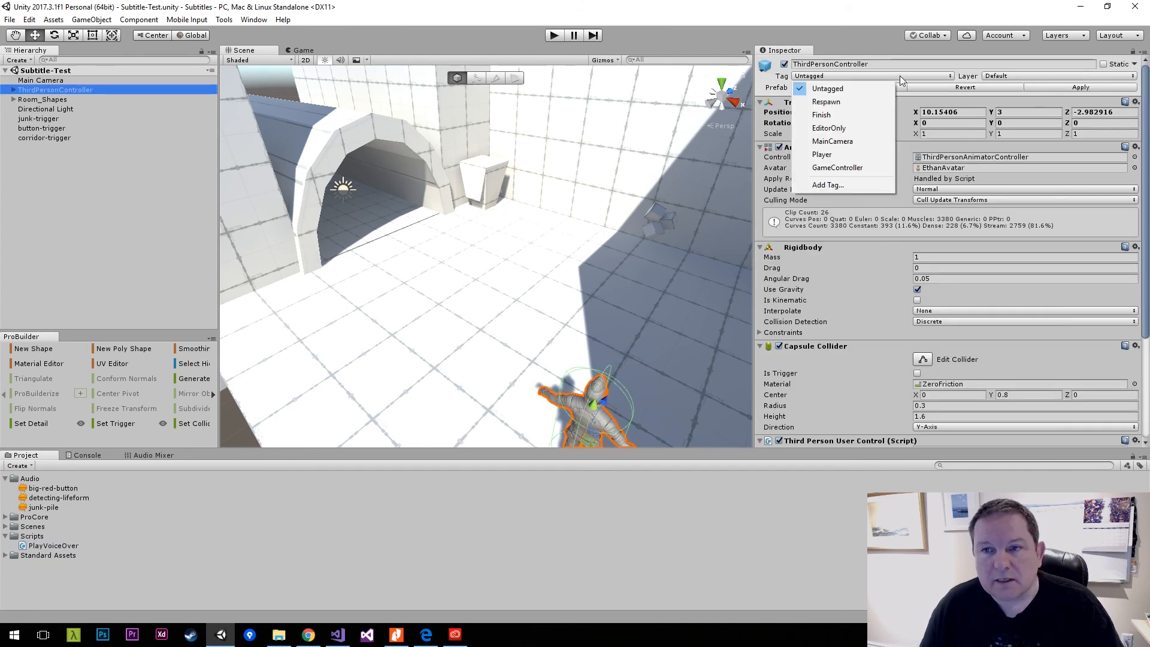
left_click(829, 154)
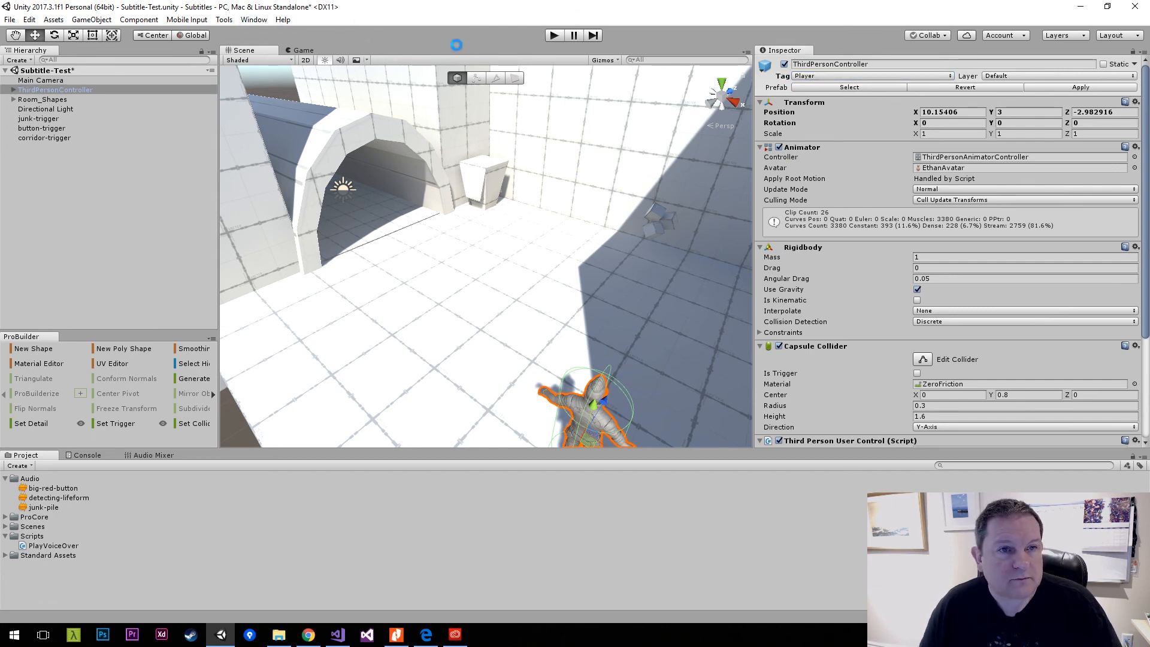
key("ctrl+s")
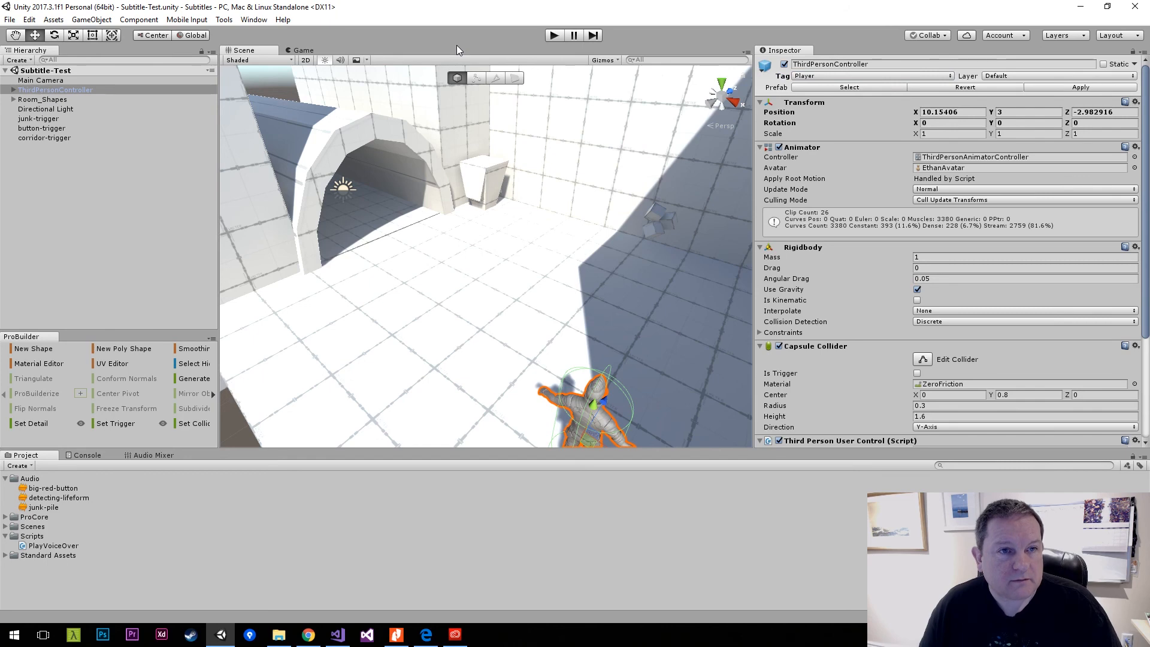
Add the Play Voice Over script component to the junk-trigger object.
left_click(38, 118)
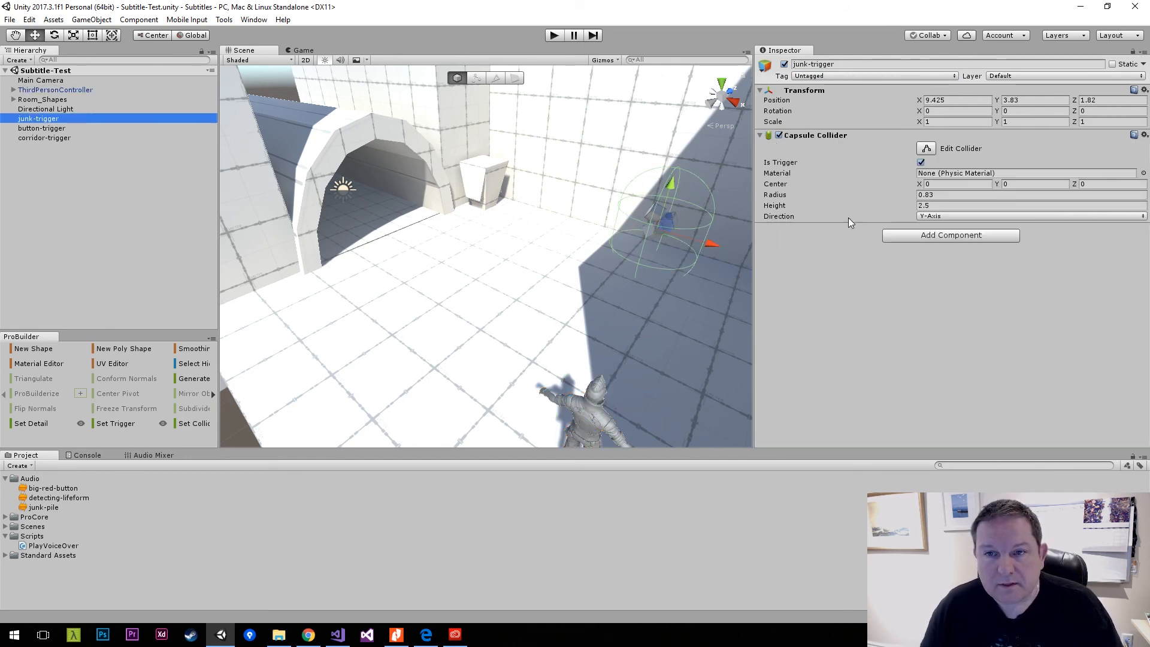
left_click(915, 235)
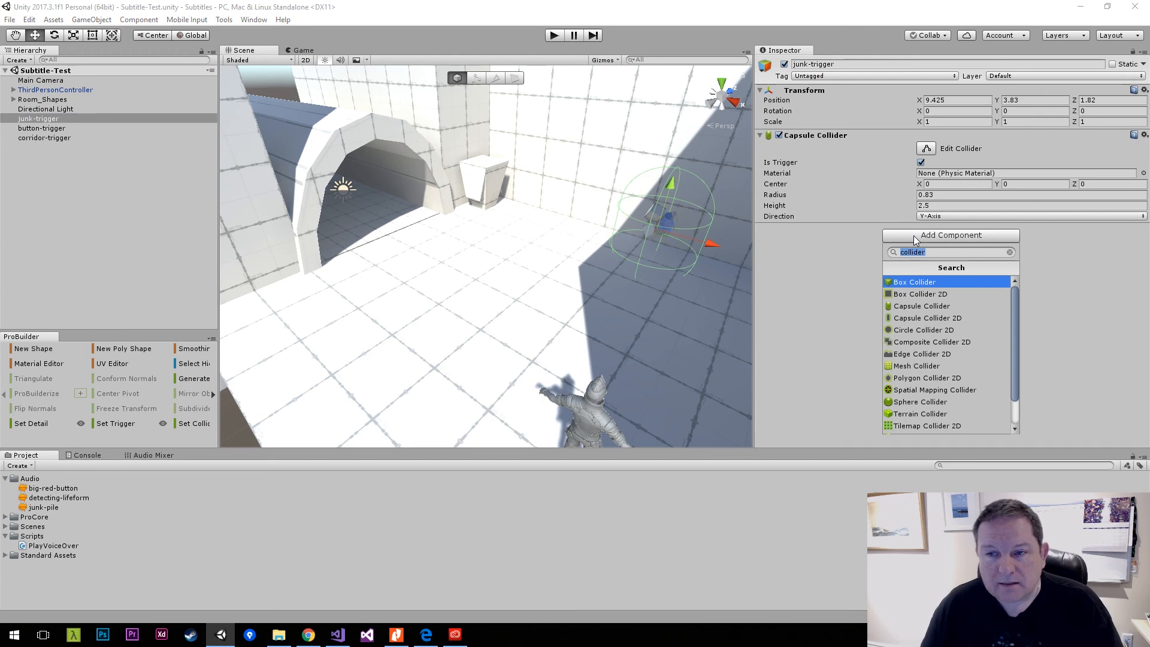
type("pla")
key("Down")
key("Down")
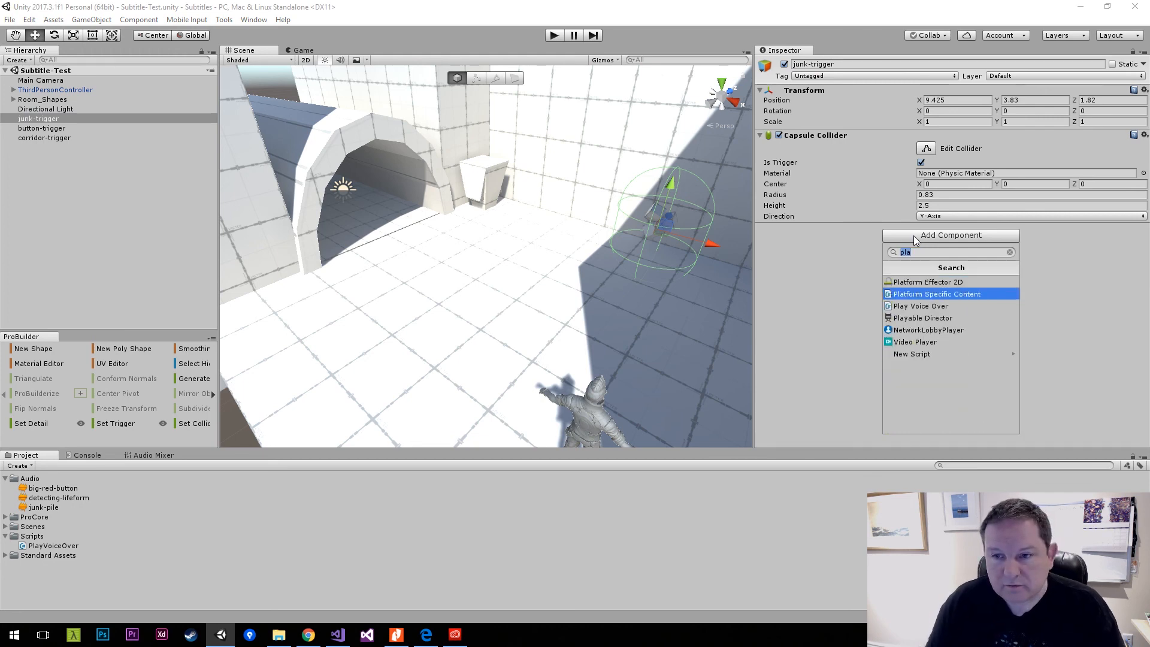
key("Return")
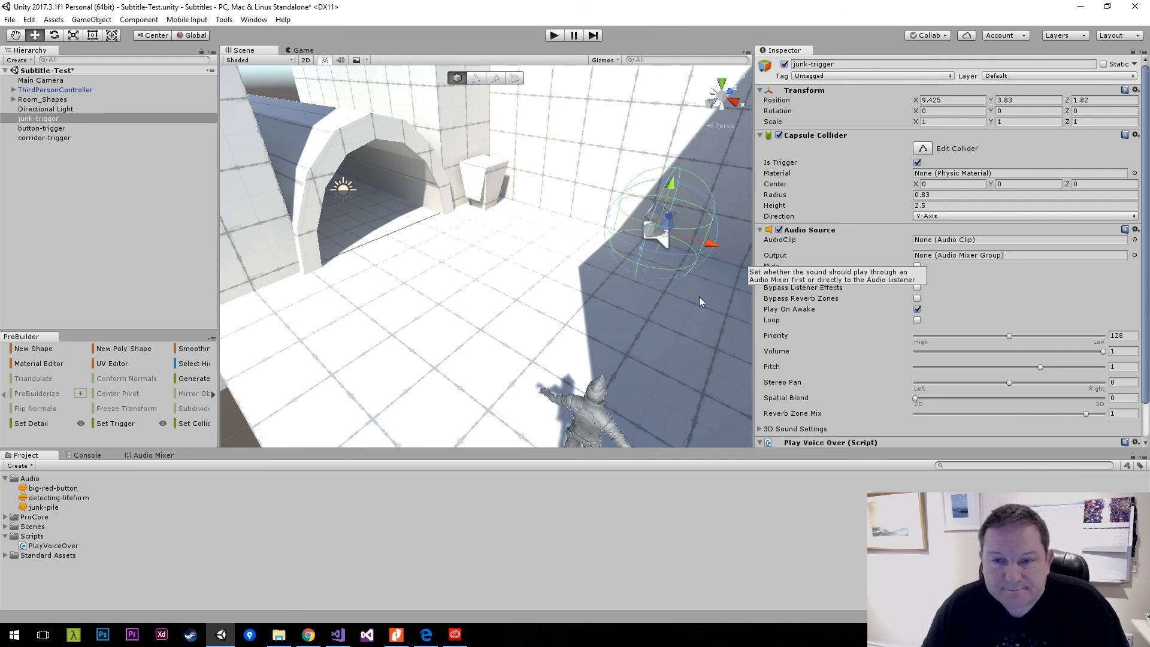
Disable Play On Awake on junk-trigger's Audio Source, assign the junk-pile audio clip, and save the scene.
left_click(917, 309)
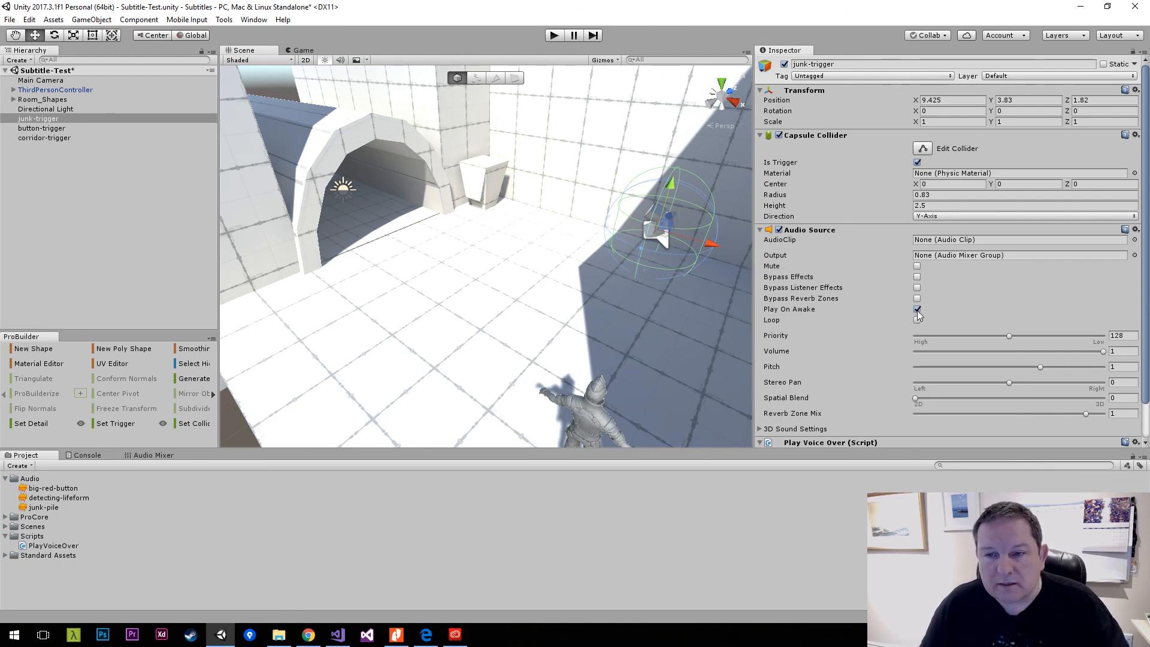
left_click(917, 309)
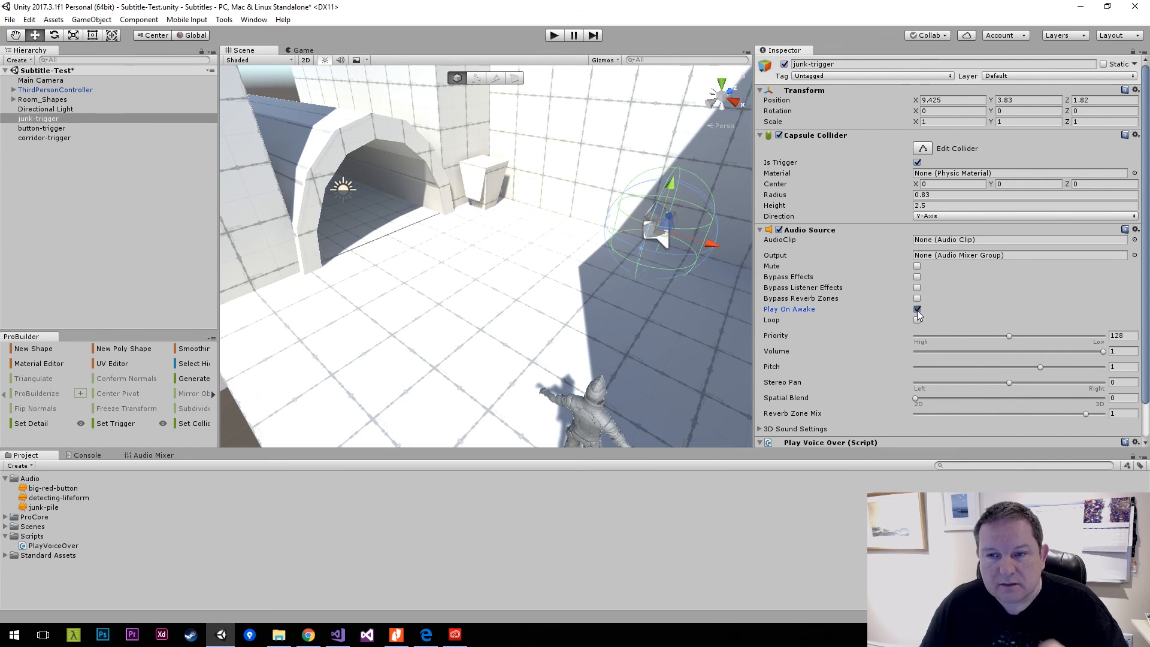
left_click(45, 507)
left_click_drag(384, 478, 939, 243)
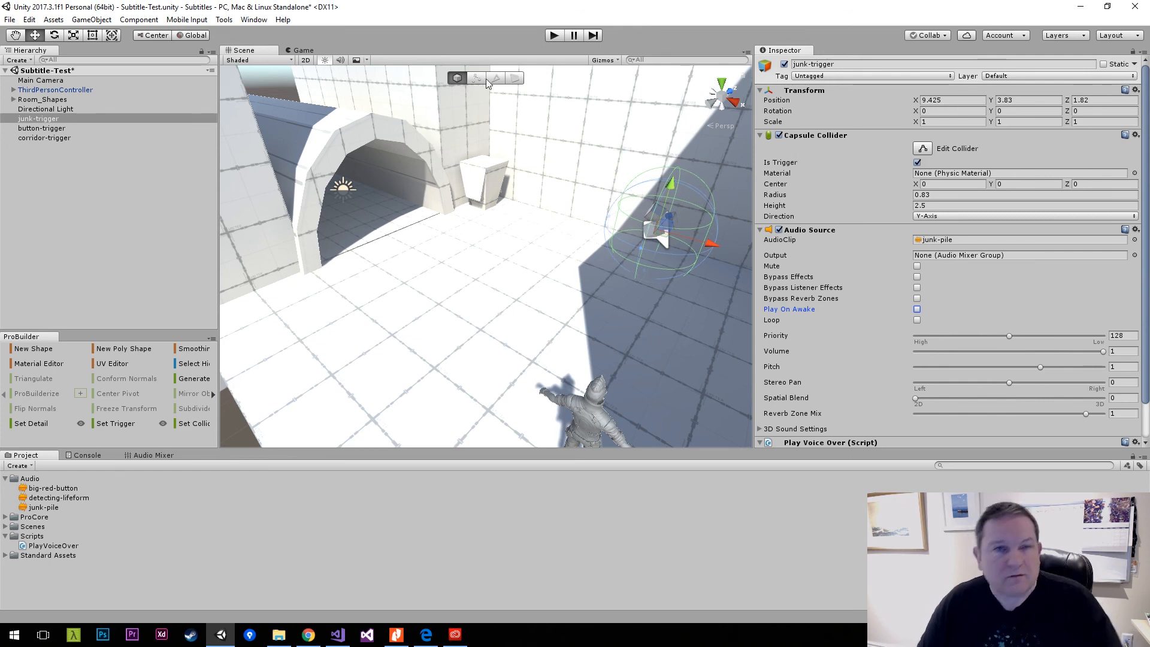
key("ctrl+s")
Play-test the scene by walking the character into the junk trigger and back out, then stop play mode.
left_click(554, 36)
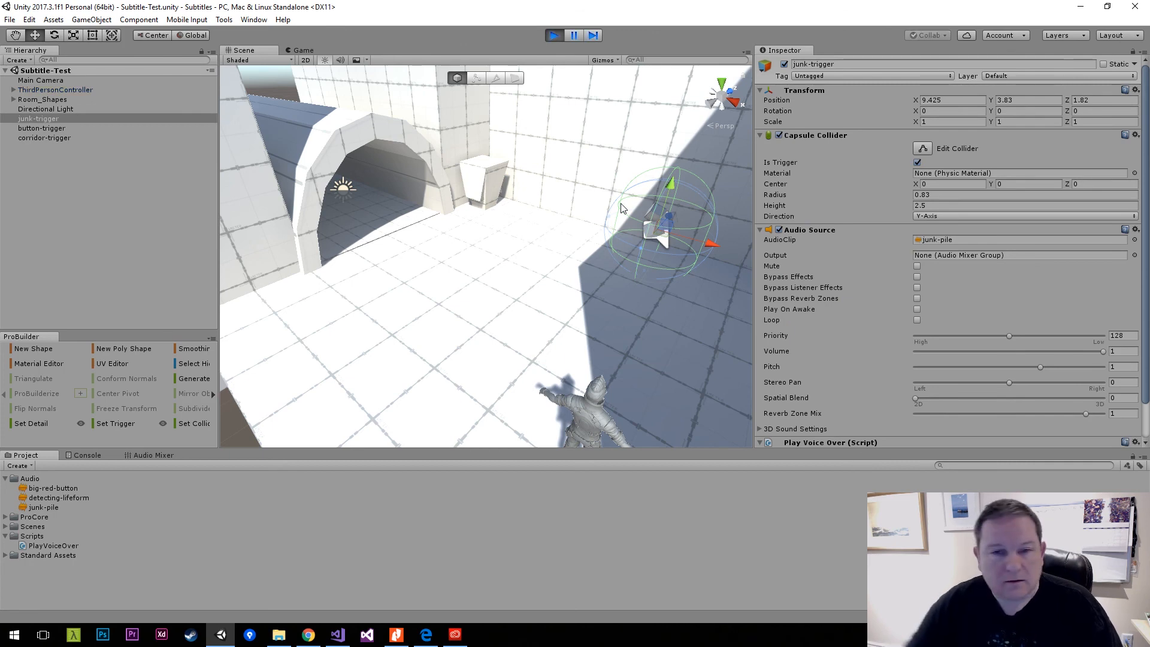
key("w")
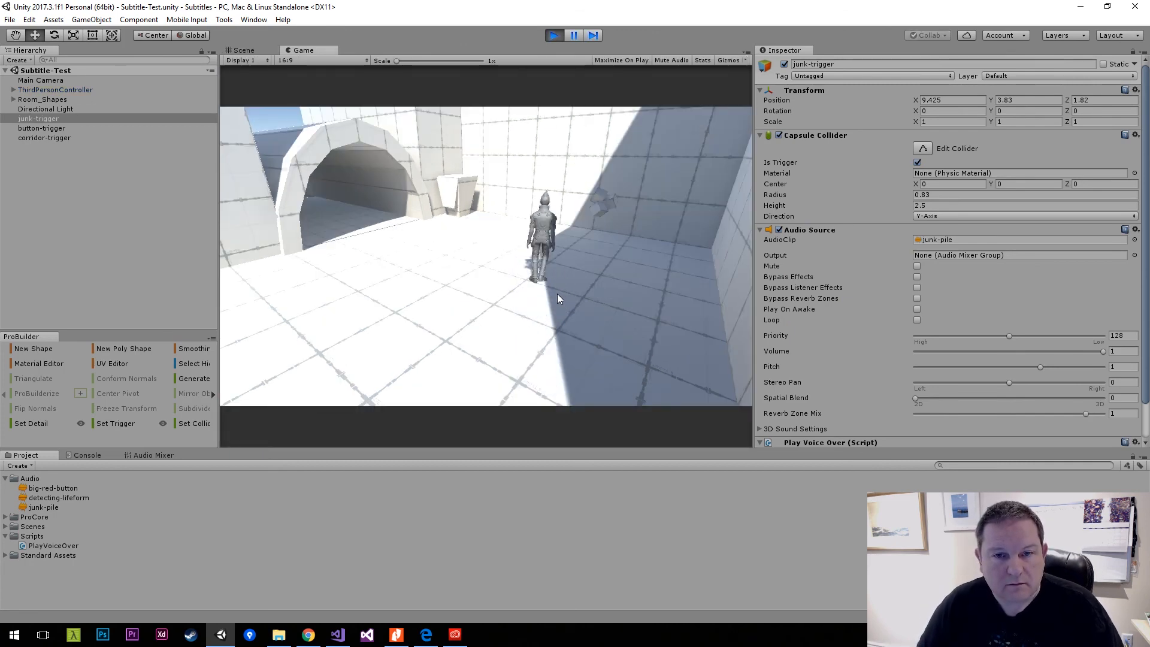
key("d")
key("w")
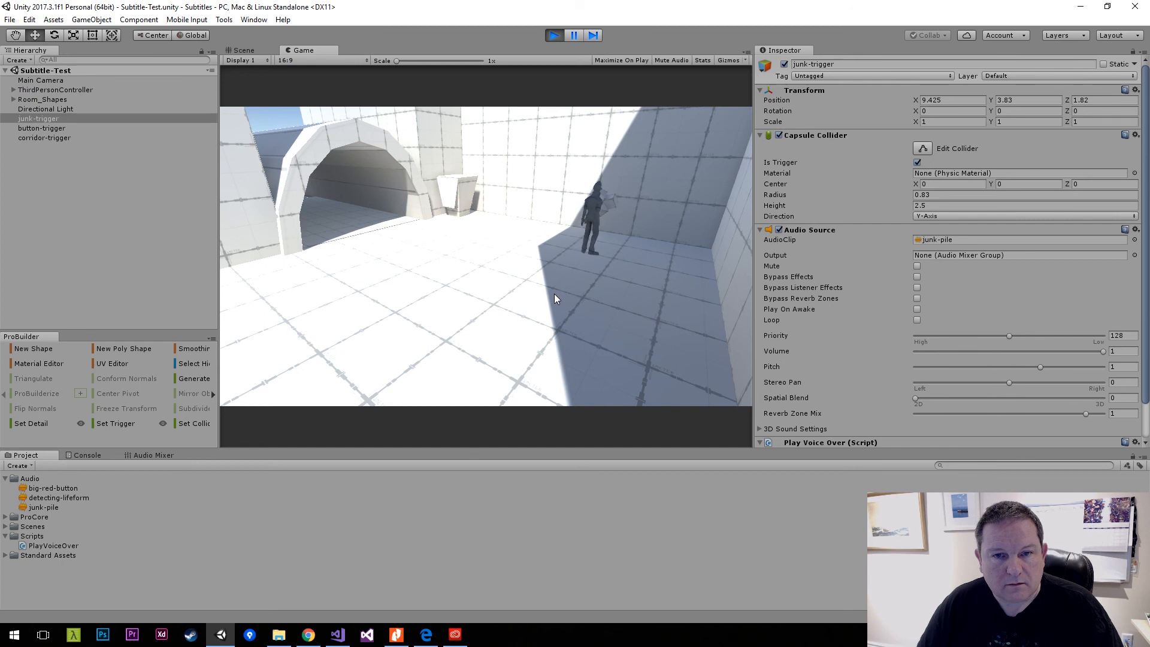
key("a")
key("s")
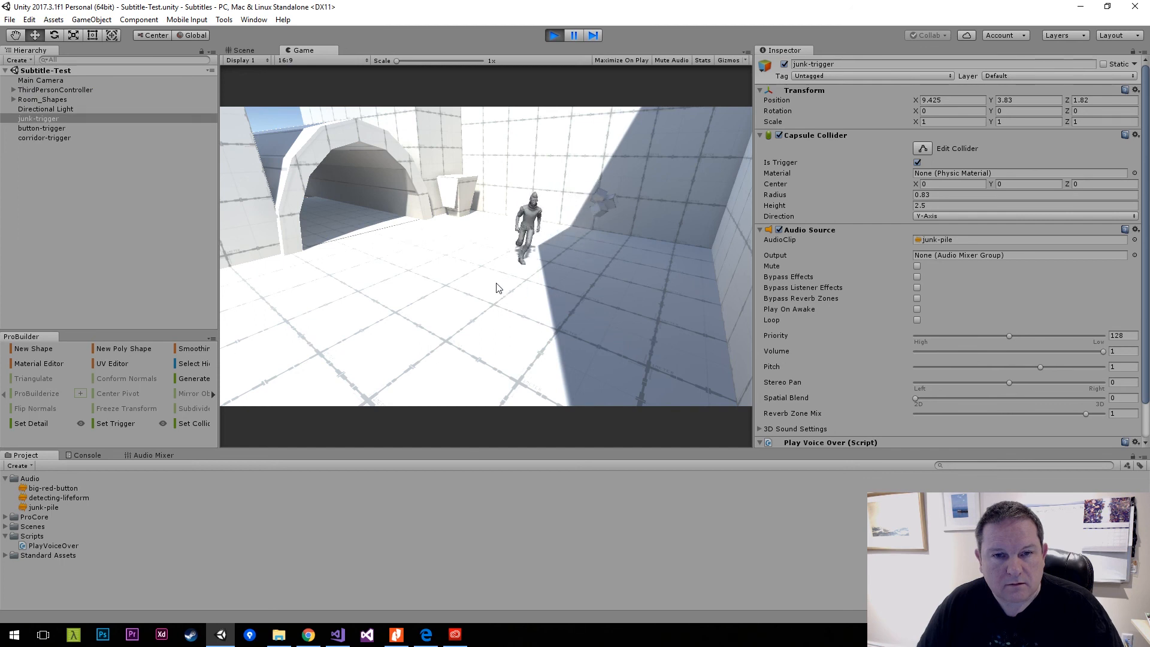
key("d")
key("a")
key("w")
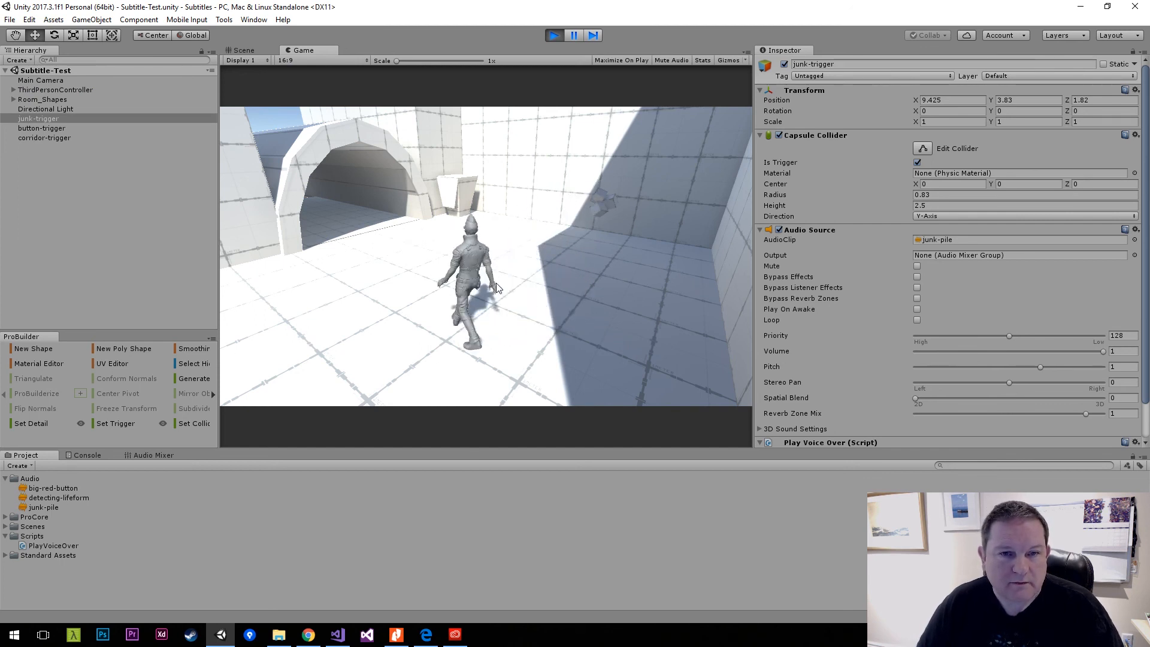
left_click(555, 36)
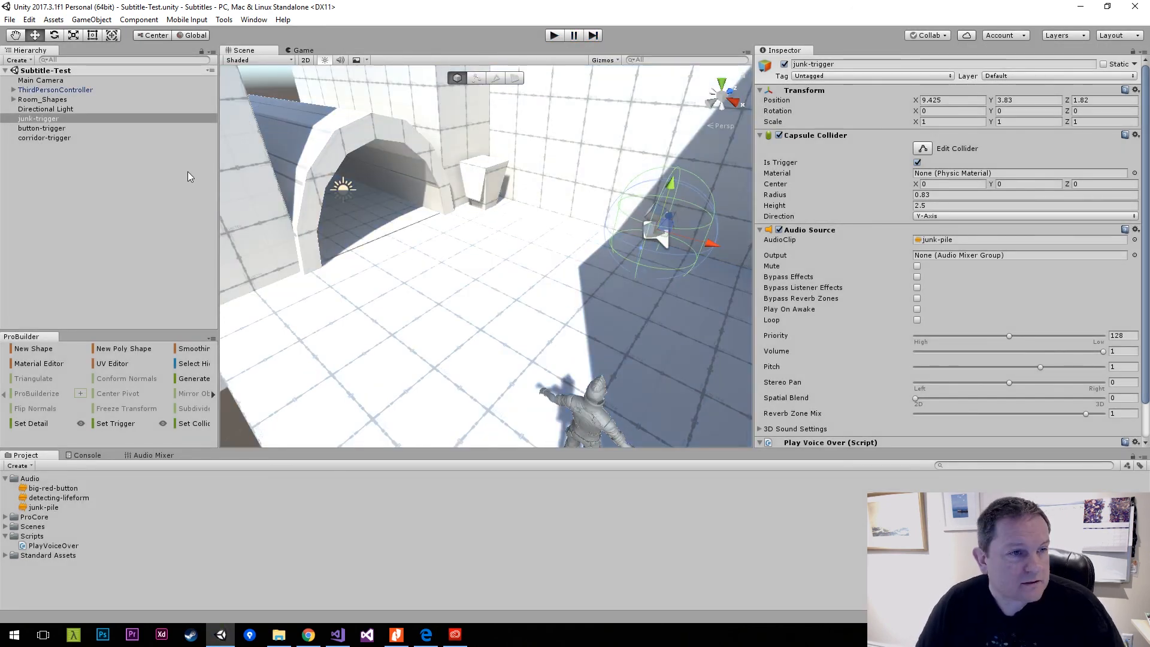
Add the Play Voice Over script component to the button-trigger object.
left_click(57, 128)
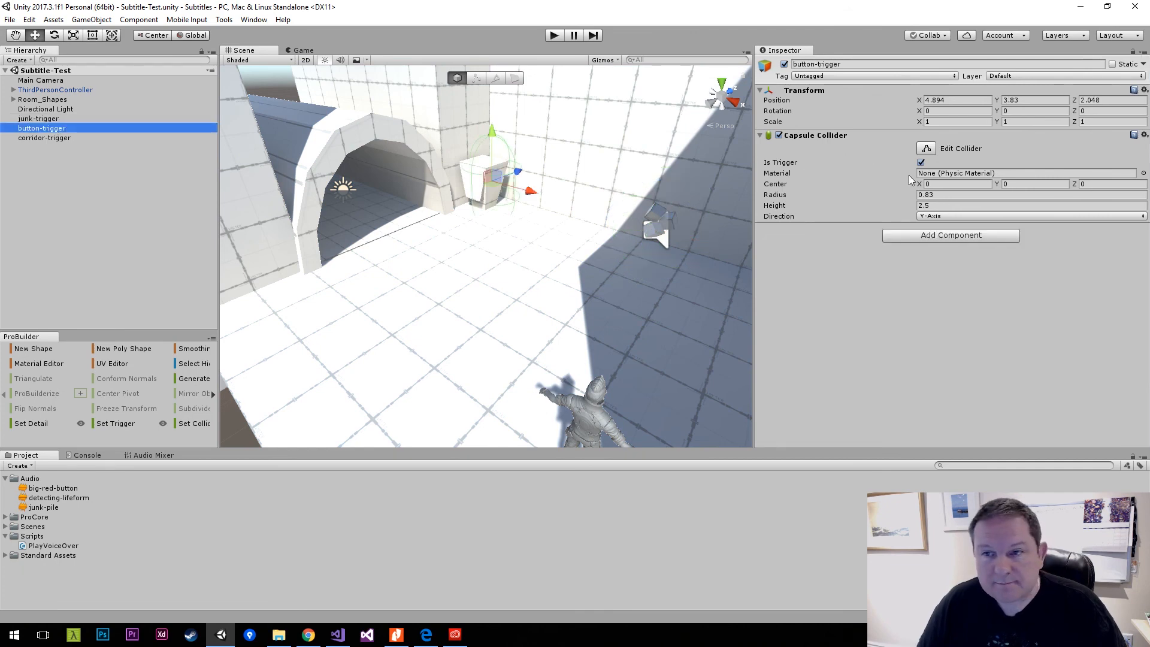
left_click(940, 239)
type("pla")
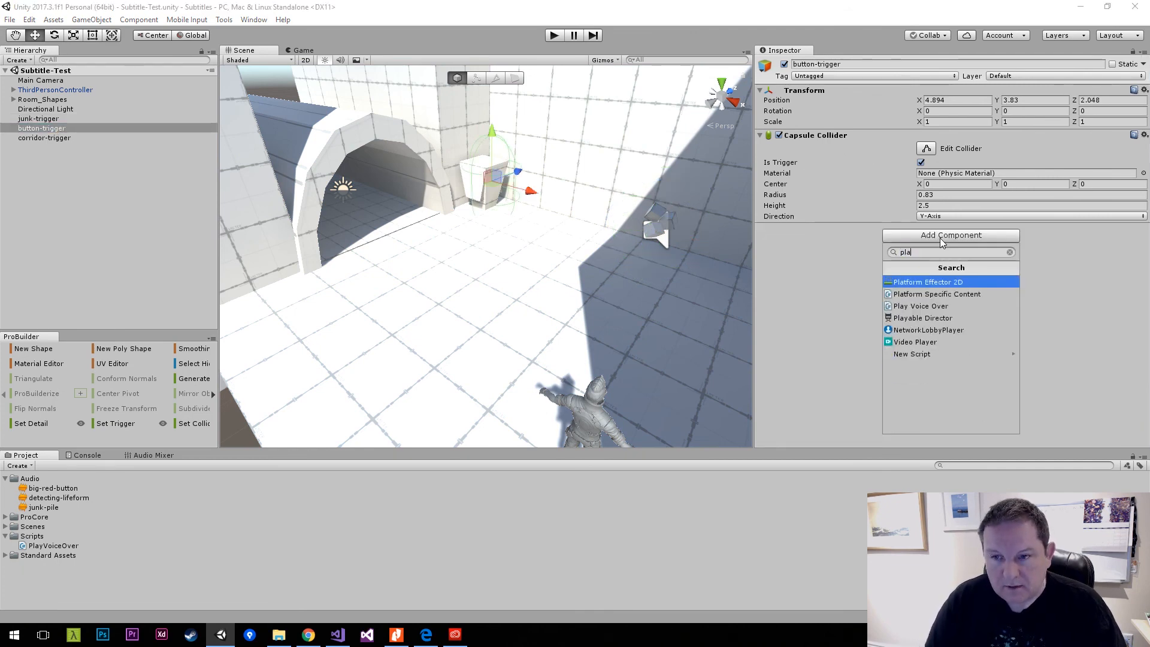
key("Down")
key("Down")
key("Return")
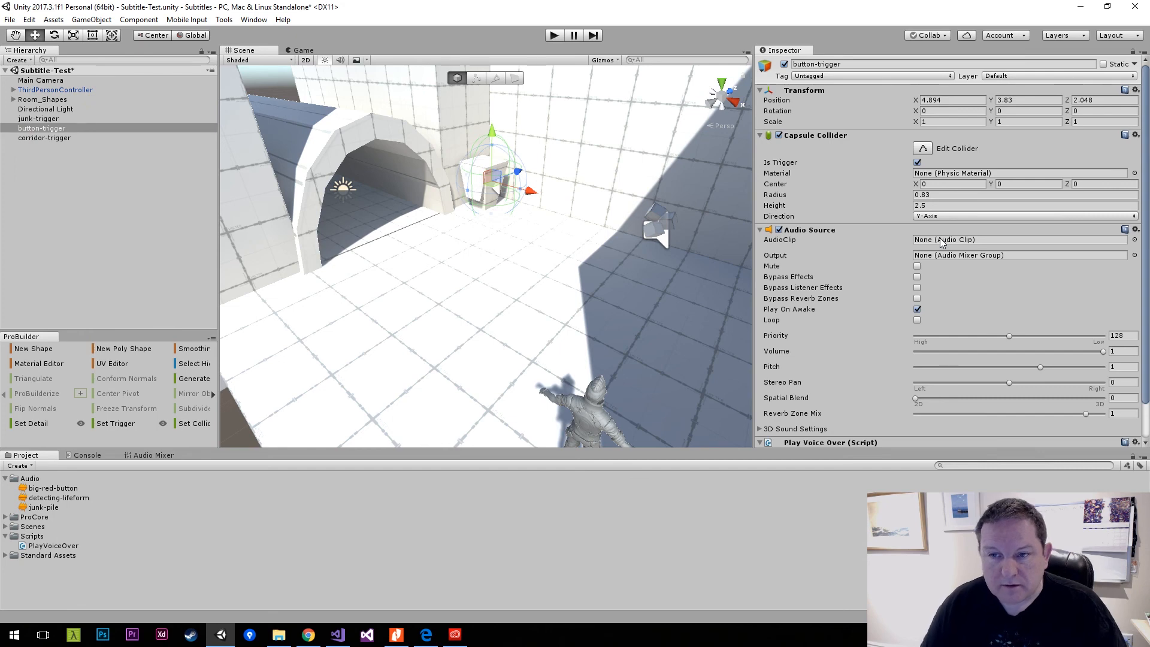
Disable Play On Awake on button-trigger's Audio Source, assign the big-red-button clip, collapse the component, and save the scene.
left_click(918, 311)
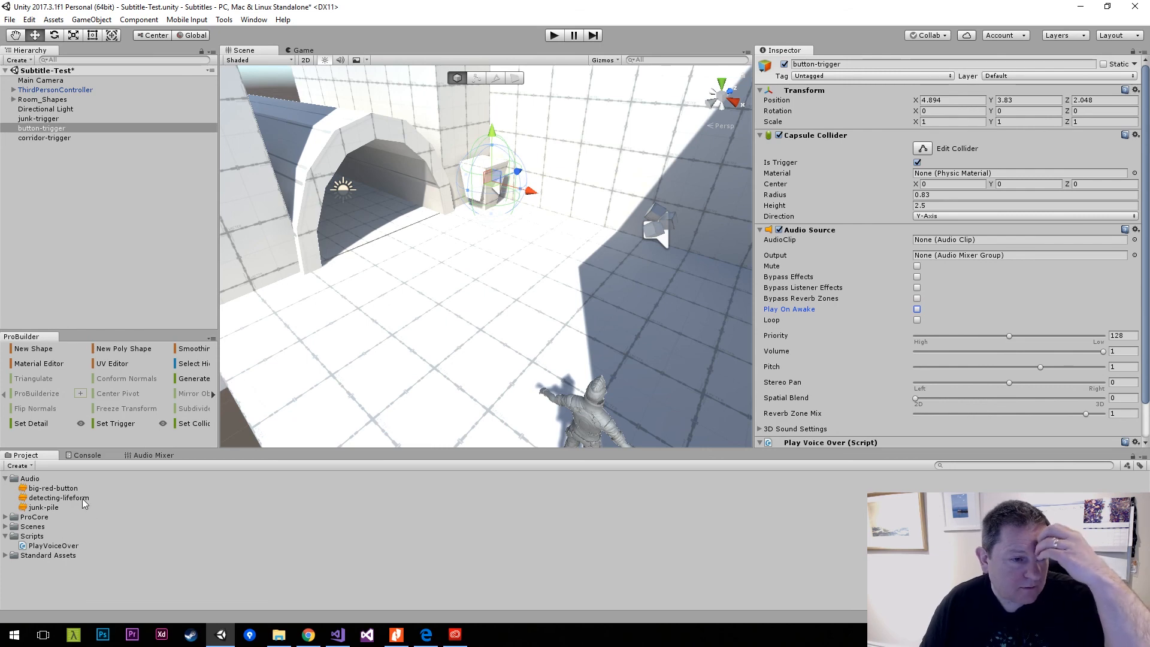
left_click_drag(67, 489, 930, 240)
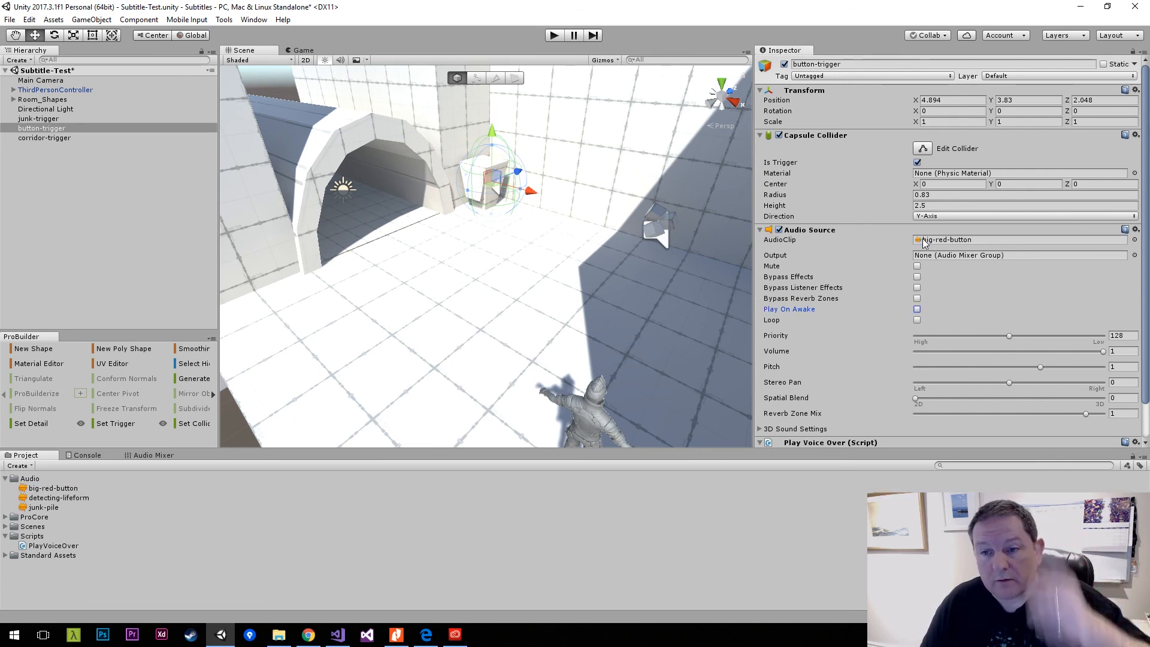
left_click(761, 230)
key("ctrl+s")
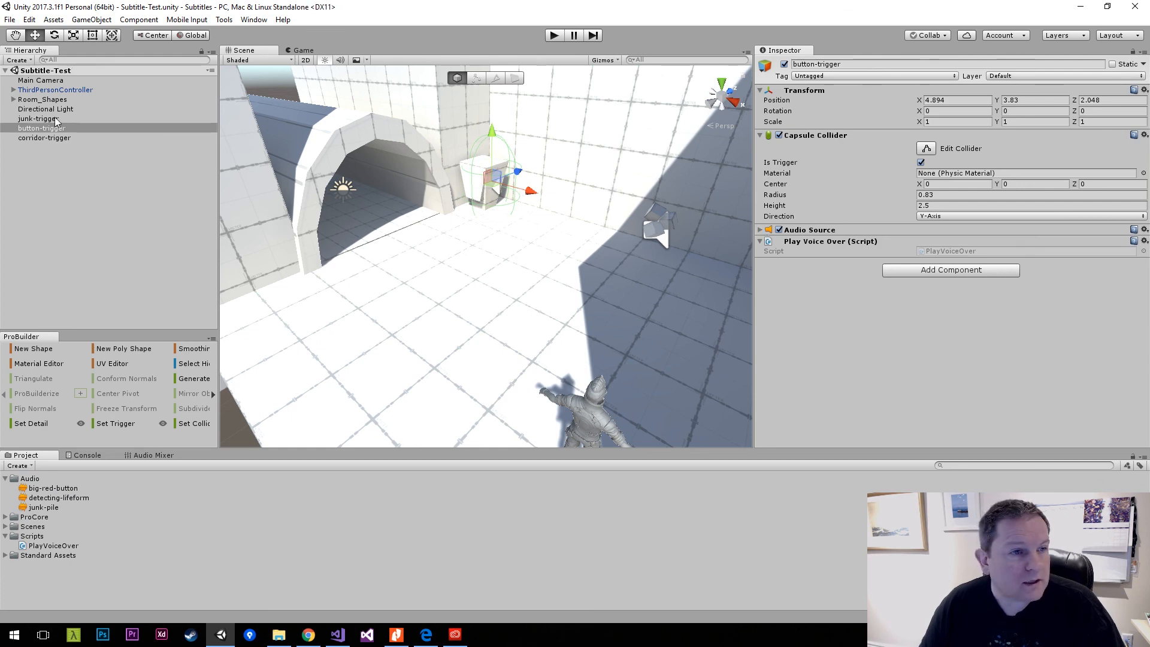
Add the Play Voice Over script component to the corridor-trigger object.
left_click(49, 137)
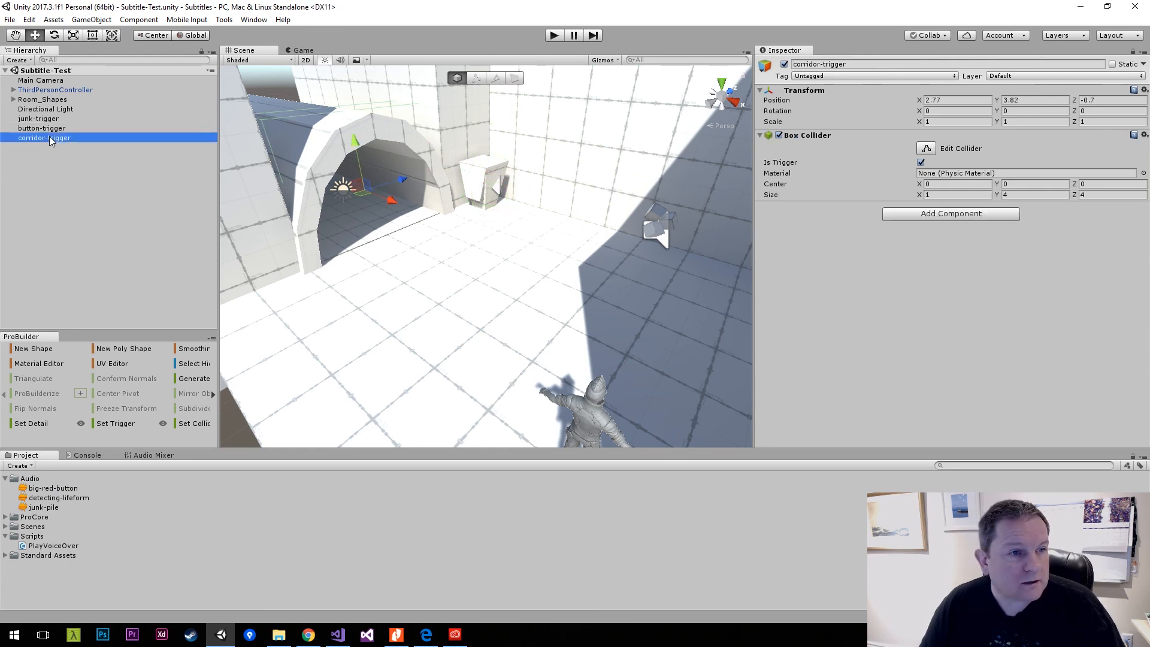
left_click(898, 215)
type("play")
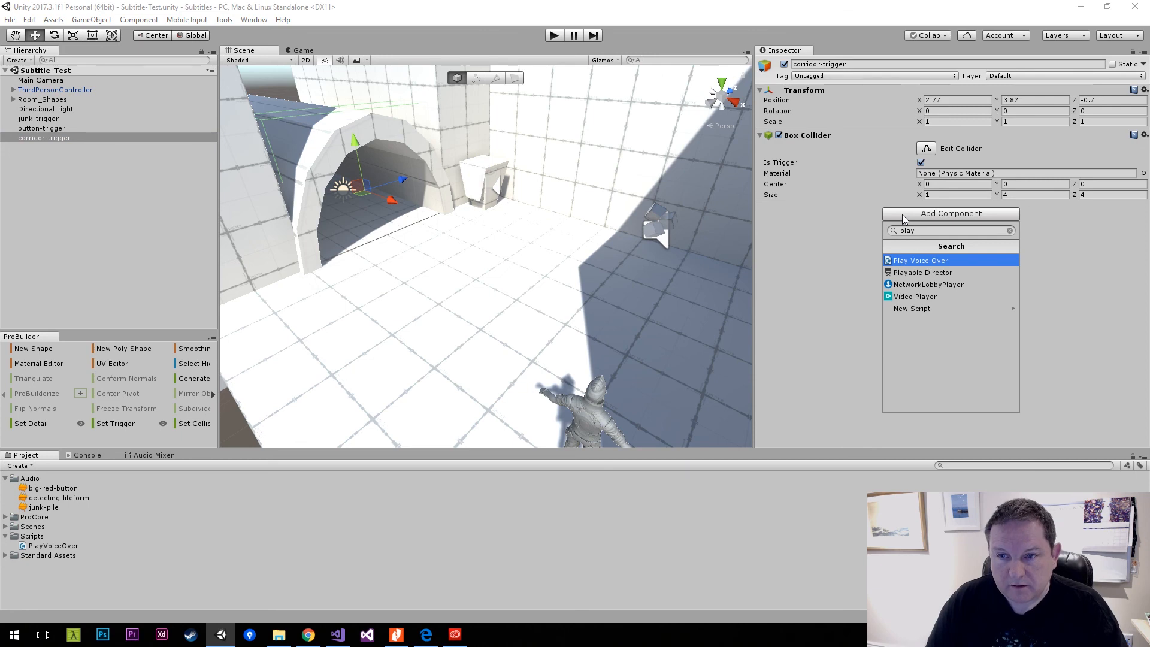
key("Return")
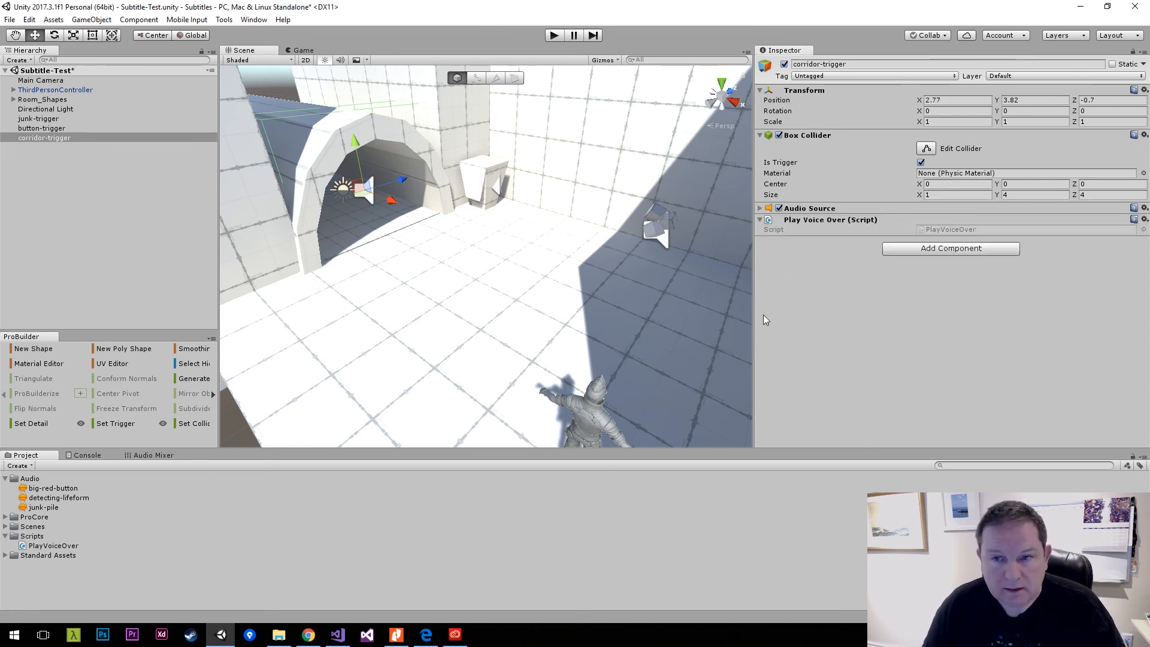
Expand corridor-trigger's Audio Source, disable Play On Awake, assign the detecting-lifeform clip, and save the scene.
left_click(760, 209)
left_click(916, 287)
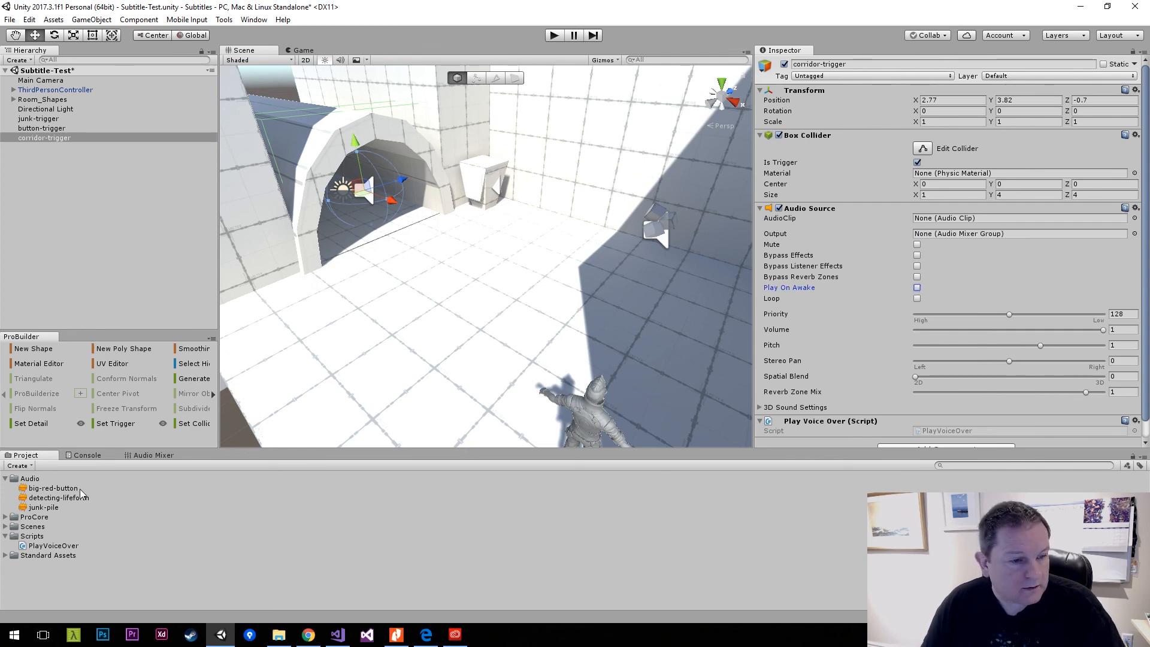
left_click_drag(60, 499, 939, 226)
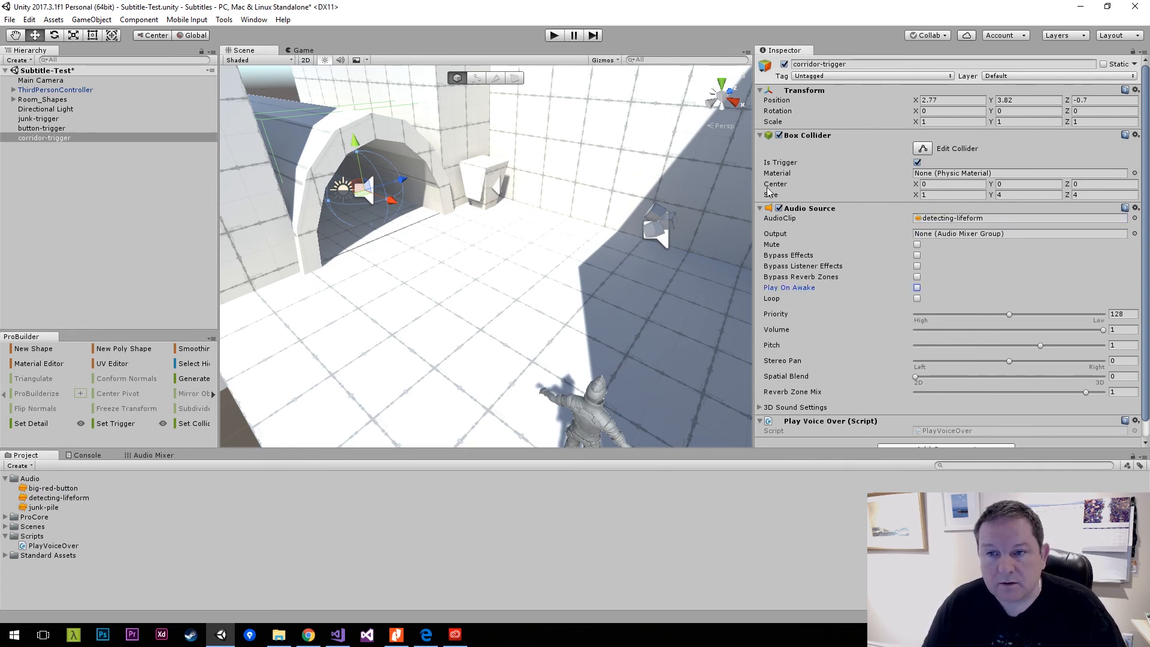
key("ctrl+s")
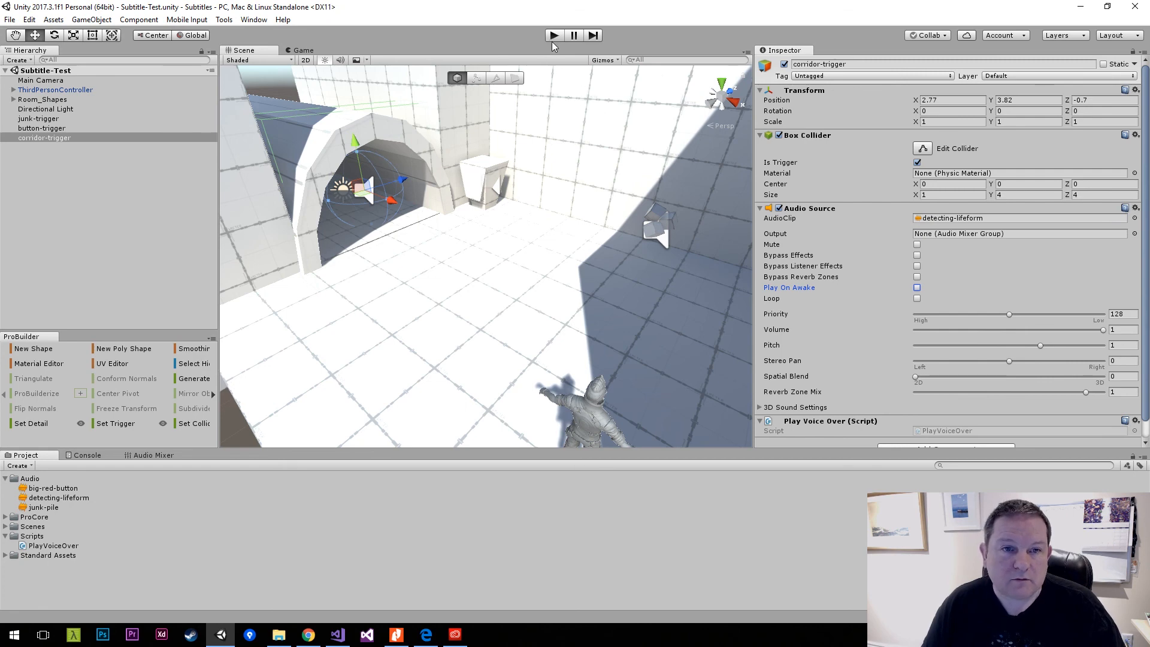
Enter play mode and run the character through the arched corridor and back out to test corridor-trigger.
left_click(554, 37)
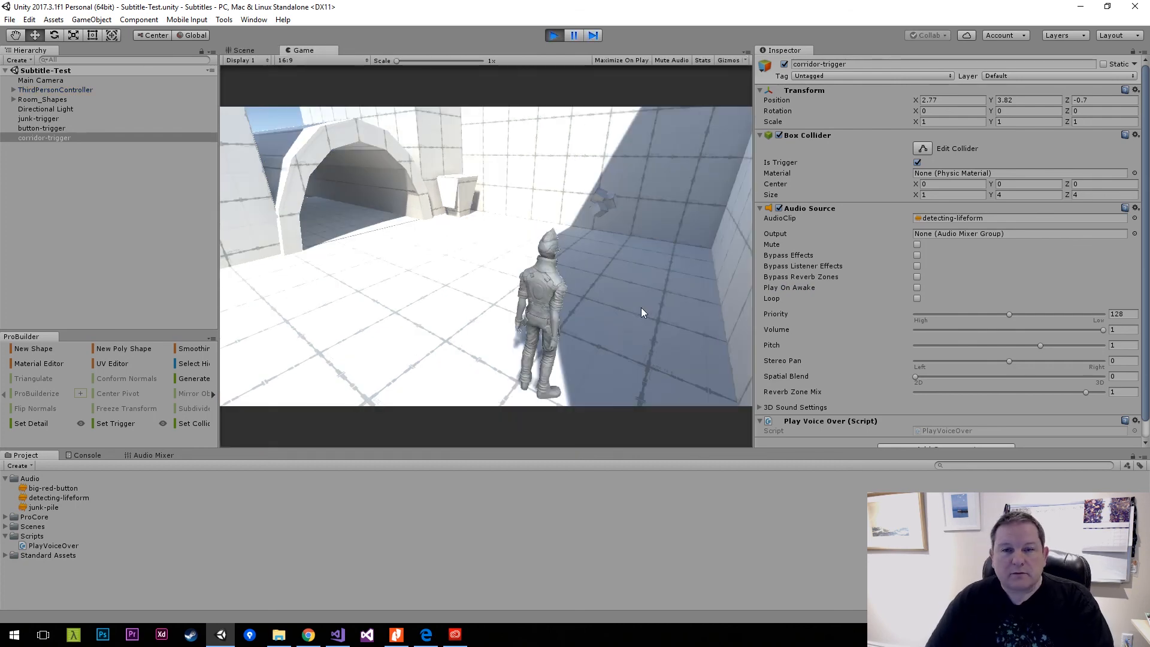
key("w")
key("w")
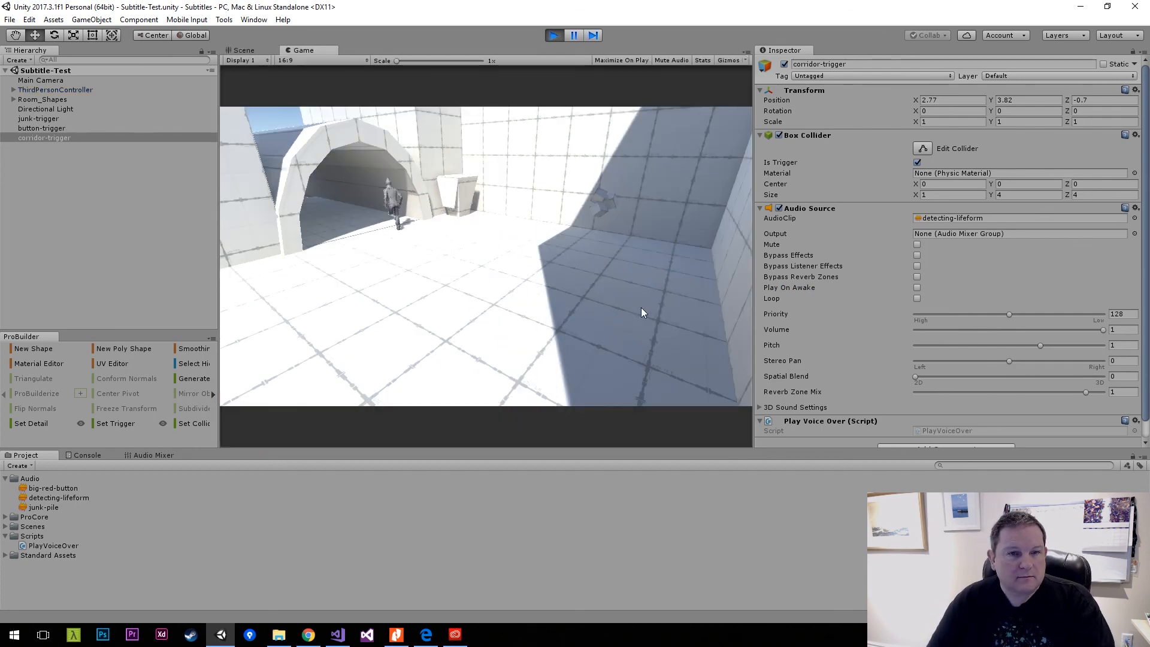
key("w")
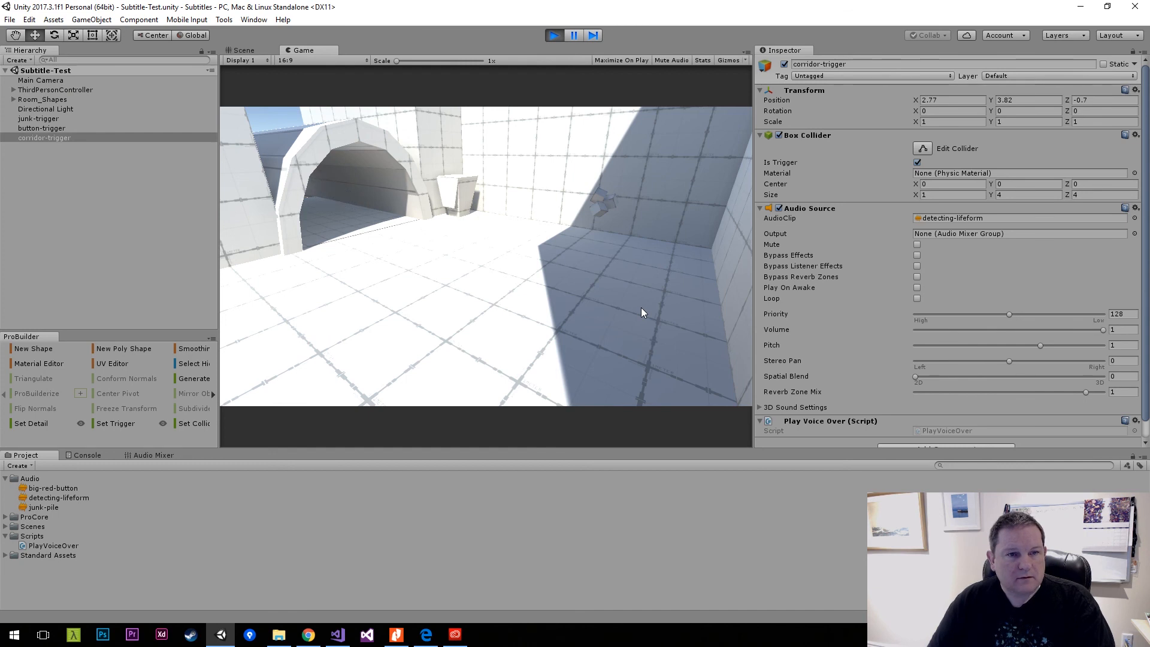
key("s")
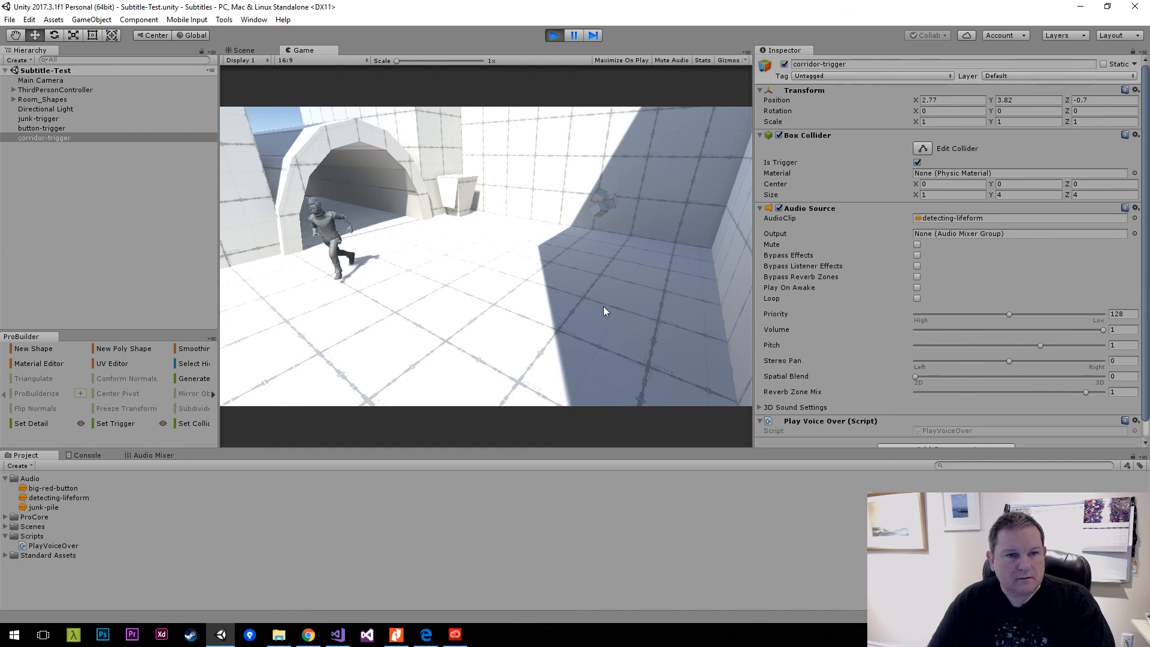
Run the character across the room and around the junk pile by the shaded wall to test junk-trigger.
key("d")
key("w")
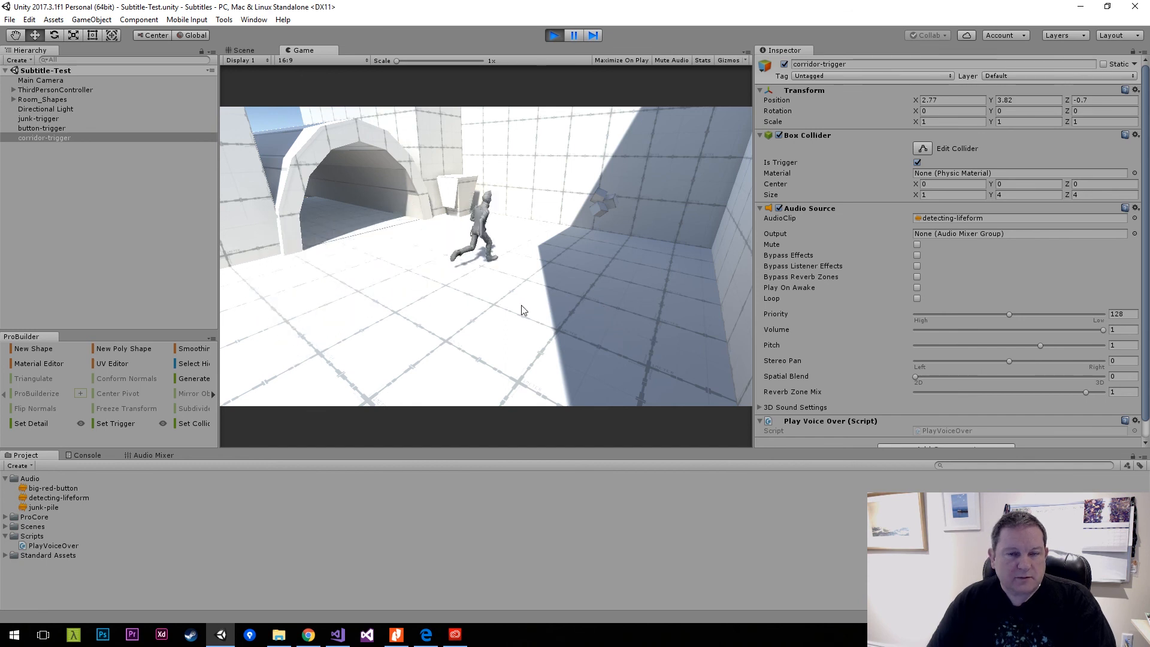
key("d")
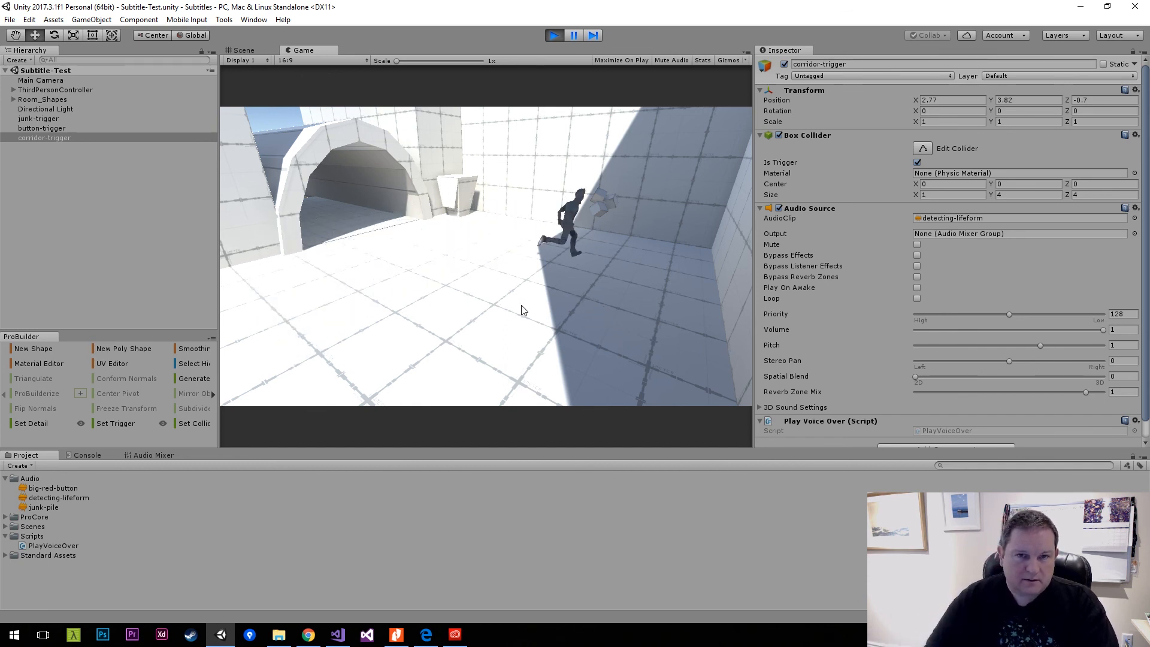
key("a")
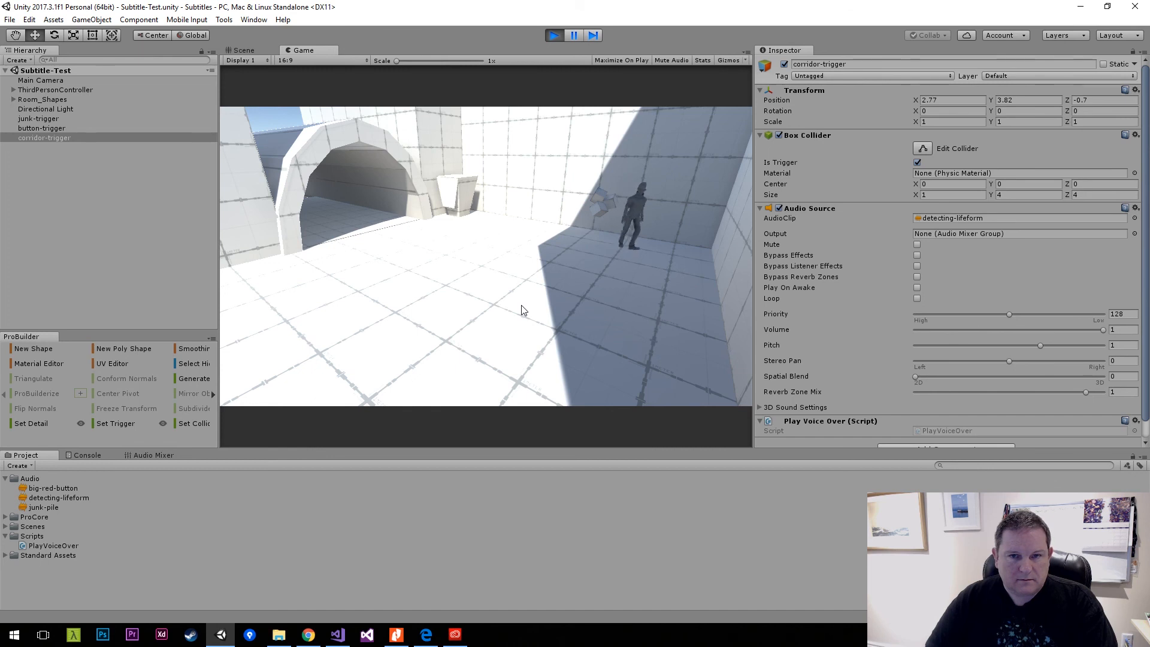
key("d")
key("s")
key("a")
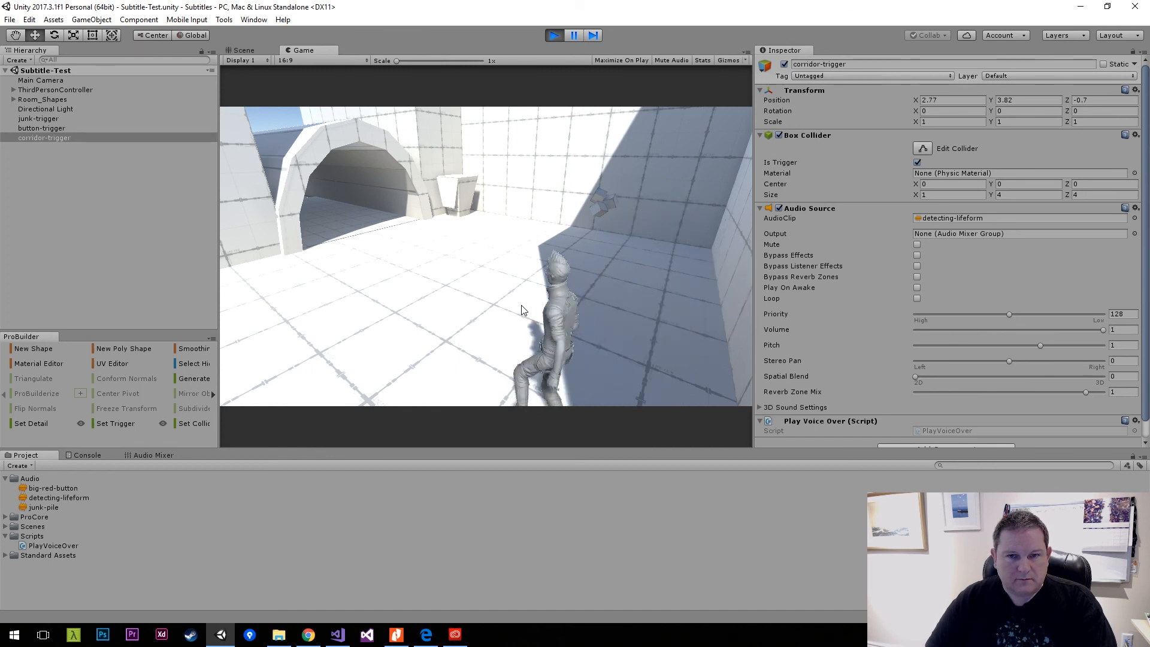
key("w")
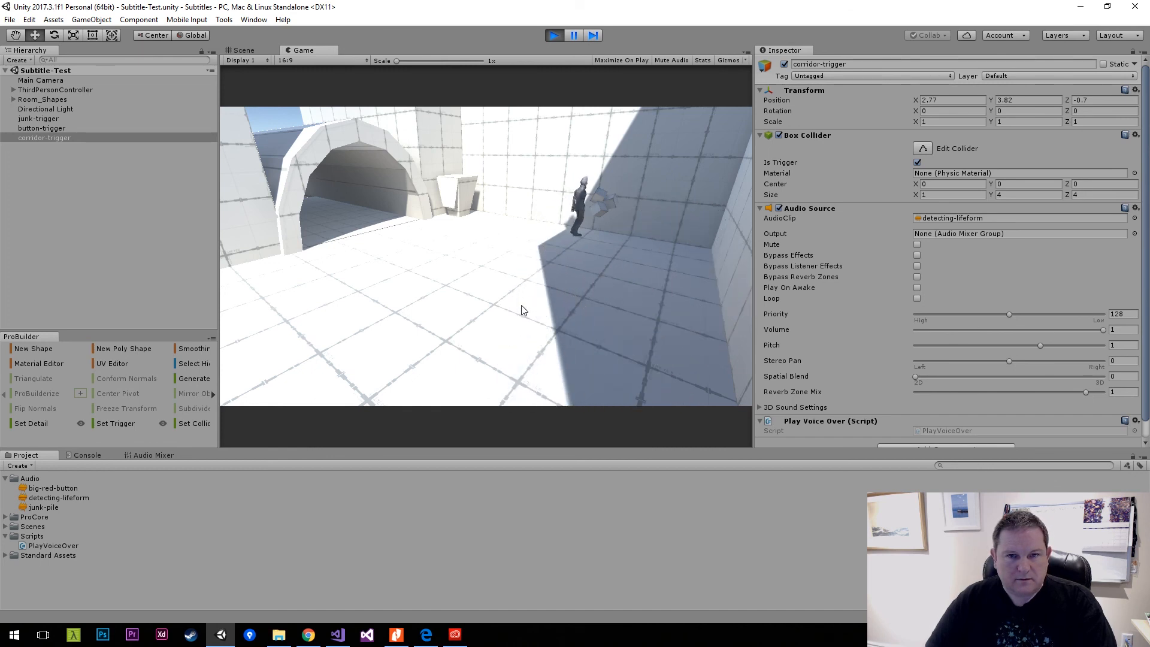
Run the character up to the pedestal beside the corridor to test button-trigger.
key("a")
key("s")
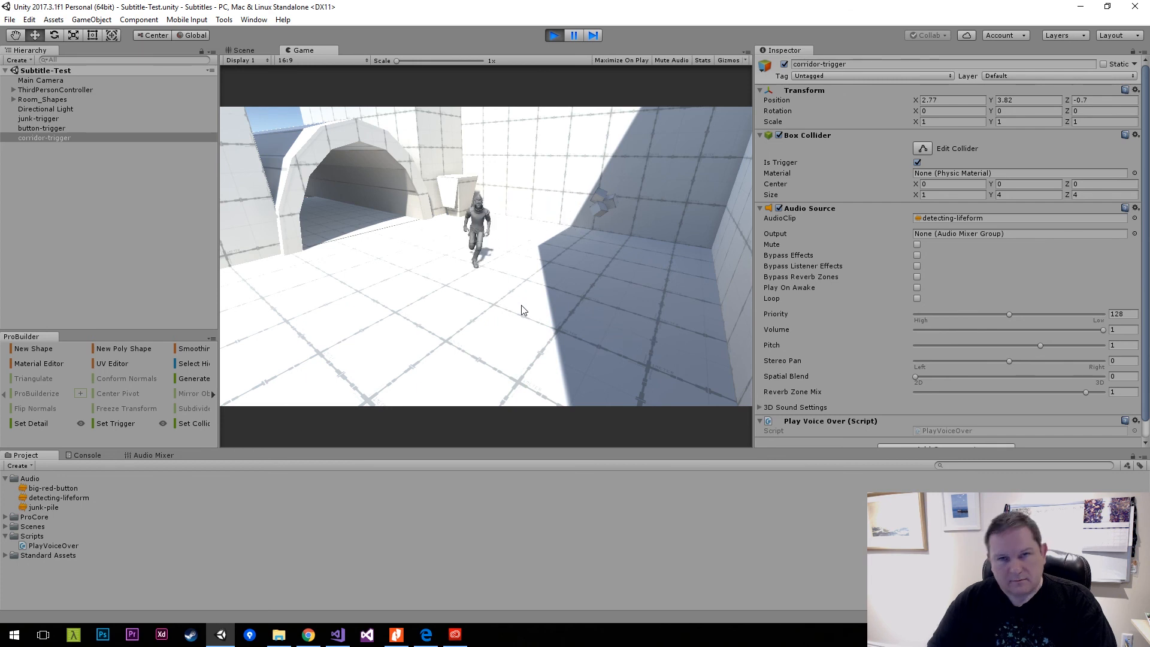
key("w")
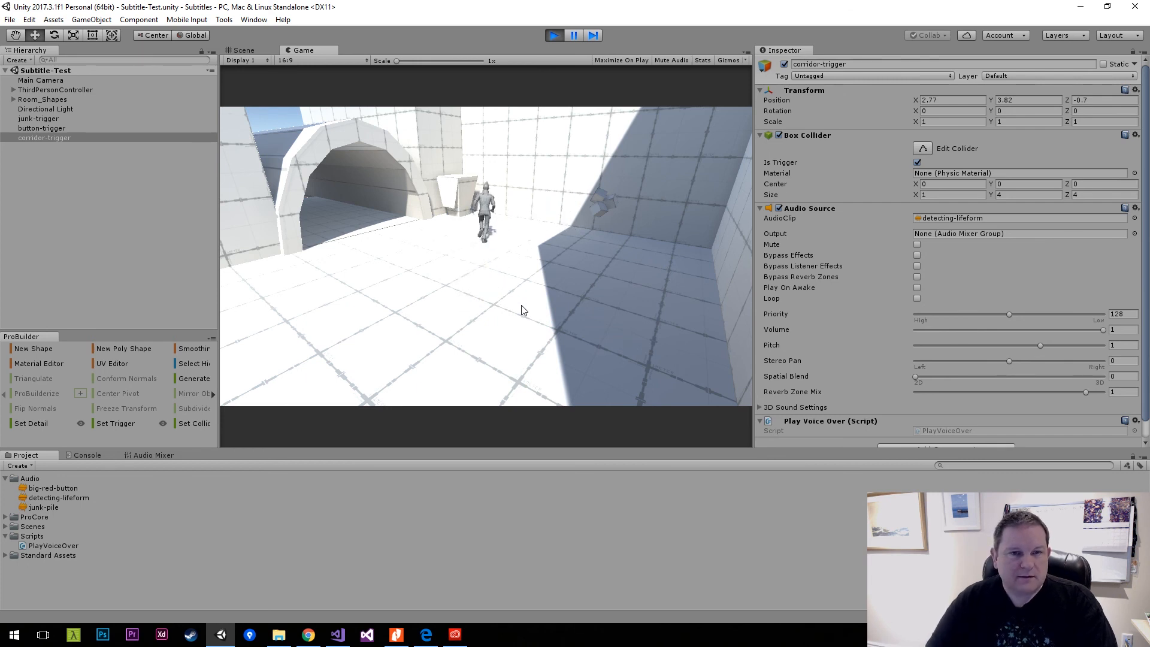
key("s")
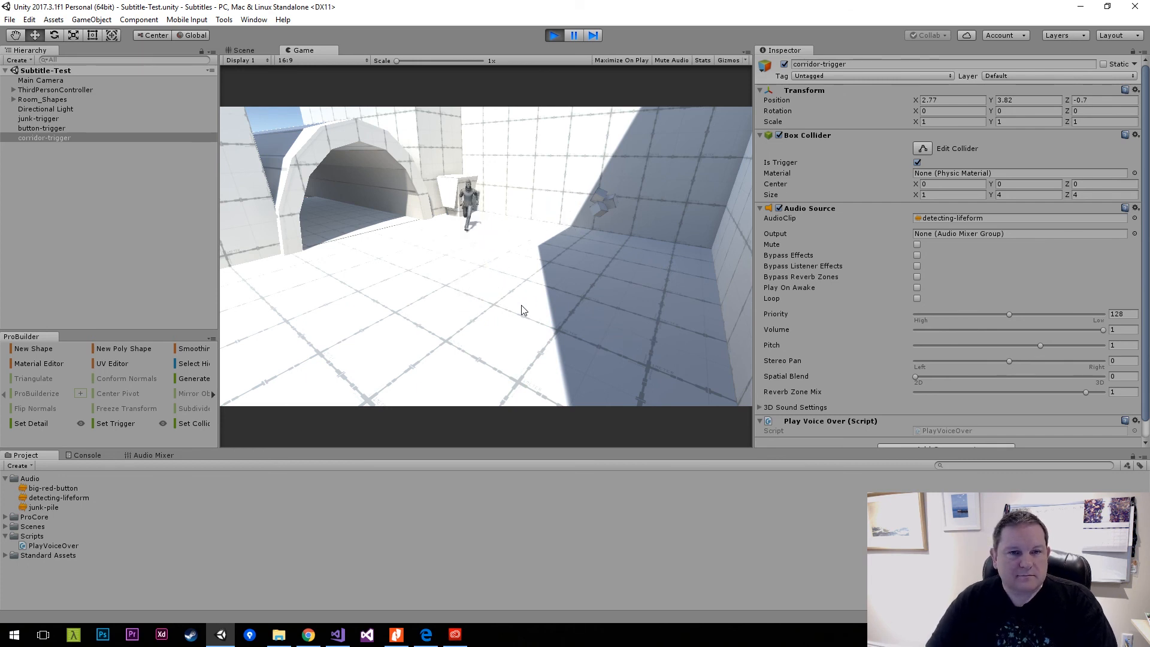
Bring the character back to the open floor in front of the corridor and widen the Game view.
key("d")
key("a")
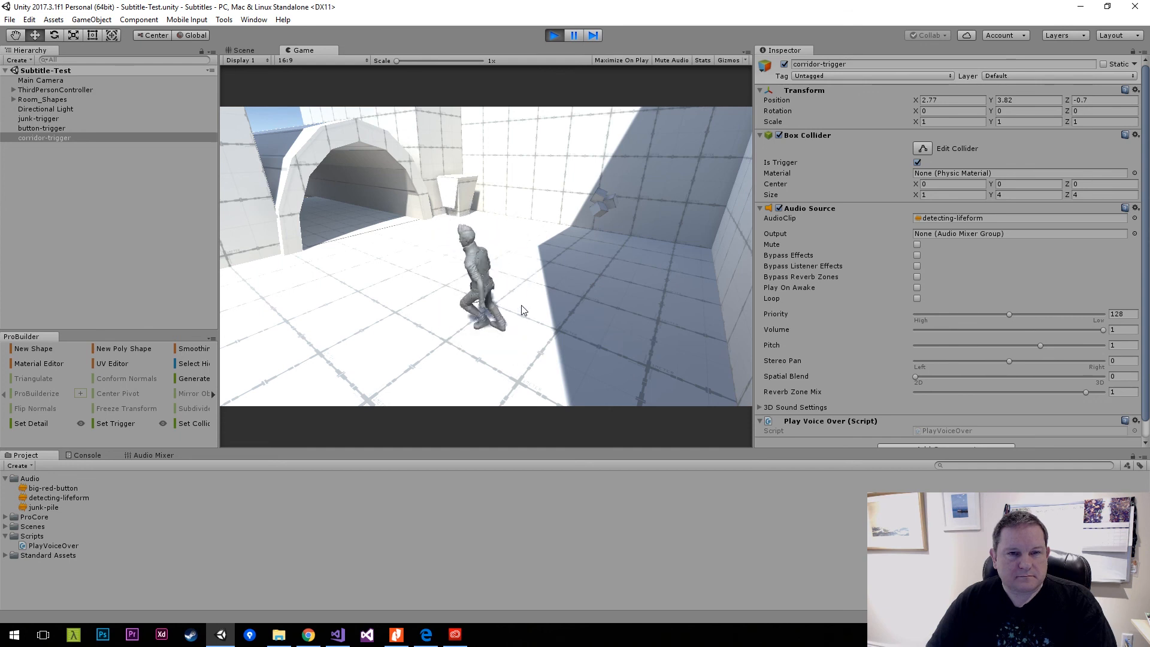
key("d")
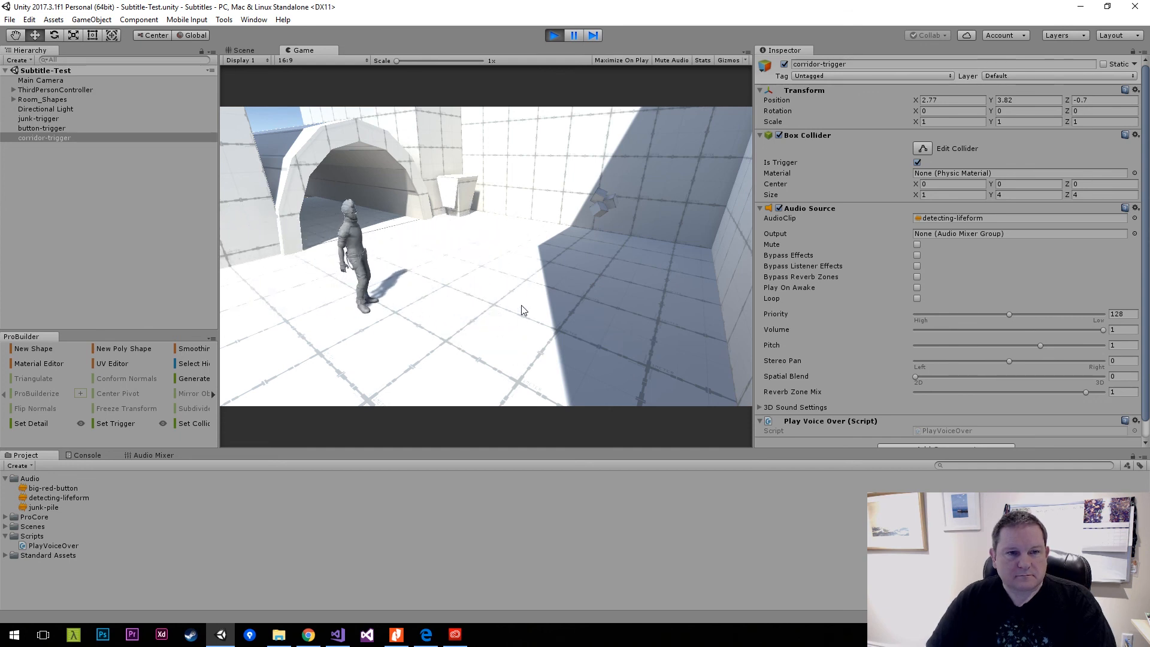
key("s")
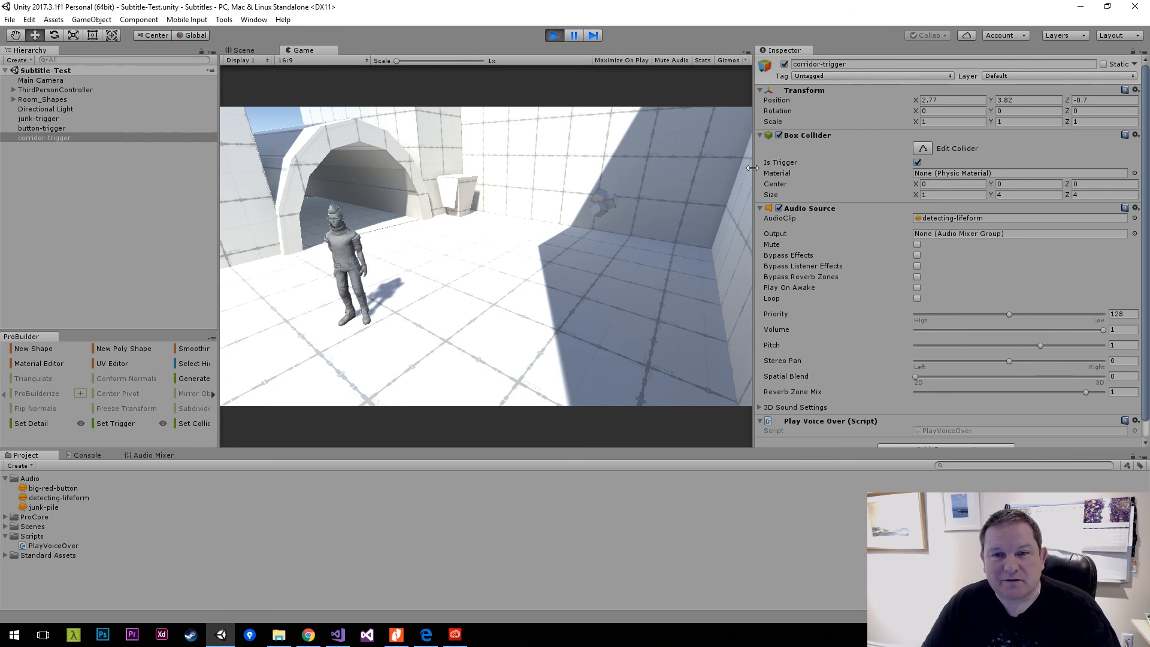
left_click_drag(752, 168, 839, 178)
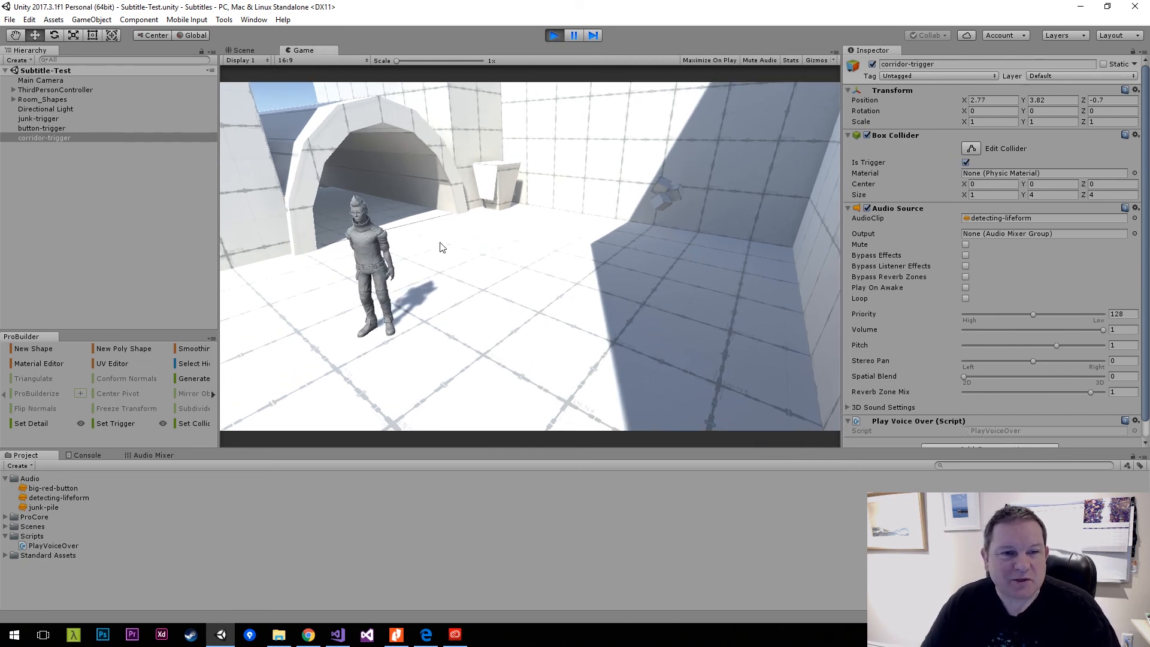